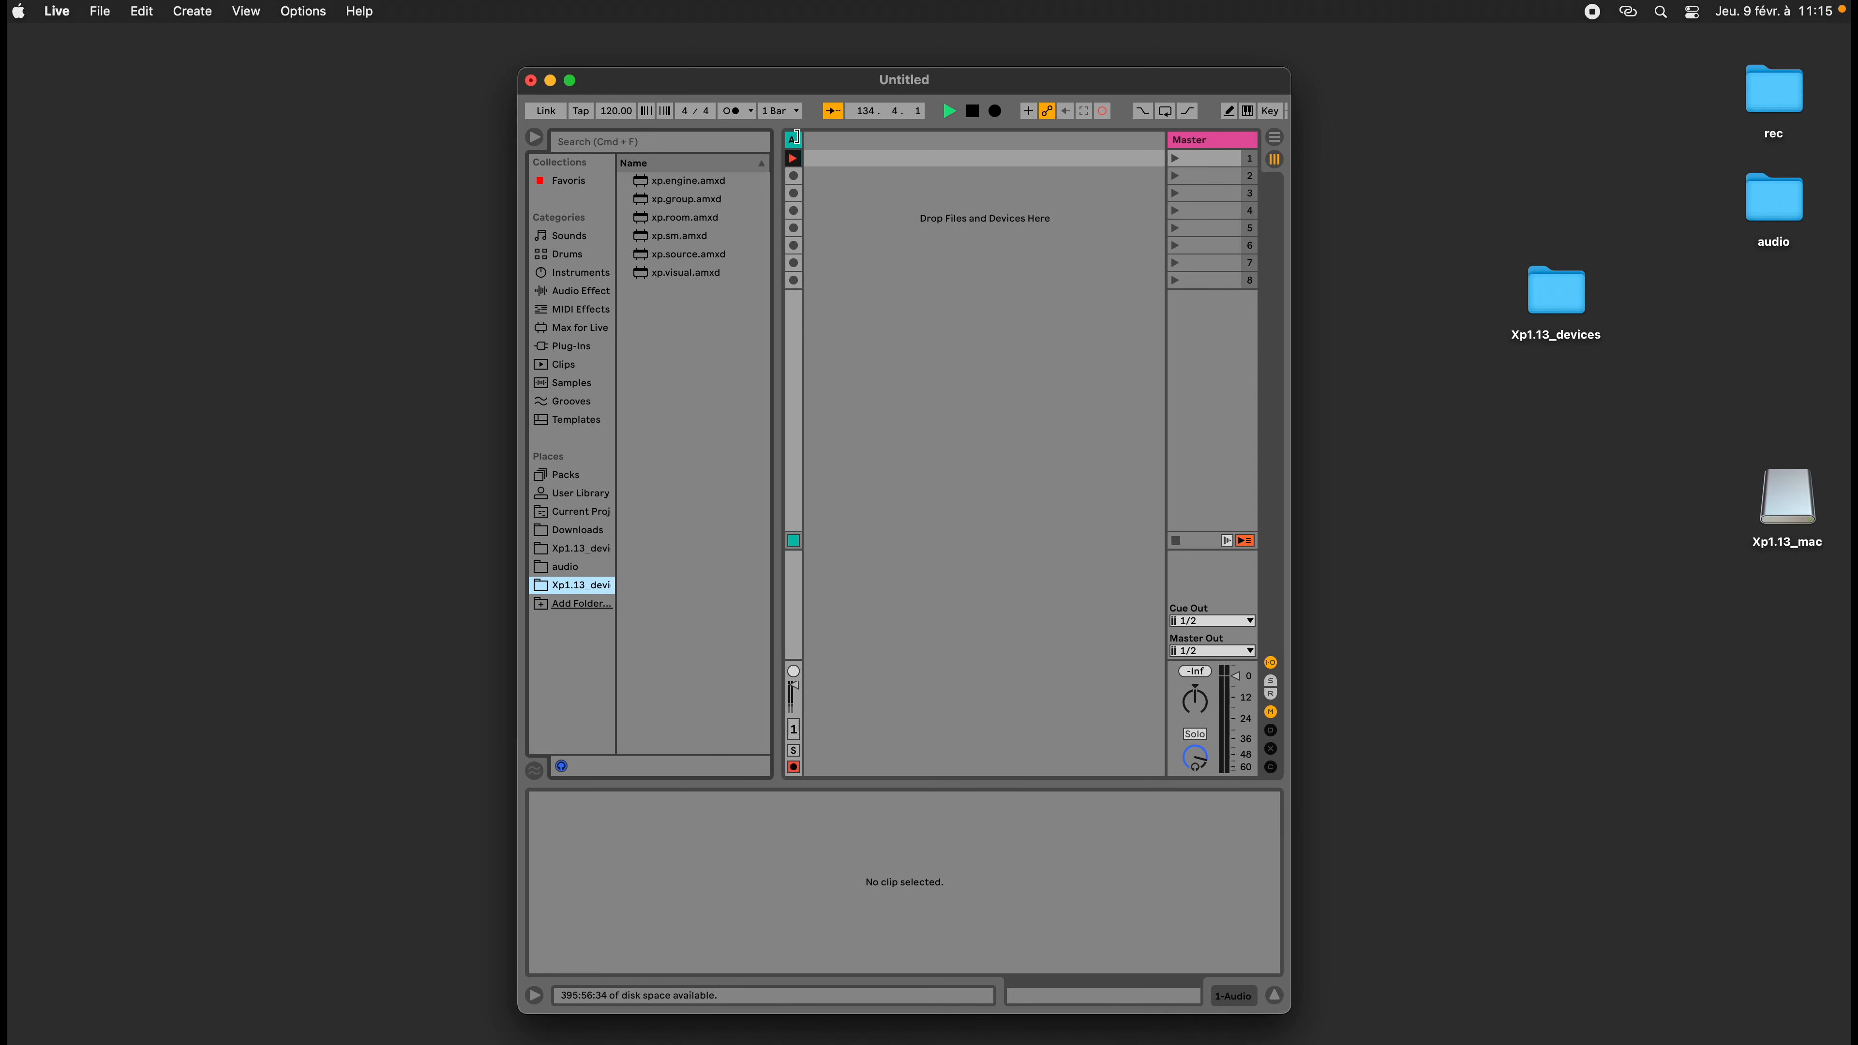
Insert a new audio track, widen it, and load the xp.visual.amxd device onto it
key(super+t)
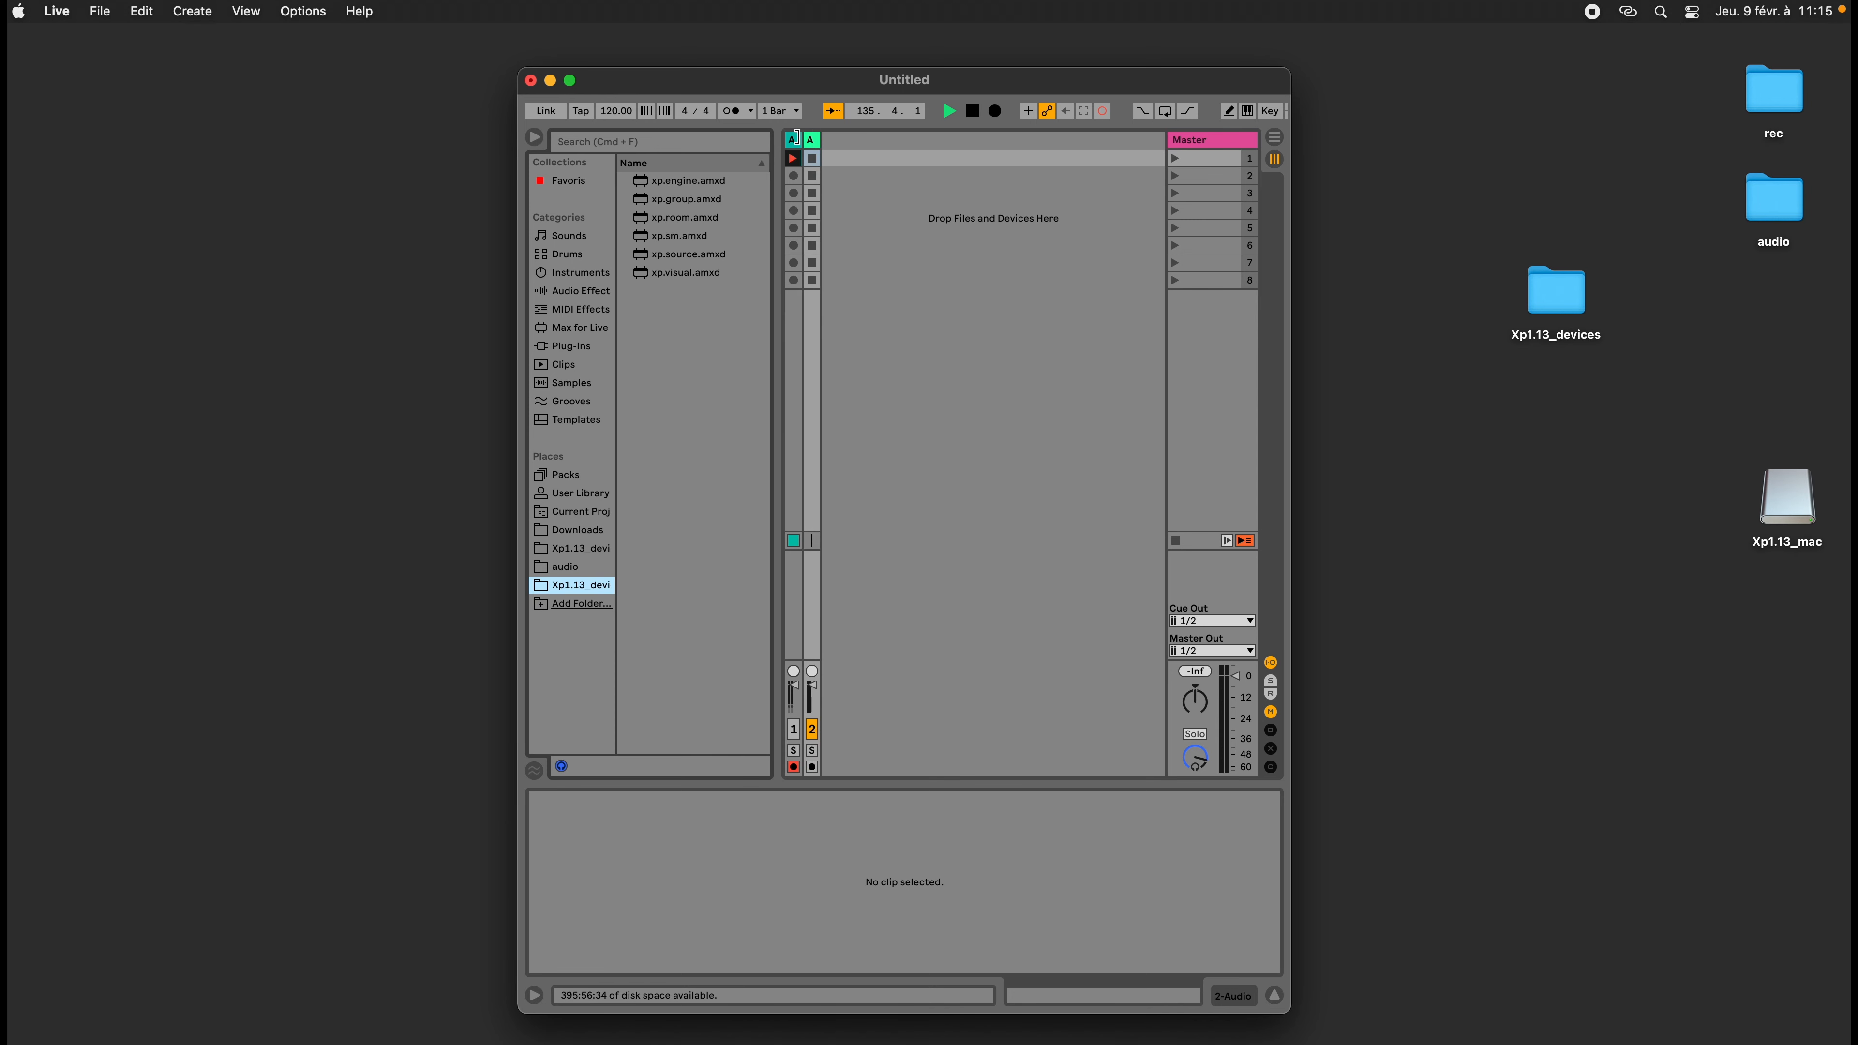
drag(818, 140, 867, 138)
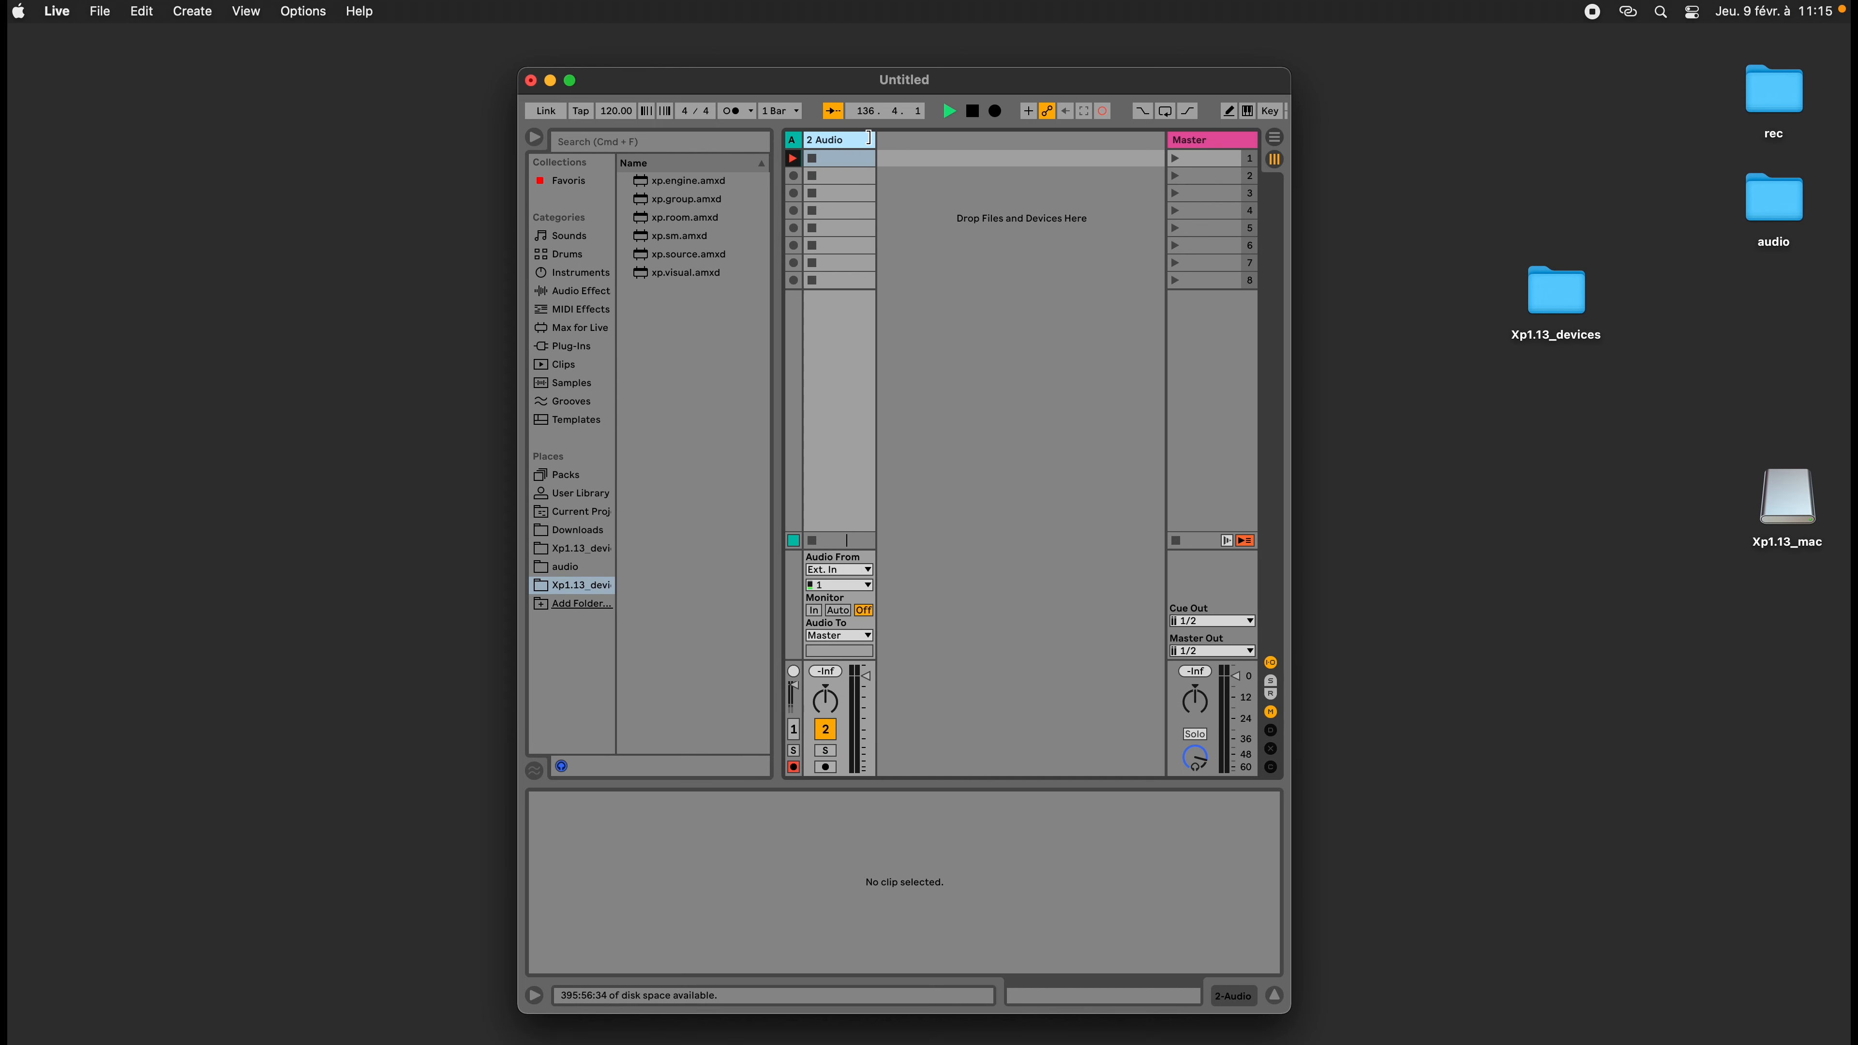
drag(669, 275, 845, 247)
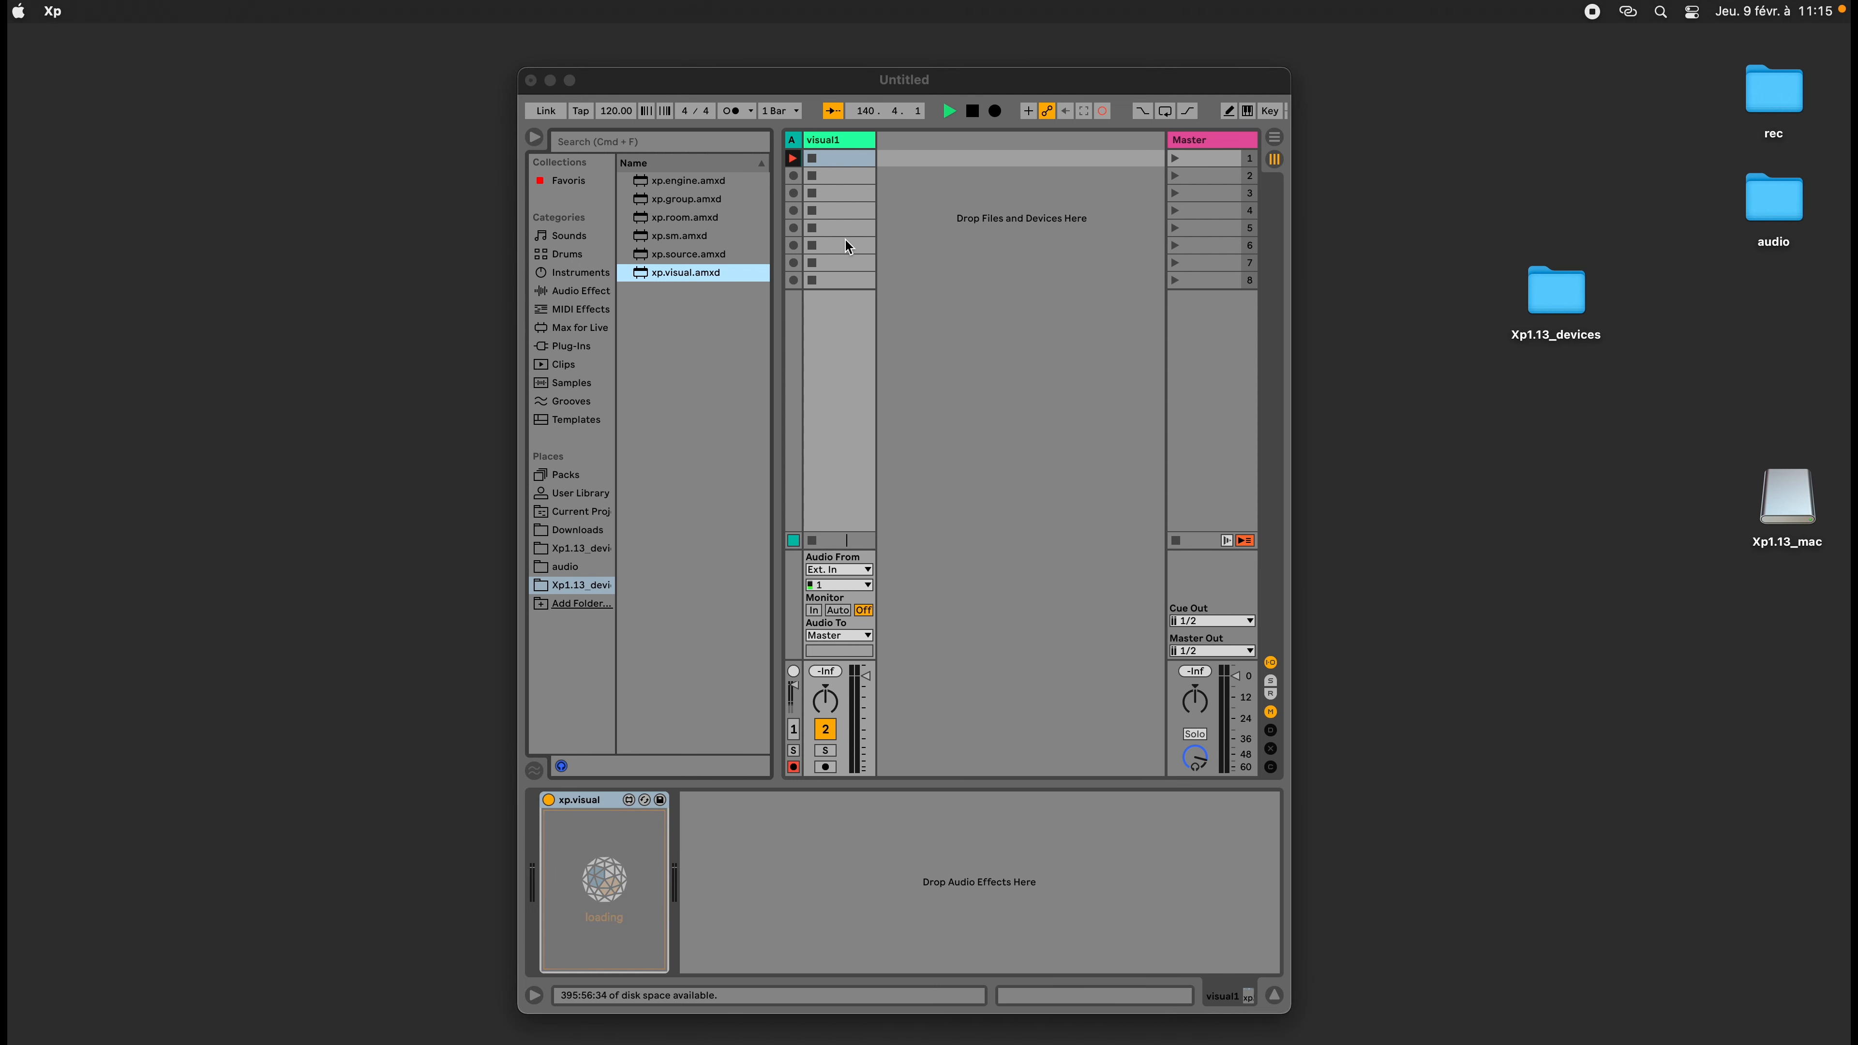
Move the Live set window clear of the xp window and pull the 3D scene back to a wider view
drag(828, 91, 1080, 90)
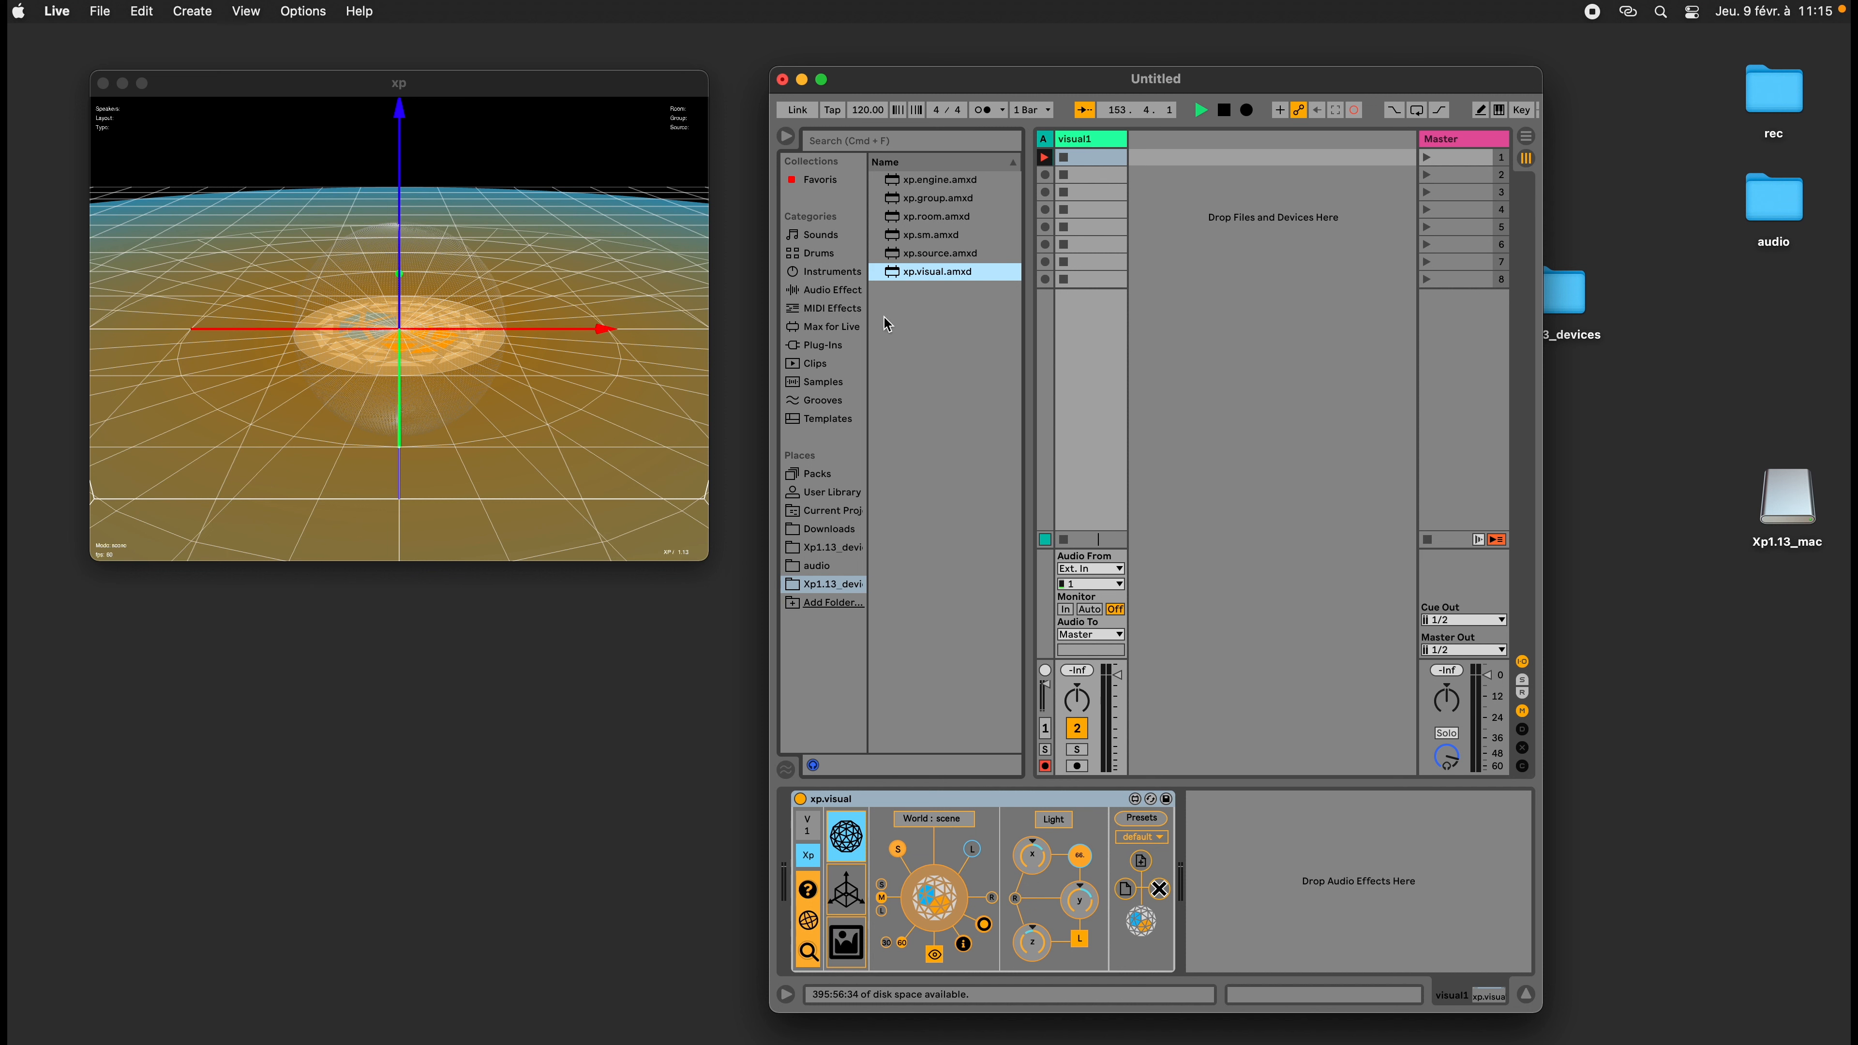
drag(402, 393, 386, 606)
drag(436, 441, 452, 400)
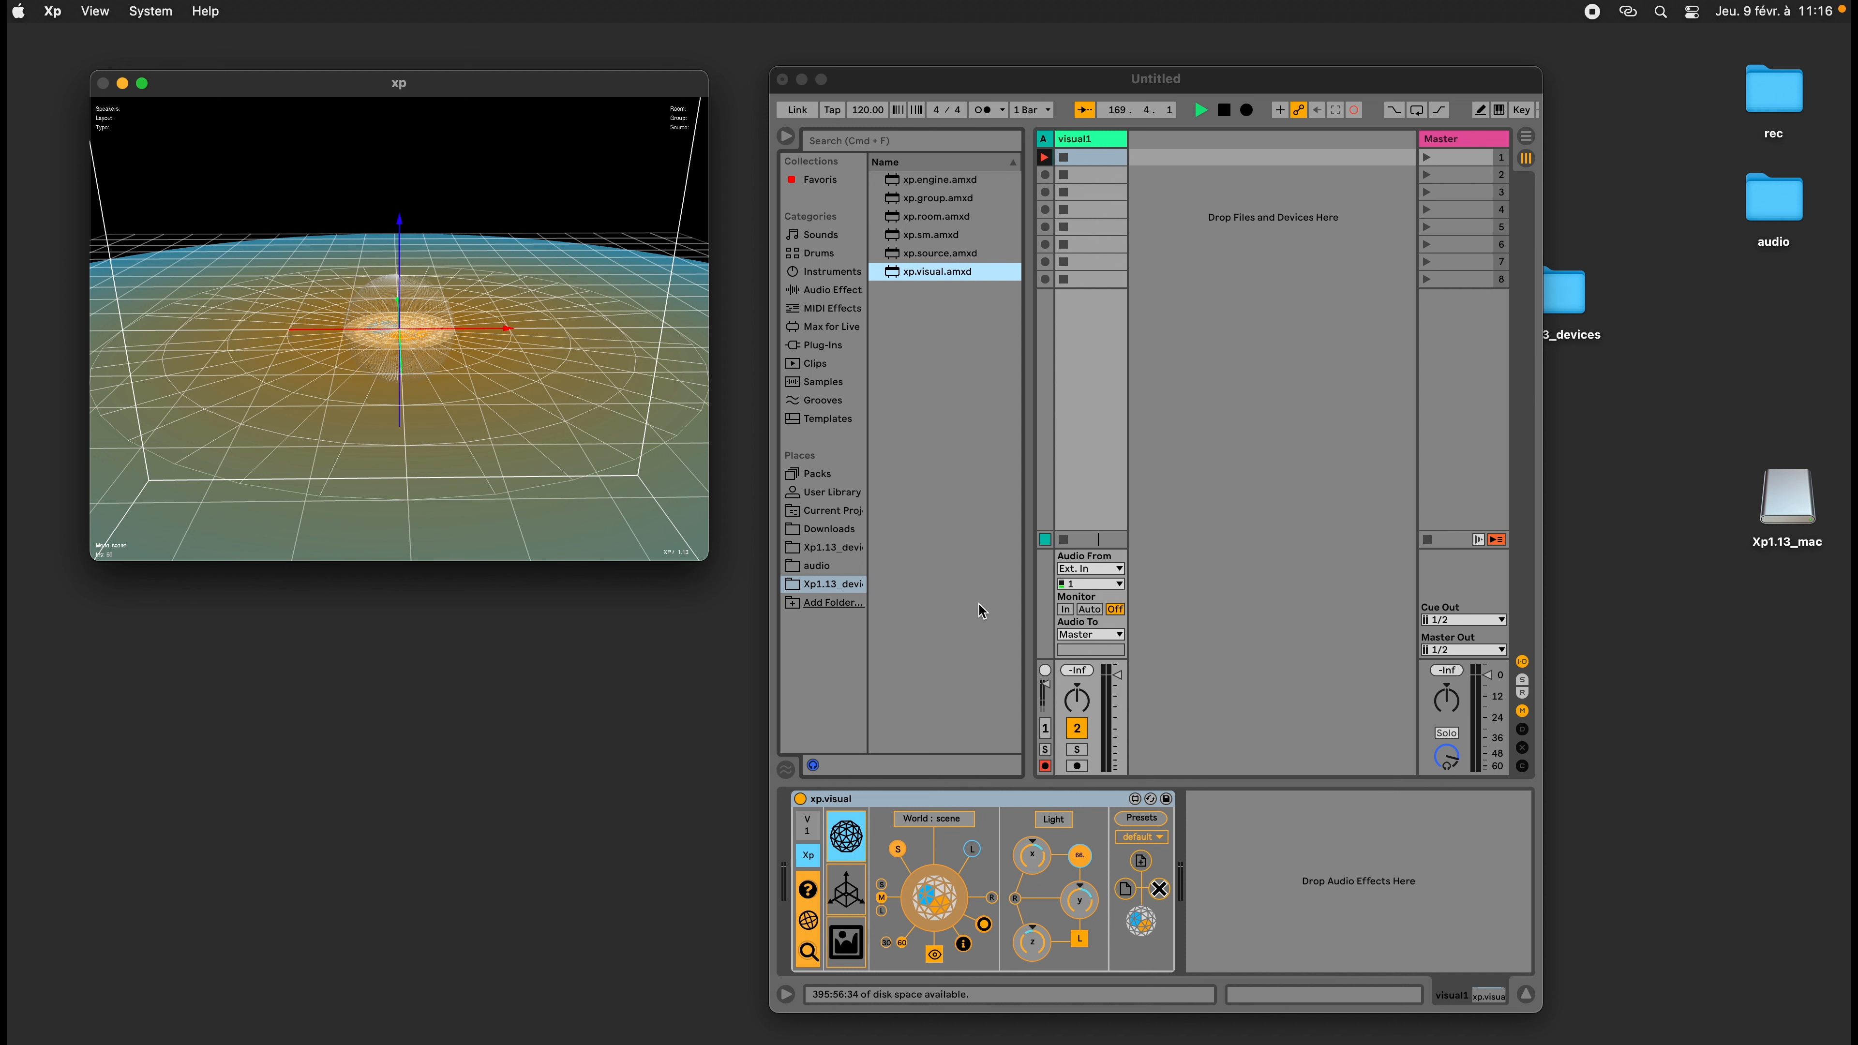
drag(966, 82, 965, 47)
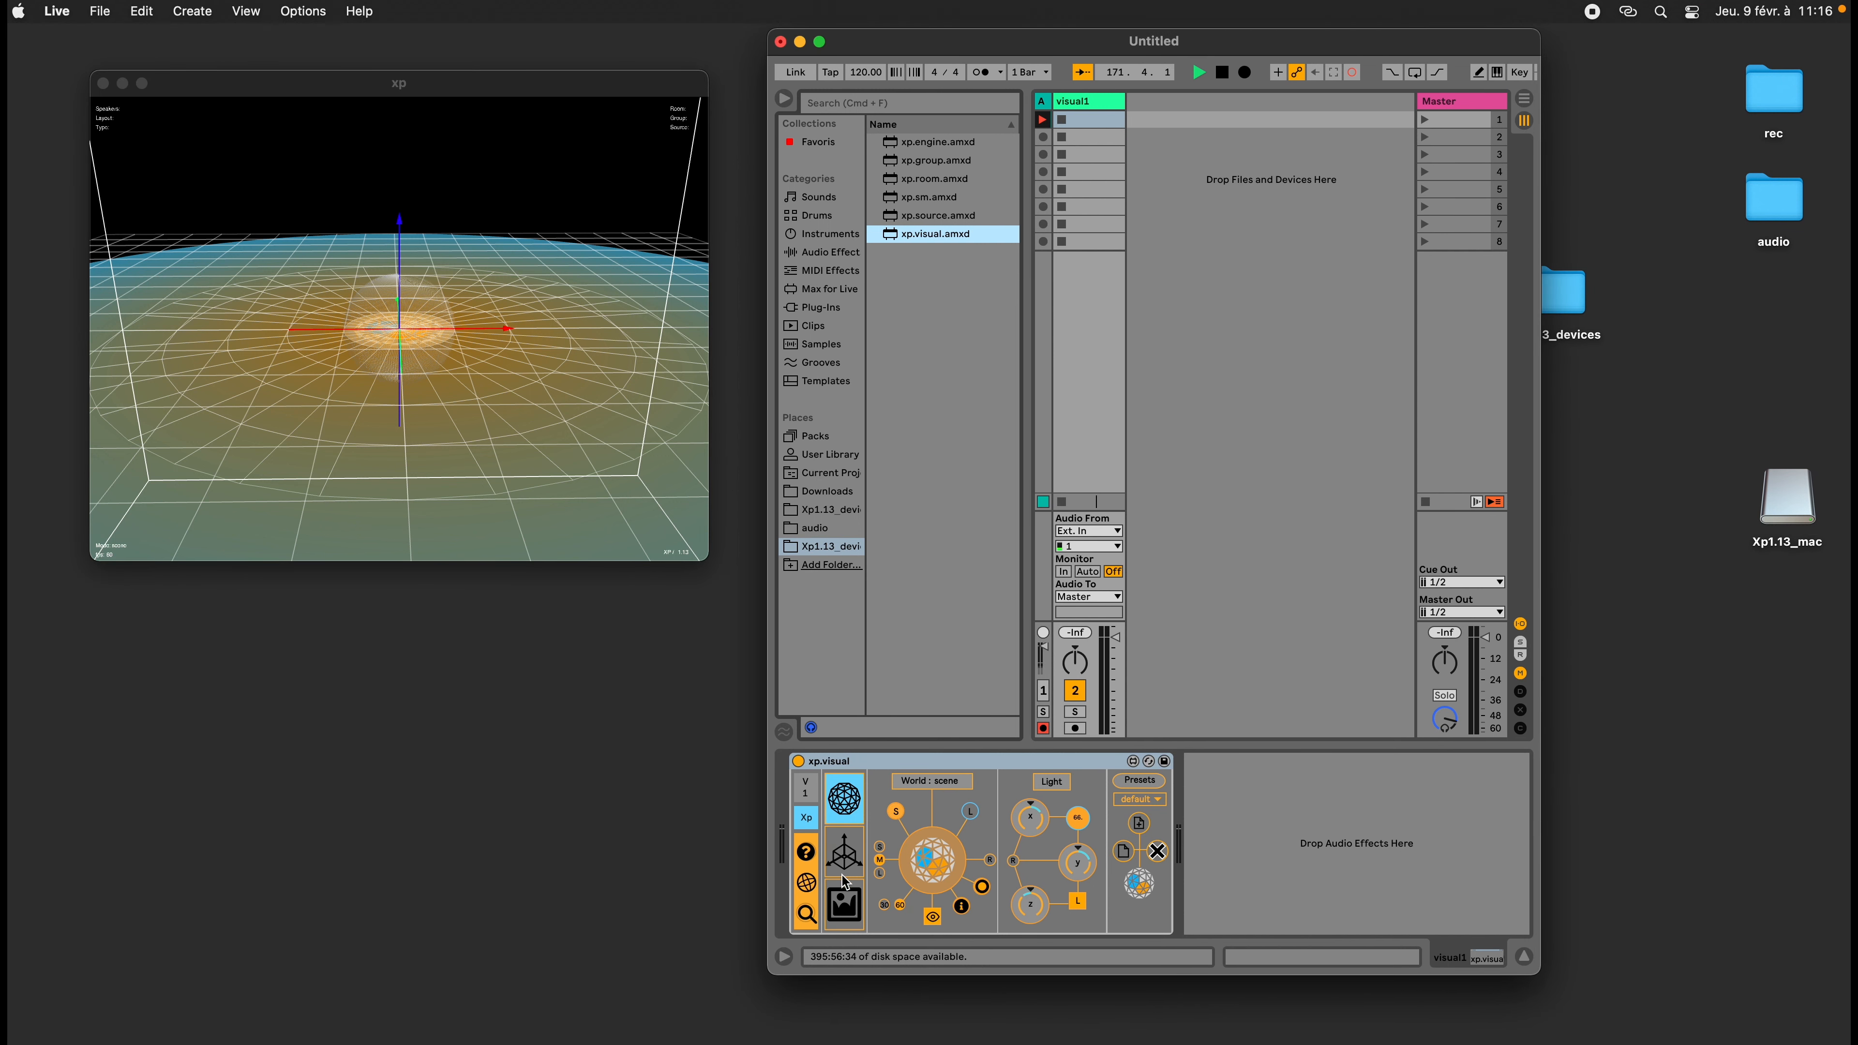
Look through the xp.visual device's objects and camera pages and return to its World : scene page
click(844, 913)
click(843, 851)
click(845, 804)
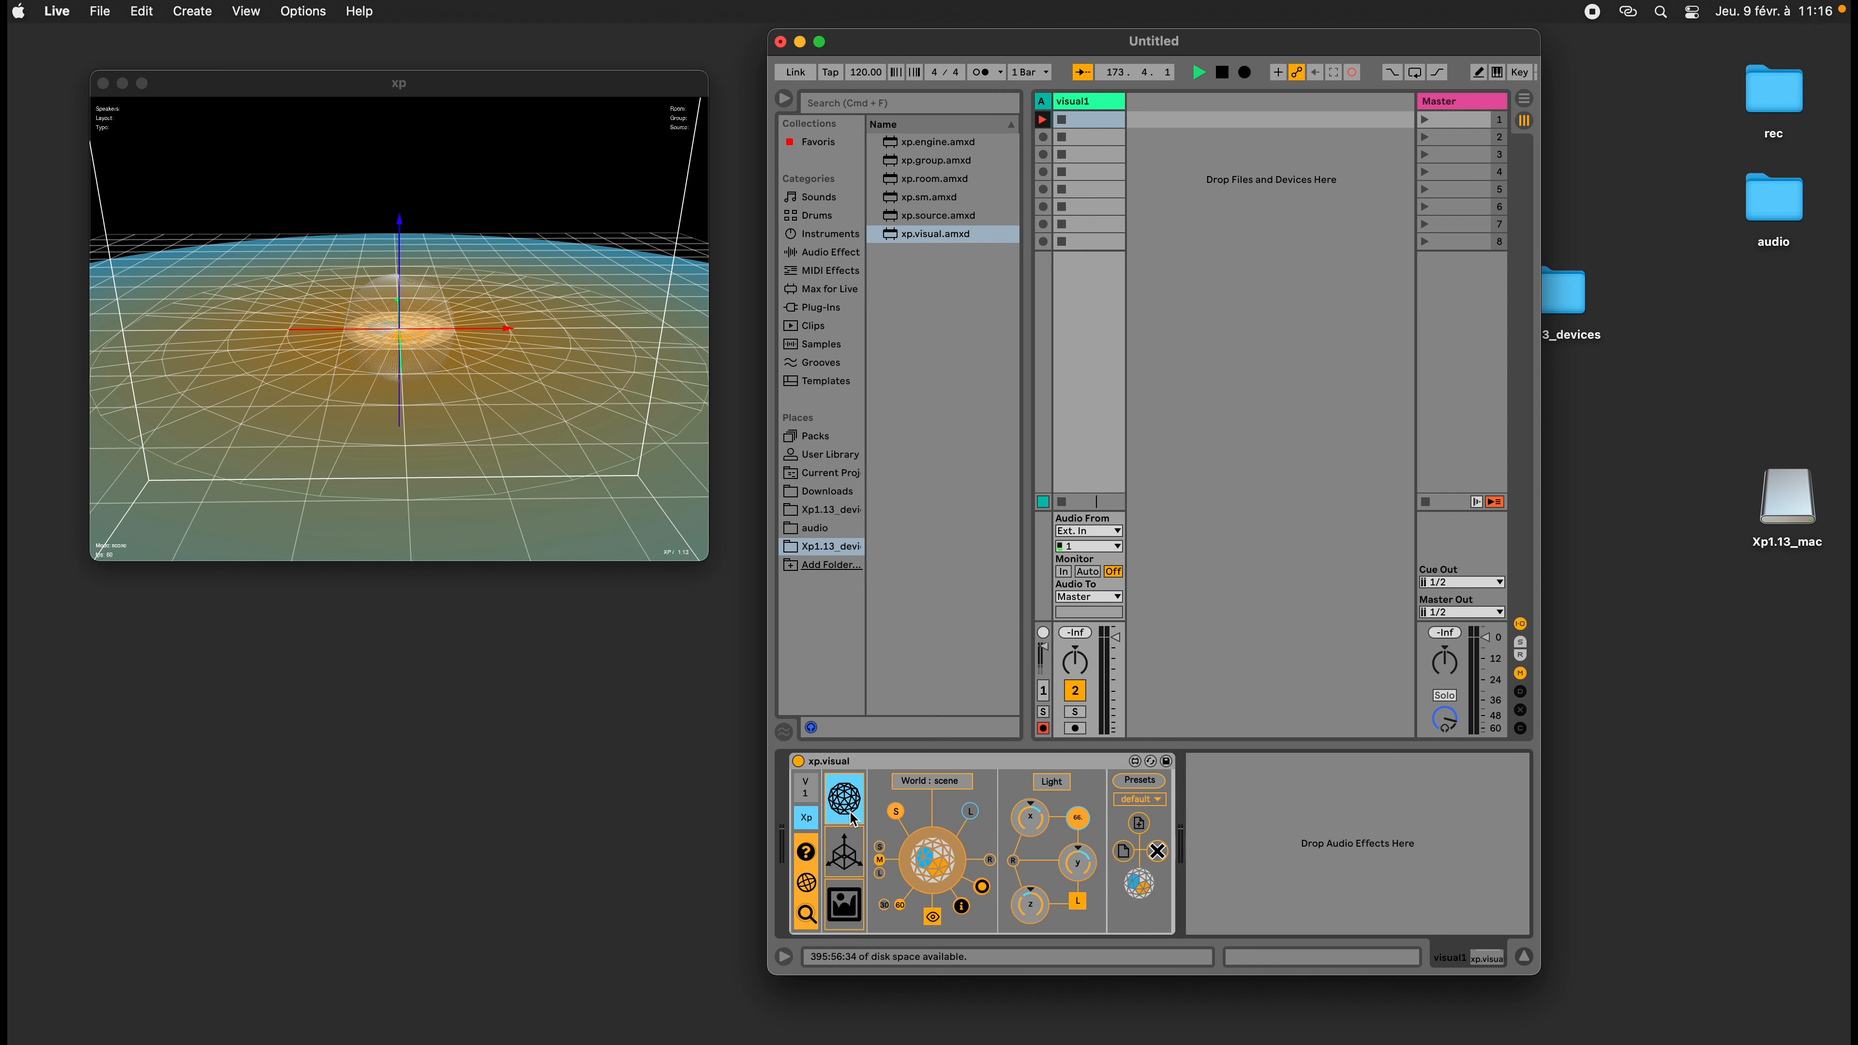
Try the small and large size presets for the xp window and return to the medium size
click(882, 861)
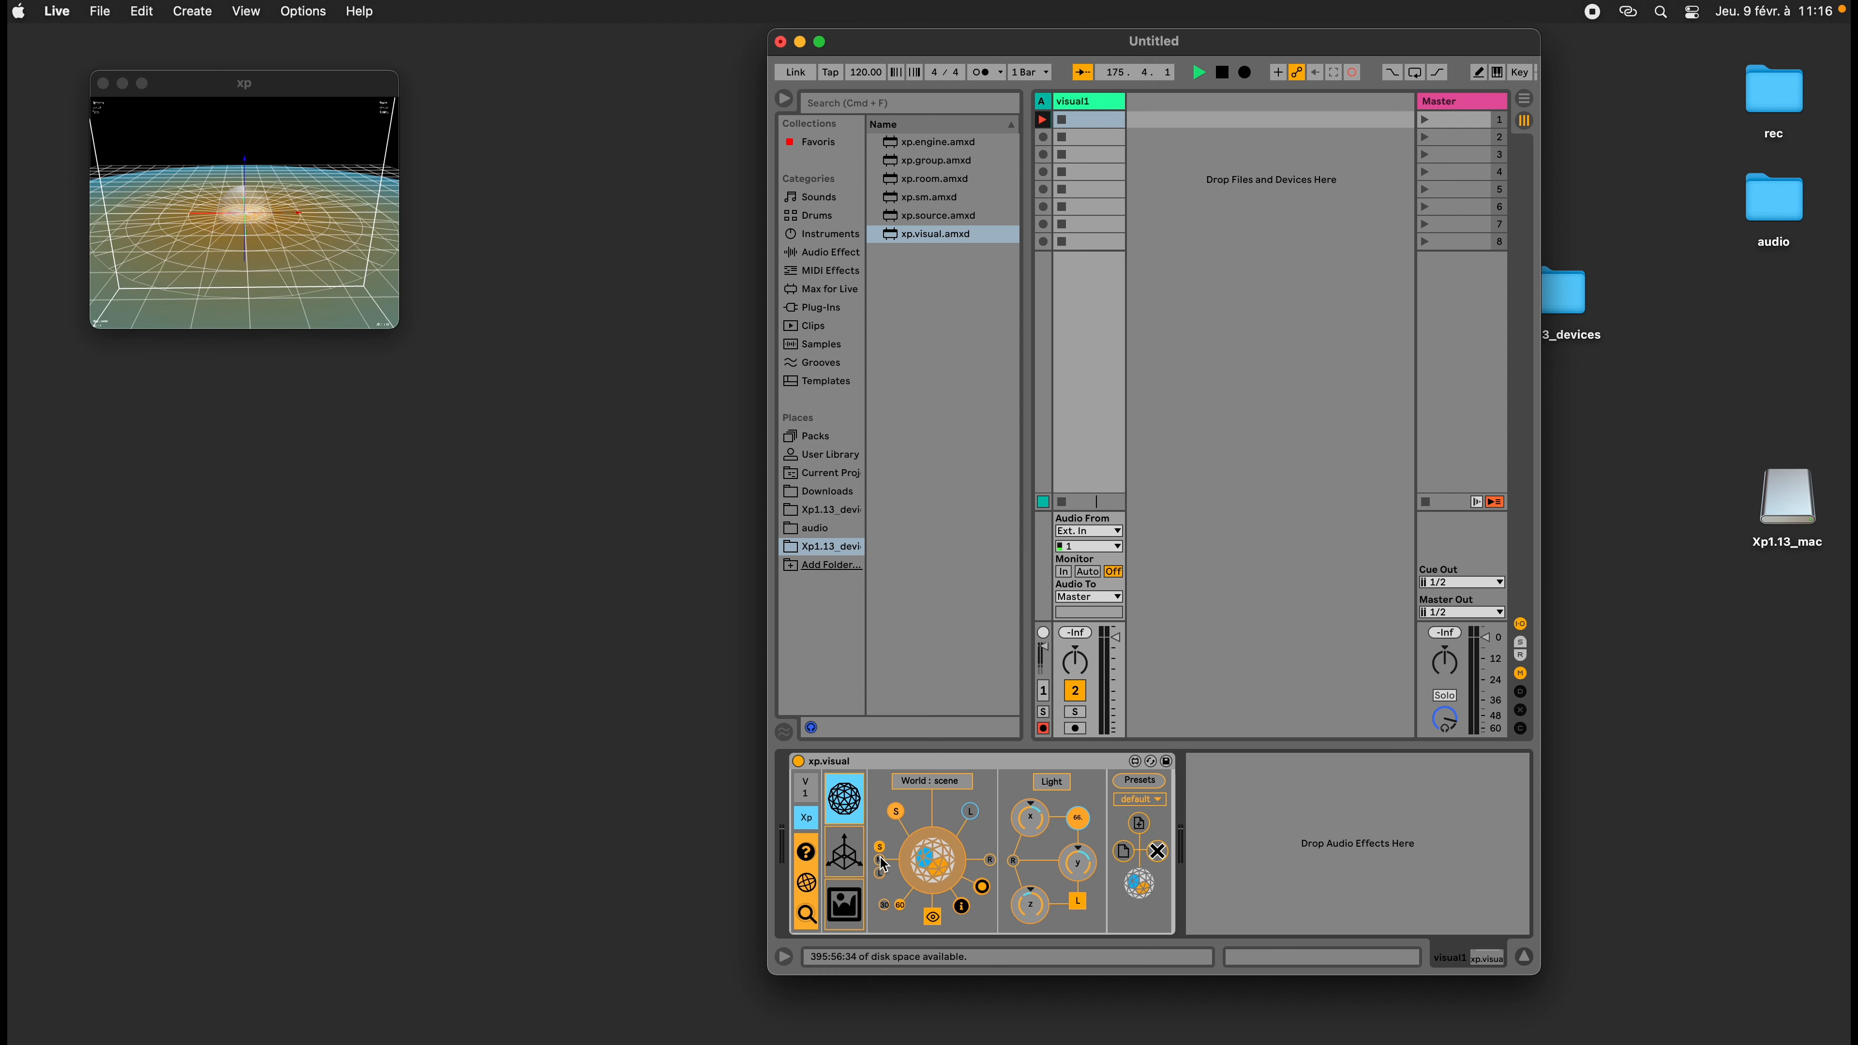
click(880, 860)
click(880, 872)
click(880, 860)
click(880, 847)
click(880, 860)
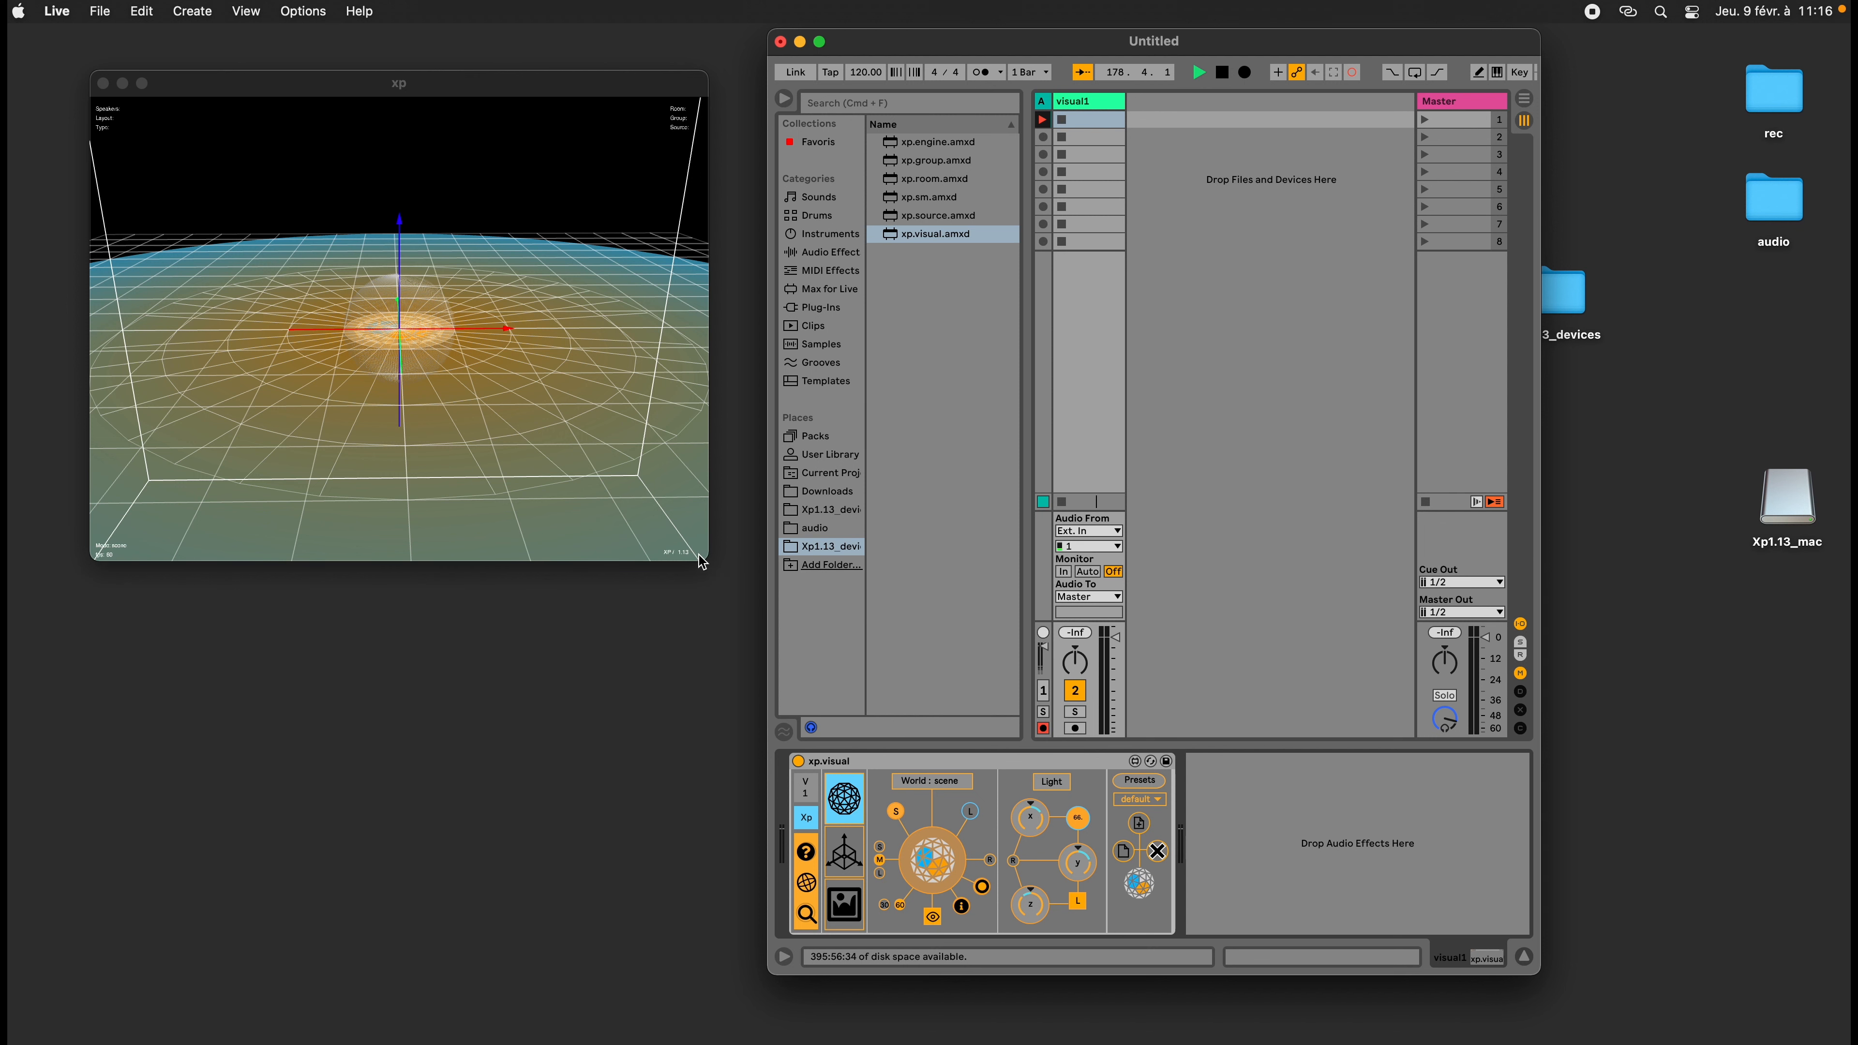
Shrink the xp window slightly, and collapse the visual world to its floating logo and restore it
drag(700, 562, 653, 527)
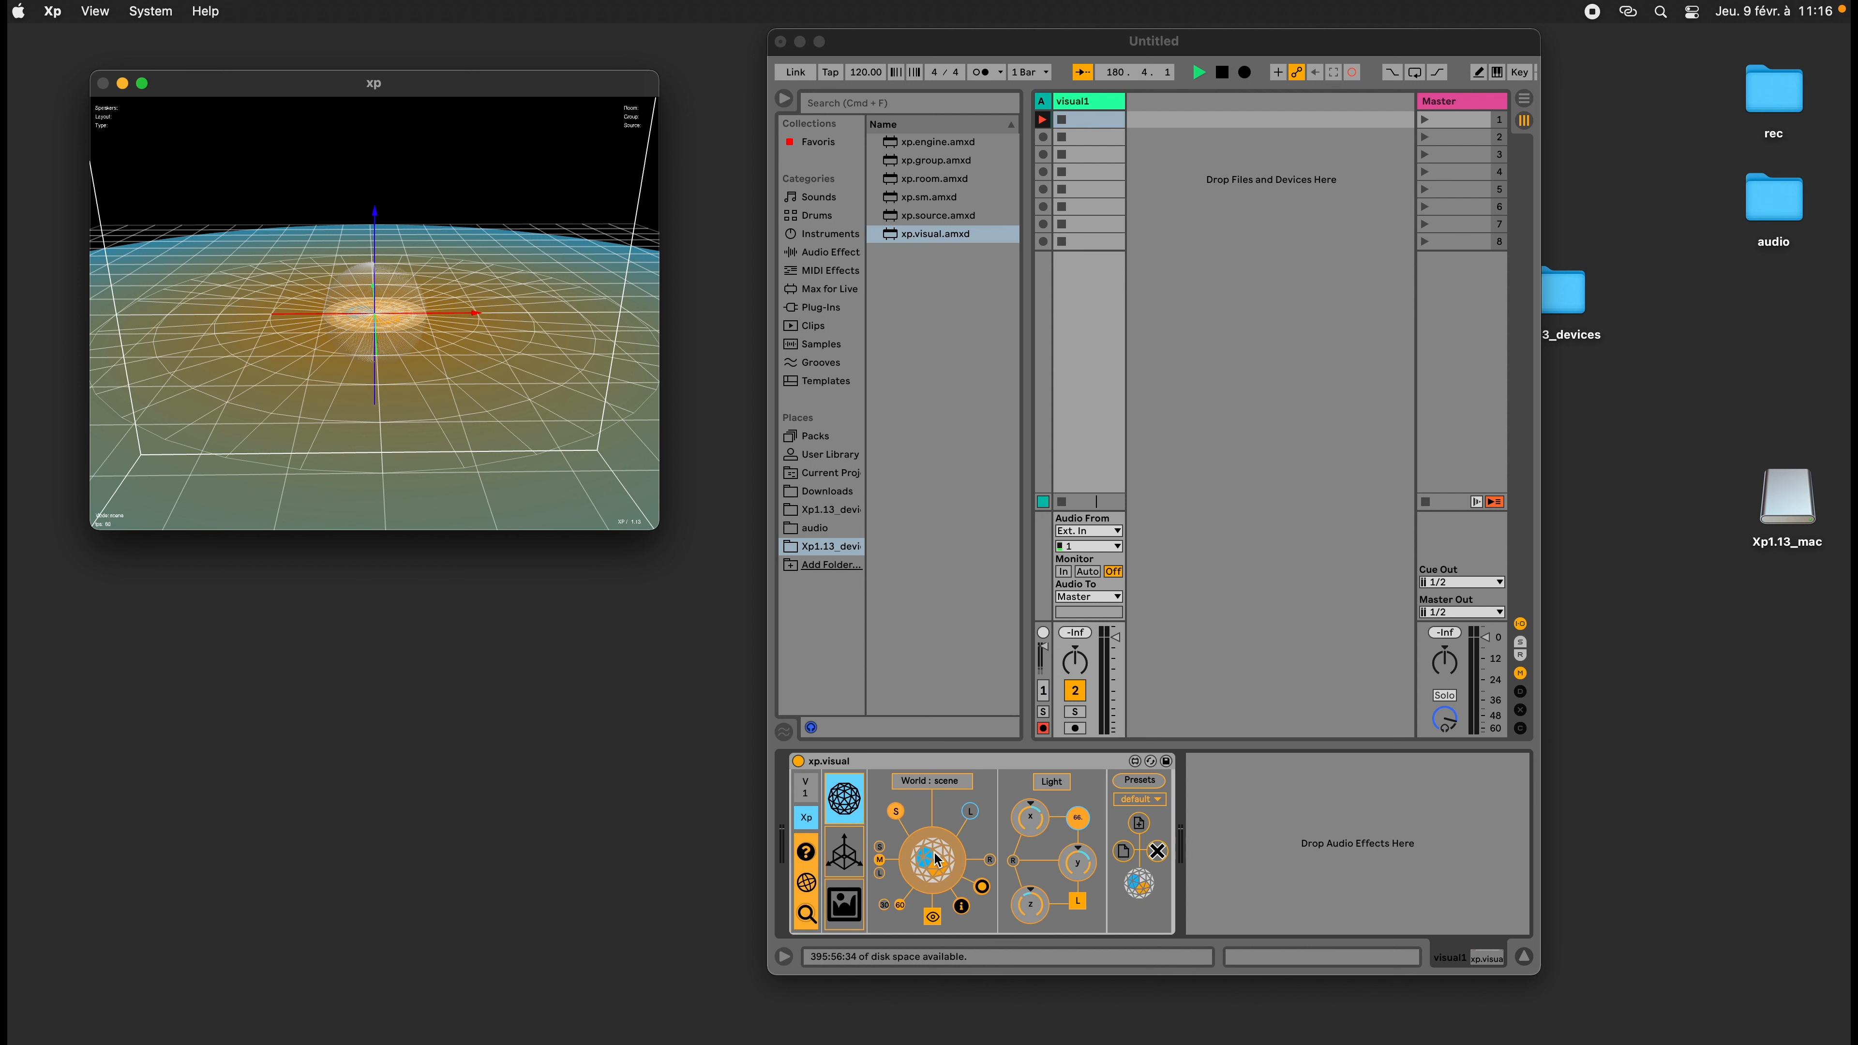
click(937, 860)
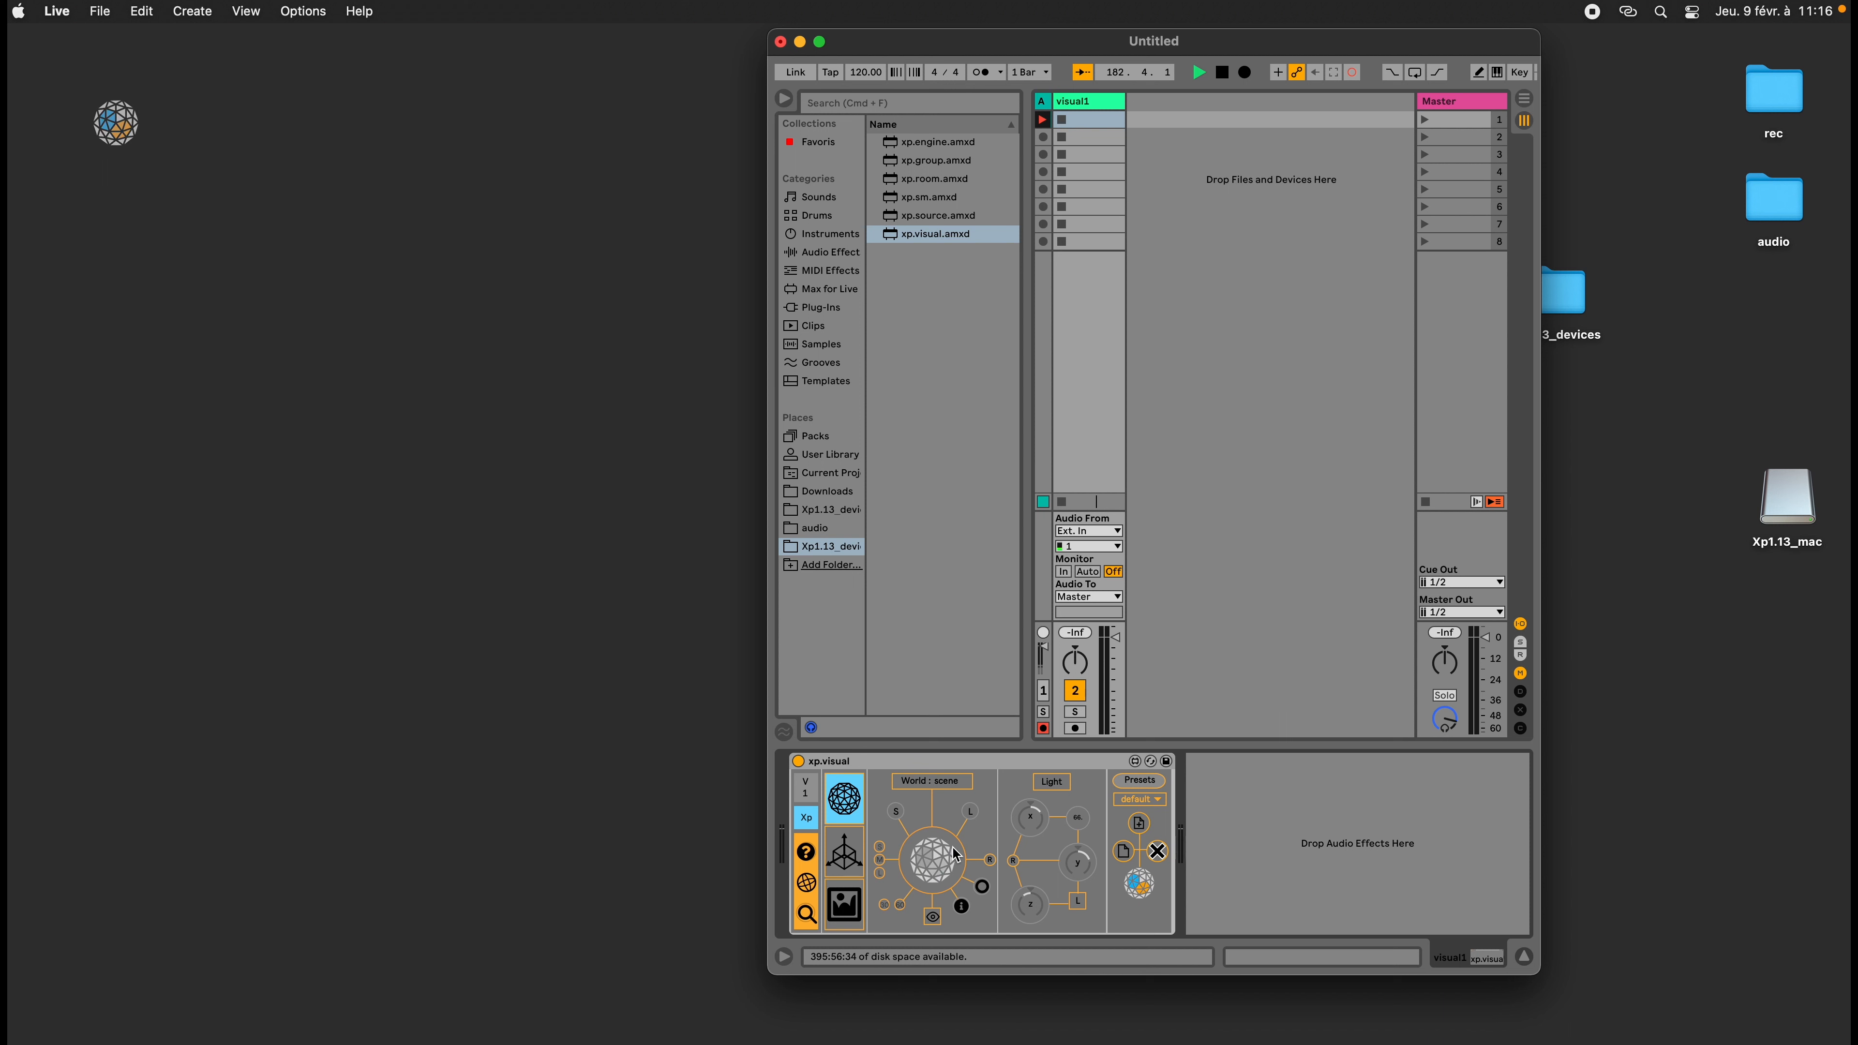
click(122, 126)
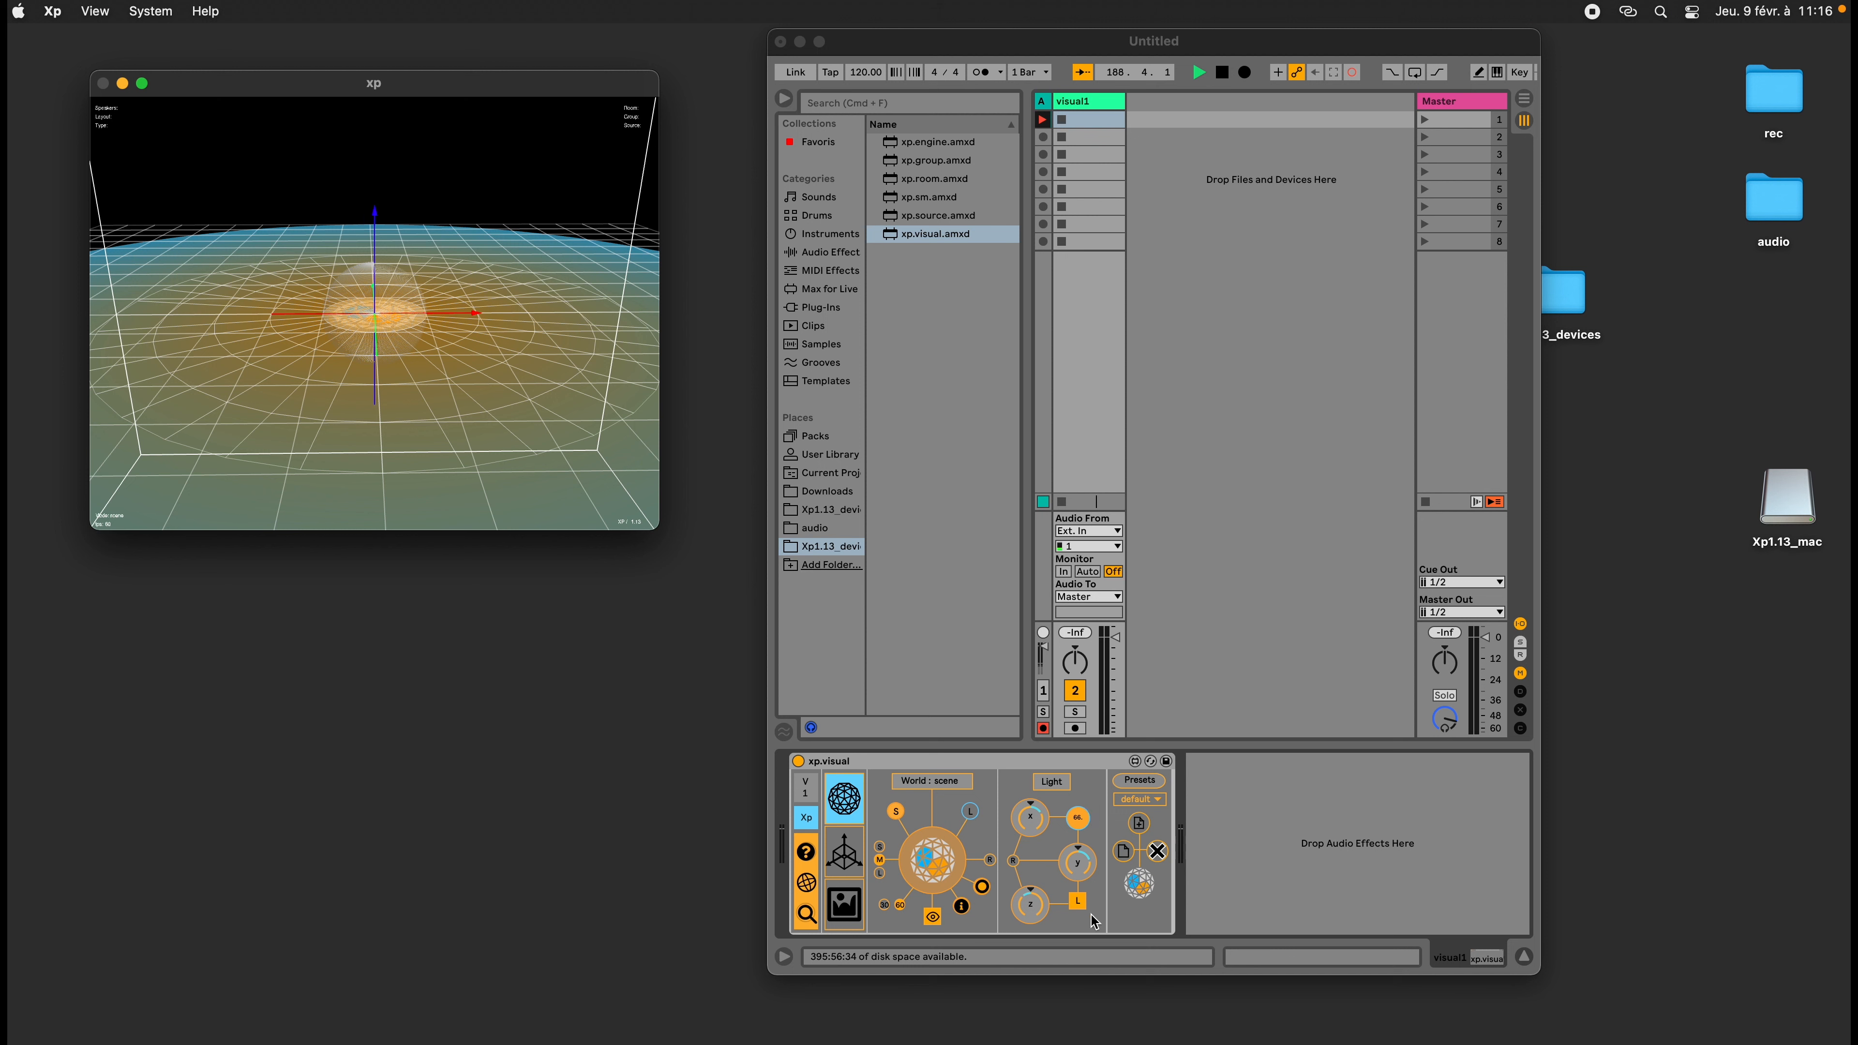
Adjust the scene light's y and x positions and rotate the 3D scene to an angled view
drag(1072, 867, 1030, 820)
click(1079, 900)
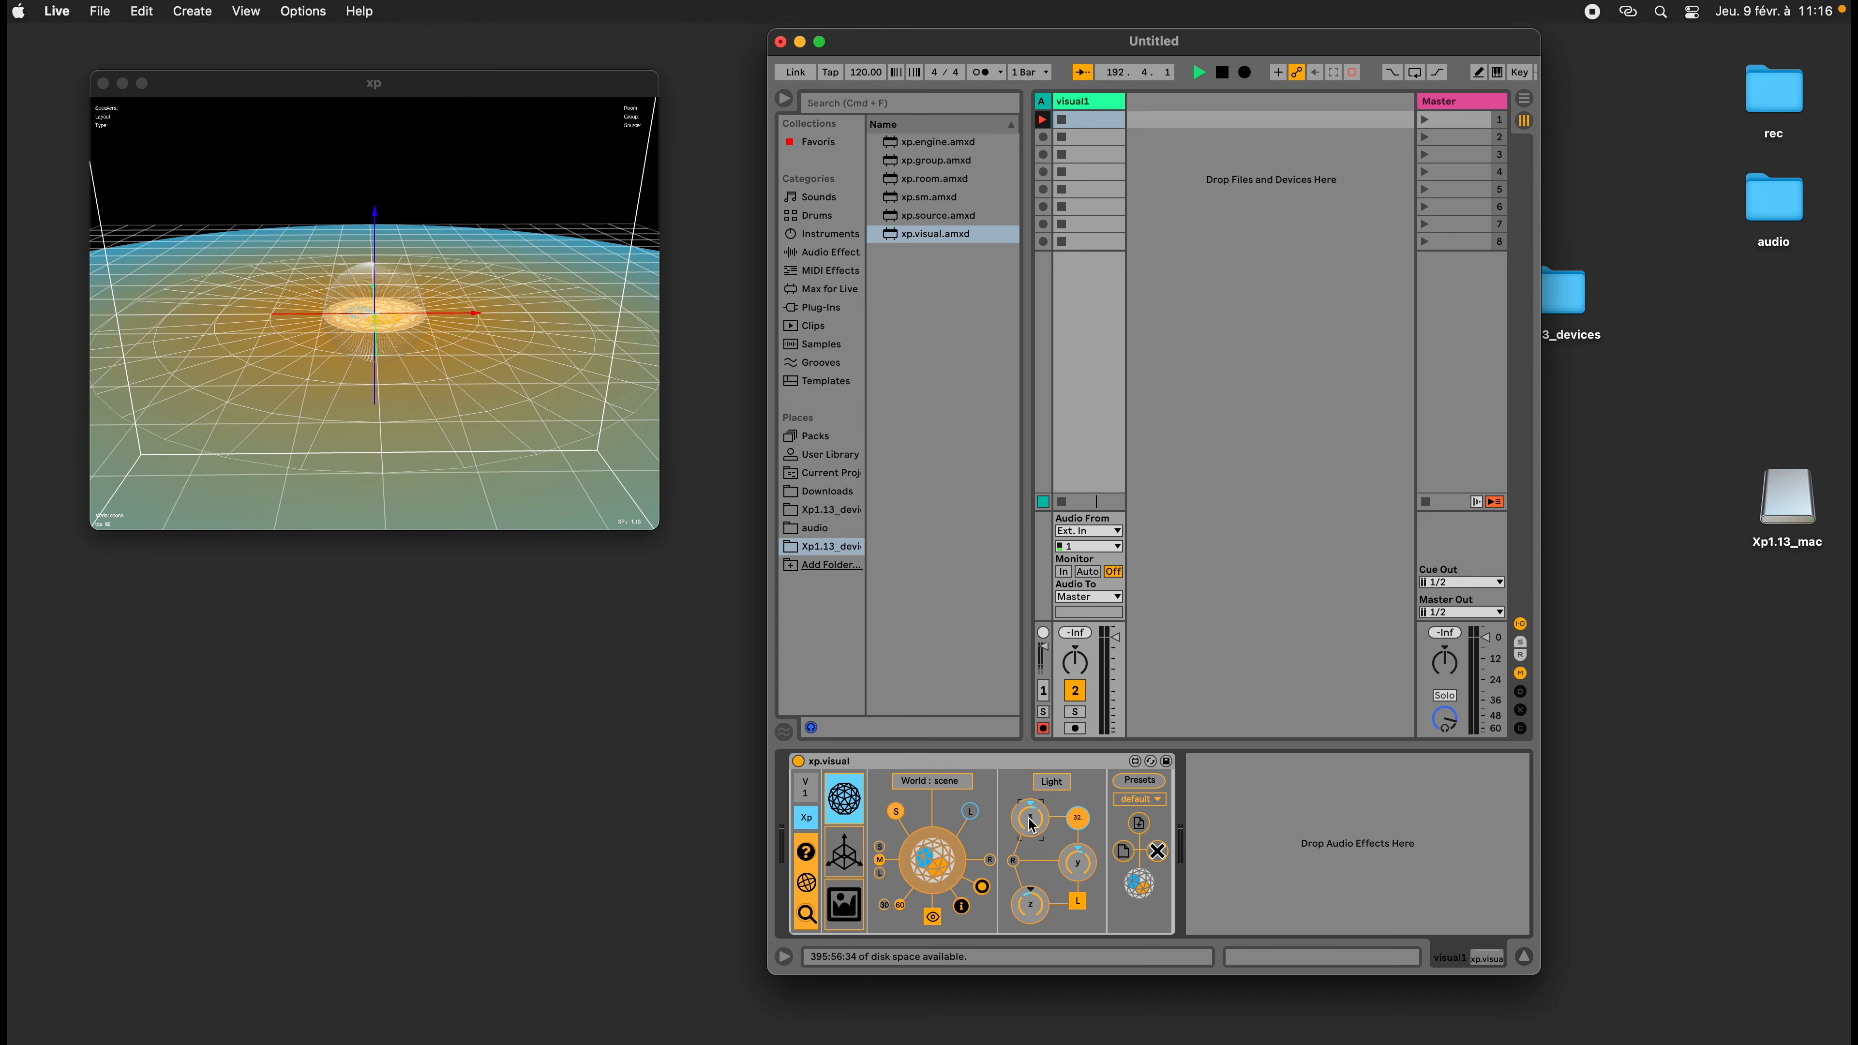
drag(423, 404, 368, 382)
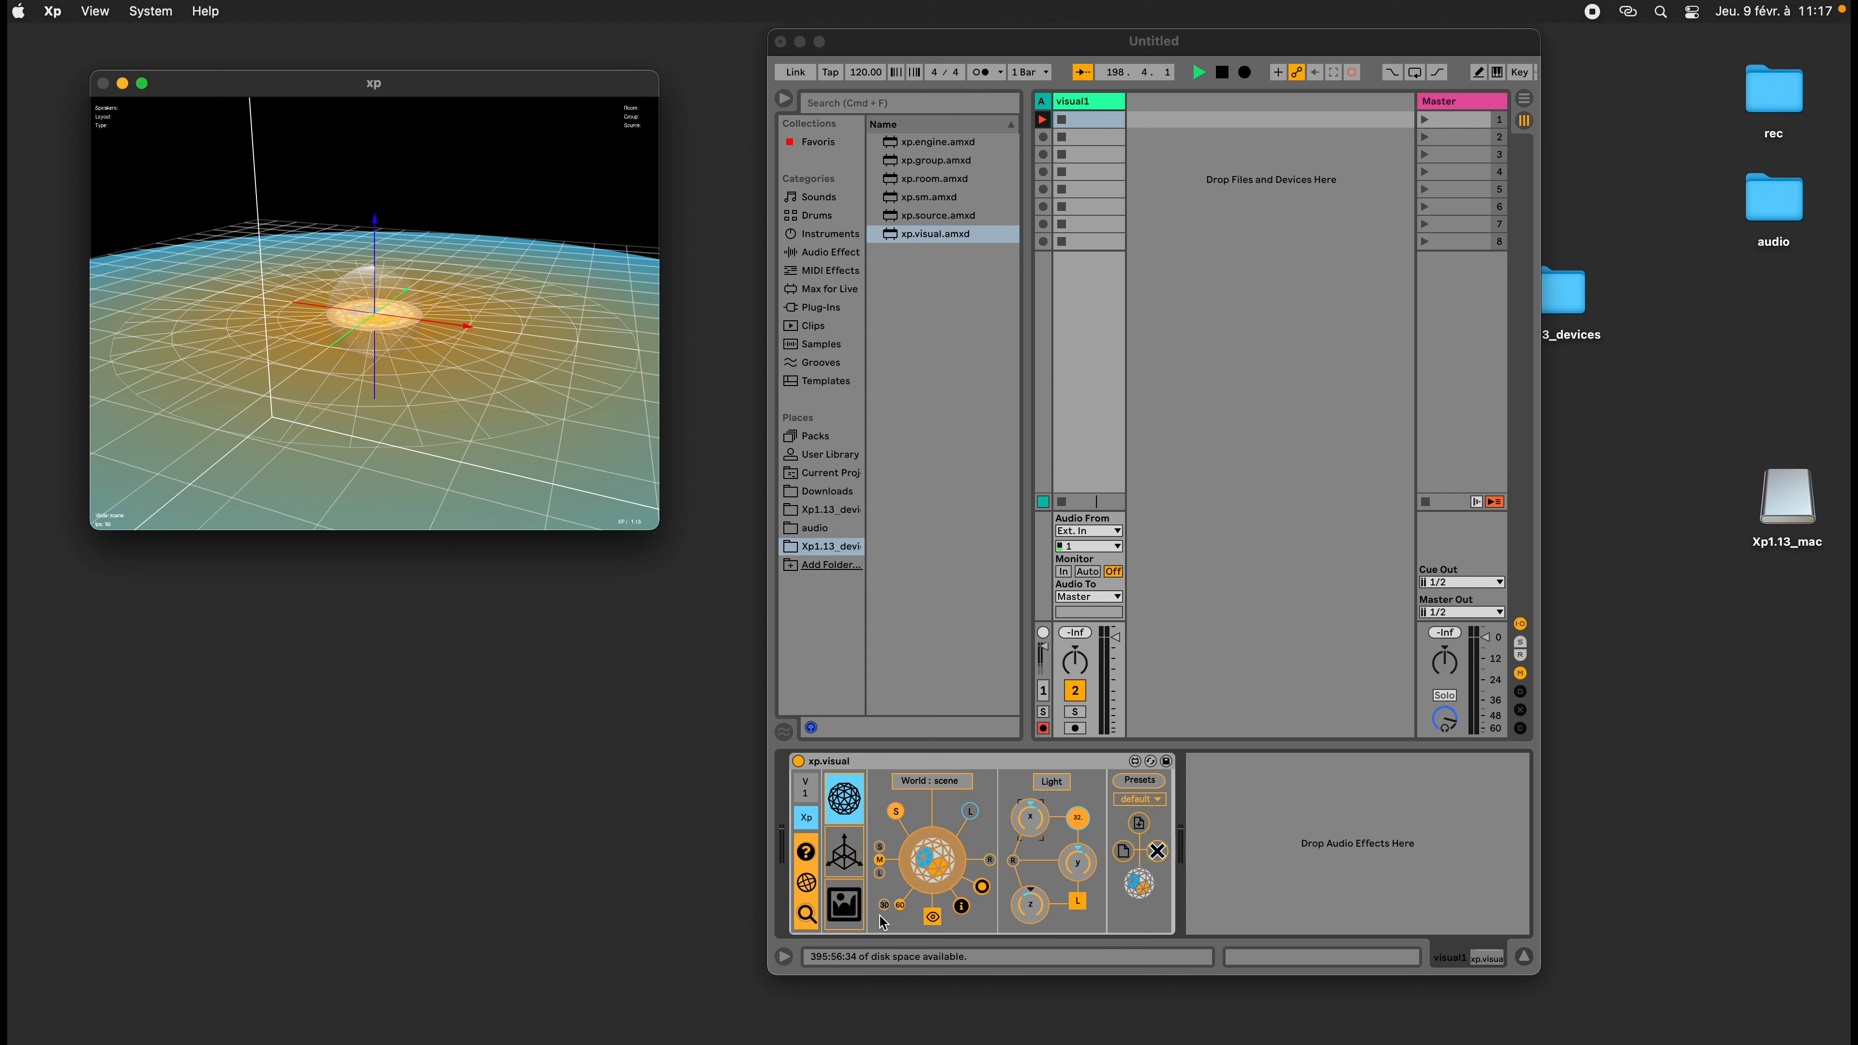
click(898, 914)
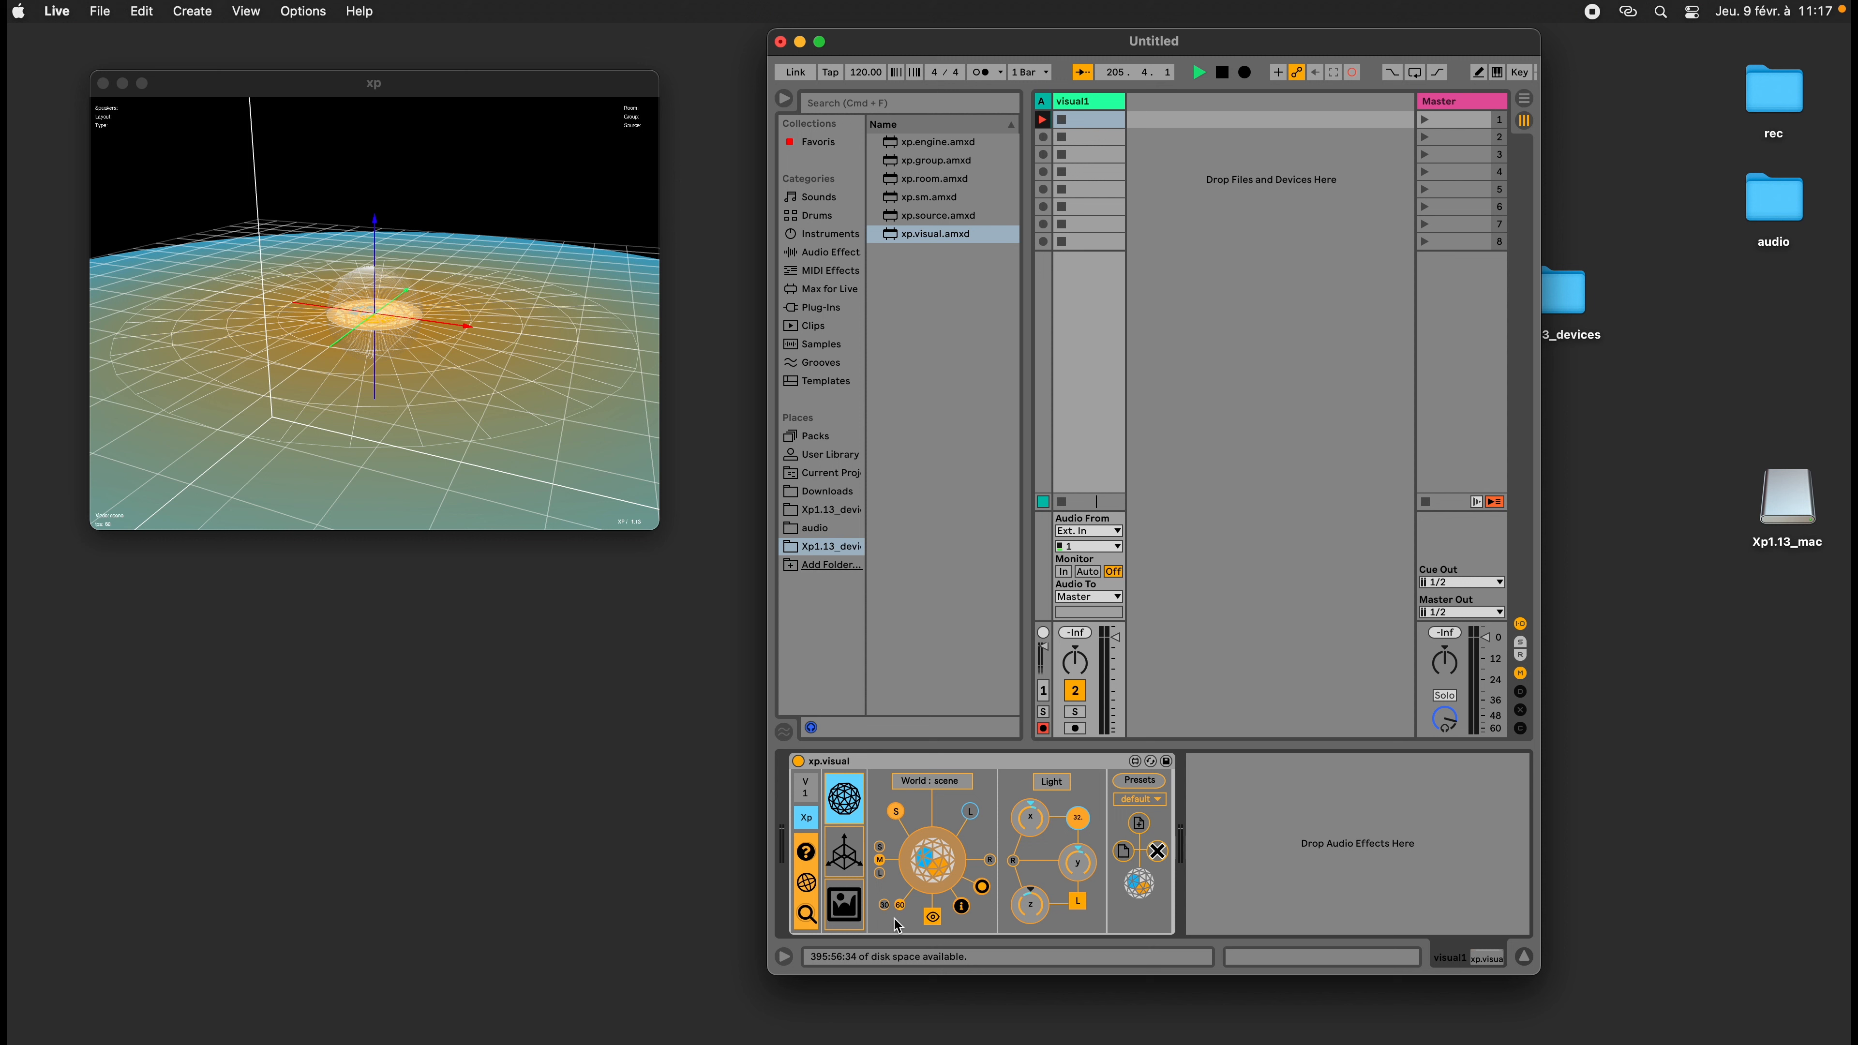
Compare the Split, Top and Side camera views of the scene and return to the 3d view
click(848, 852)
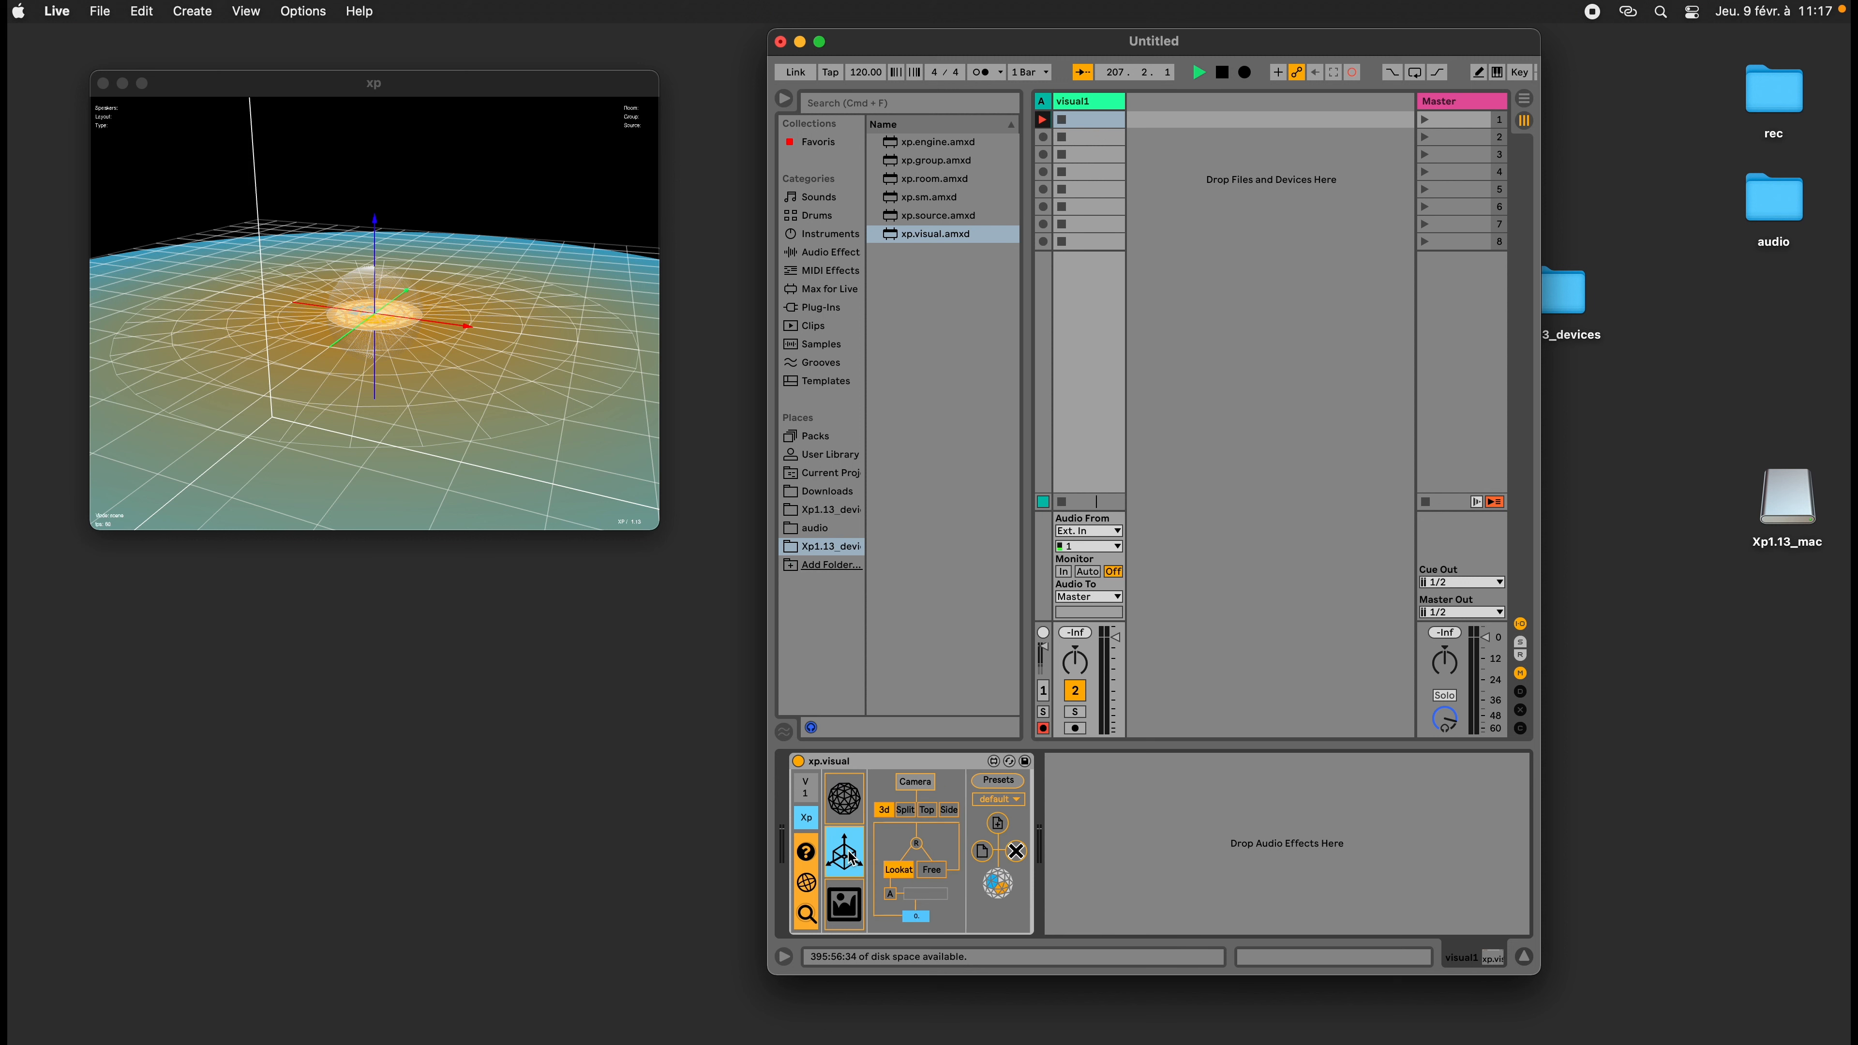
click(906, 811)
click(928, 809)
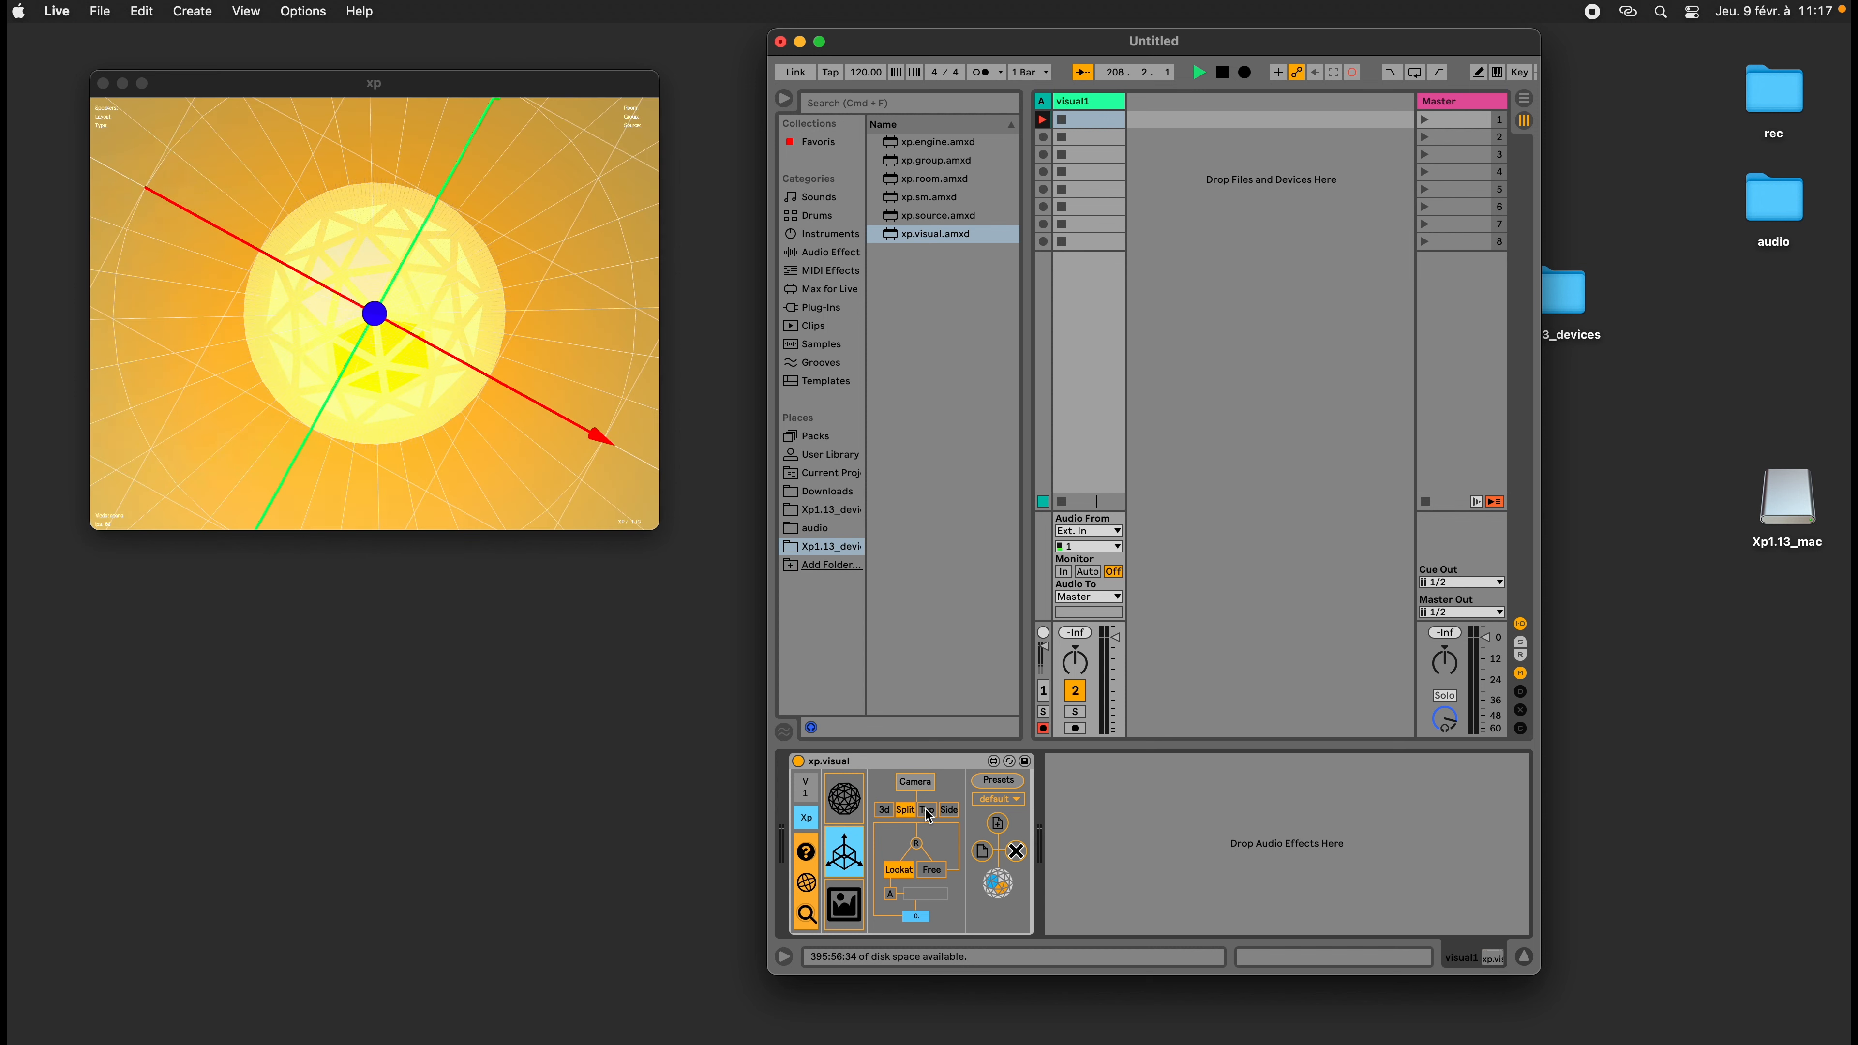
click(516, 469)
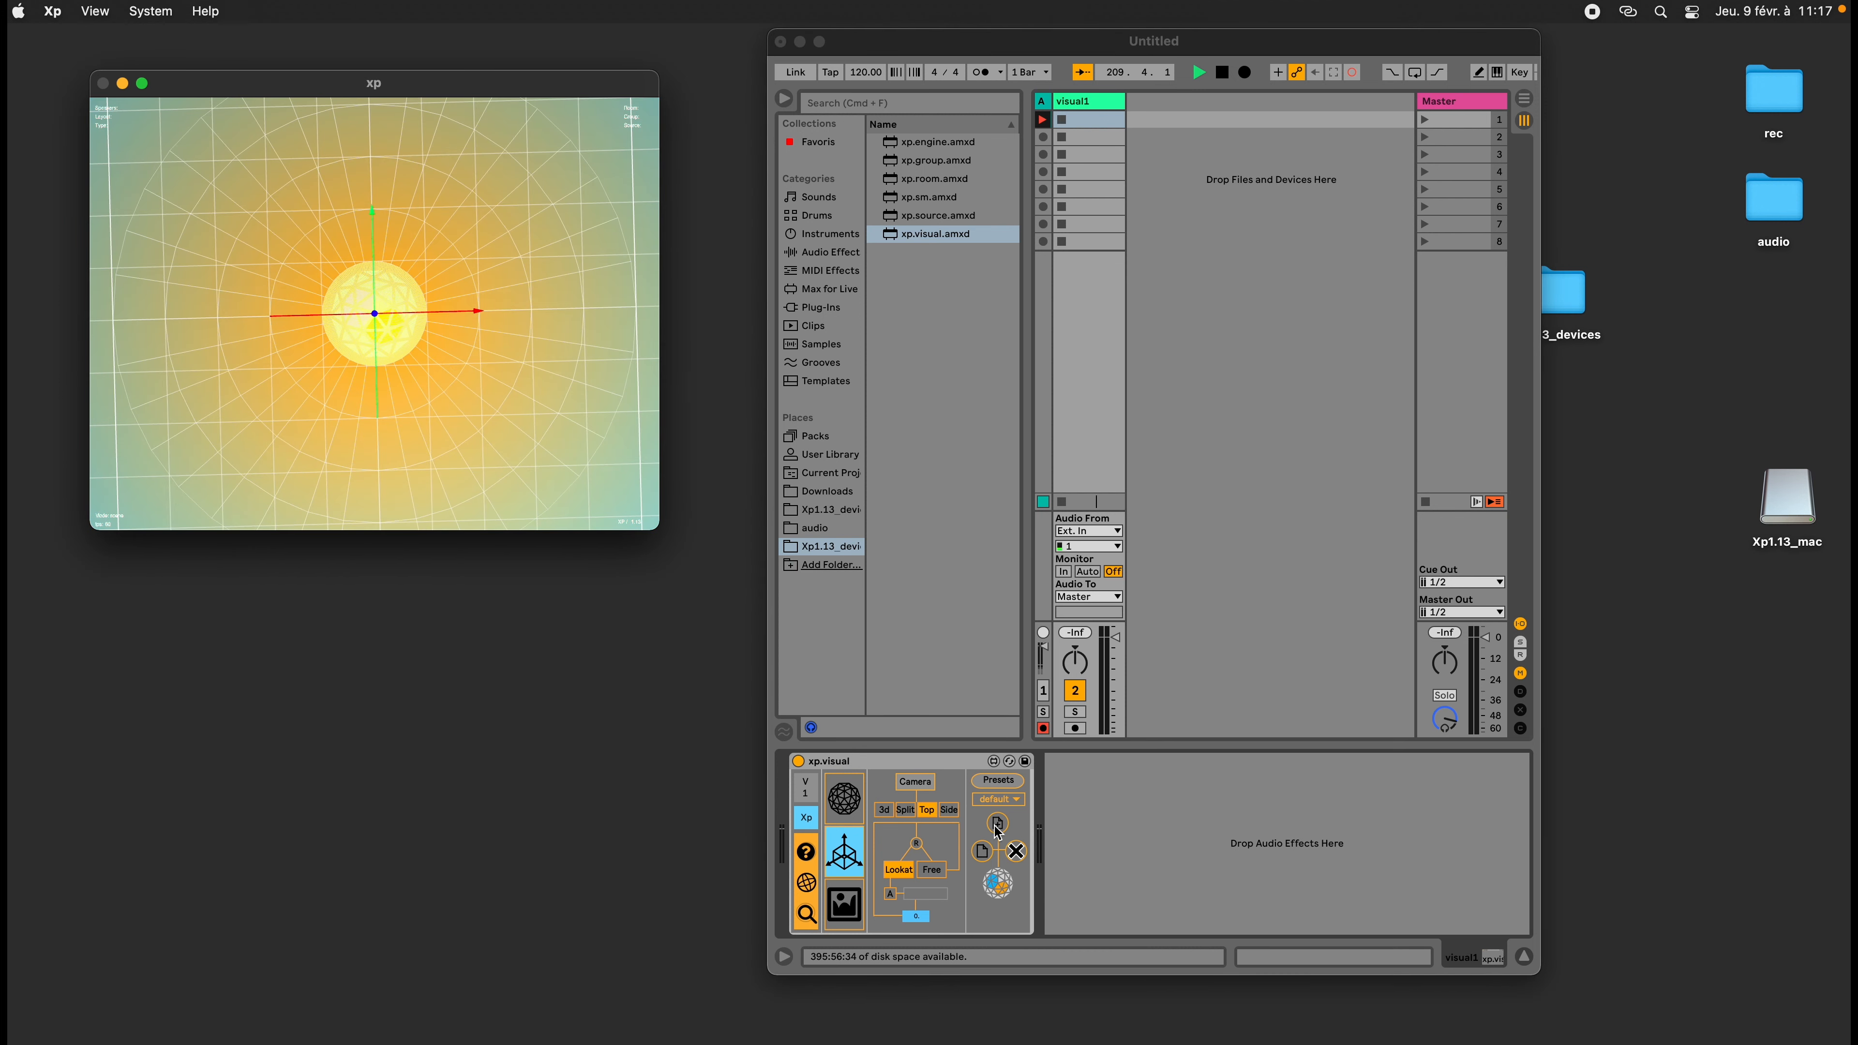
click(950, 810)
click(883, 810)
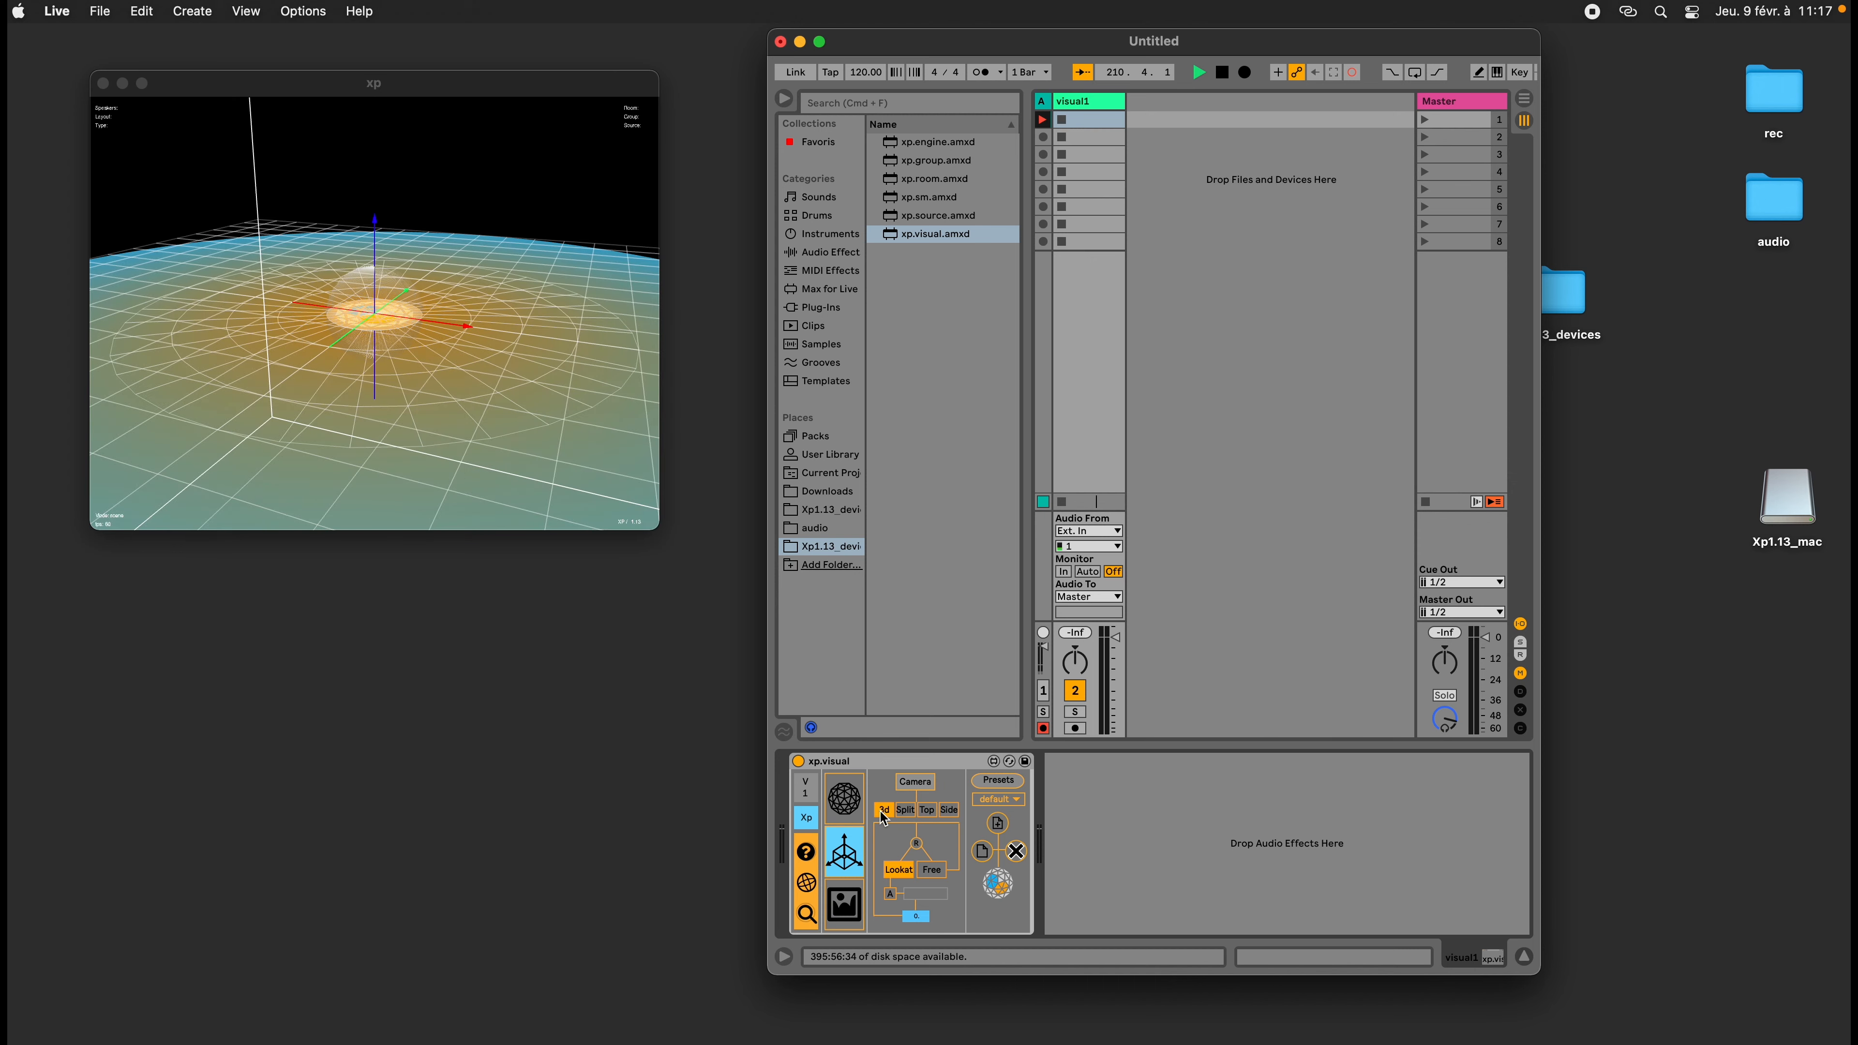
click(905, 810)
click(305, 359)
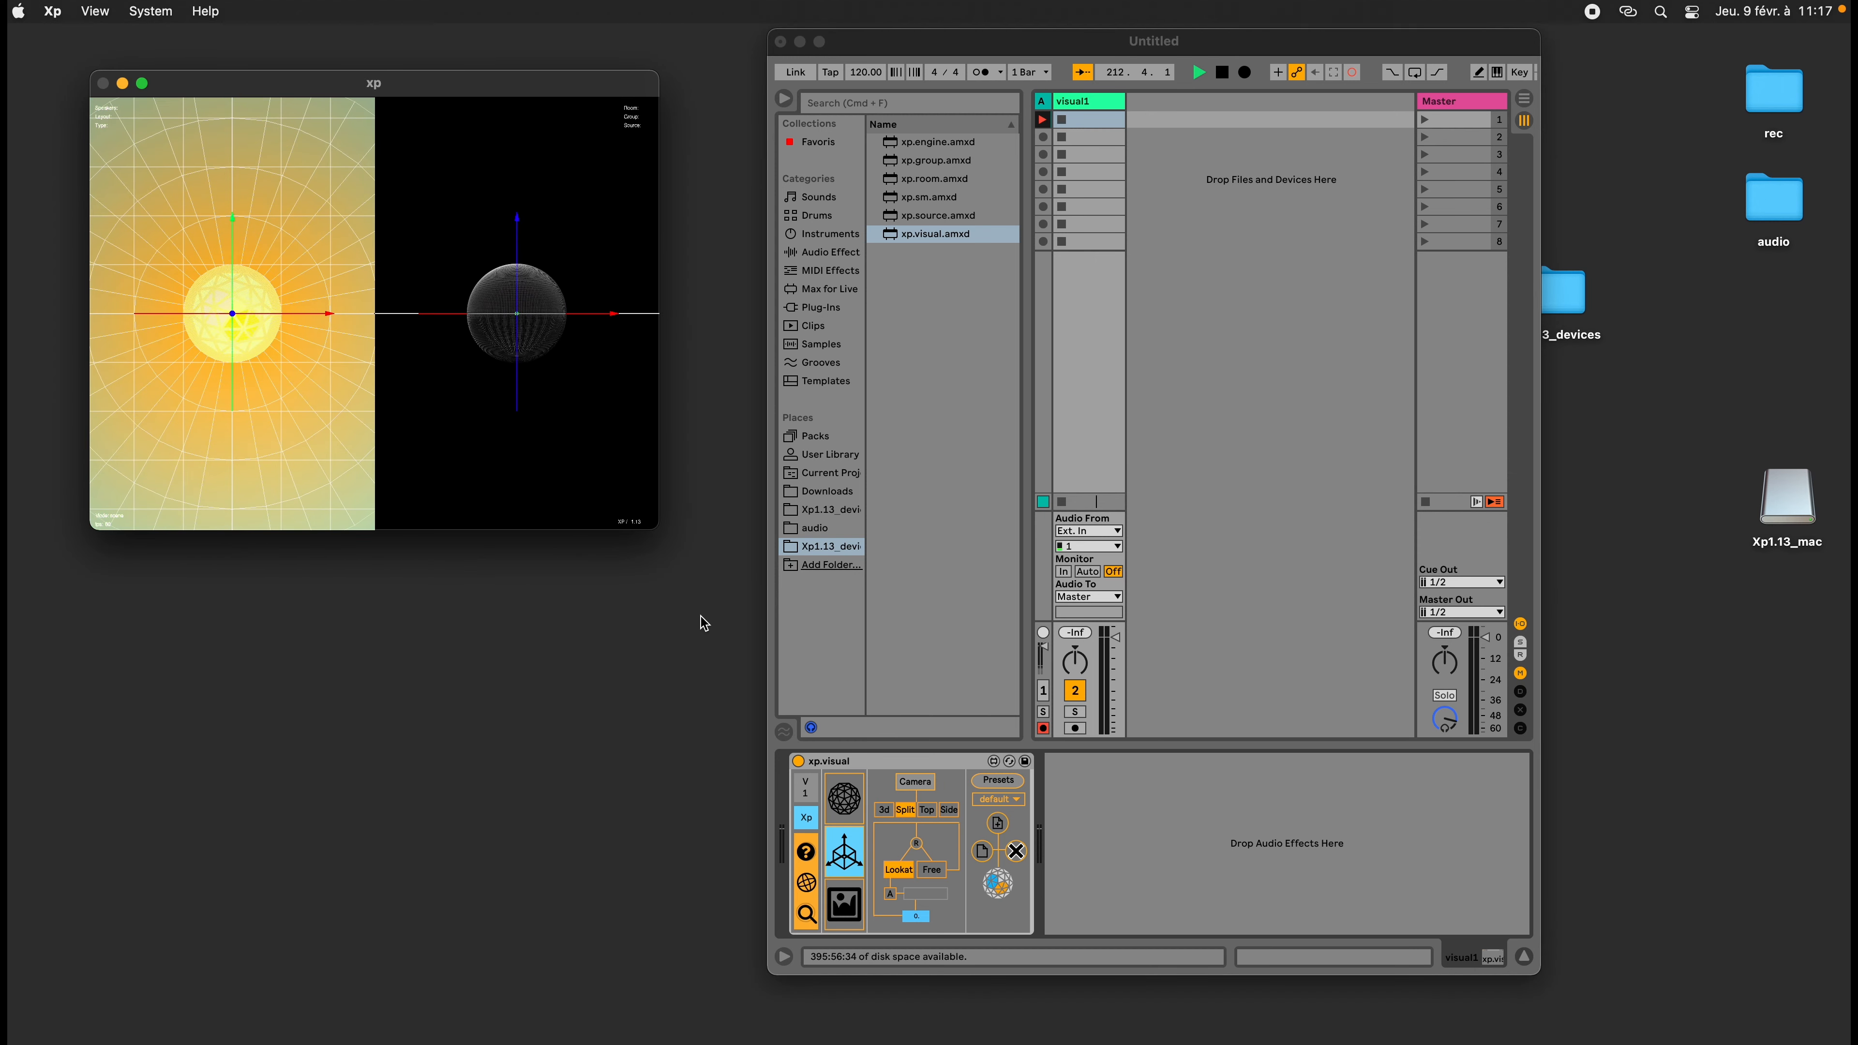
click(885, 810)
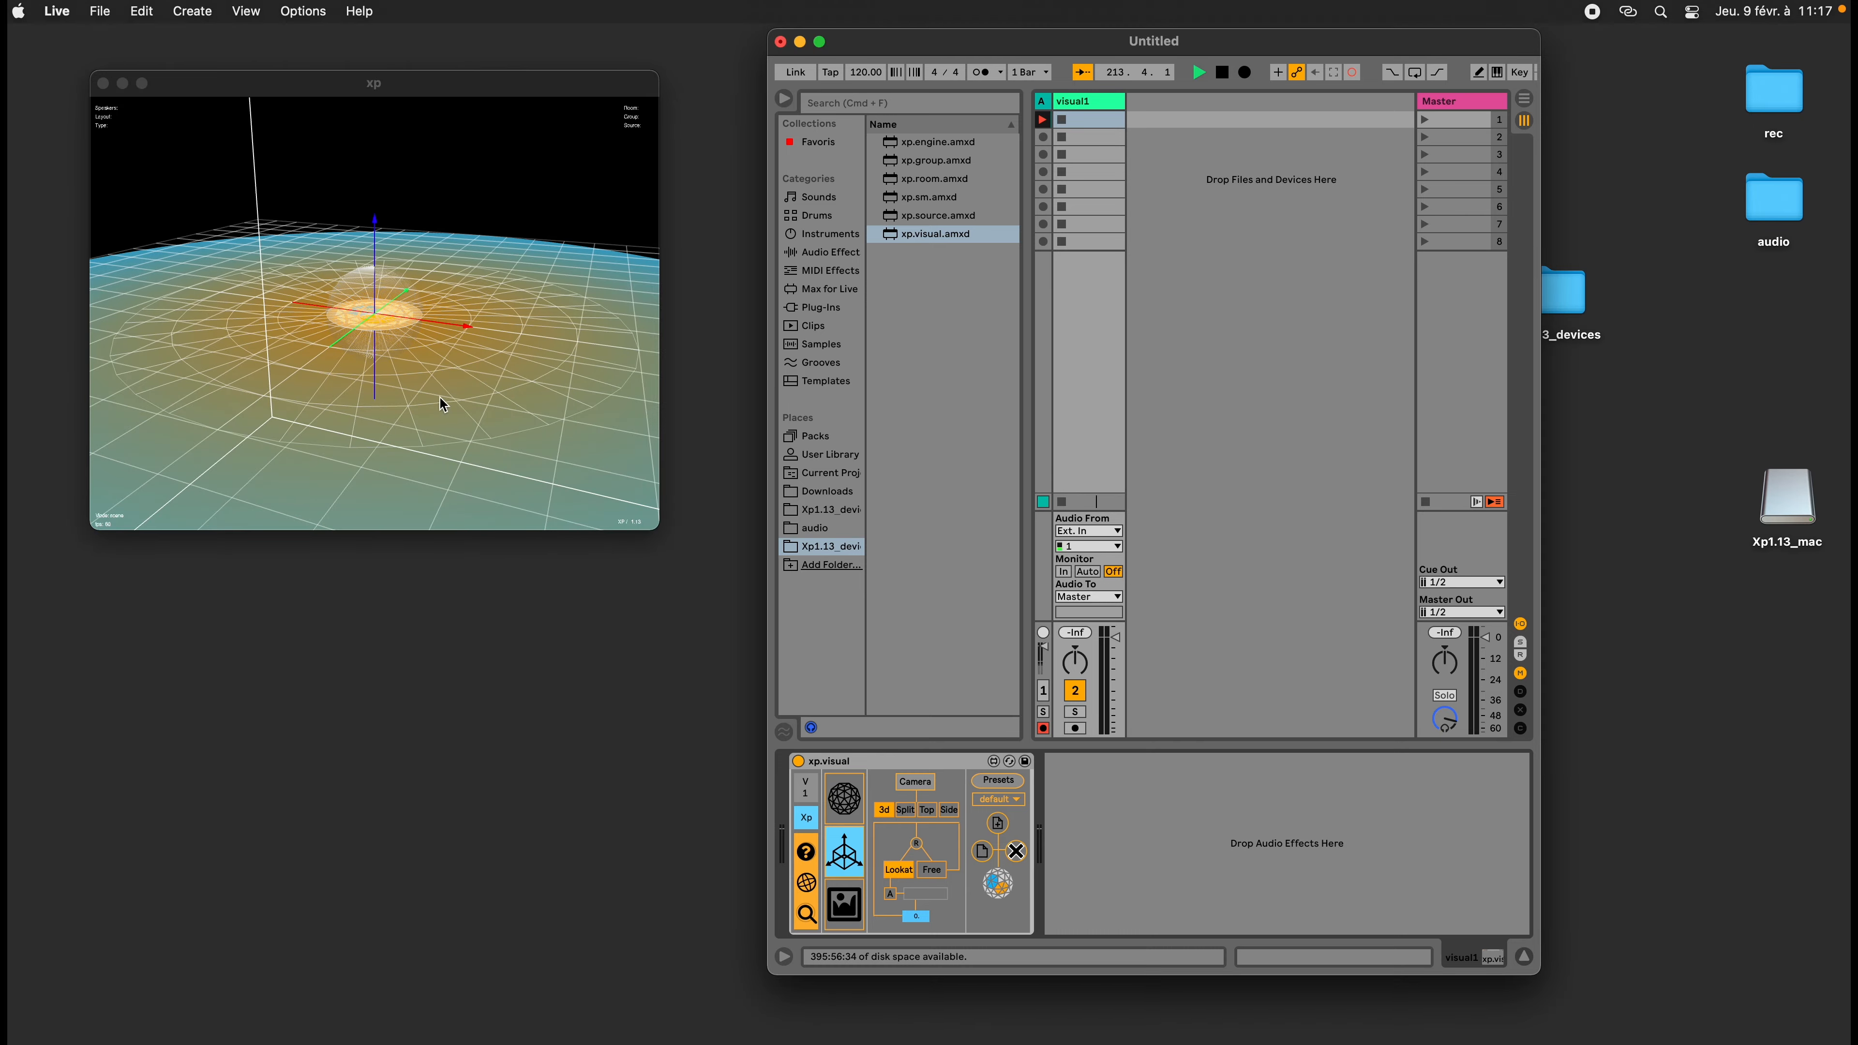
Orbit and zoom around the 3D scene to examine it from different angles and distances
mouse_move(438, 395)
mouse_down()
mouse_move(513, 317)
mouse_move(441, 381)
mouse_up()
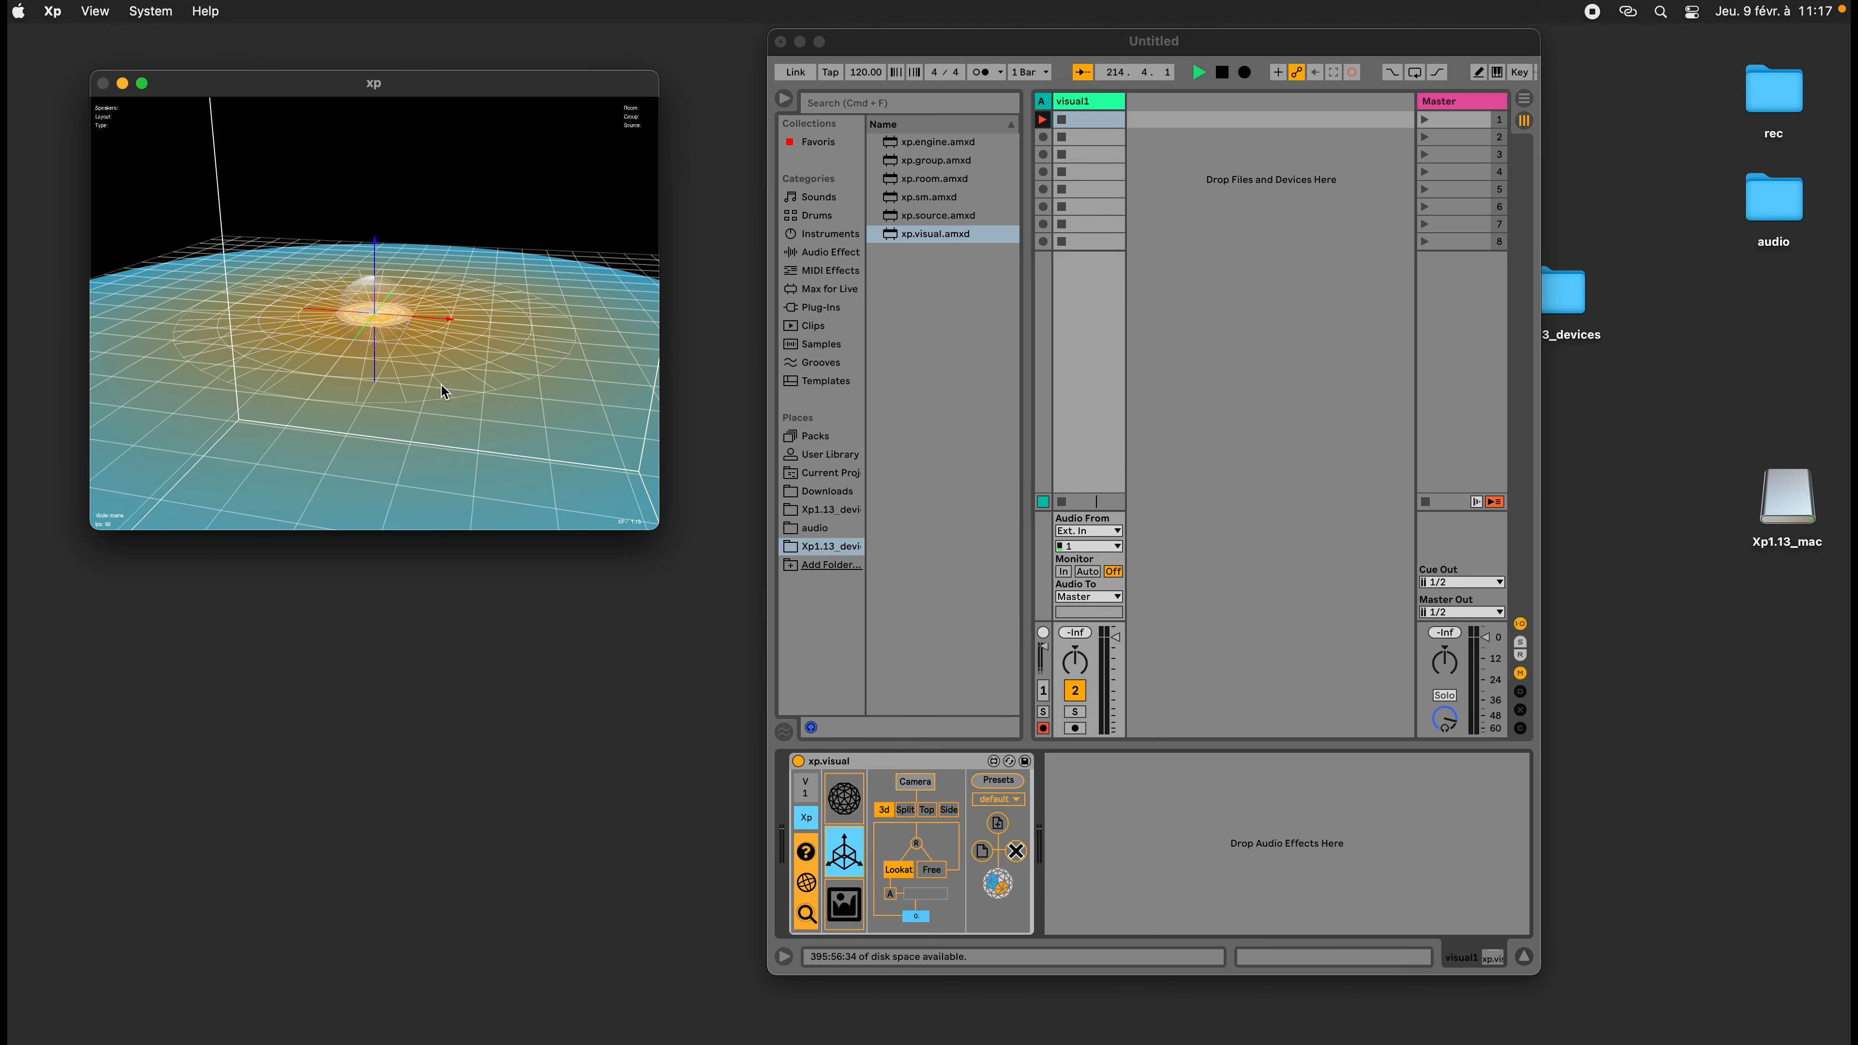
scroll(440, 382, up, 5)
key(d)
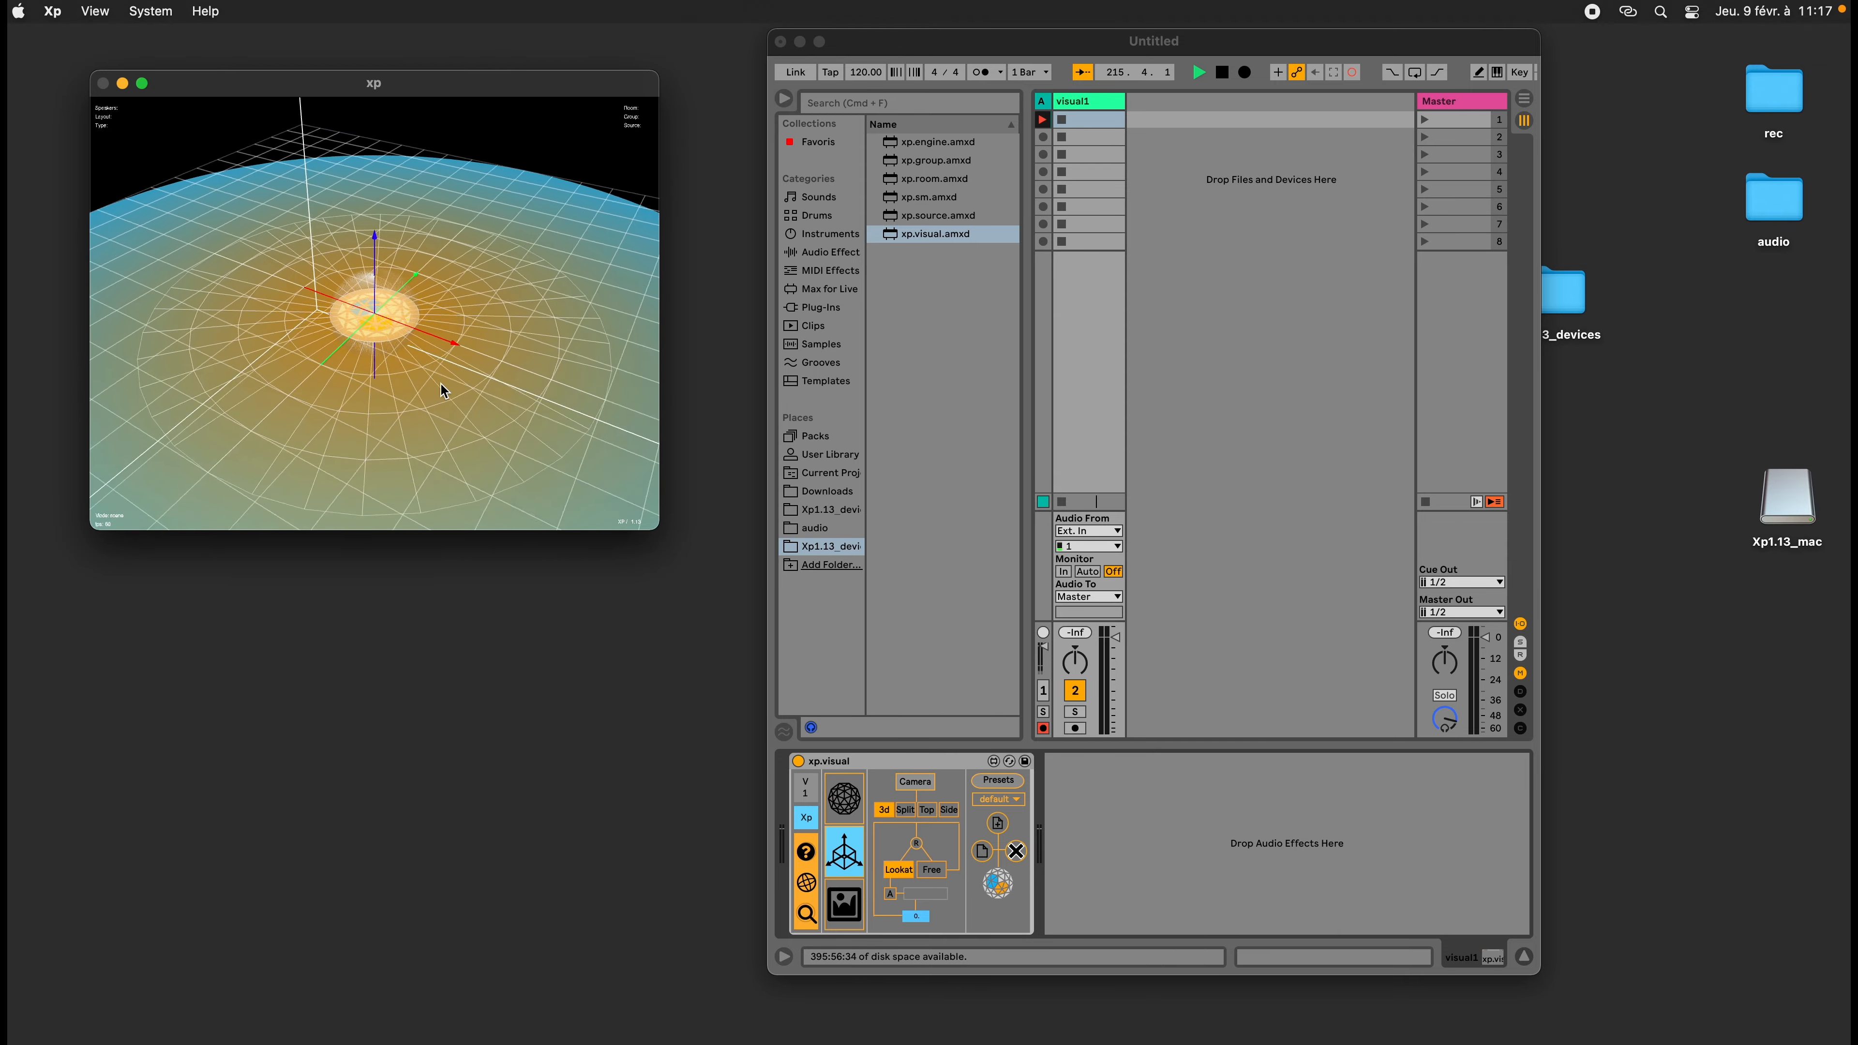
key(z)
drag(437, 381, 544, 420)
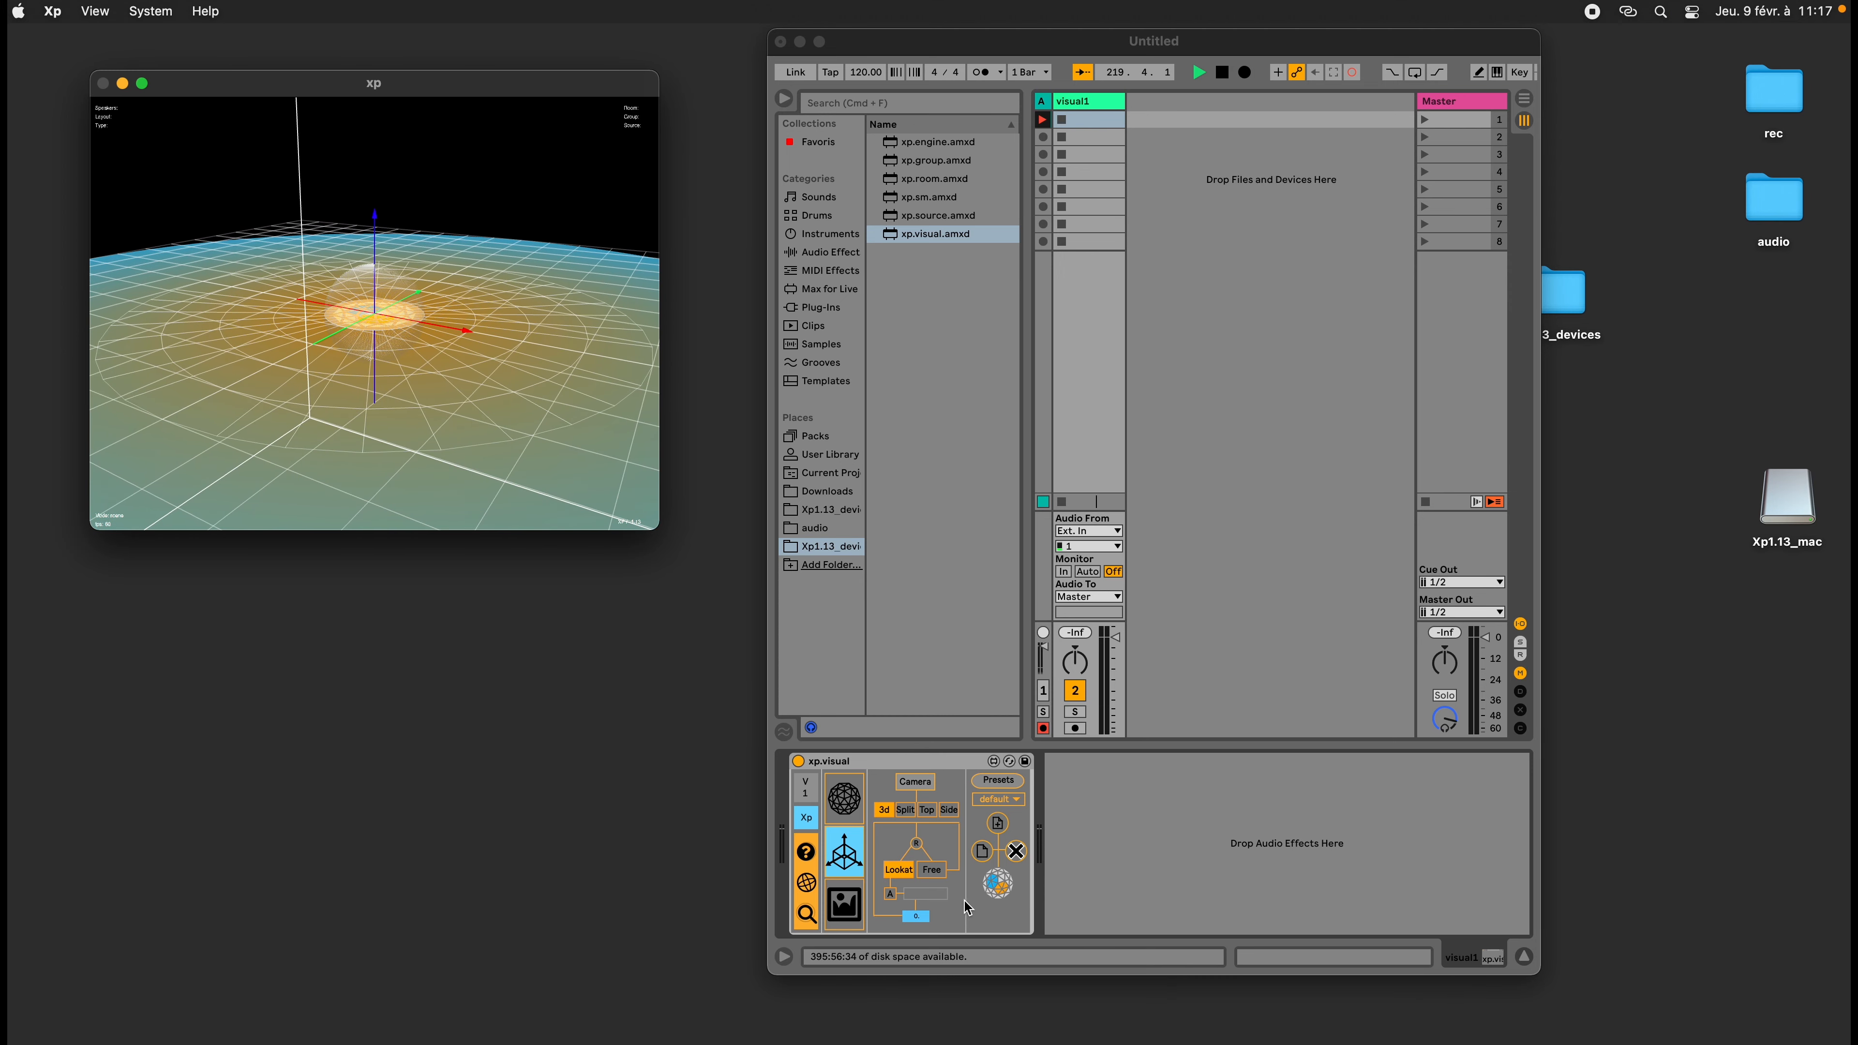
Turn on the camera's automatic rotation and preview the moving scene in full screen before returning to the window
click(890, 894)
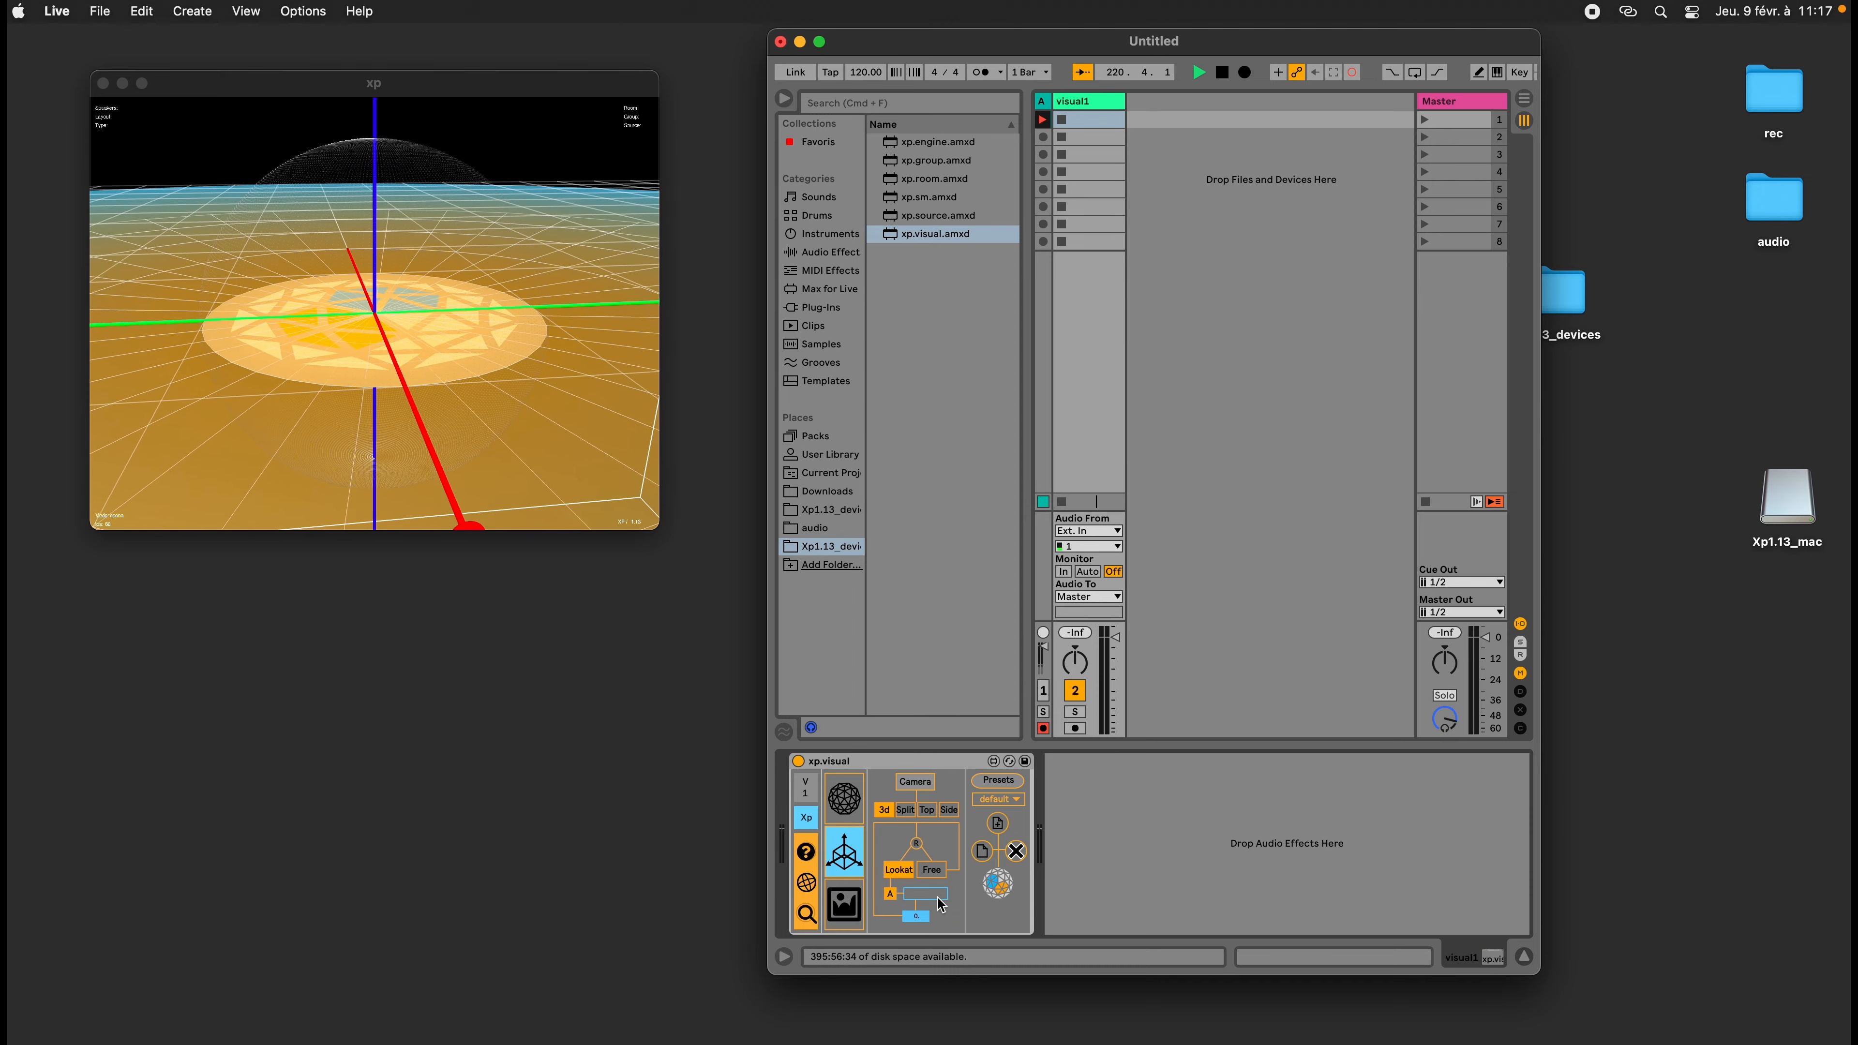
drag(915, 917, 916, 921)
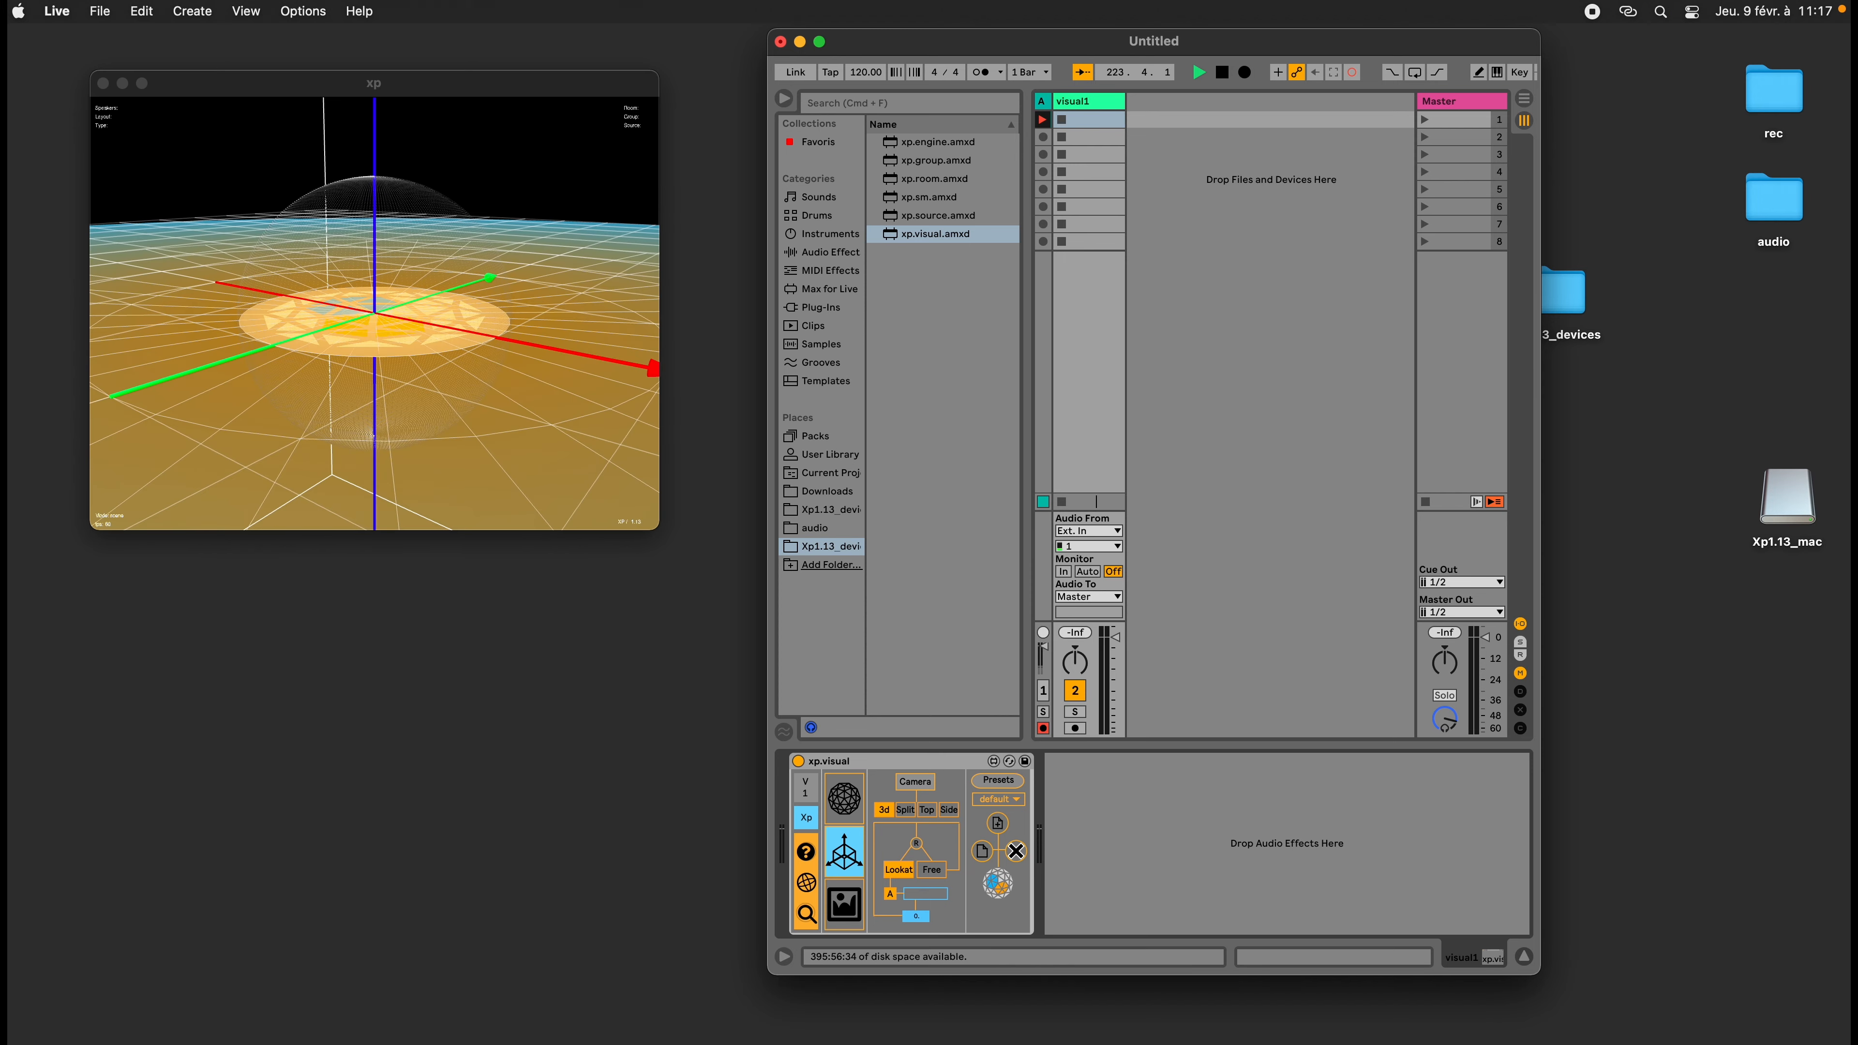
click(401, 408)
key(Escape)
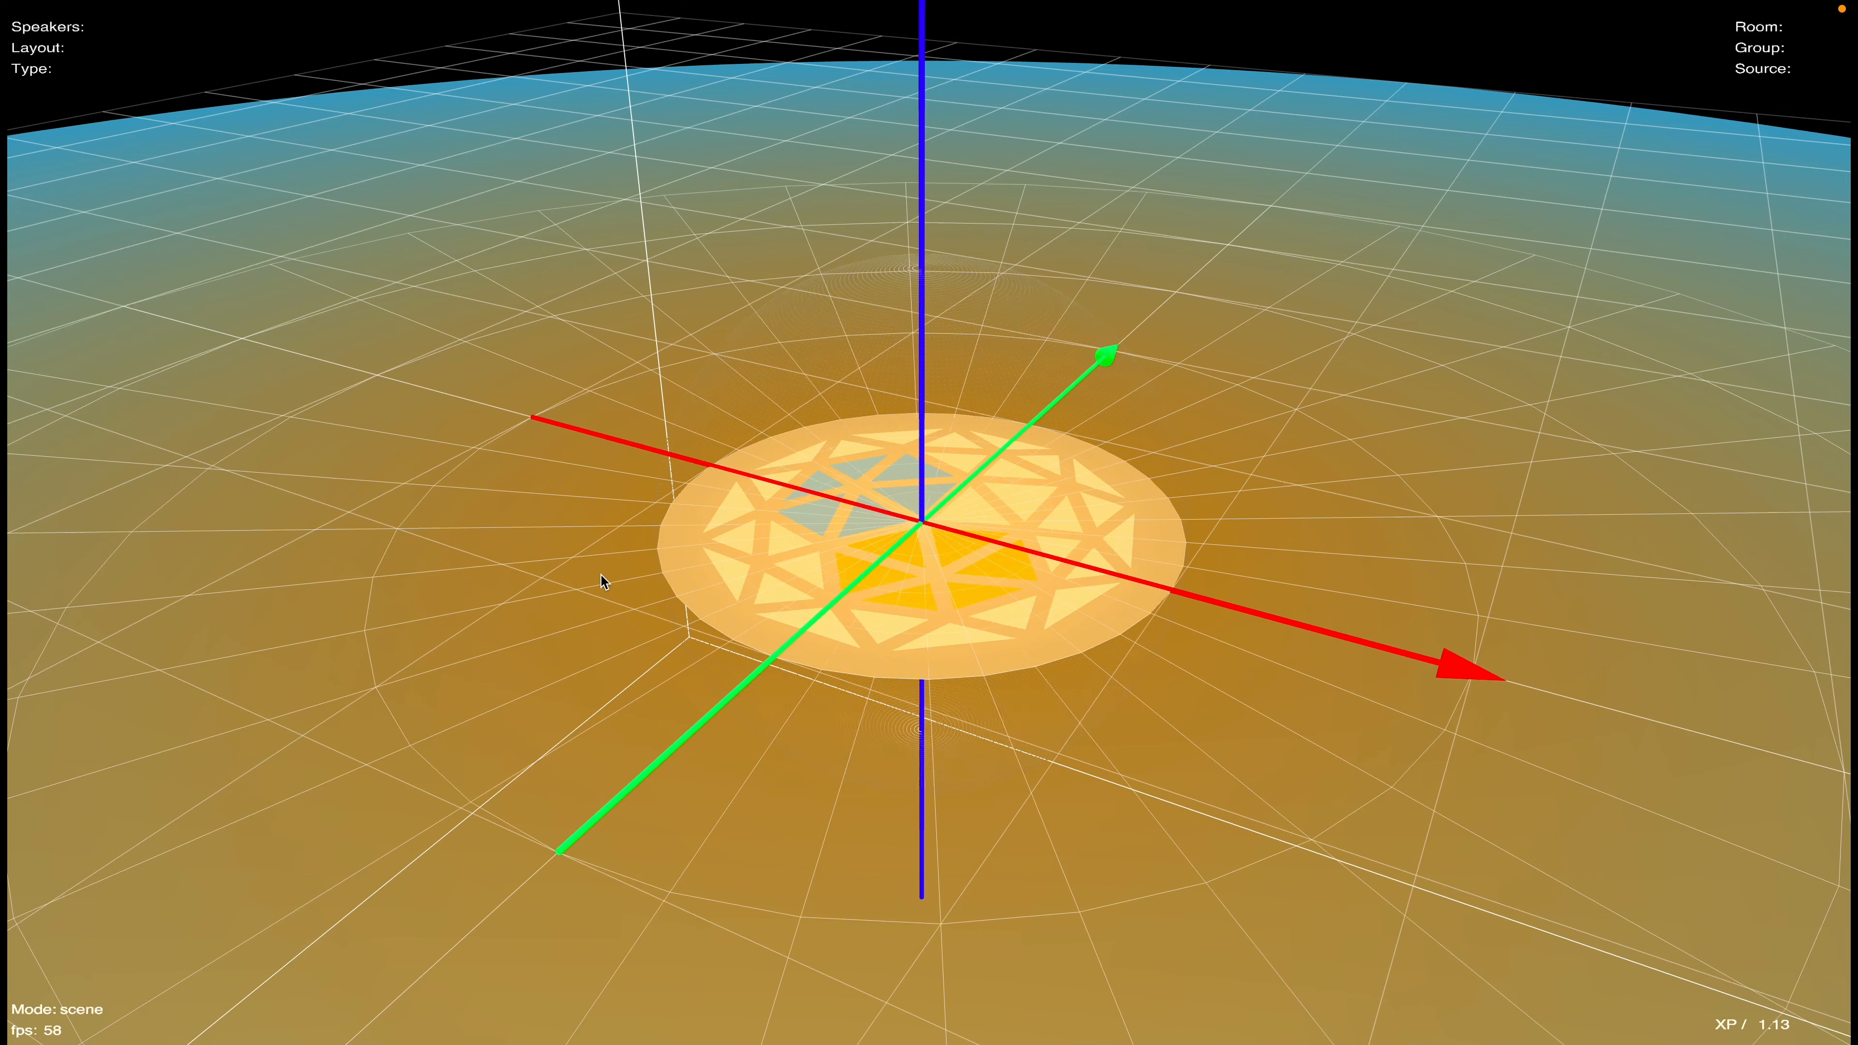
key(Escape)
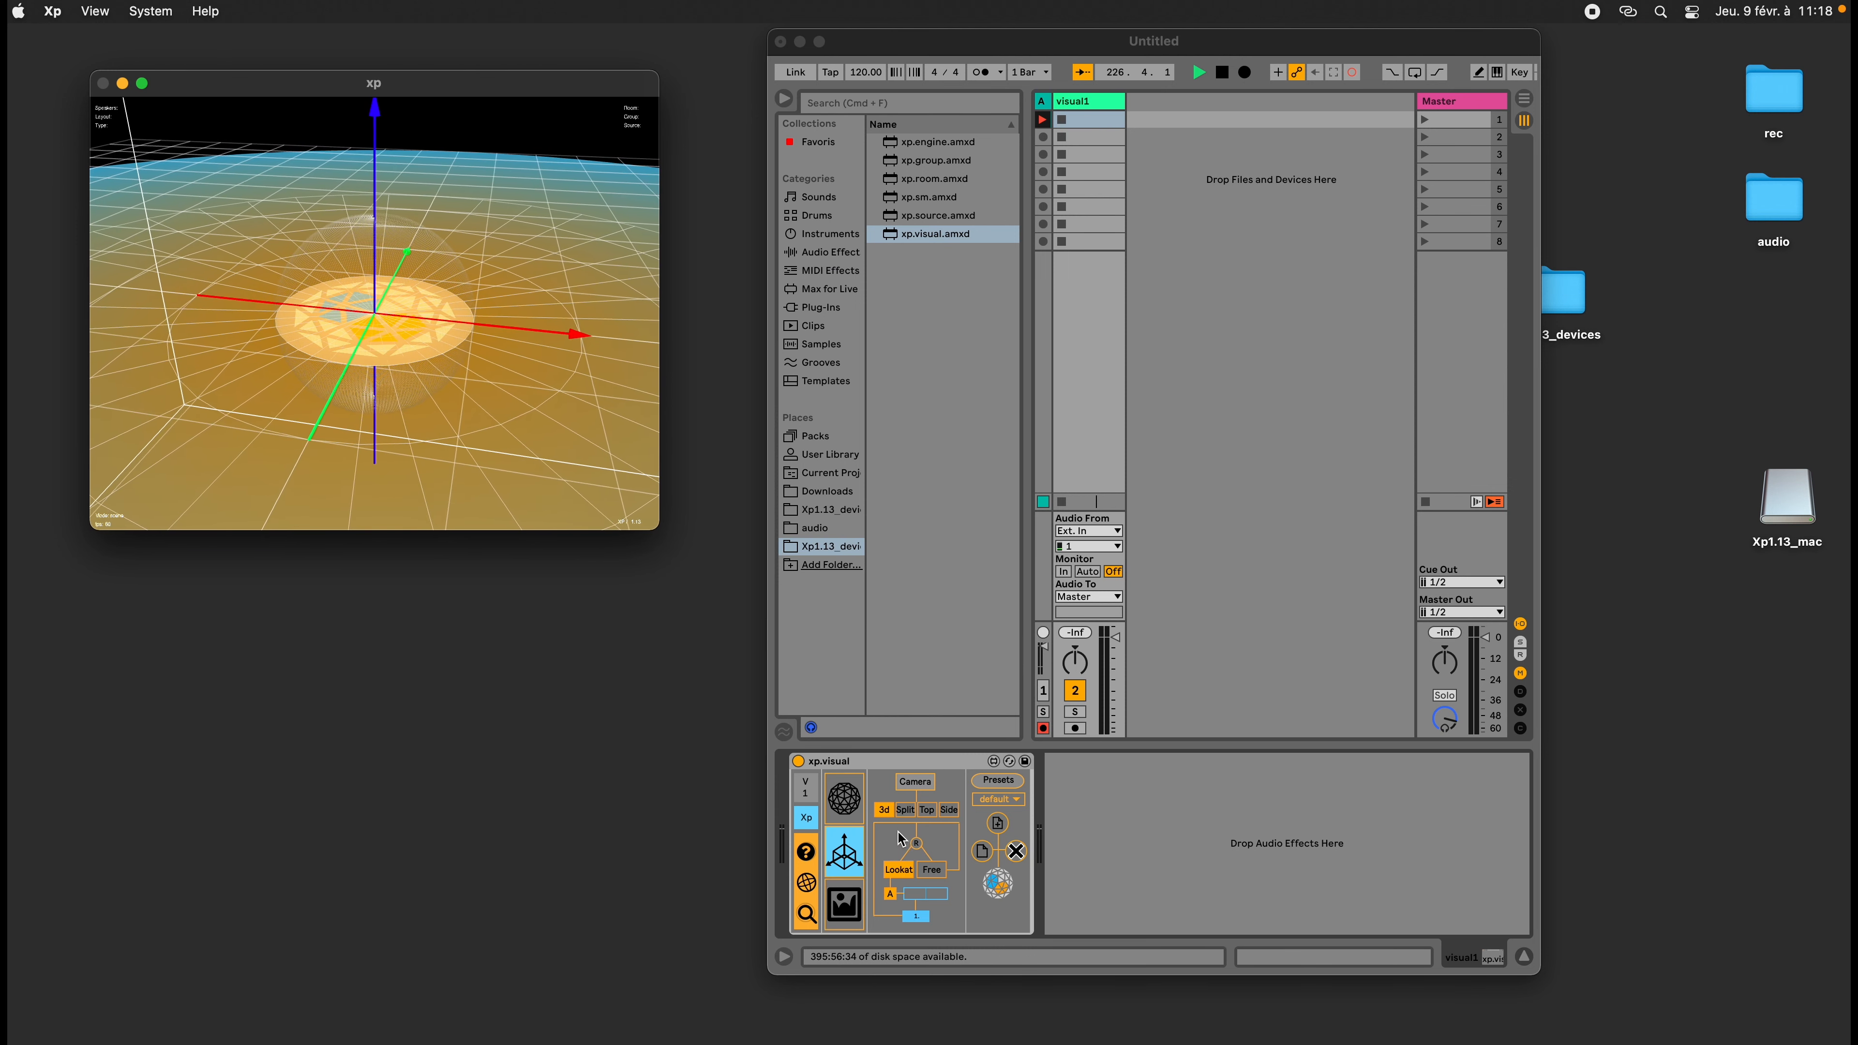
Turn off the camera's automatic rotation and reset the camera to its default front view
click(899, 891)
click(919, 847)
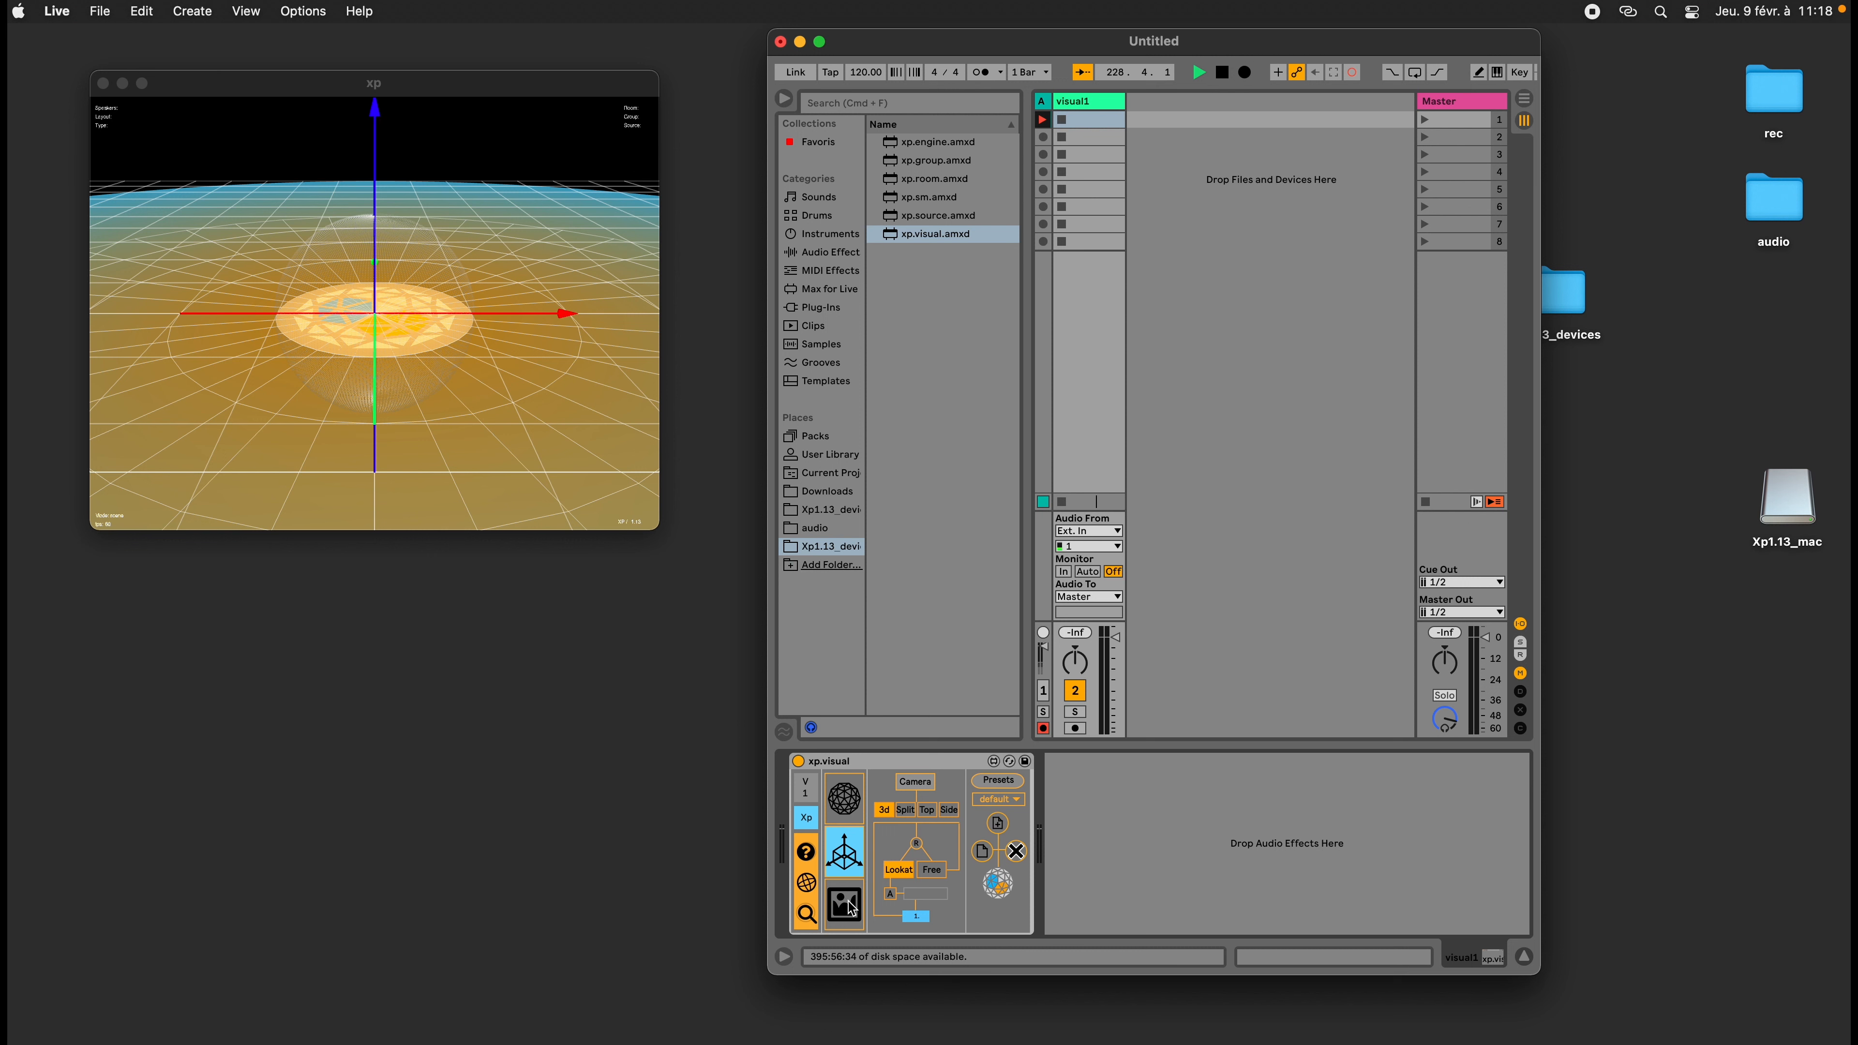
Hide the Xp logo and the axes in the visual device's object settings
click(846, 906)
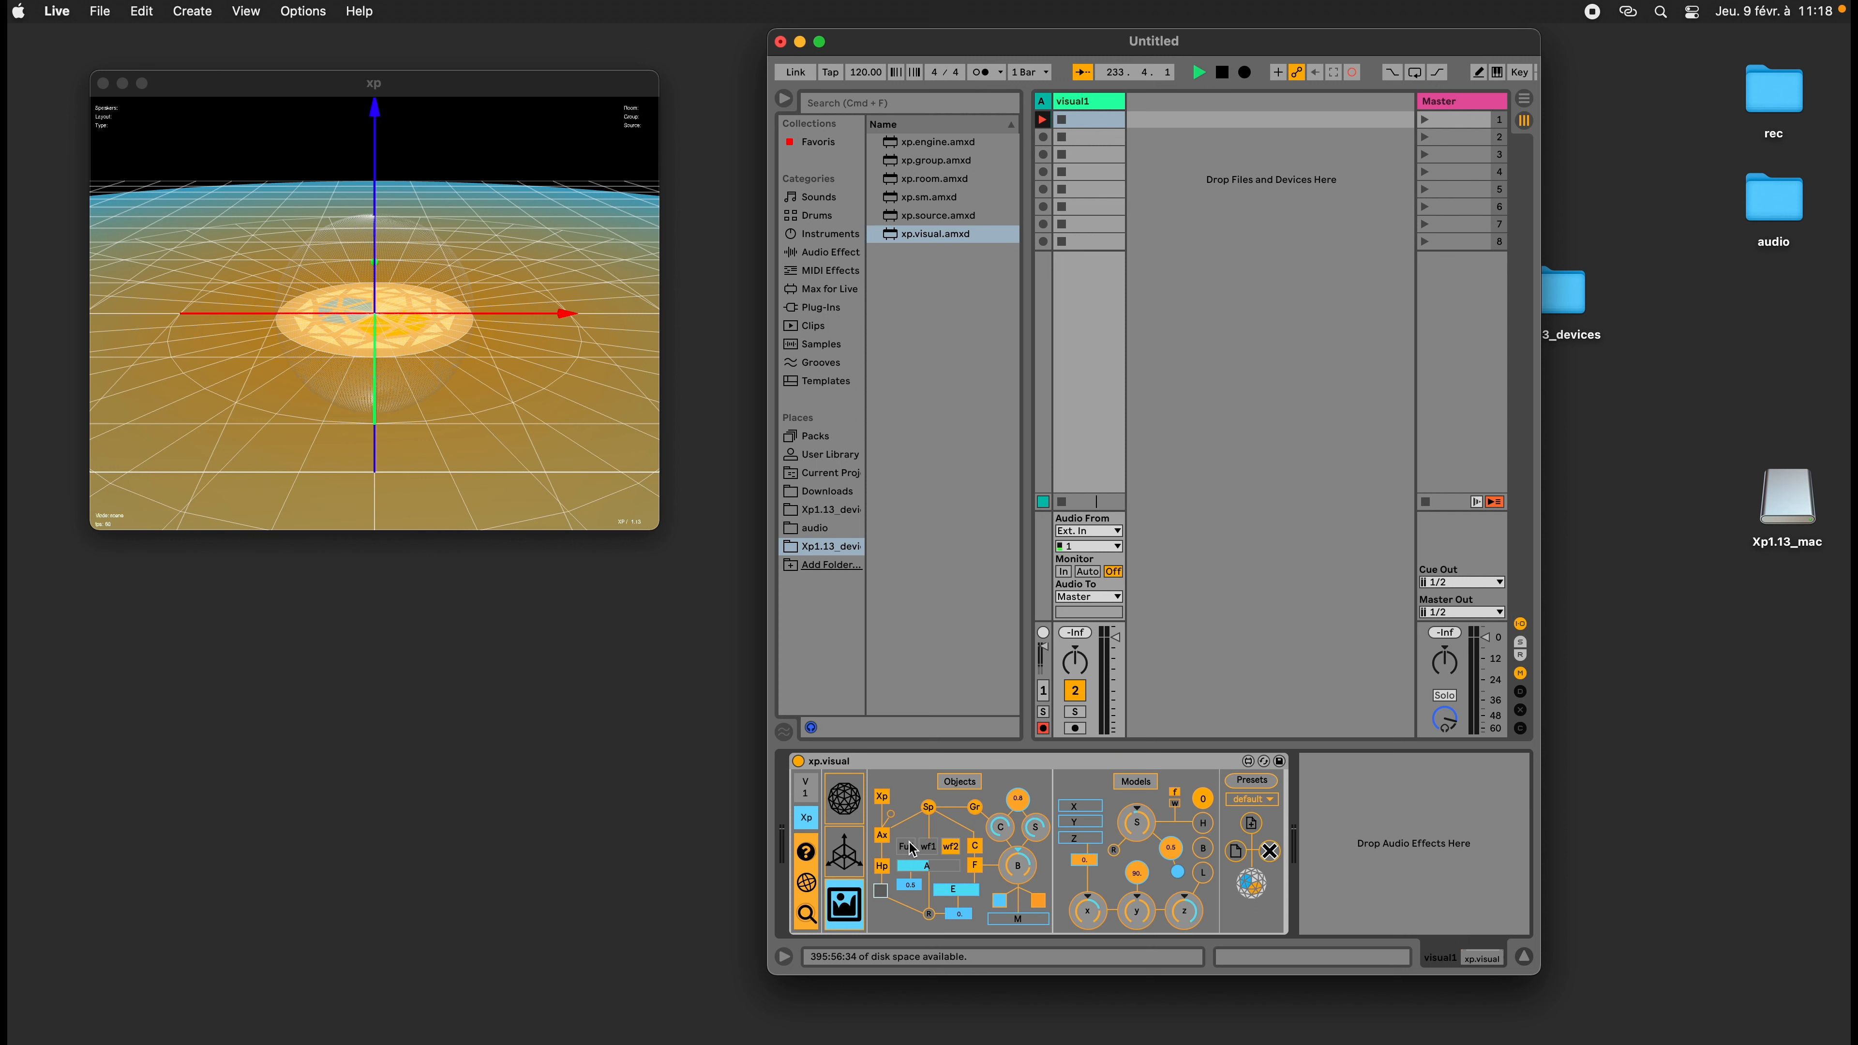
click(884, 797)
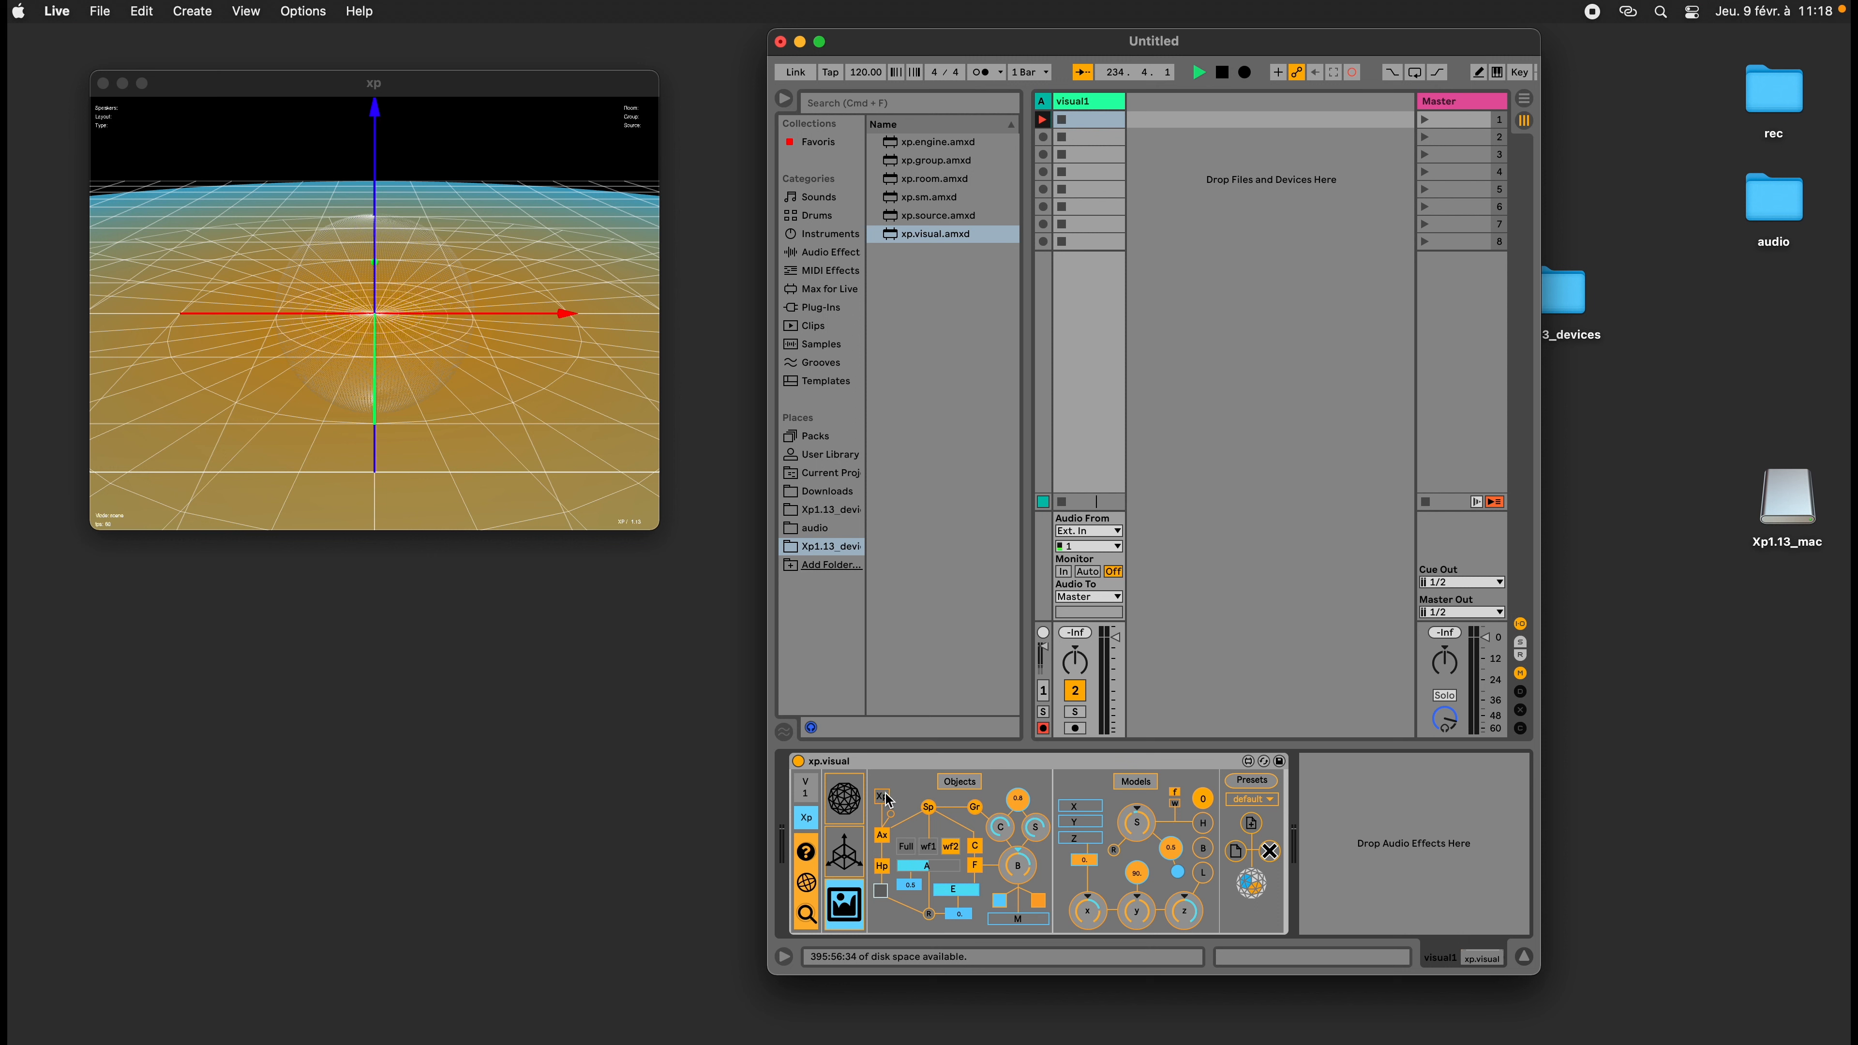
click(882, 835)
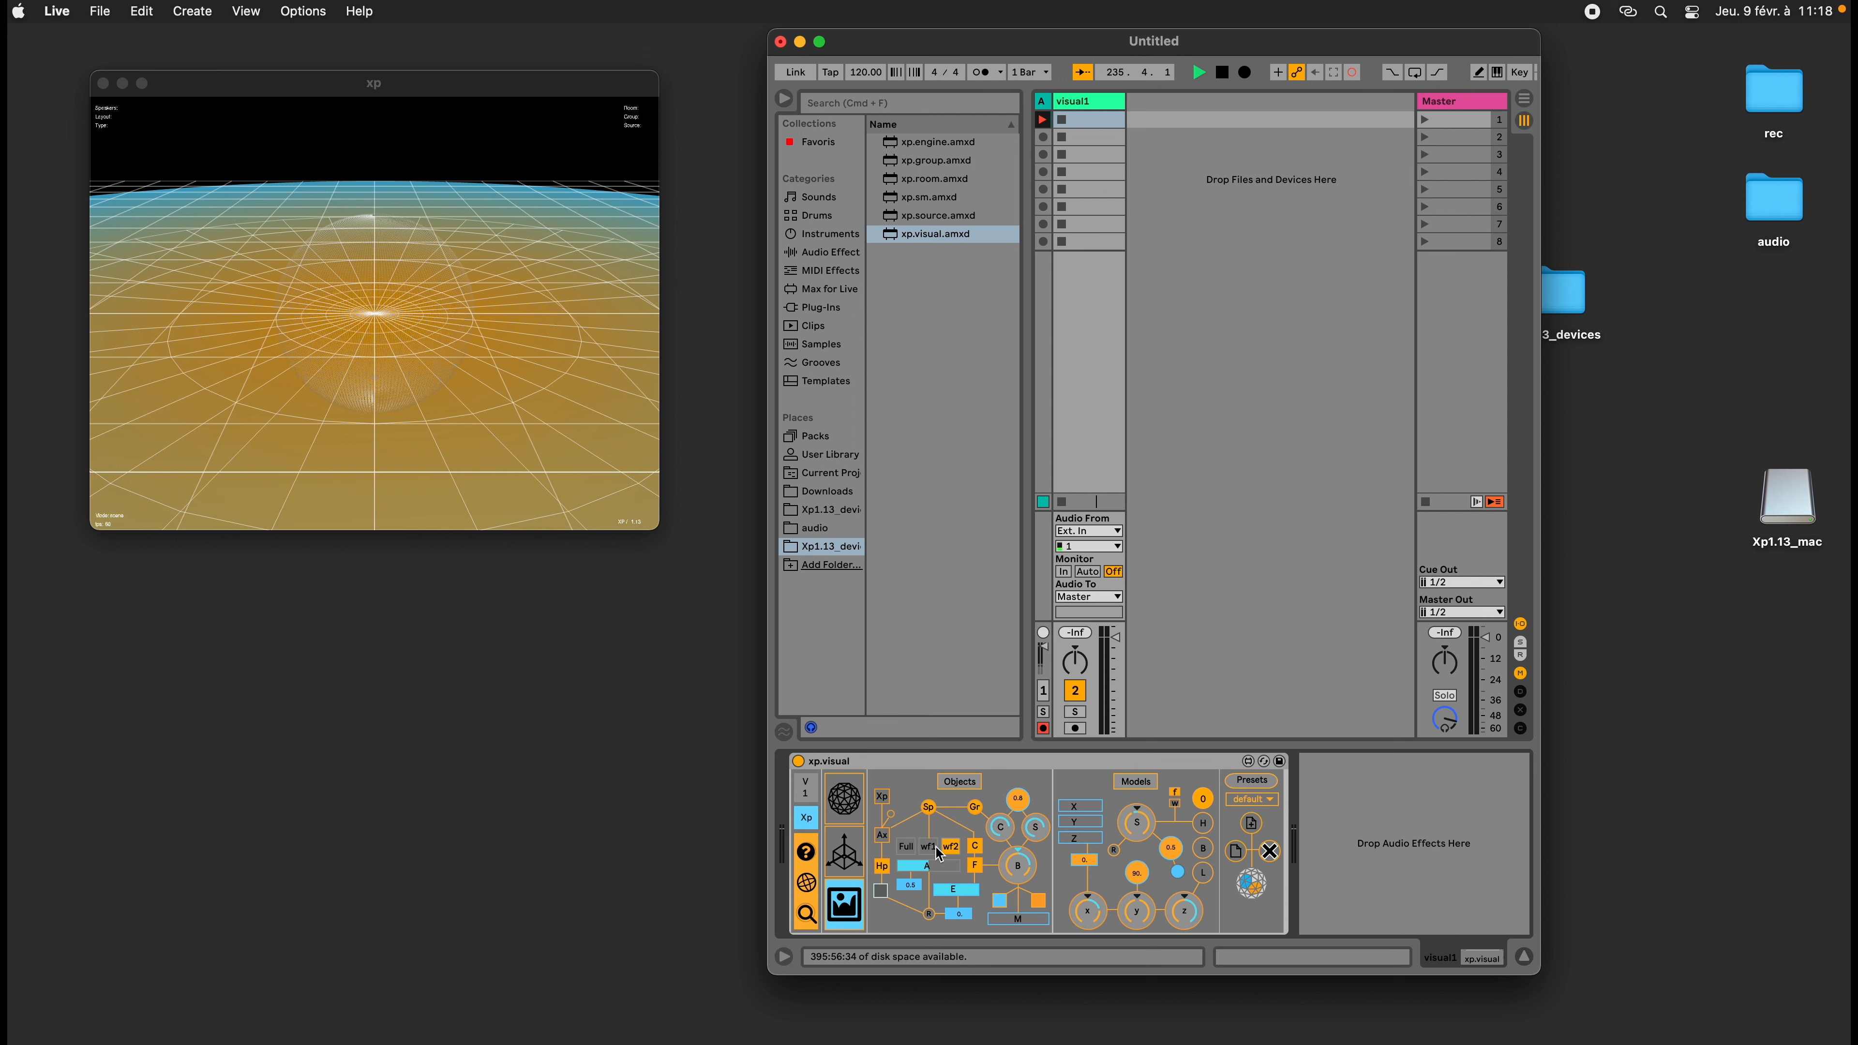
Render the sphere in Full mode with adjusted opacity, and show the axes and the Xp logo again
click(908, 850)
drag(923, 866, 918, 866)
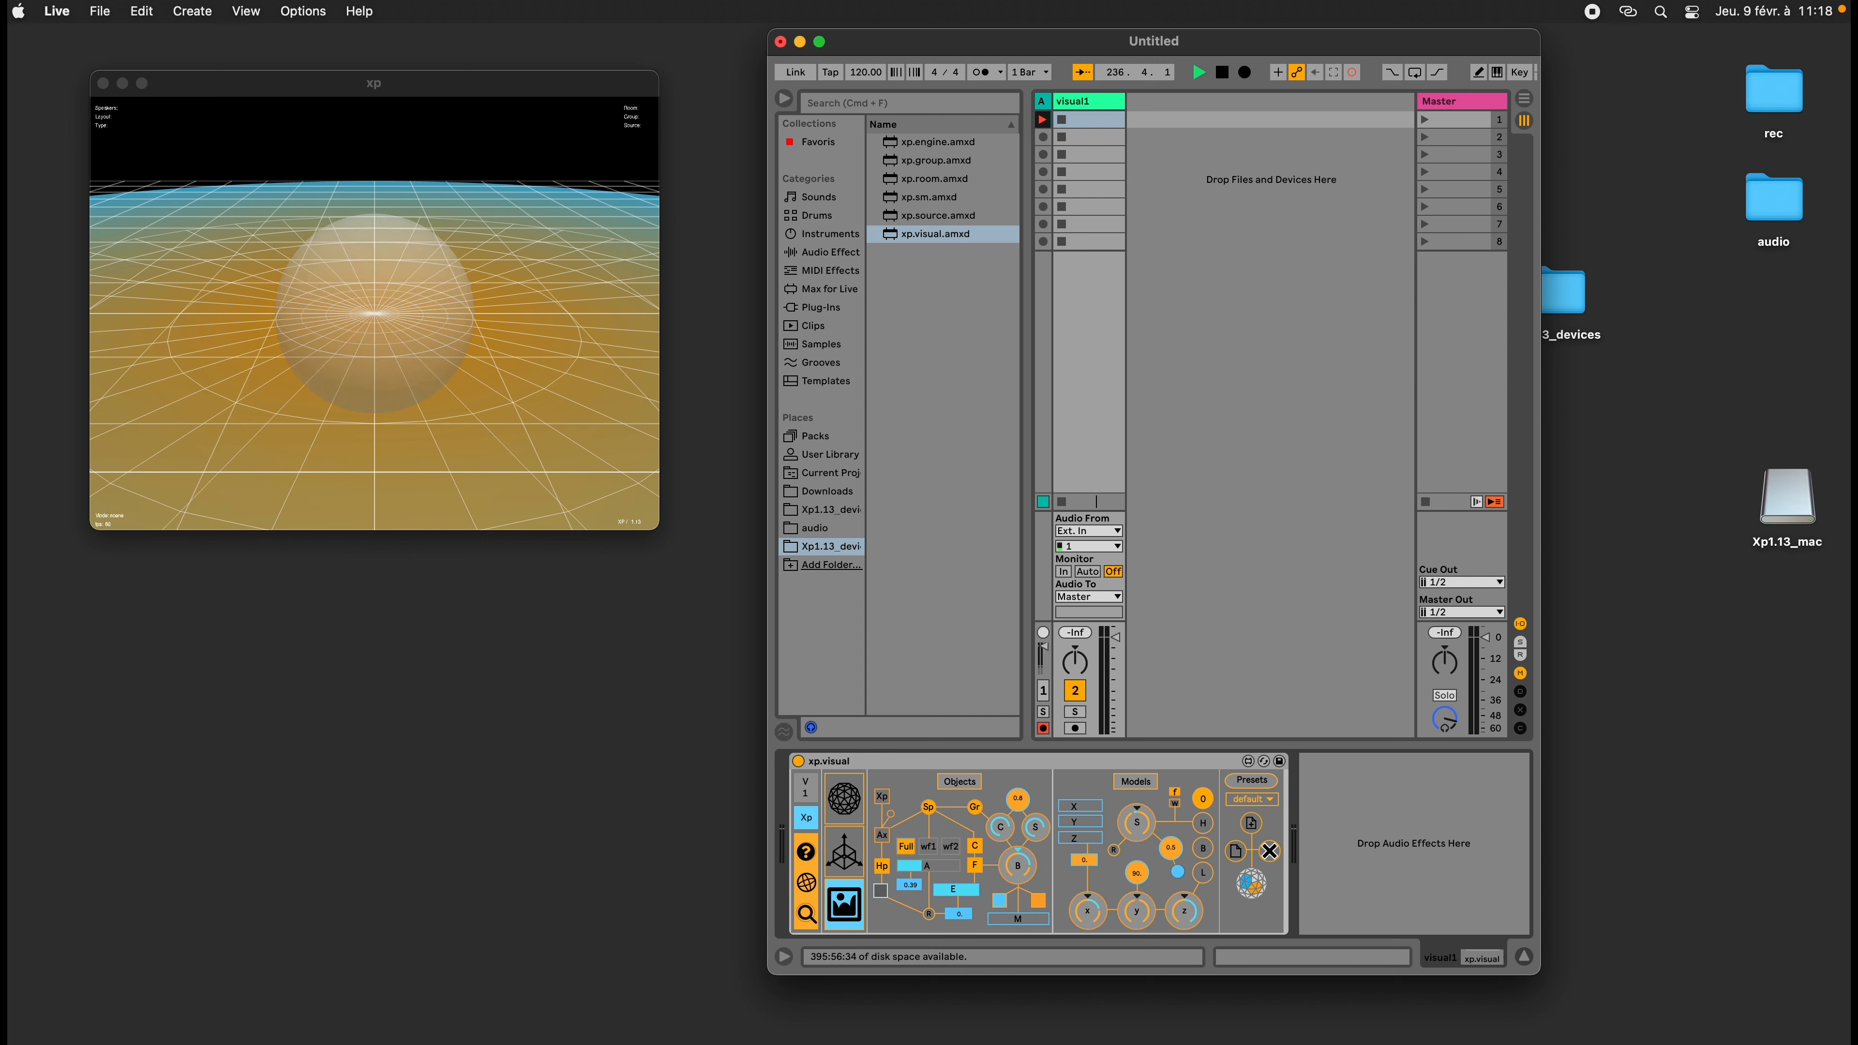
click(883, 837)
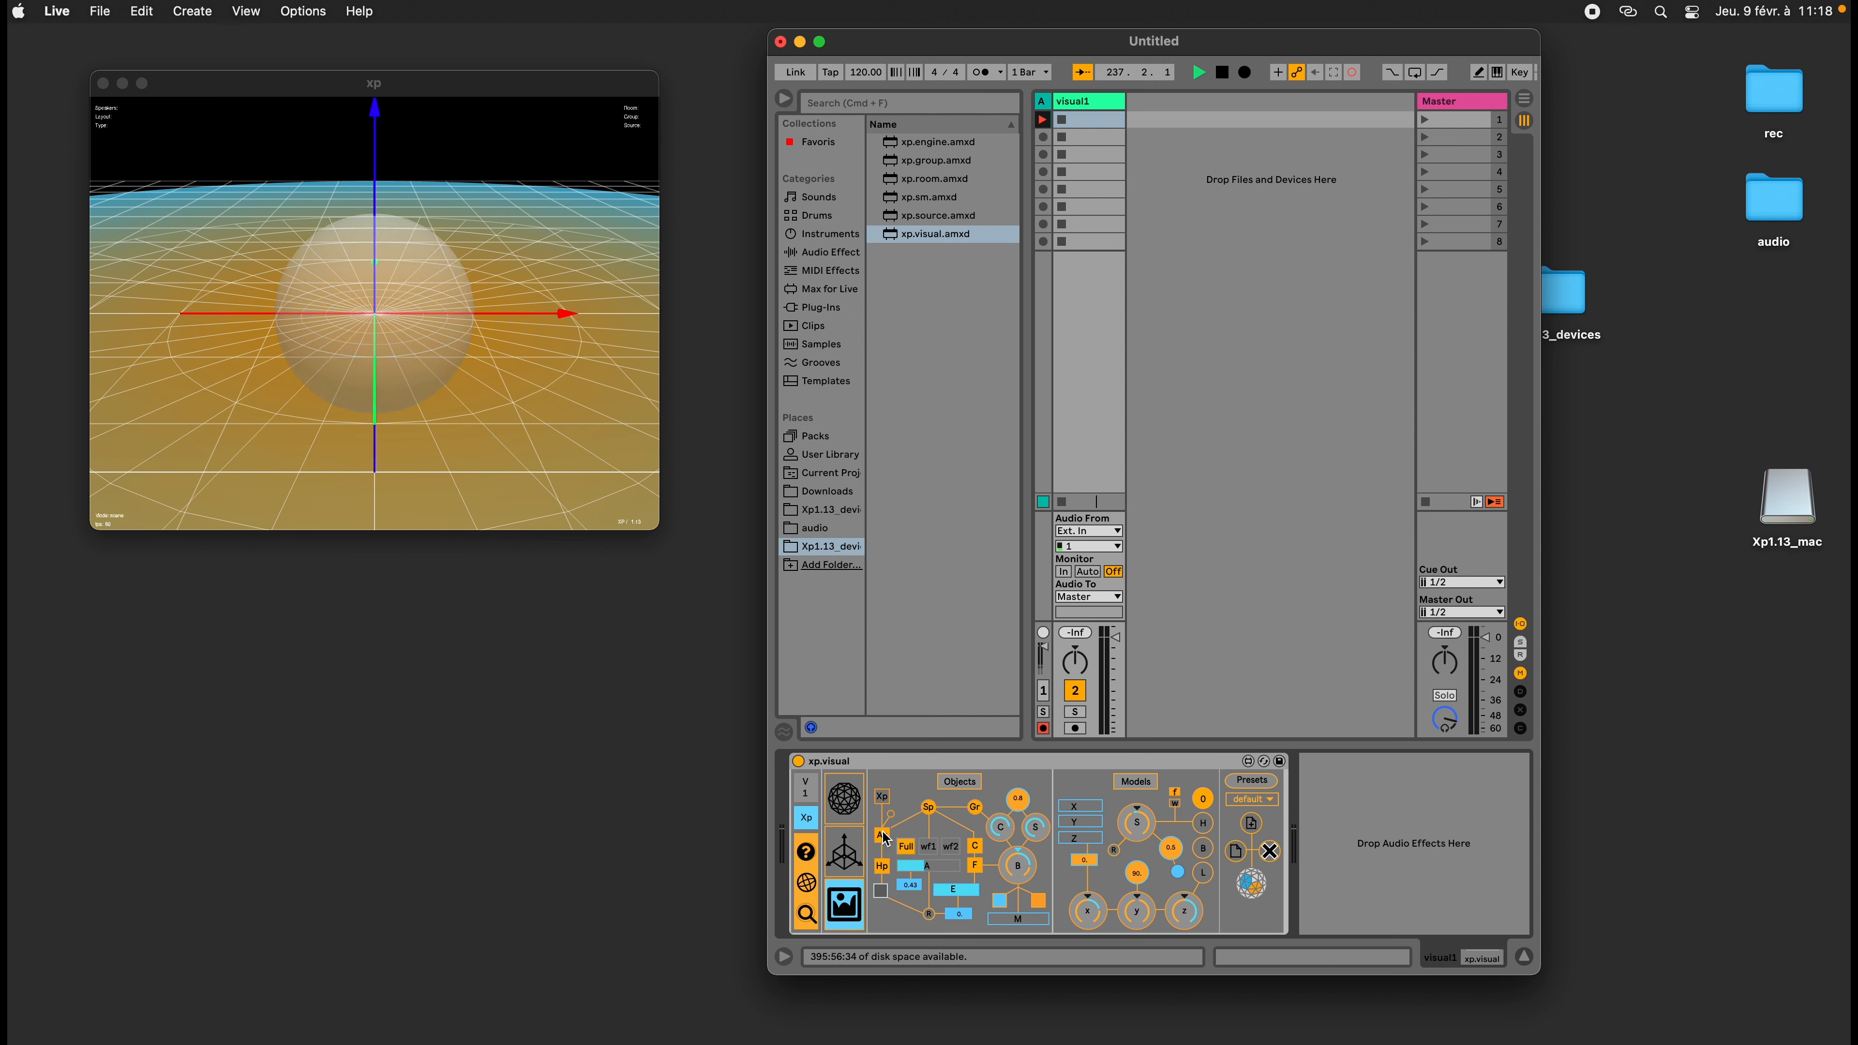
click(883, 800)
Weaken the orange glow on the ground through the object shading settings
drag(1019, 868, 1021, 916)
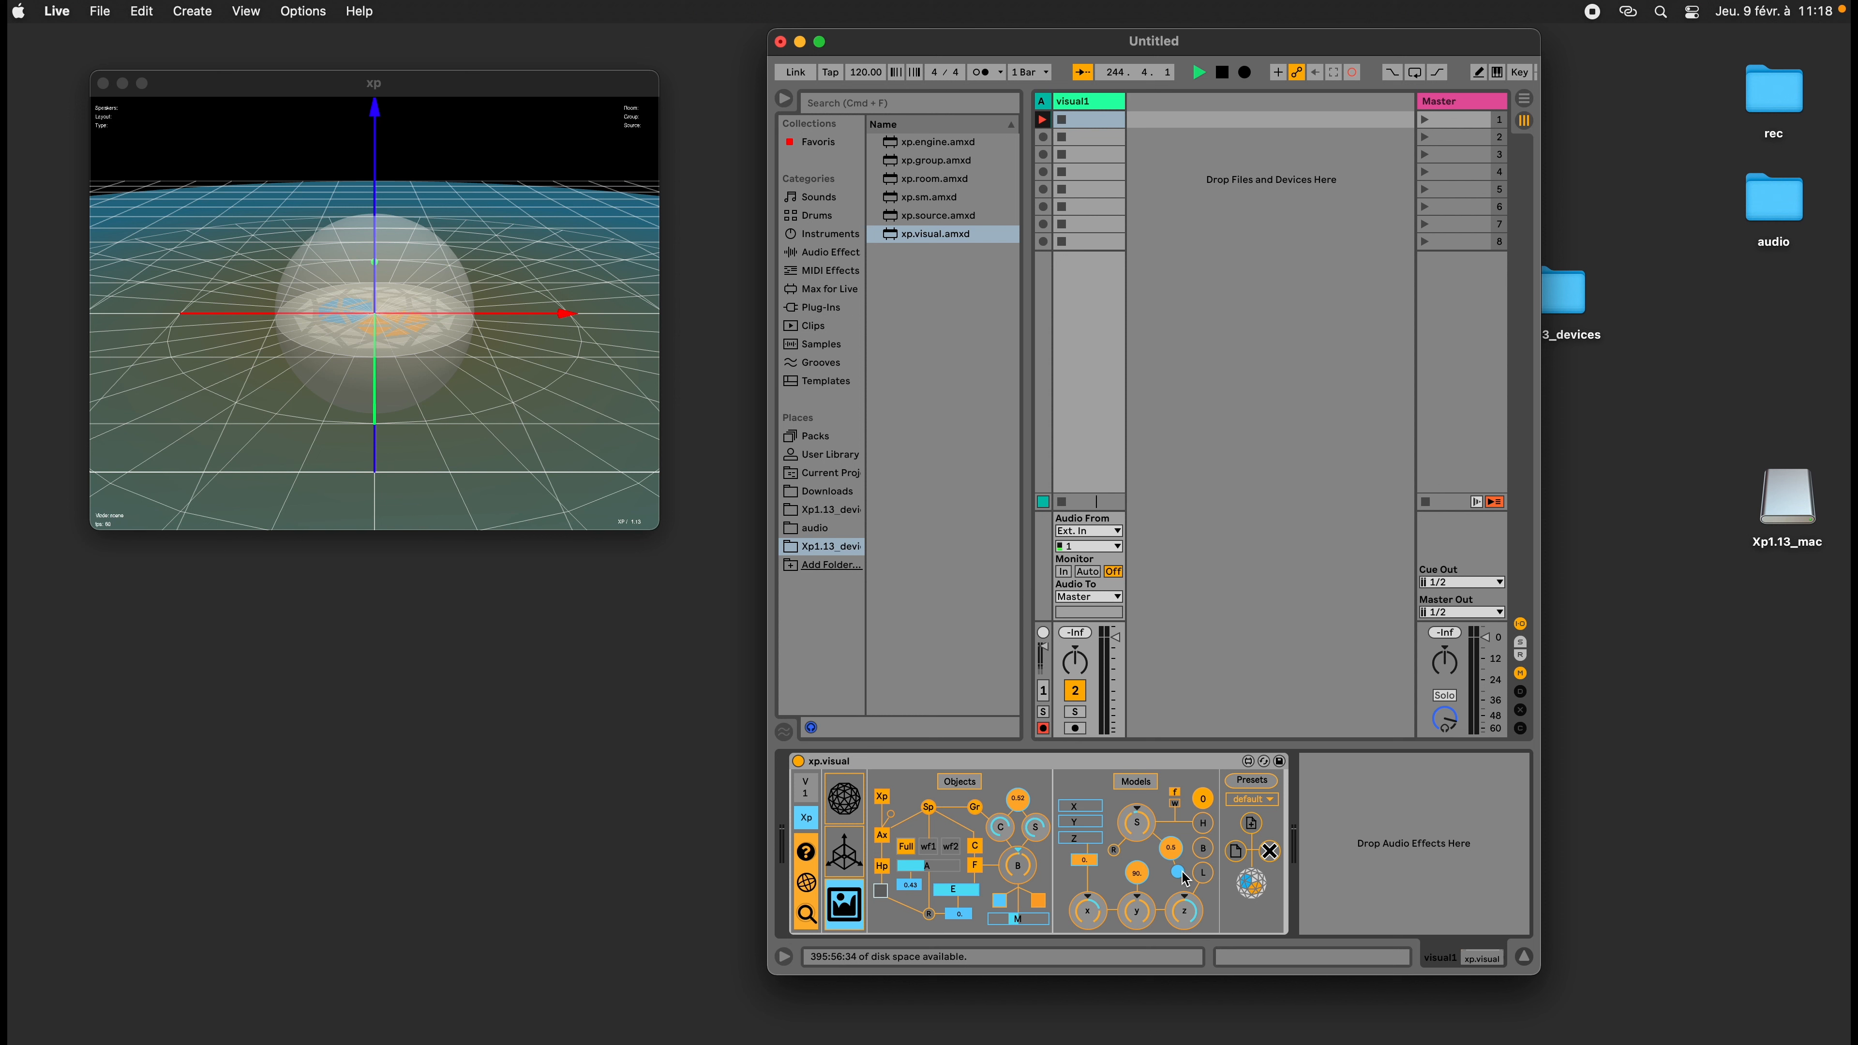
Display the head model (H) in the 3D scene, orbit around it, and hide the Xp logo
click(1362, 843)
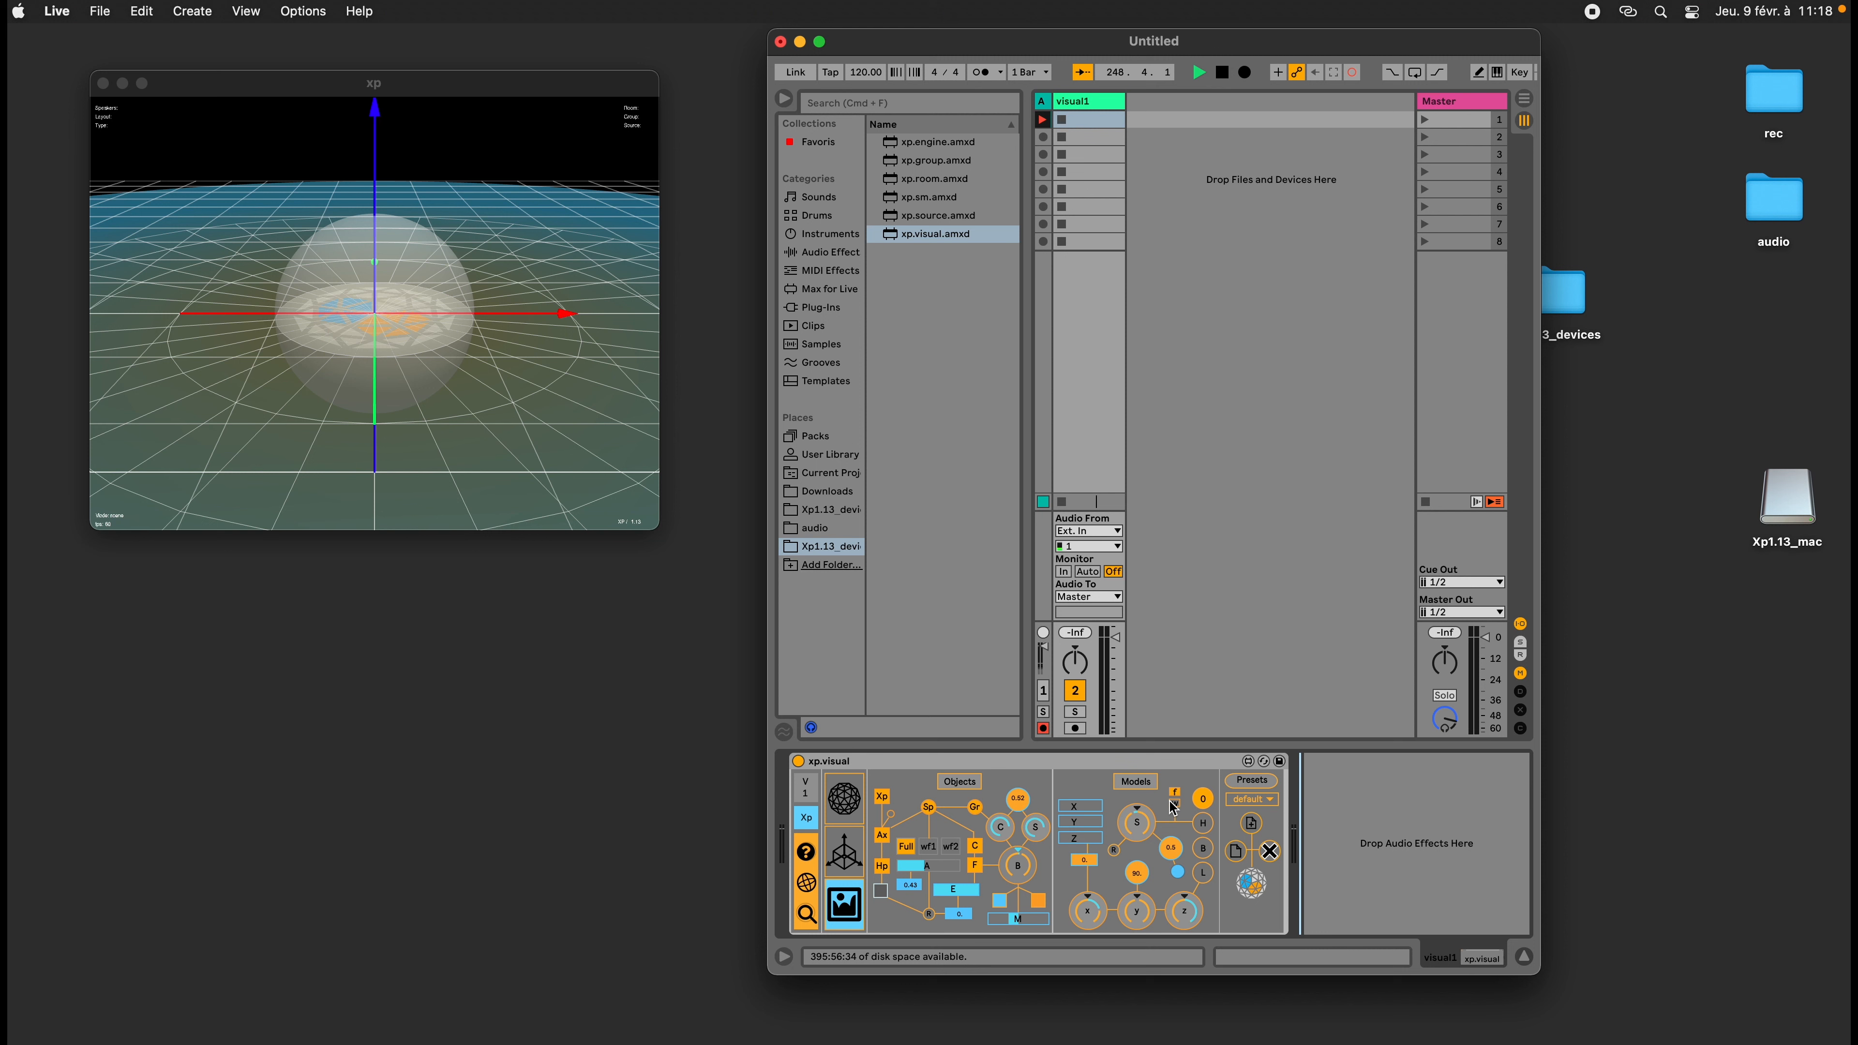
click(1203, 832)
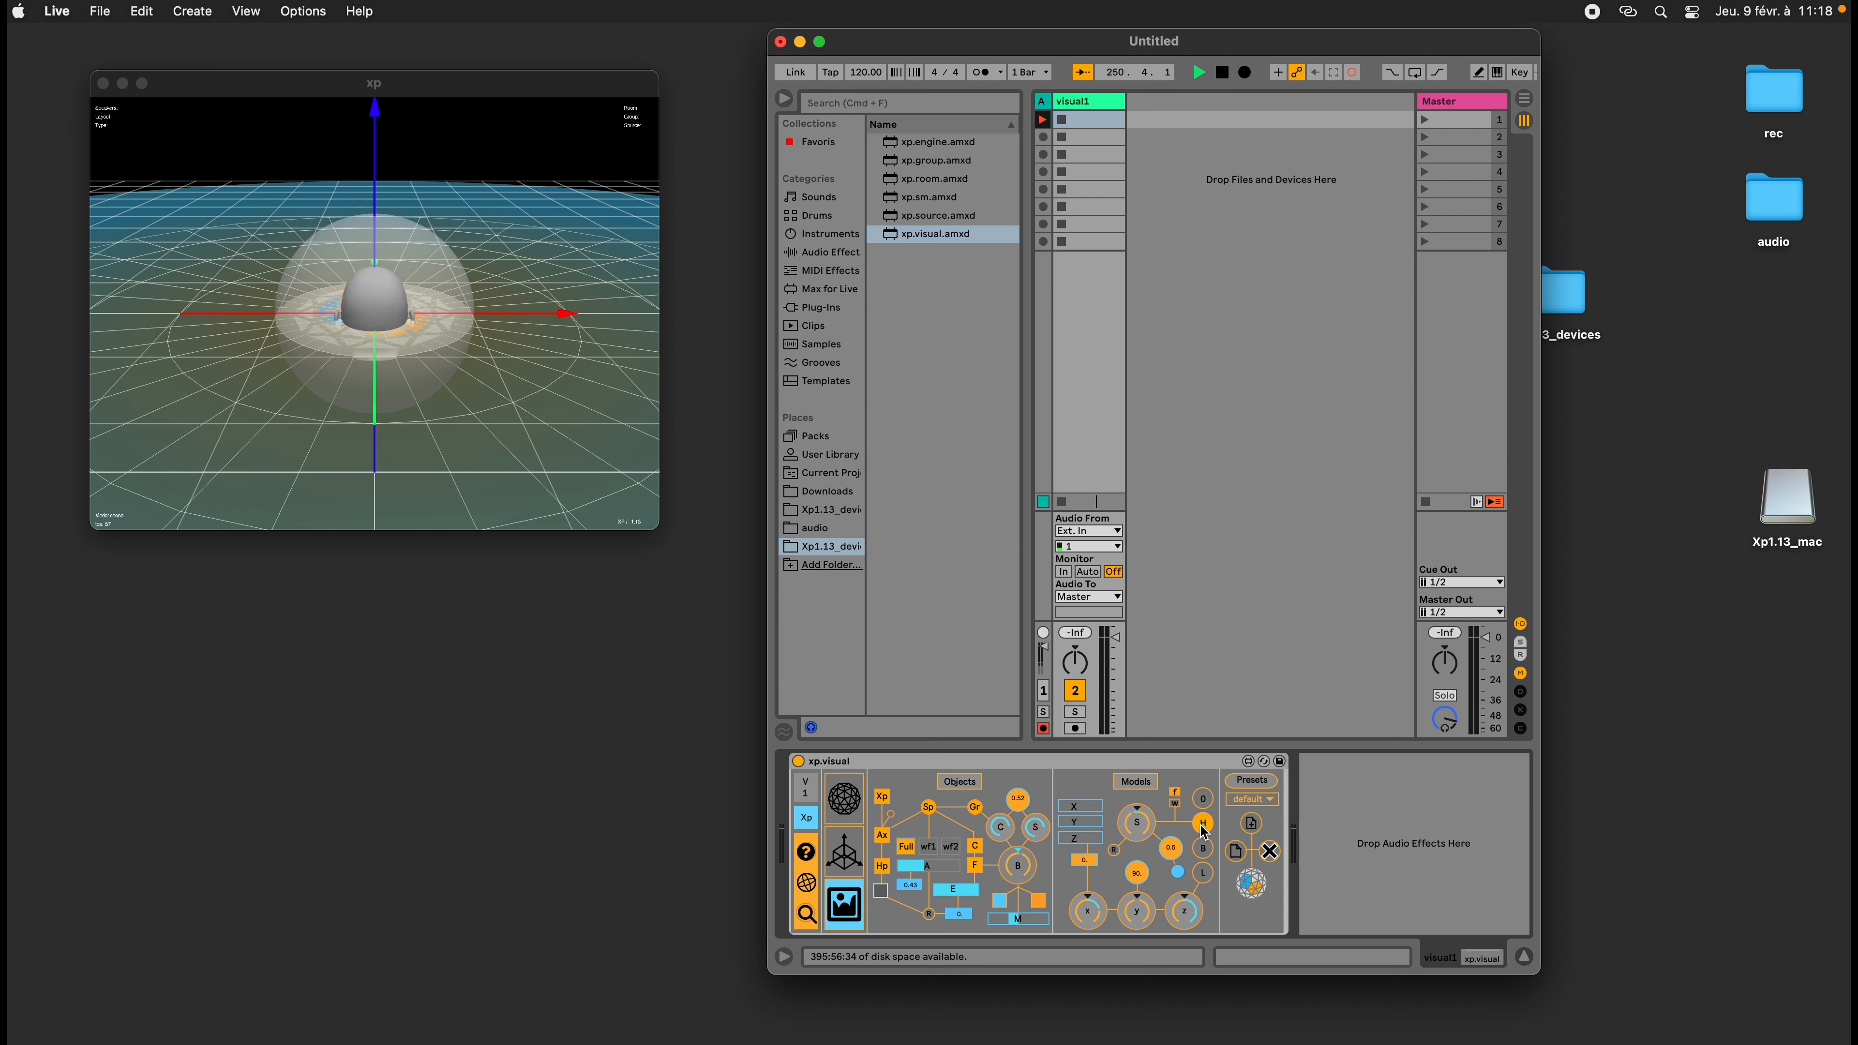
drag(508, 376, 358, 365)
click(881, 796)
drag(483, 398, 597, 470)
Switch the scene model to the body (B), then remove it by selecting no model (O)
click(1213, 861)
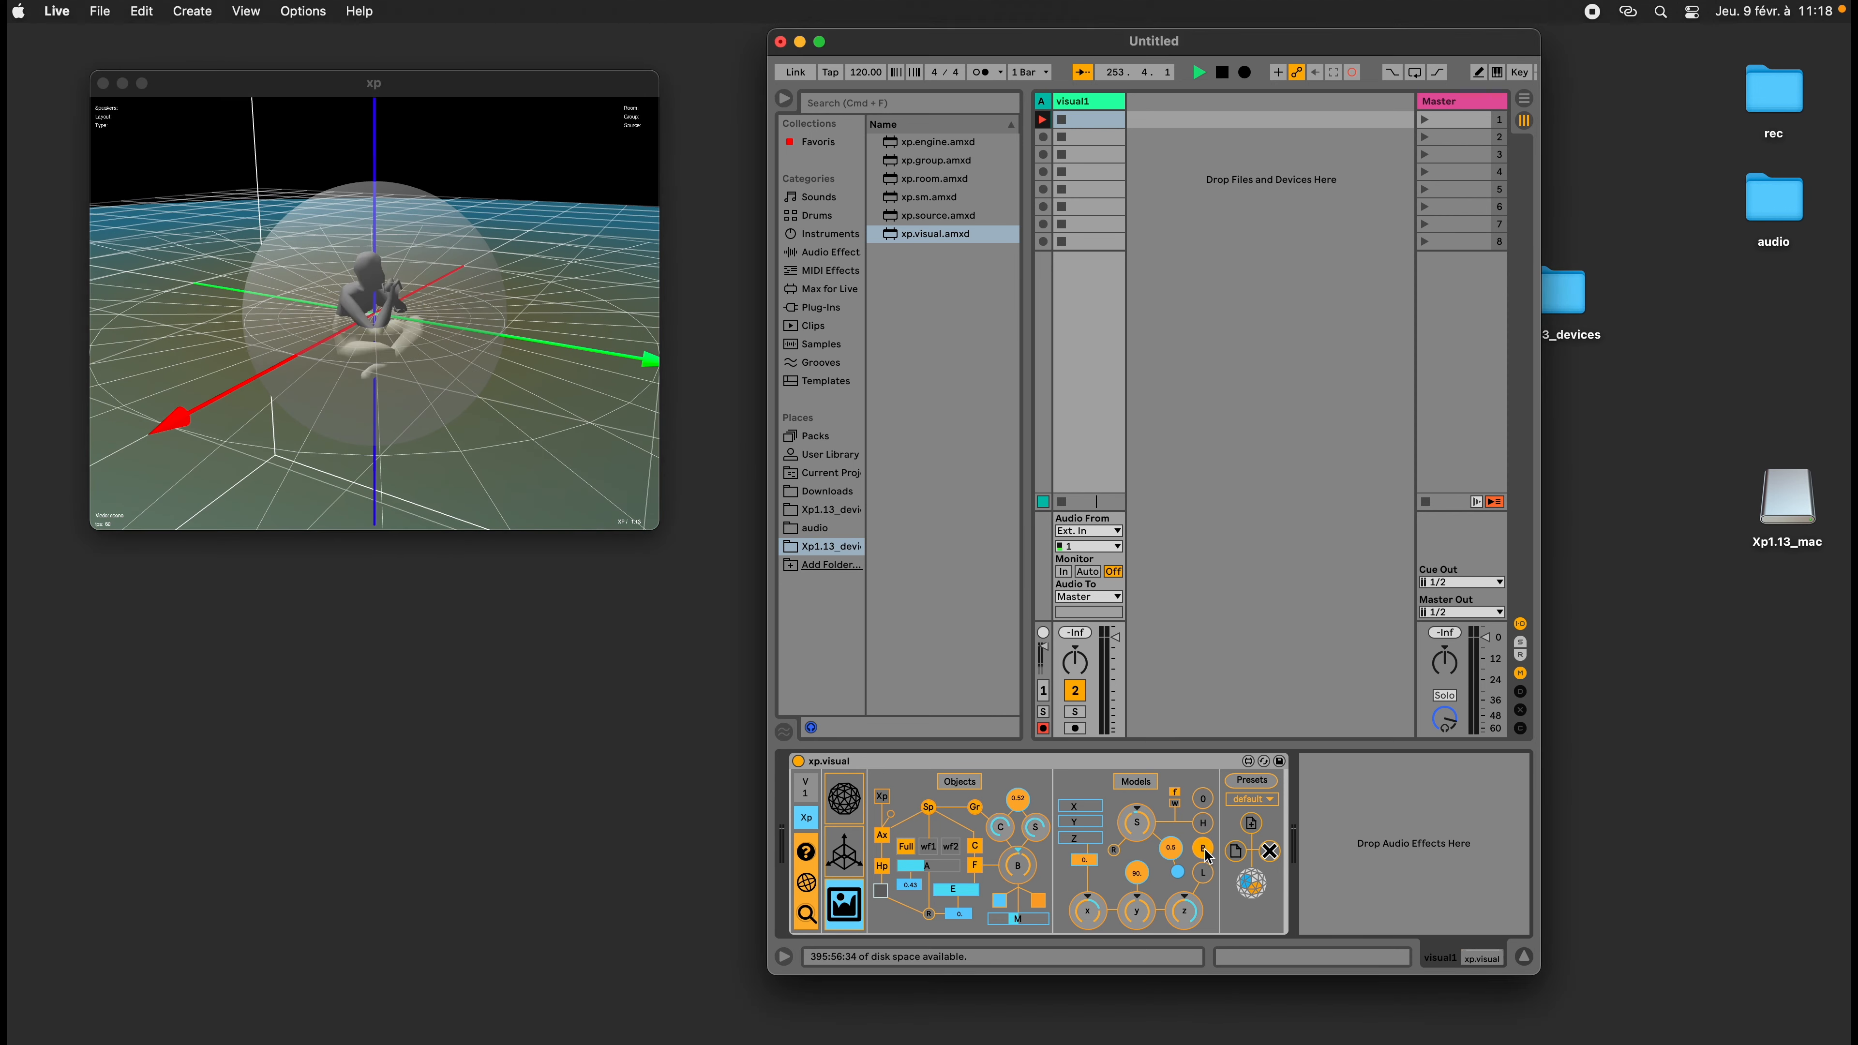
click(1204, 826)
click(1204, 801)
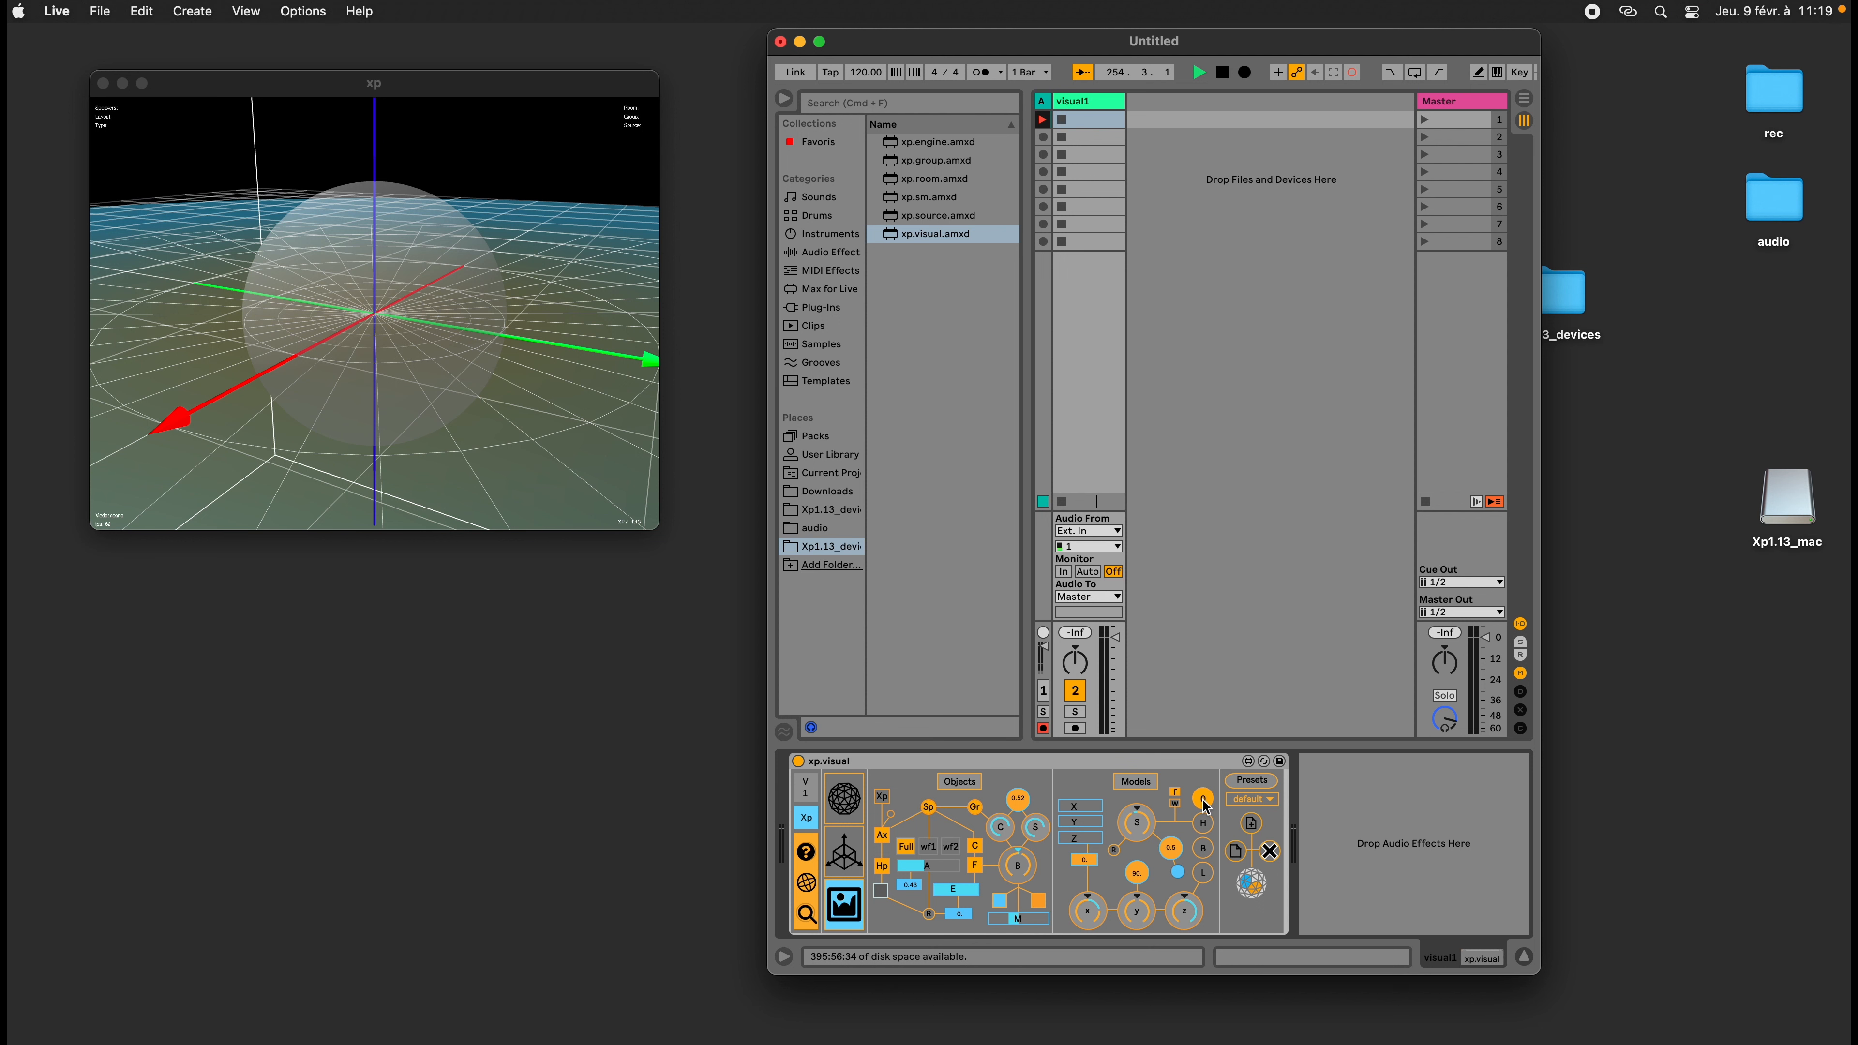
click(1203, 873)
click(1287, 664)
drag(550, 444, 661, 455)
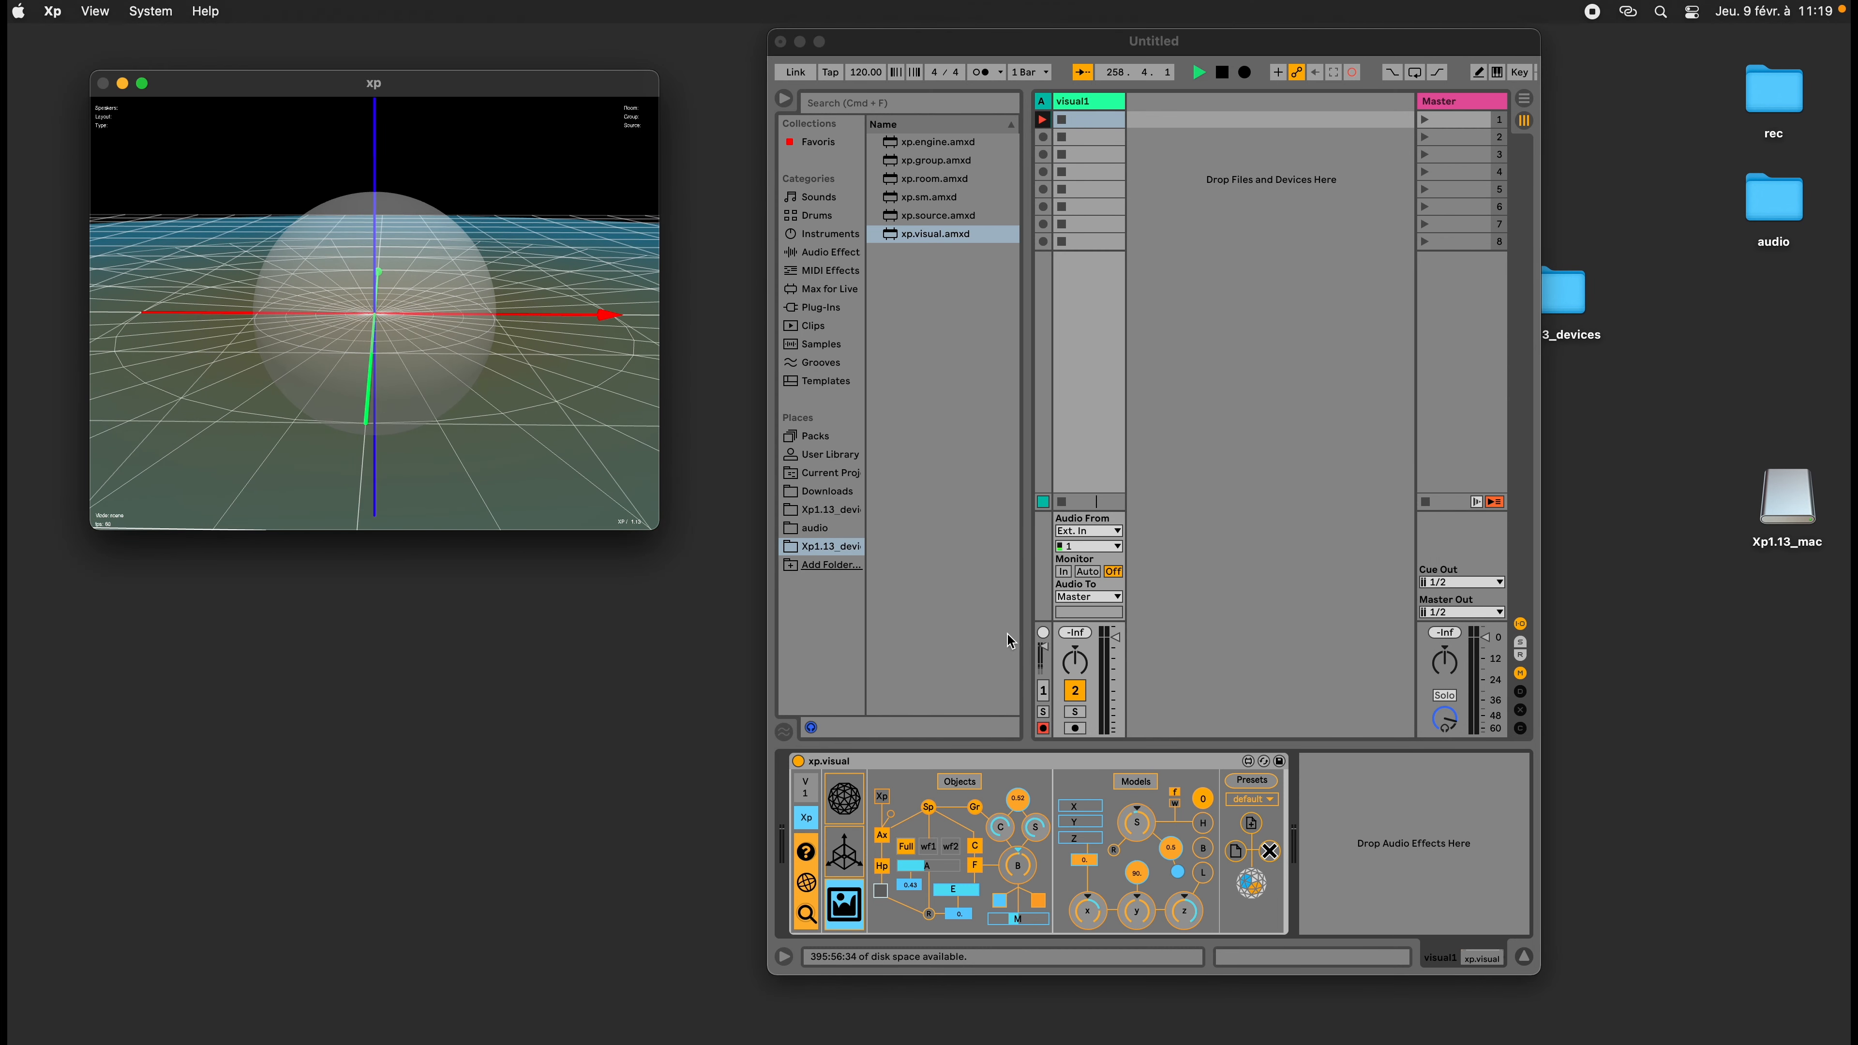
Try the body model at a larger scale with a changed rotation and position, then reset the model settings to their defaults
click(1202, 848)
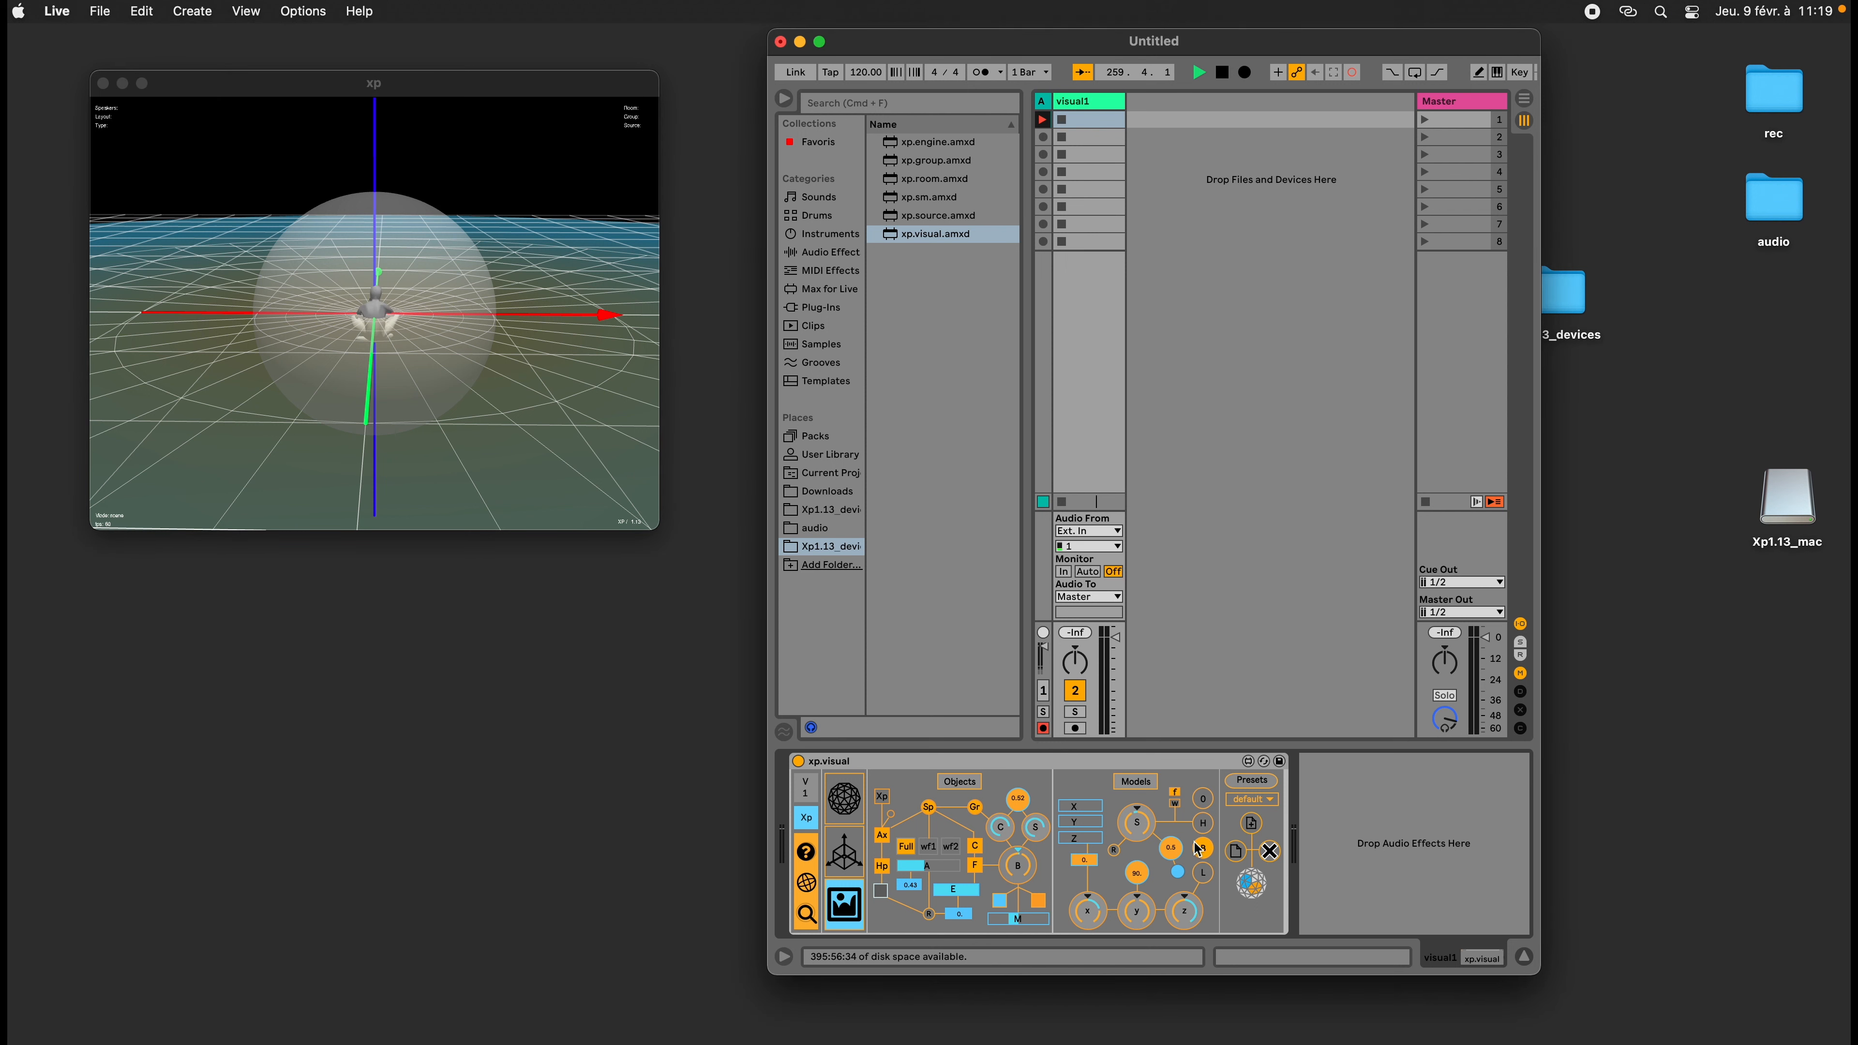
click(1136, 823)
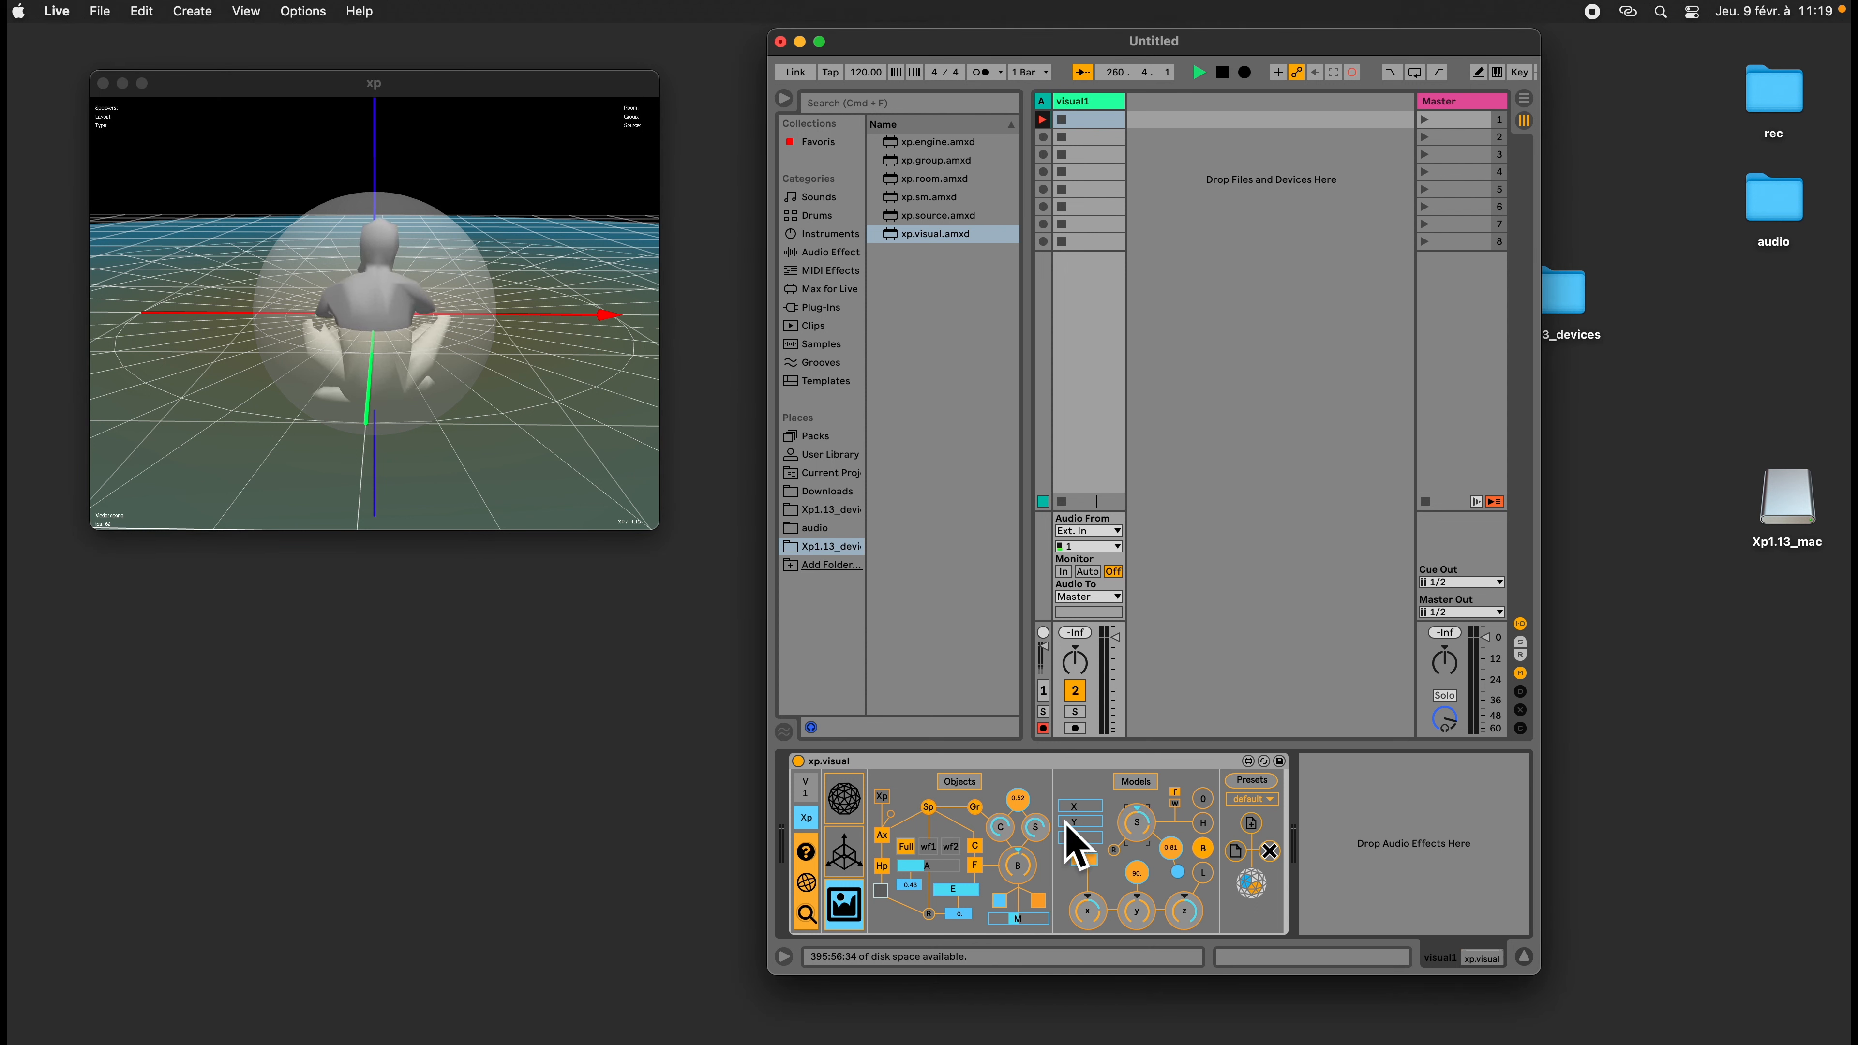
mouse_move(1184, 914)
mouse_down()
mouse_move(1184, 881)
mouse_move(1185, 942)
mouse_move(1184, 897)
mouse_up()
mouse_move(1097, 823)
mouse_down()
mouse_move(1098, 803)
mouse_move(1098, 820)
mouse_up()
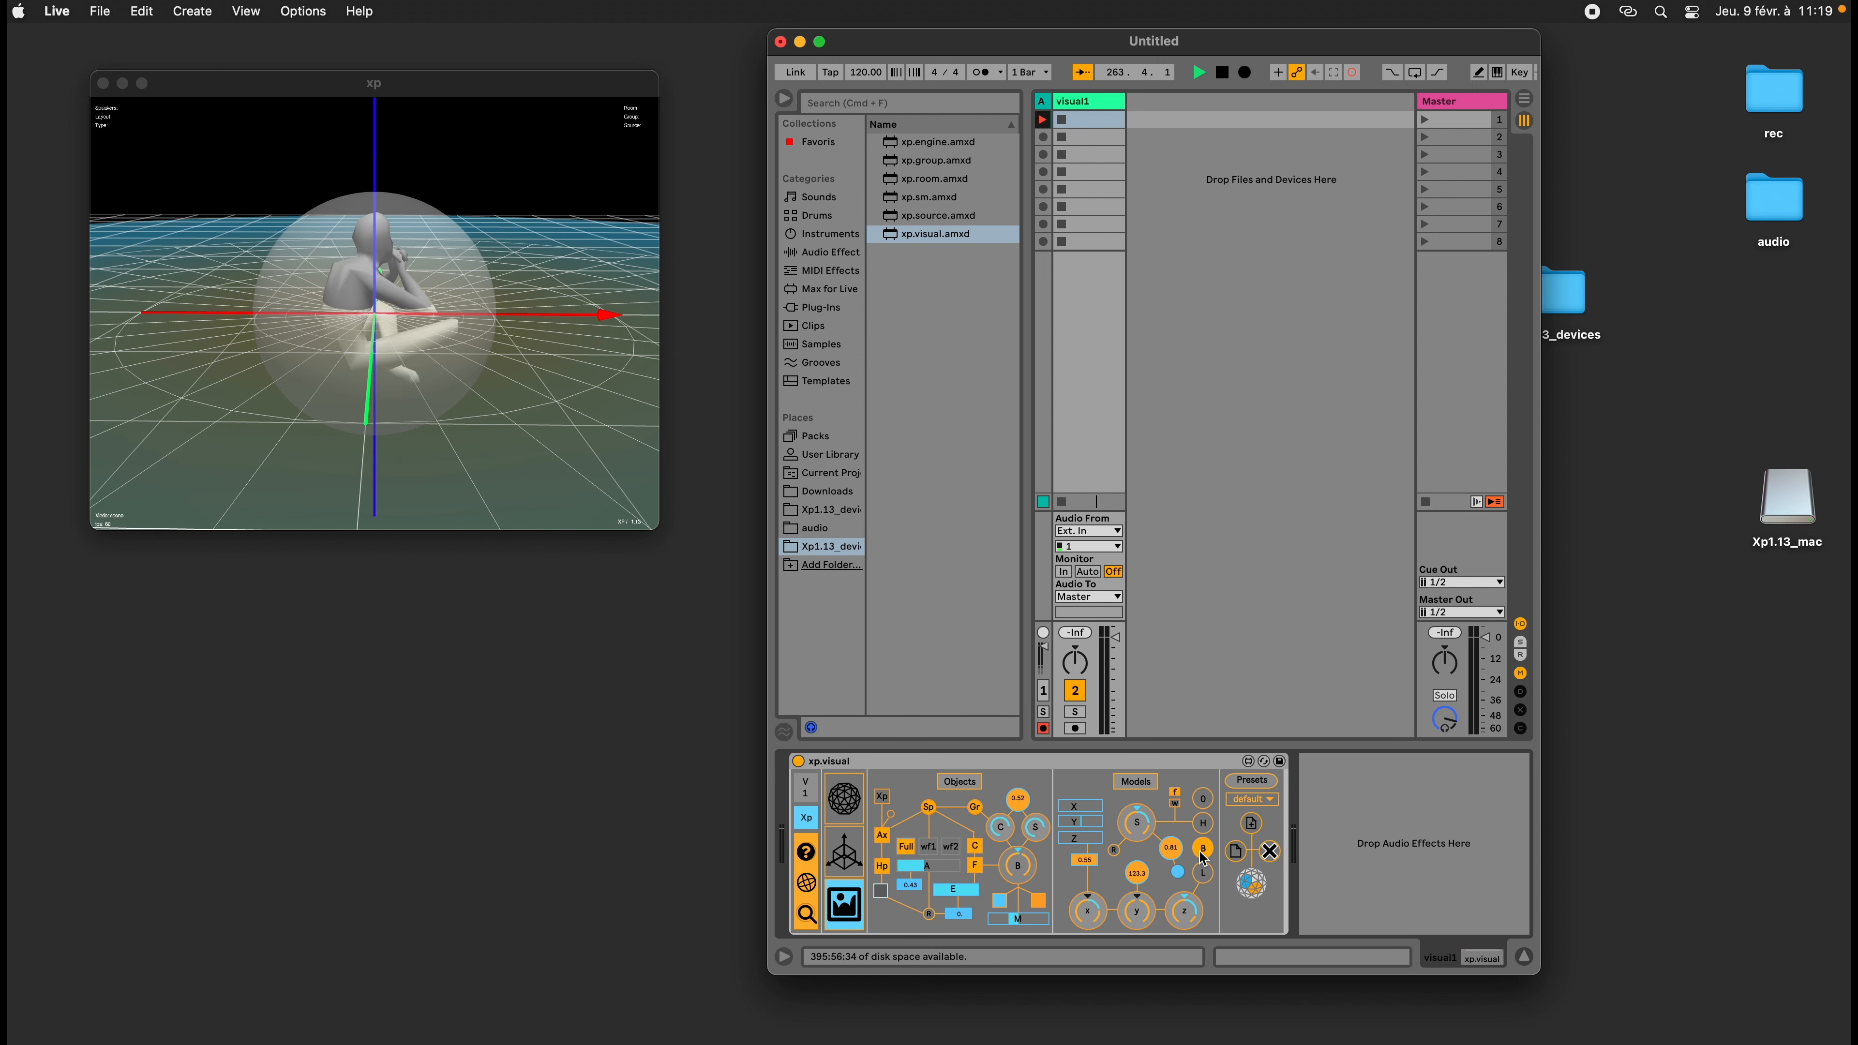
click(1177, 874)
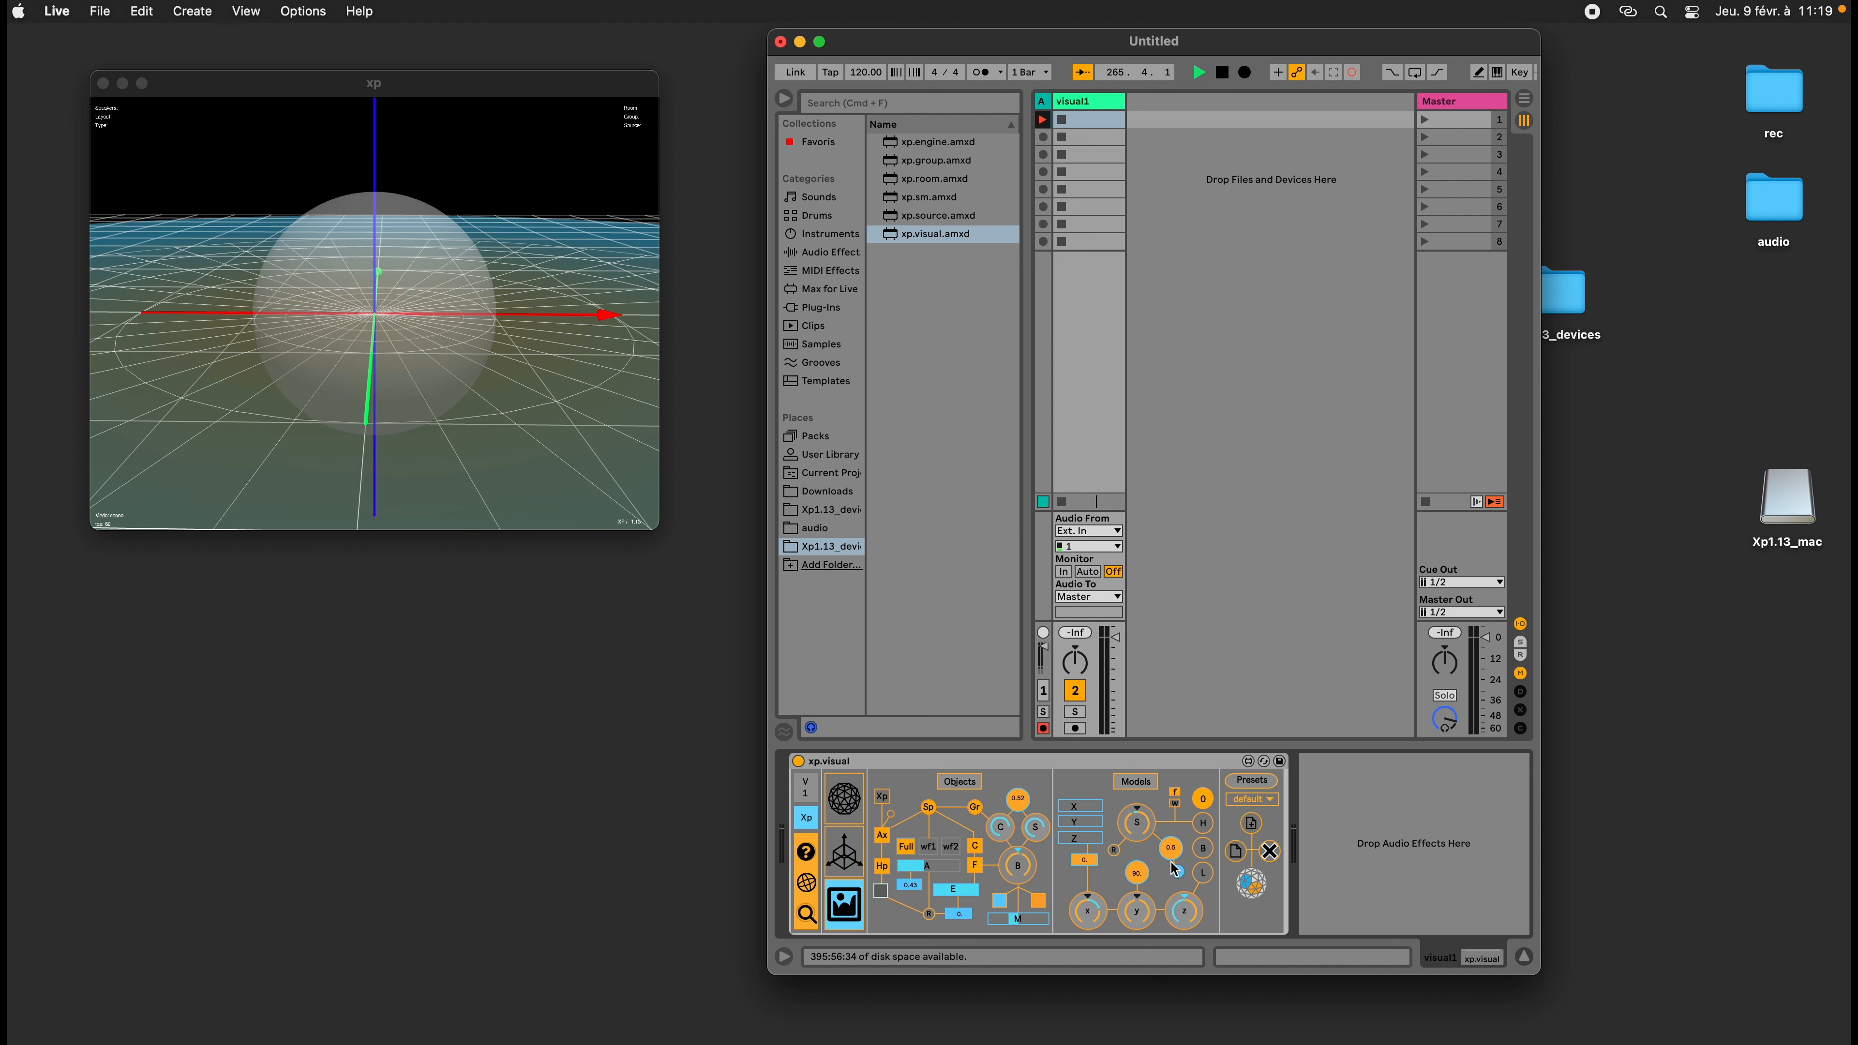
mouse_move(566, 437)
mouse_down()
mouse_move(656, 417)
mouse_move(508, 444)
mouse_move(589, 457)
mouse_up()
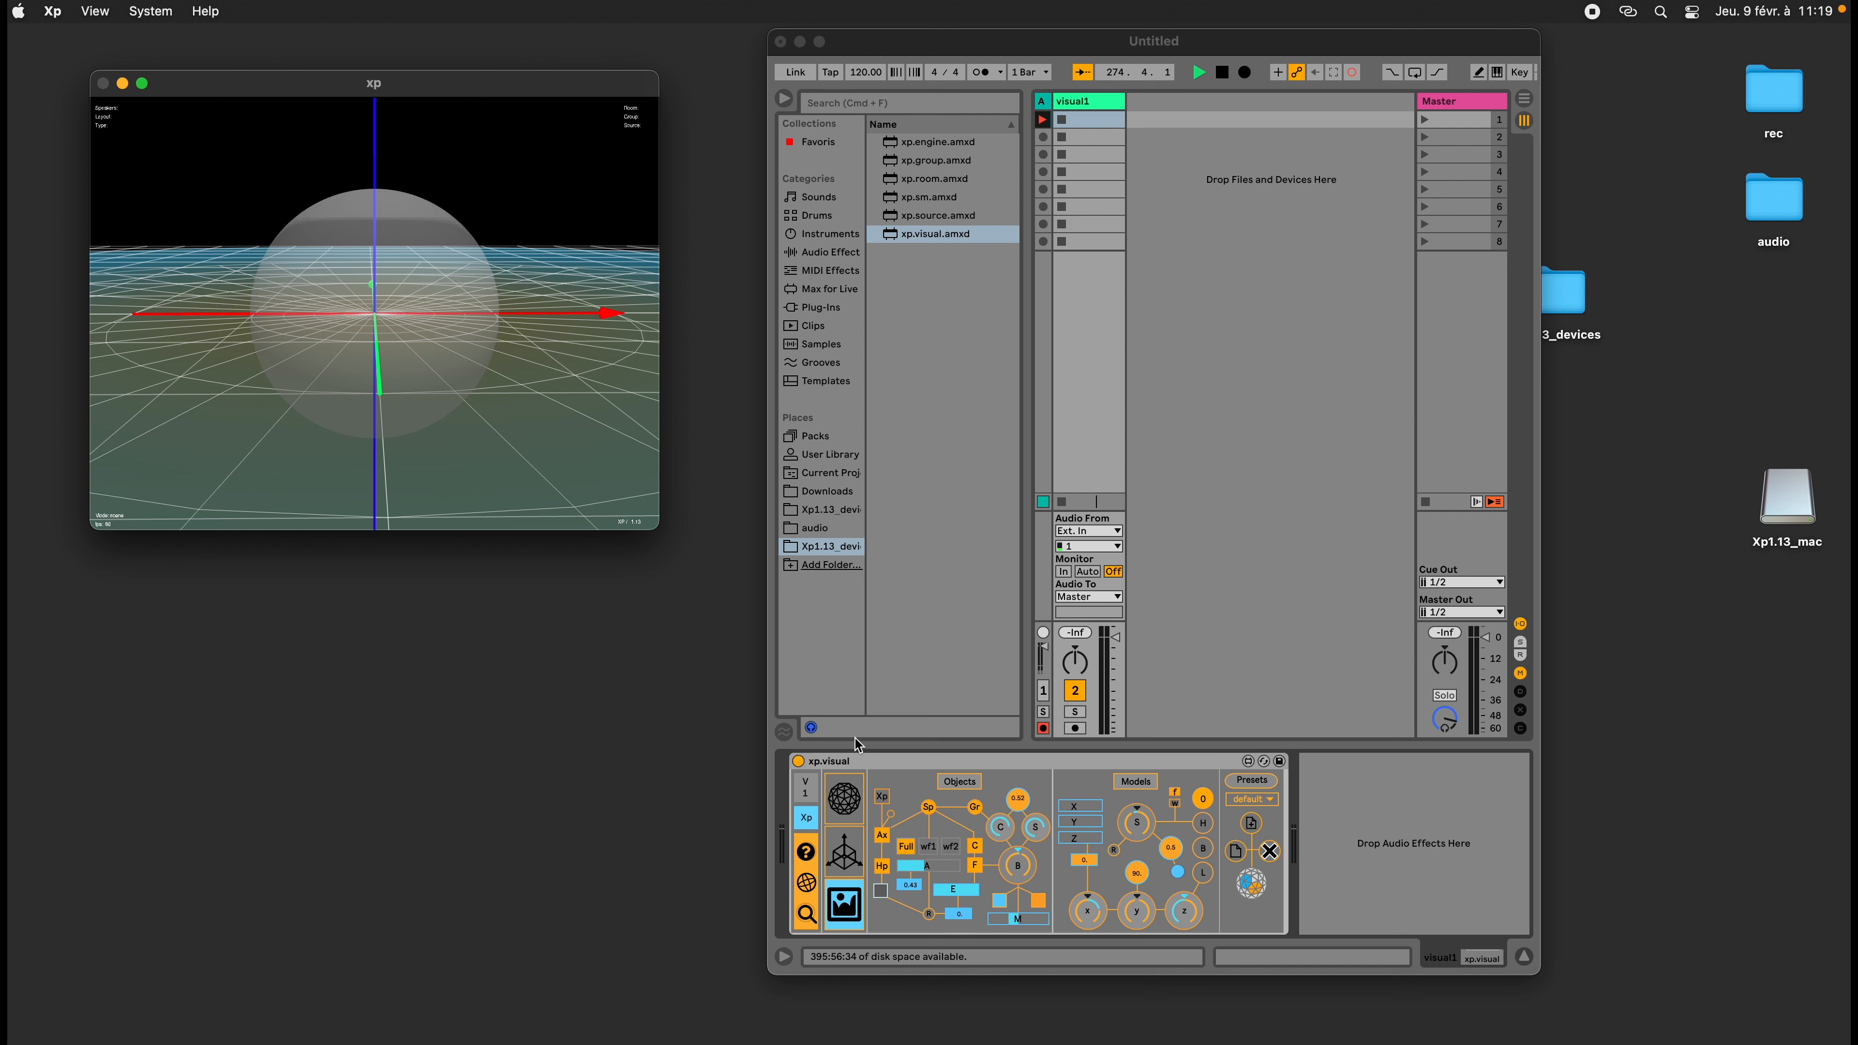
Return the device to its World scene settings, then view and close the Xp device version information
click(847, 869)
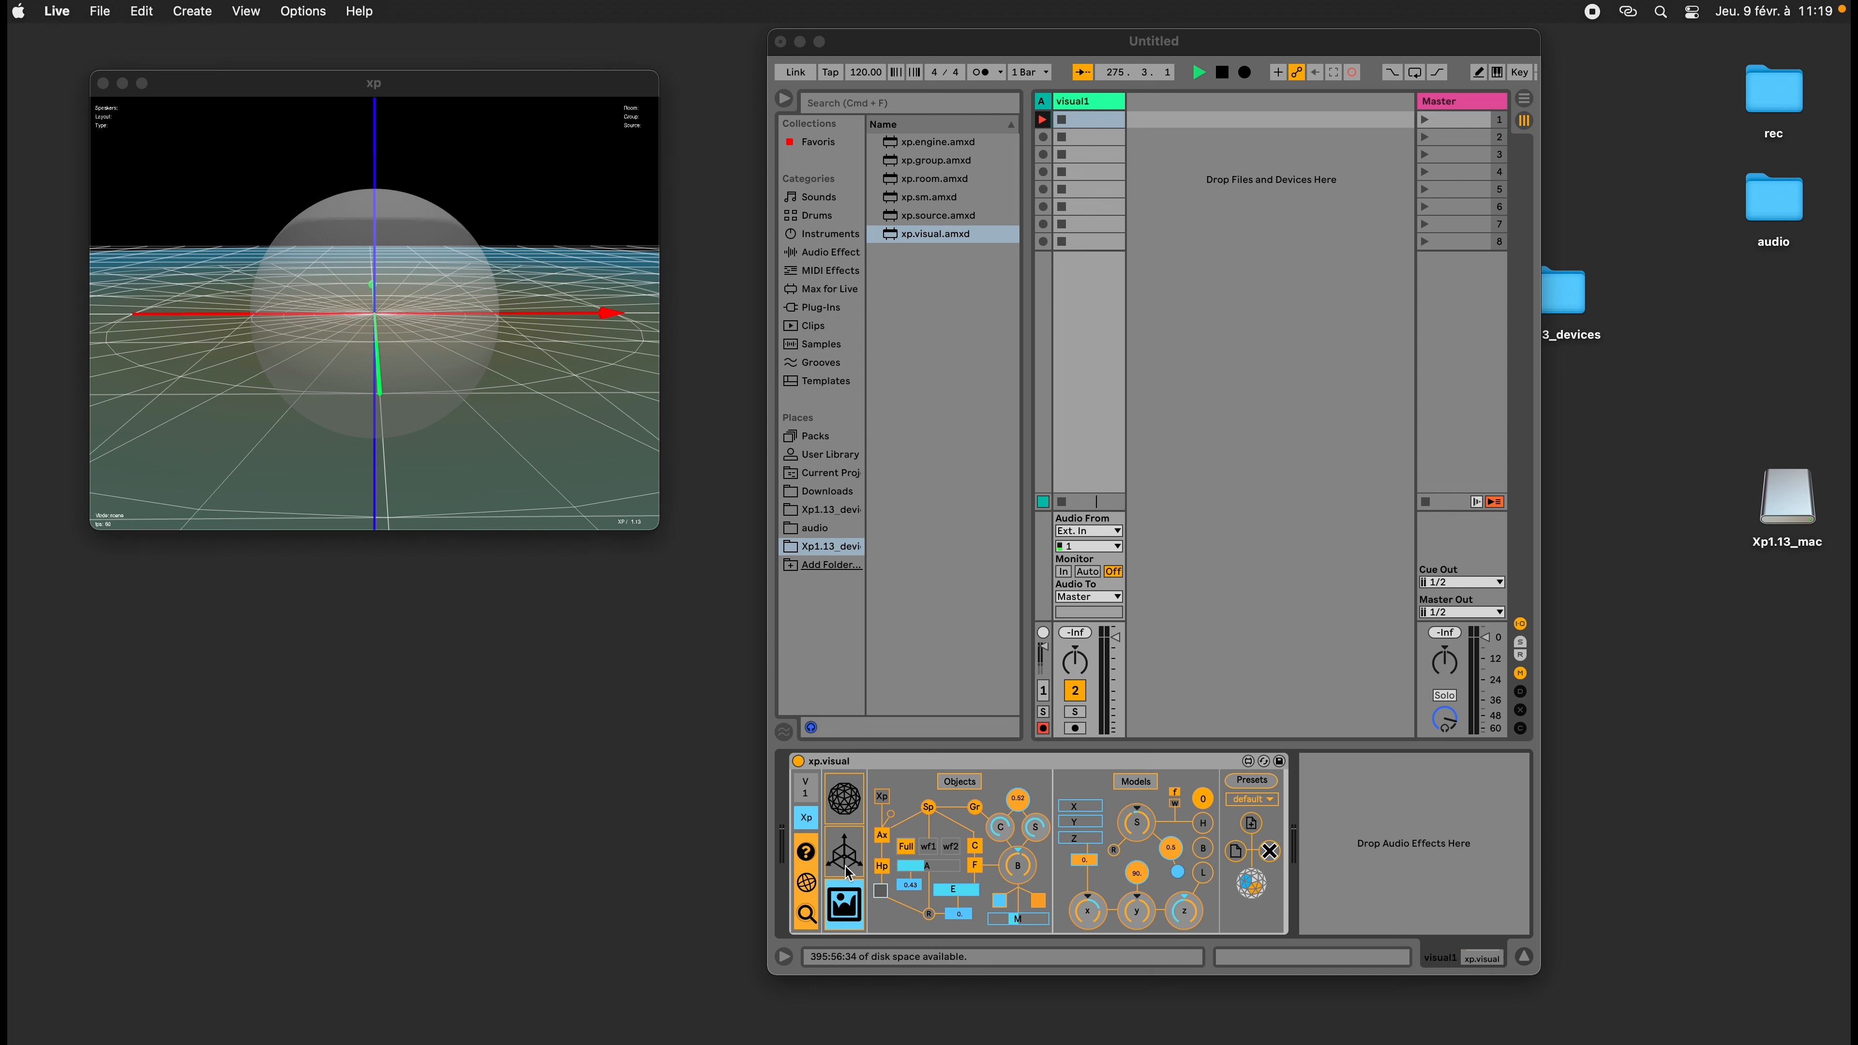
click(846, 811)
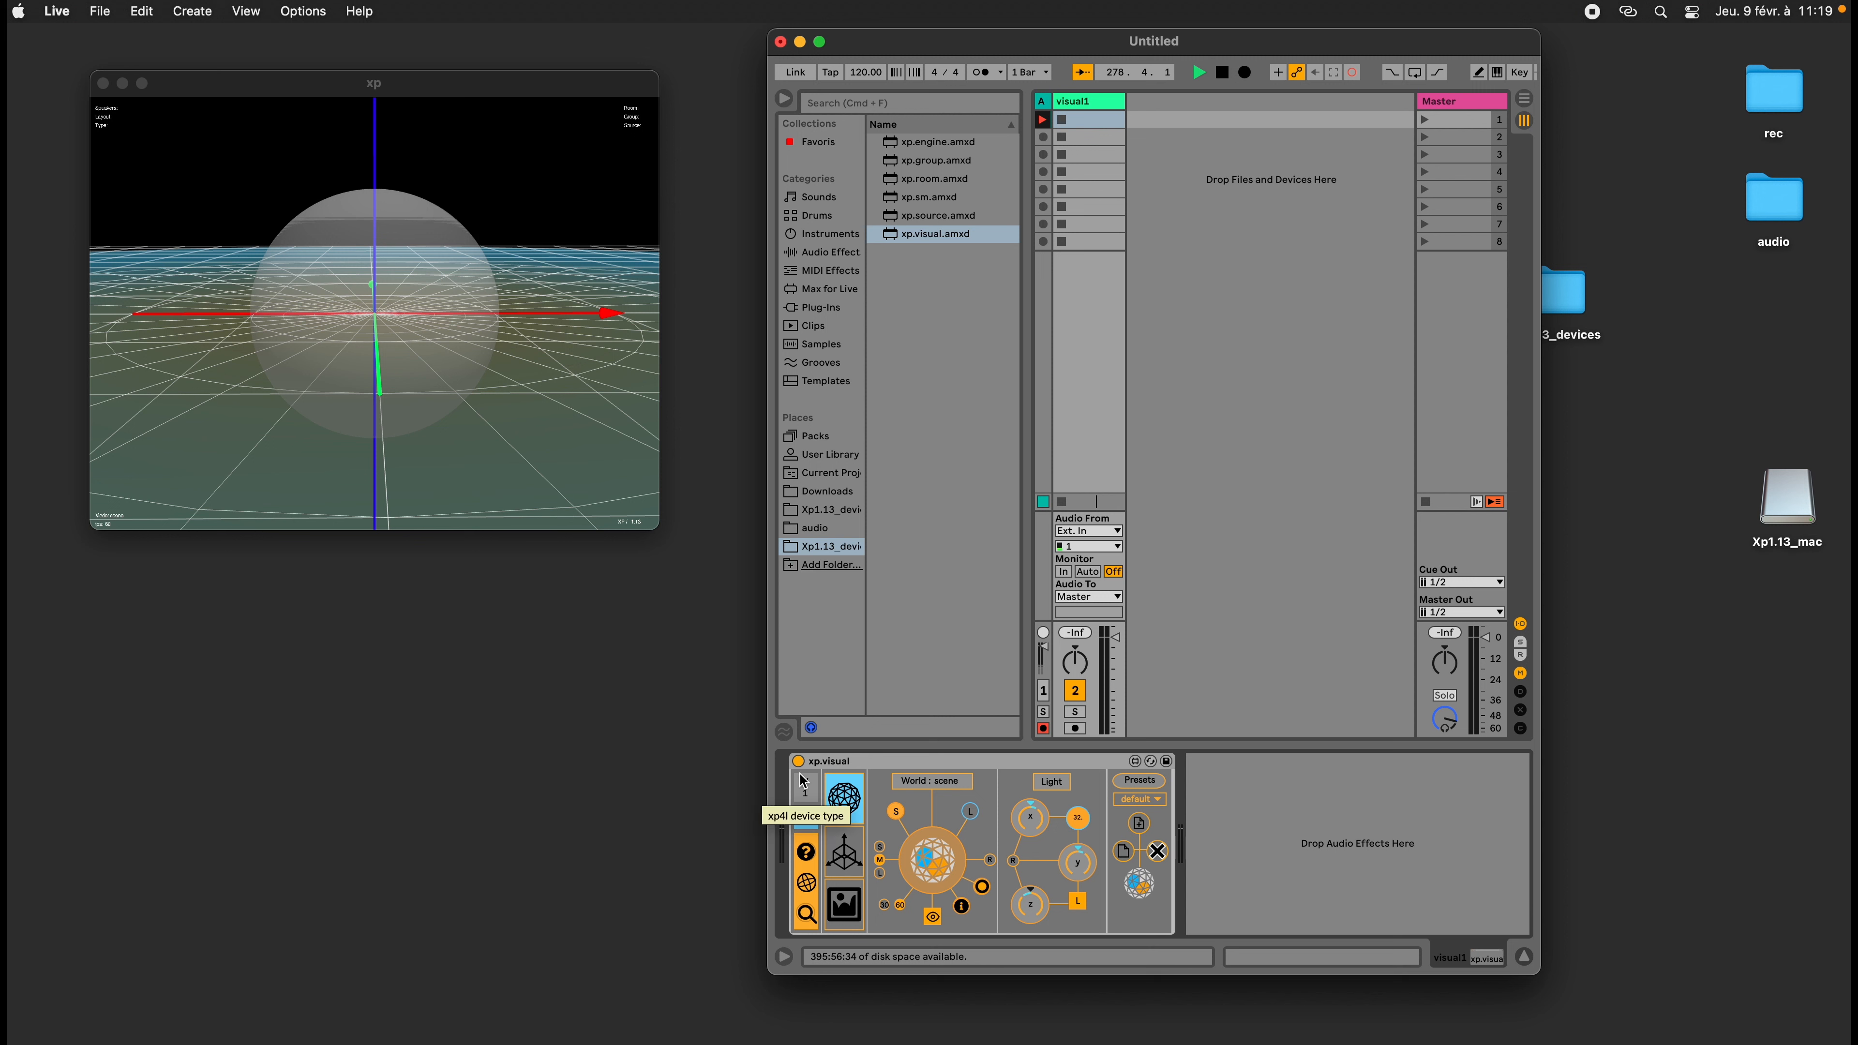
click(807, 853)
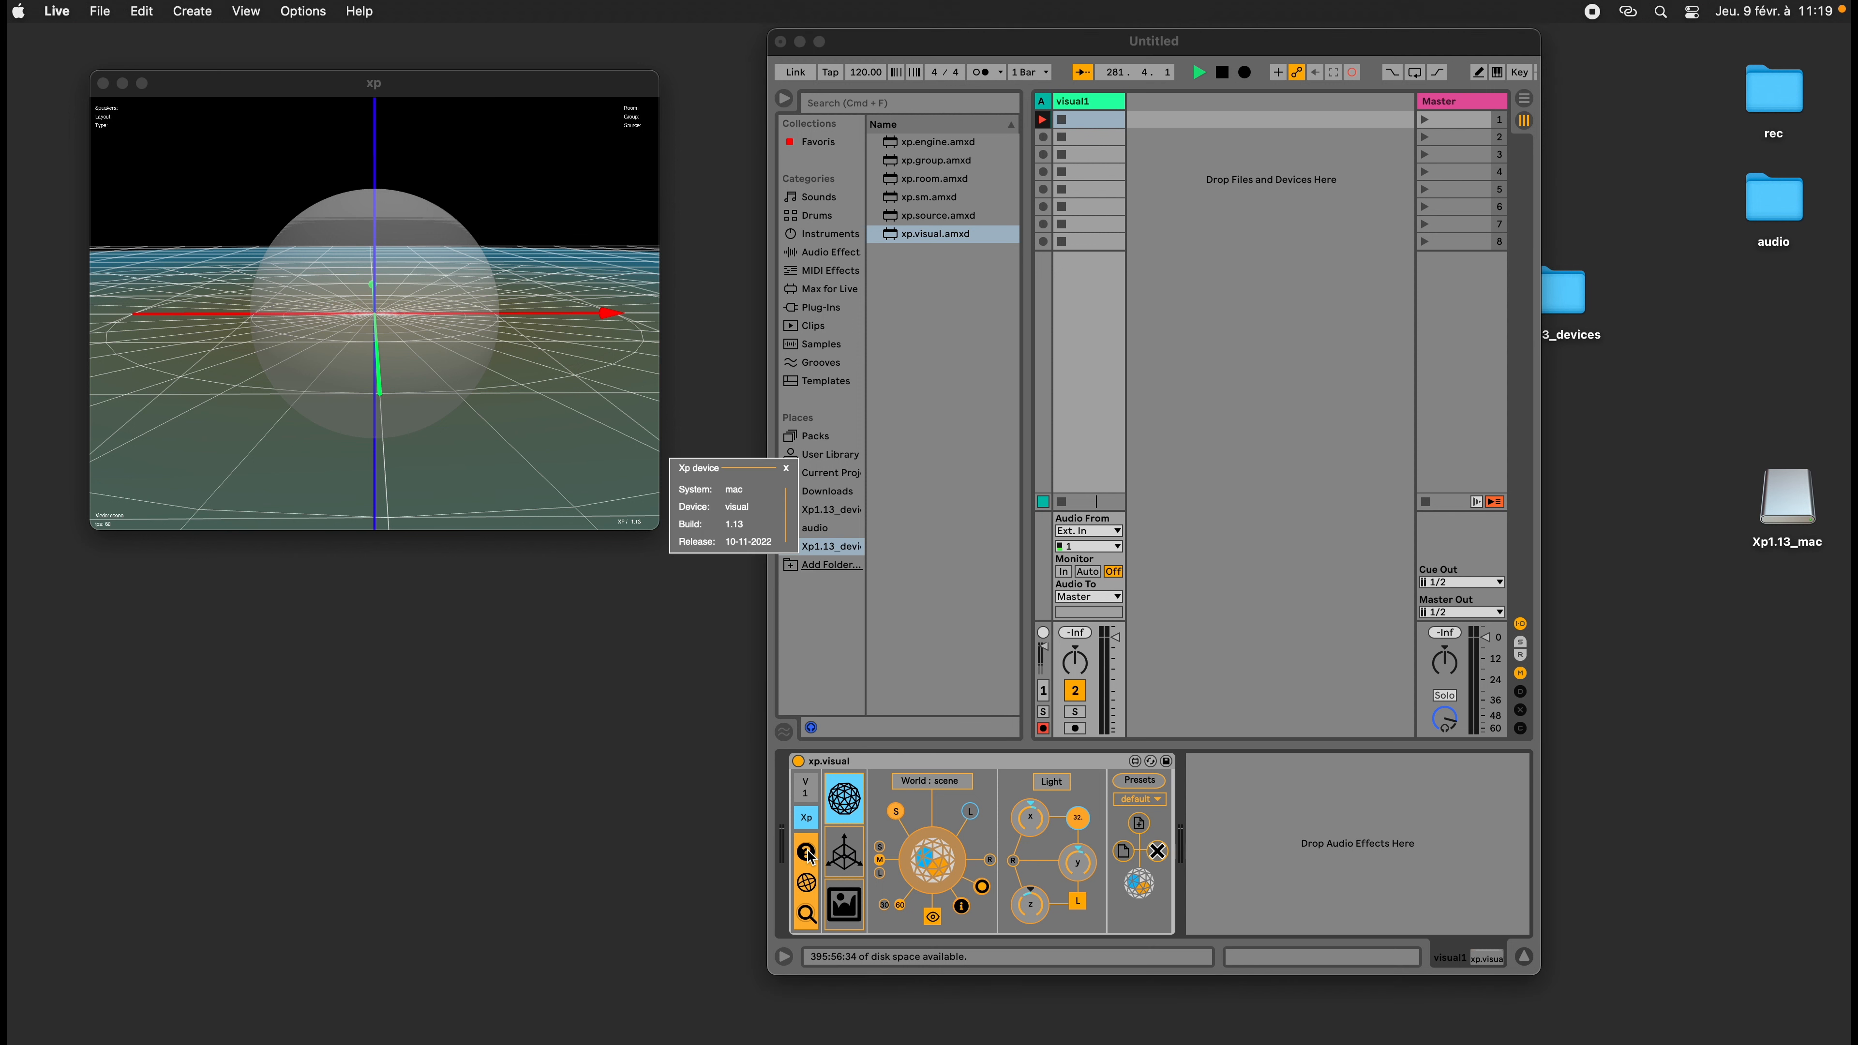
click(787, 469)
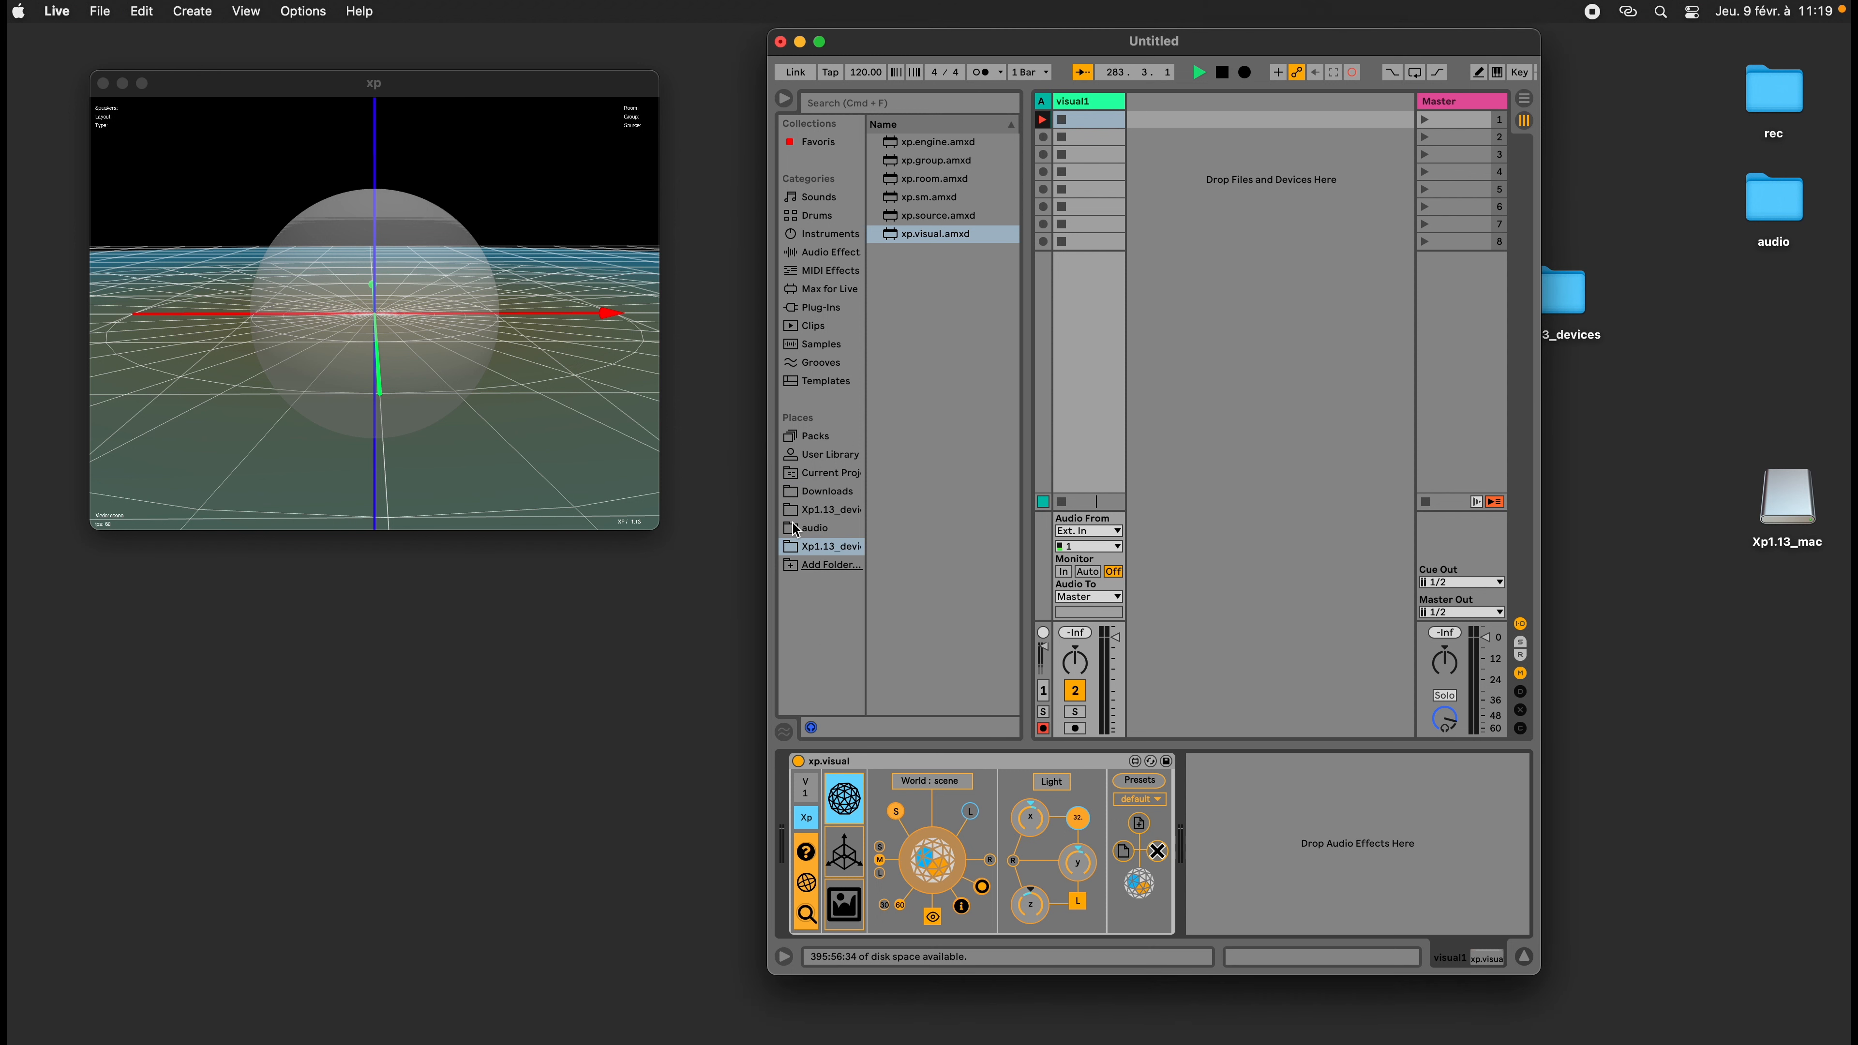
Open the xp4l.com website and the xp.visual_doc.pdf documentation from the device, browse the document, and close both
click(817, 882)
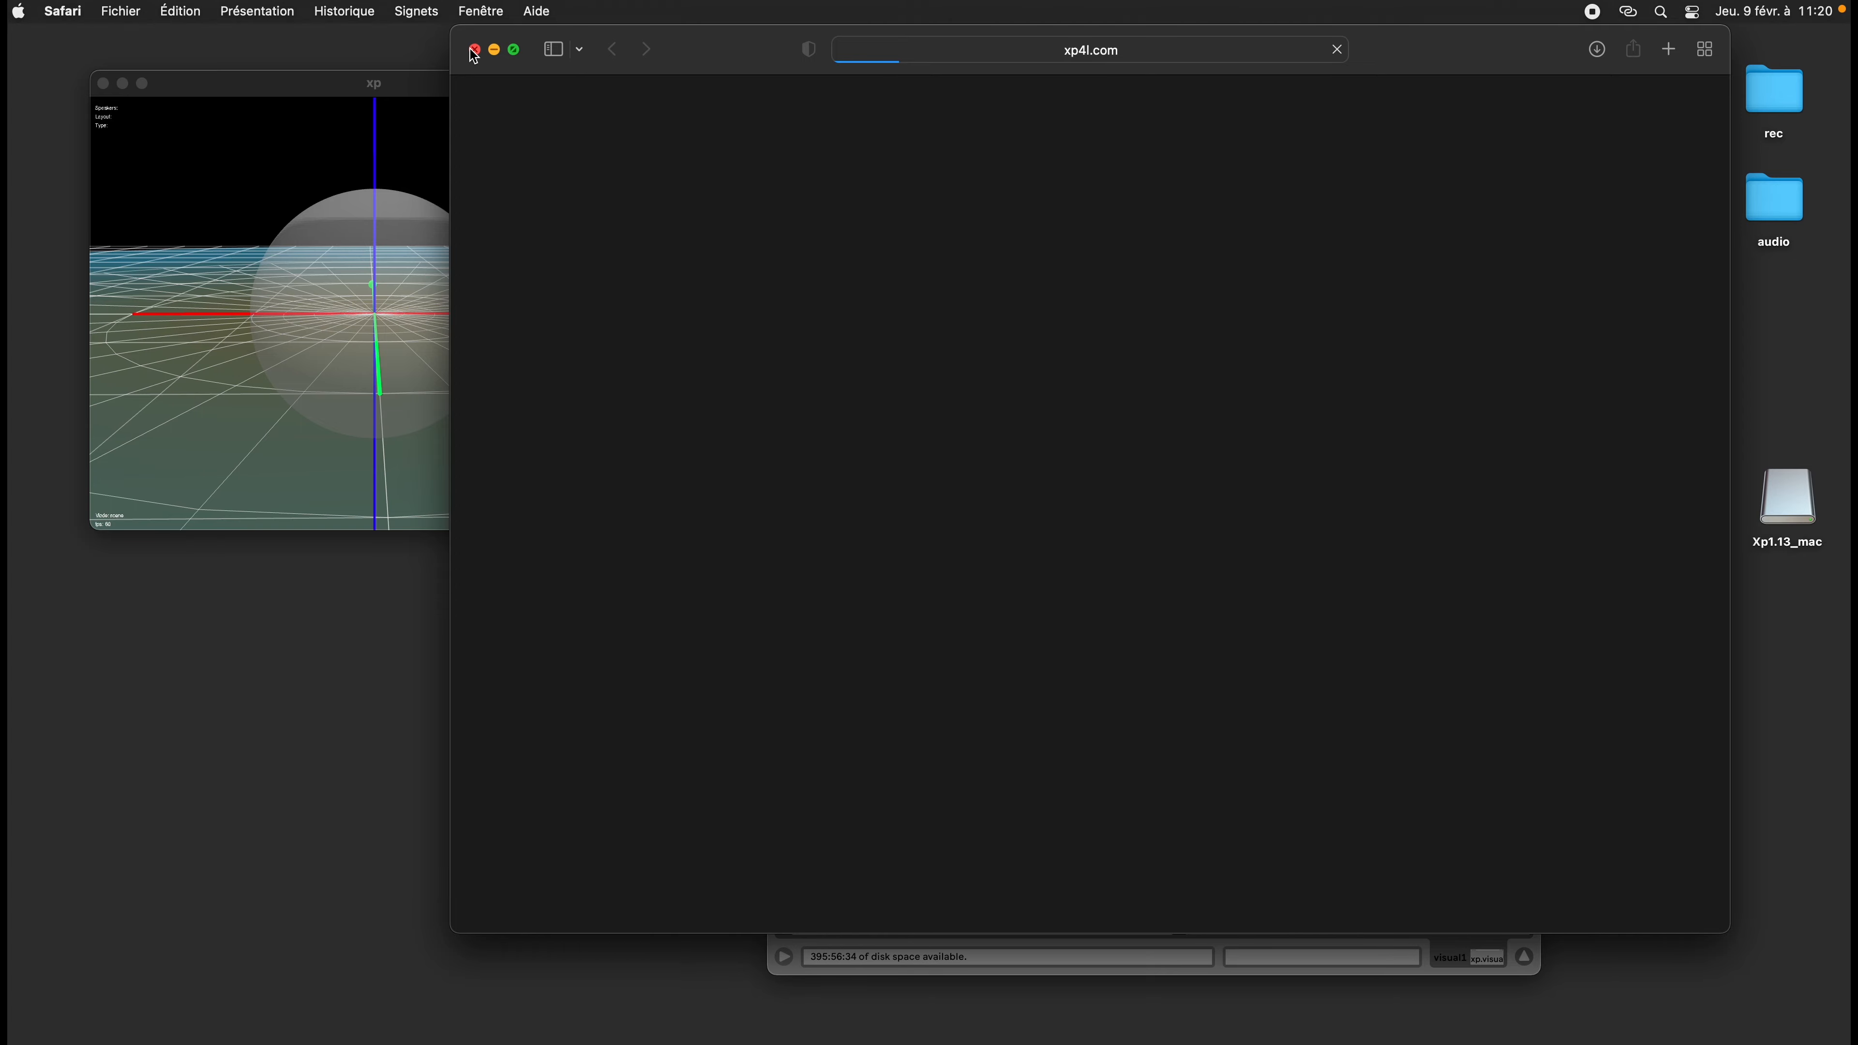
click(474, 50)
click(807, 915)
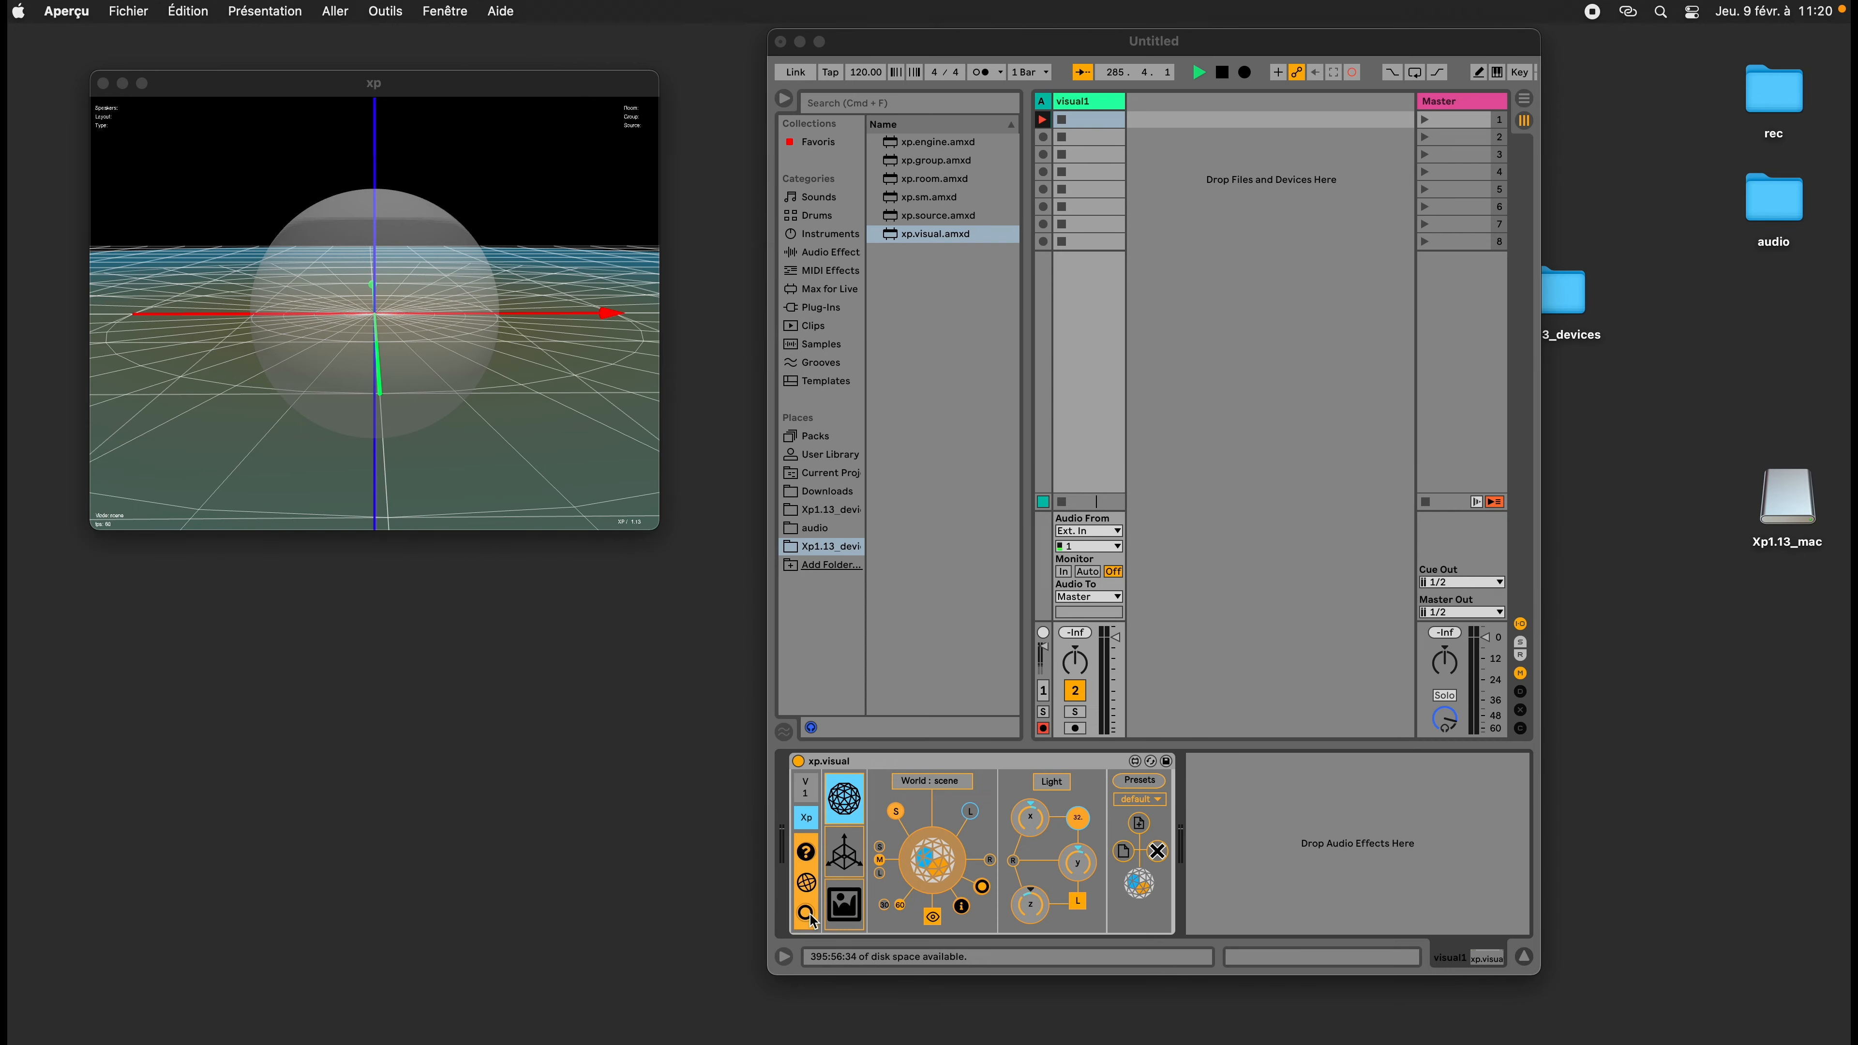
scroll(569, 585, down, 20)
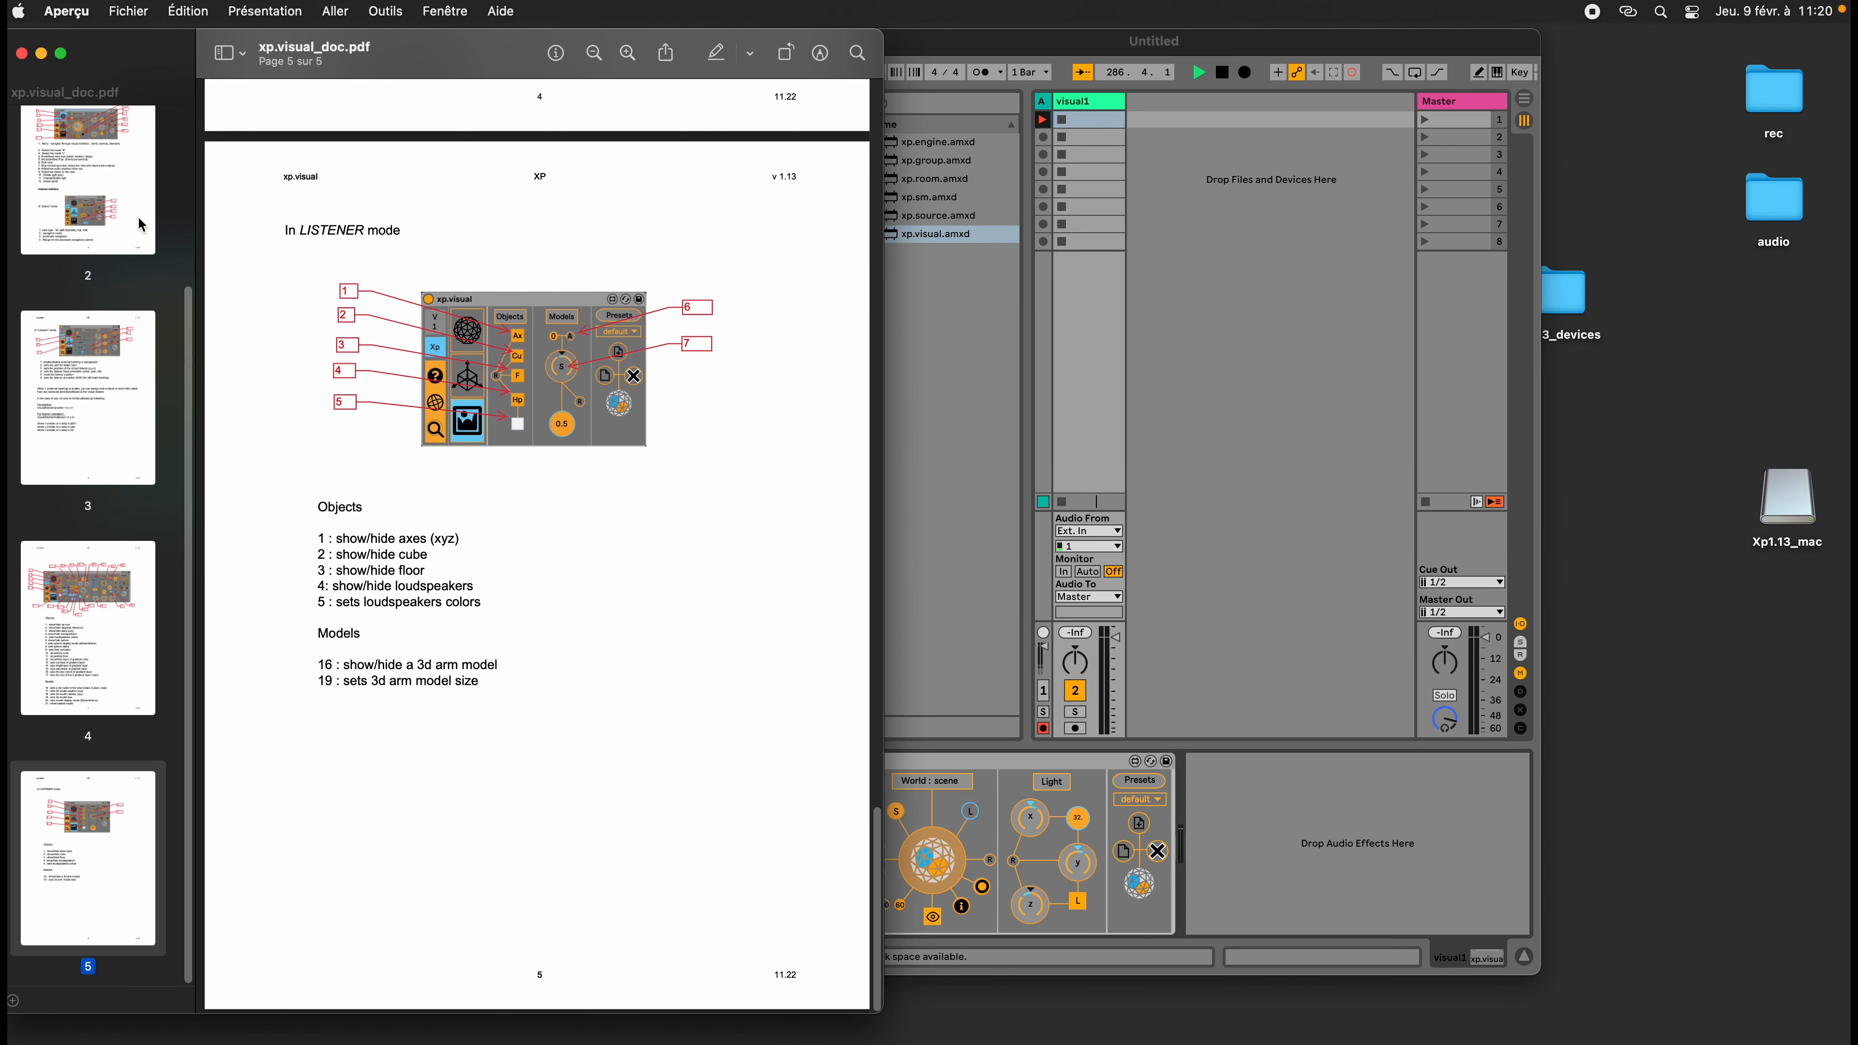
click(21, 53)
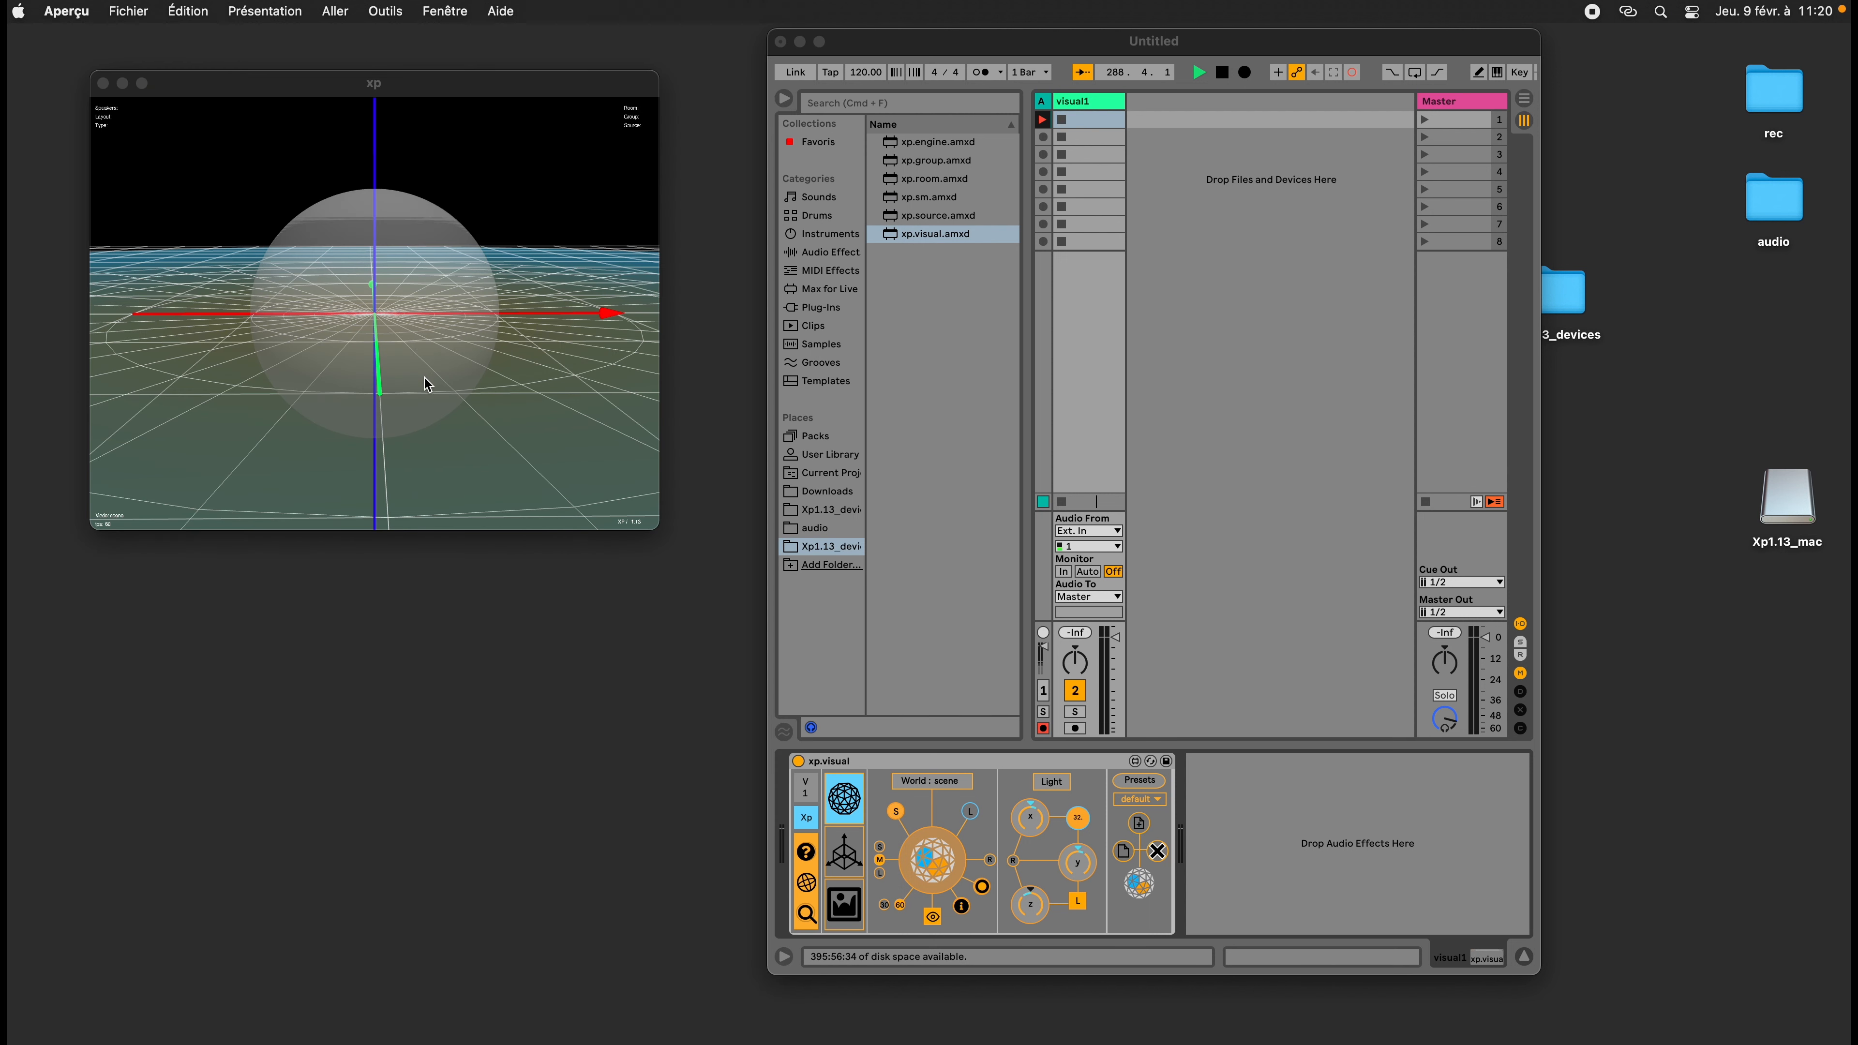
Switch to the xp window and check the view modes it offers
click(437, 388)
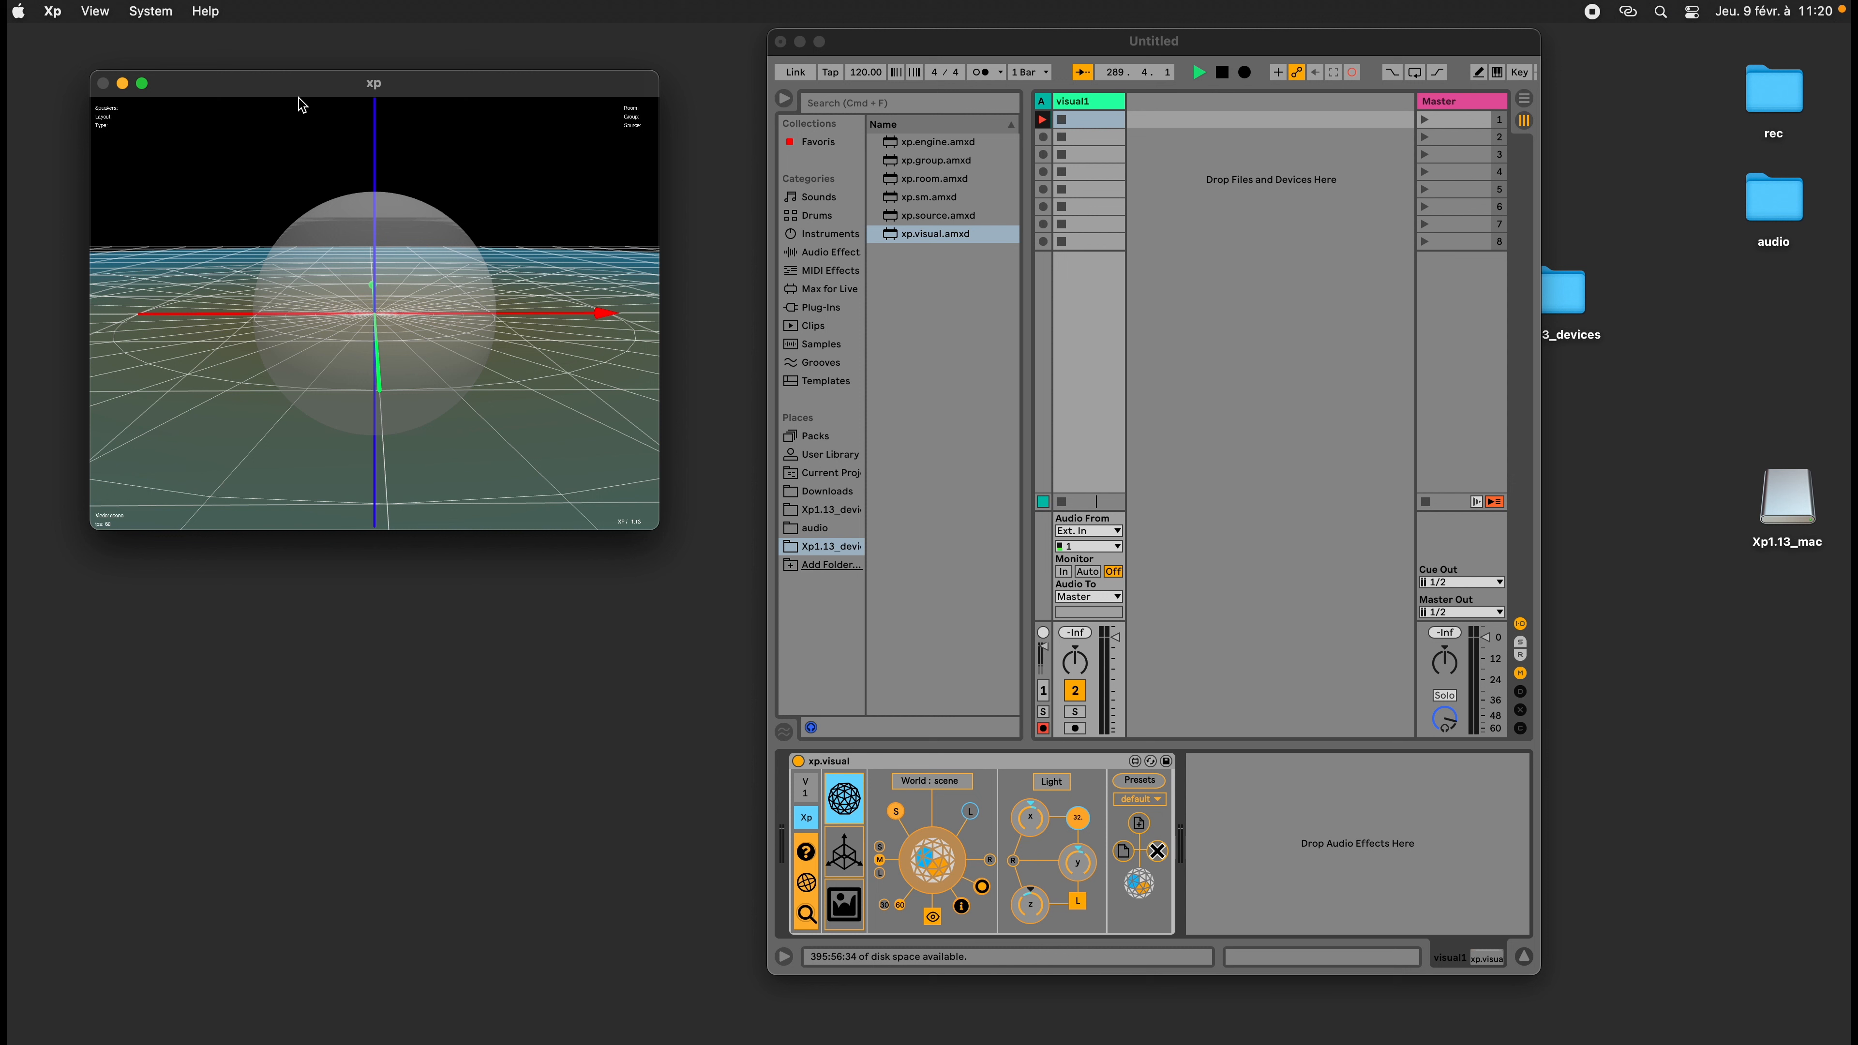
click(91, 12)
click(93, 12)
click(90, 10)
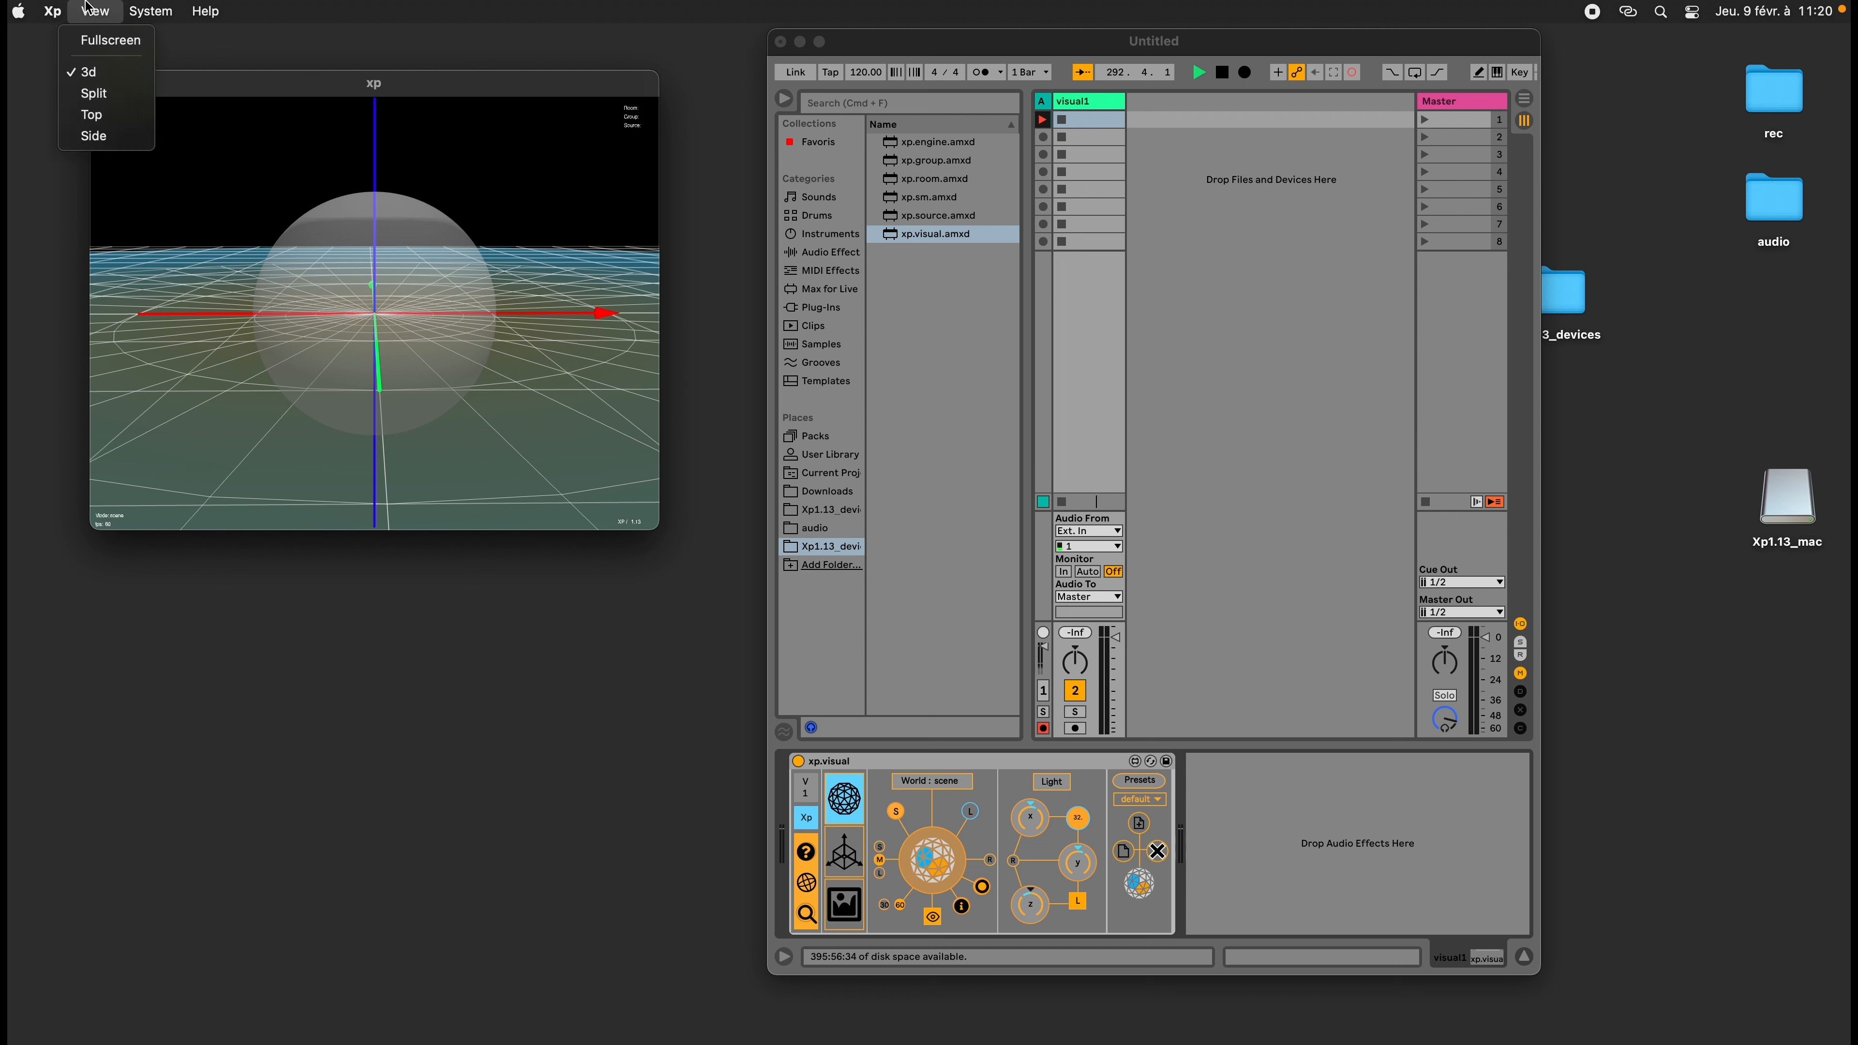
click(346, 84)
Open the Quick-start guide from the xp application, skim its setup instructions, and close it
click(212, 11)
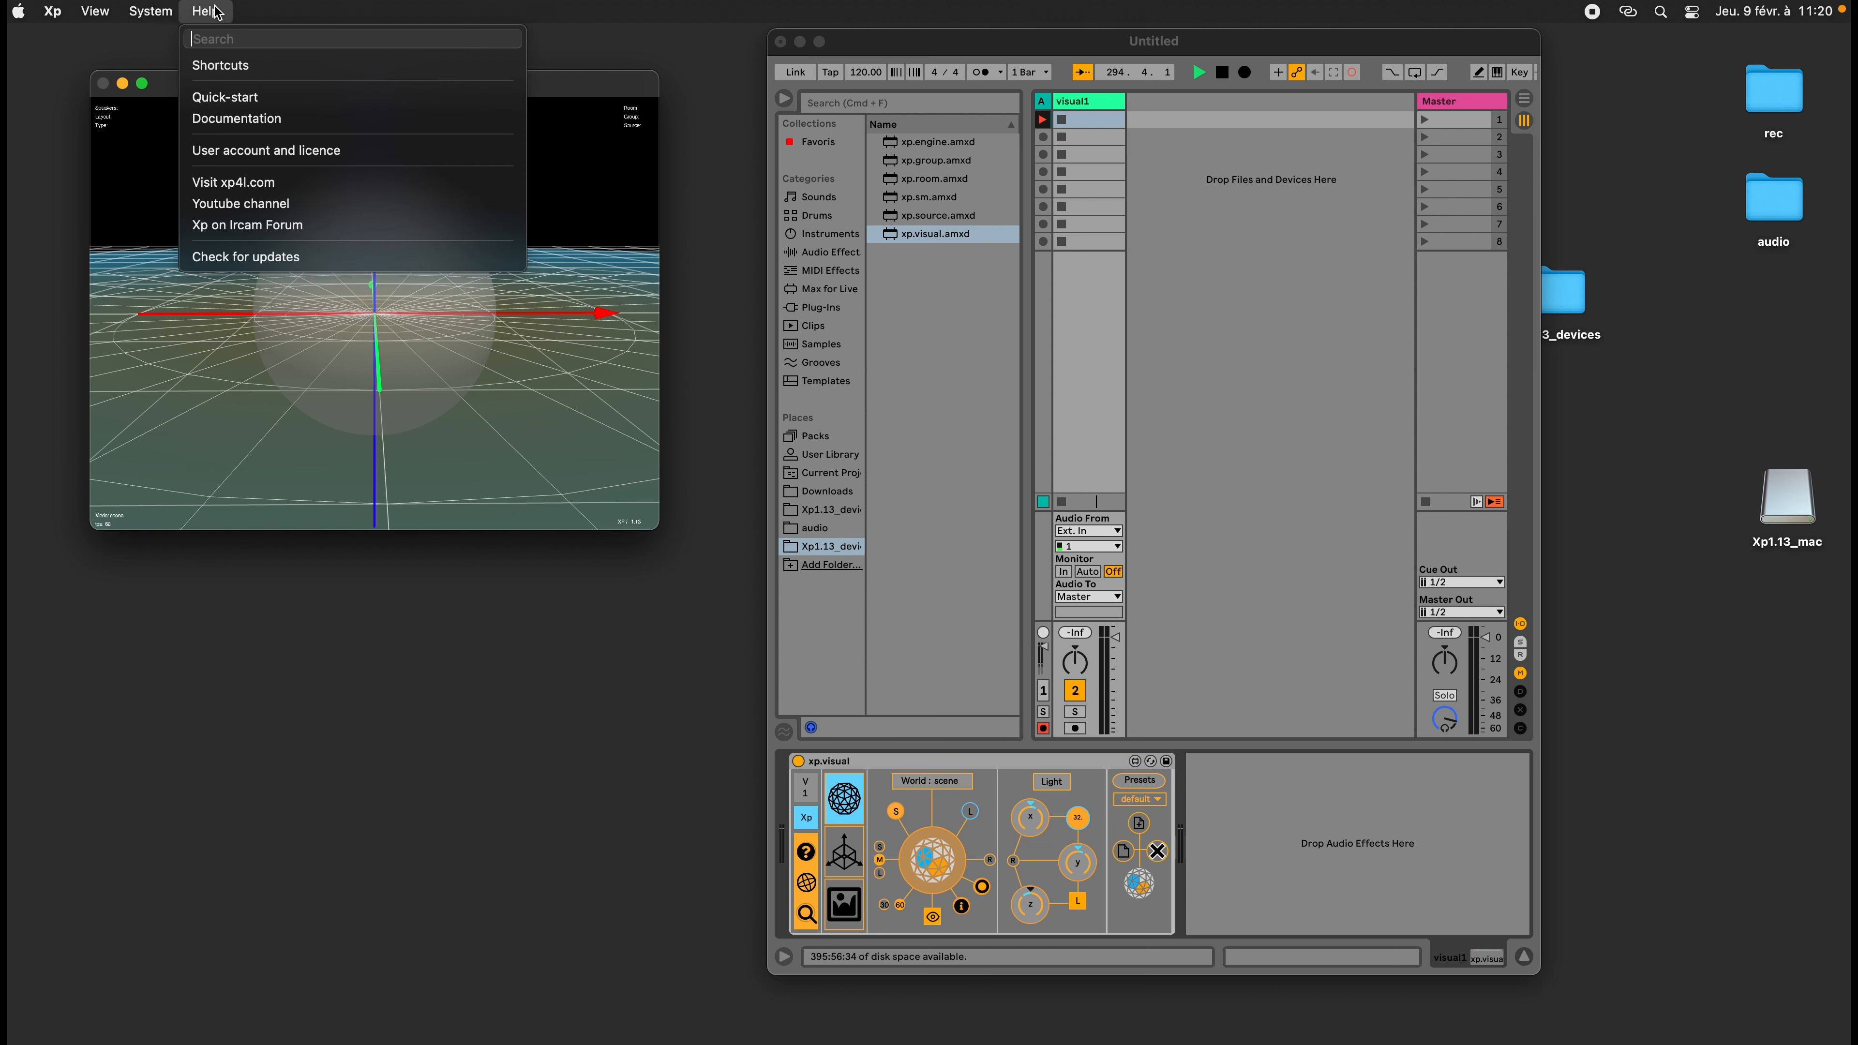
click(249, 105)
scroll(376, 376, down, 20)
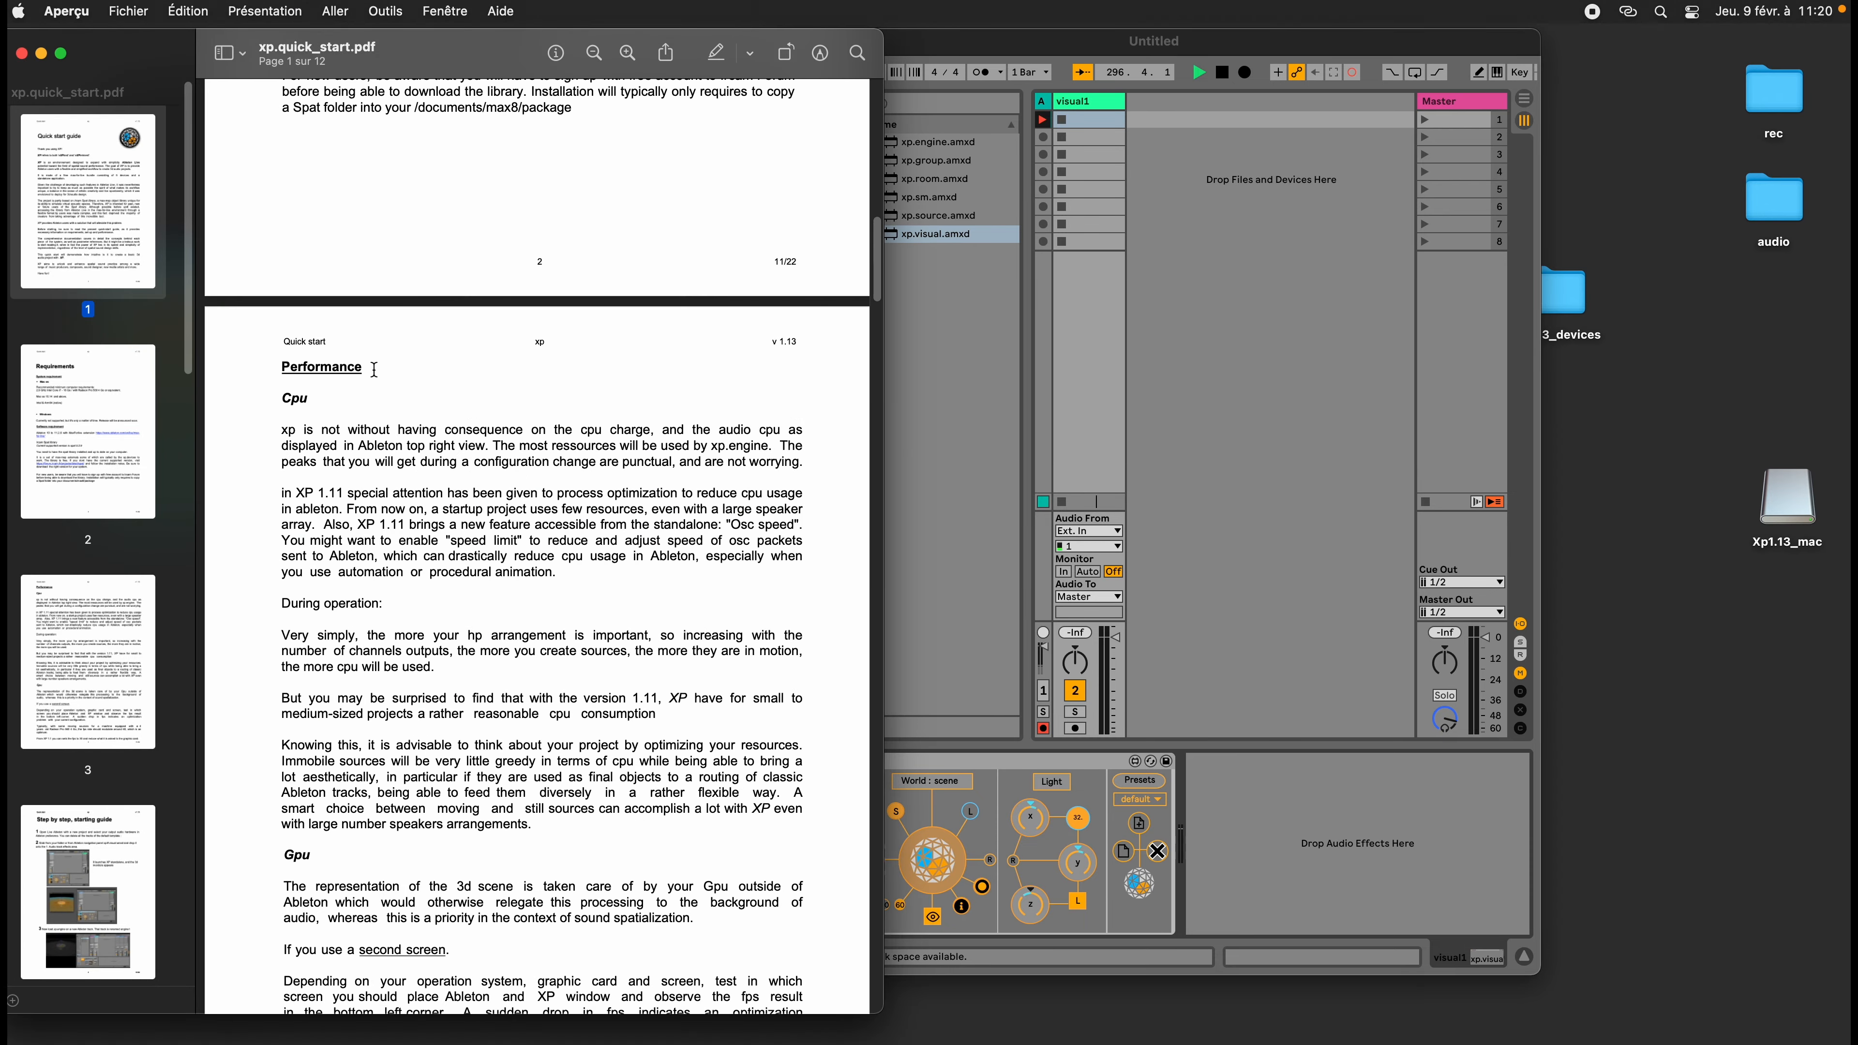
scroll(376, 377, down, 20)
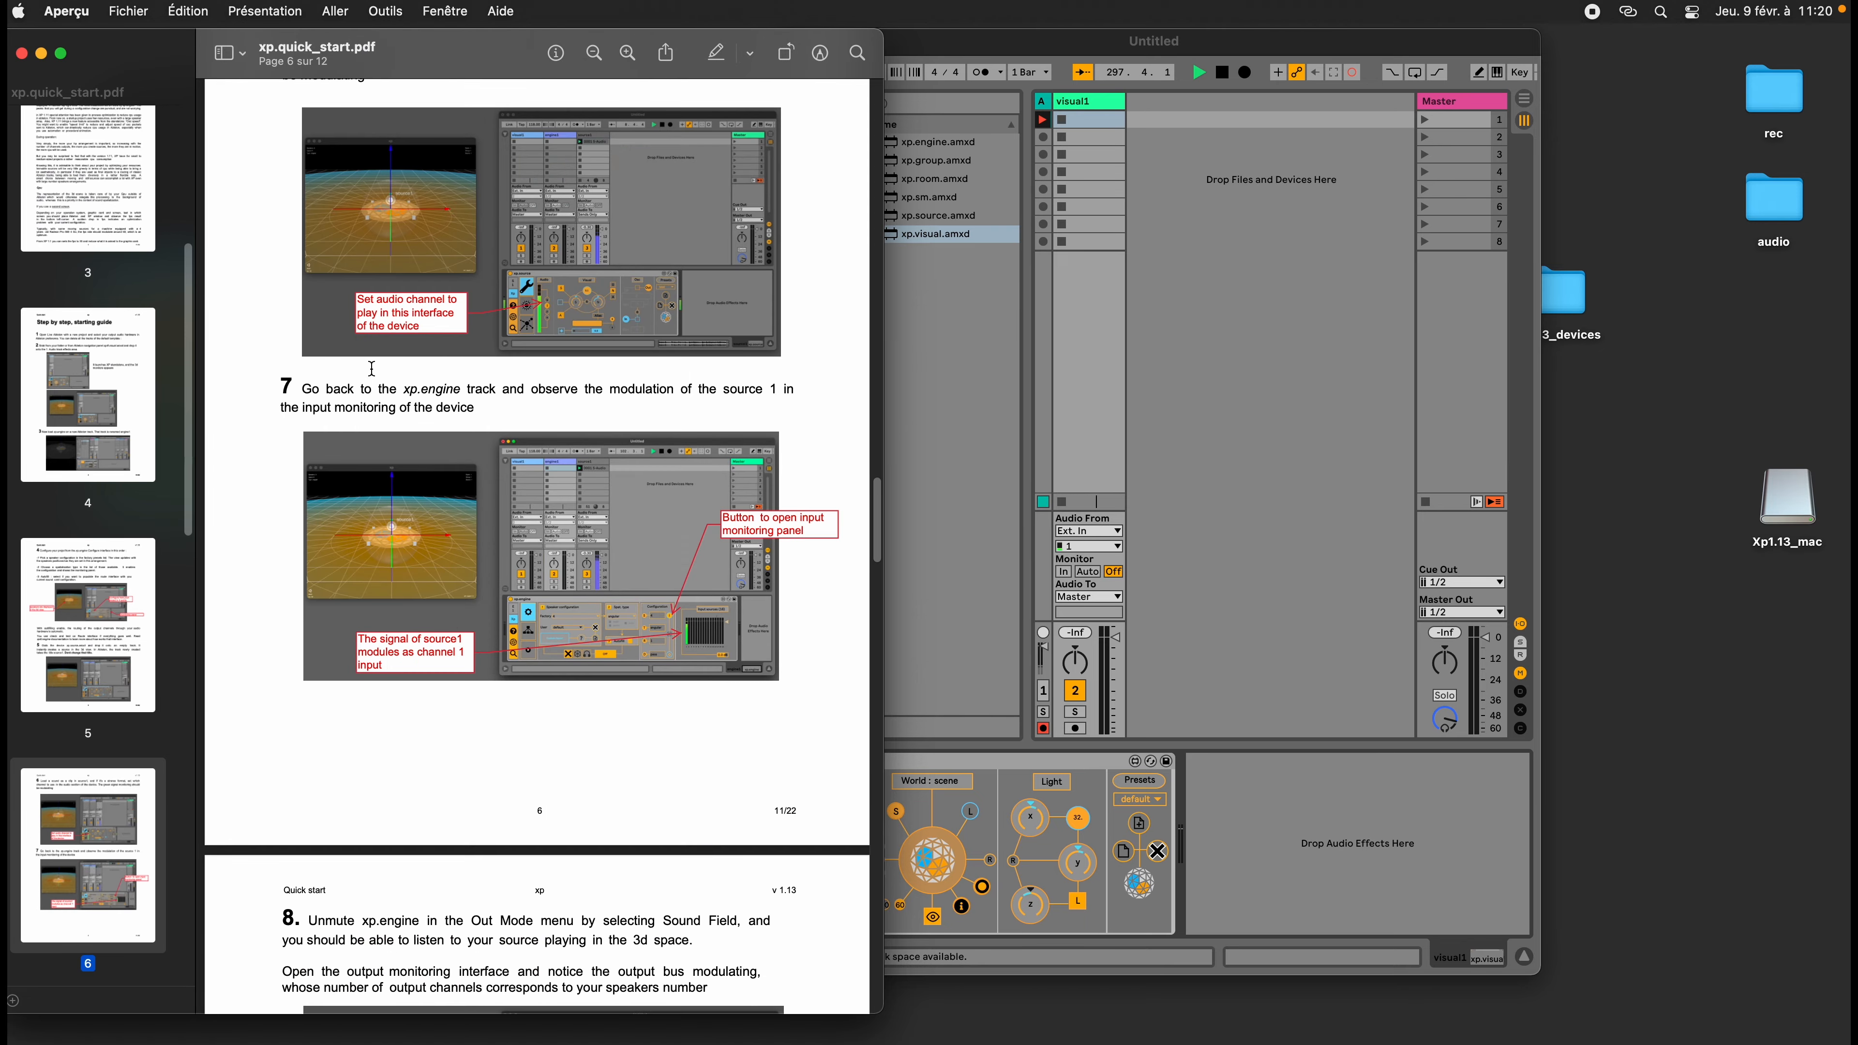
scroll(371, 368, down, 15)
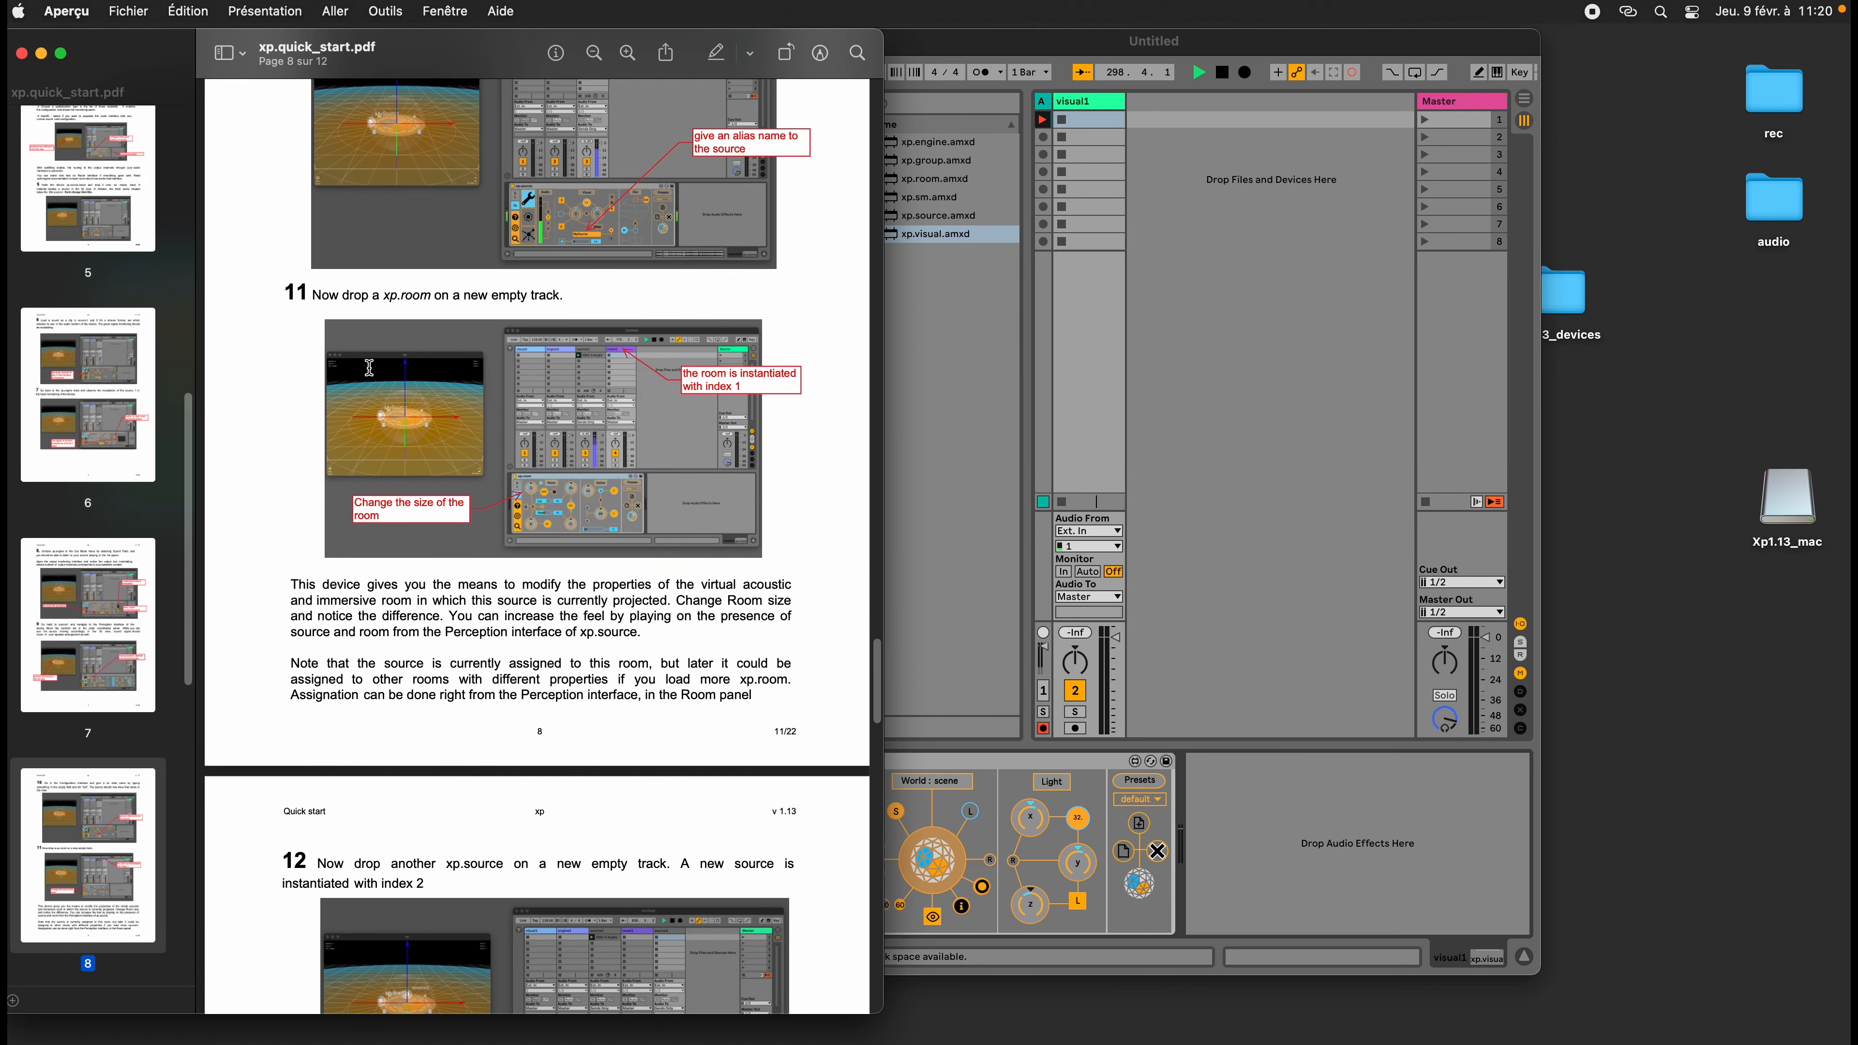
scroll(369, 366, up, 20)
scroll(368, 366, up, 20)
scroll(368, 366, down, 20)
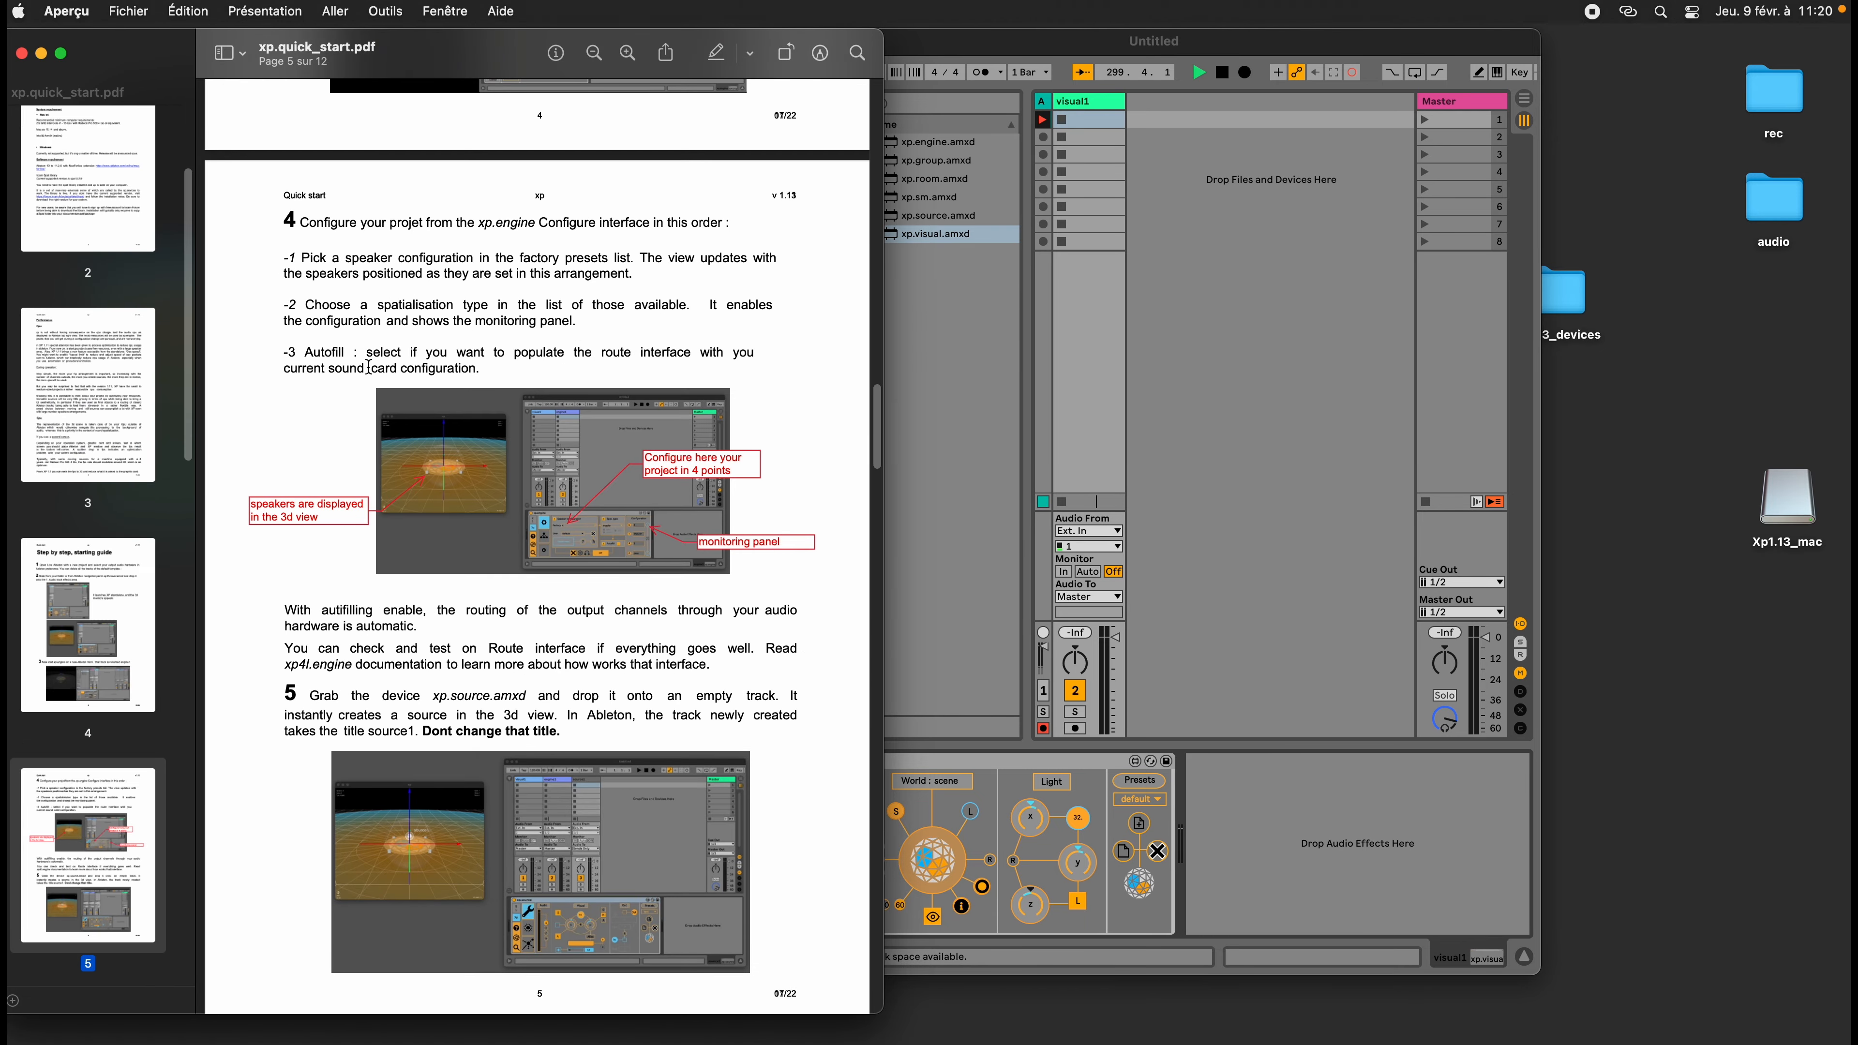
click(21, 53)
Review the xp application's help and system options, inspect the licence activation details, and close them without deactivating
click(270, 166)
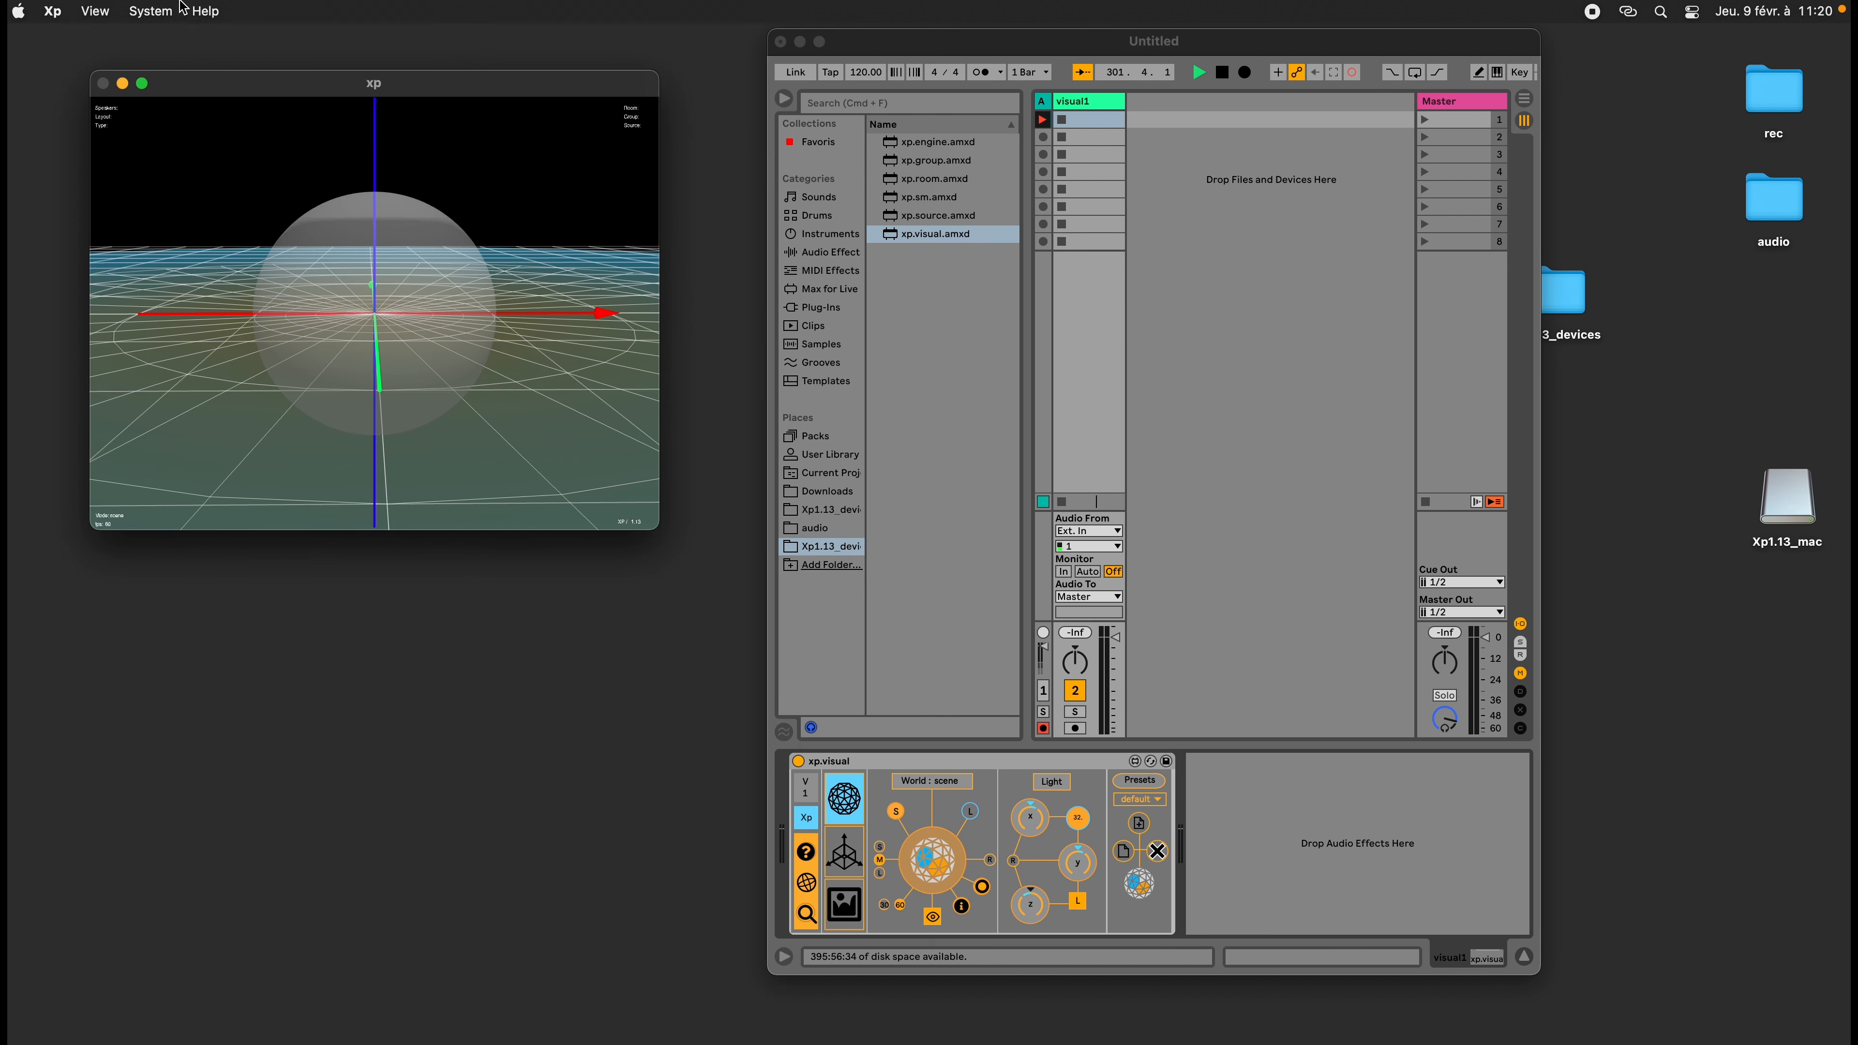
click(208, 11)
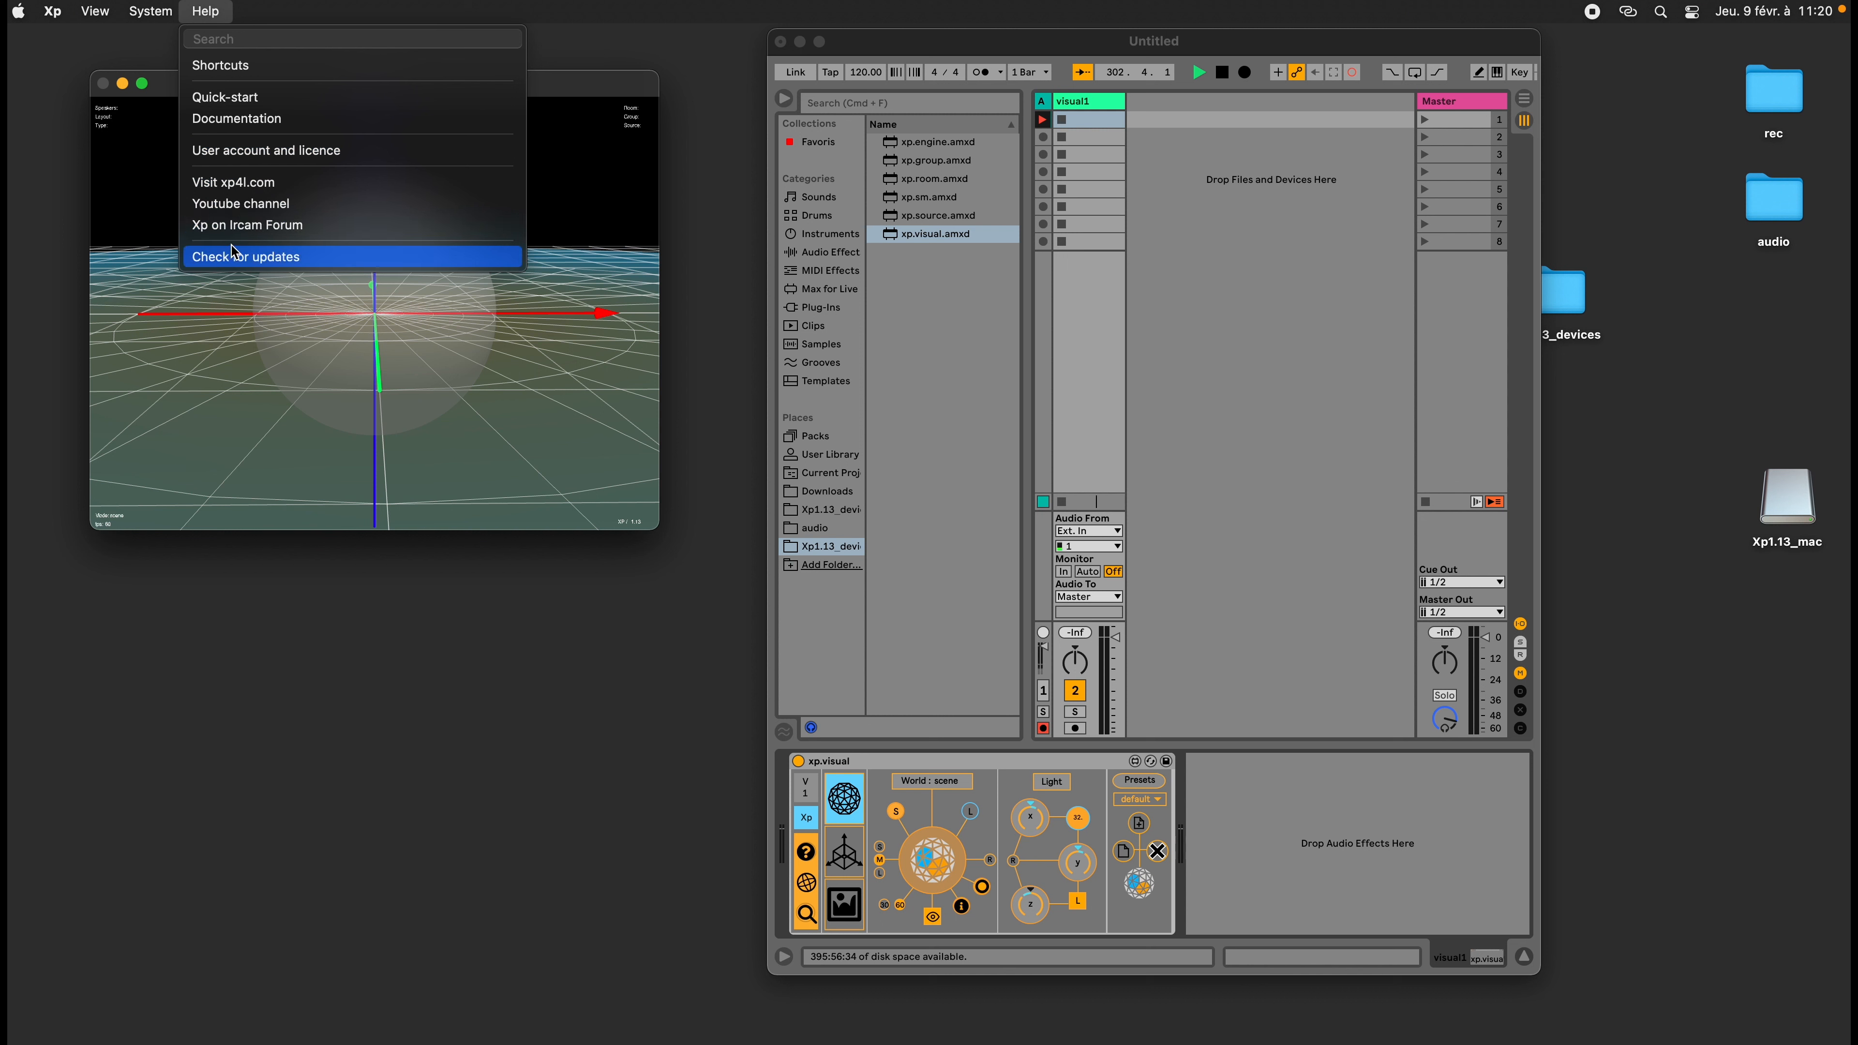
click(167, 80)
click(158, 10)
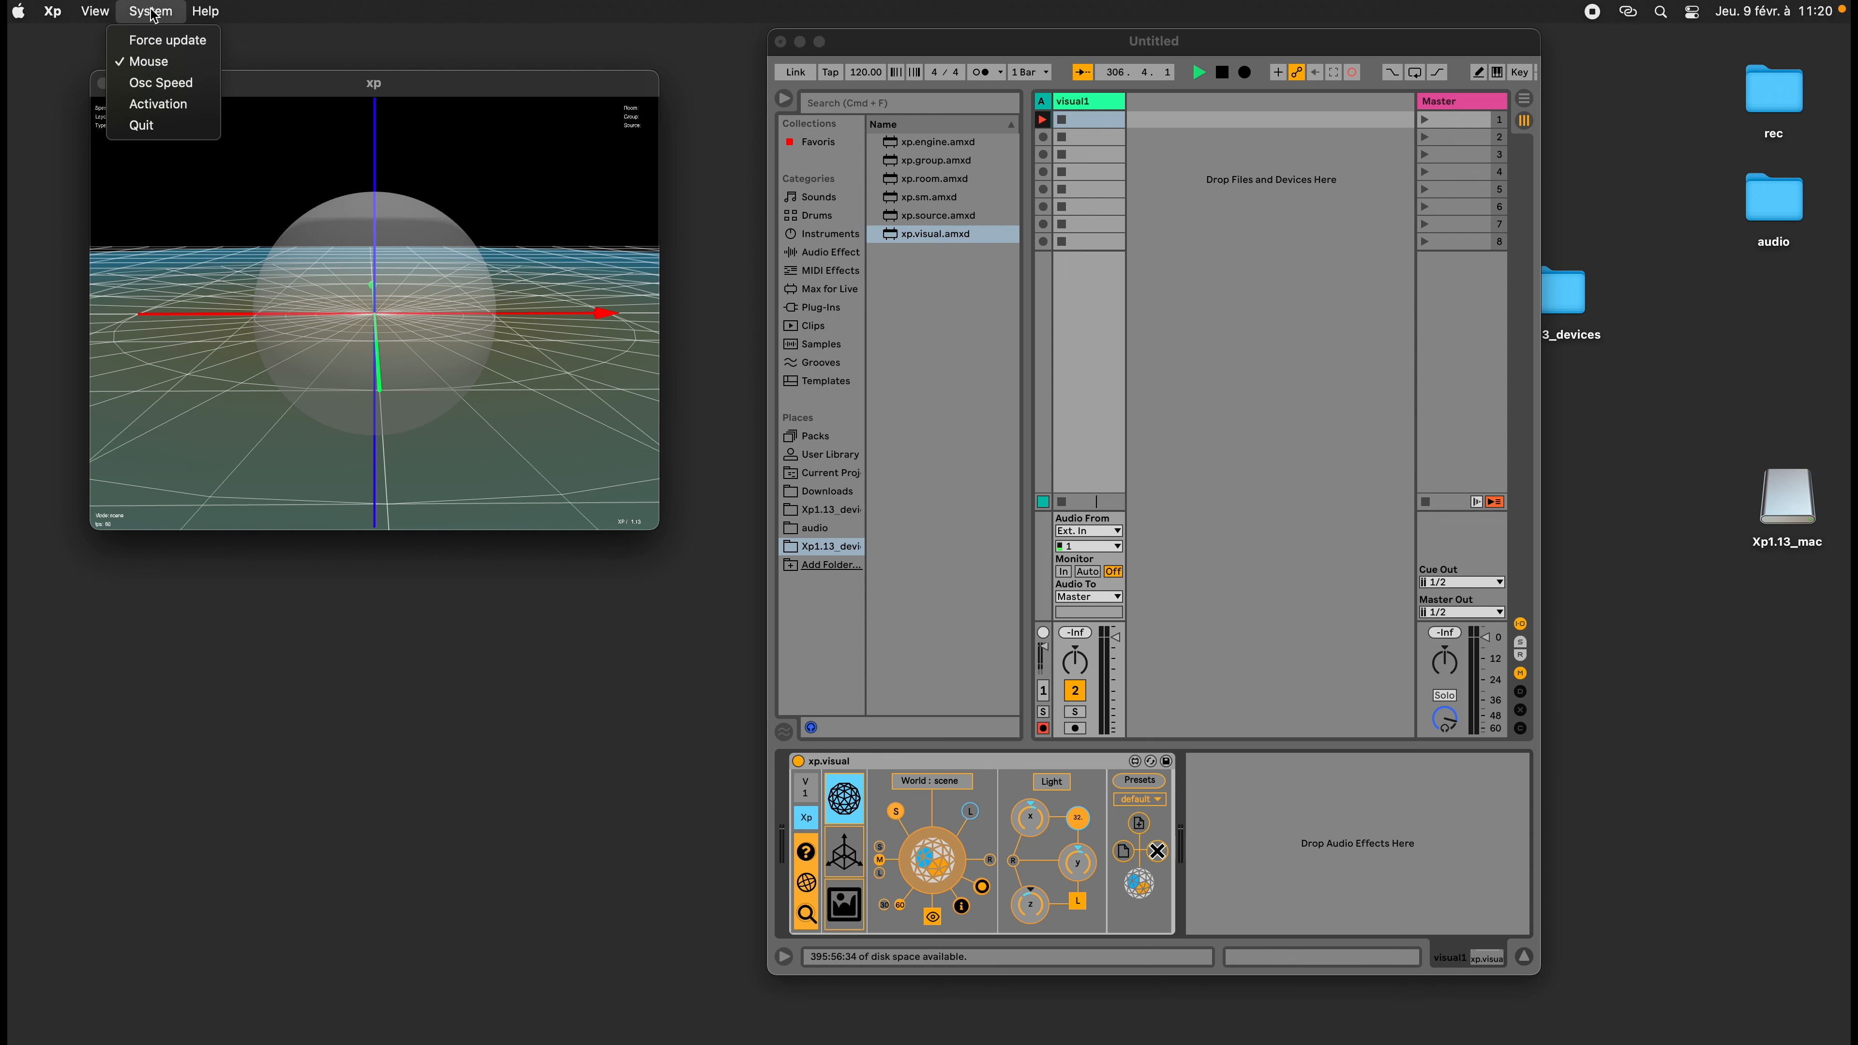
click(180, 108)
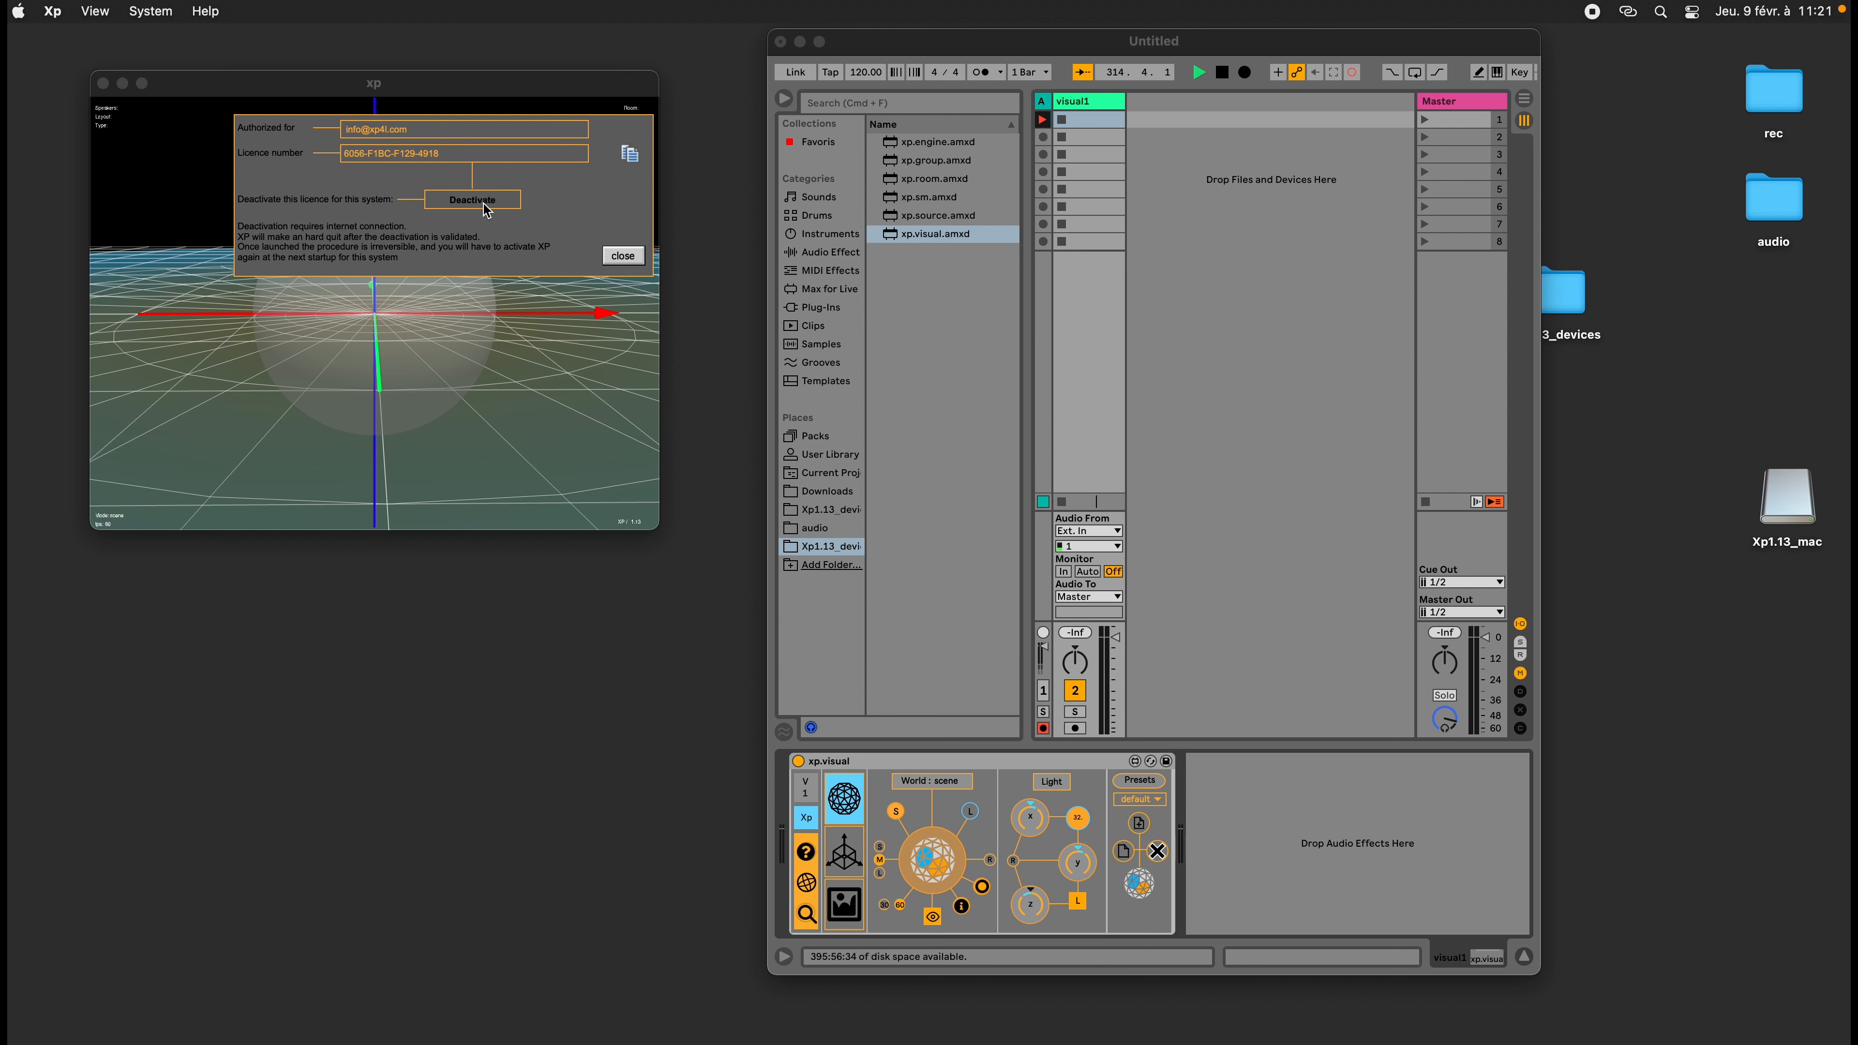
click(623, 255)
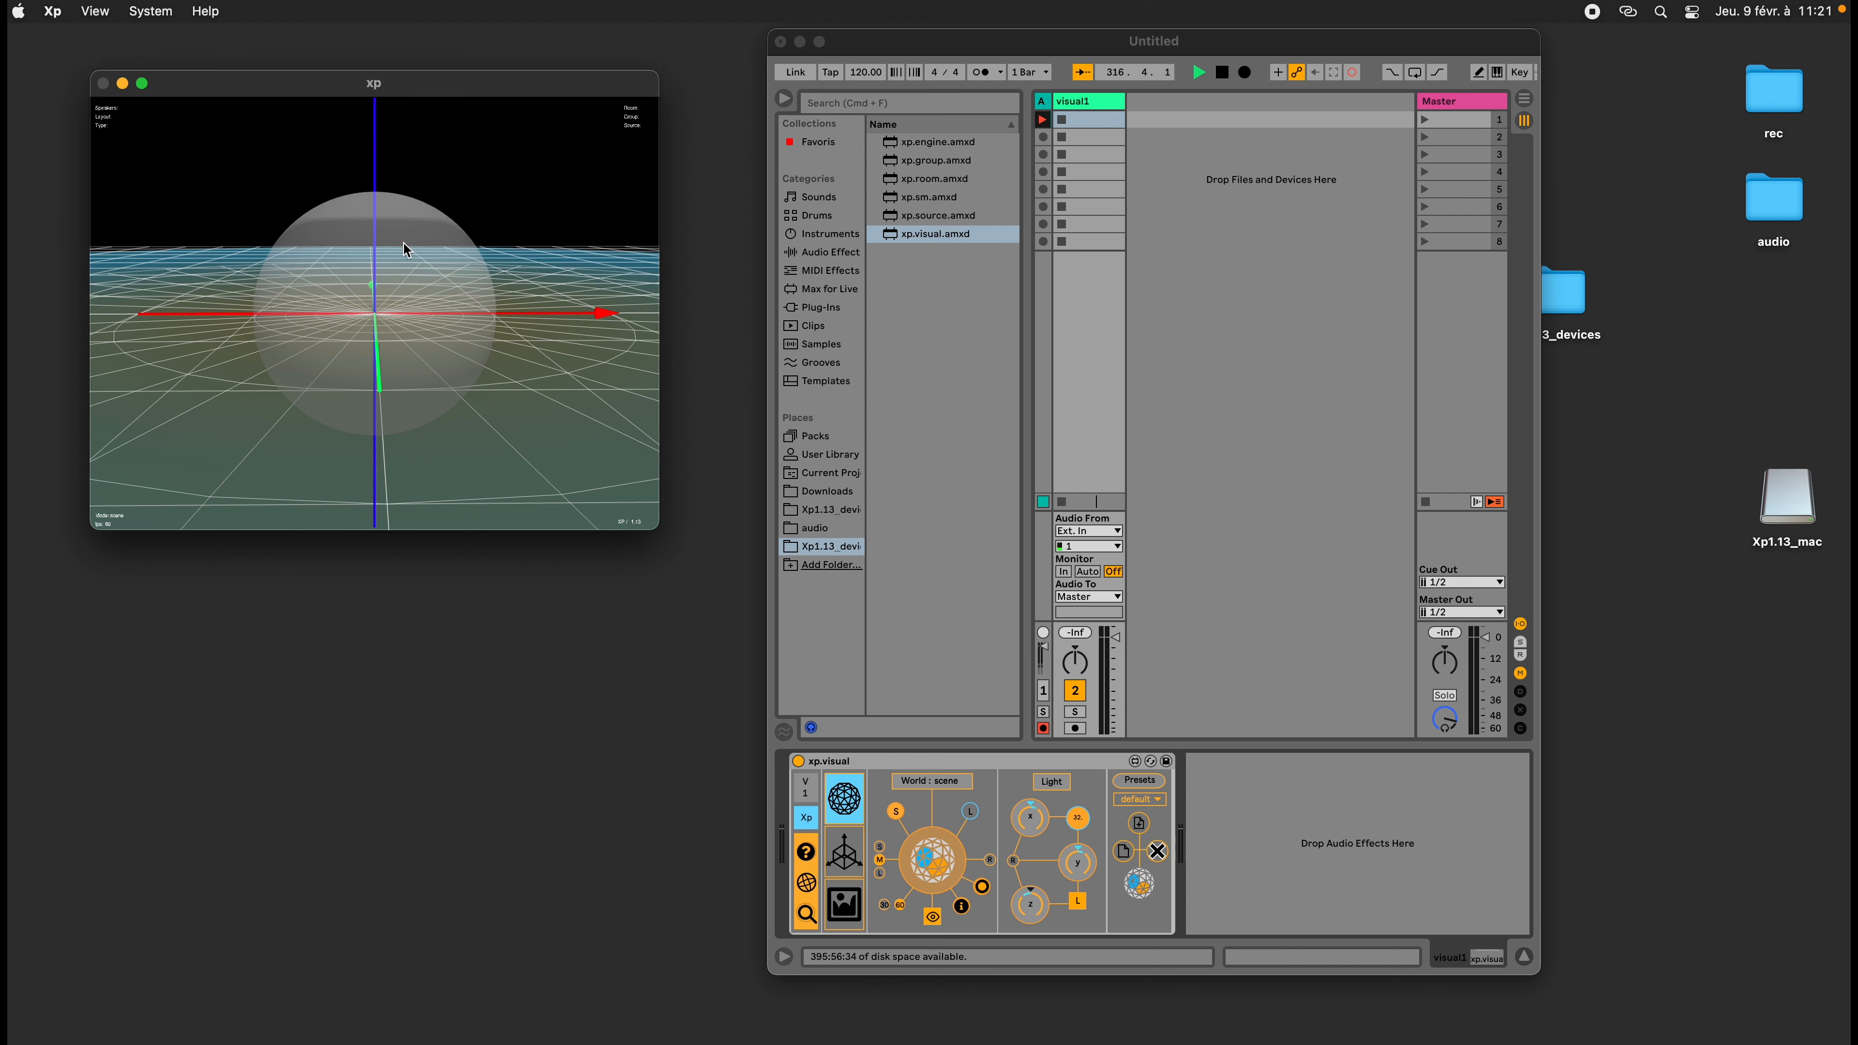
click(54, 8)
mouse_move(120, 6)
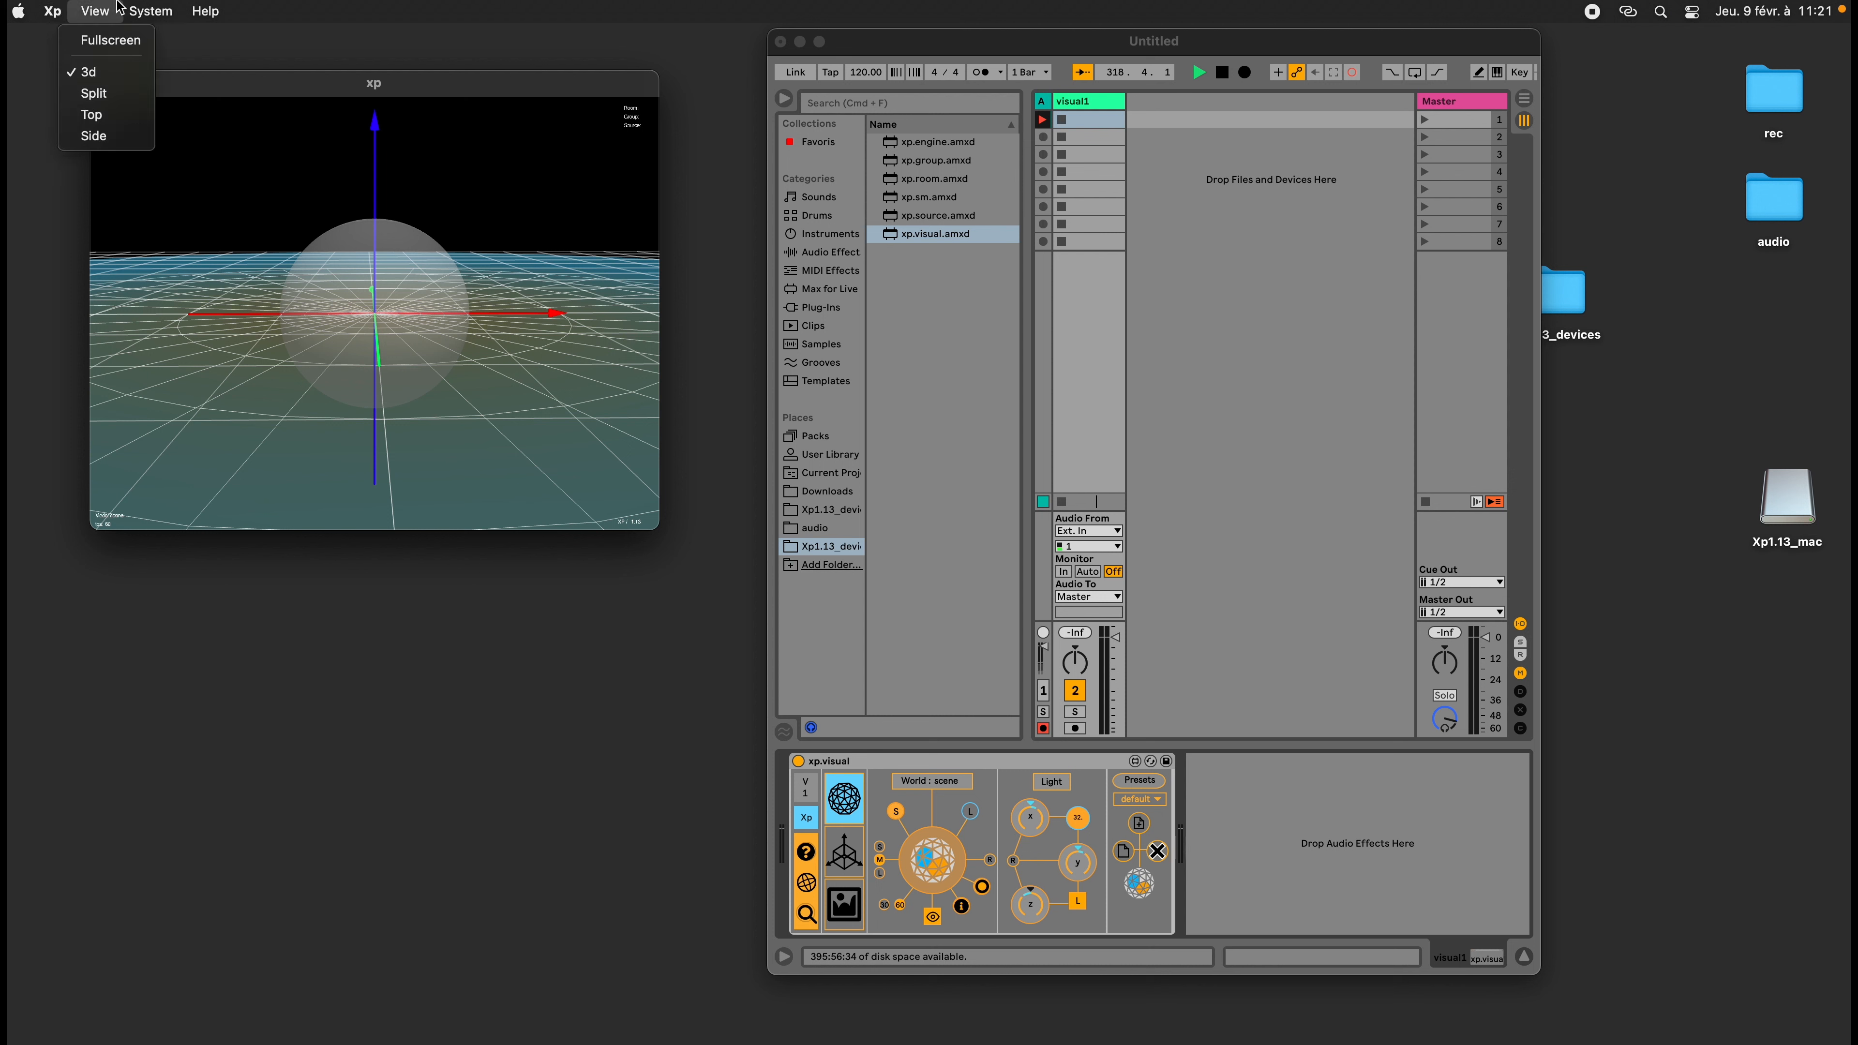
click(648, 88)
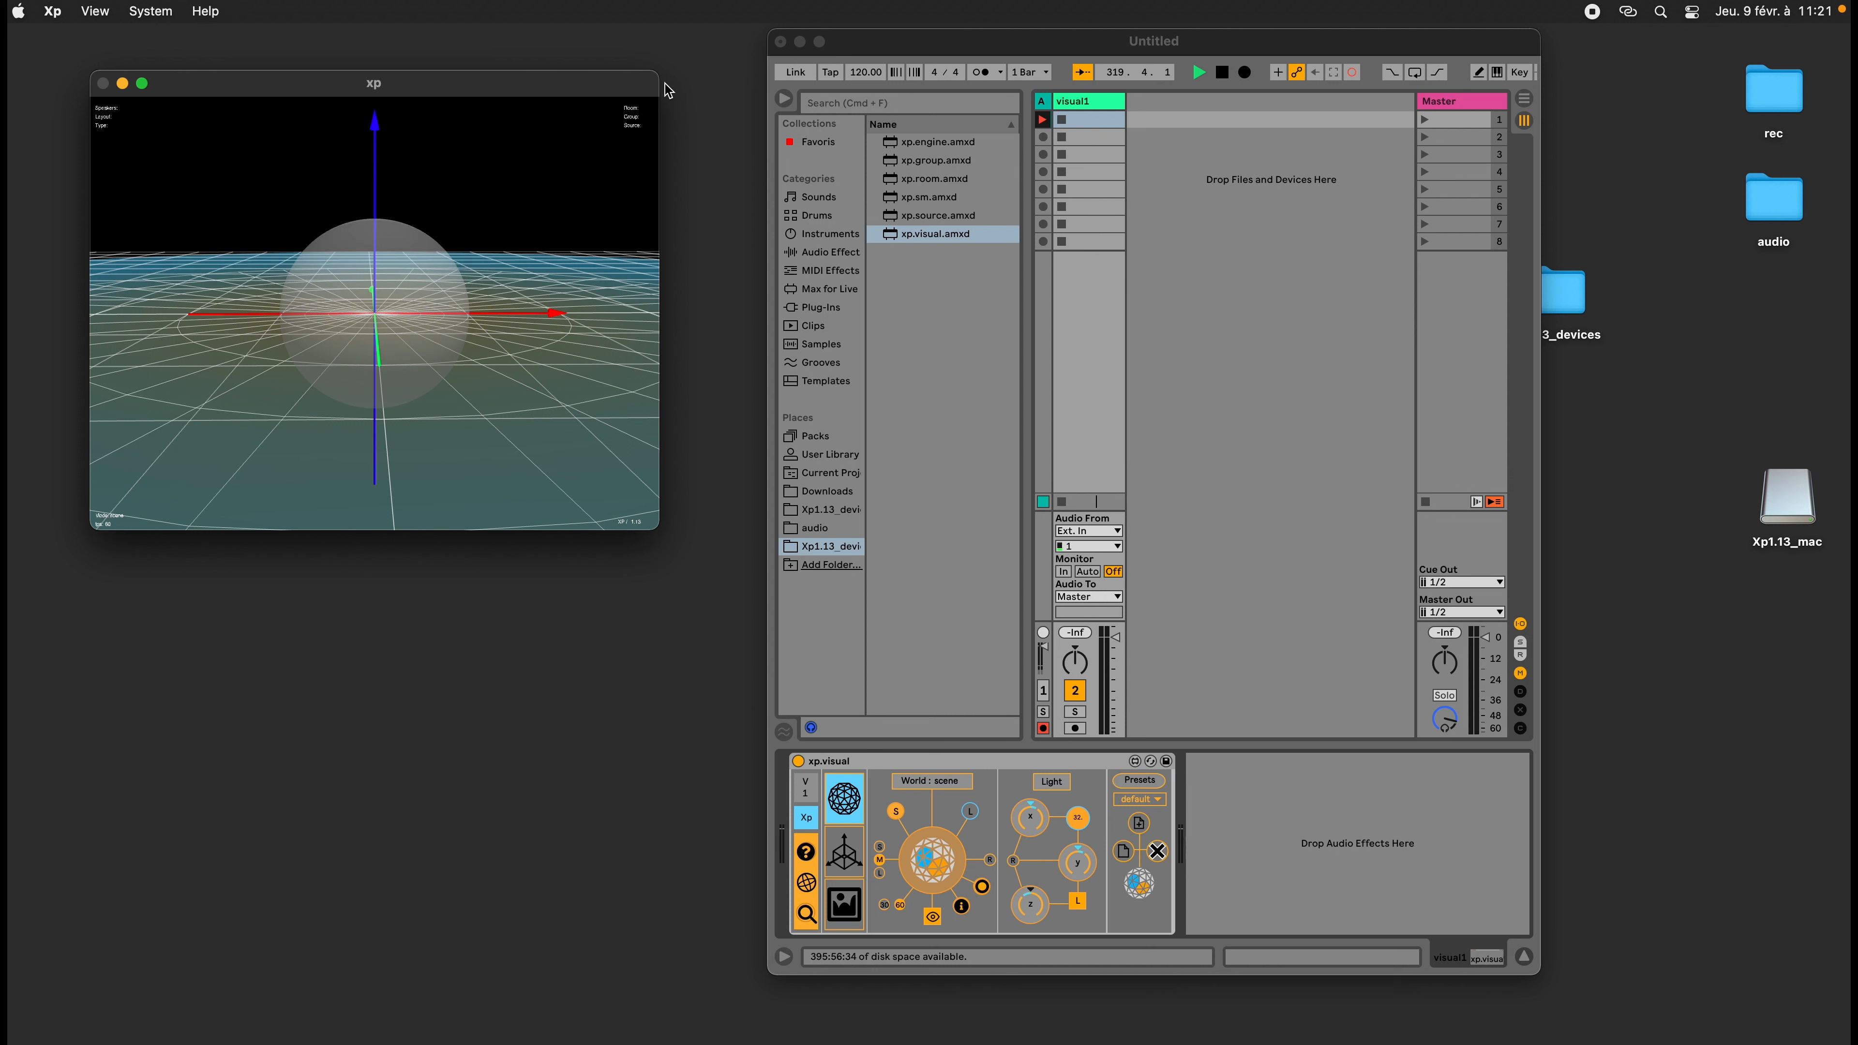
Load xp.engine.amxd onto a new audio track, allowing quarantine removal for all externals in the patcher, and widen the Live window
click(1103, 105)
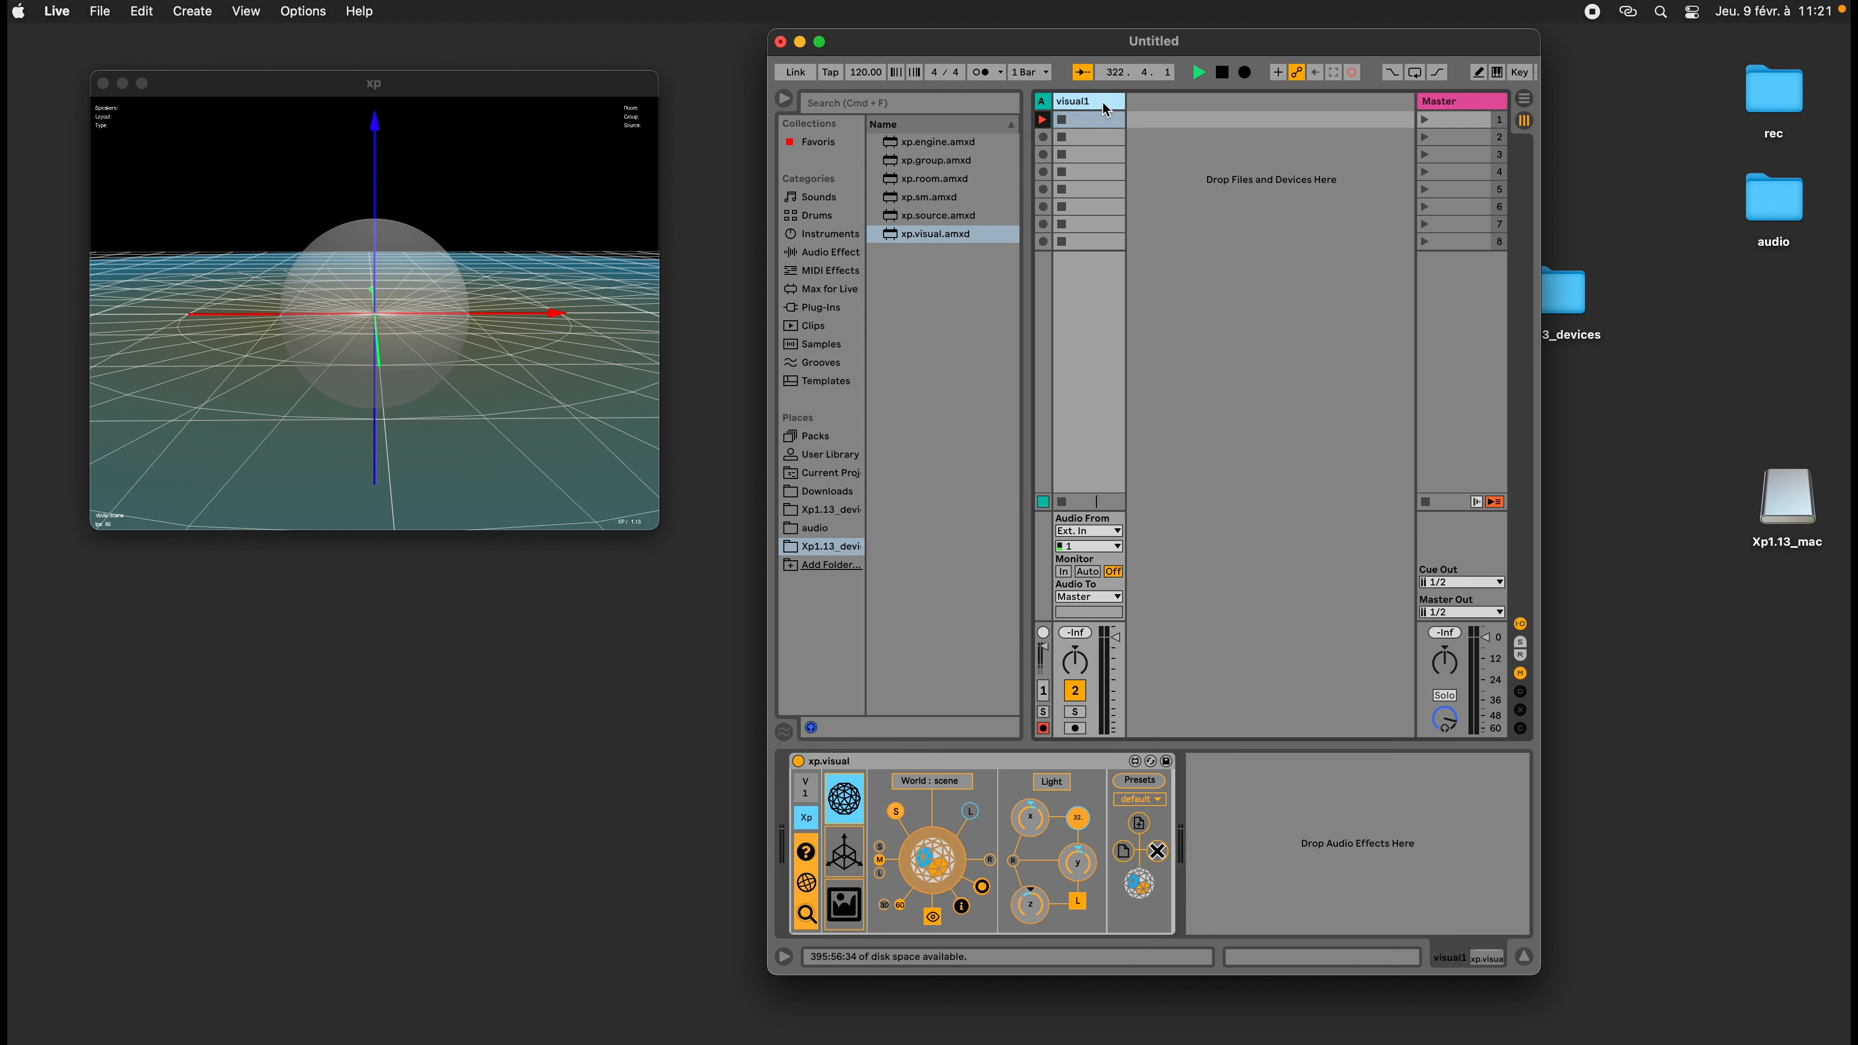
key(super+t)
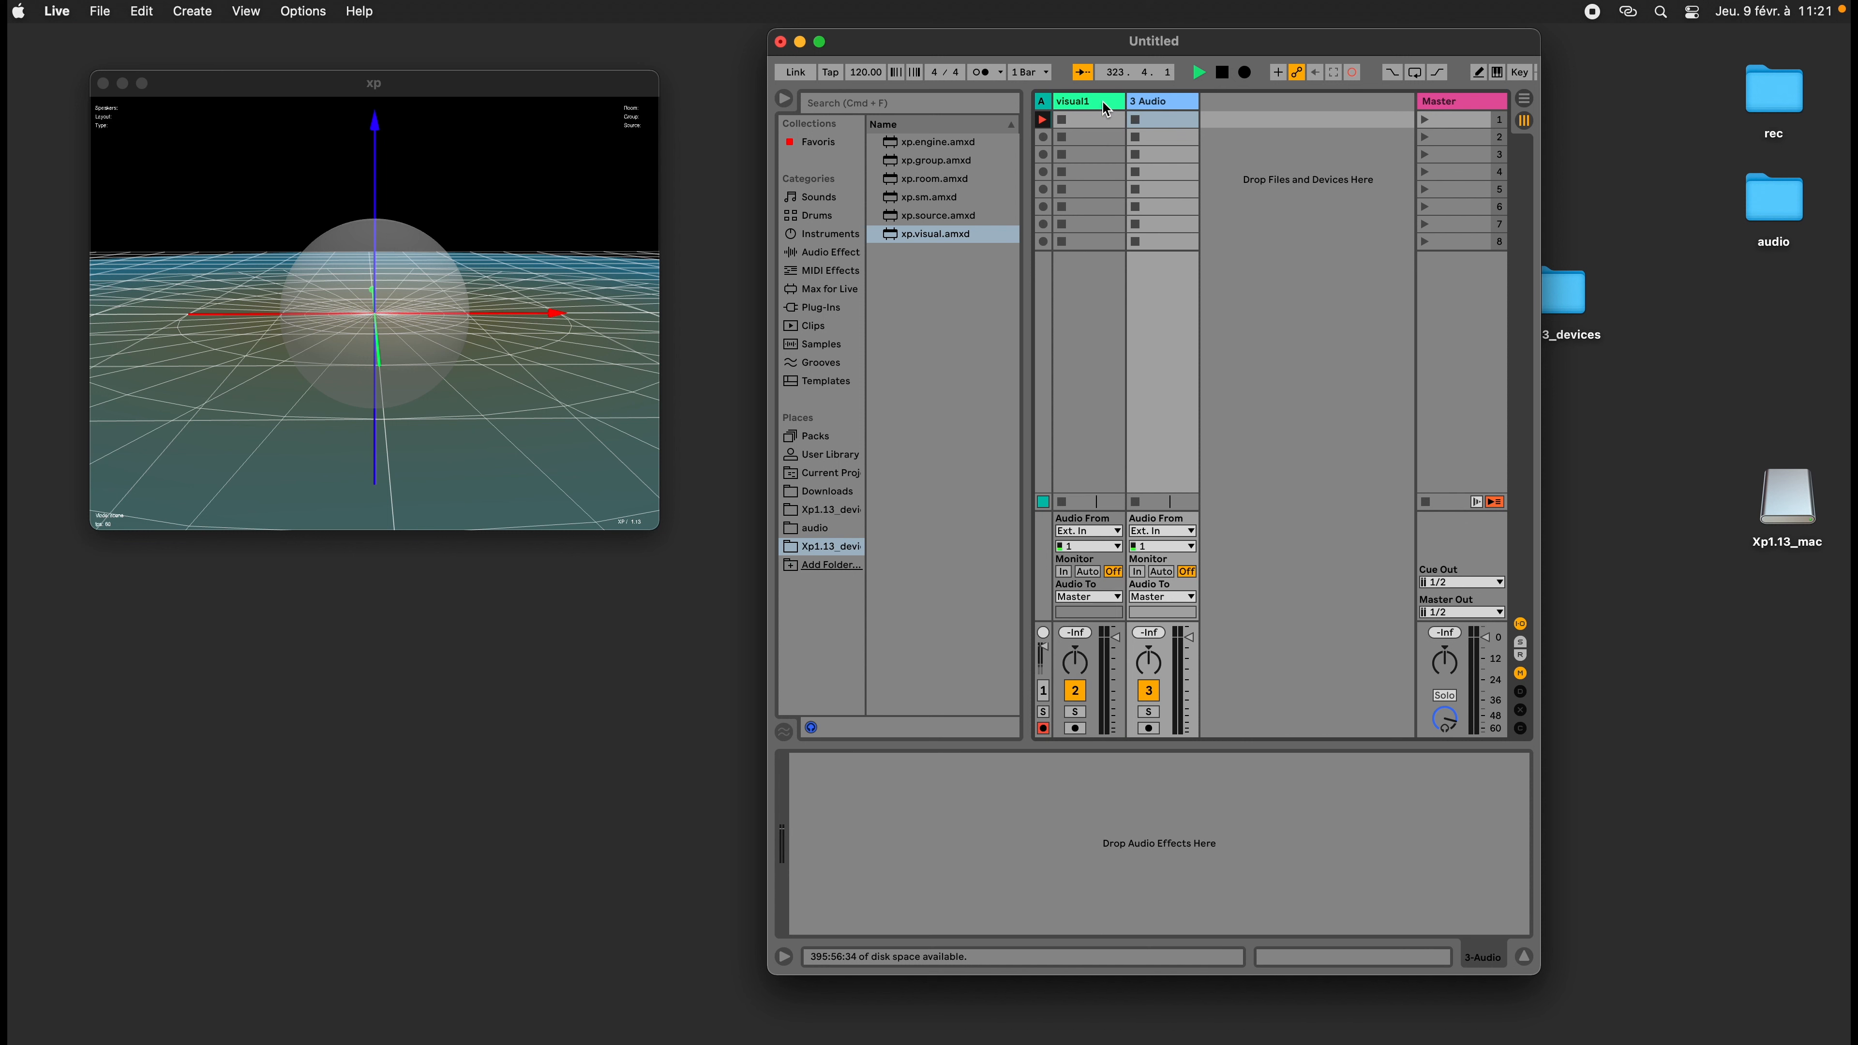
drag(936, 142, 1178, 145)
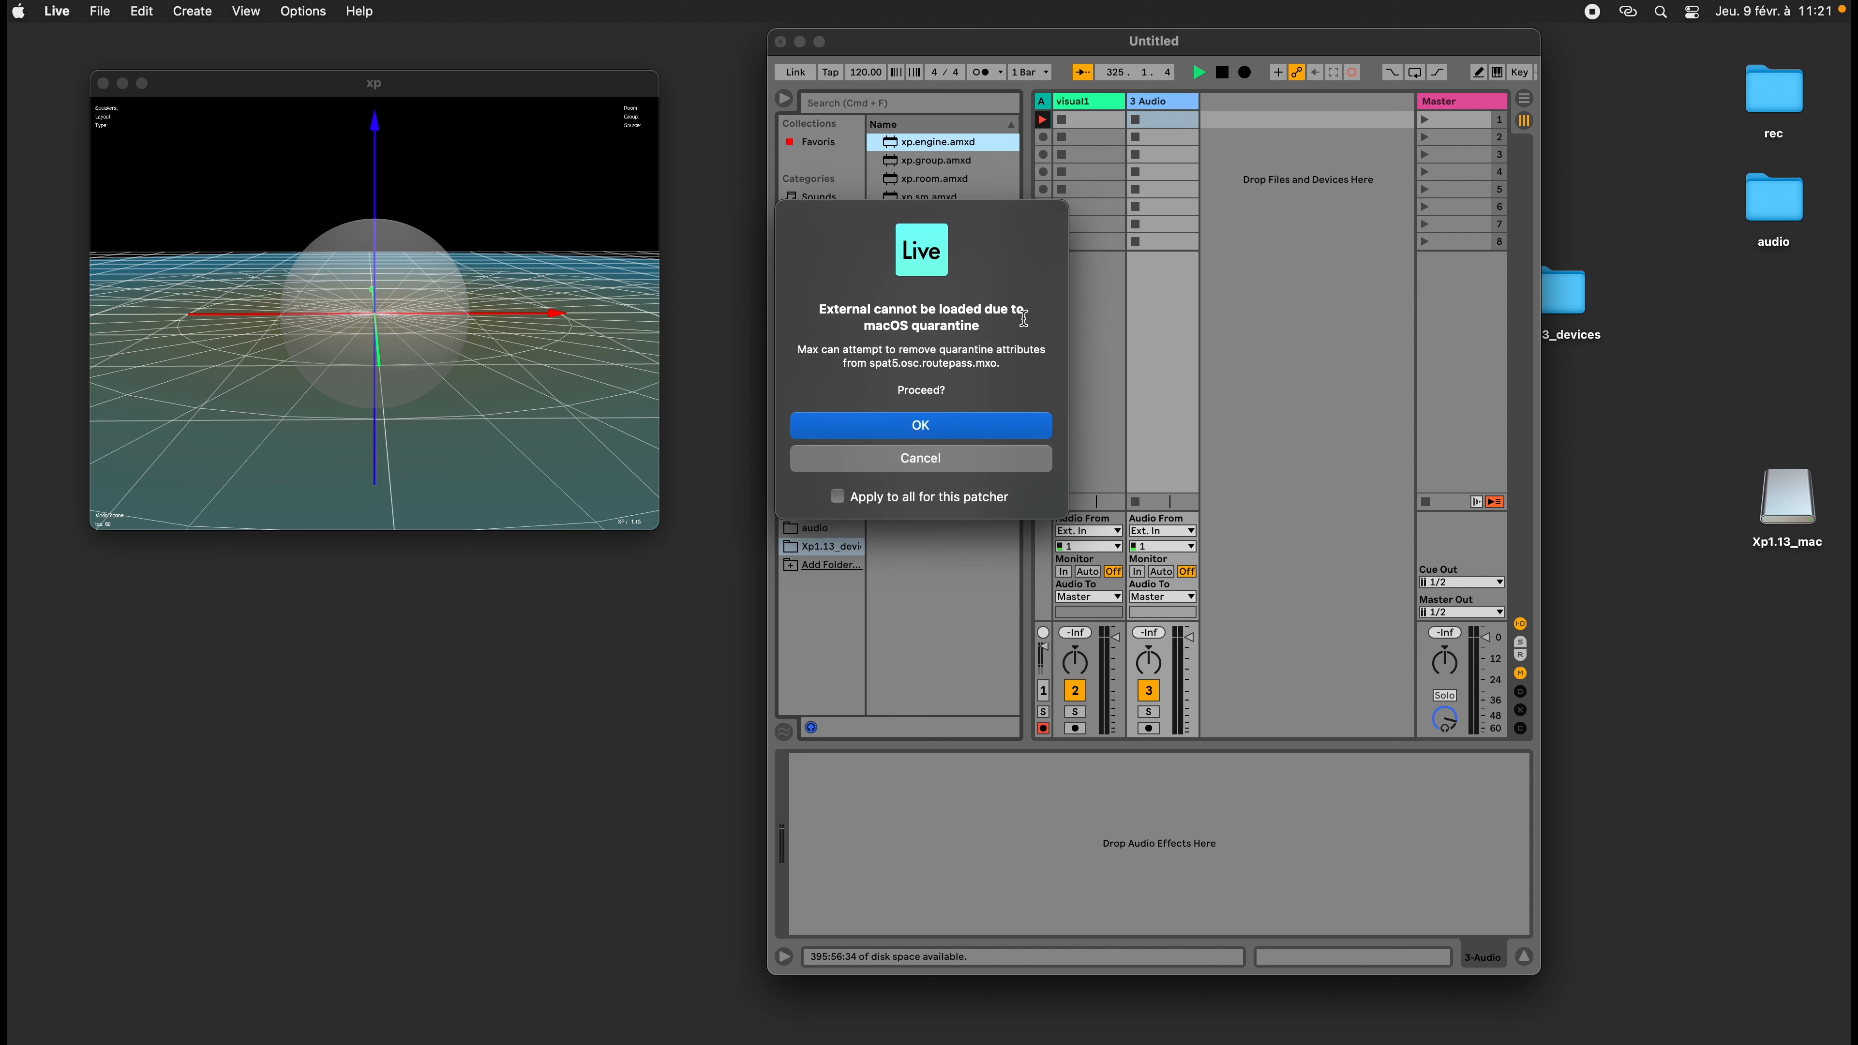
click(856, 498)
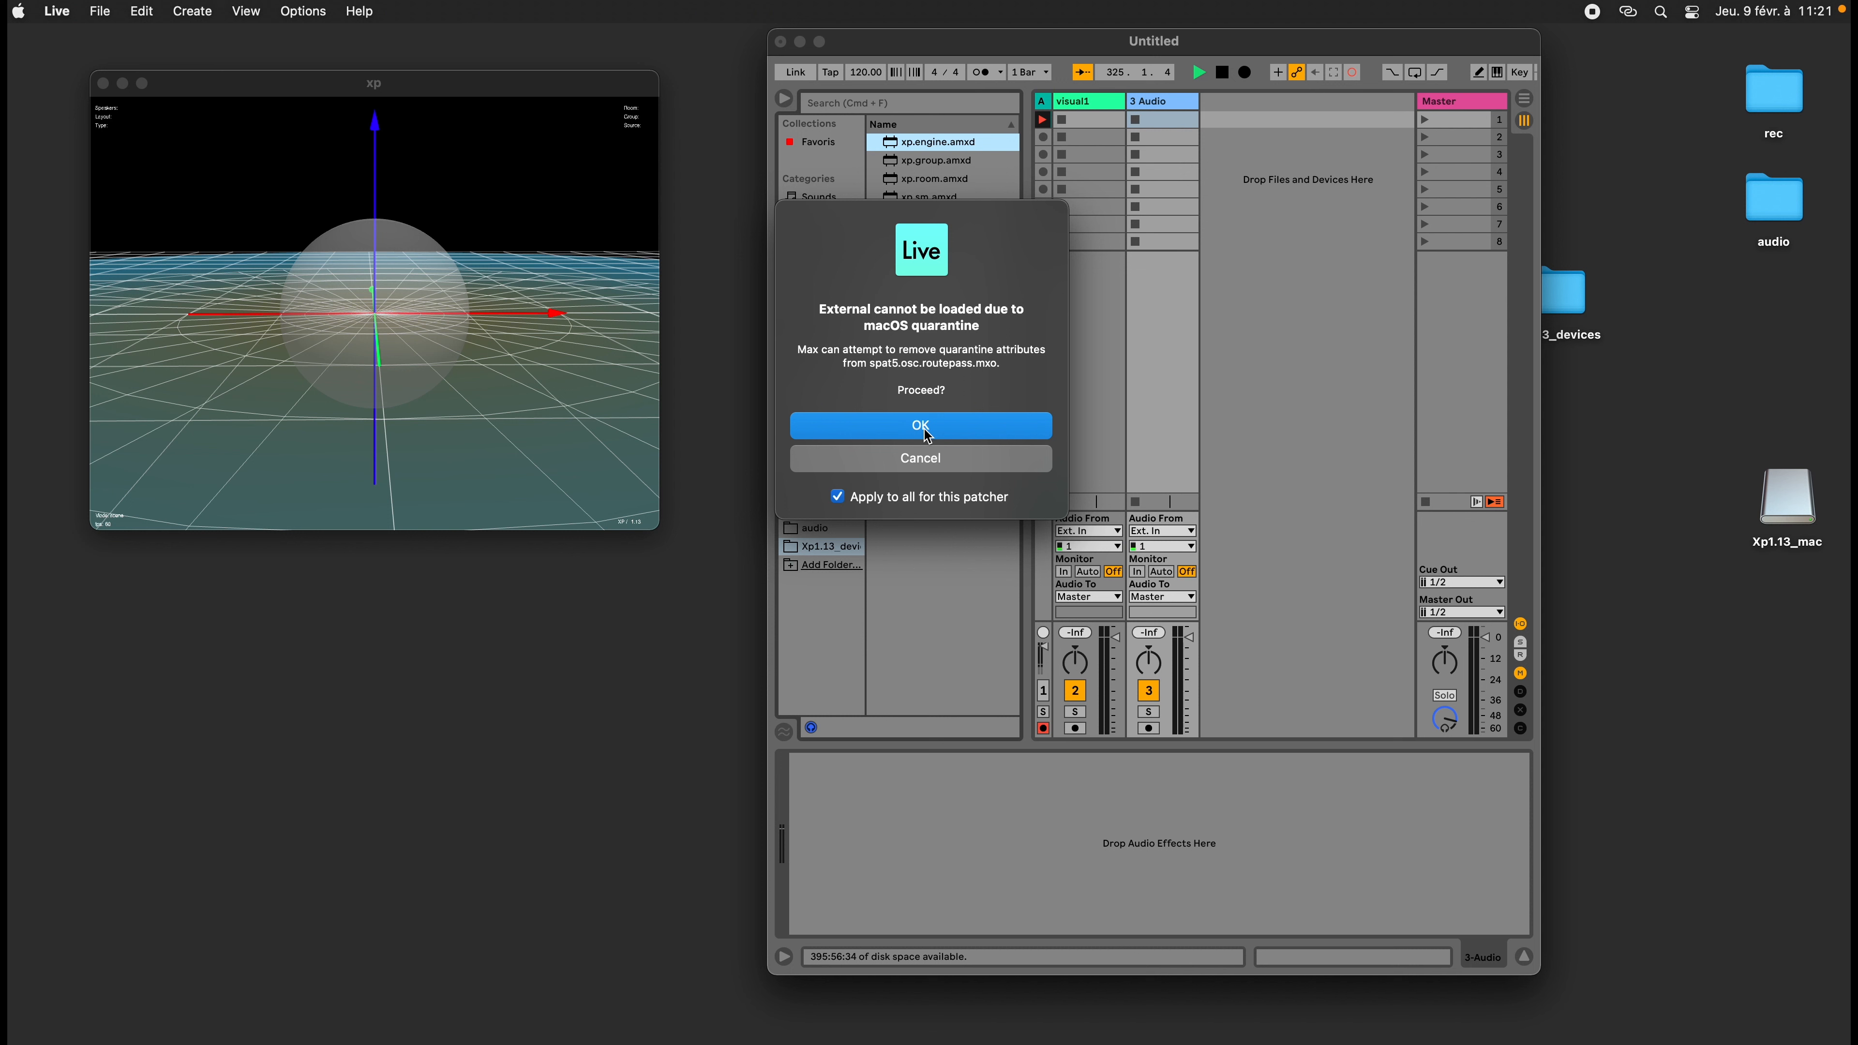
click(923, 425)
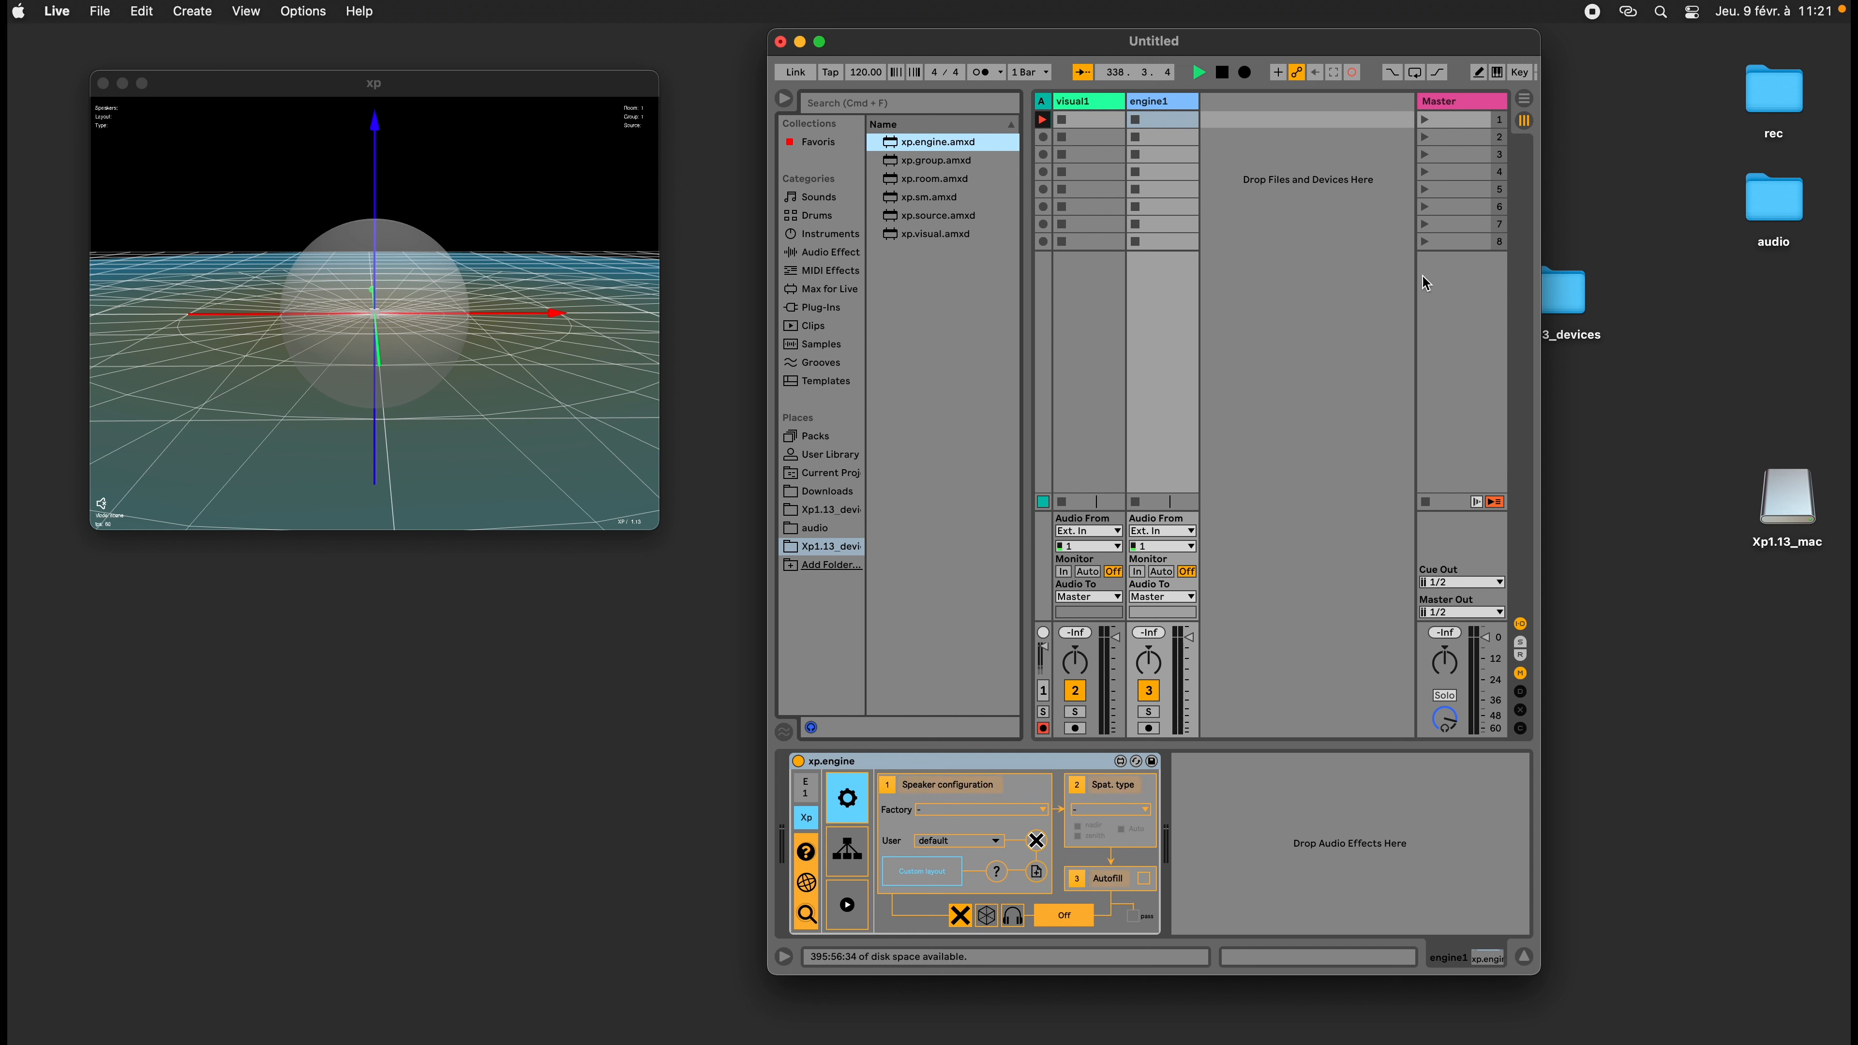
drag(1540, 317, 1693, 312)
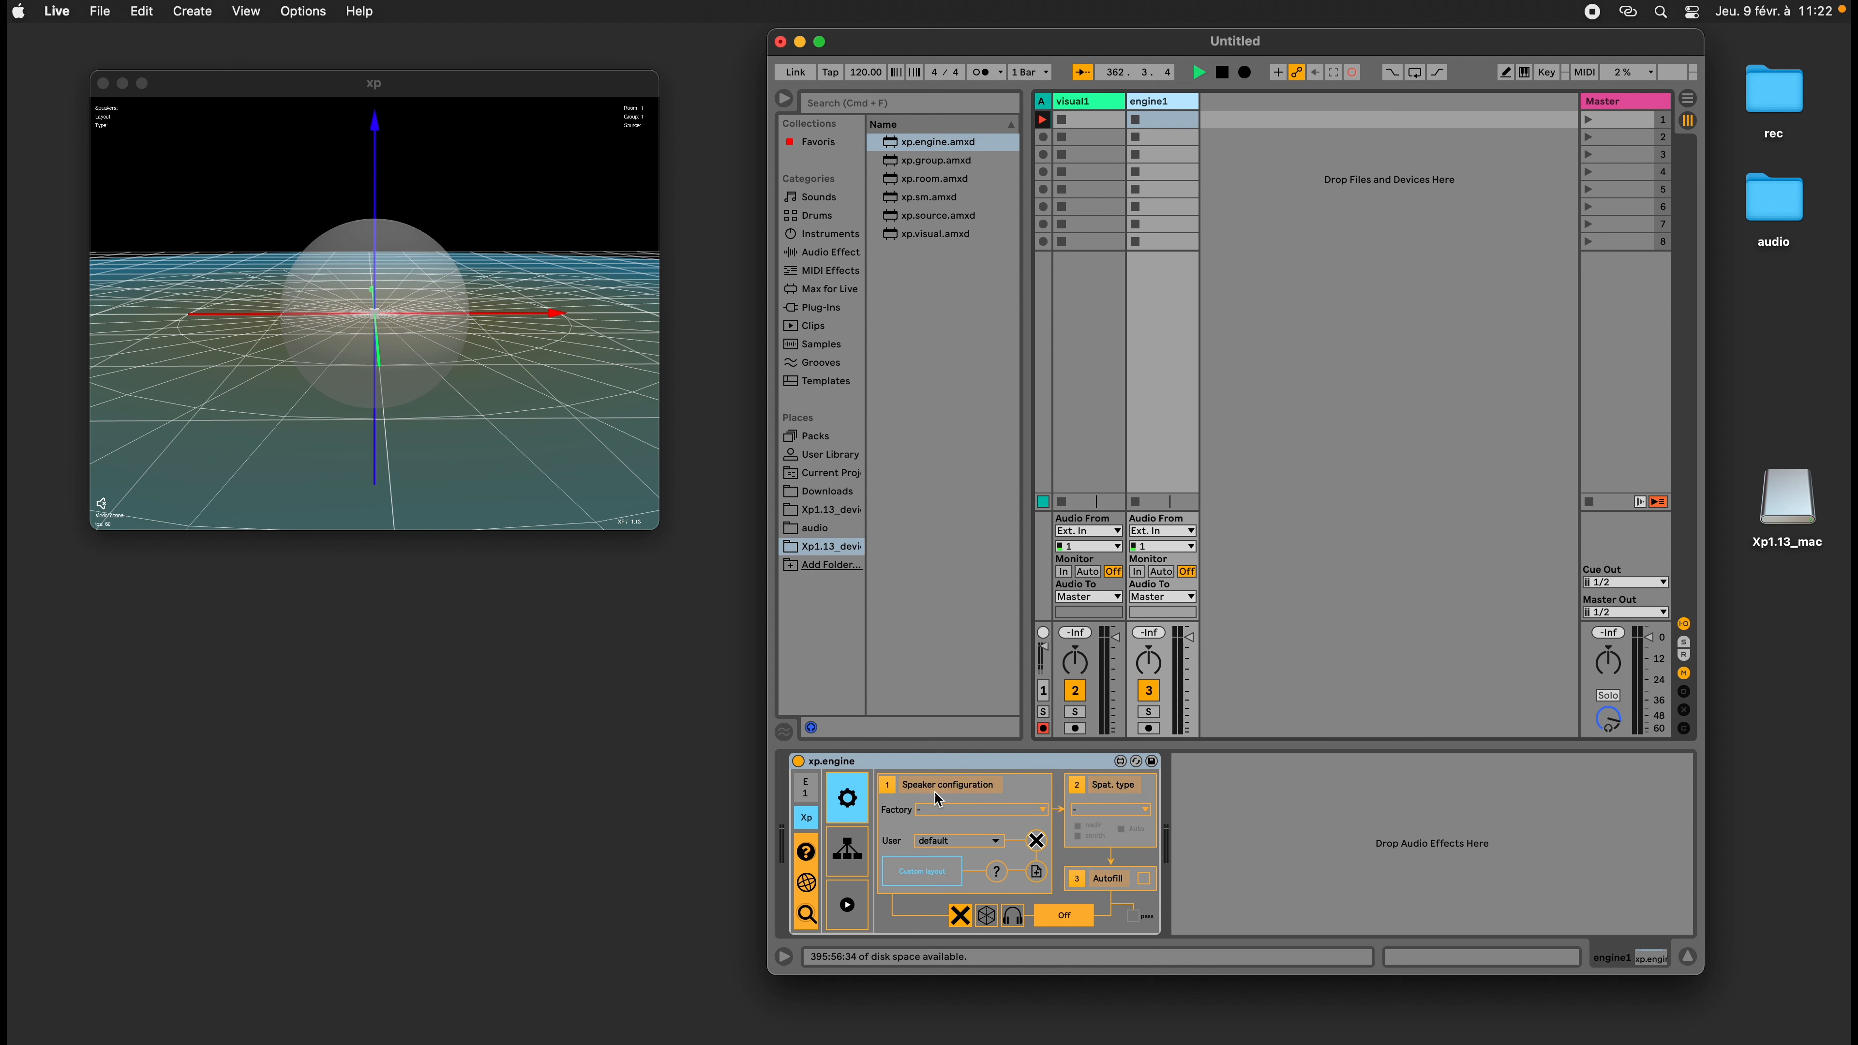
Look through the factory speaker configurations and try the satosphere montreal layout
click(950, 812)
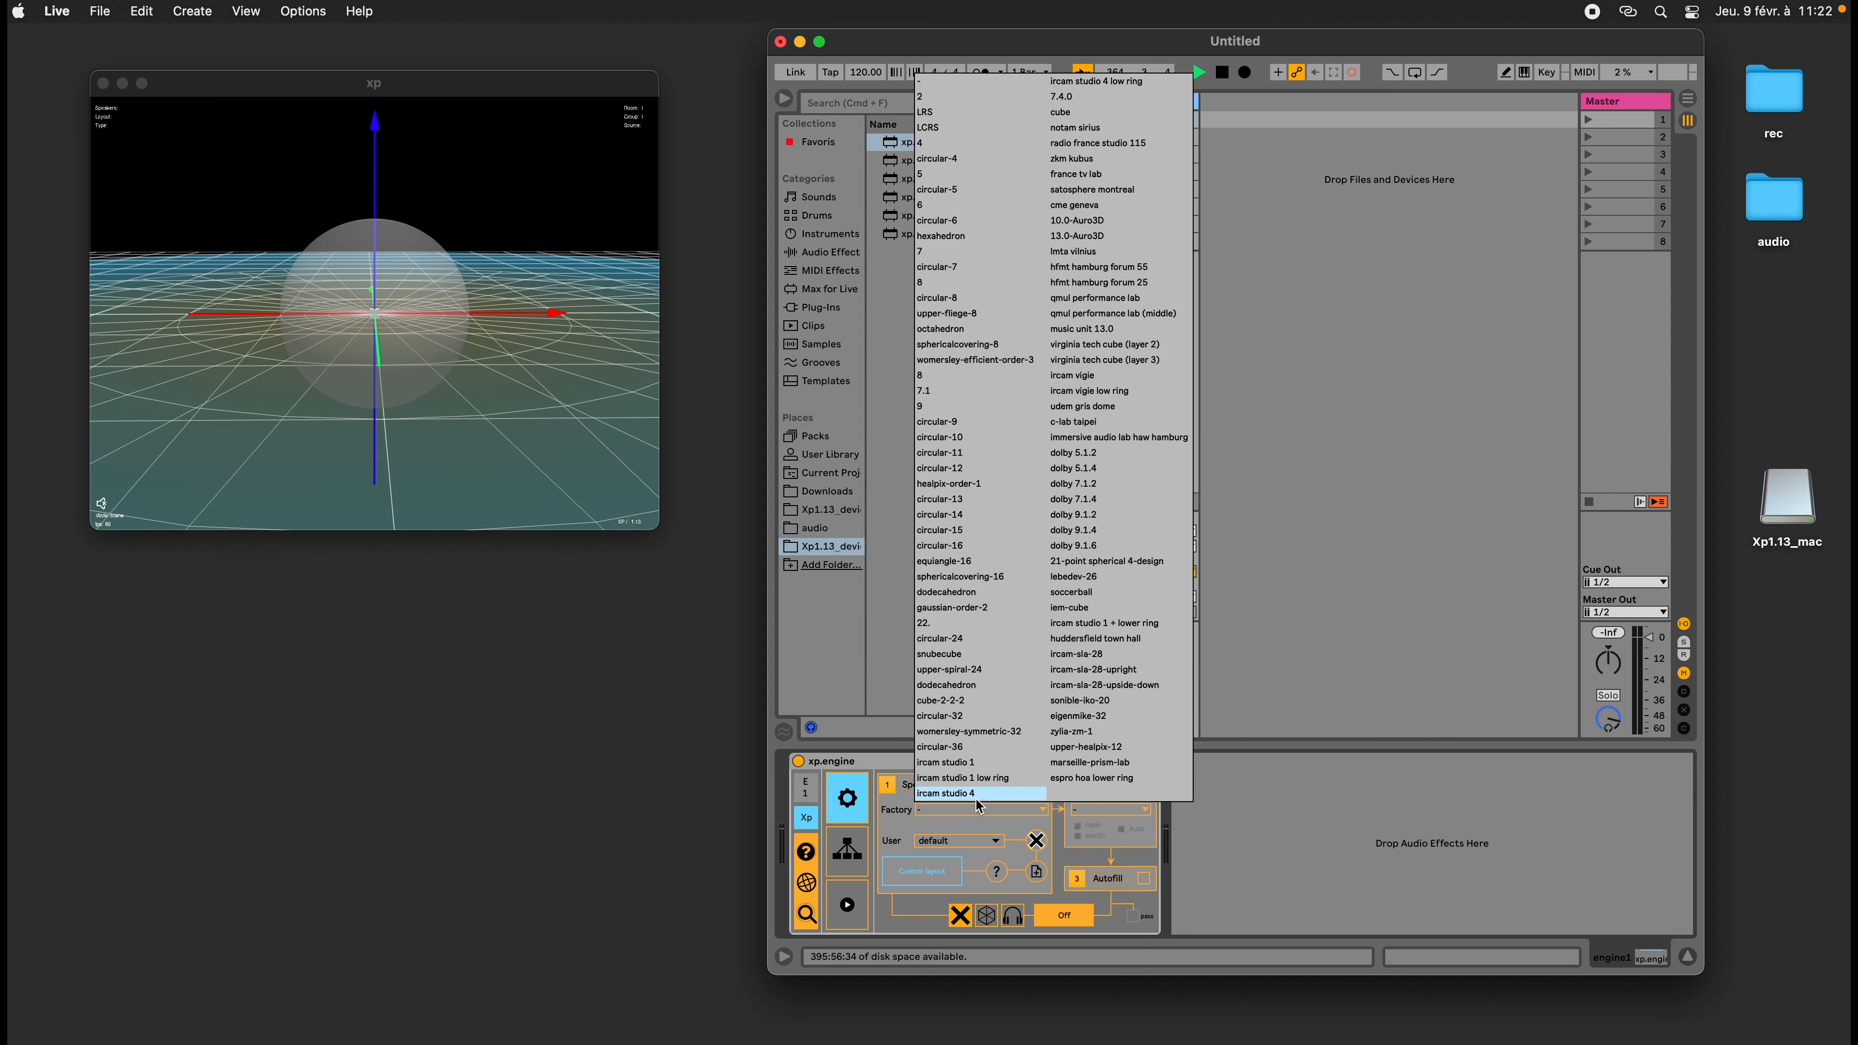
click(1432, 549)
click(980, 807)
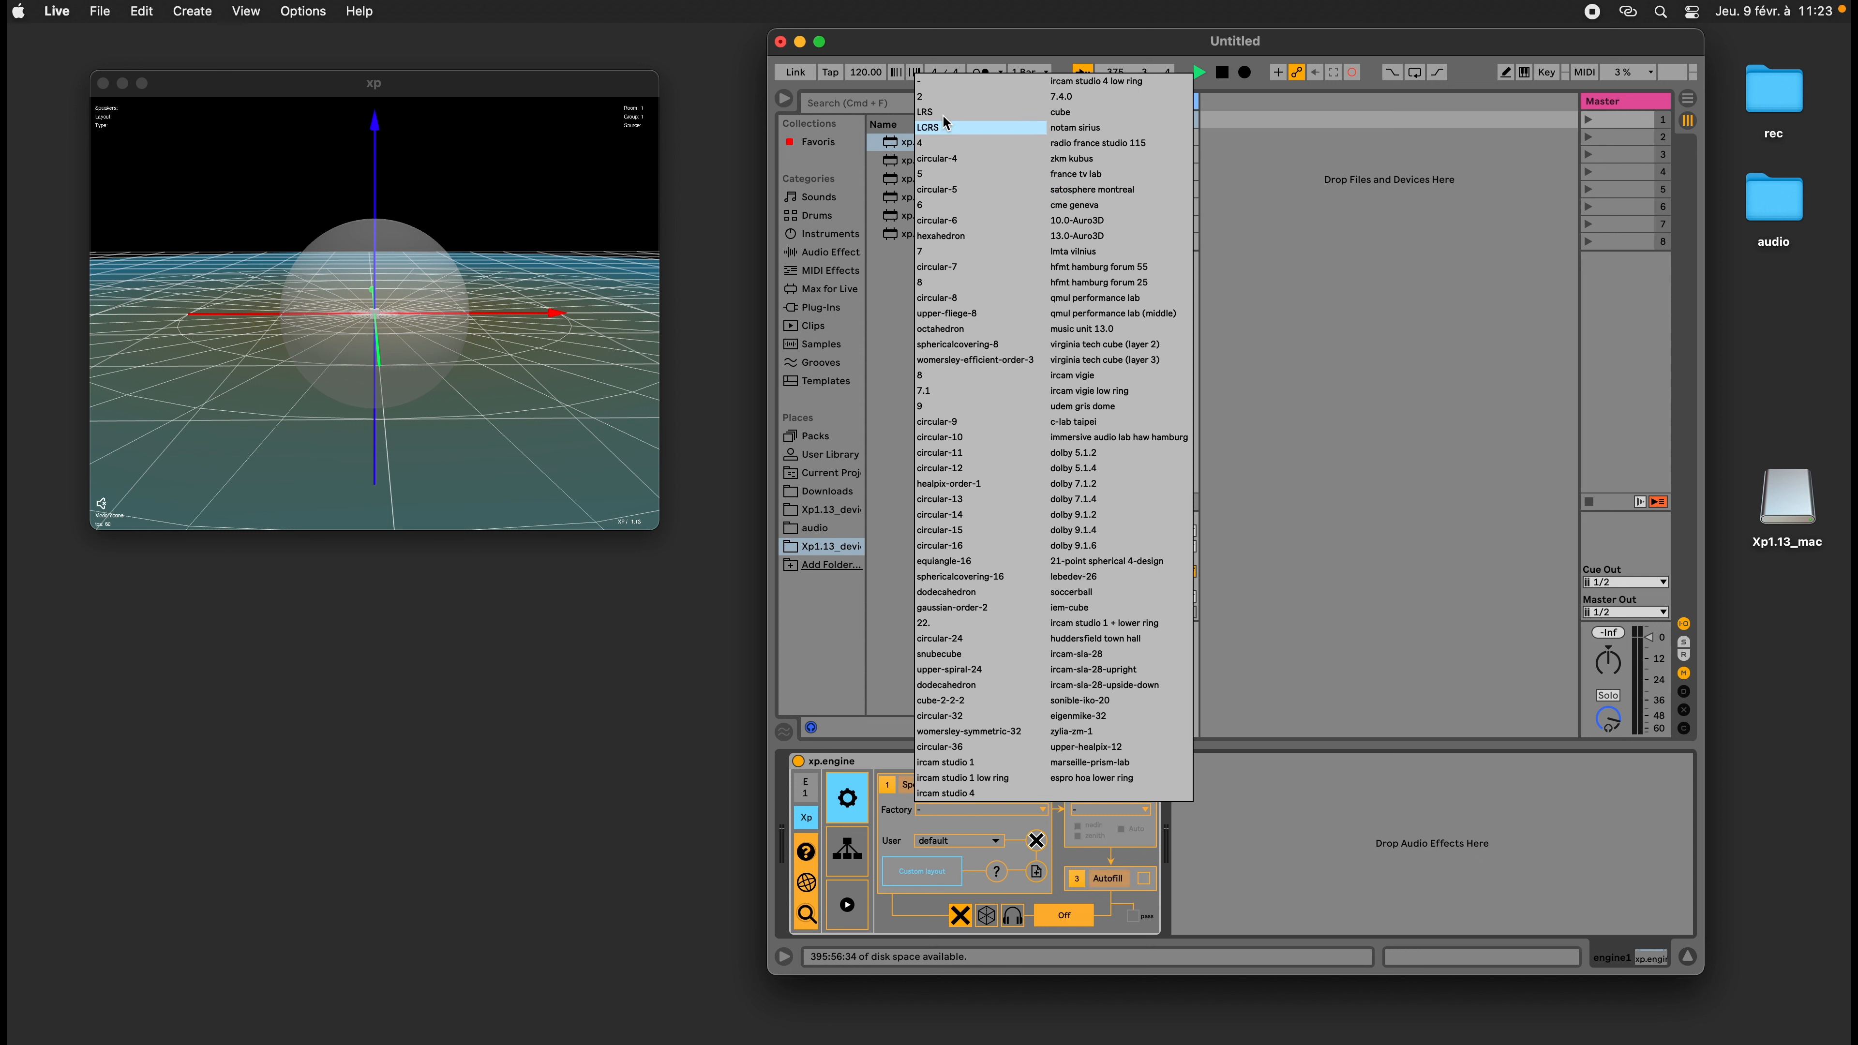
click(1092, 189)
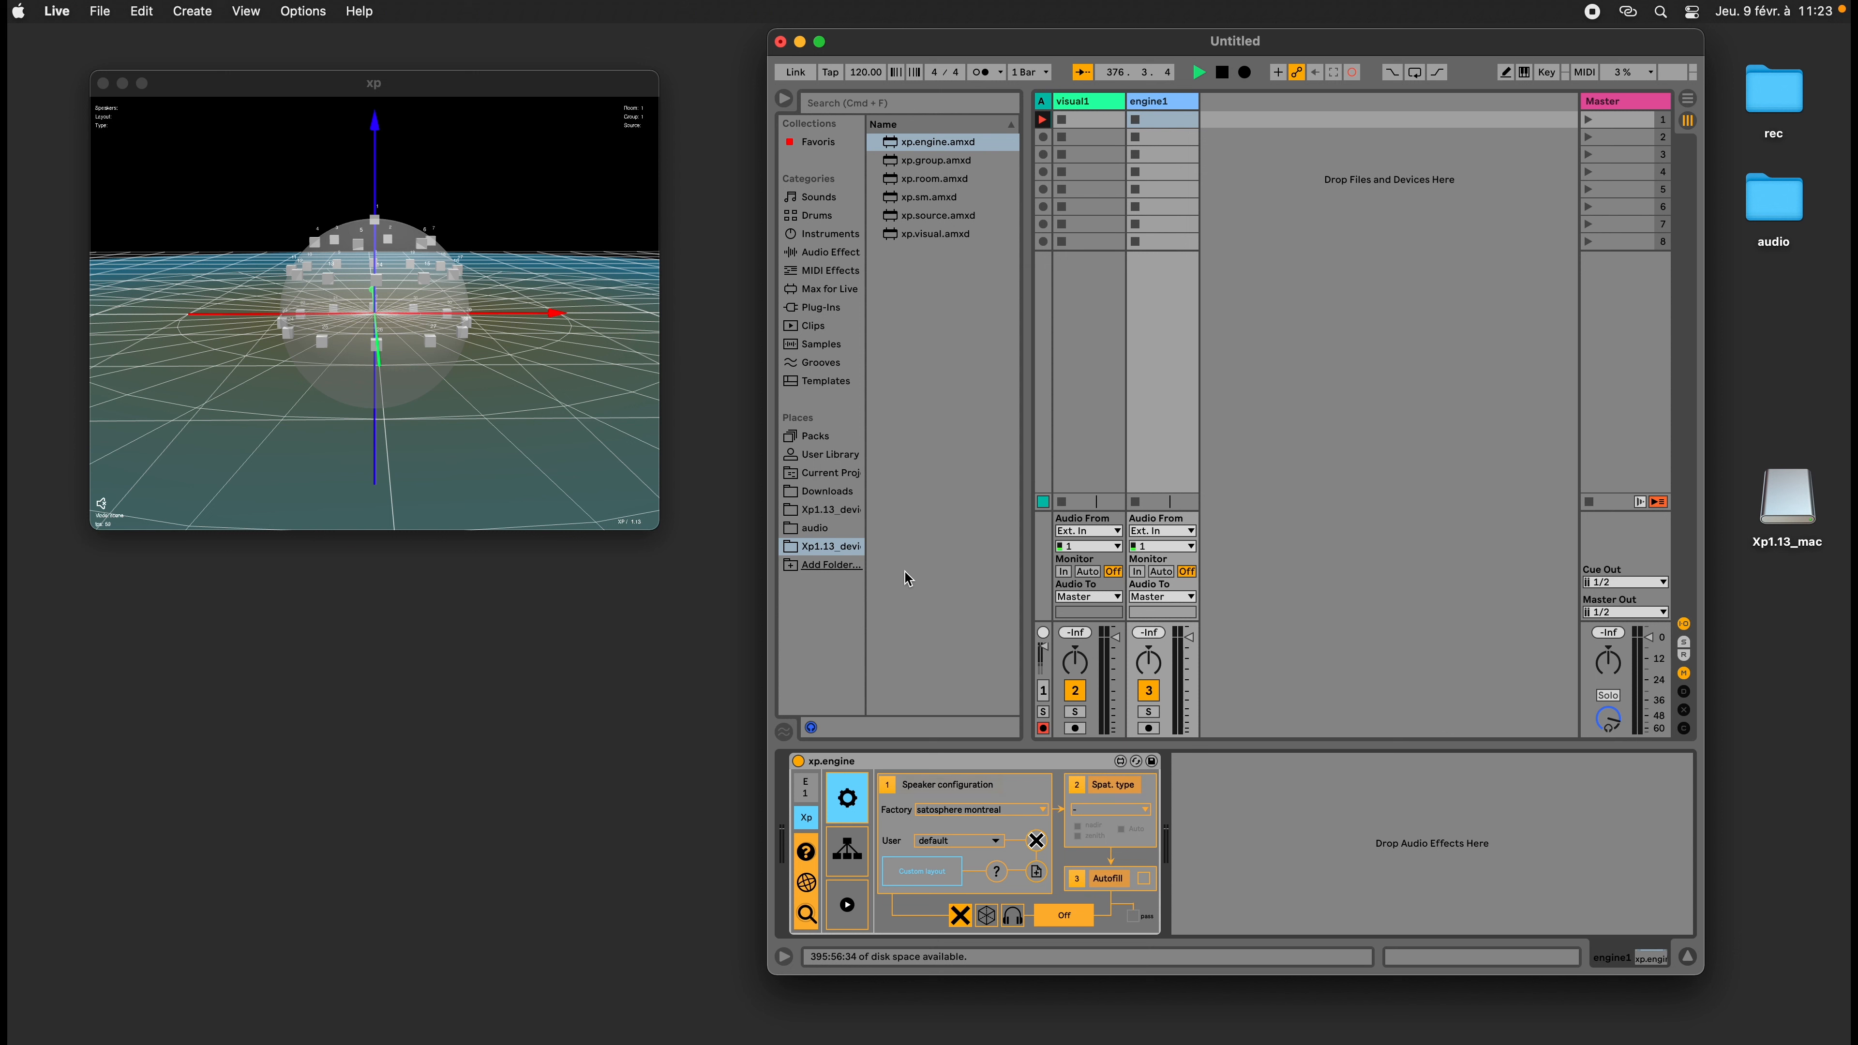
Set the factory speaker configuration to 4 and inspect the speaker positions around the sphere in the xp window
click(1004, 809)
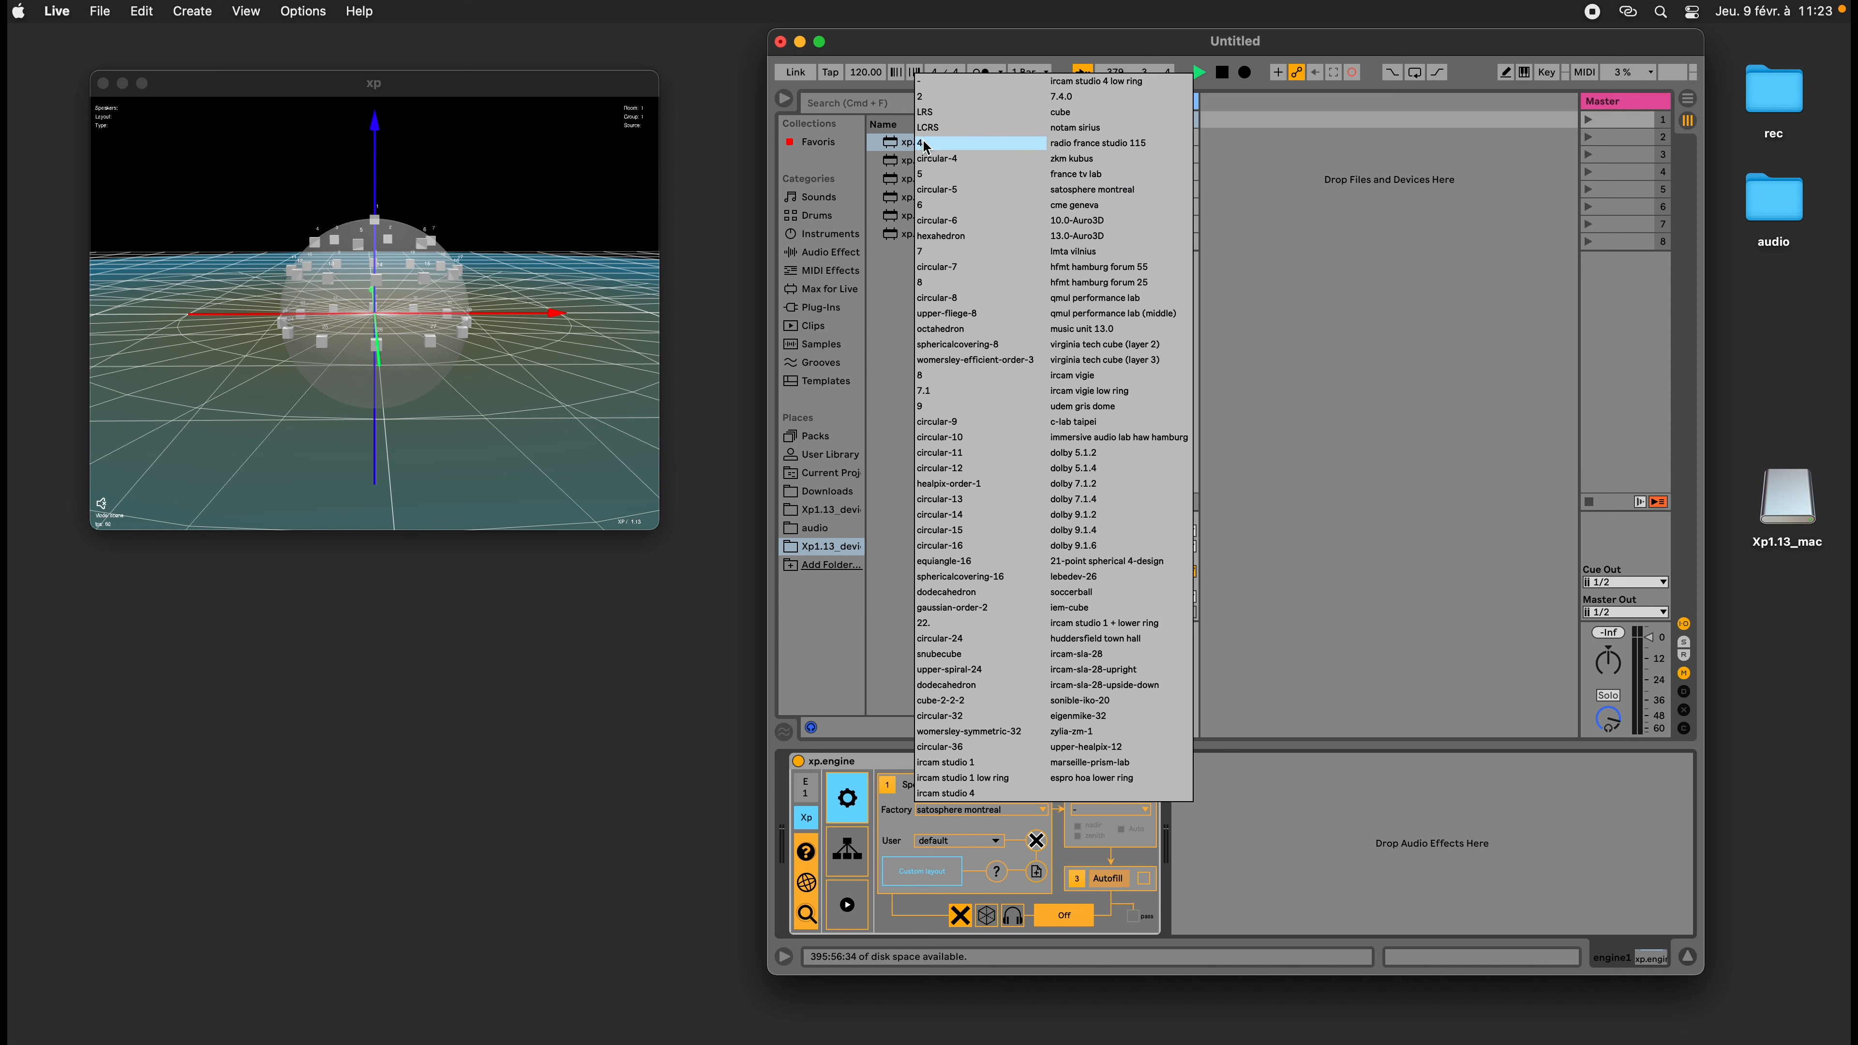
click(951, 143)
click(503, 411)
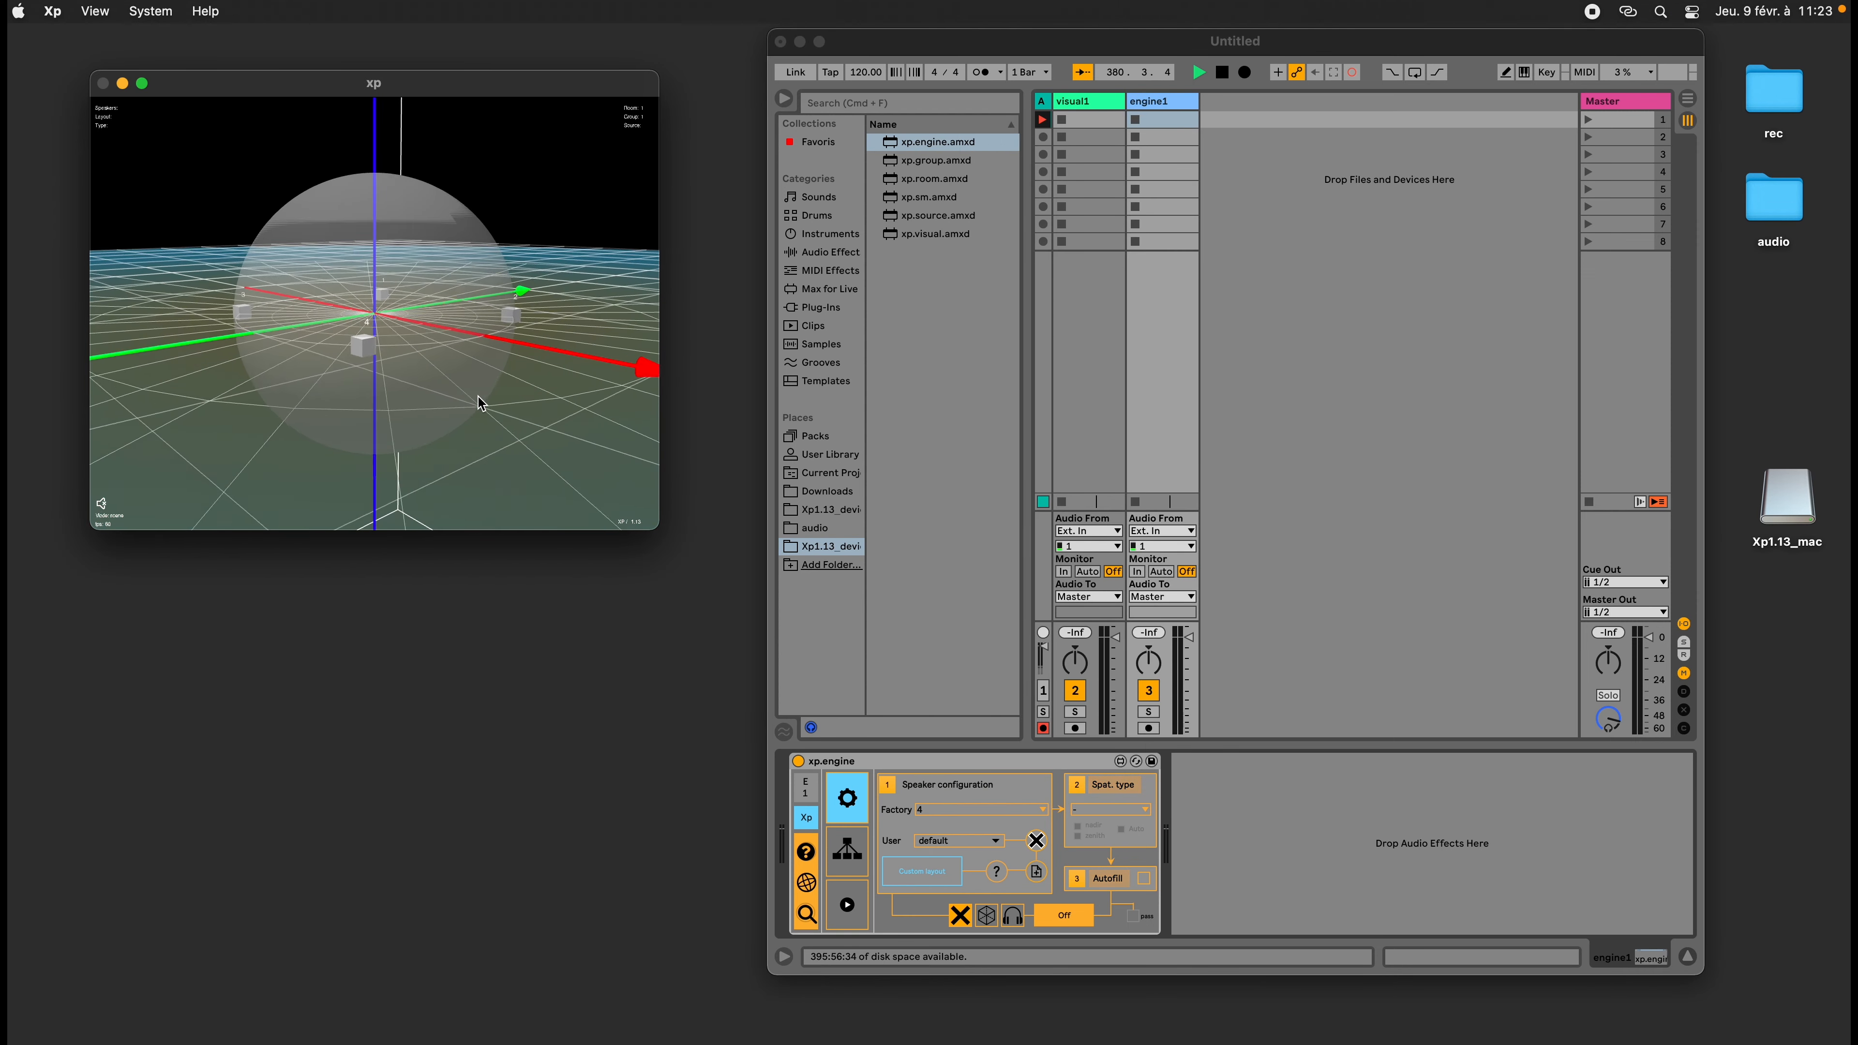
scroll(511, 394, up, 1)
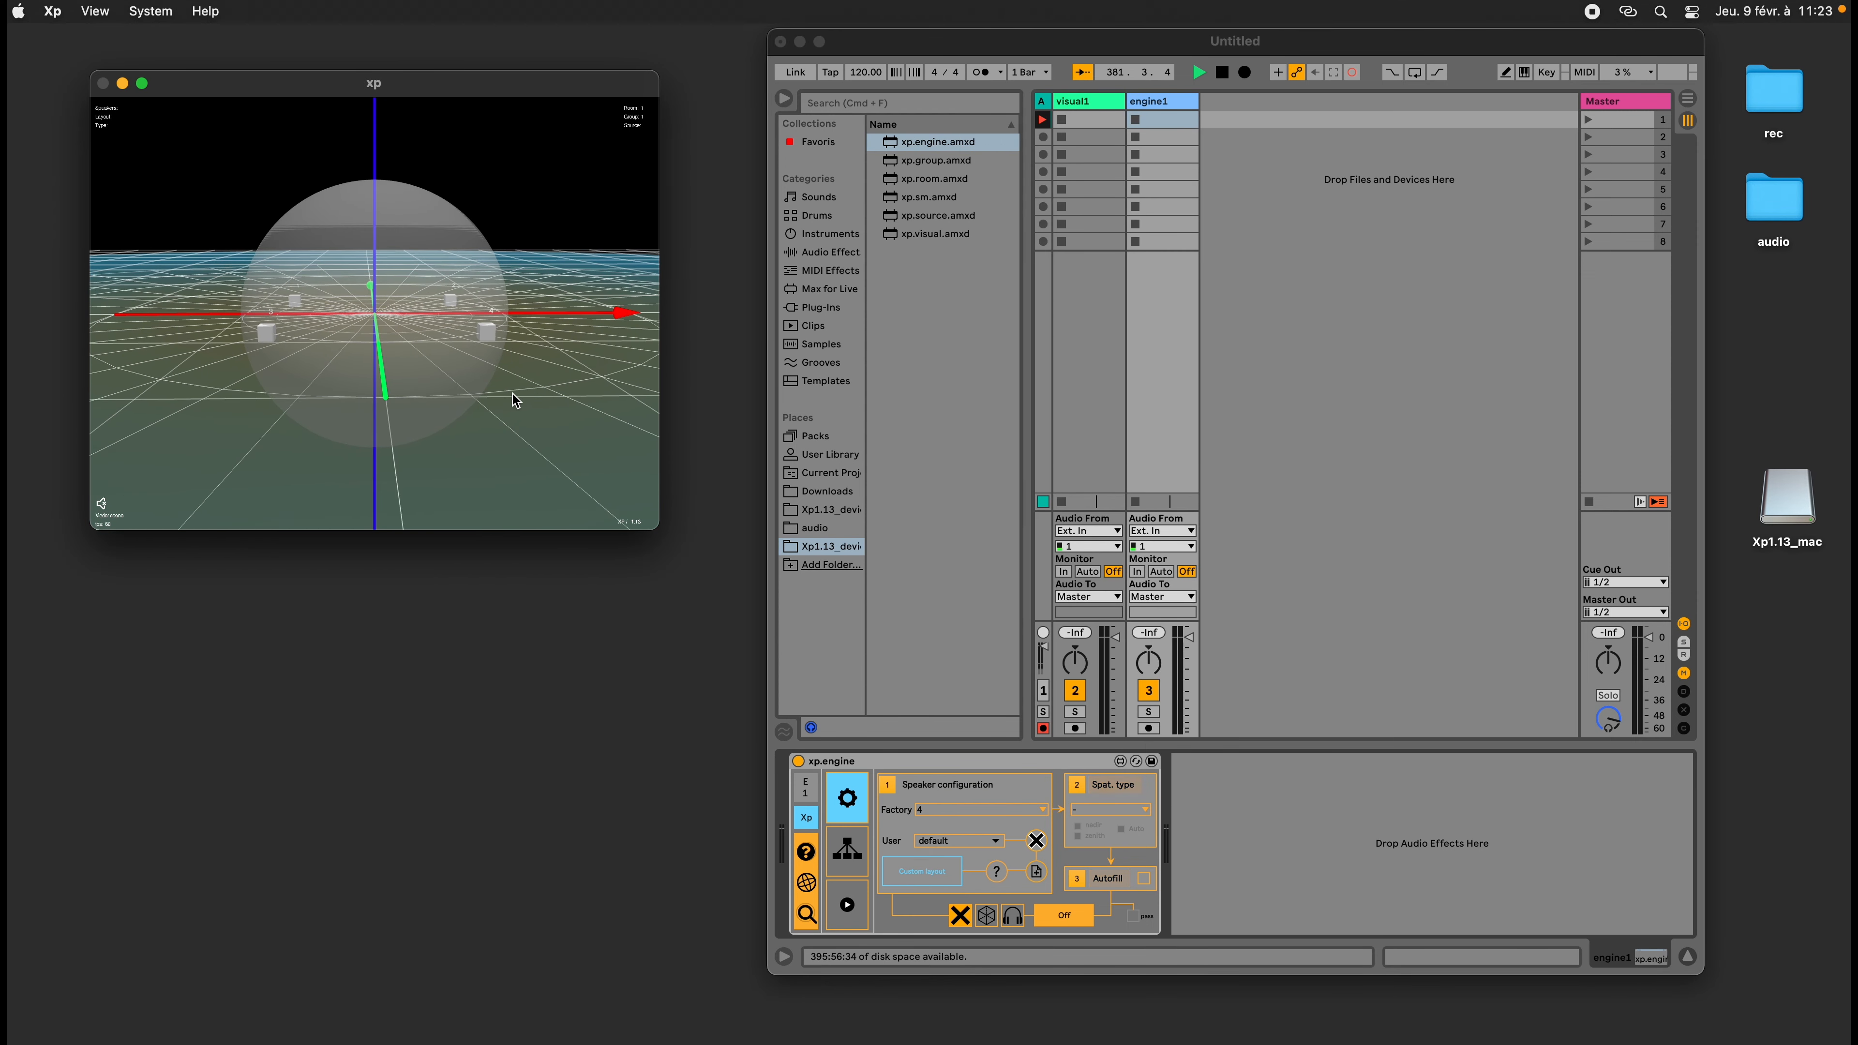
scroll(511, 394, down, 2)
mouse_move(511, 394)
mouse_down()
mouse_move(534, 388)
mouse_move(516, 391)
mouse_up()
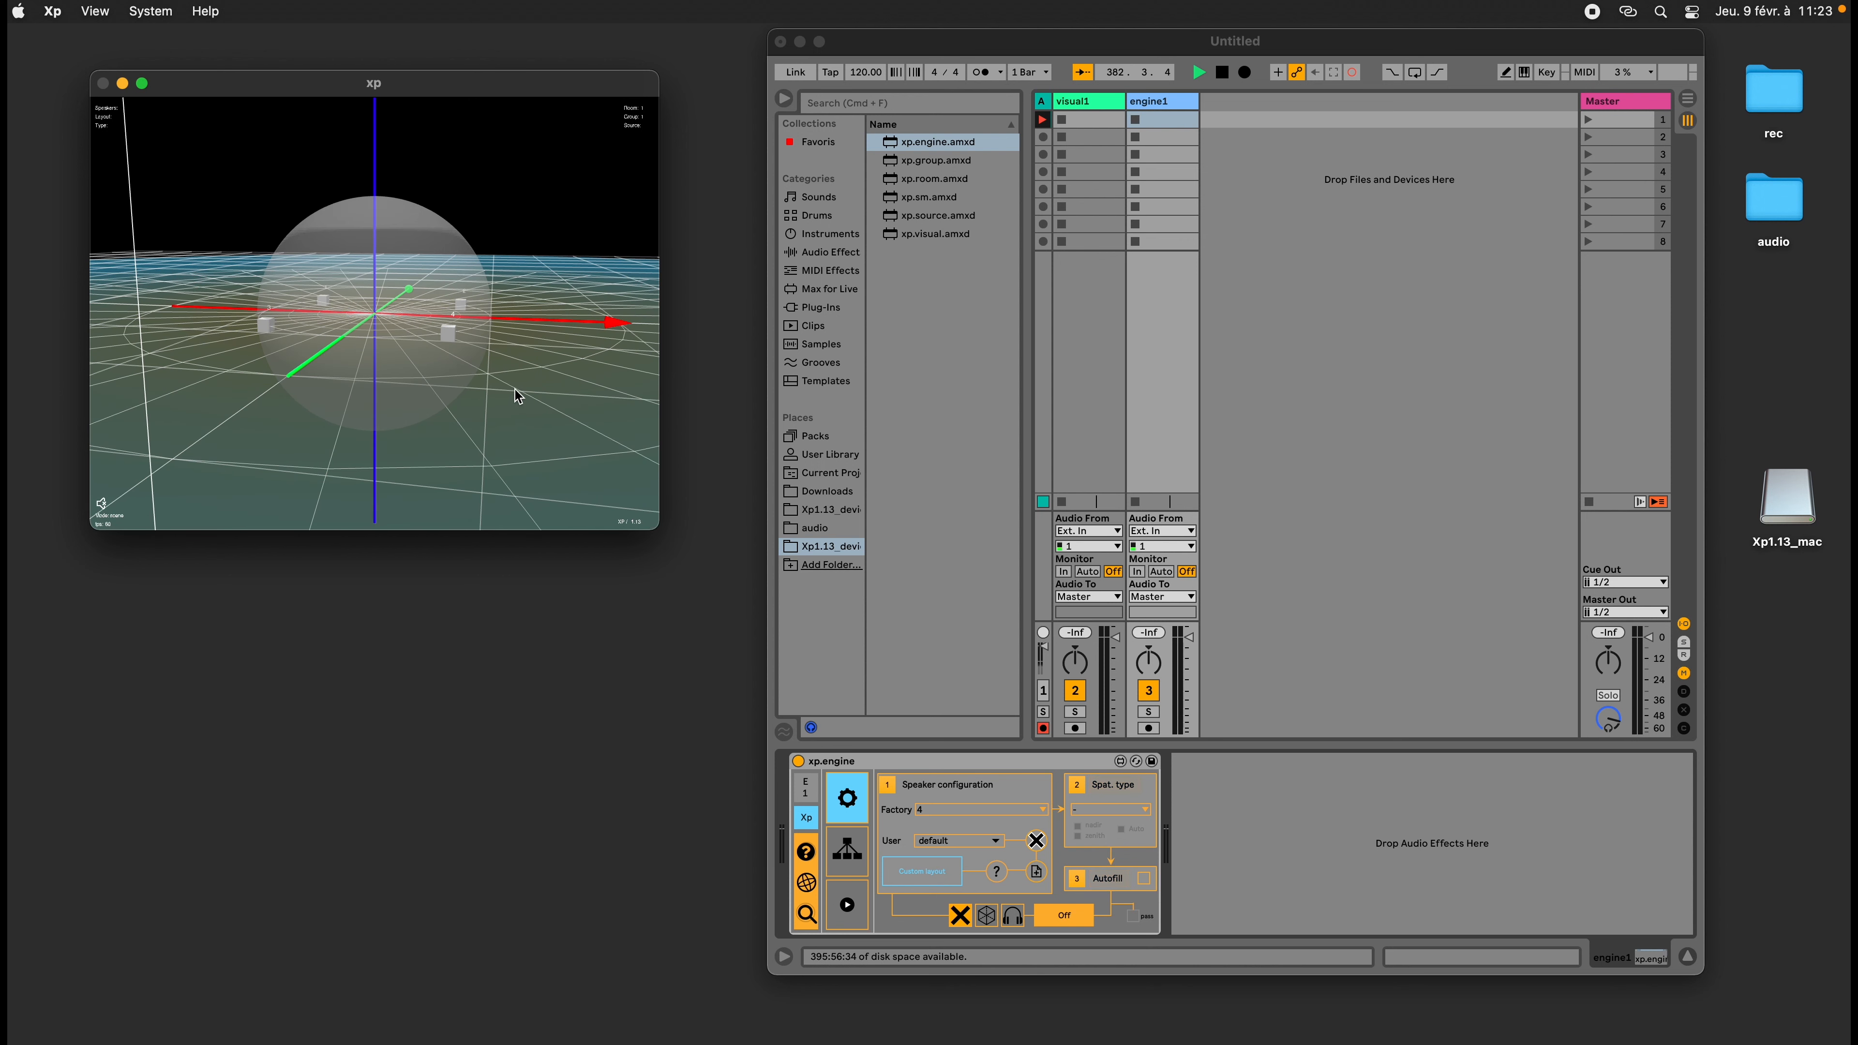
Try the circular-8 factory layout, return to configuration 4, and face the 3D scene frontally again
click(982, 809)
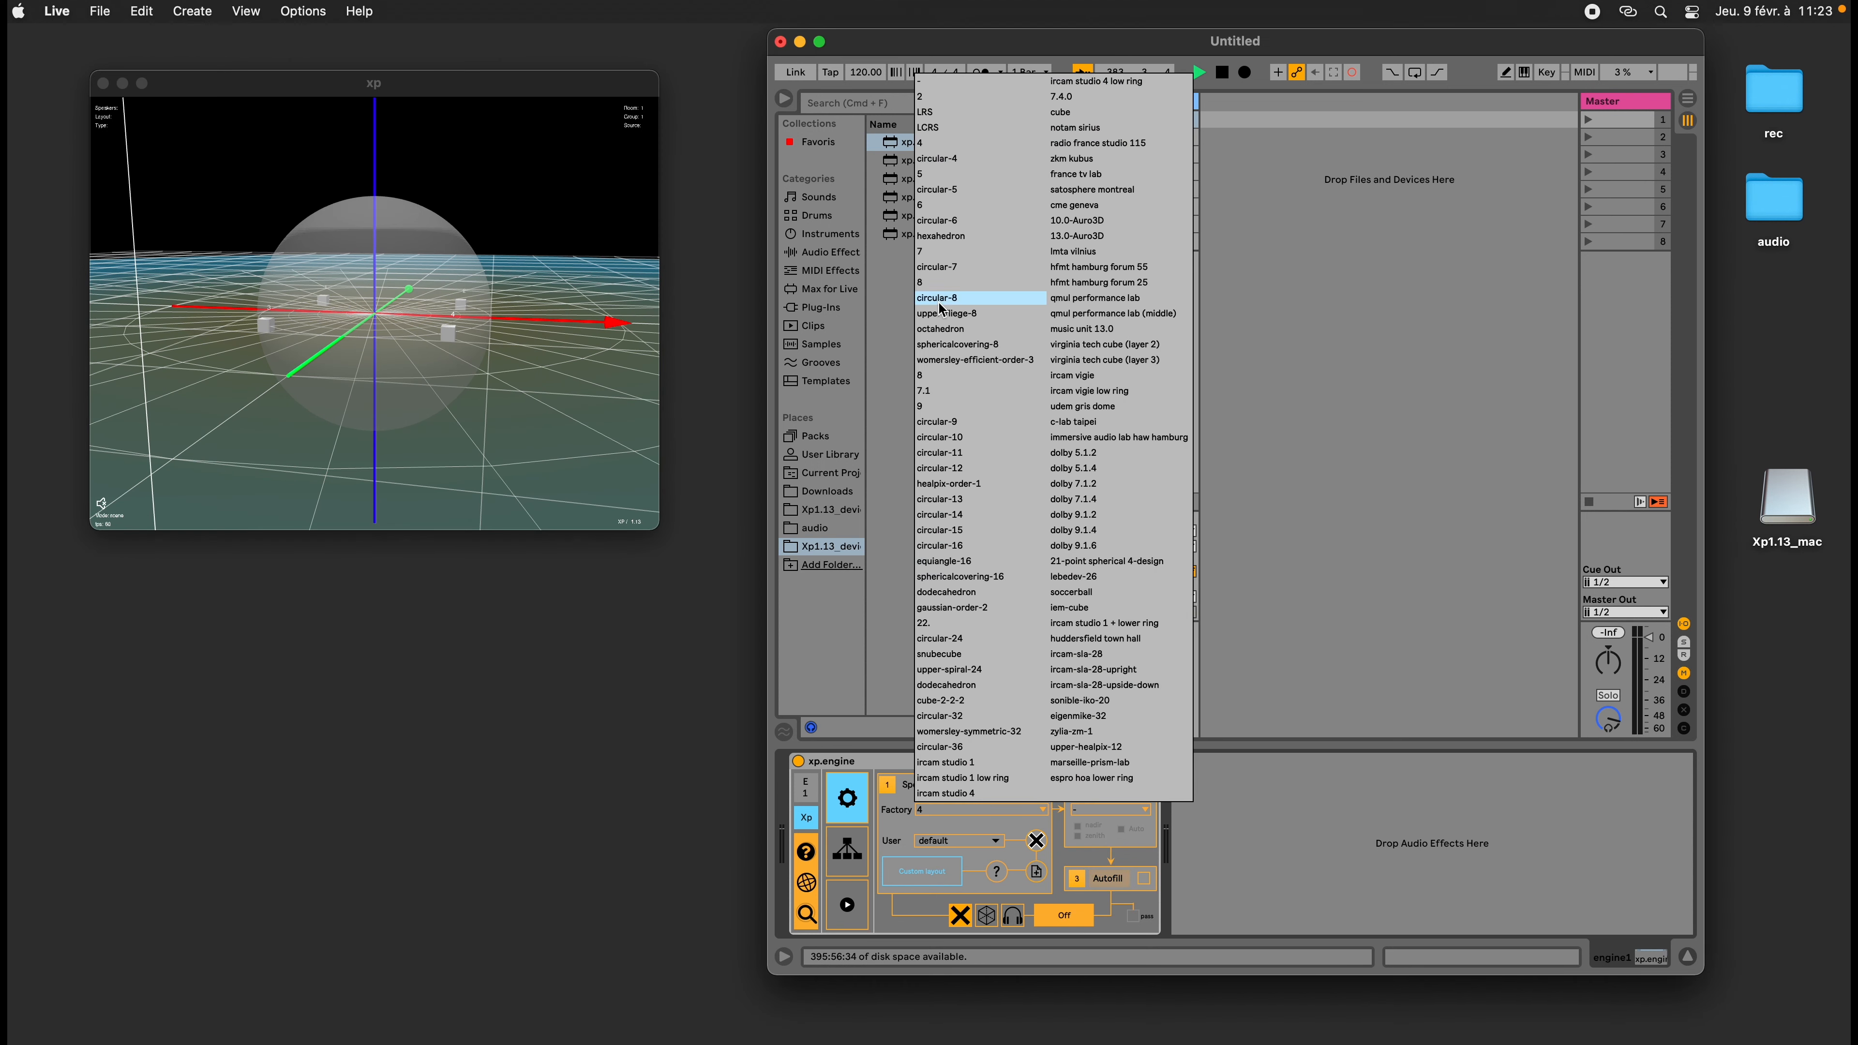
click(923, 315)
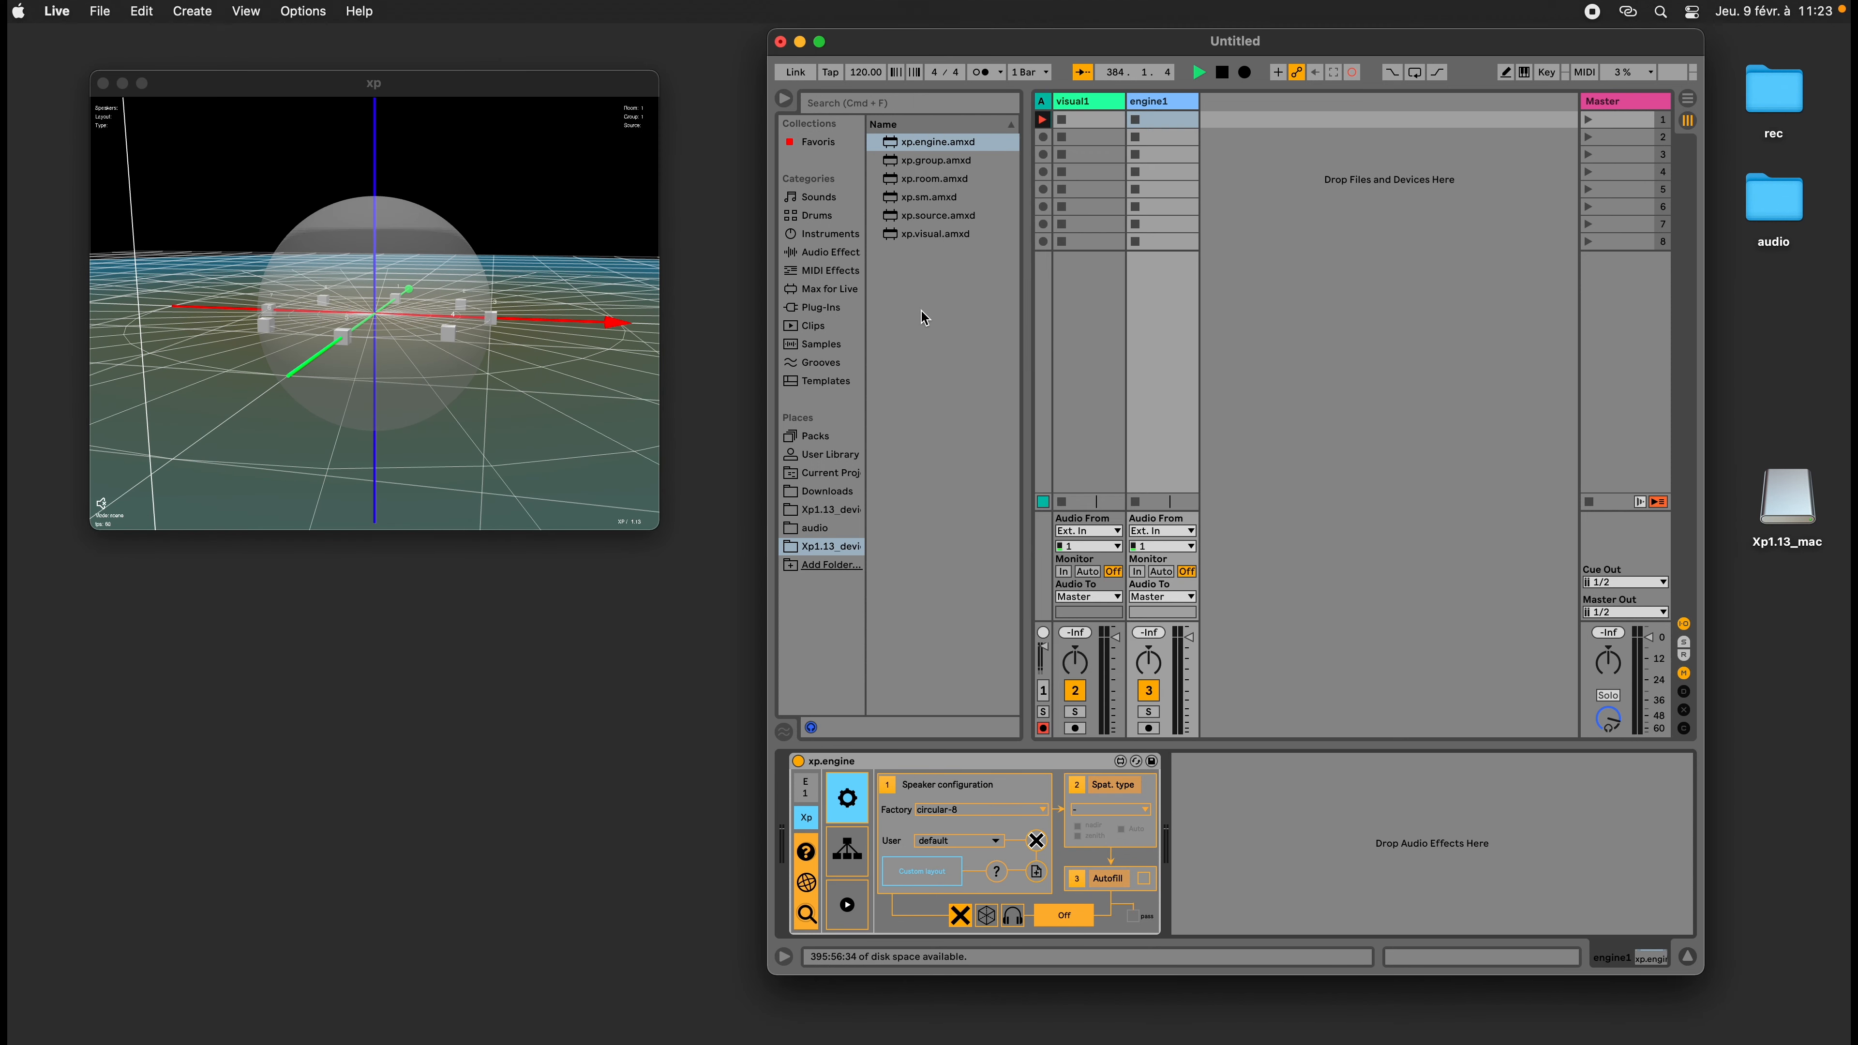
click(952, 813)
click(922, 142)
drag(461, 351, 500, 332)
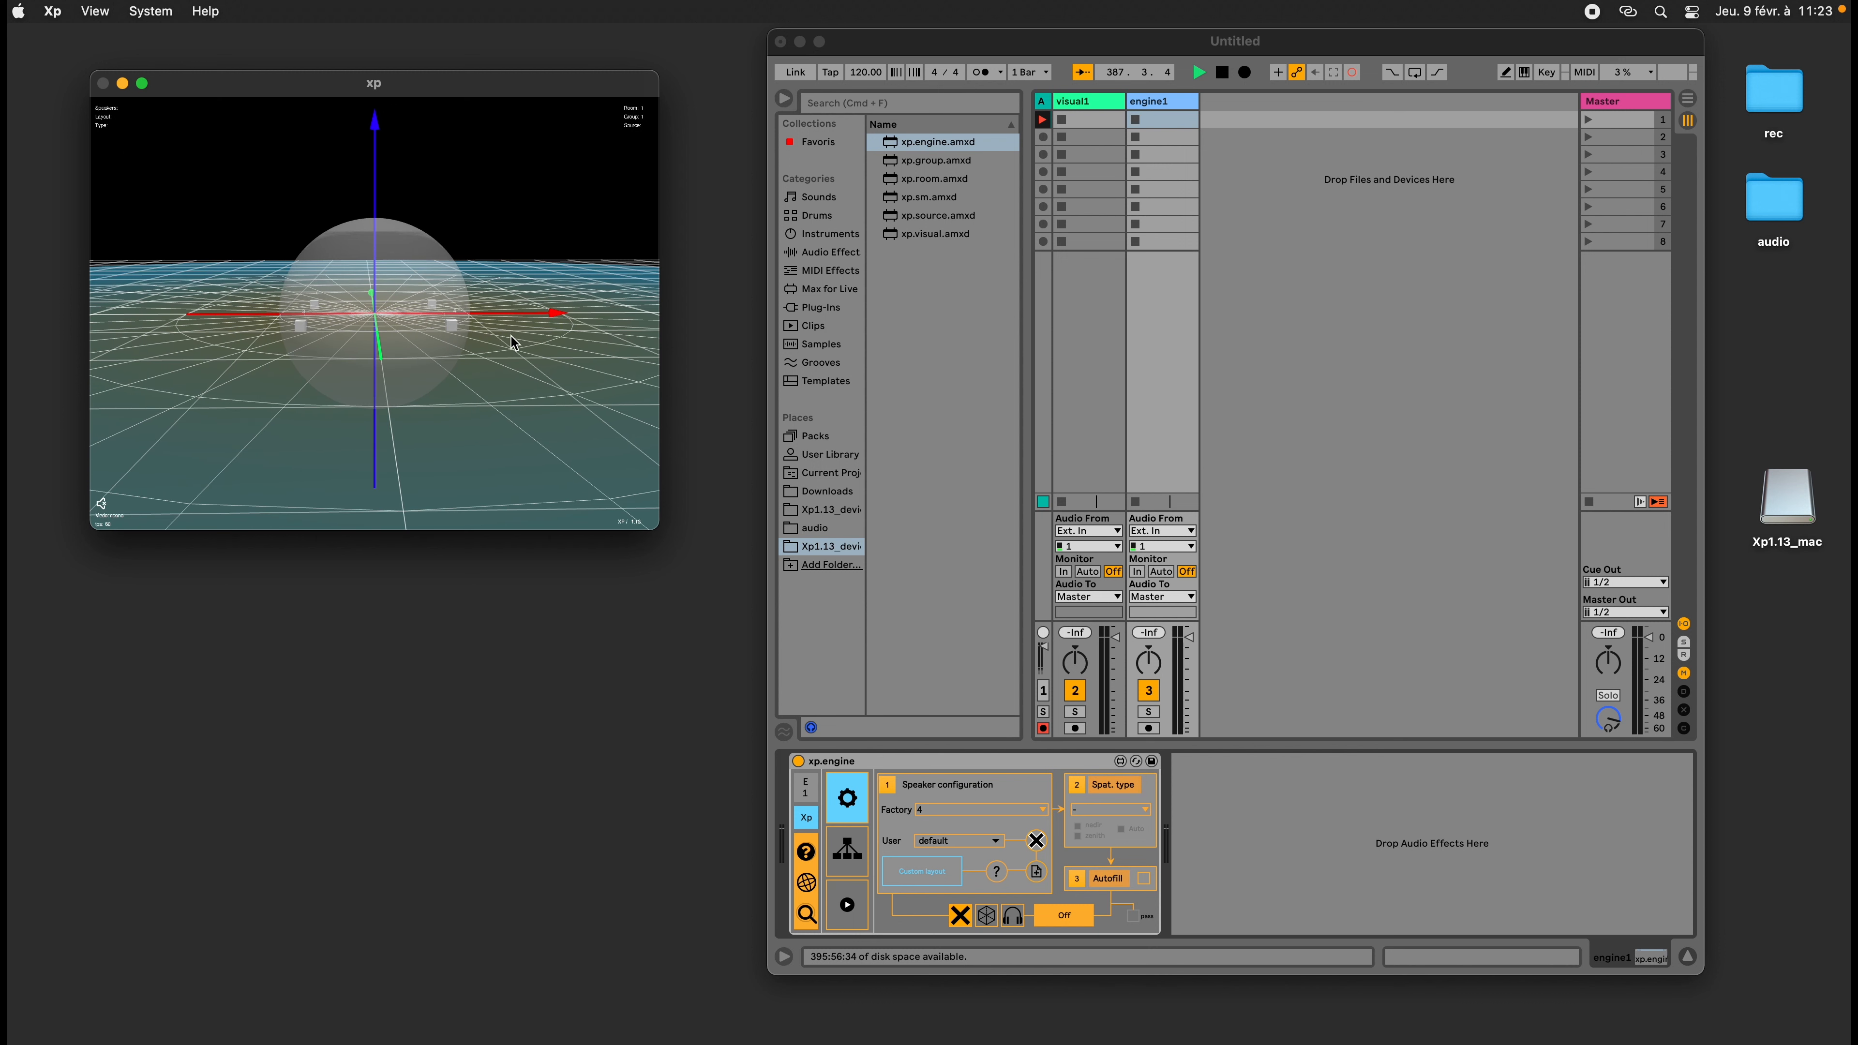
scroll(510, 336, up, 1)
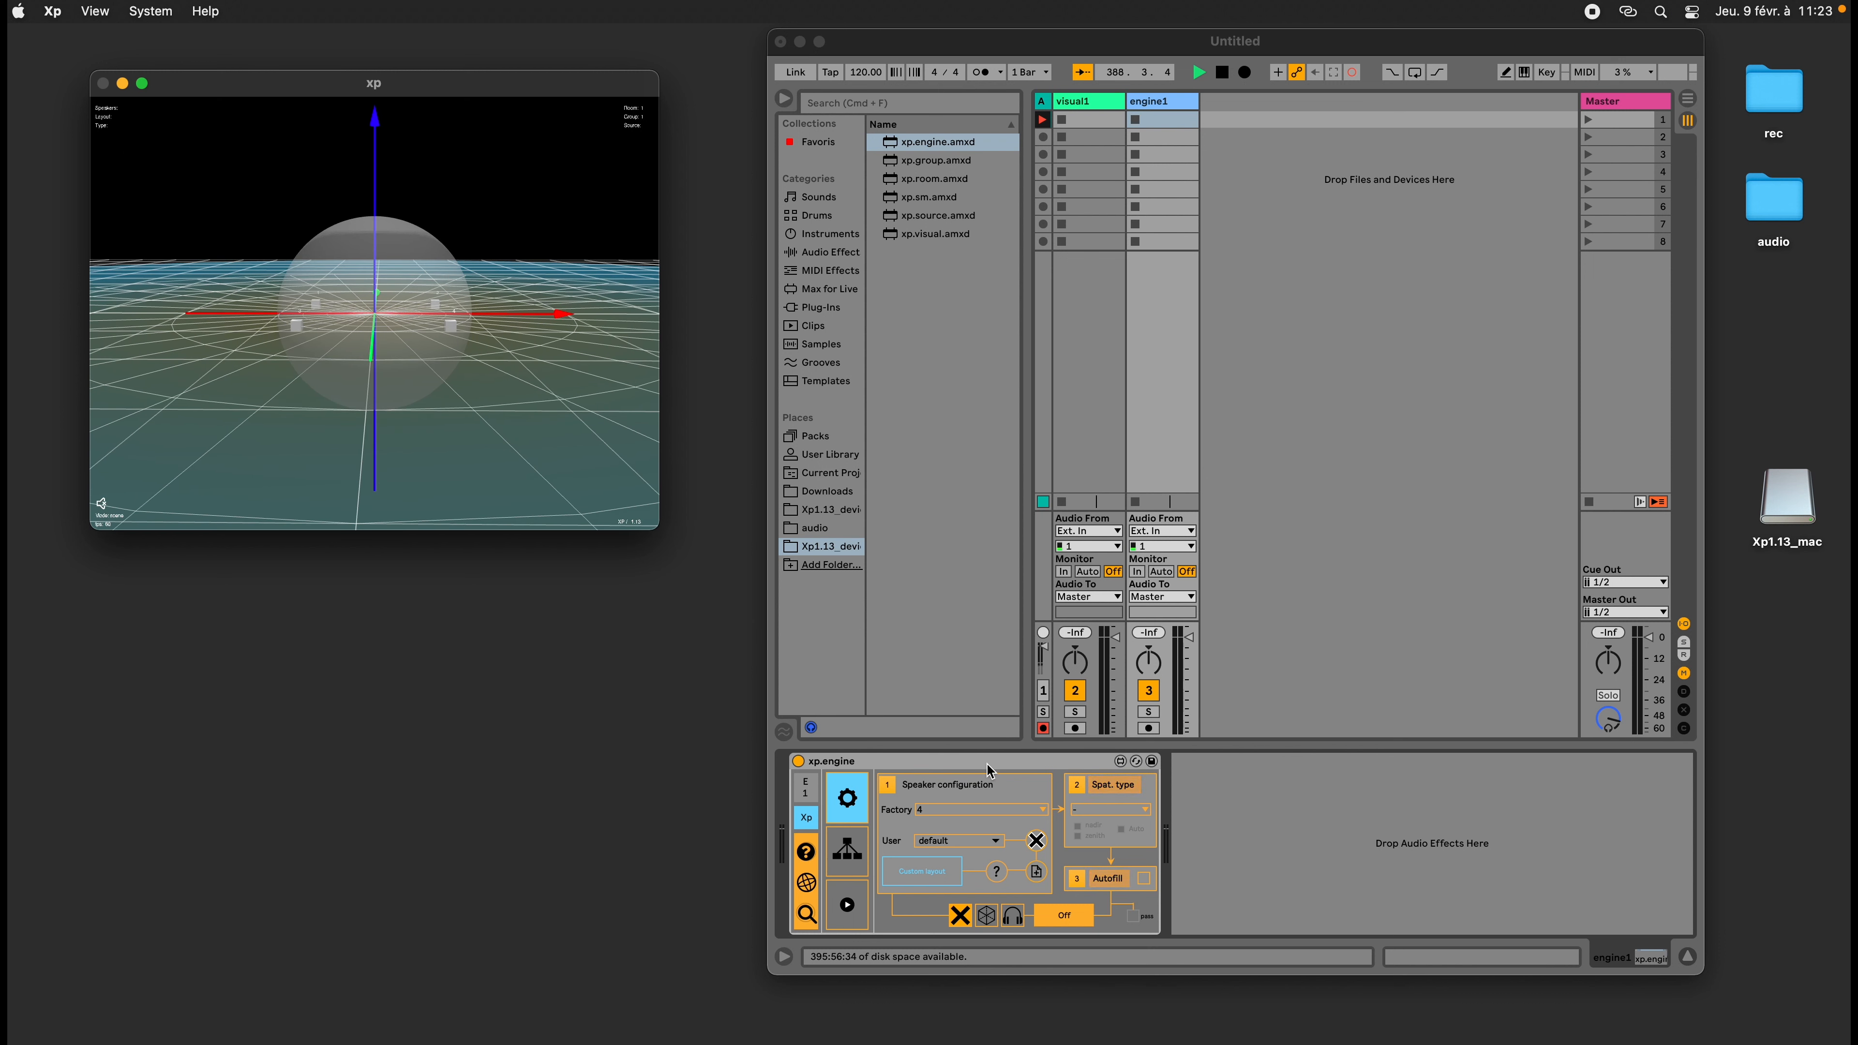
Open the help on writing a custom speaker layout text file, read its syntax rules, and close it
click(964, 802)
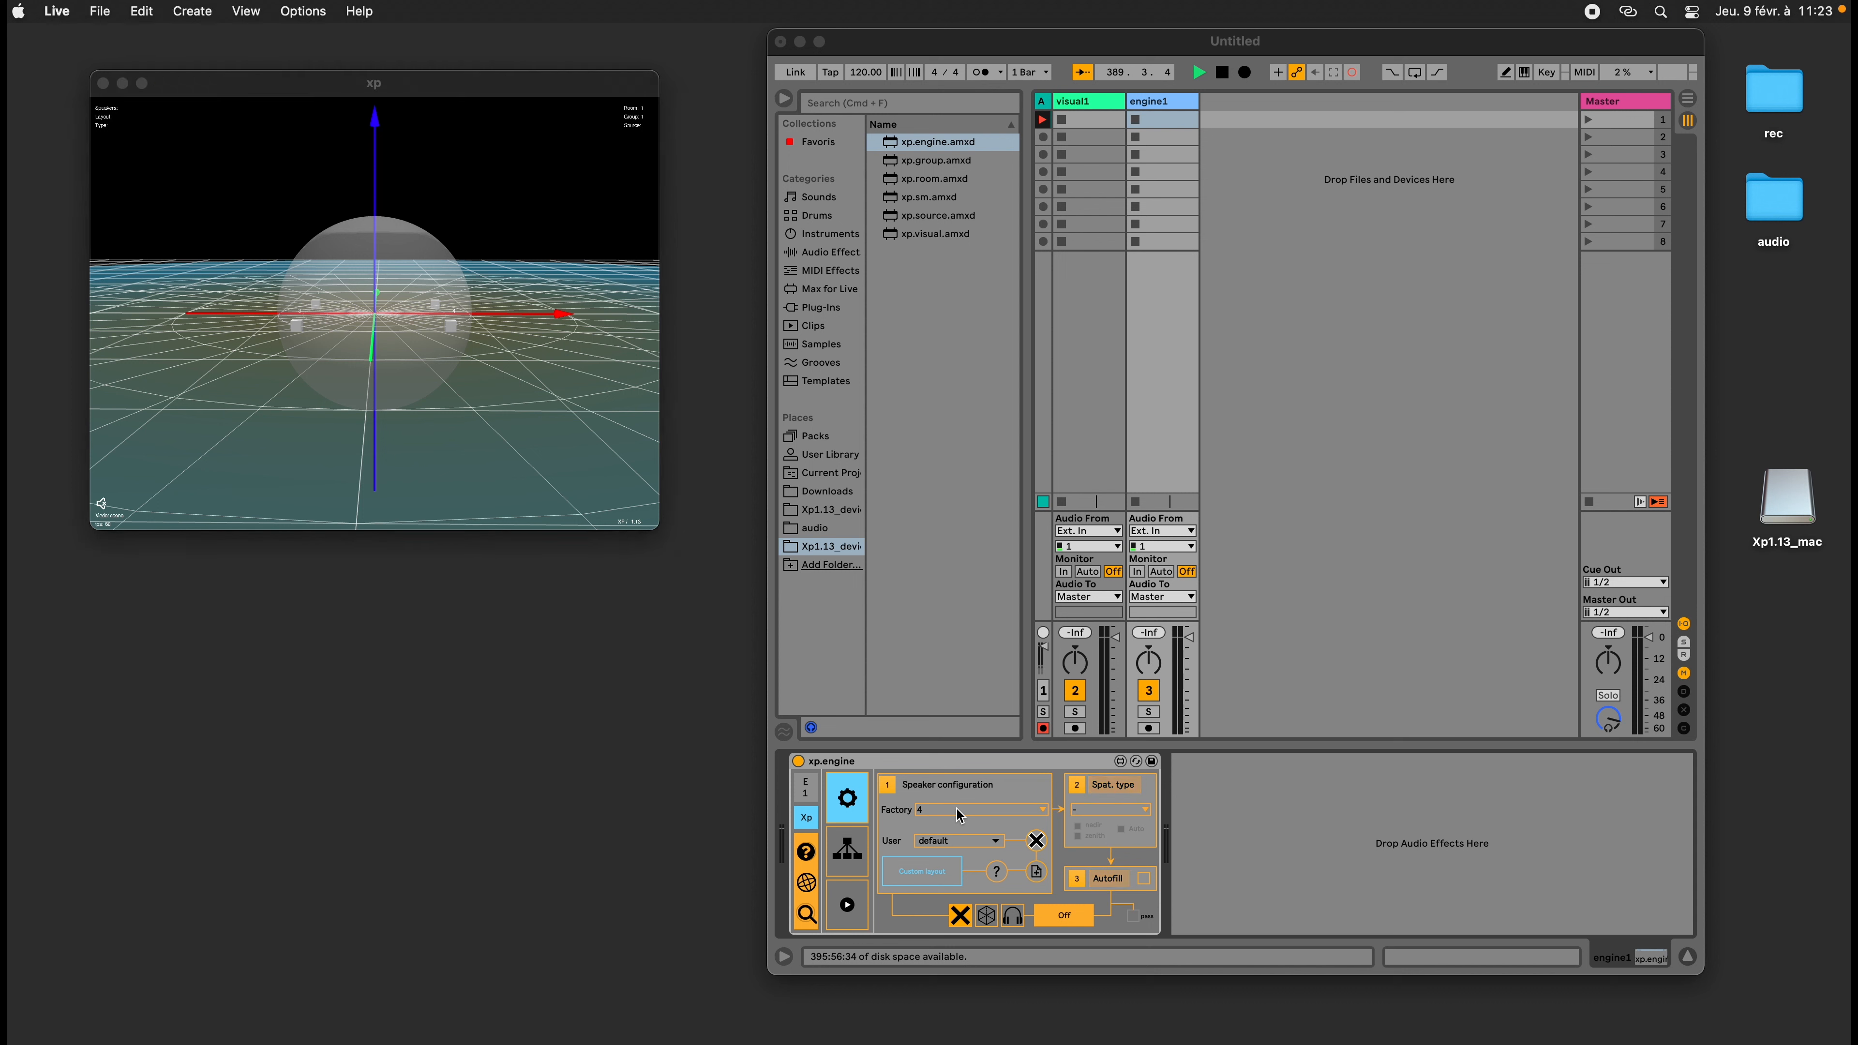
click(1273, 691)
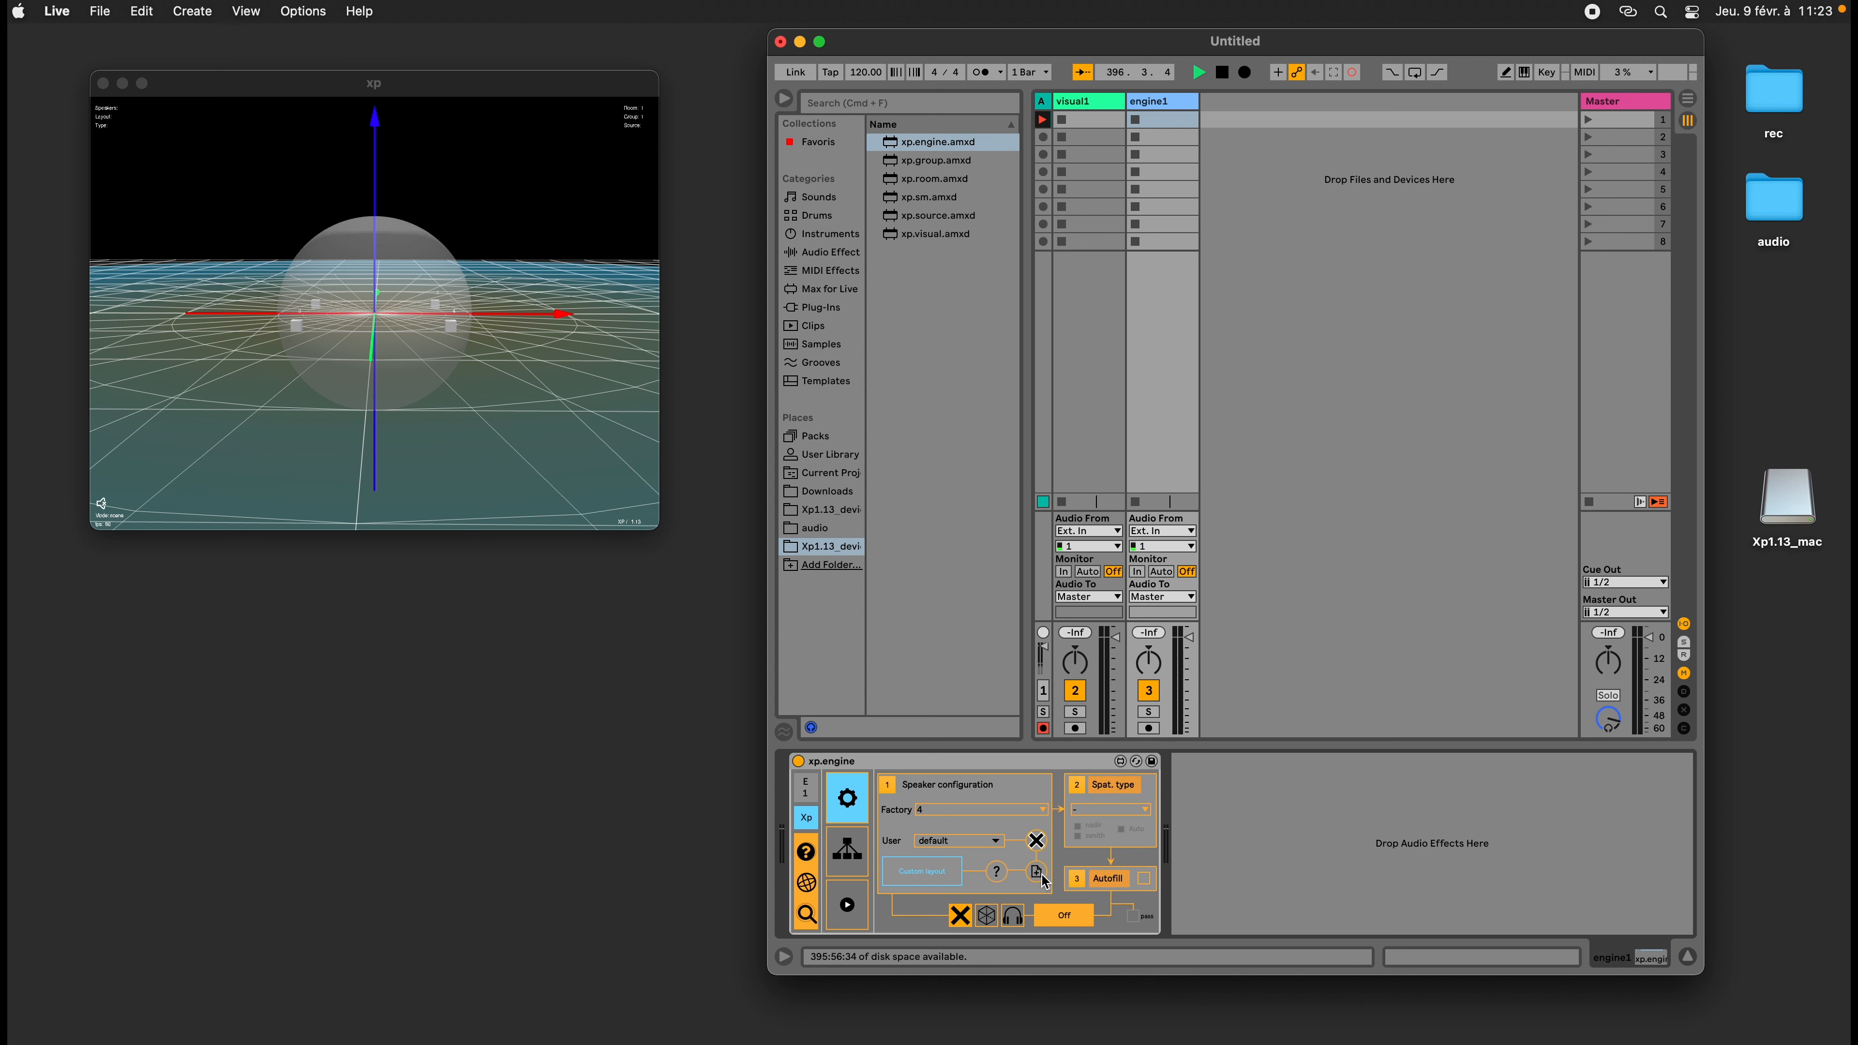
click(998, 875)
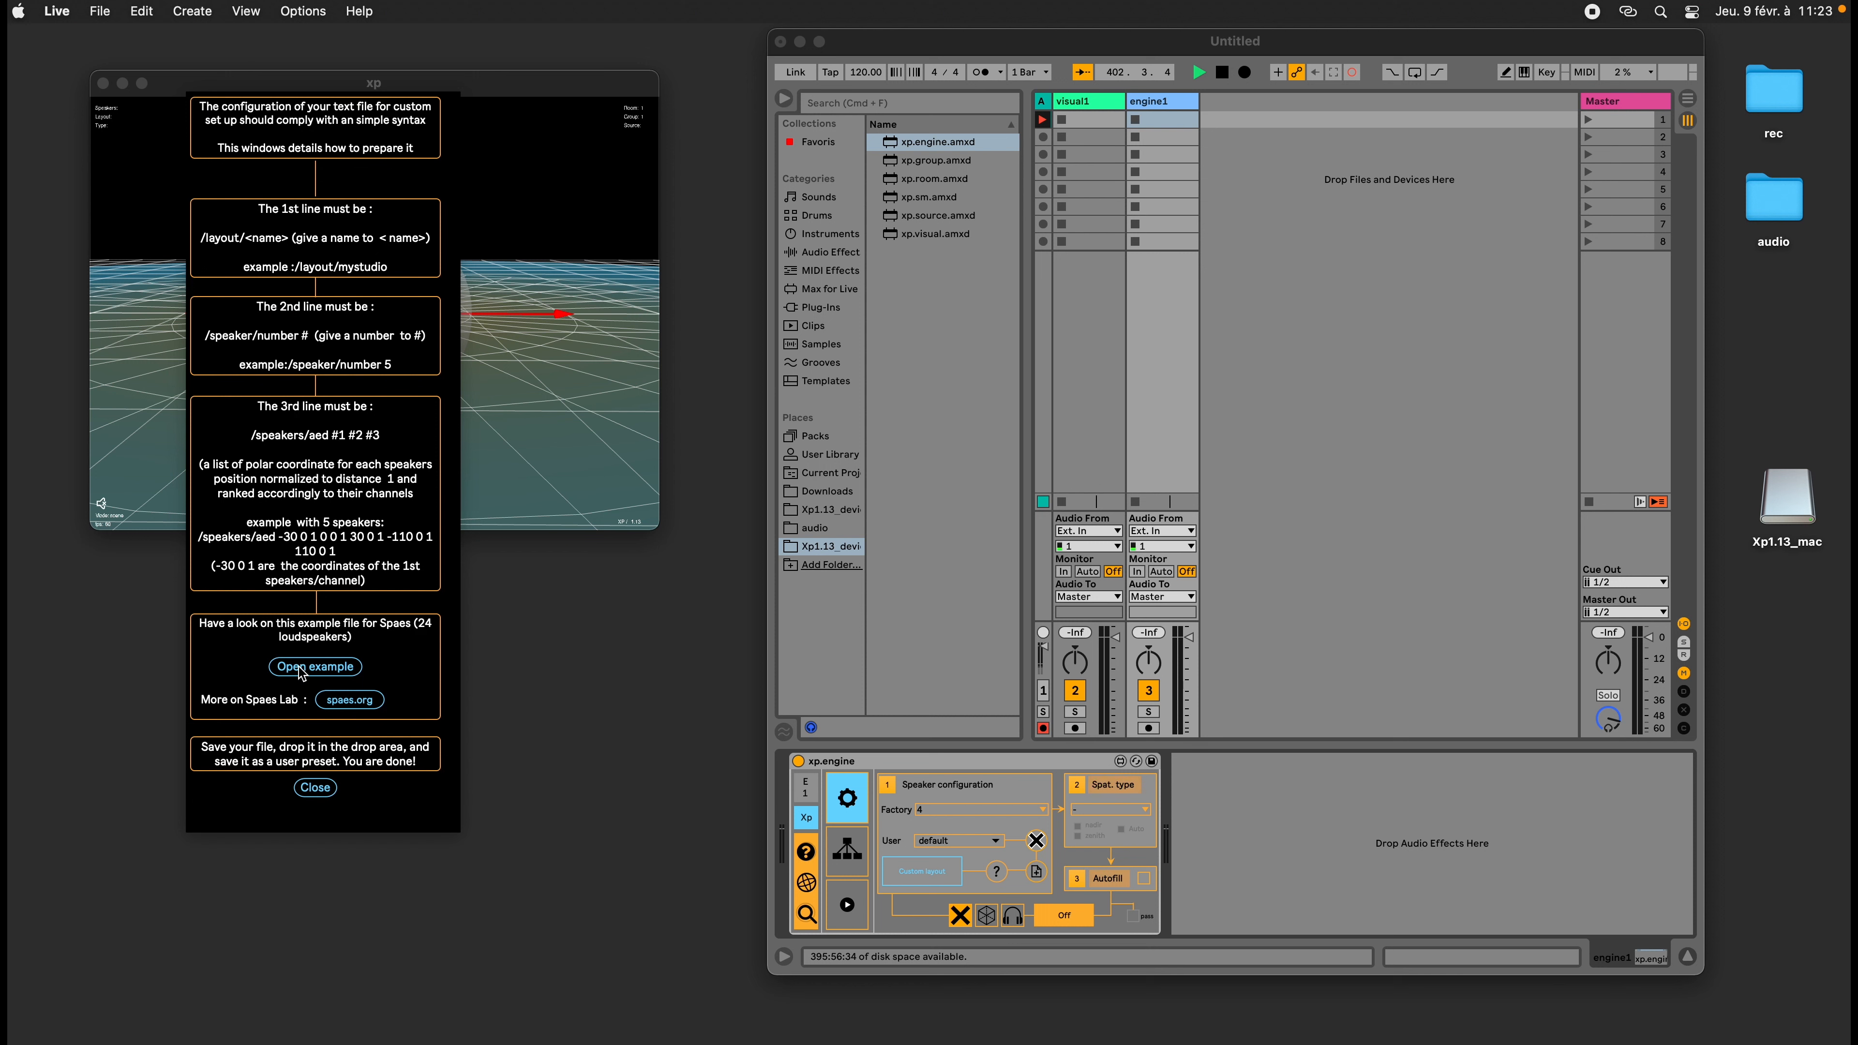
click(315, 787)
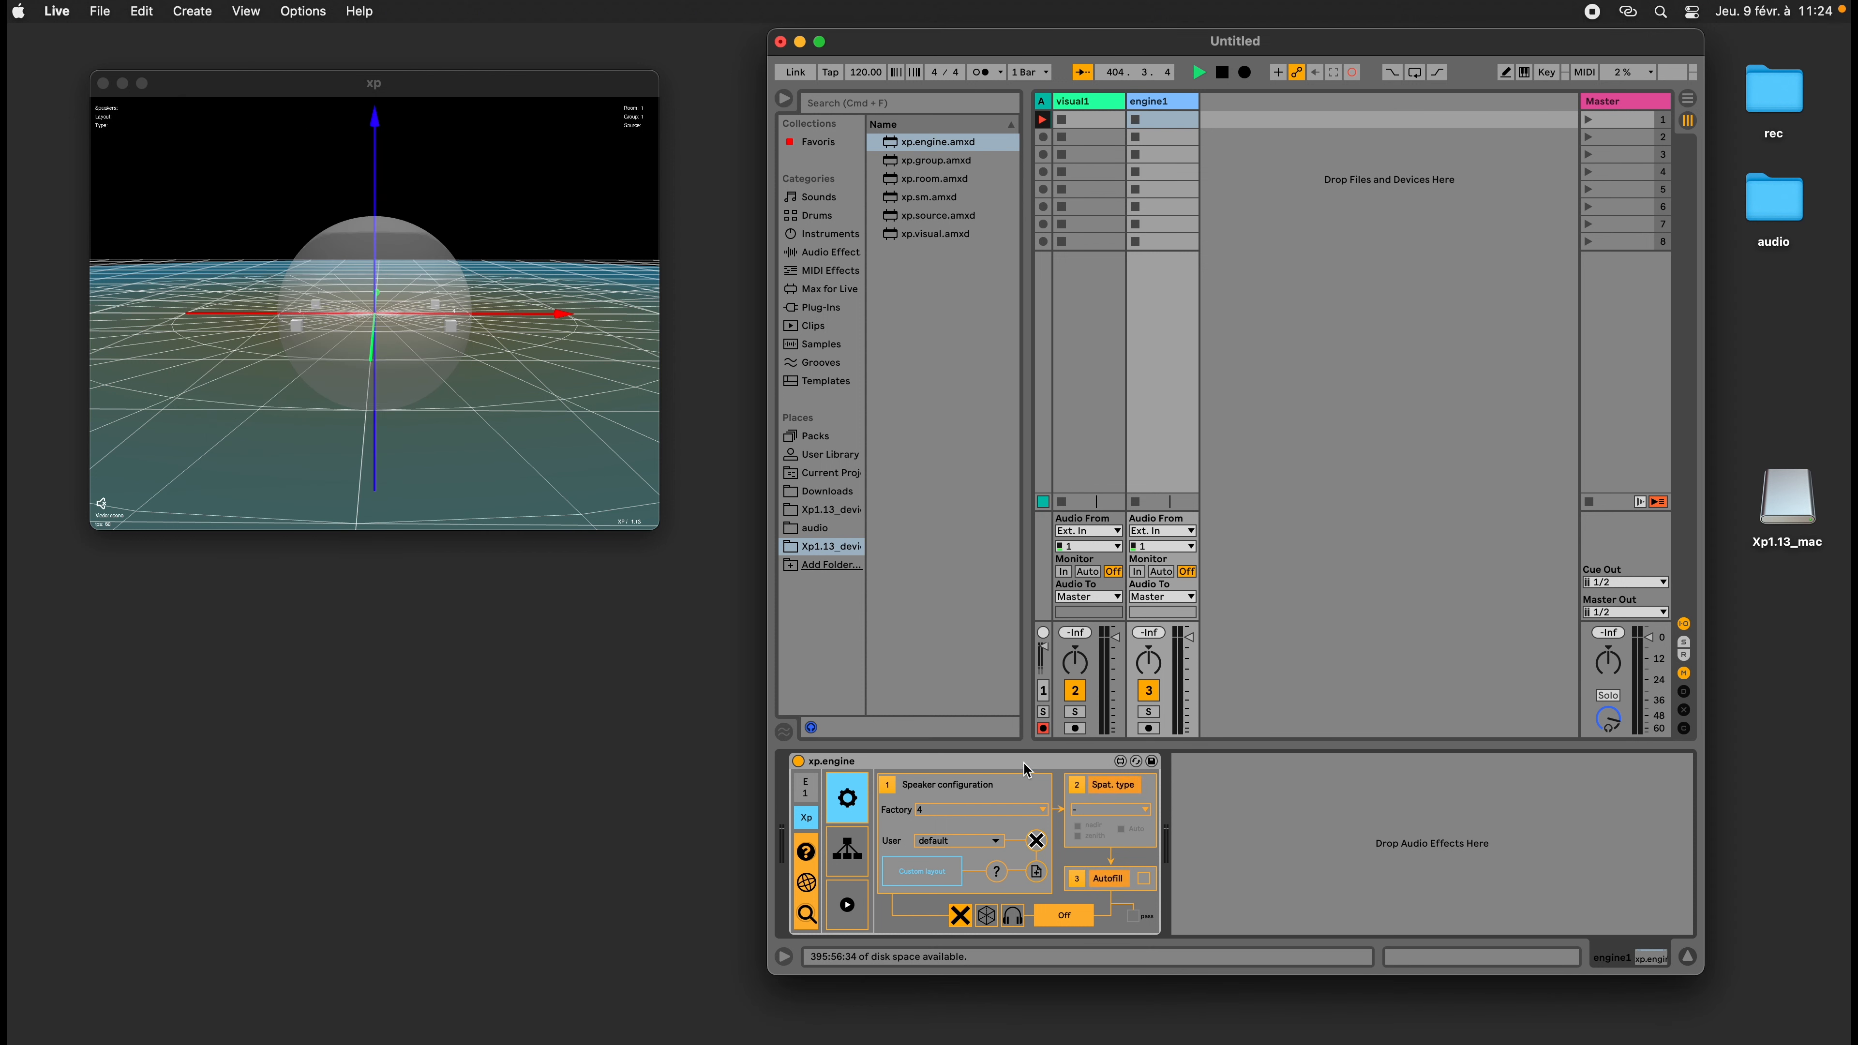
Move the Live window closer to the xp window and try the user speaker presets Dome_Plymouth and Spaes_Berlin
drag(1002, 47, 910, 54)
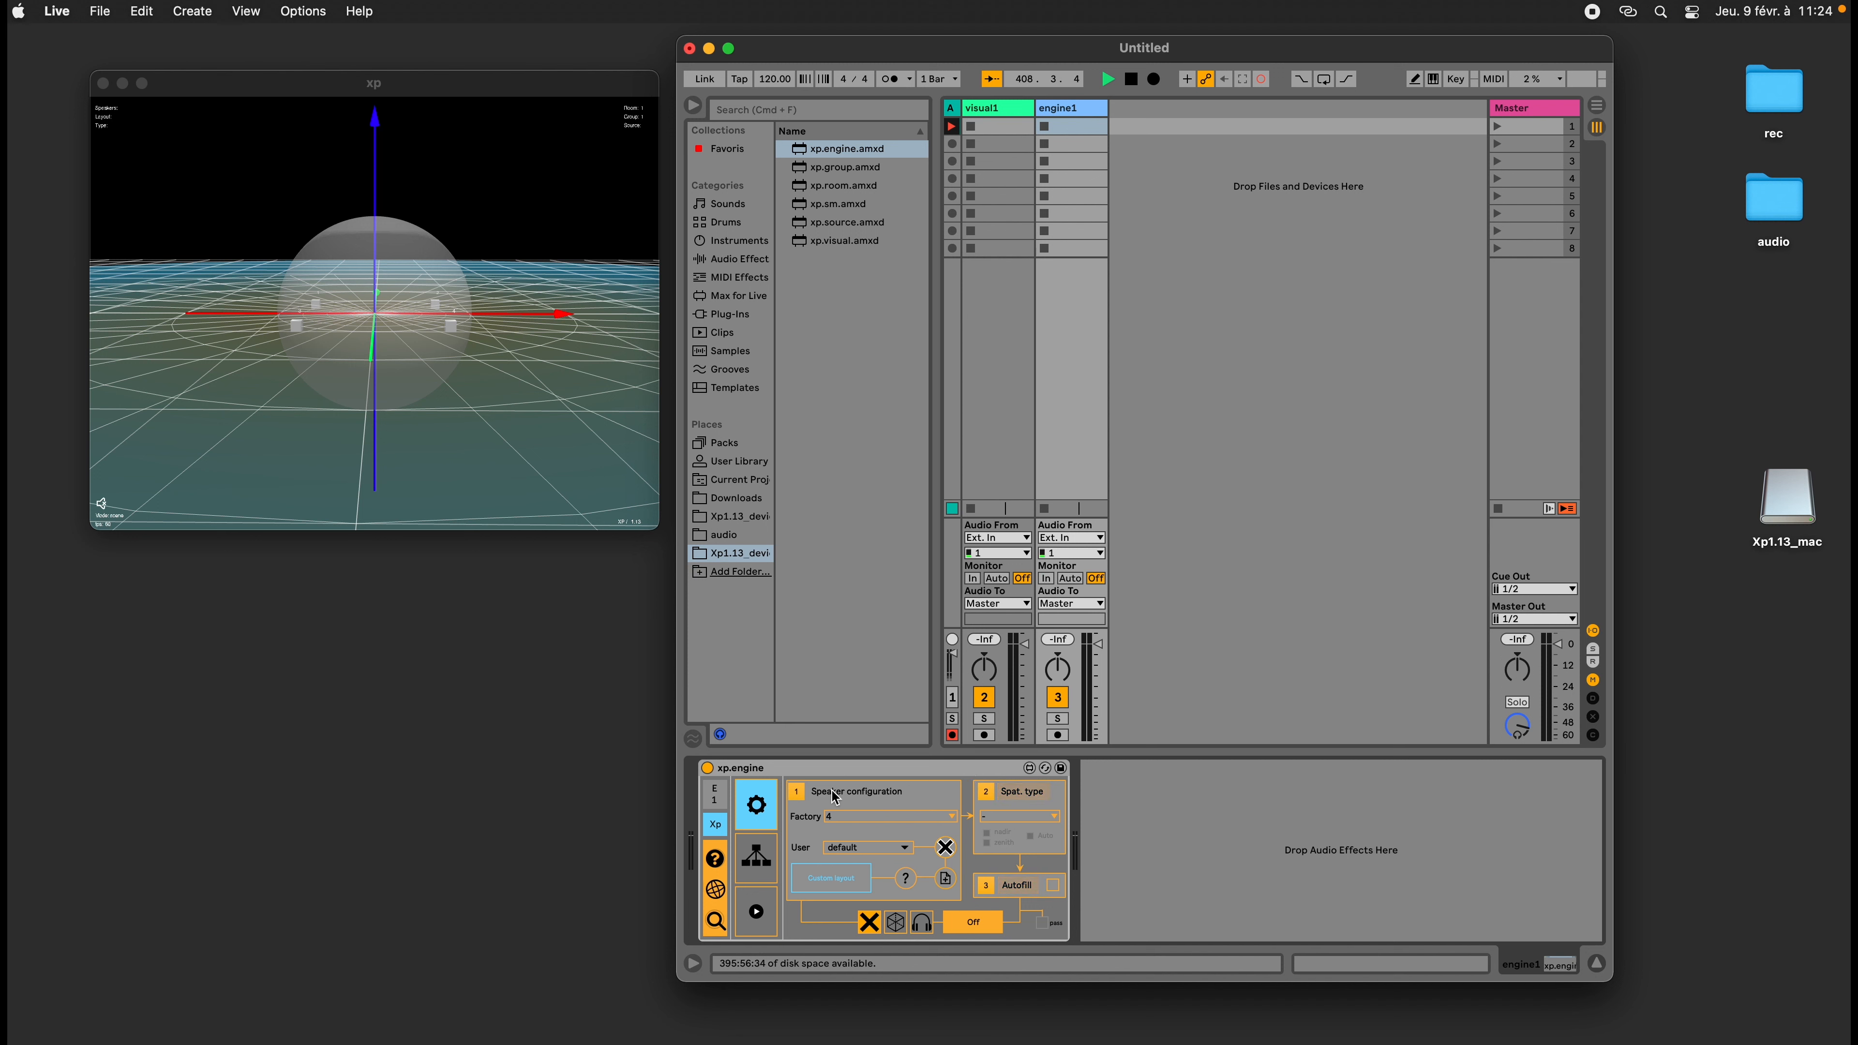
click(870, 850)
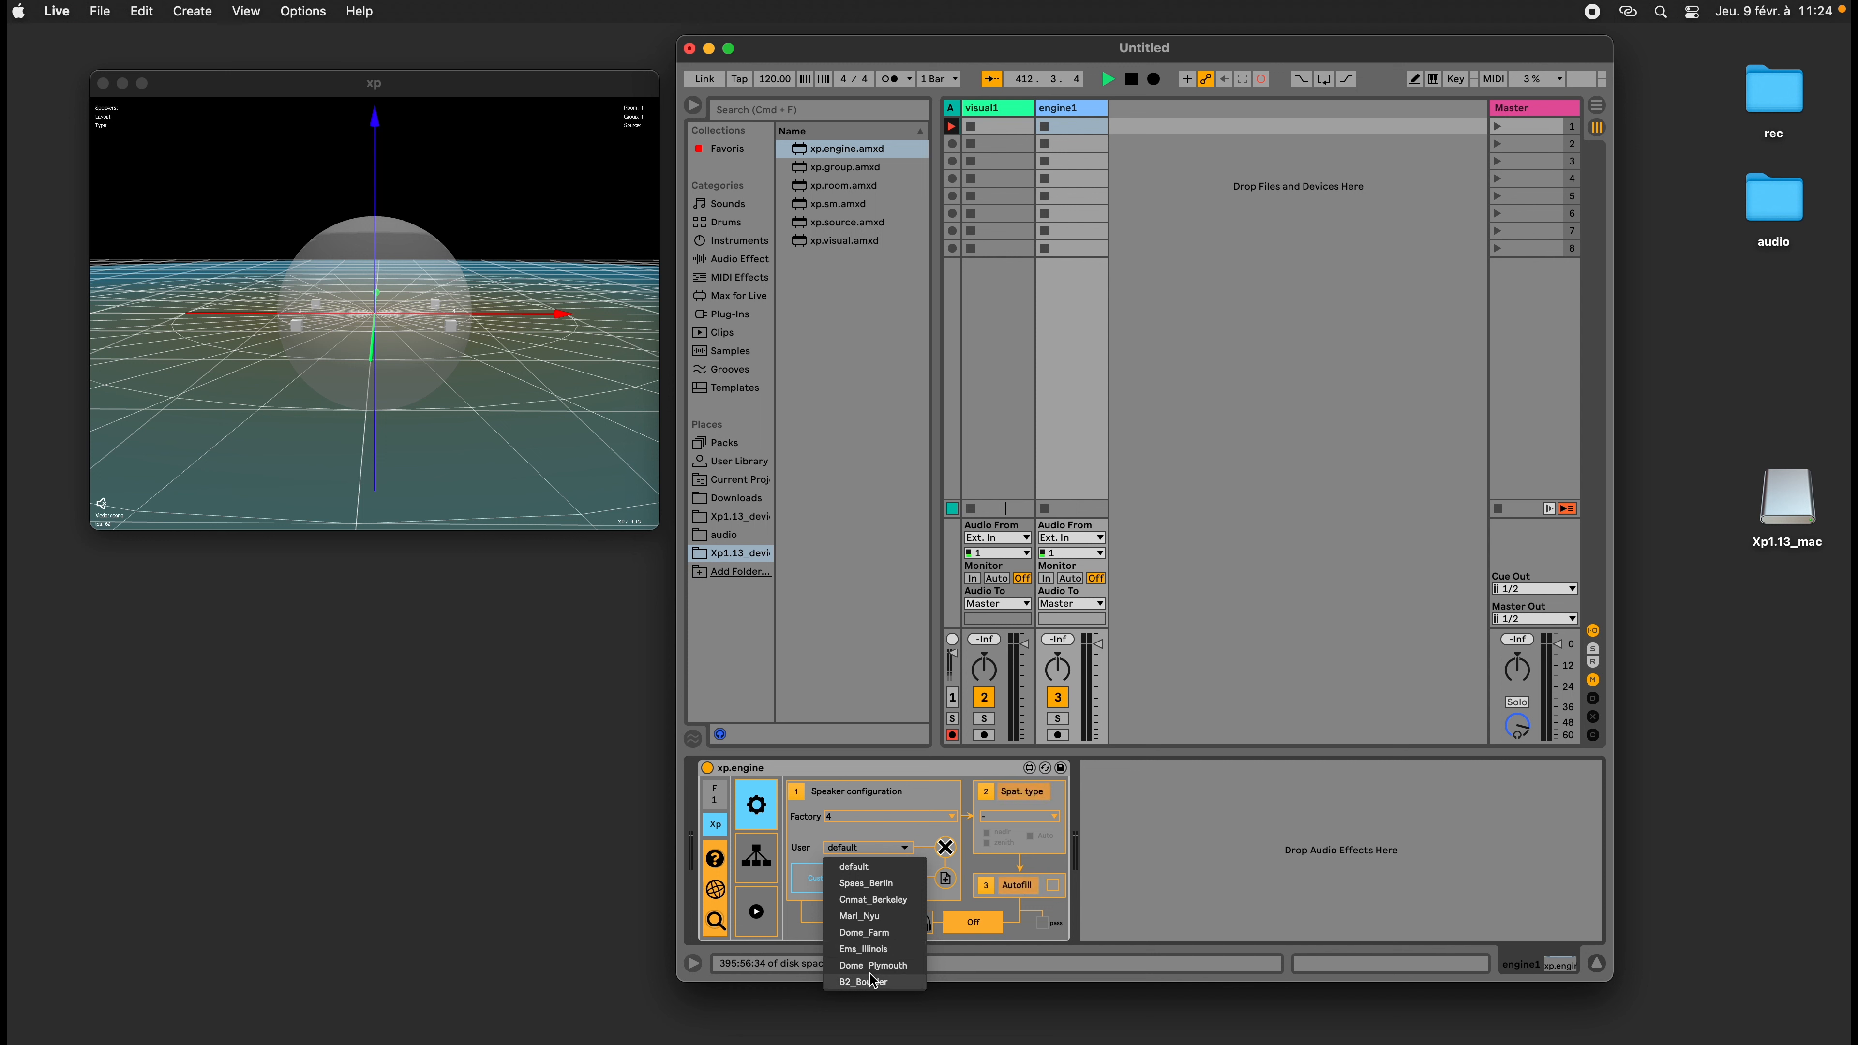
click(865, 968)
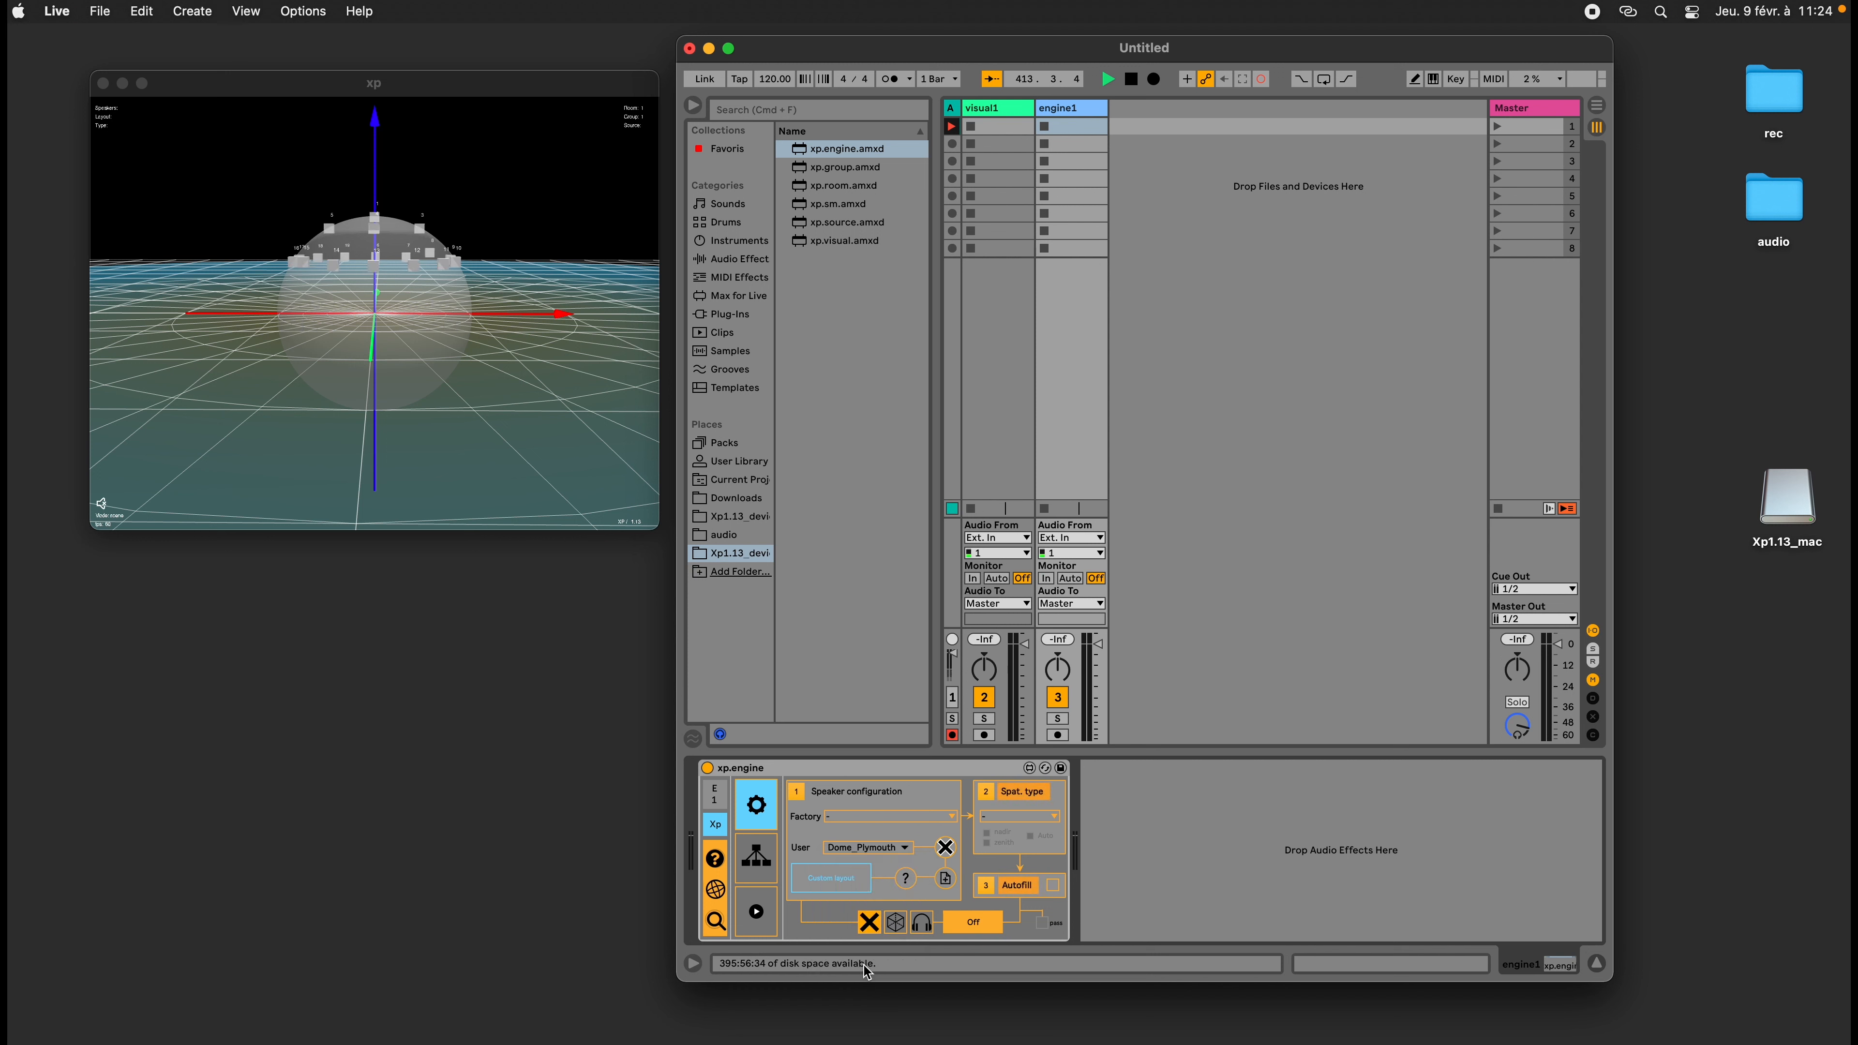
click(859, 850)
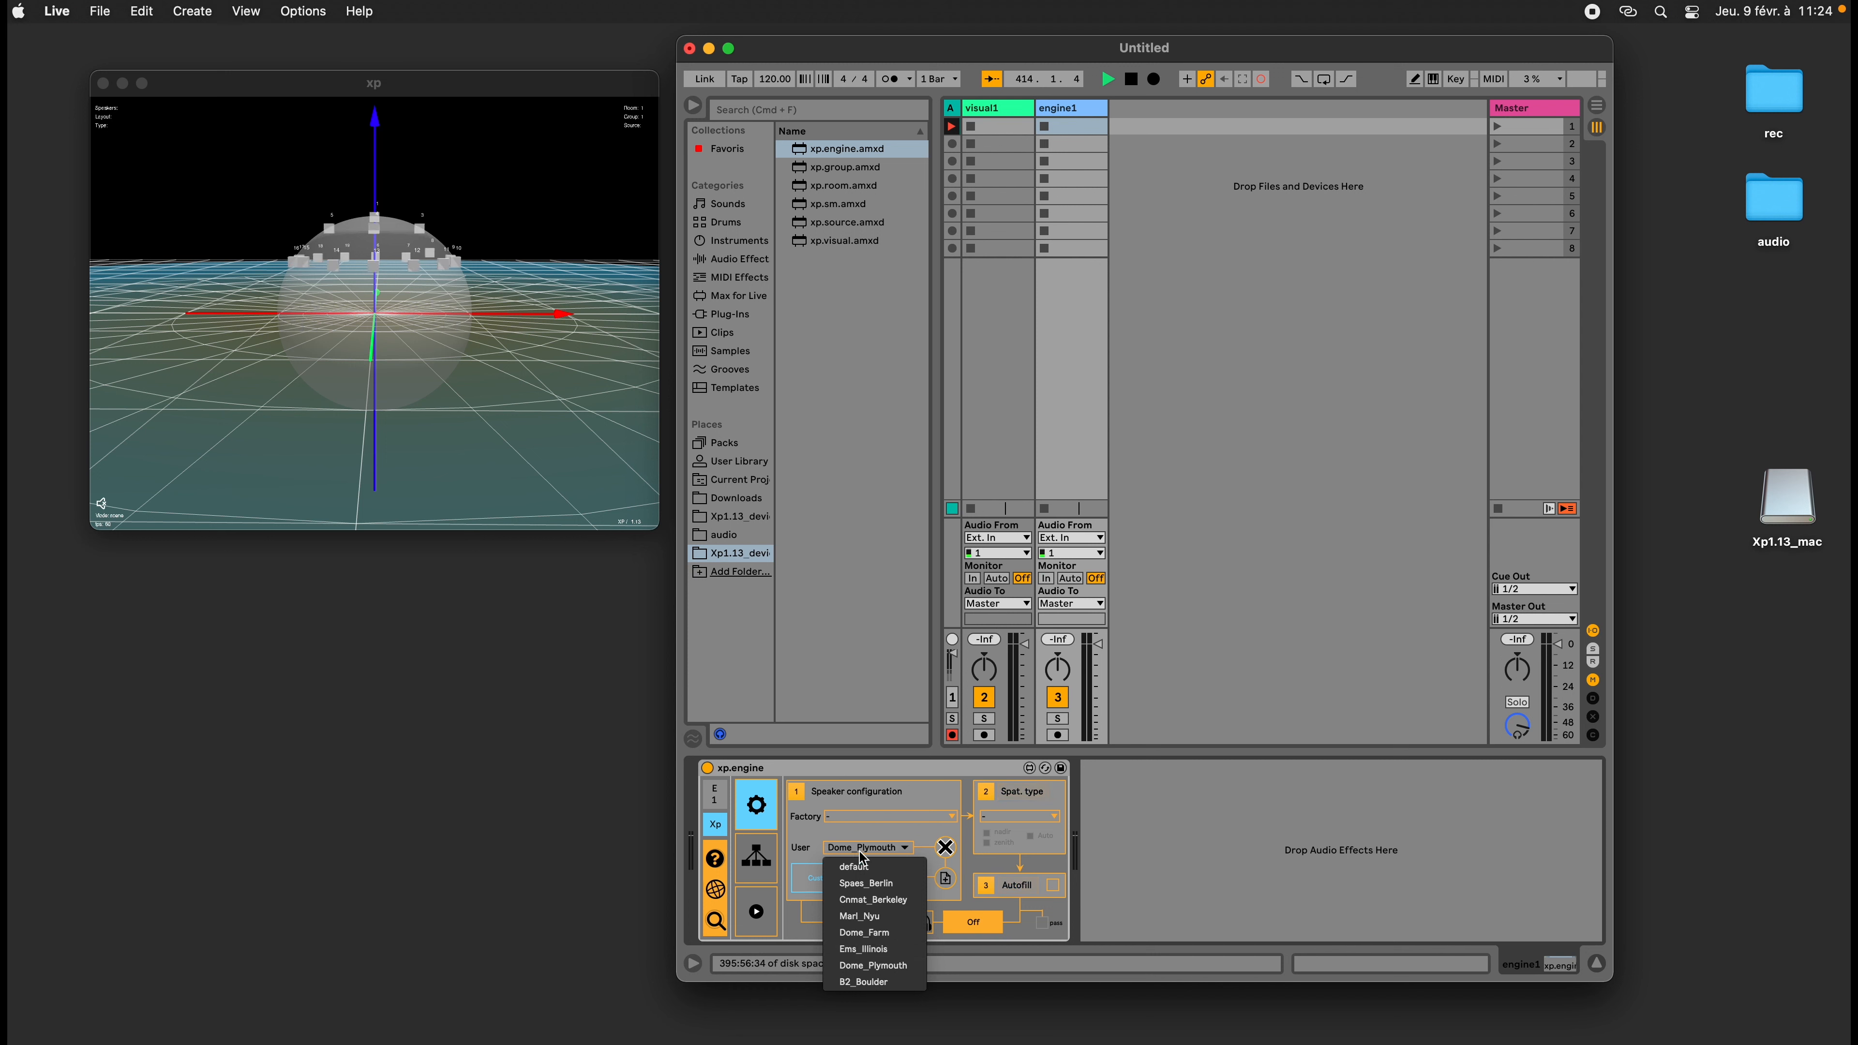
click(876, 882)
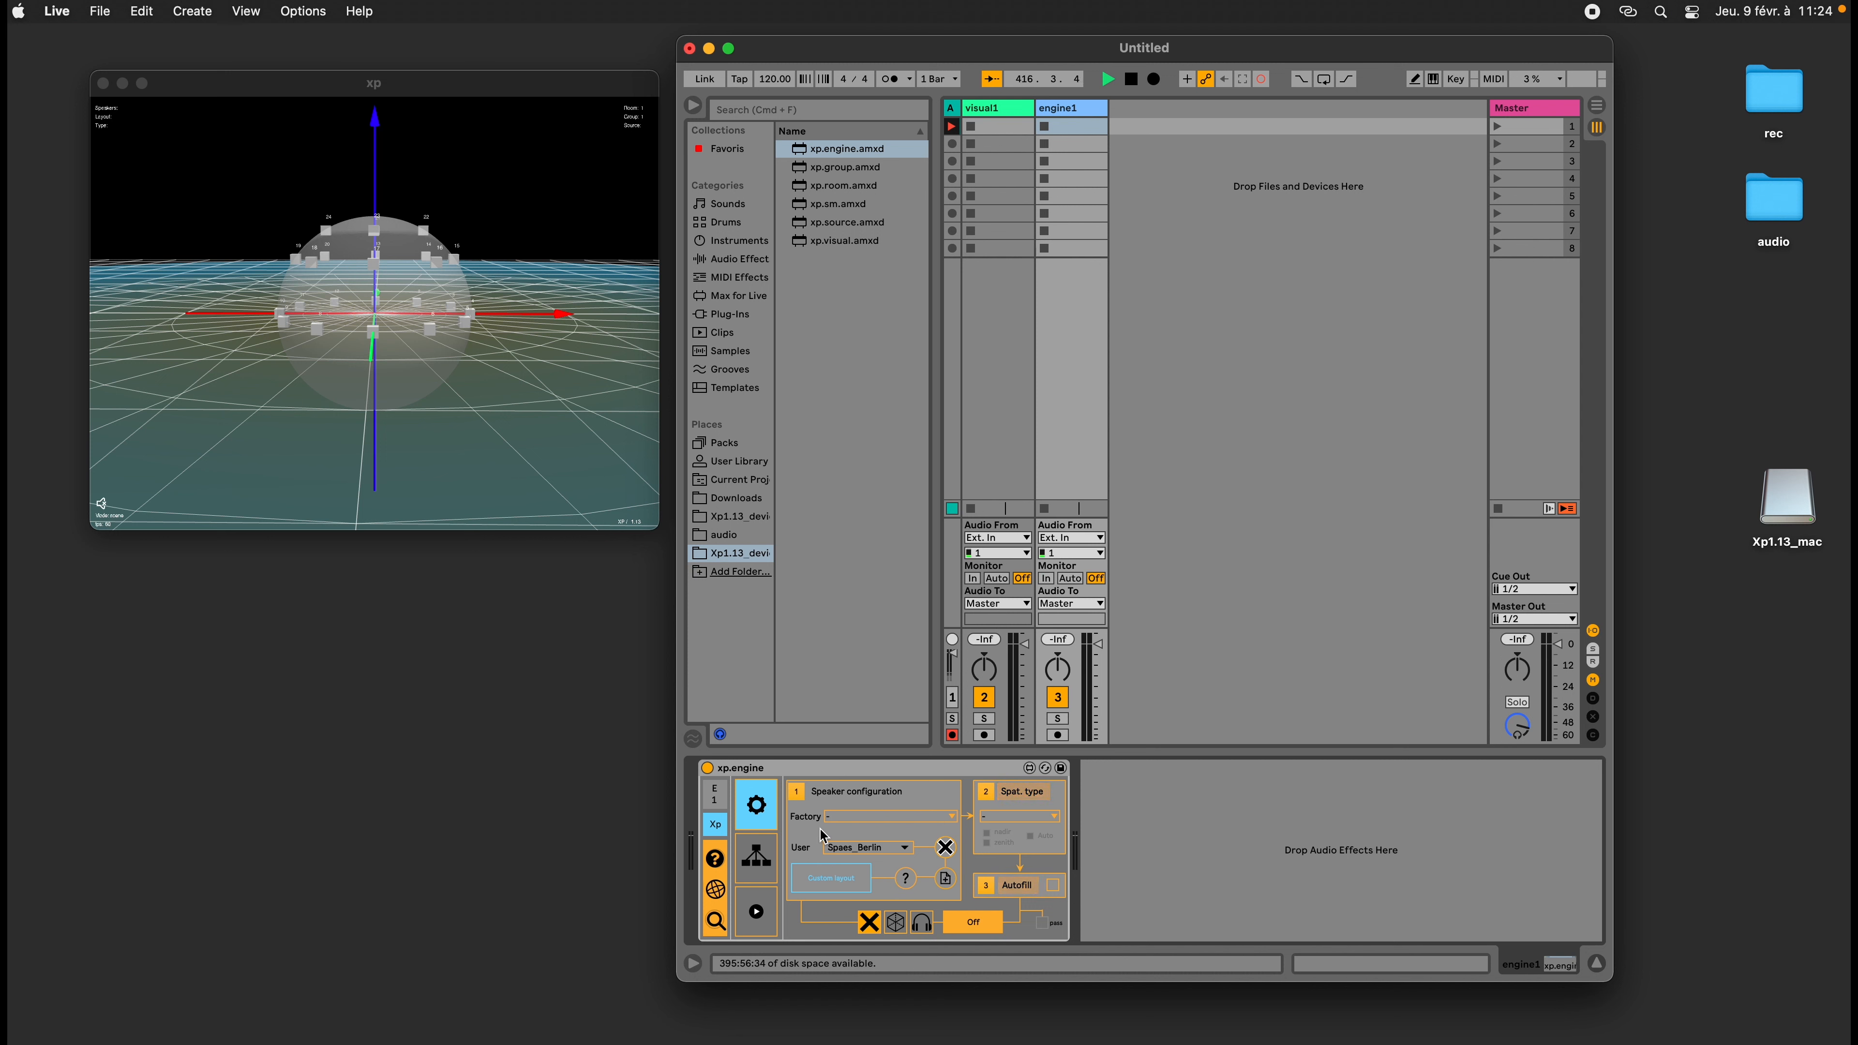
Replace the user preset with the factory speaker configuration 4
click(838, 816)
click(817, 151)
click(916, 817)
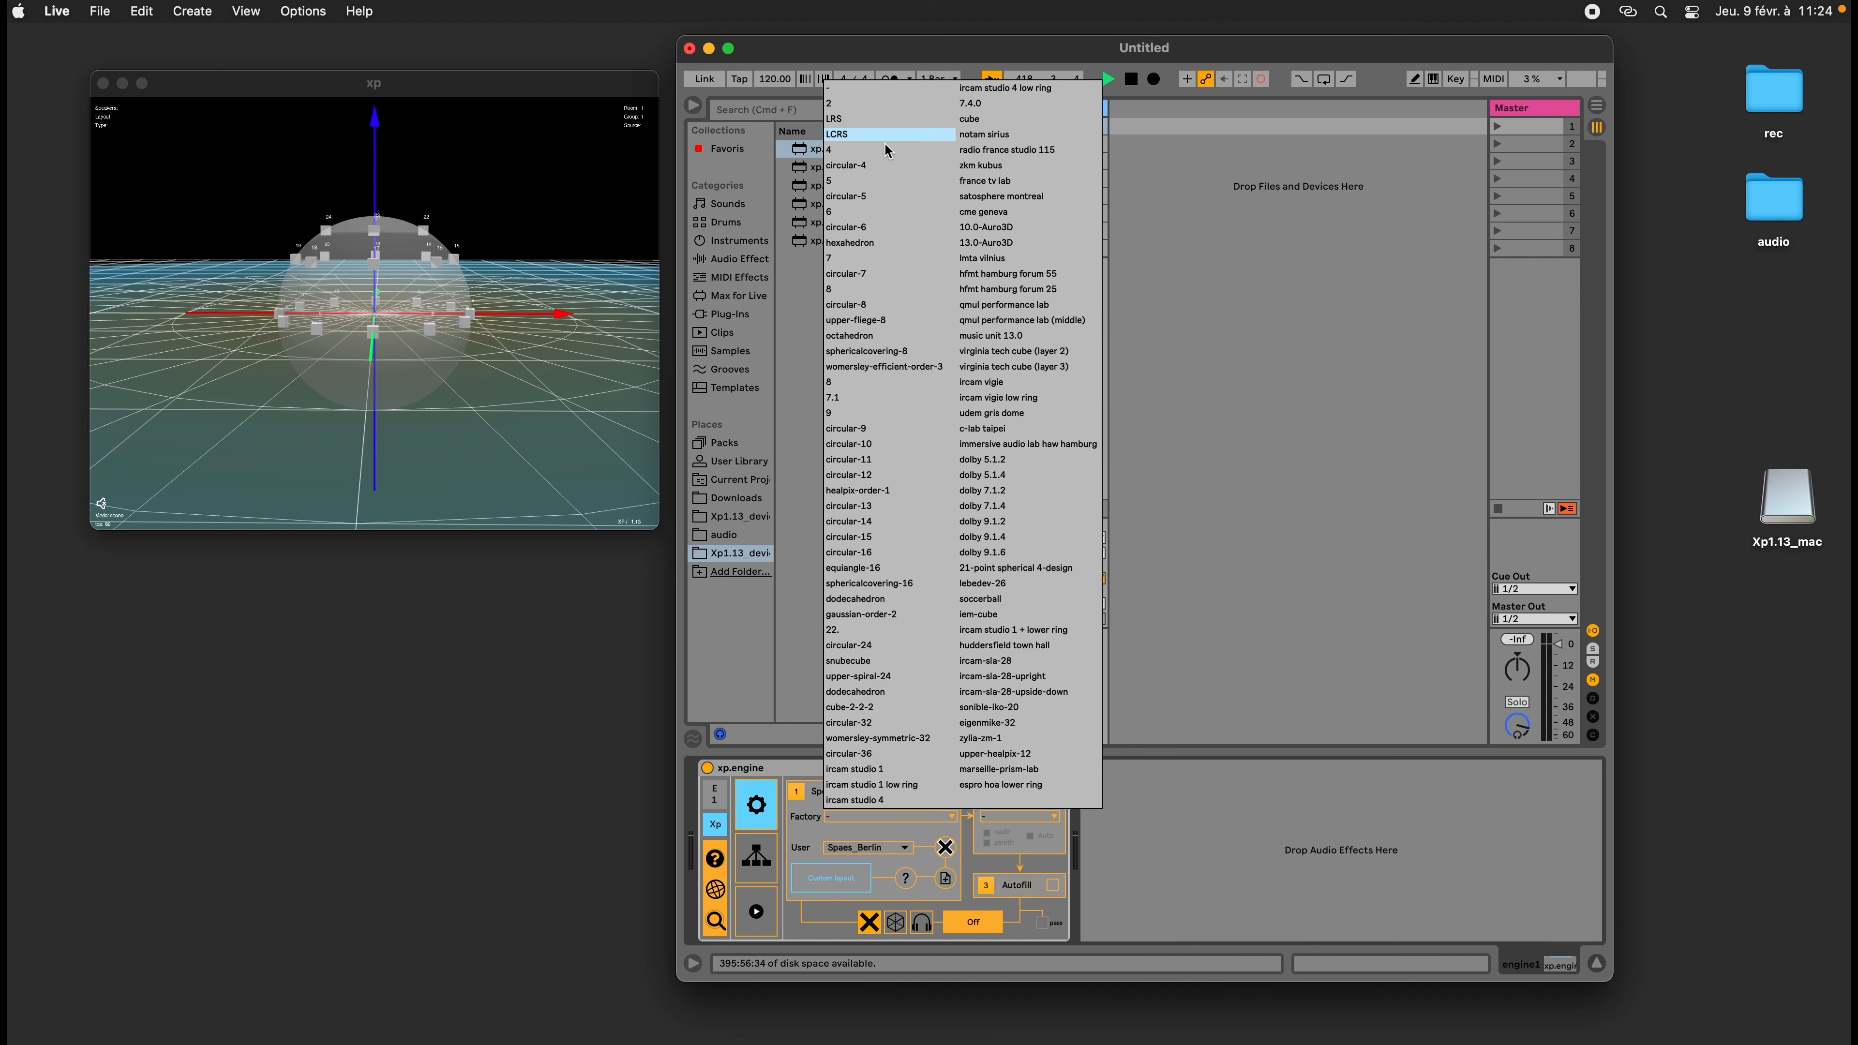
click(912, 146)
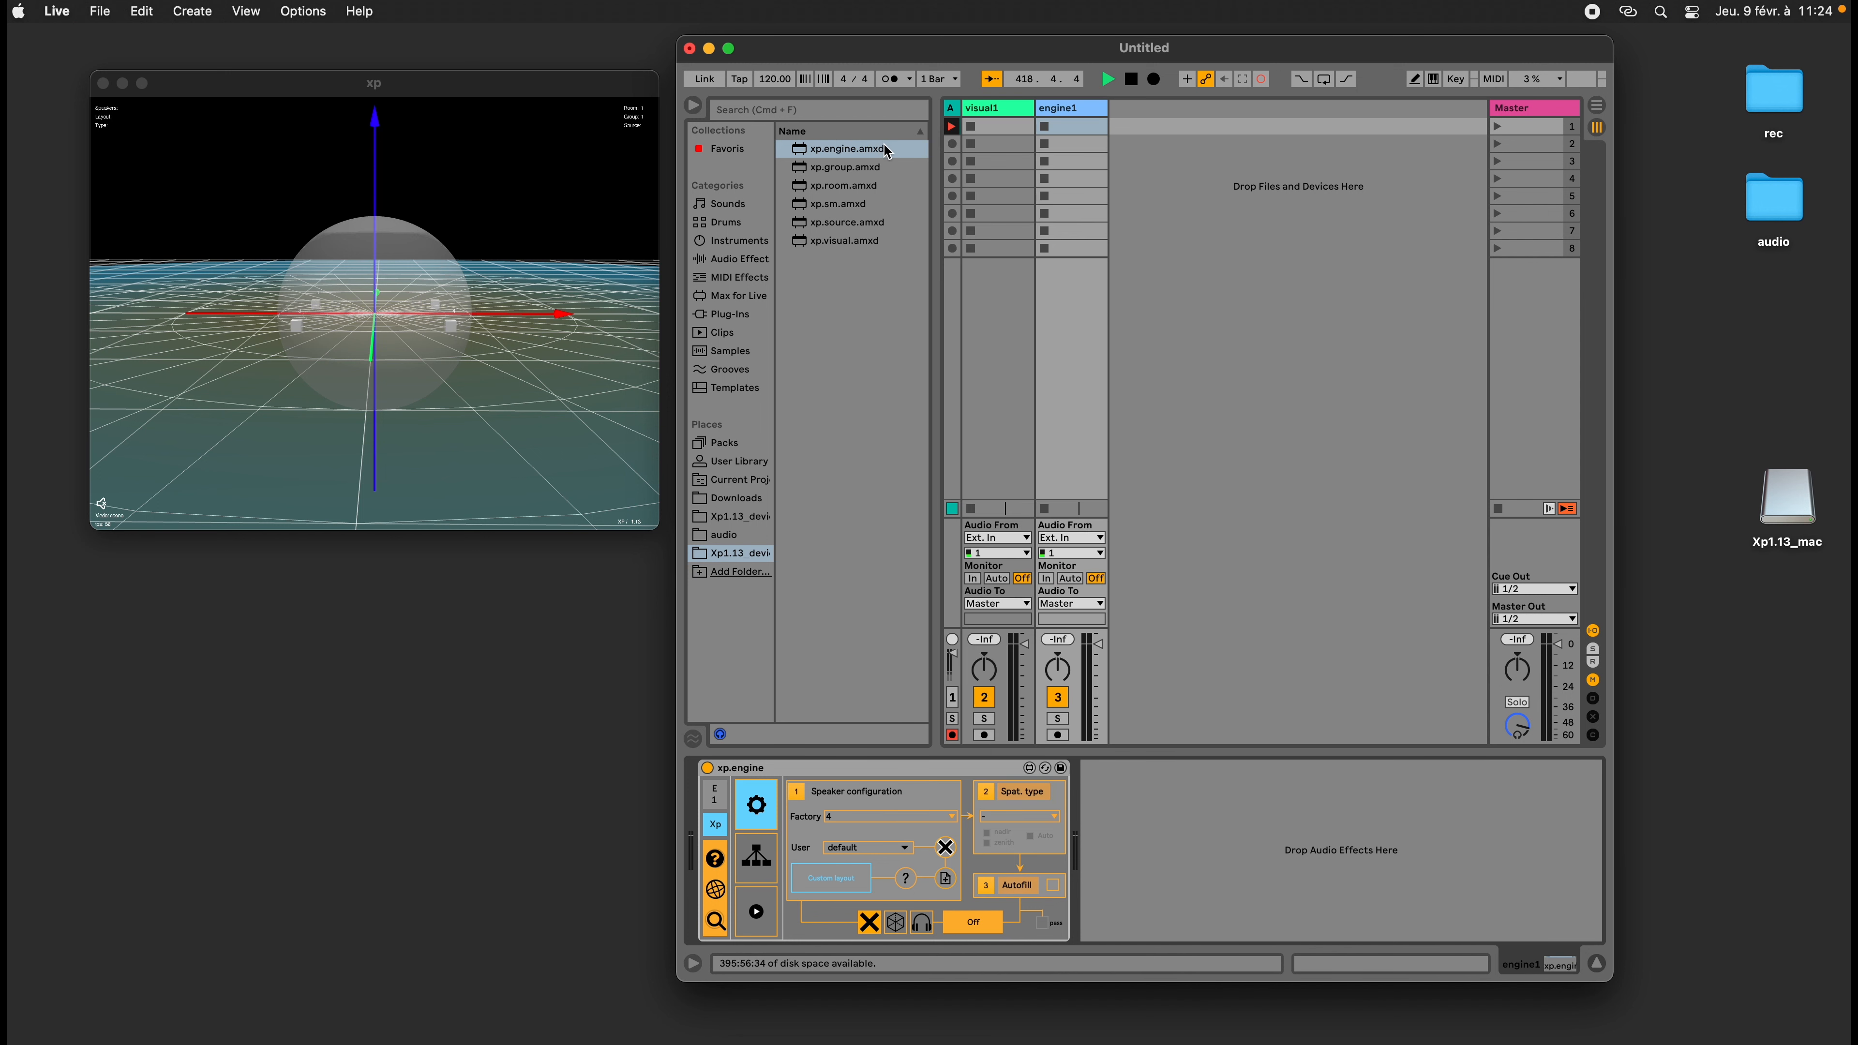
Review the spatialisation types available in xp.engine without choosing one
click(1024, 813)
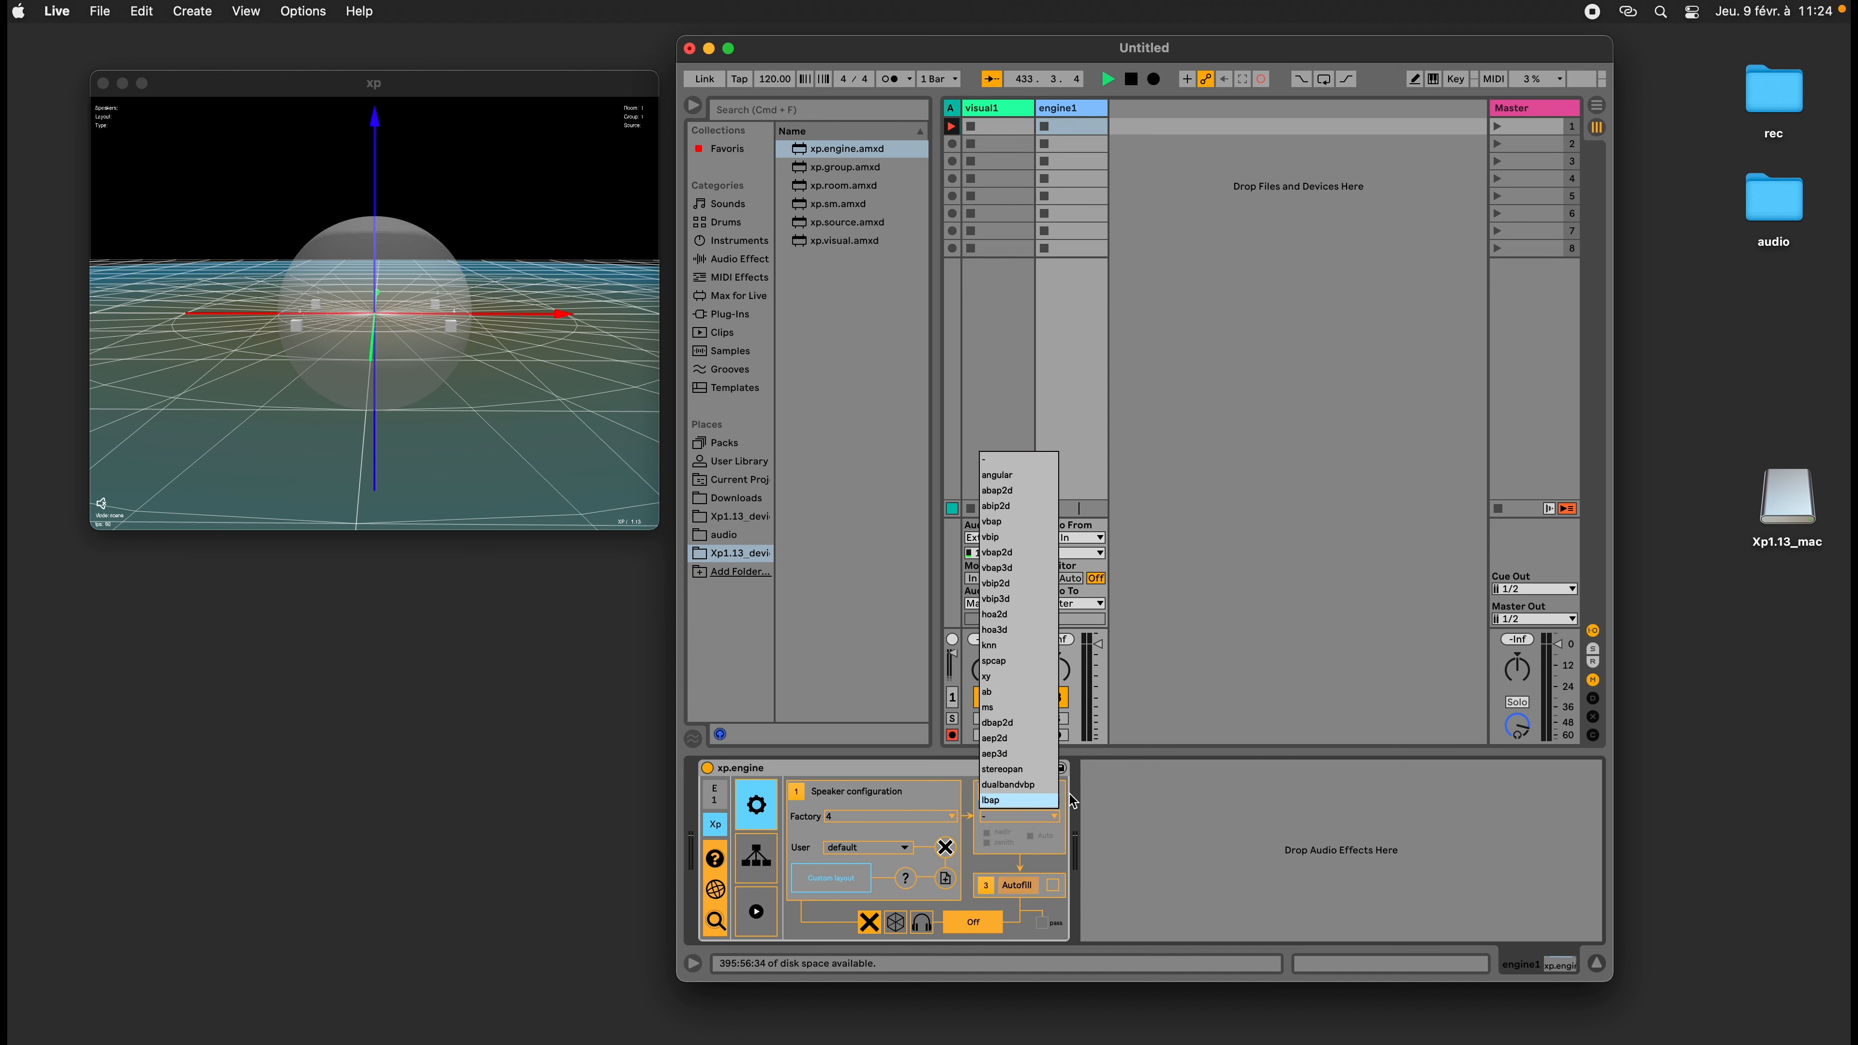
click(1230, 815)
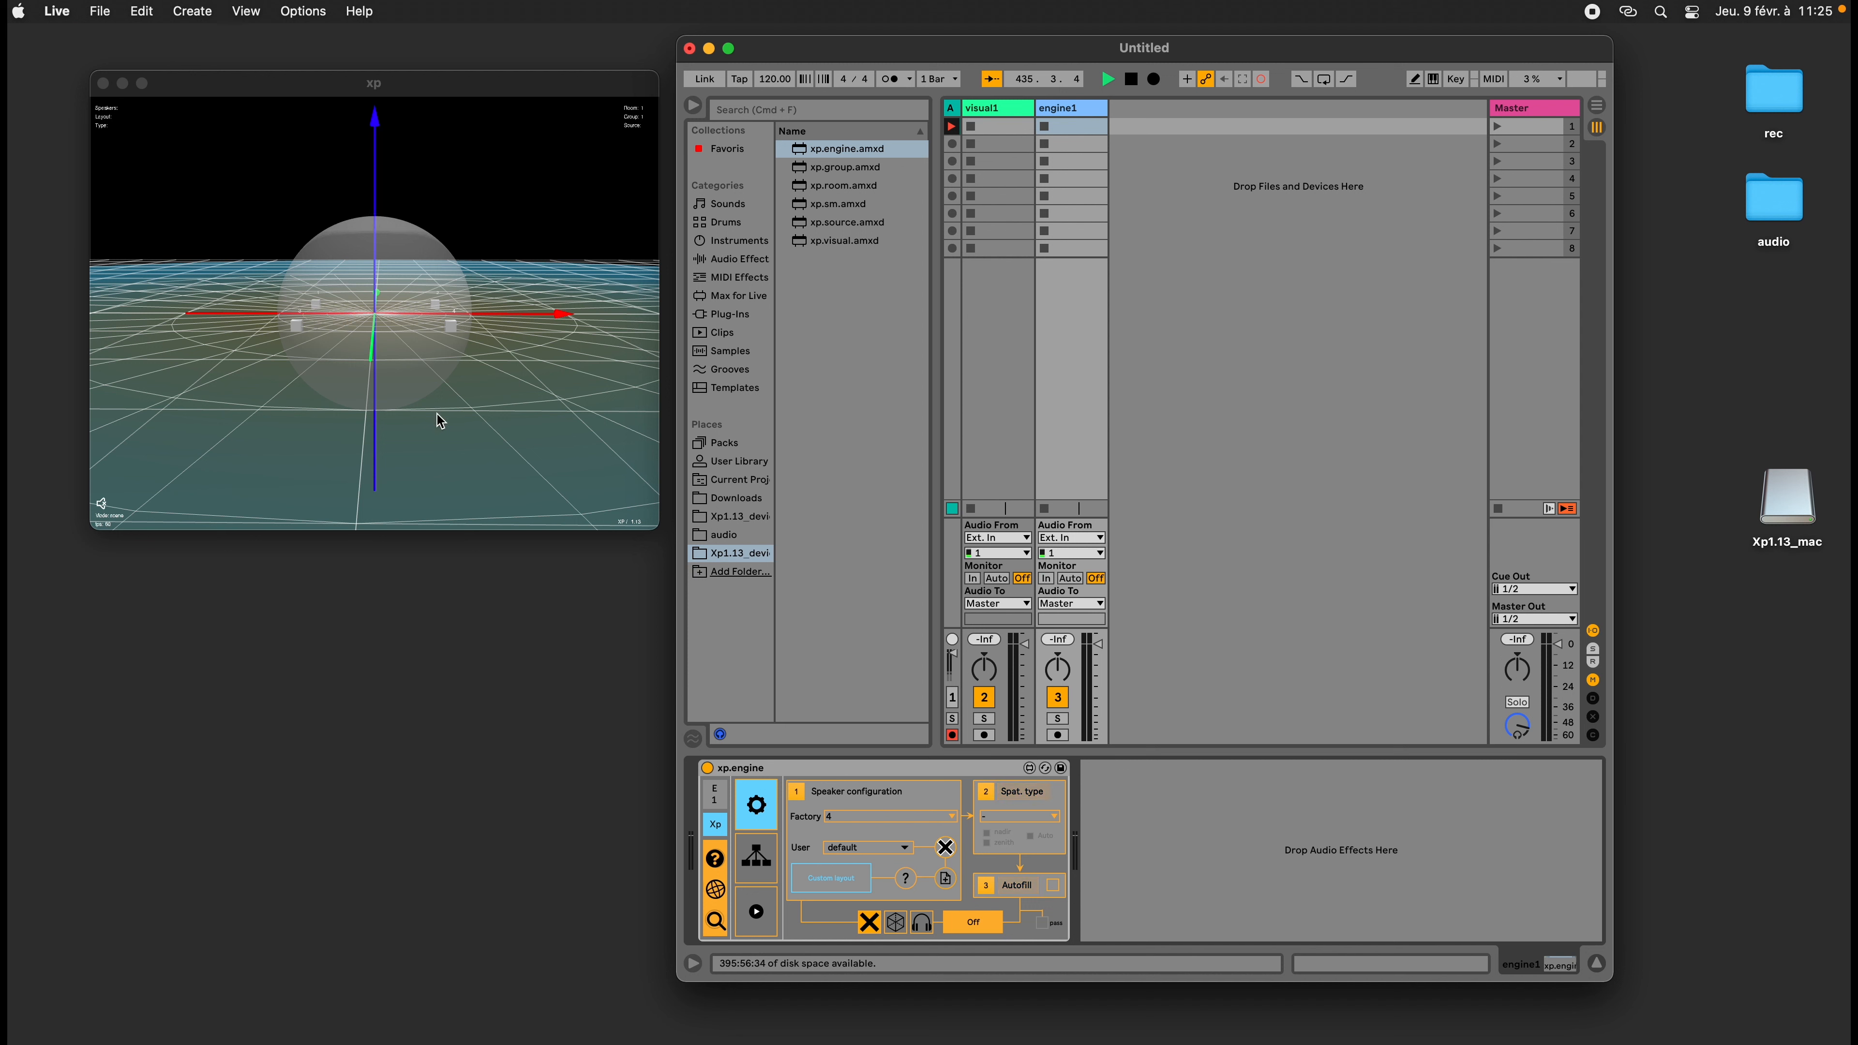
click(1041, 822)
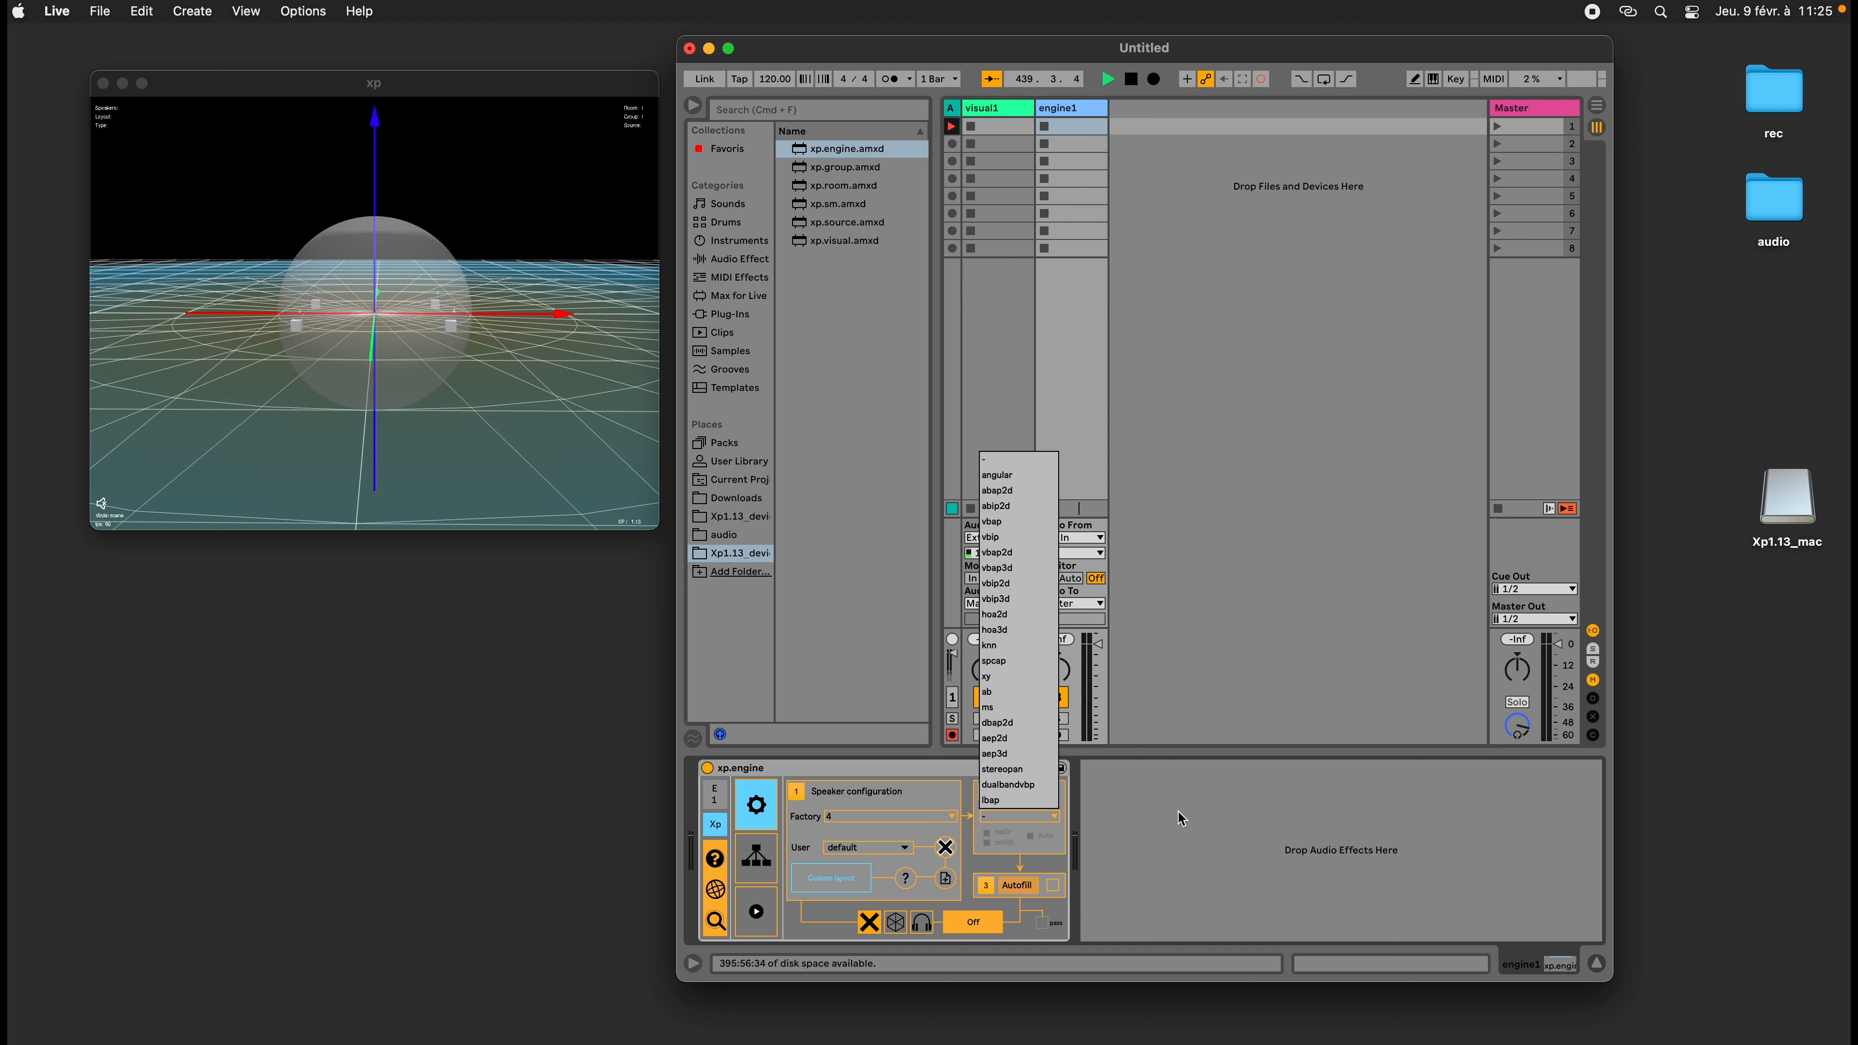
click(1150, 810)
Try the angular spatialisation type, change it to hoa2d, and enable Autofill
click(1030, 817)
click(1013, 479)
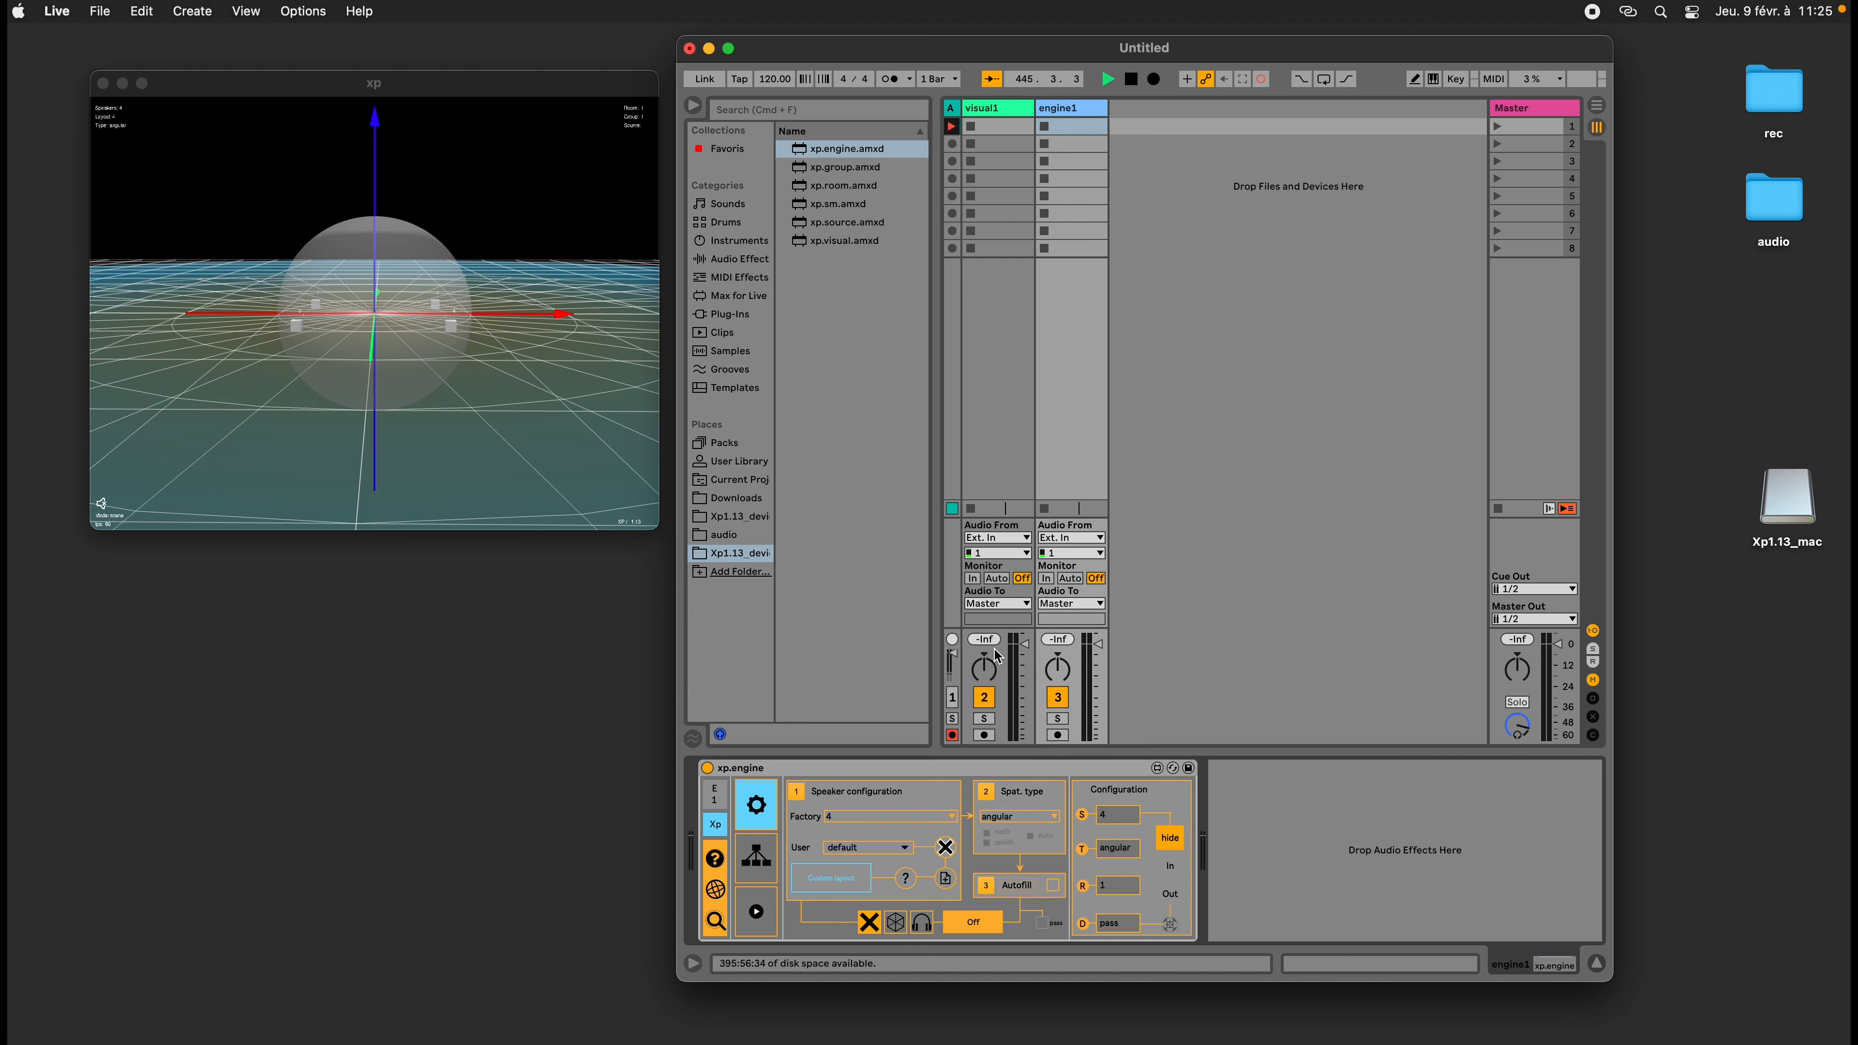
click(1027, 817)
click(1022, 618)
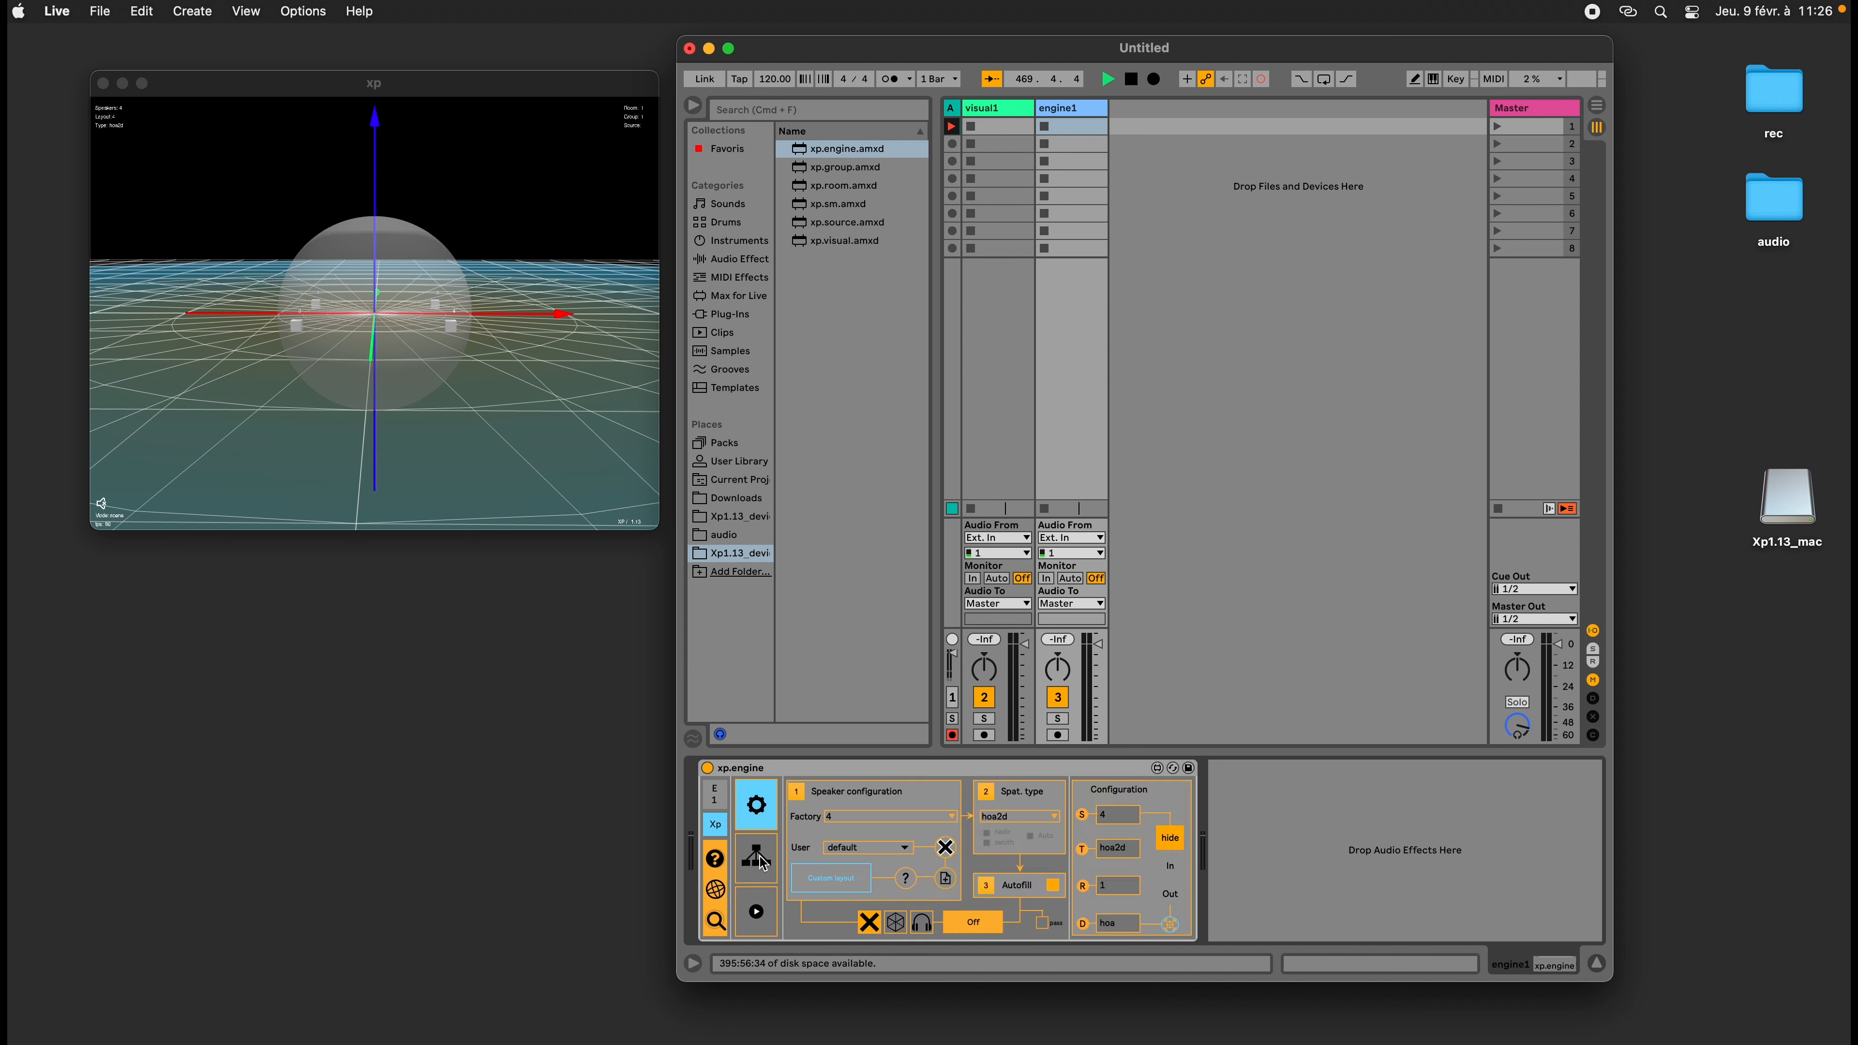
Check xp.engine's output routing page, set the factory speaker configuration to 8, and review the routing for the extra channel pairs
click(759, 862)
click(759, 814)
click(909, 821)
click(849, 415)
click(890, 817)
click(872, 385)
click(759, 860)
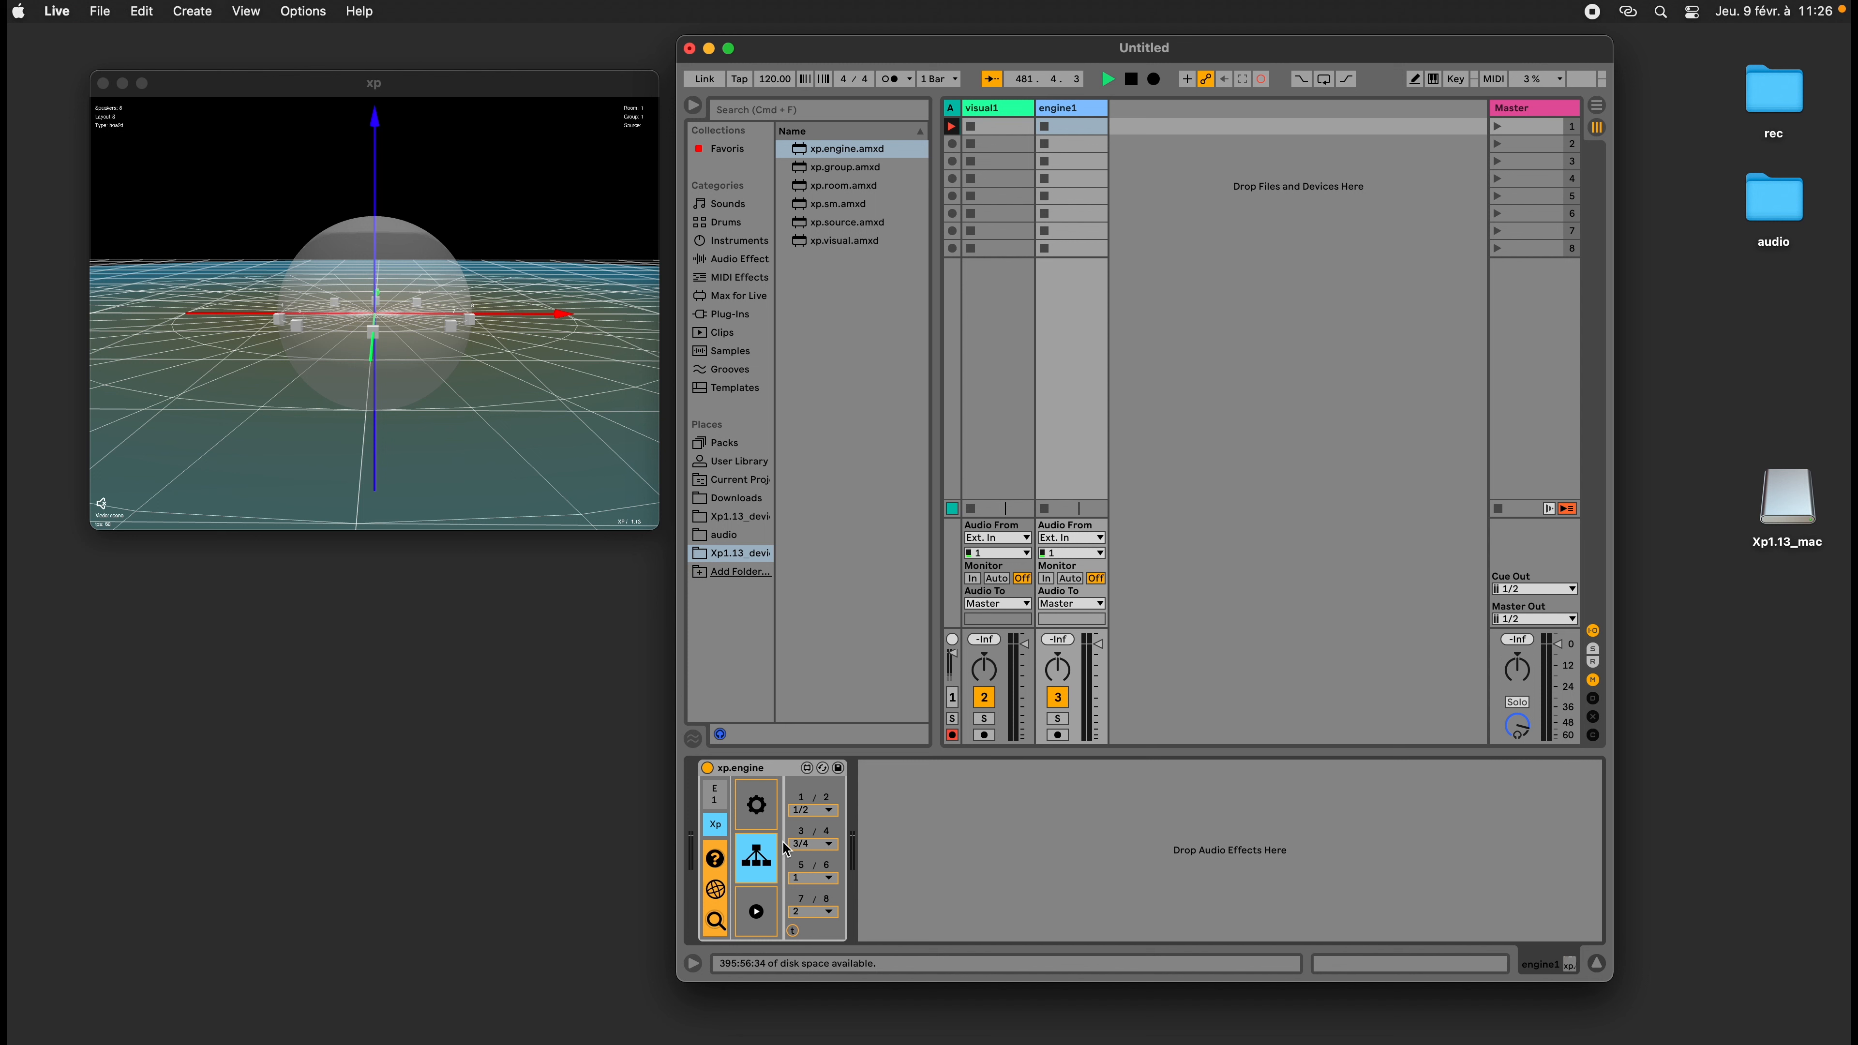
click(766, 818)
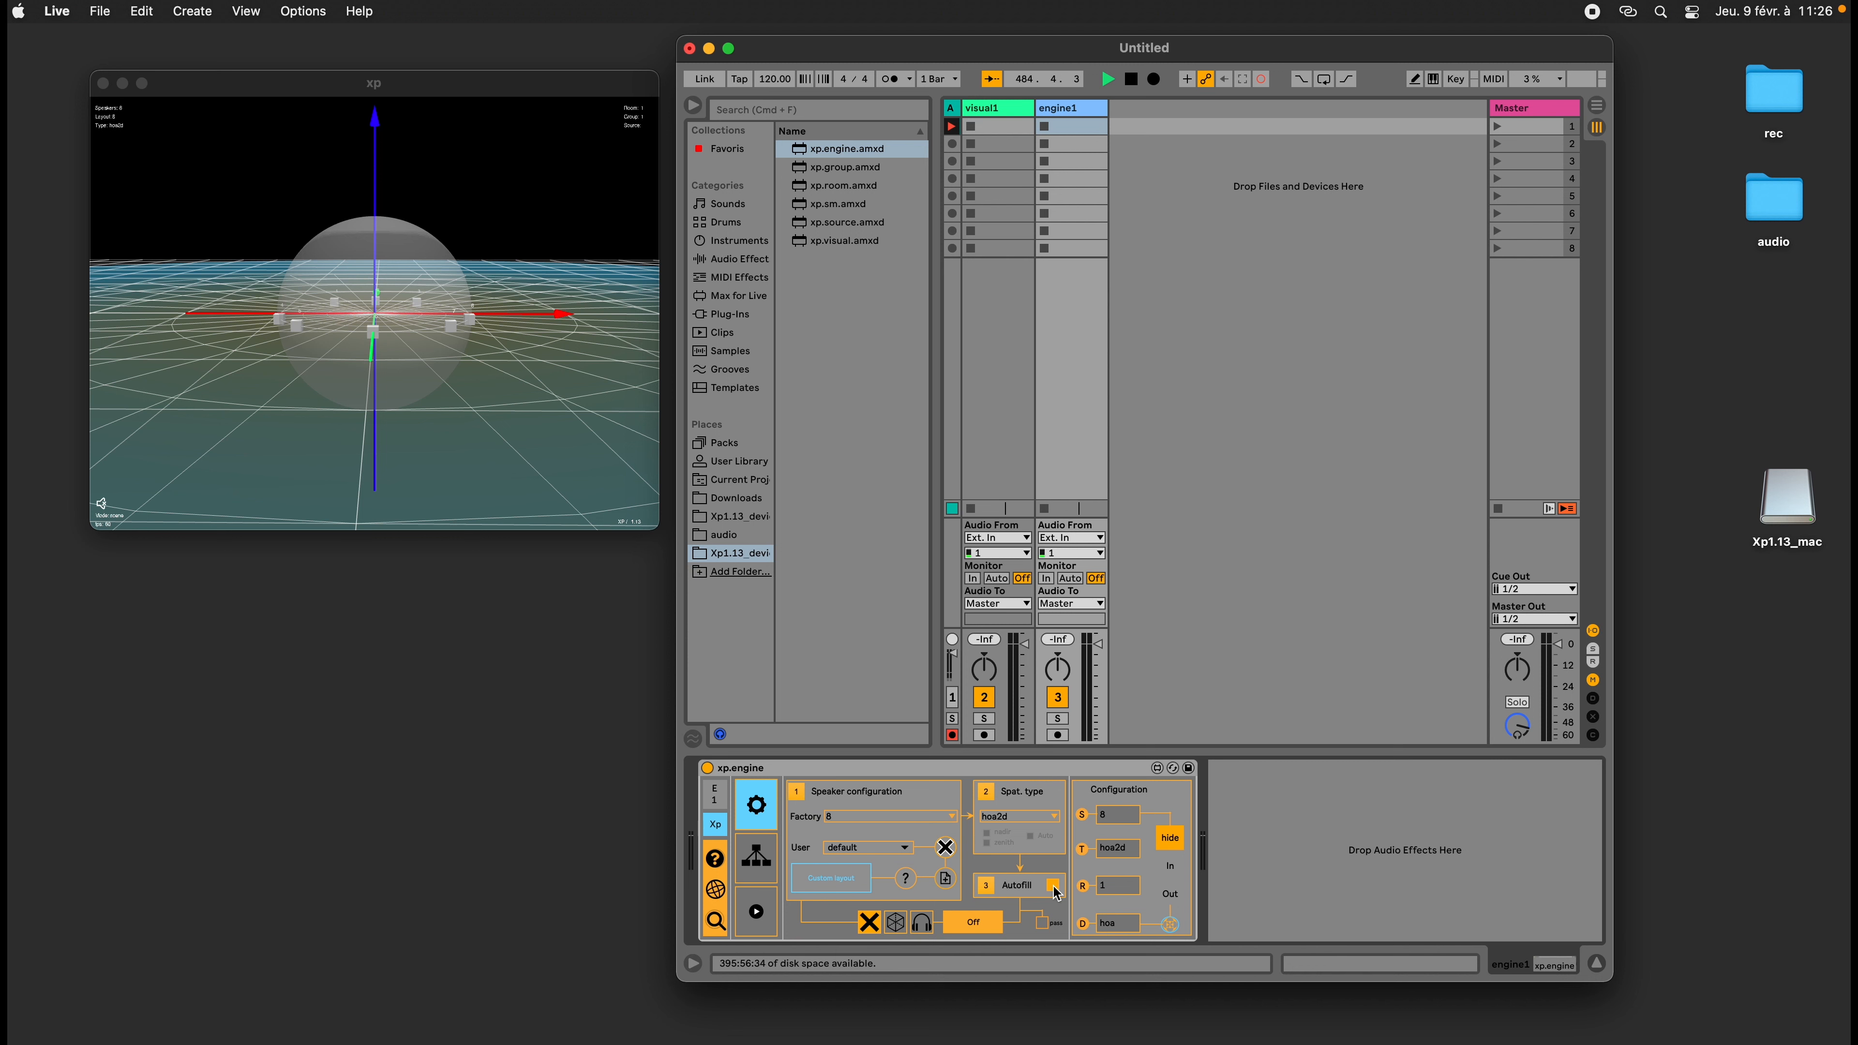
Try routing xp.engine's first channel pair to output 3/4, then restore it to 1/2 and return to the configuration page
click(756, 858)
click(812, 810)
click(812, 845)
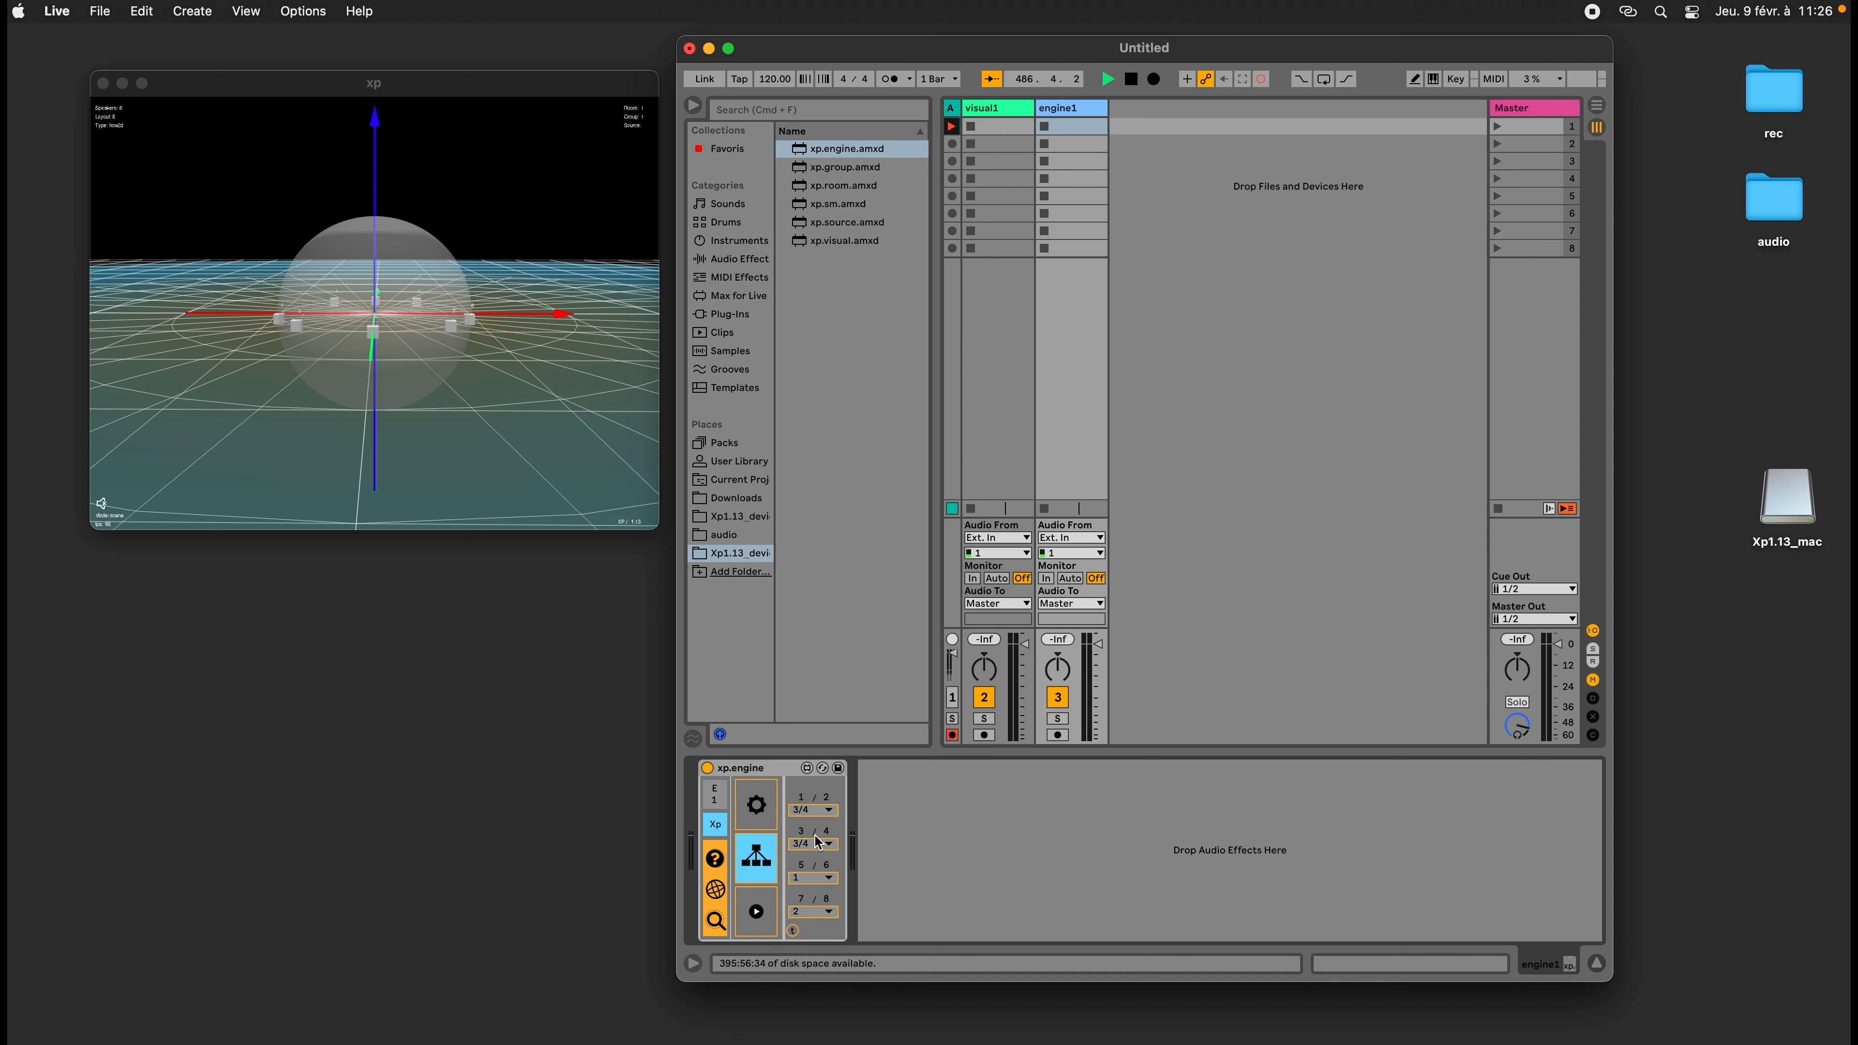
click(815, 843)
click(821, 868)
click(757, 825)
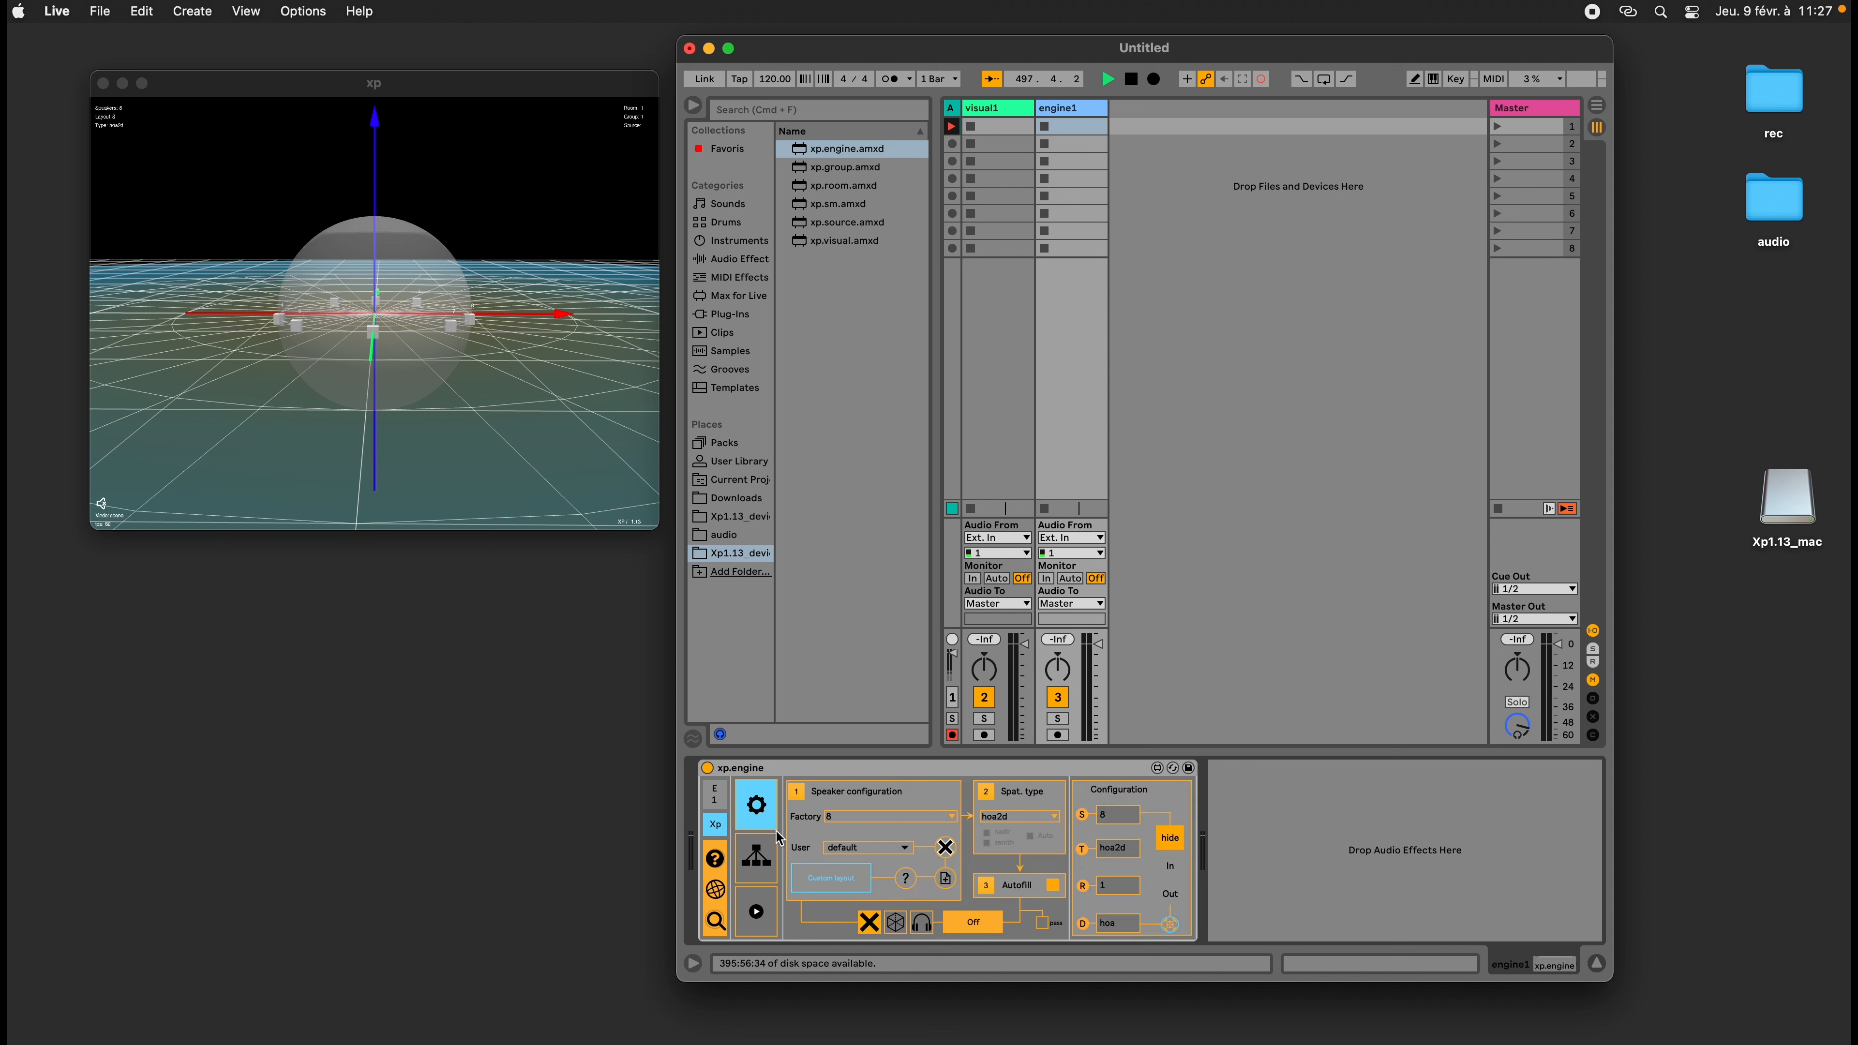
Review the outputs available for channel pair 5/6 in xp.engine's routing without choosing one
click(754, 867)
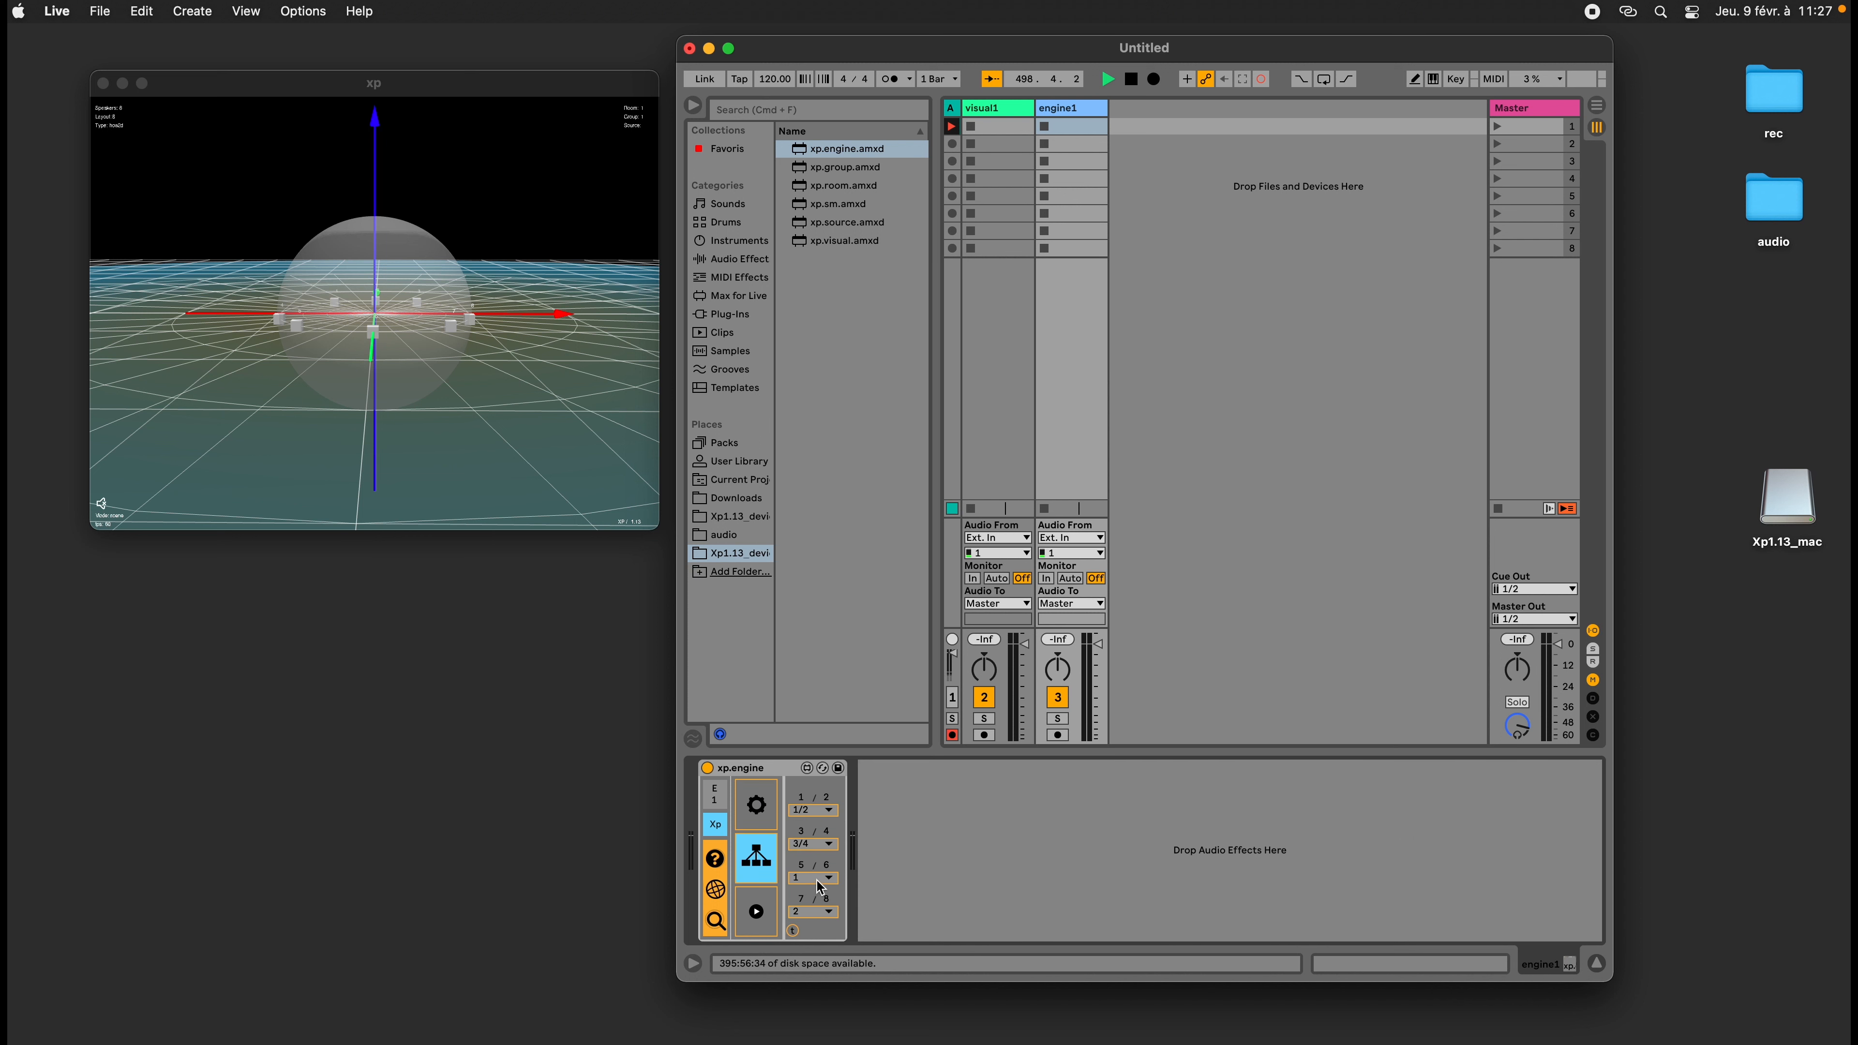
click(915, 859)
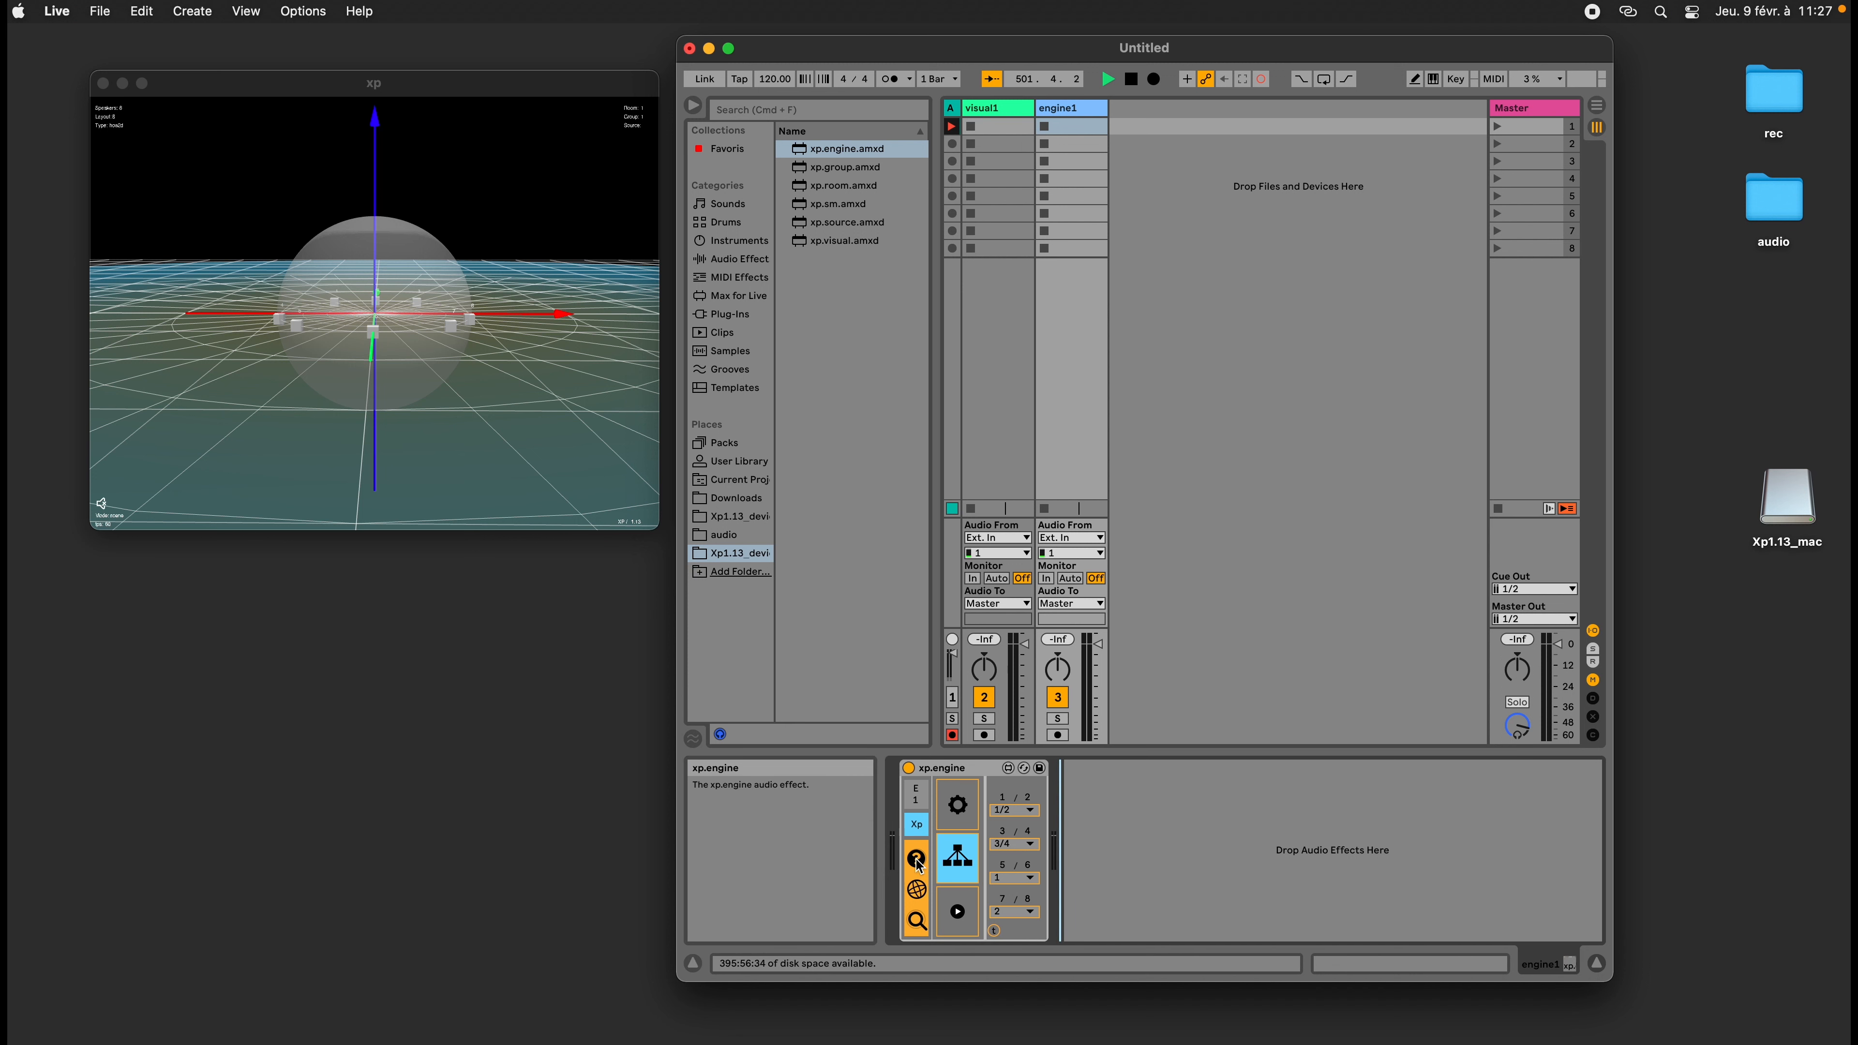
click(822, 879)
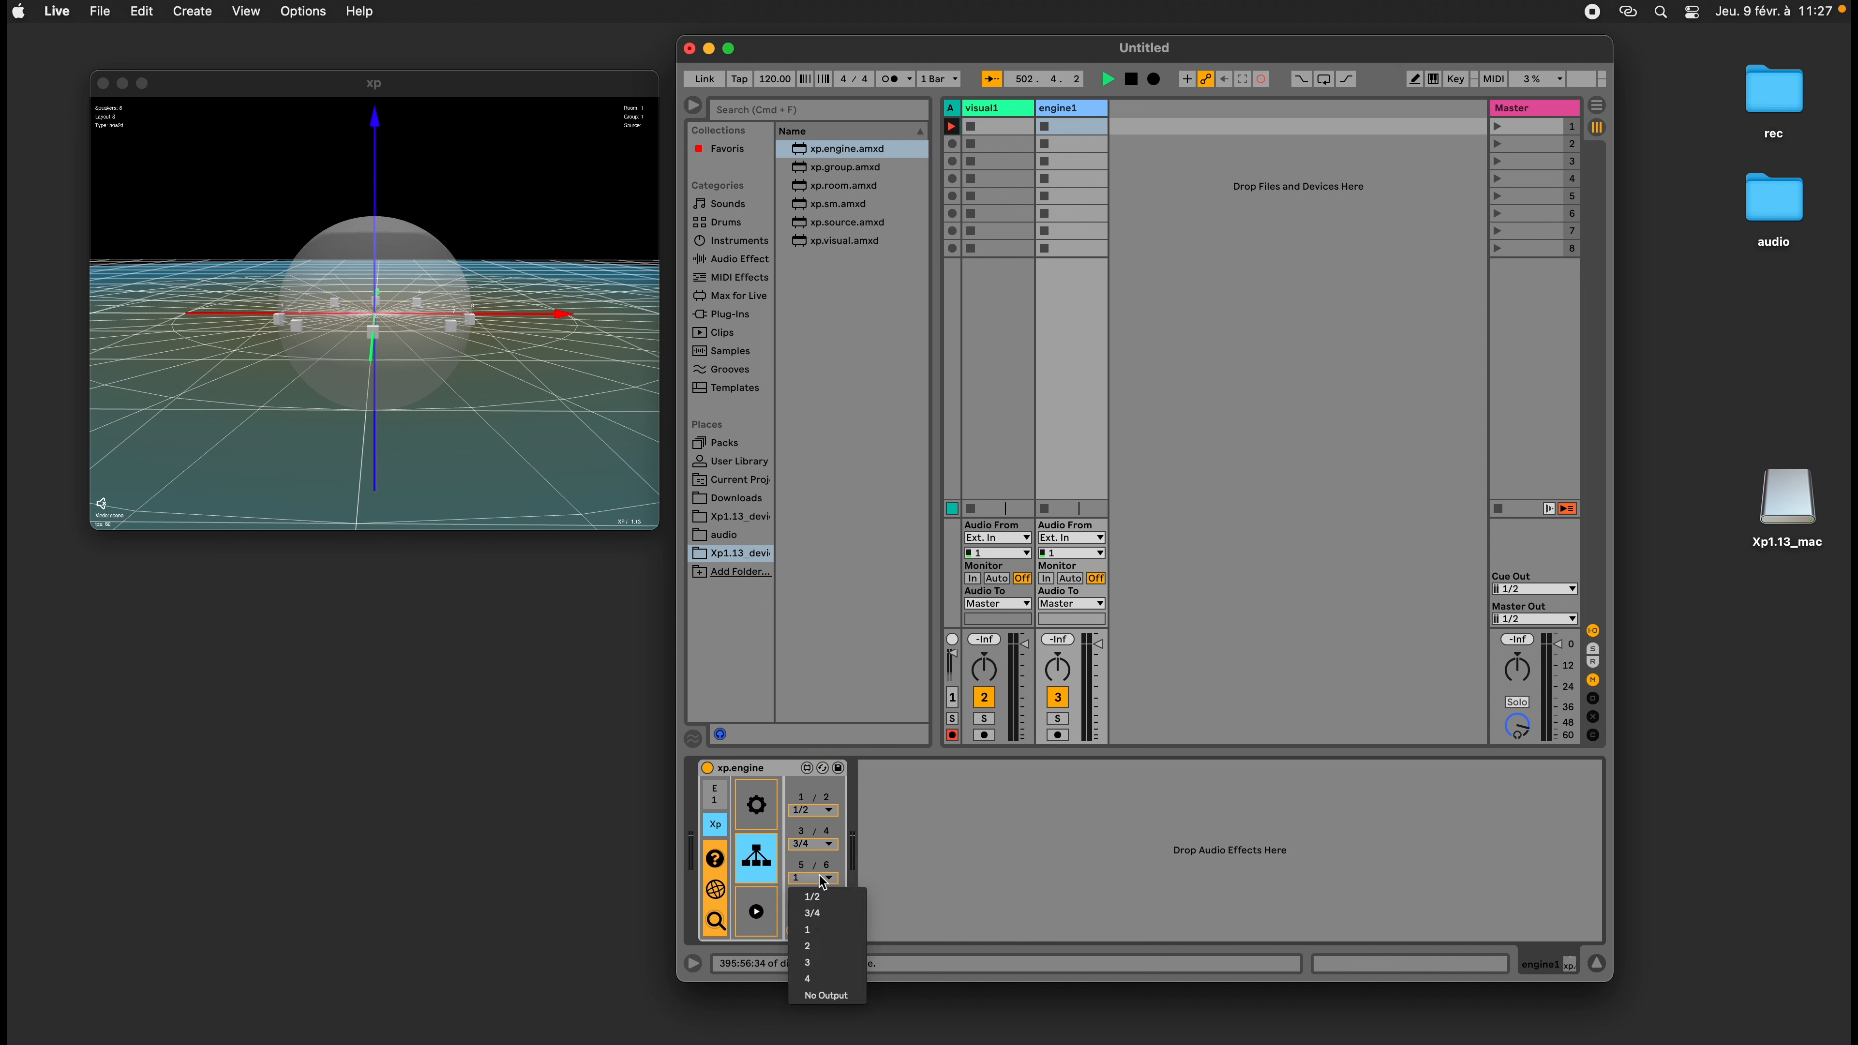
click(973, 867)
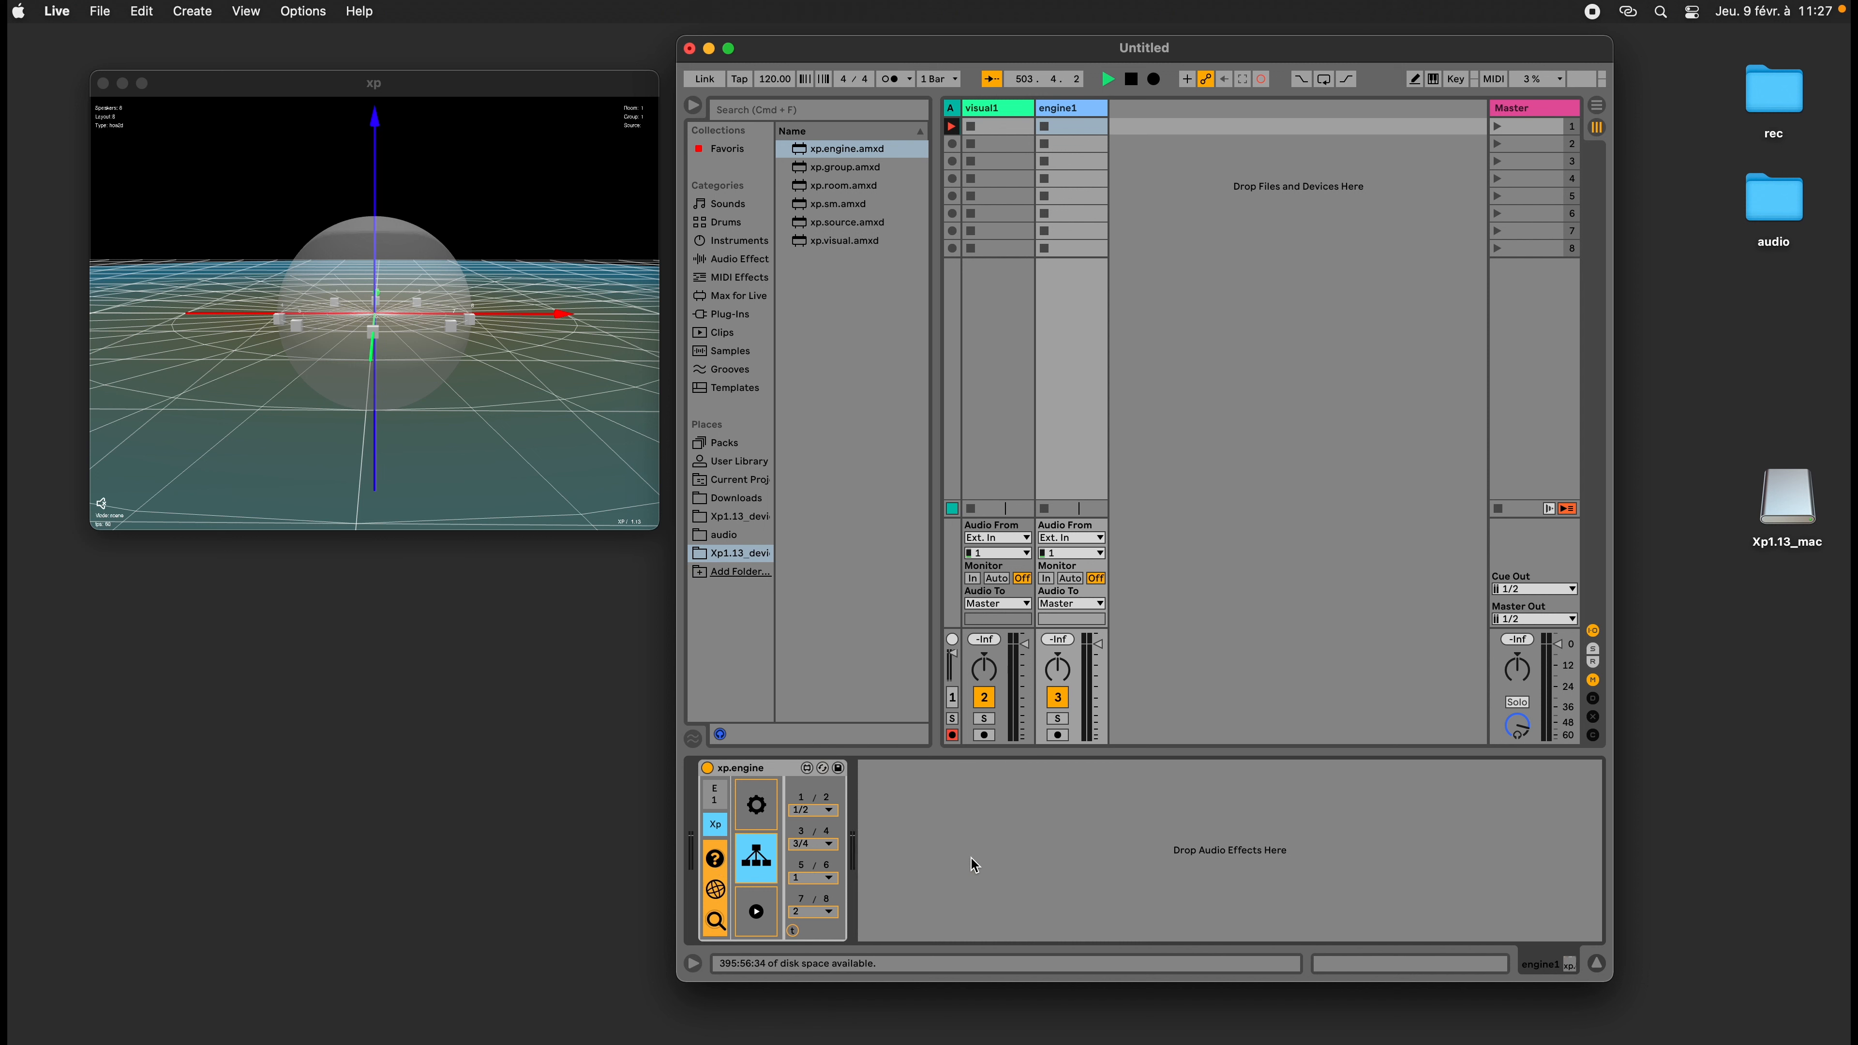
click(756, 805)
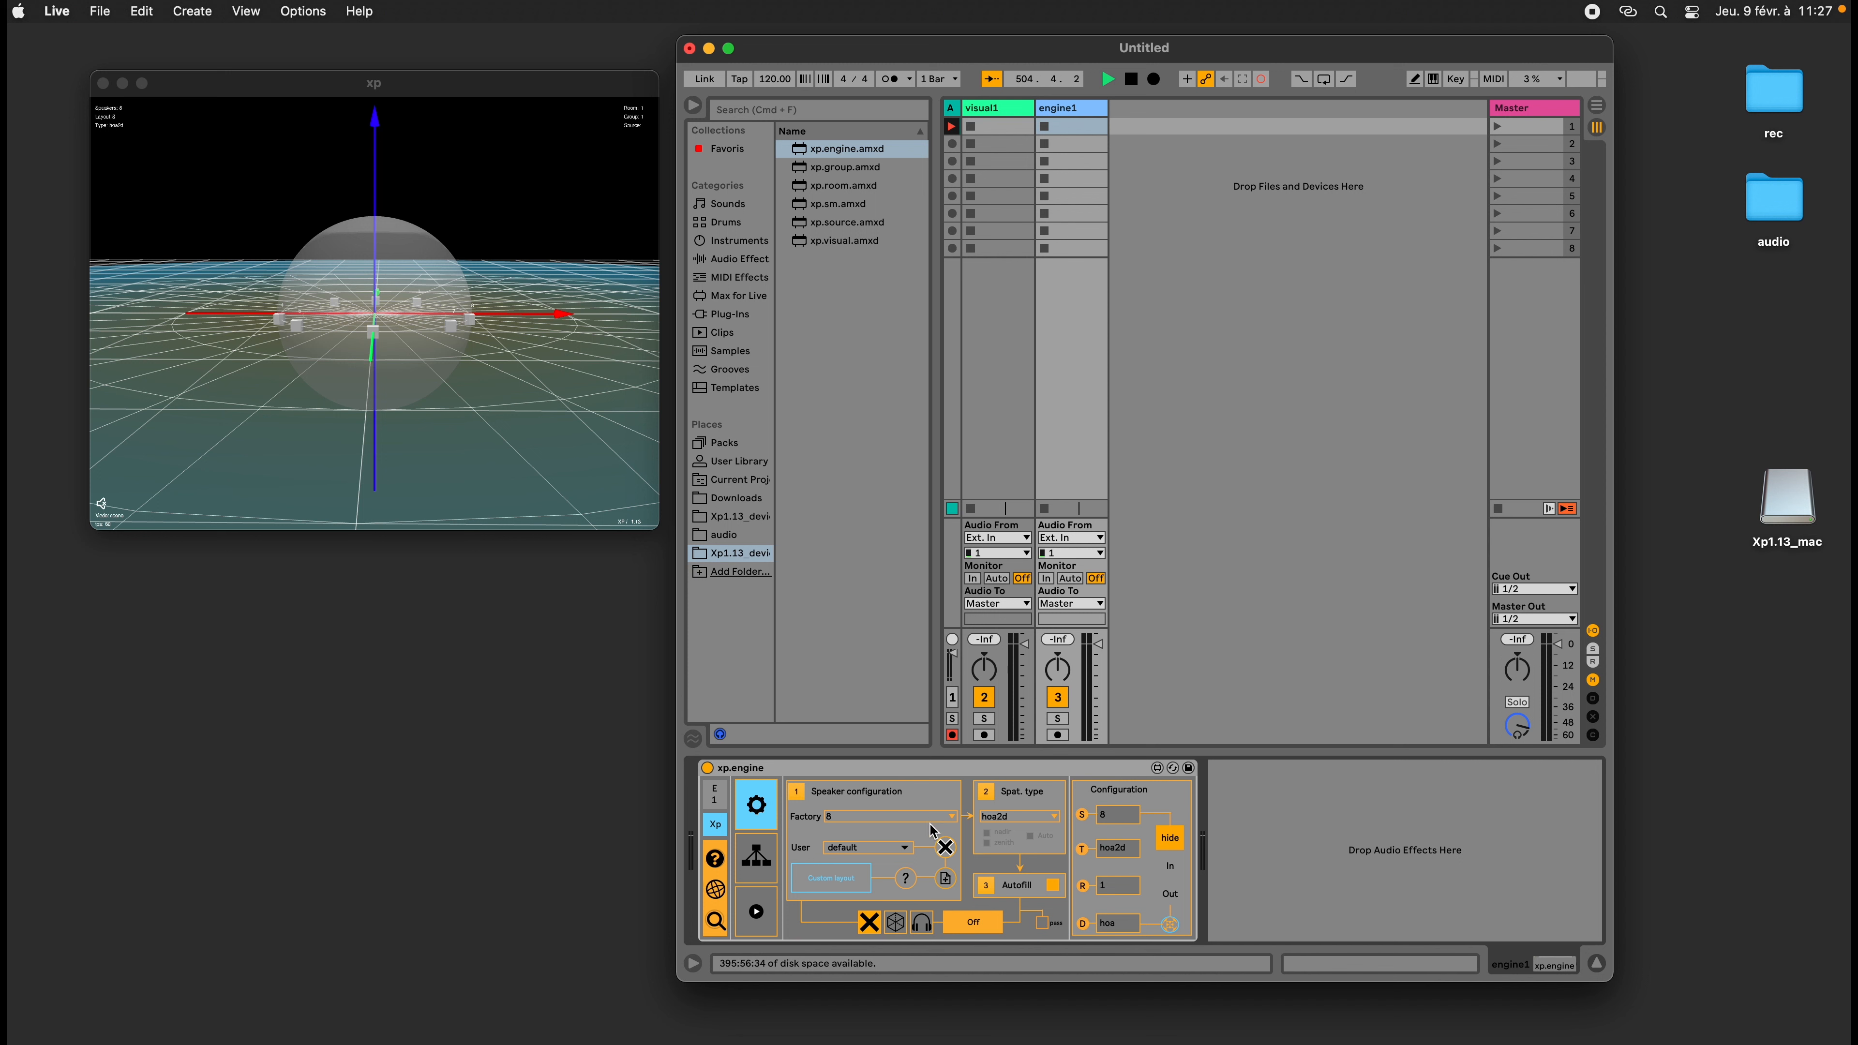
Enable mono outputs 5 & 6 and 7 & 8 and stereo output 7/8 in Live's audio output configuration
click(1289, 673)
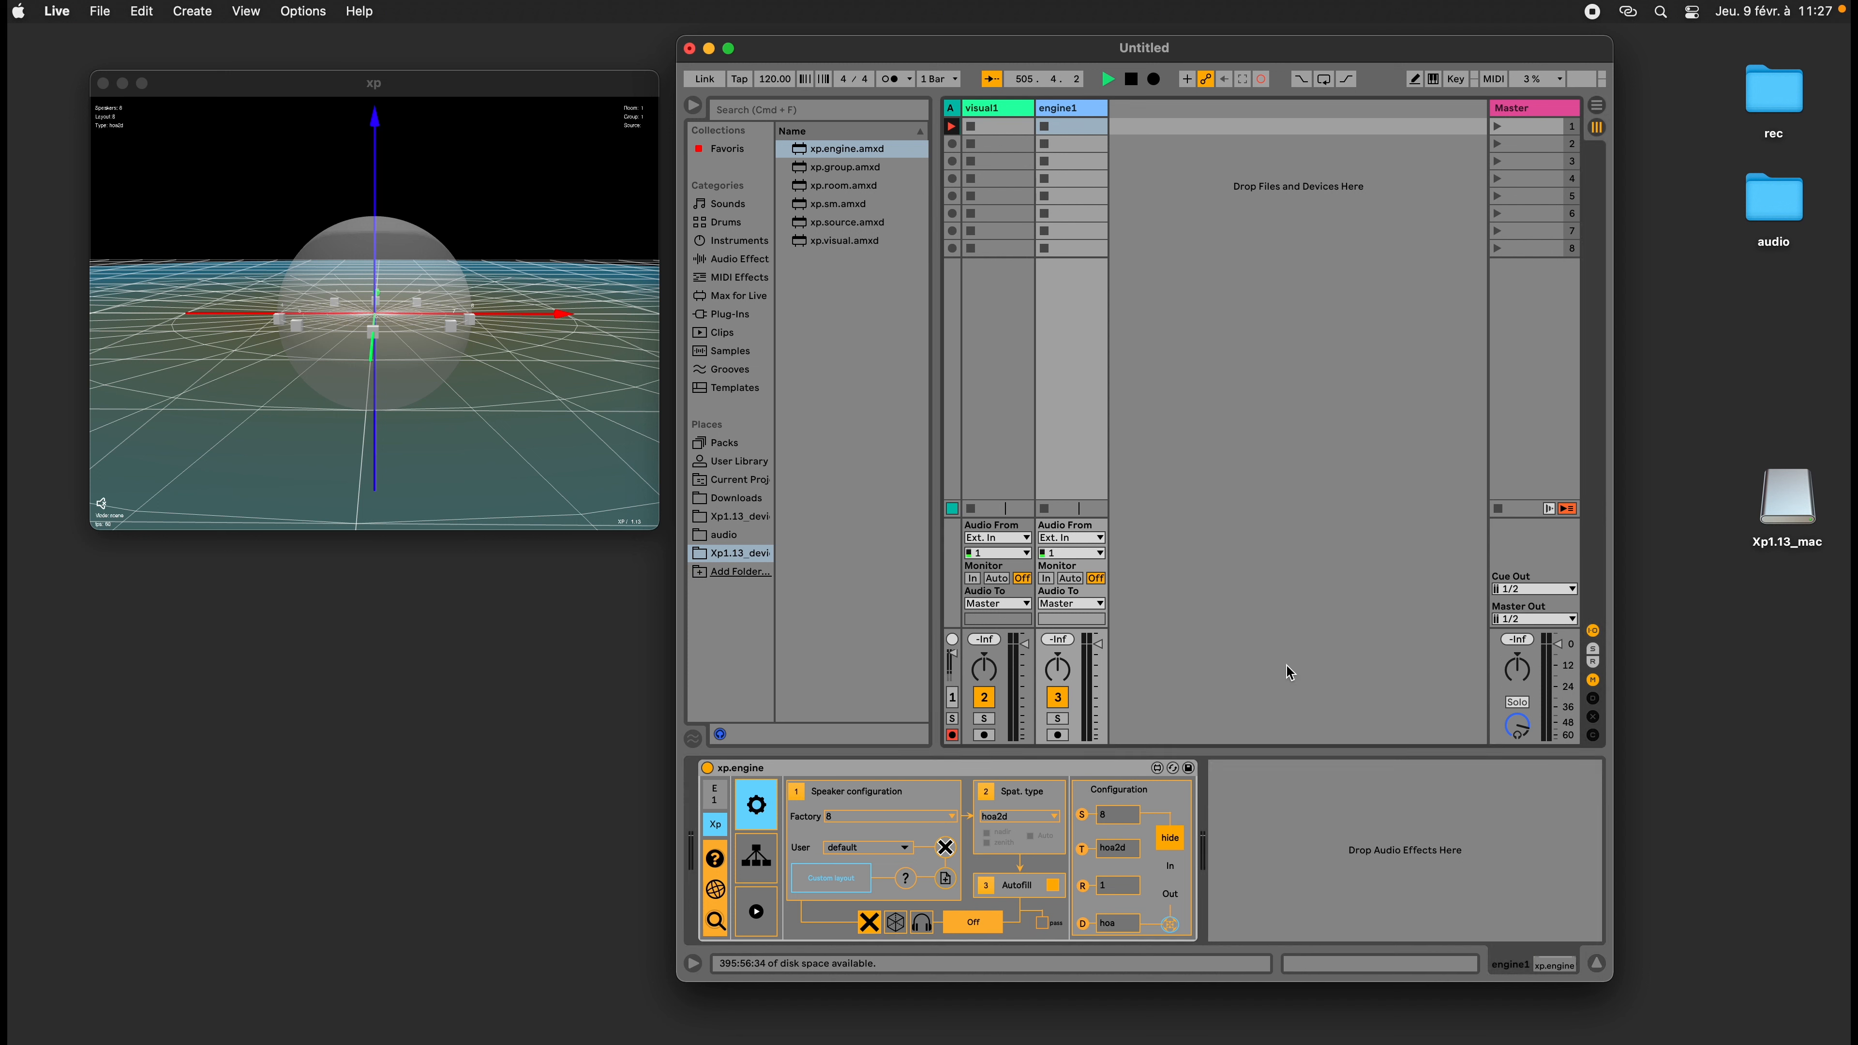
key(super+comma)
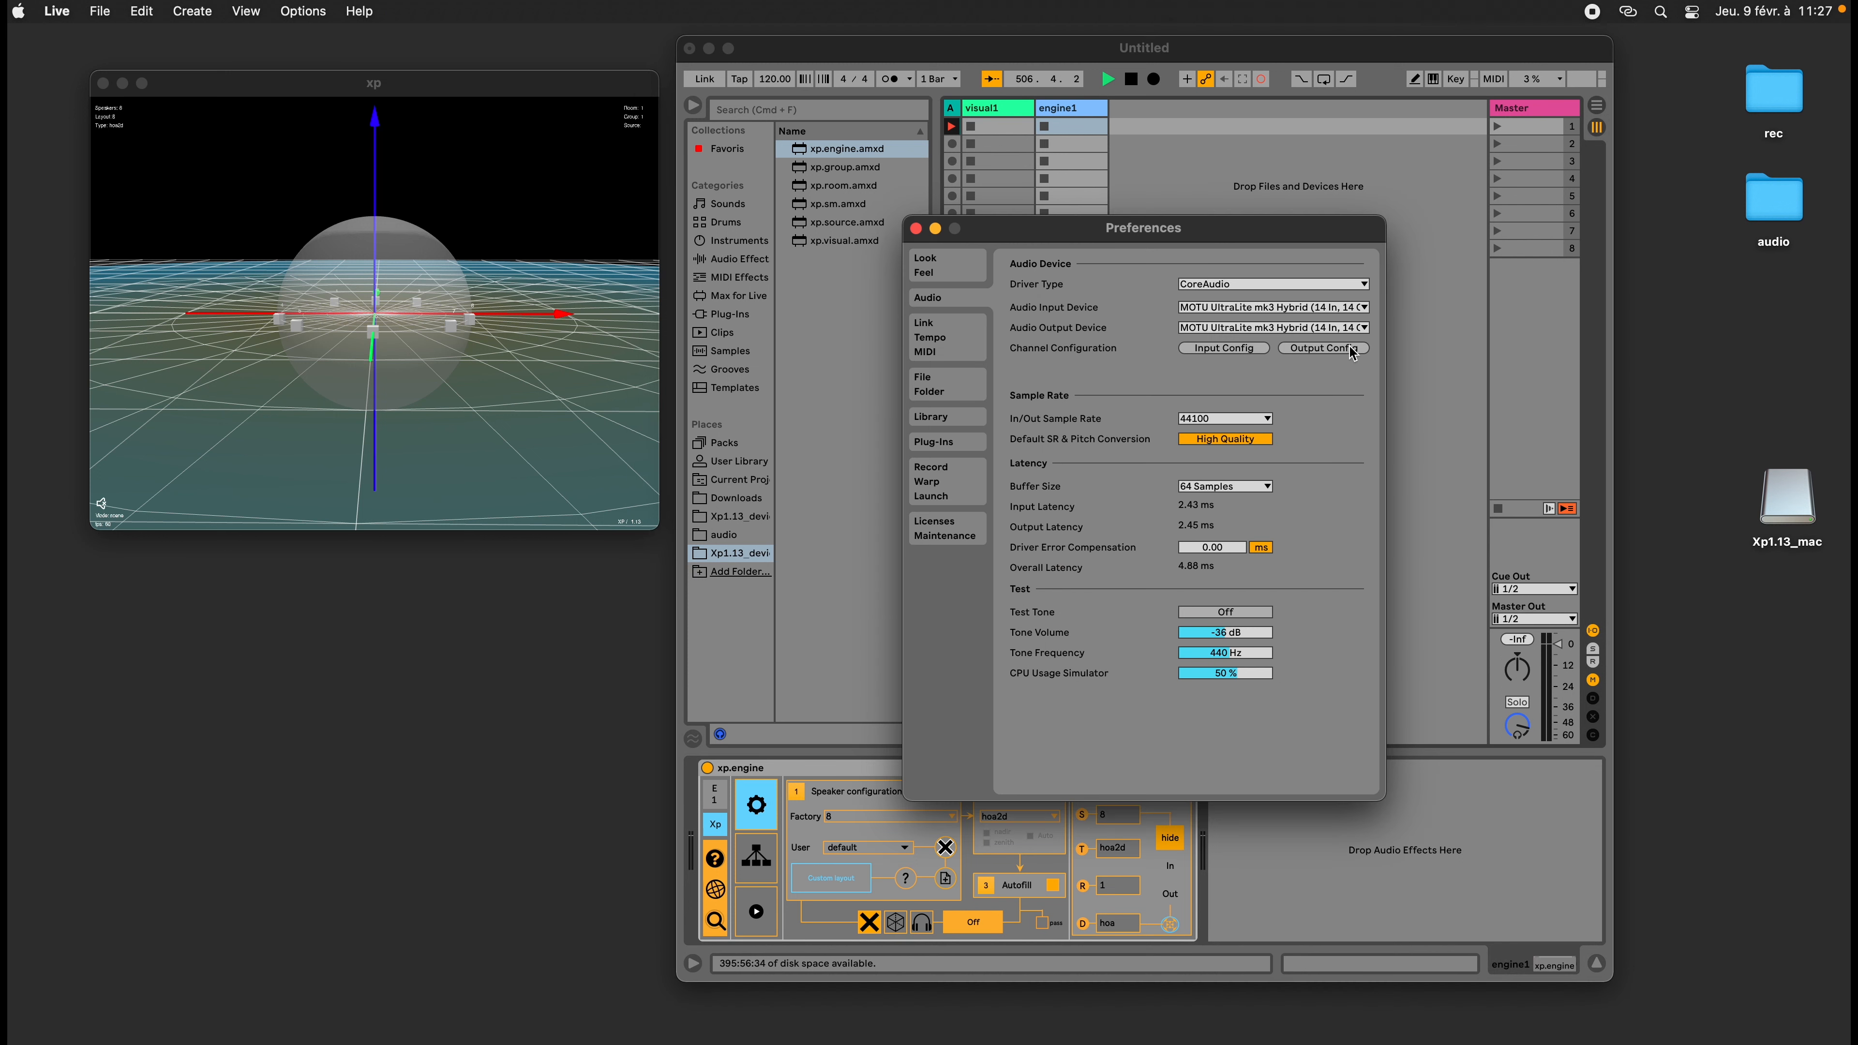
click(1260, 357)
click(962, 378)
click(961, 393)
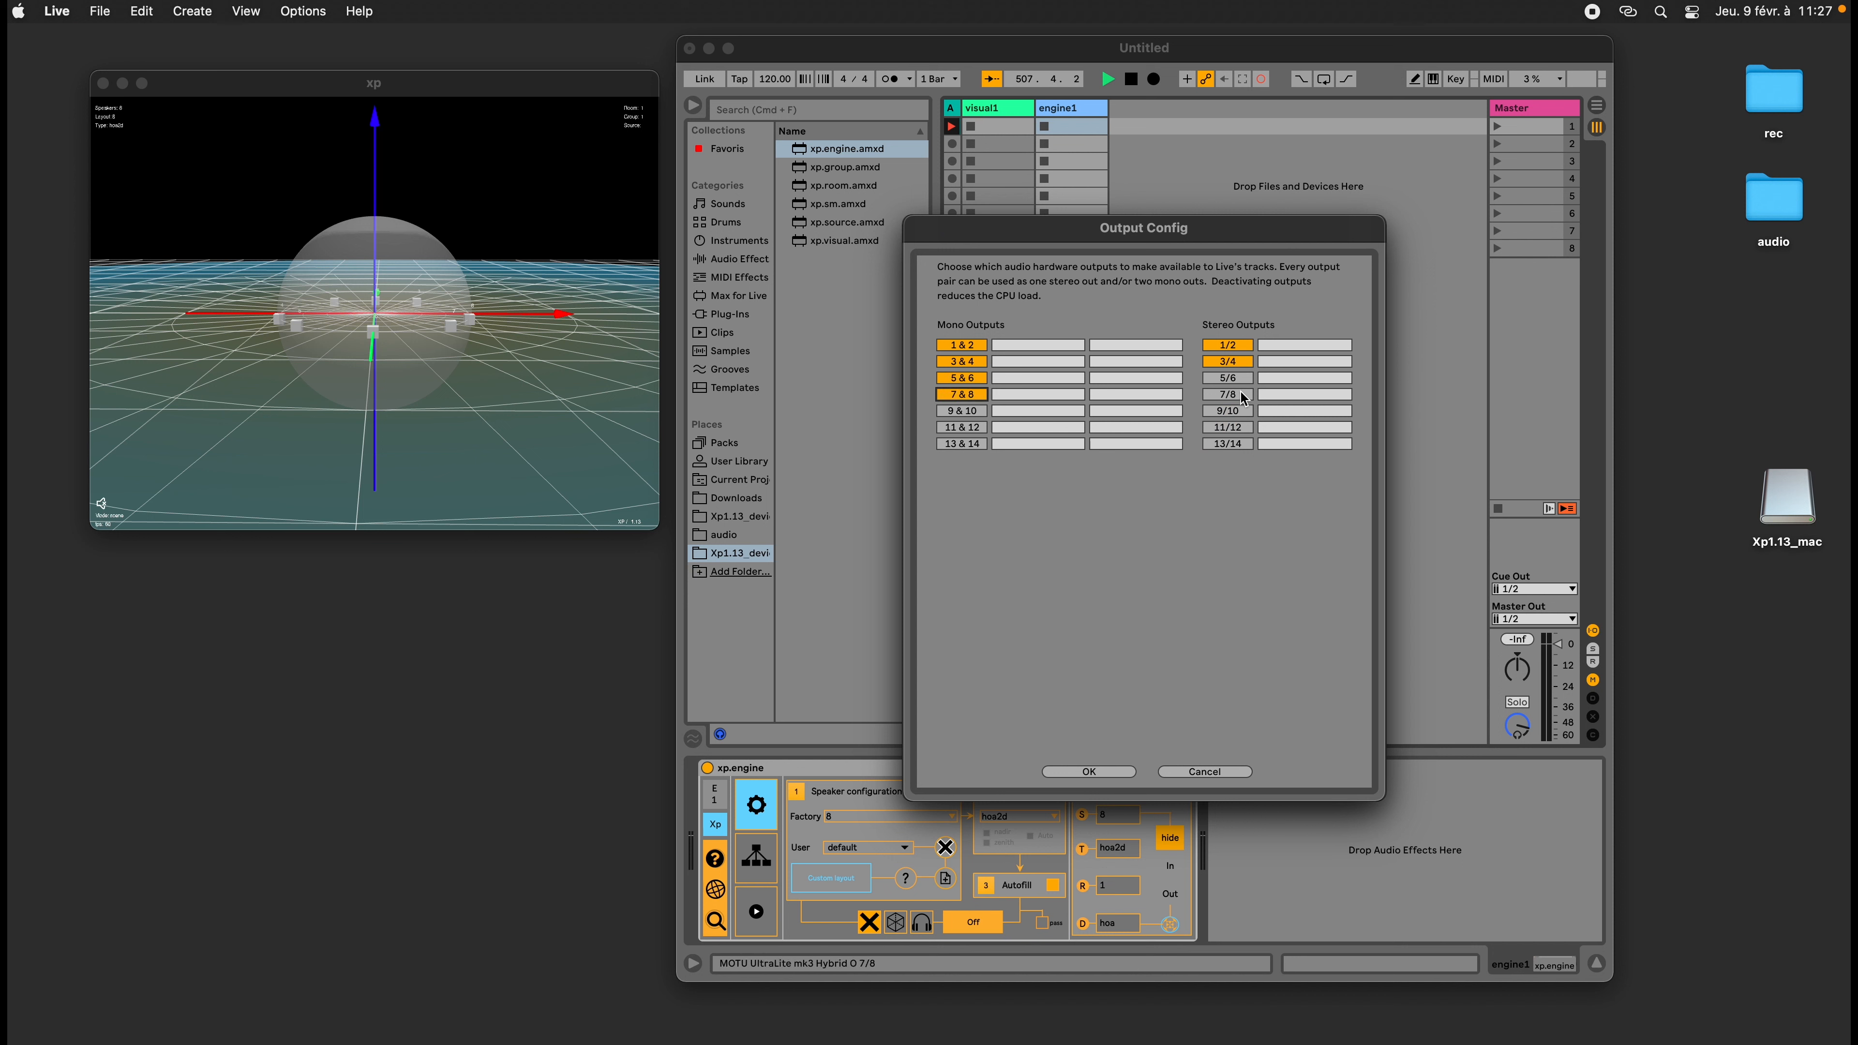
click(1228, 394)
click(1229, 378)
click(1088, 771)
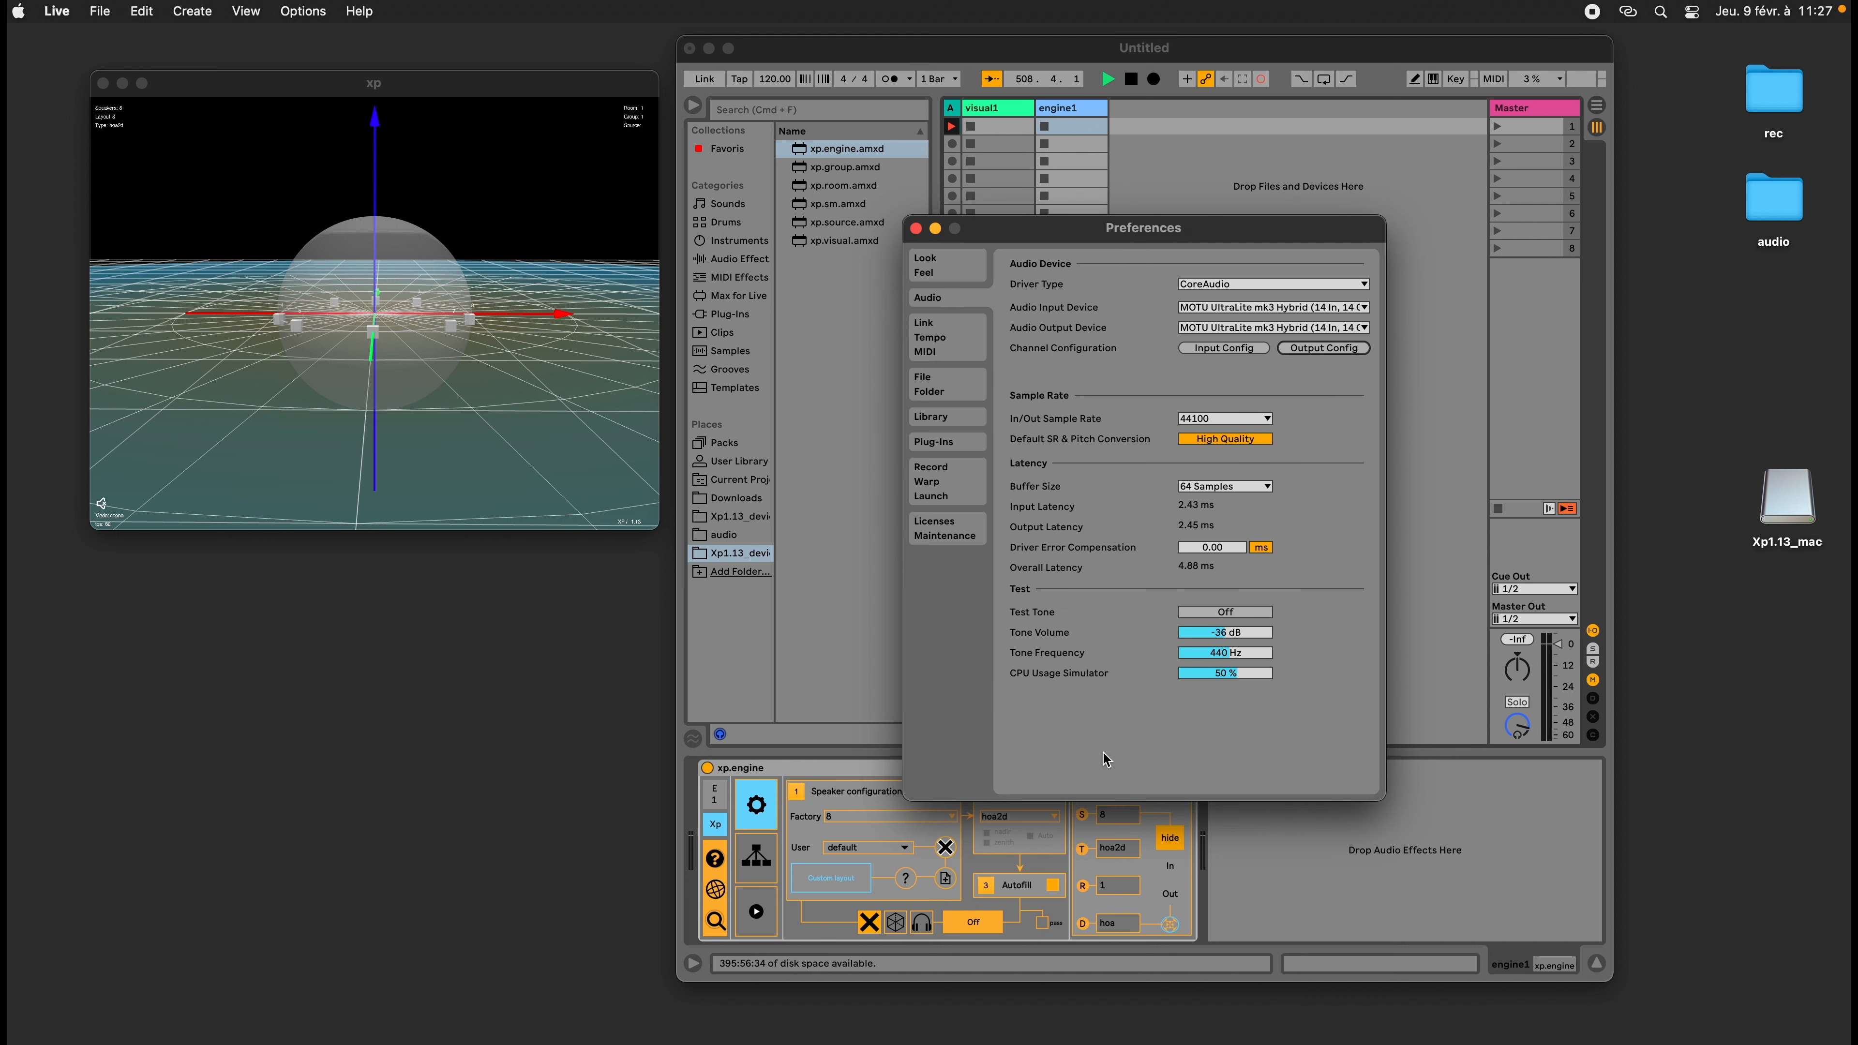
Enable stereo output 5/6 in the output configuration, close the preferences, and check xp.engine's routing for the extra channel pairs
click(1293, 354)
click(1228, 380)
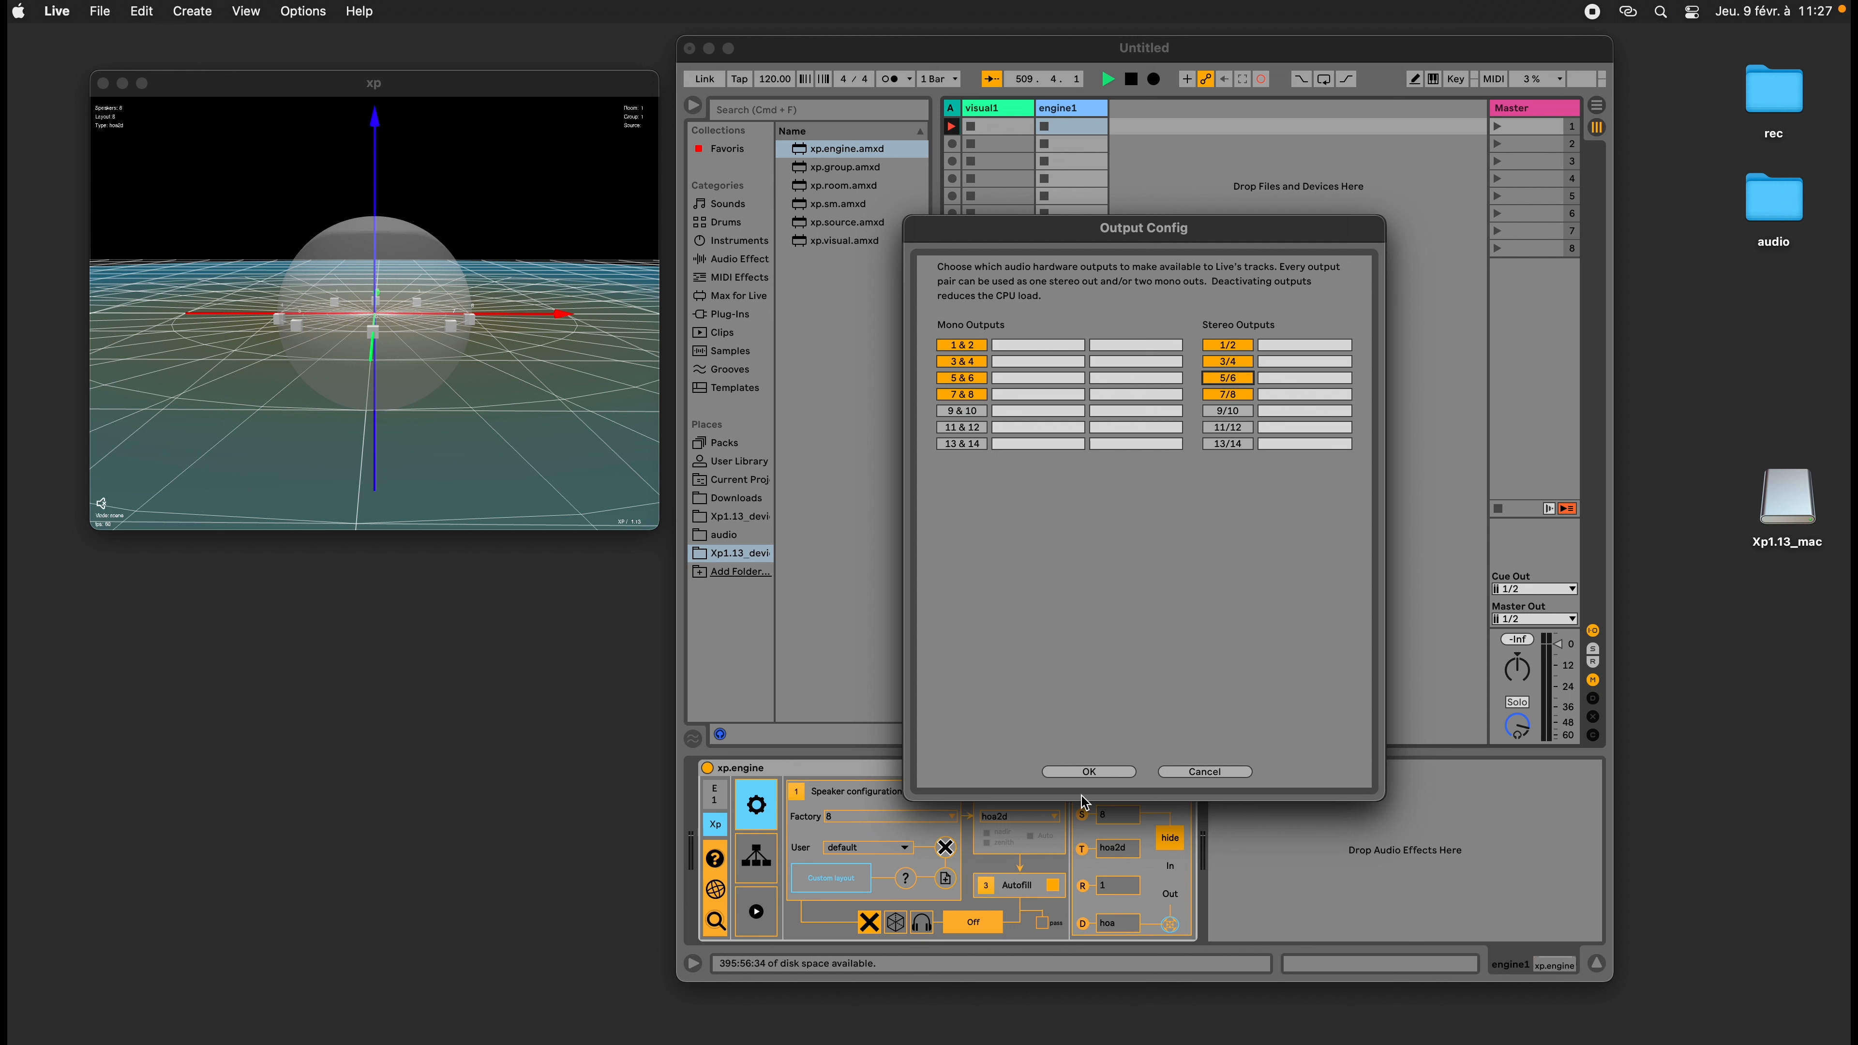
click(1097, 774)
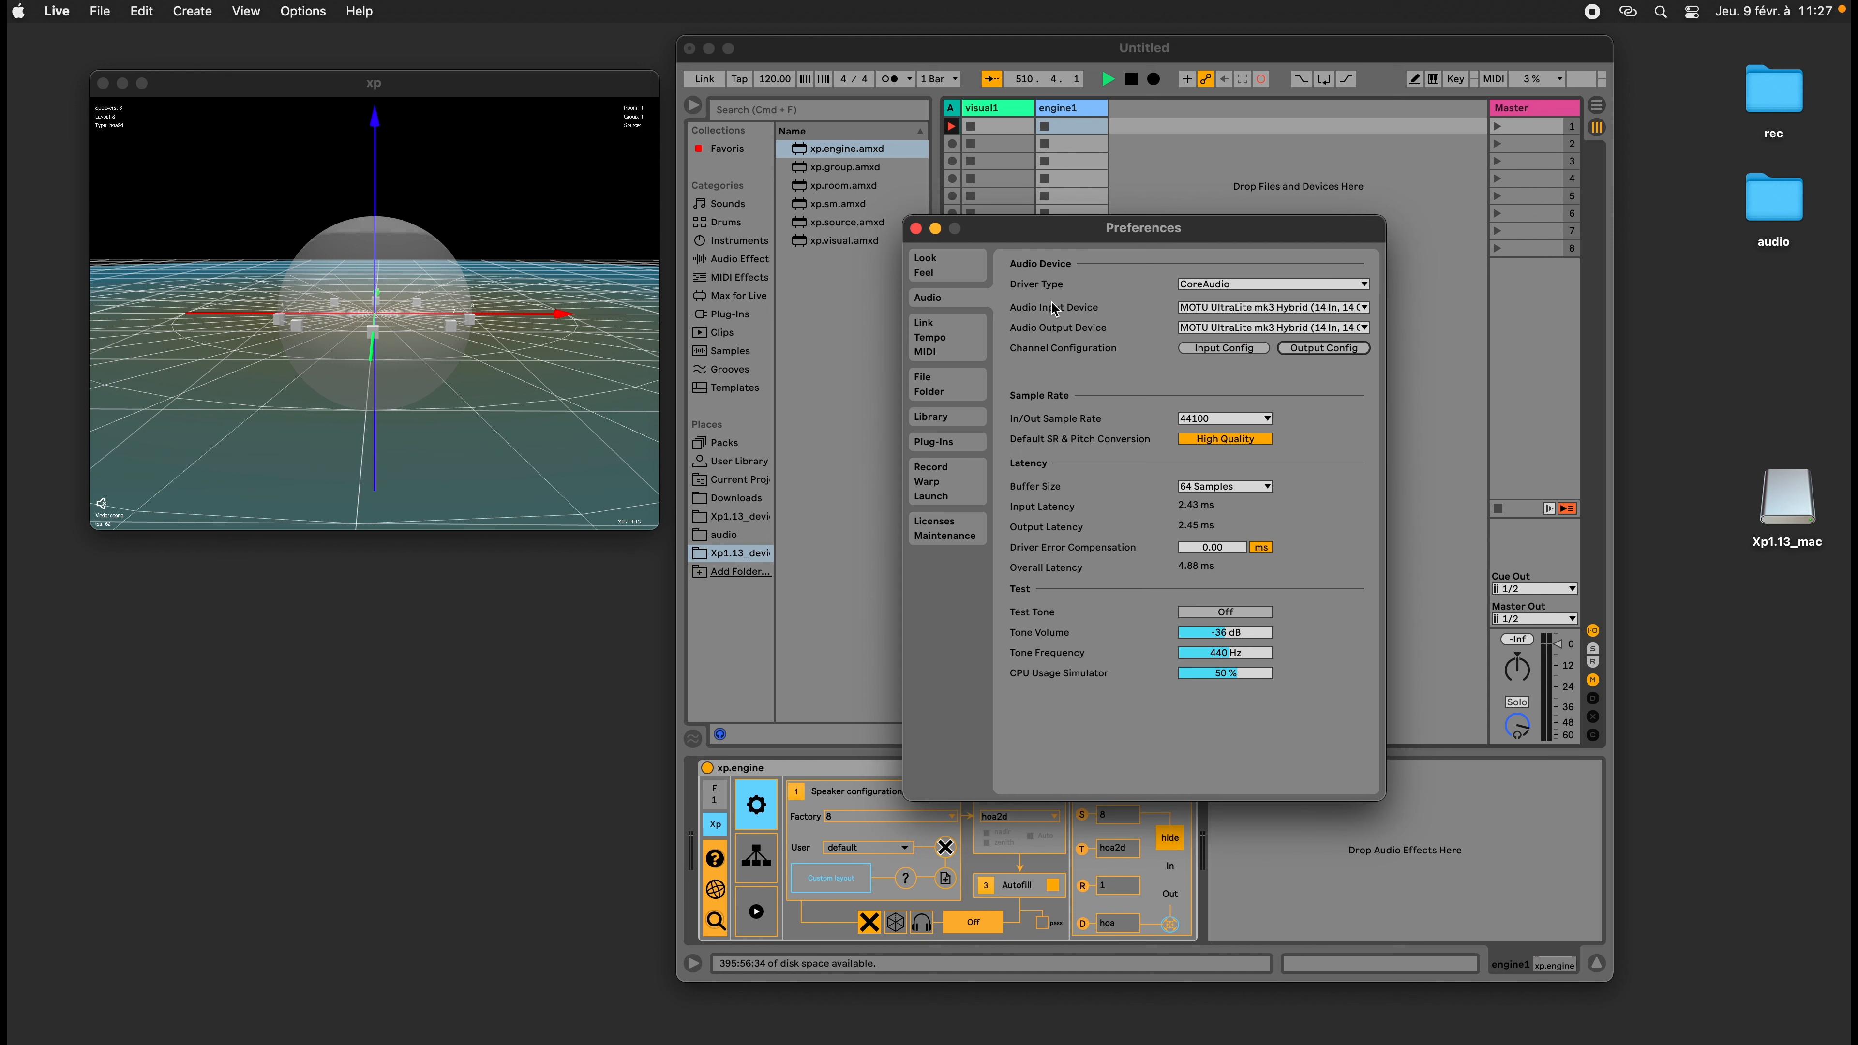
click(916, 230)
click(761, 863)
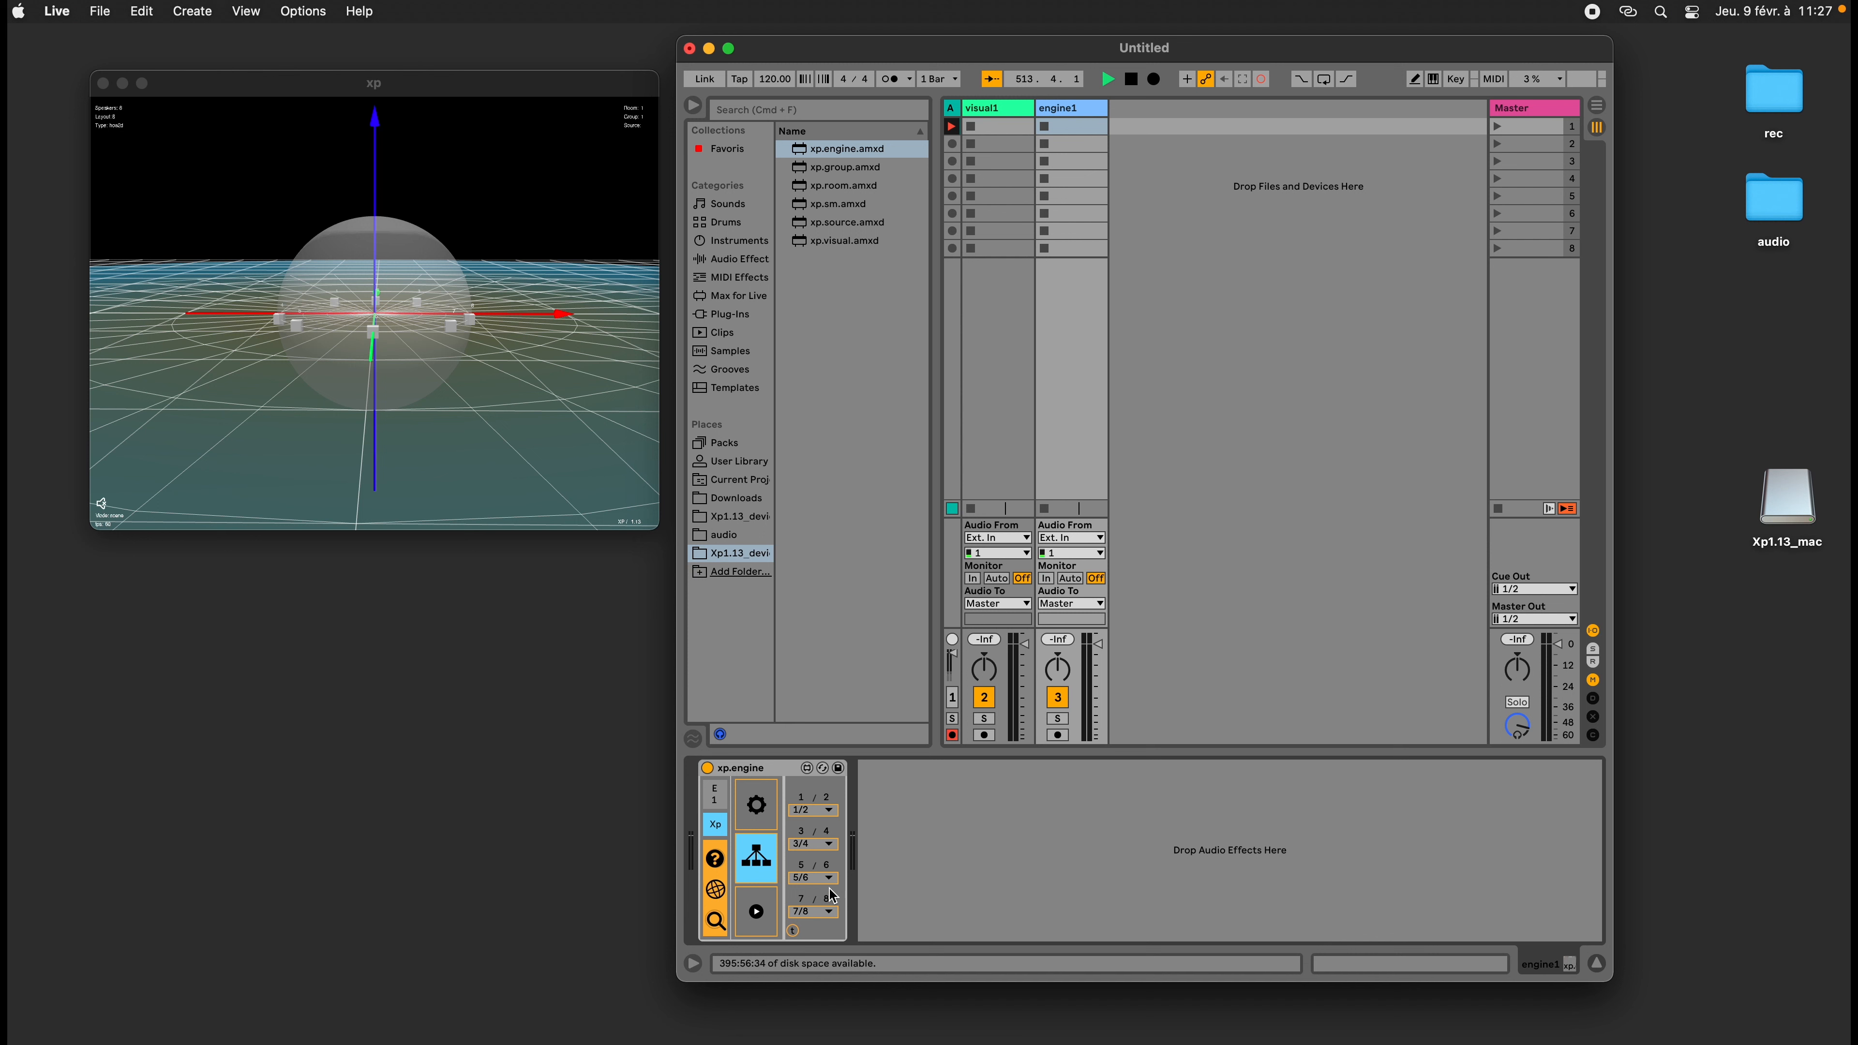
click(758, 806)
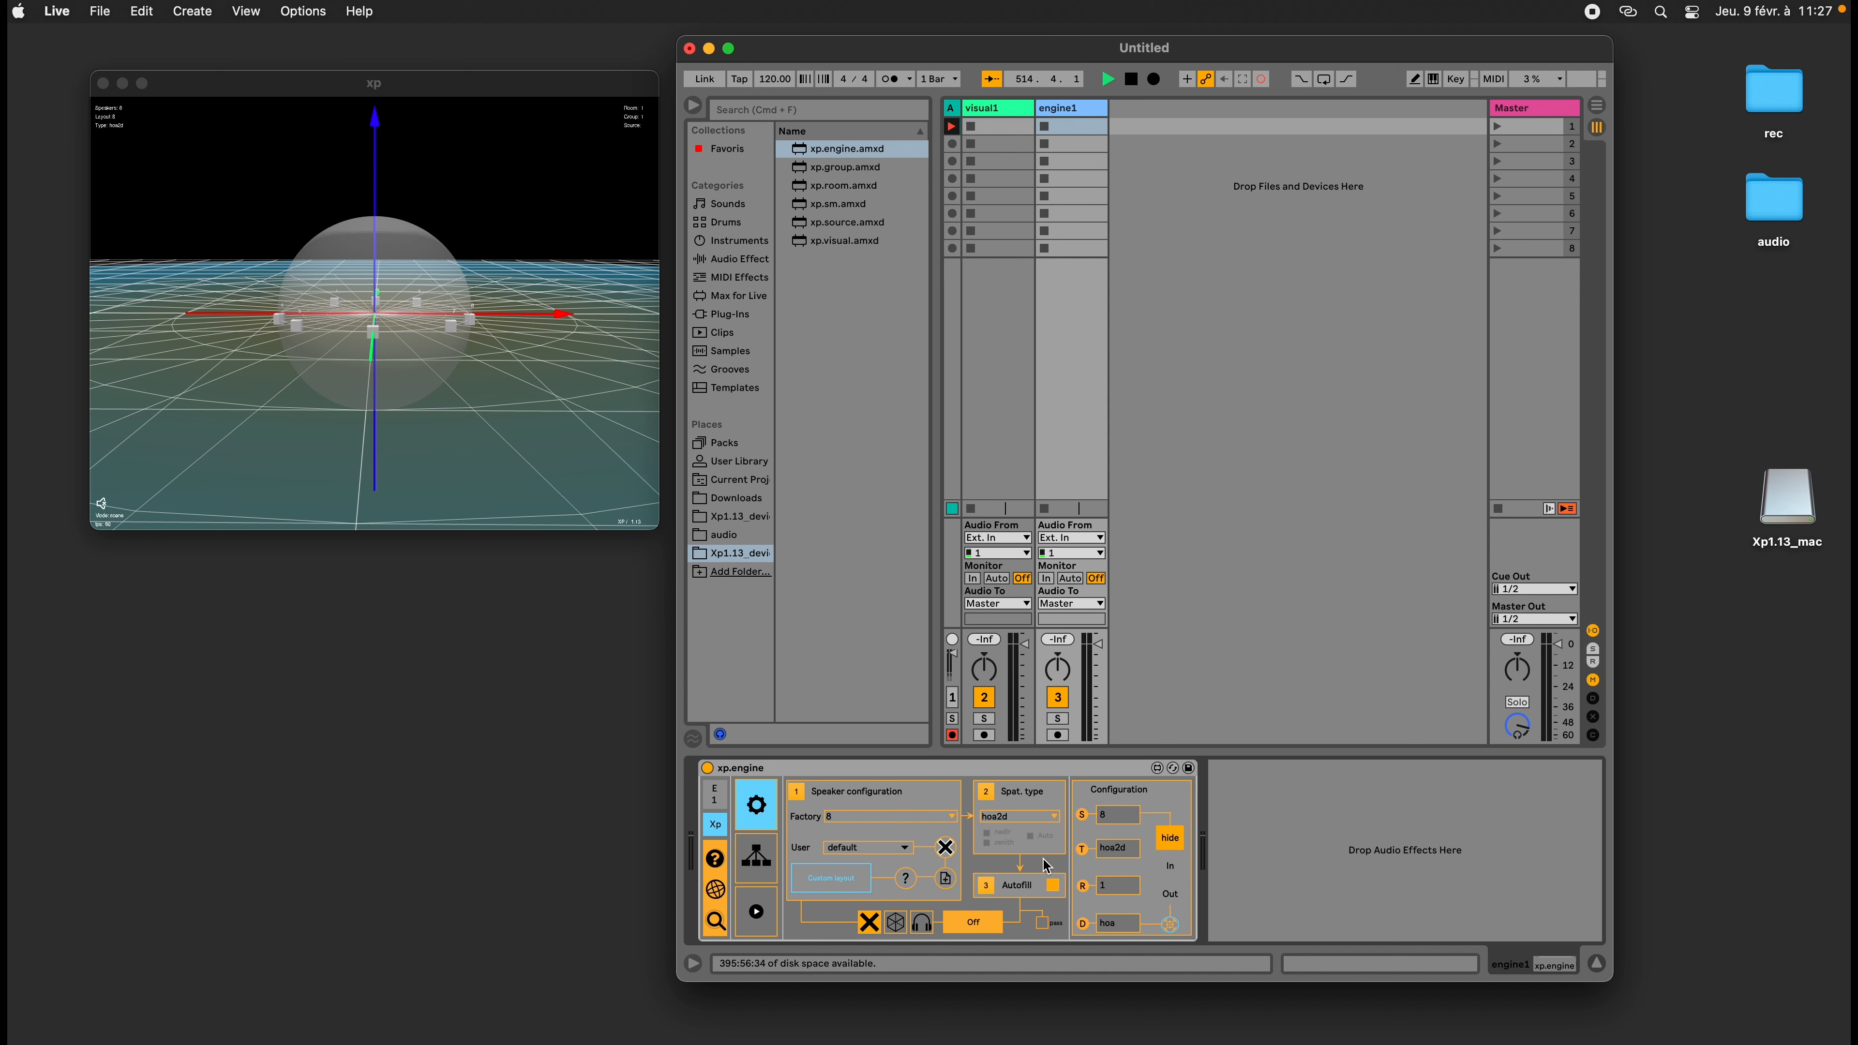
Set xp.engine's factory speaker configuration to 4 and review the output routing of its channel pairs
click(890, 844)
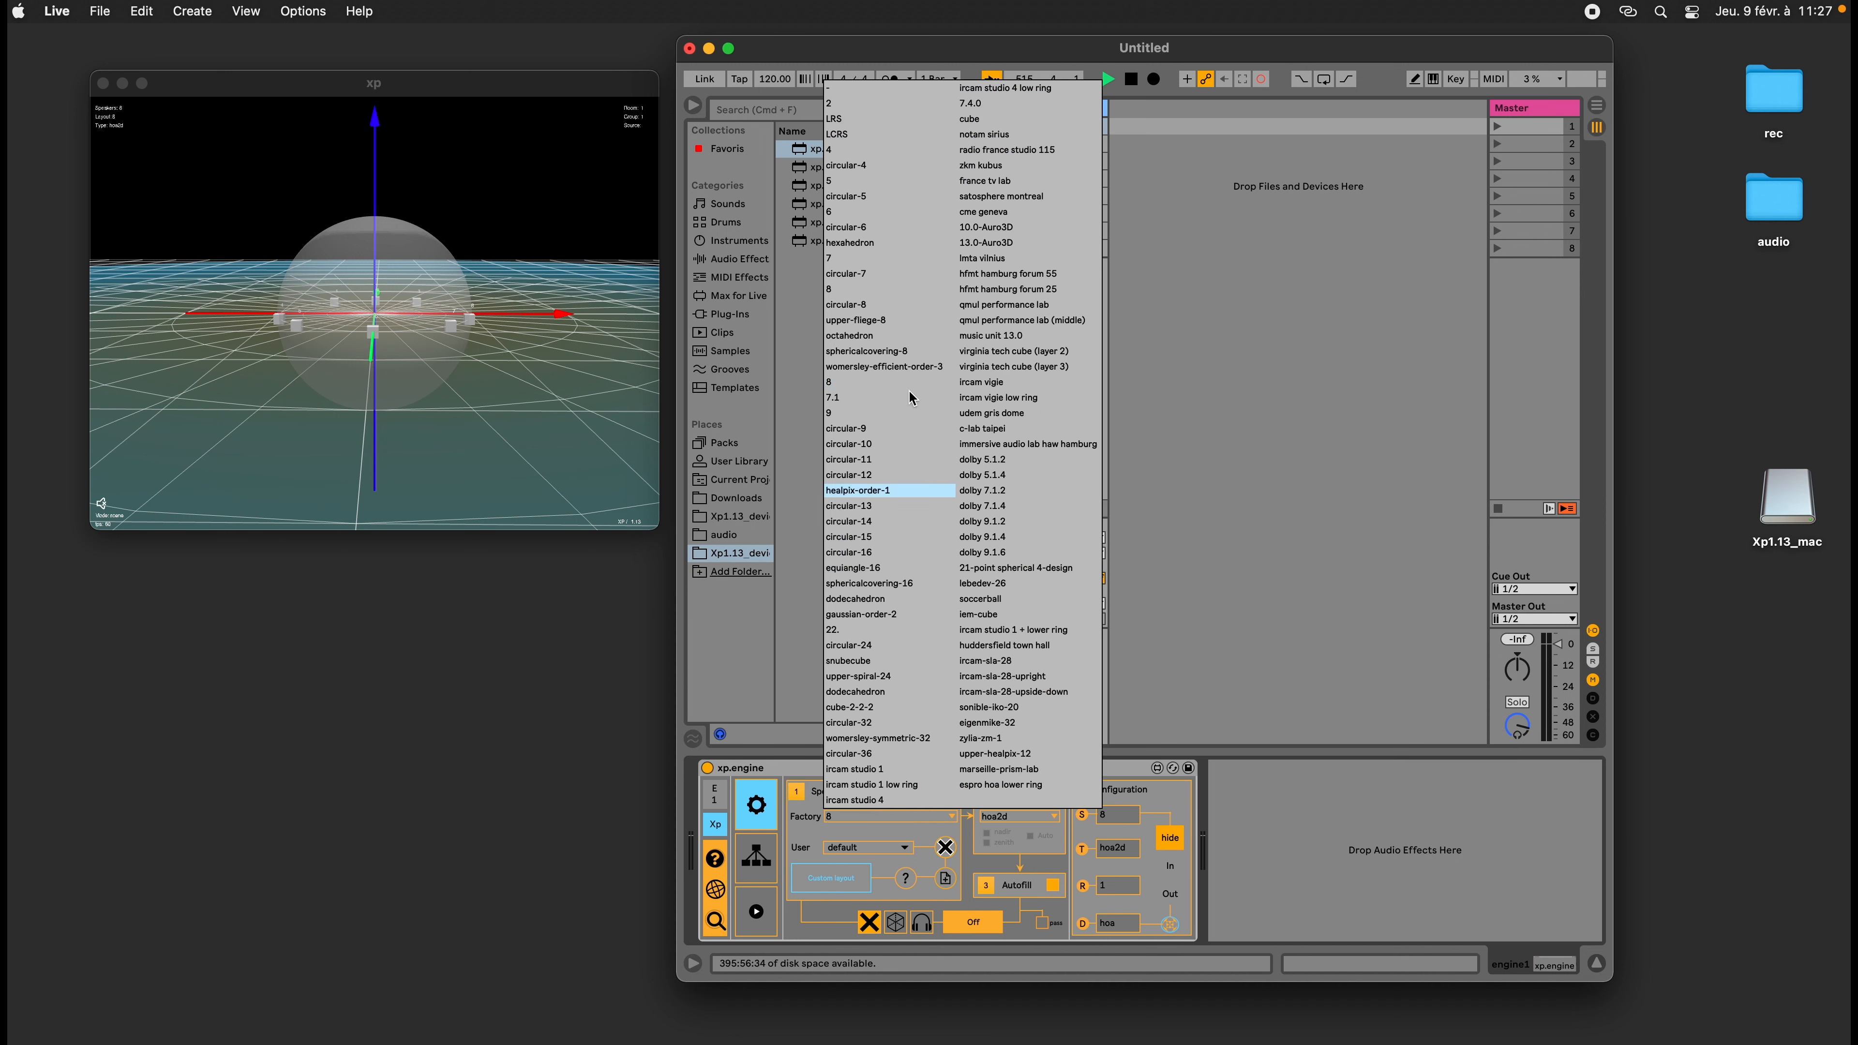
click(875, 158)
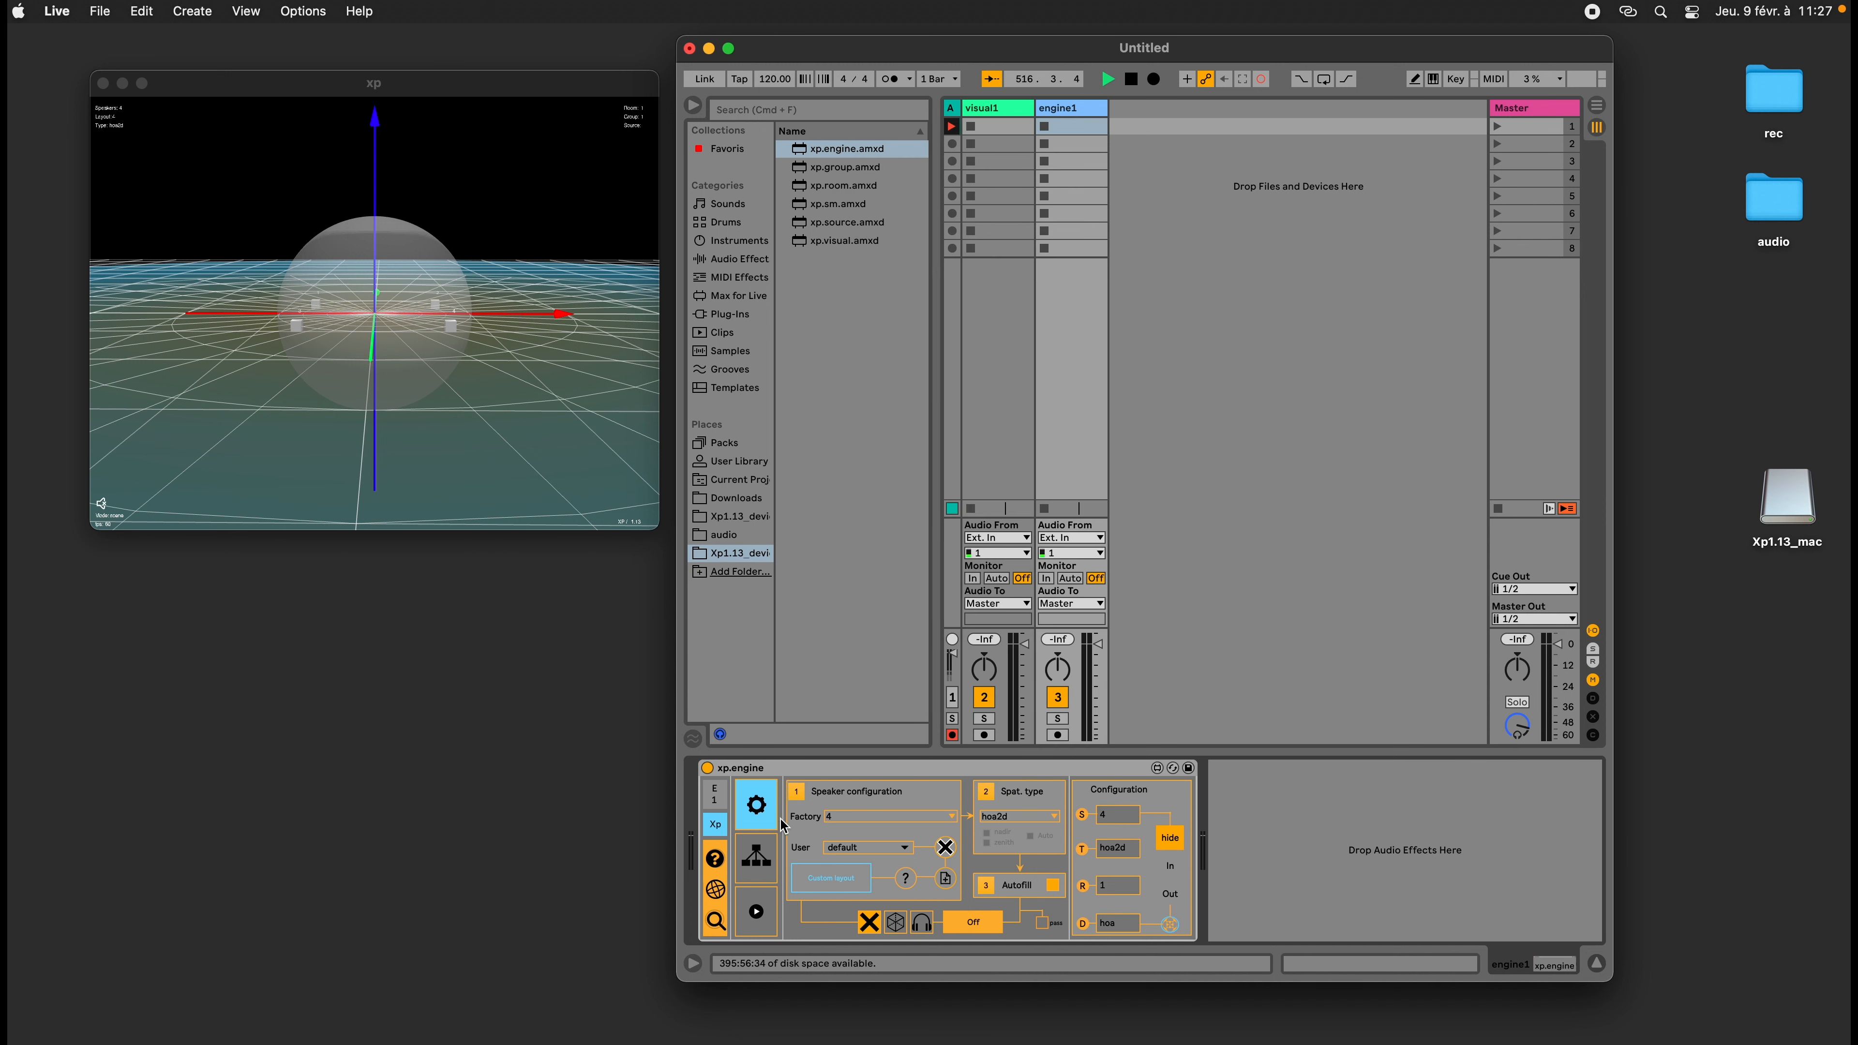
click(756, 856)
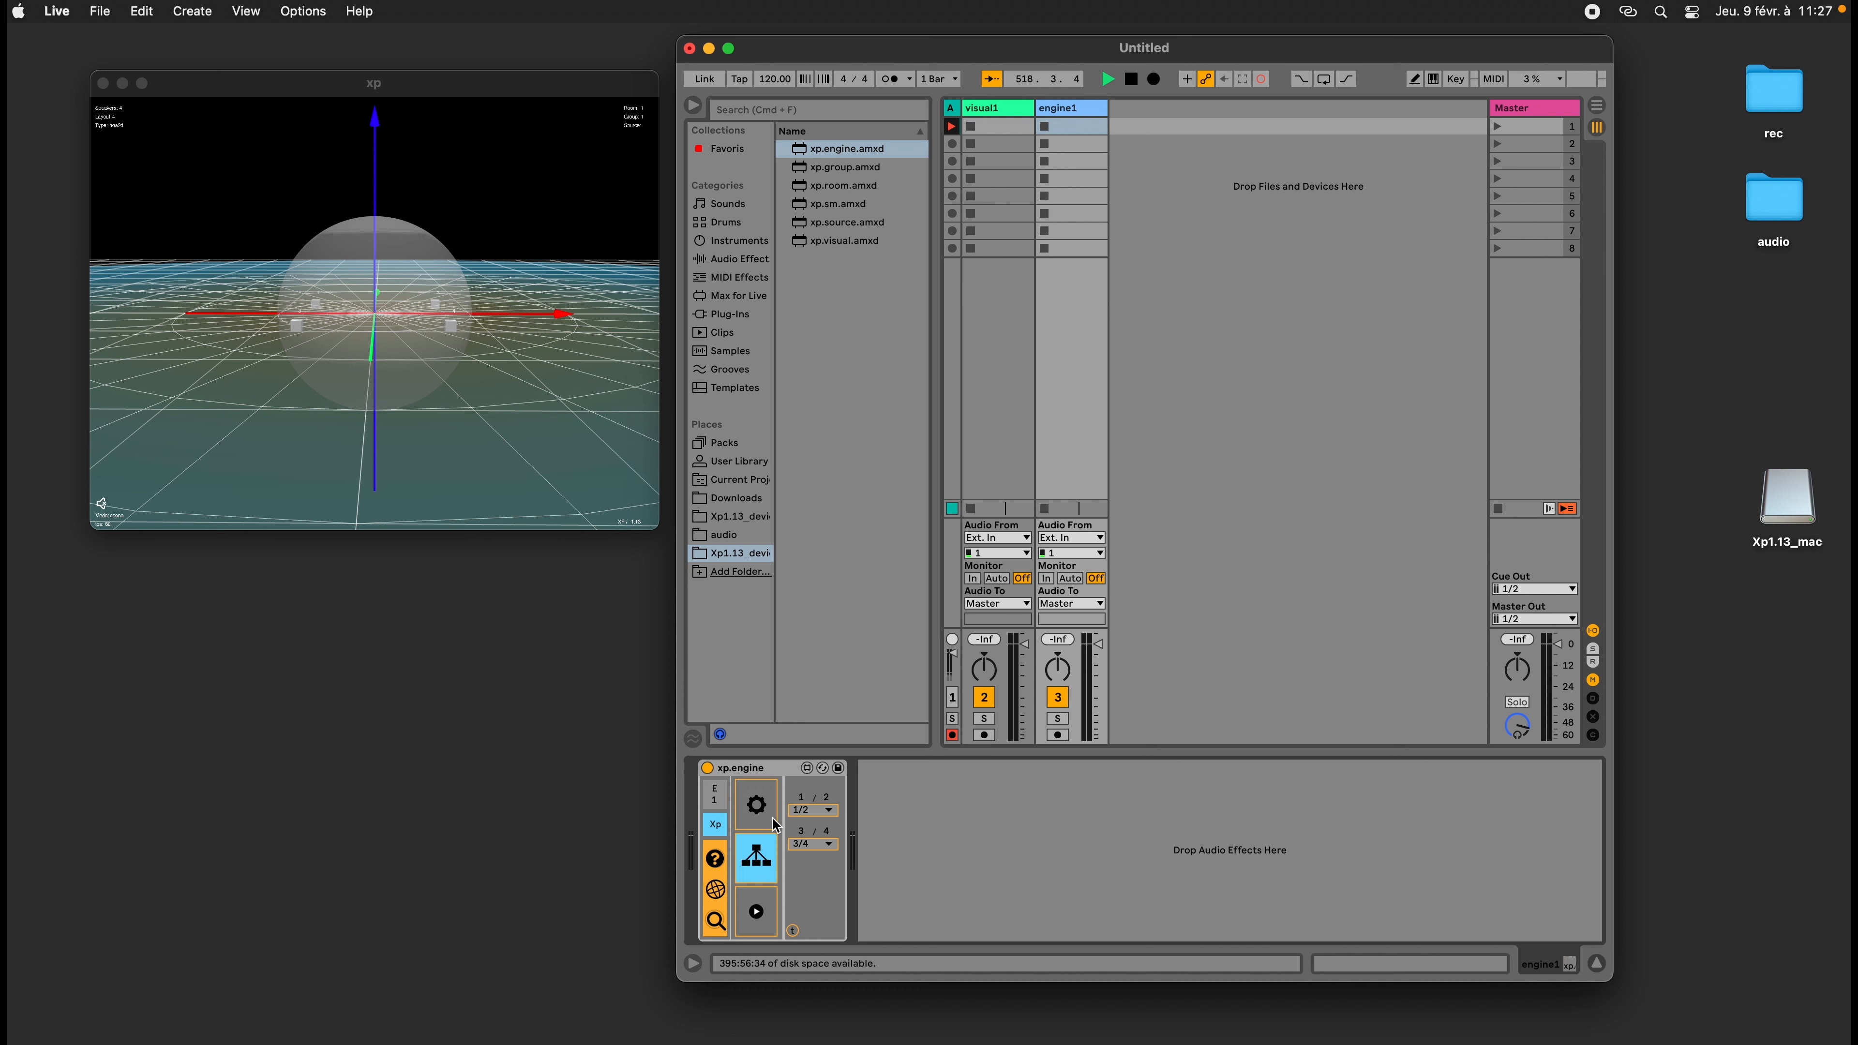
click(758, 810)
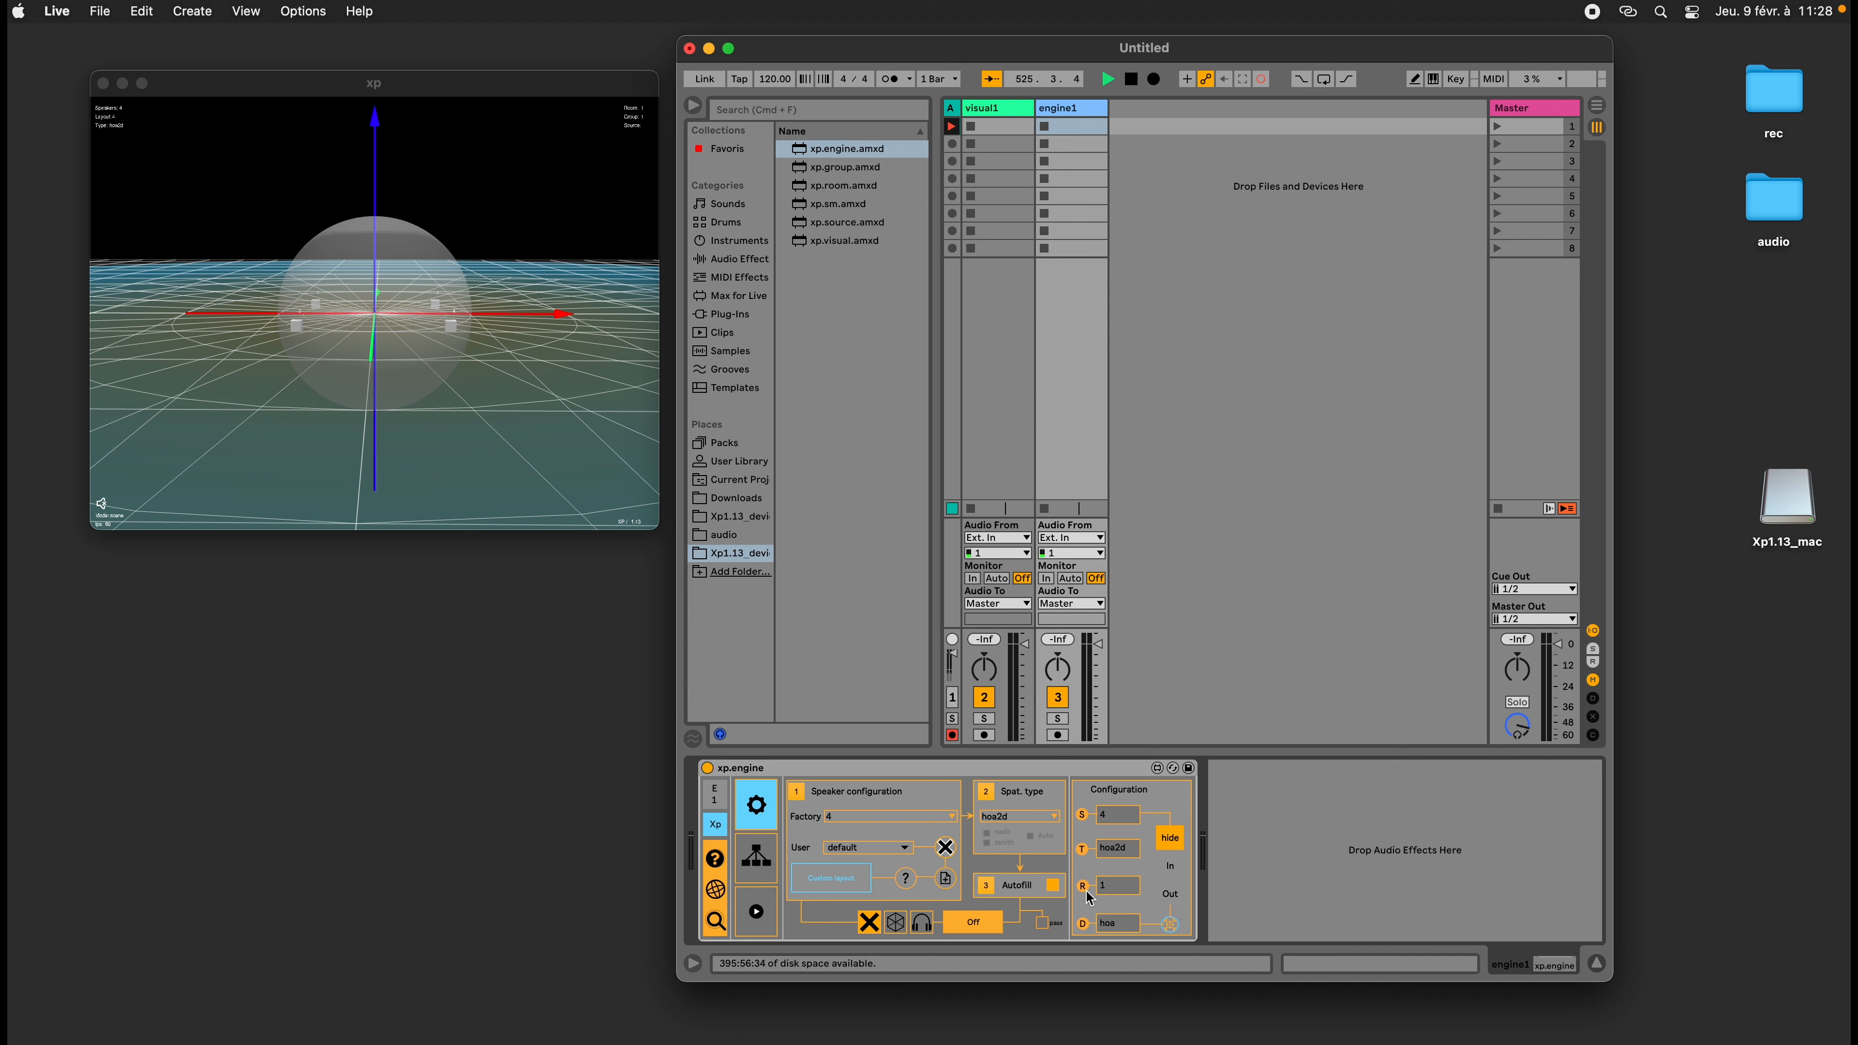
click(762, 860)
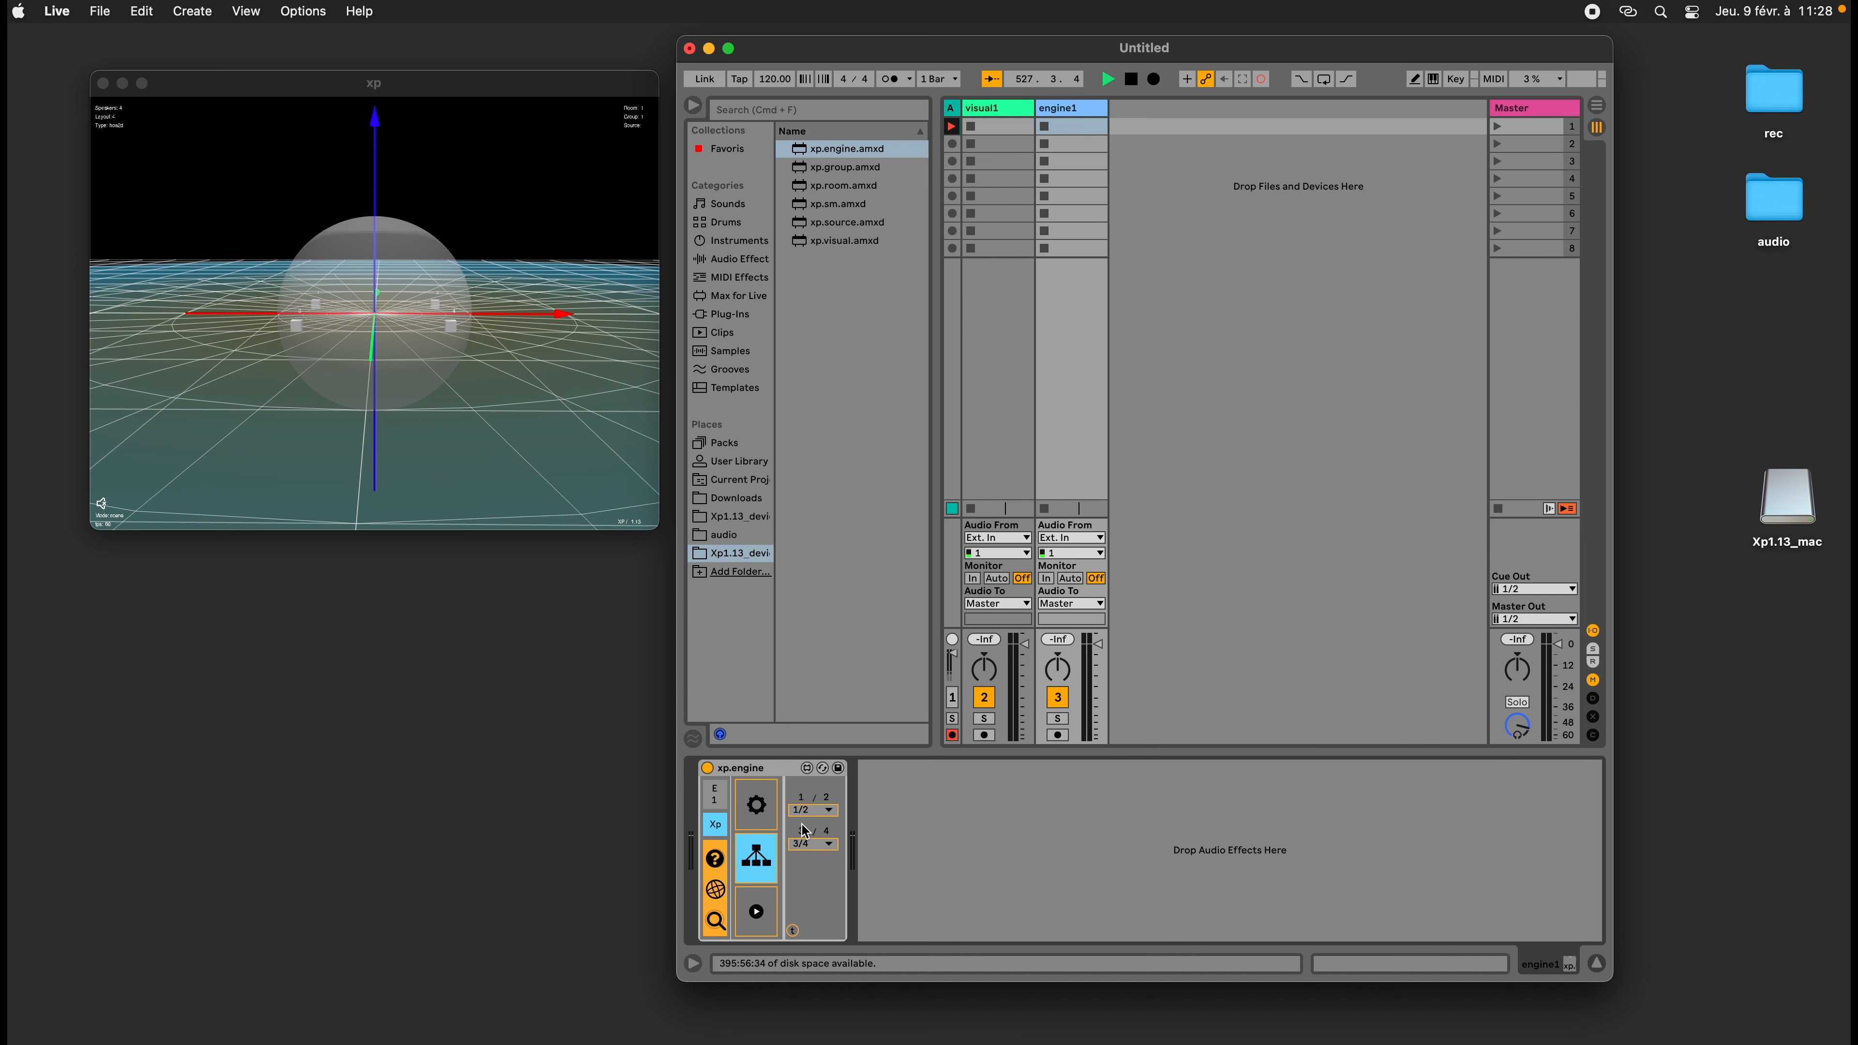
click(757, 806)
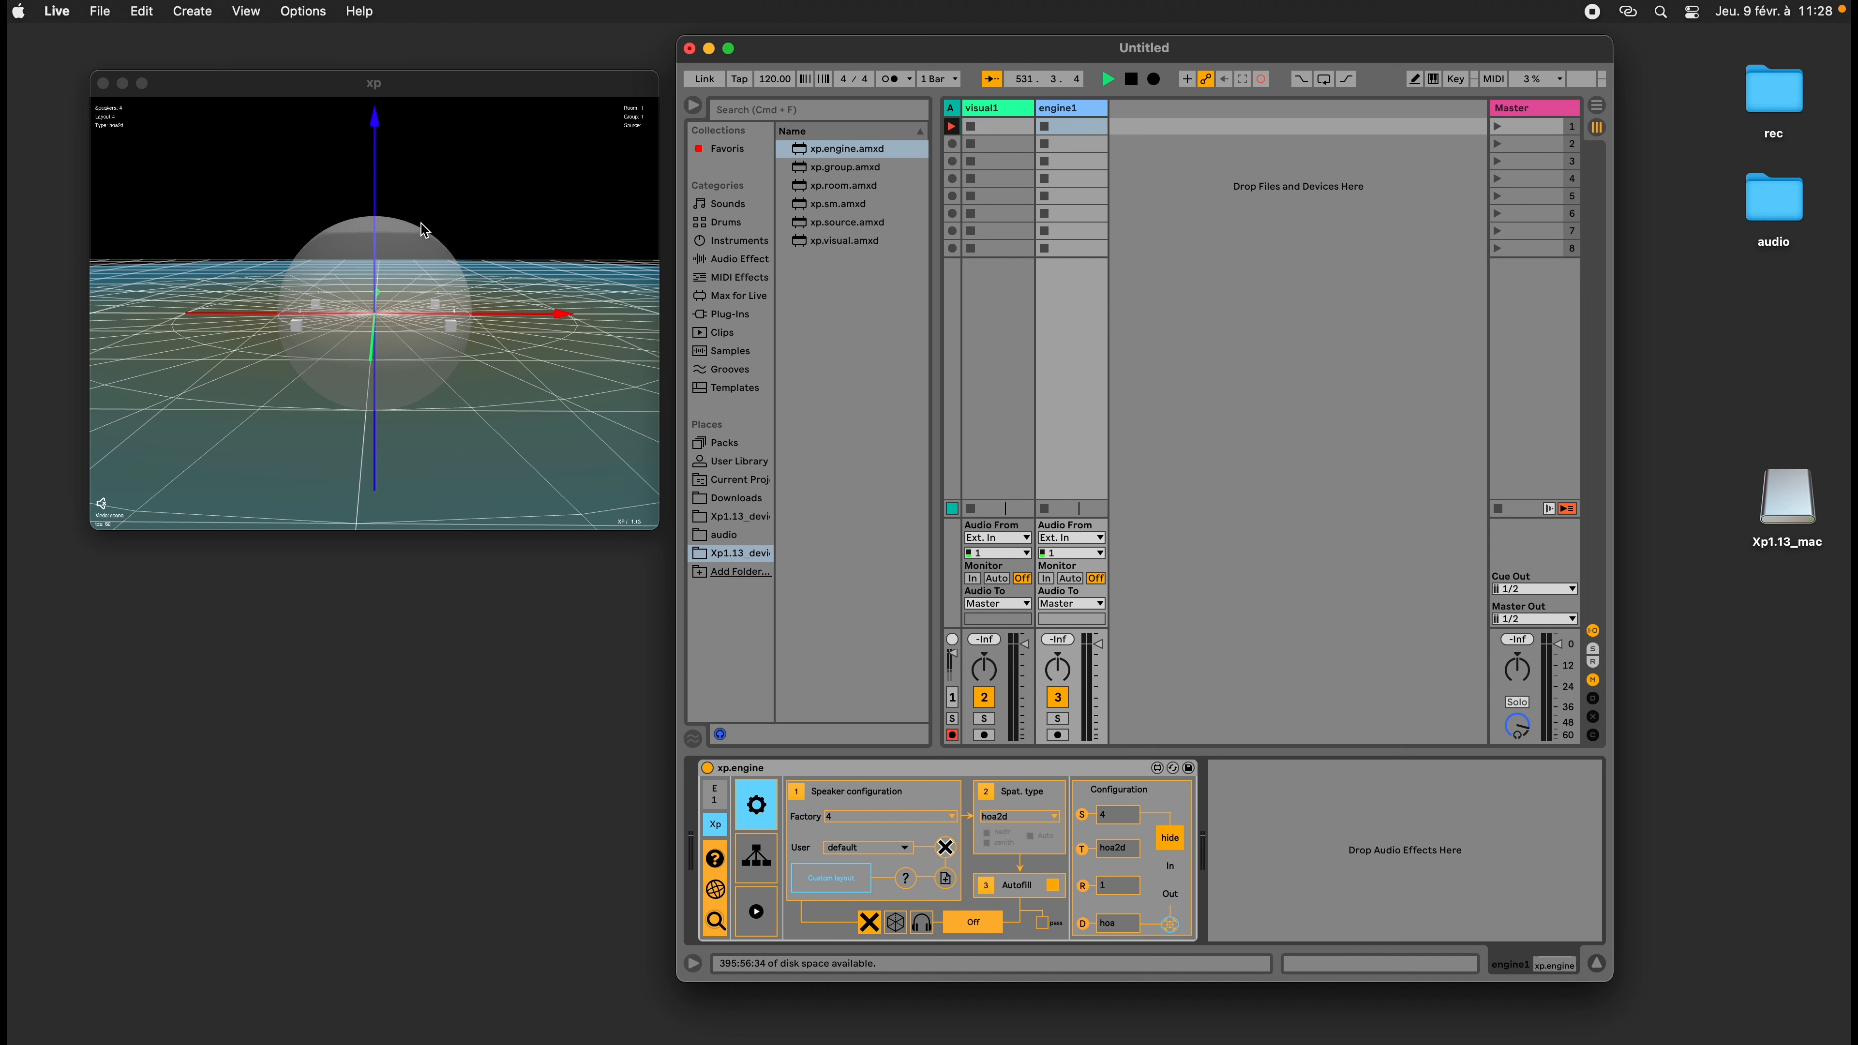
Enlarge the xp 3D window and try the Spaes_Berlin user speaker preset in xp.engine
drag(358, 281, 369, 284)
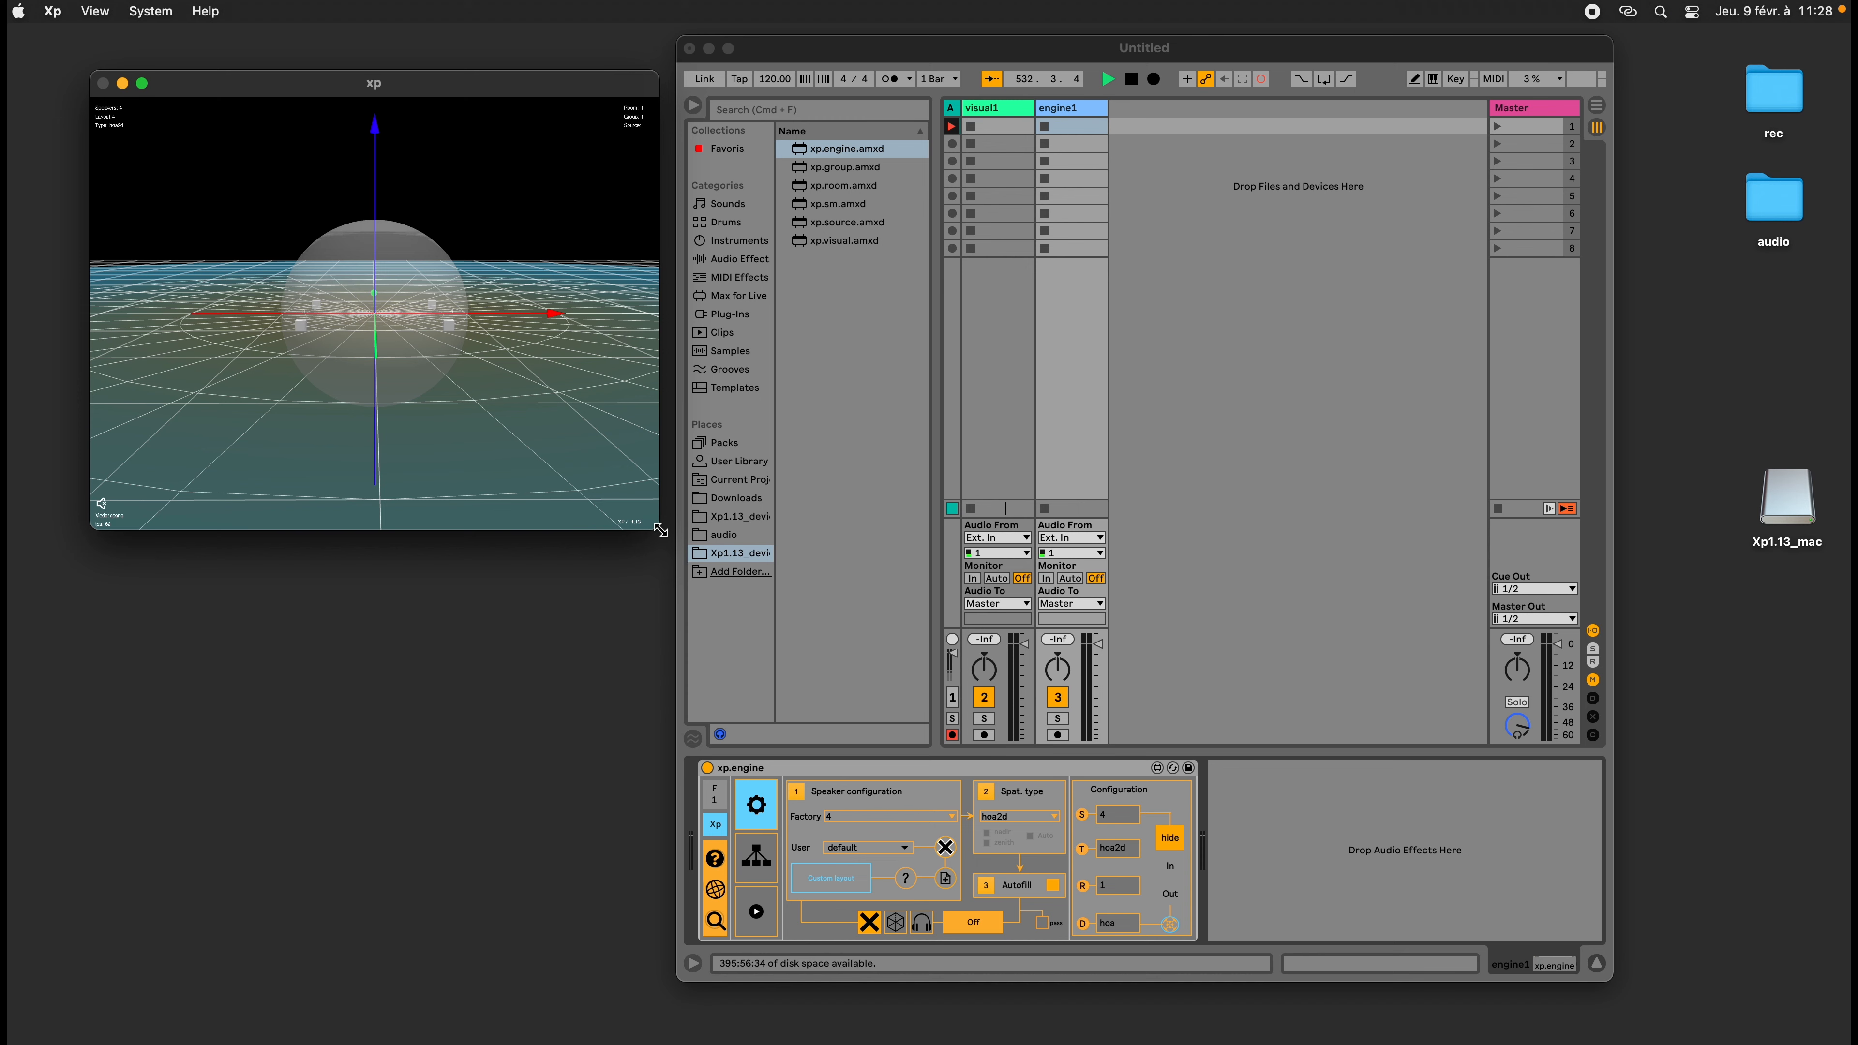
drag(660, 530, 1059, 679)
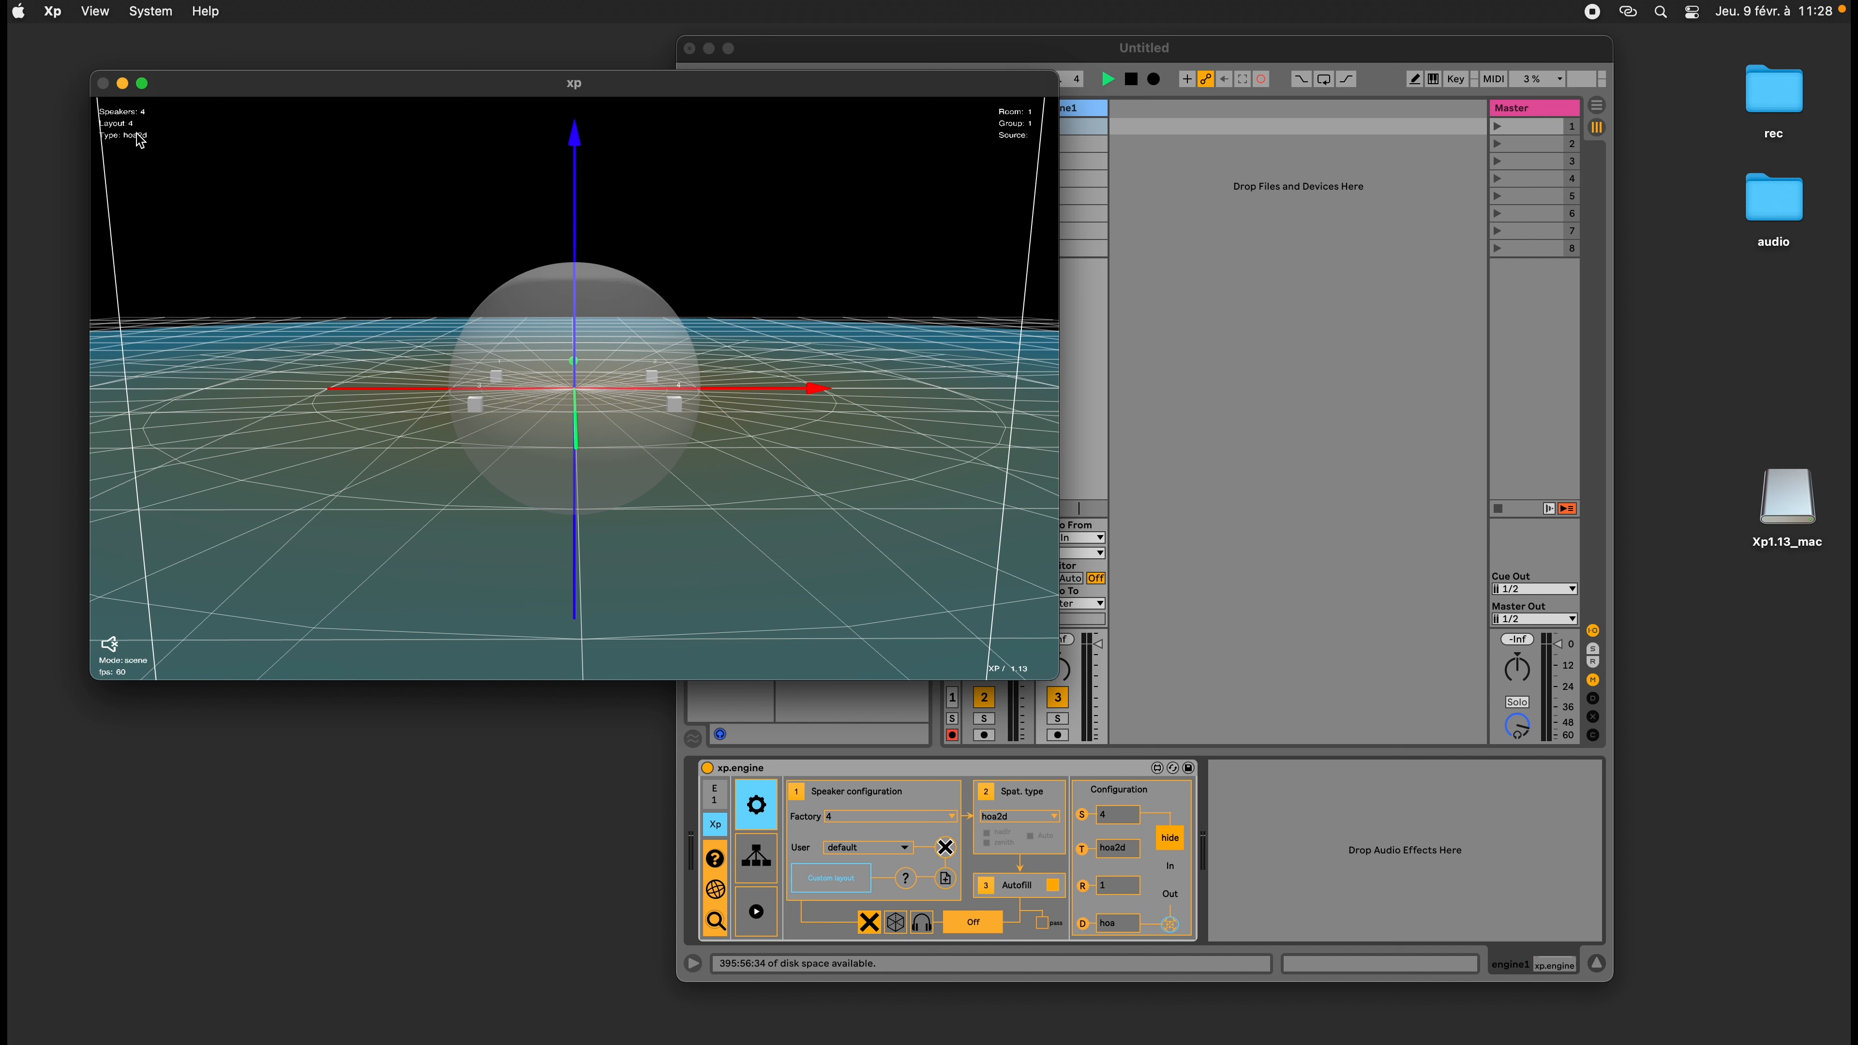
click(875, 853)
click(883, 891)
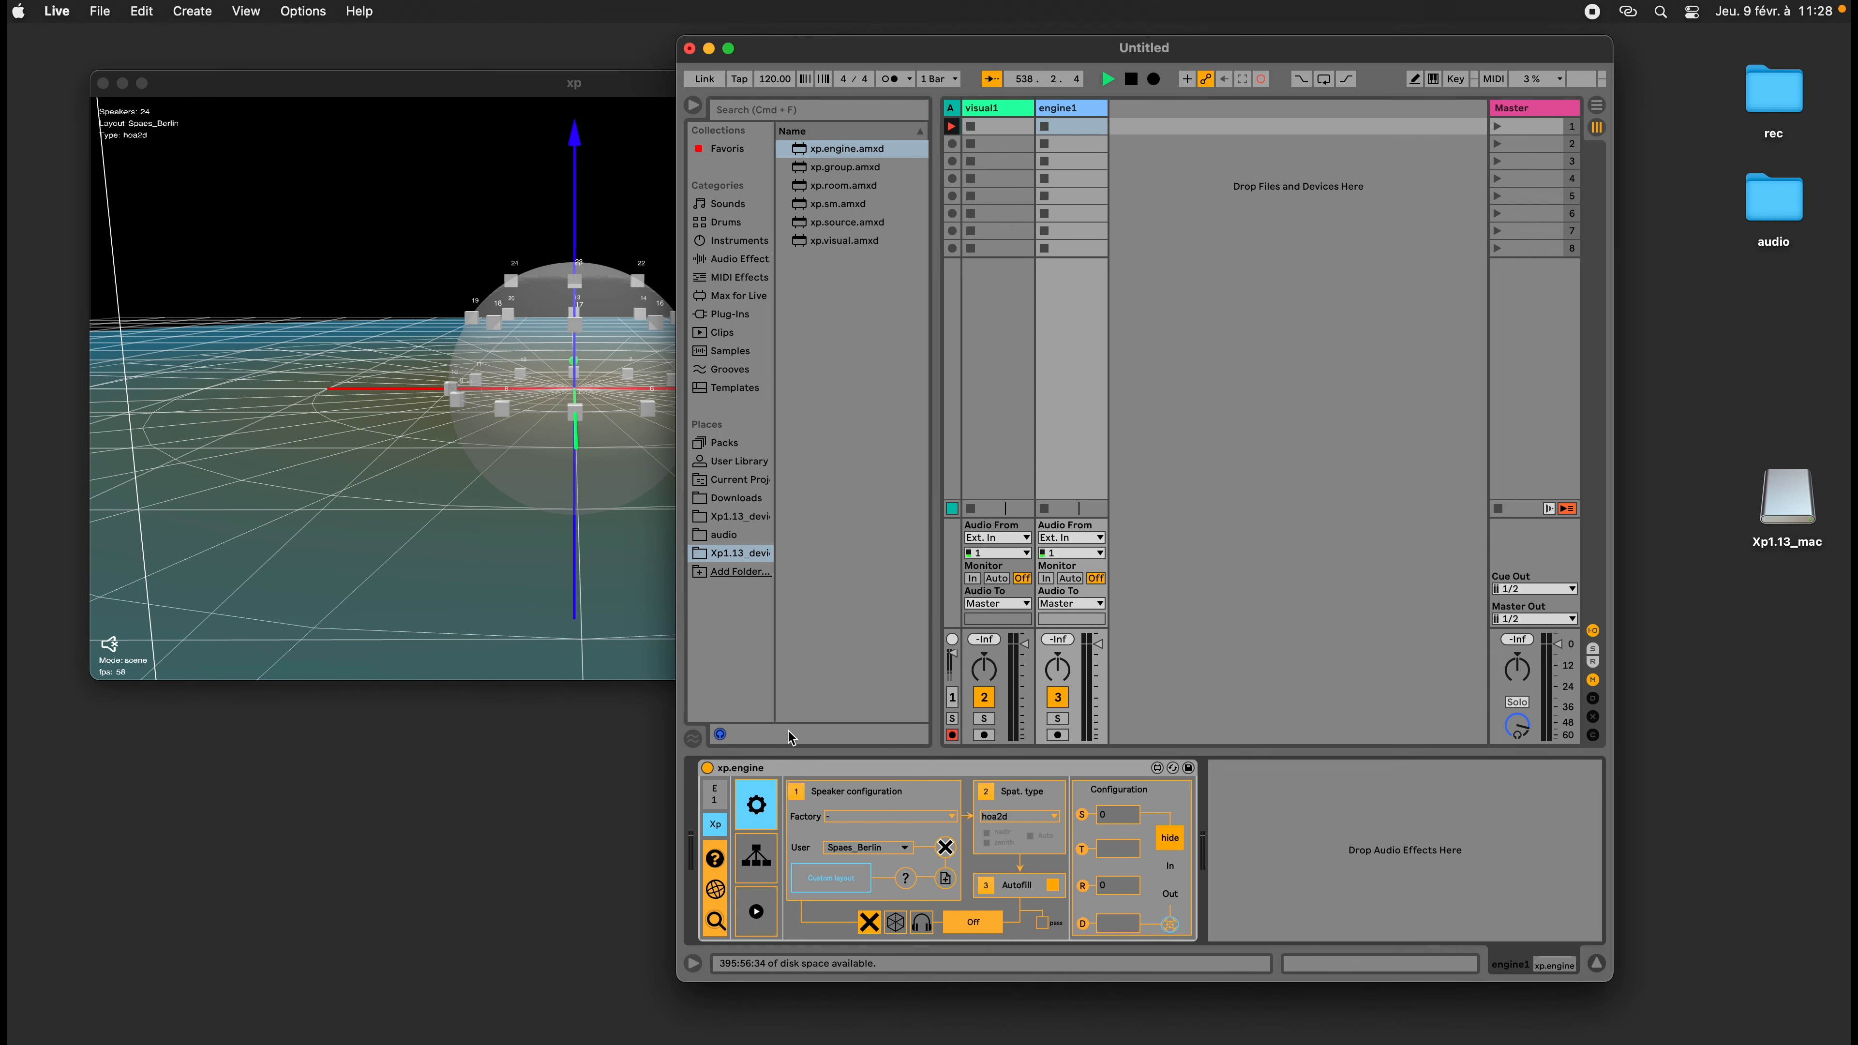
Set the factory speaker configuration back to 4, and make the xp 3D window smaller
click(873, 819)
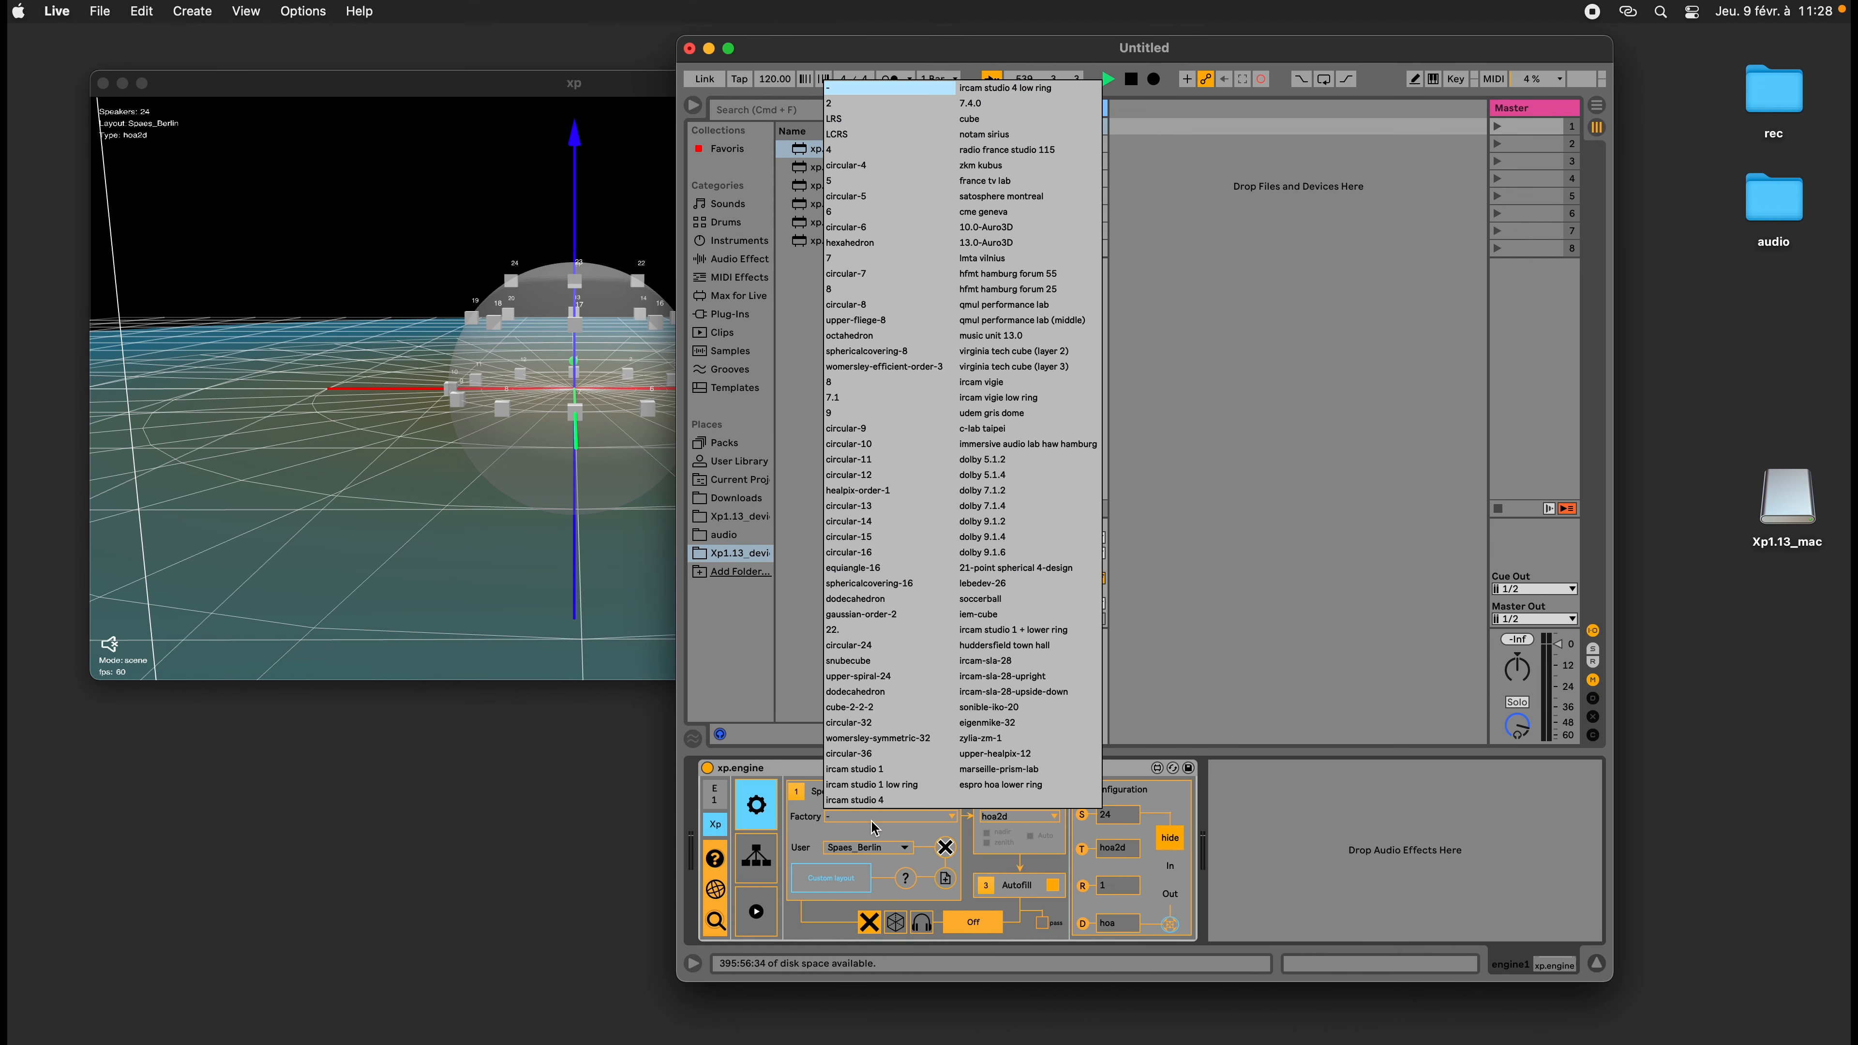
click(836, 150)
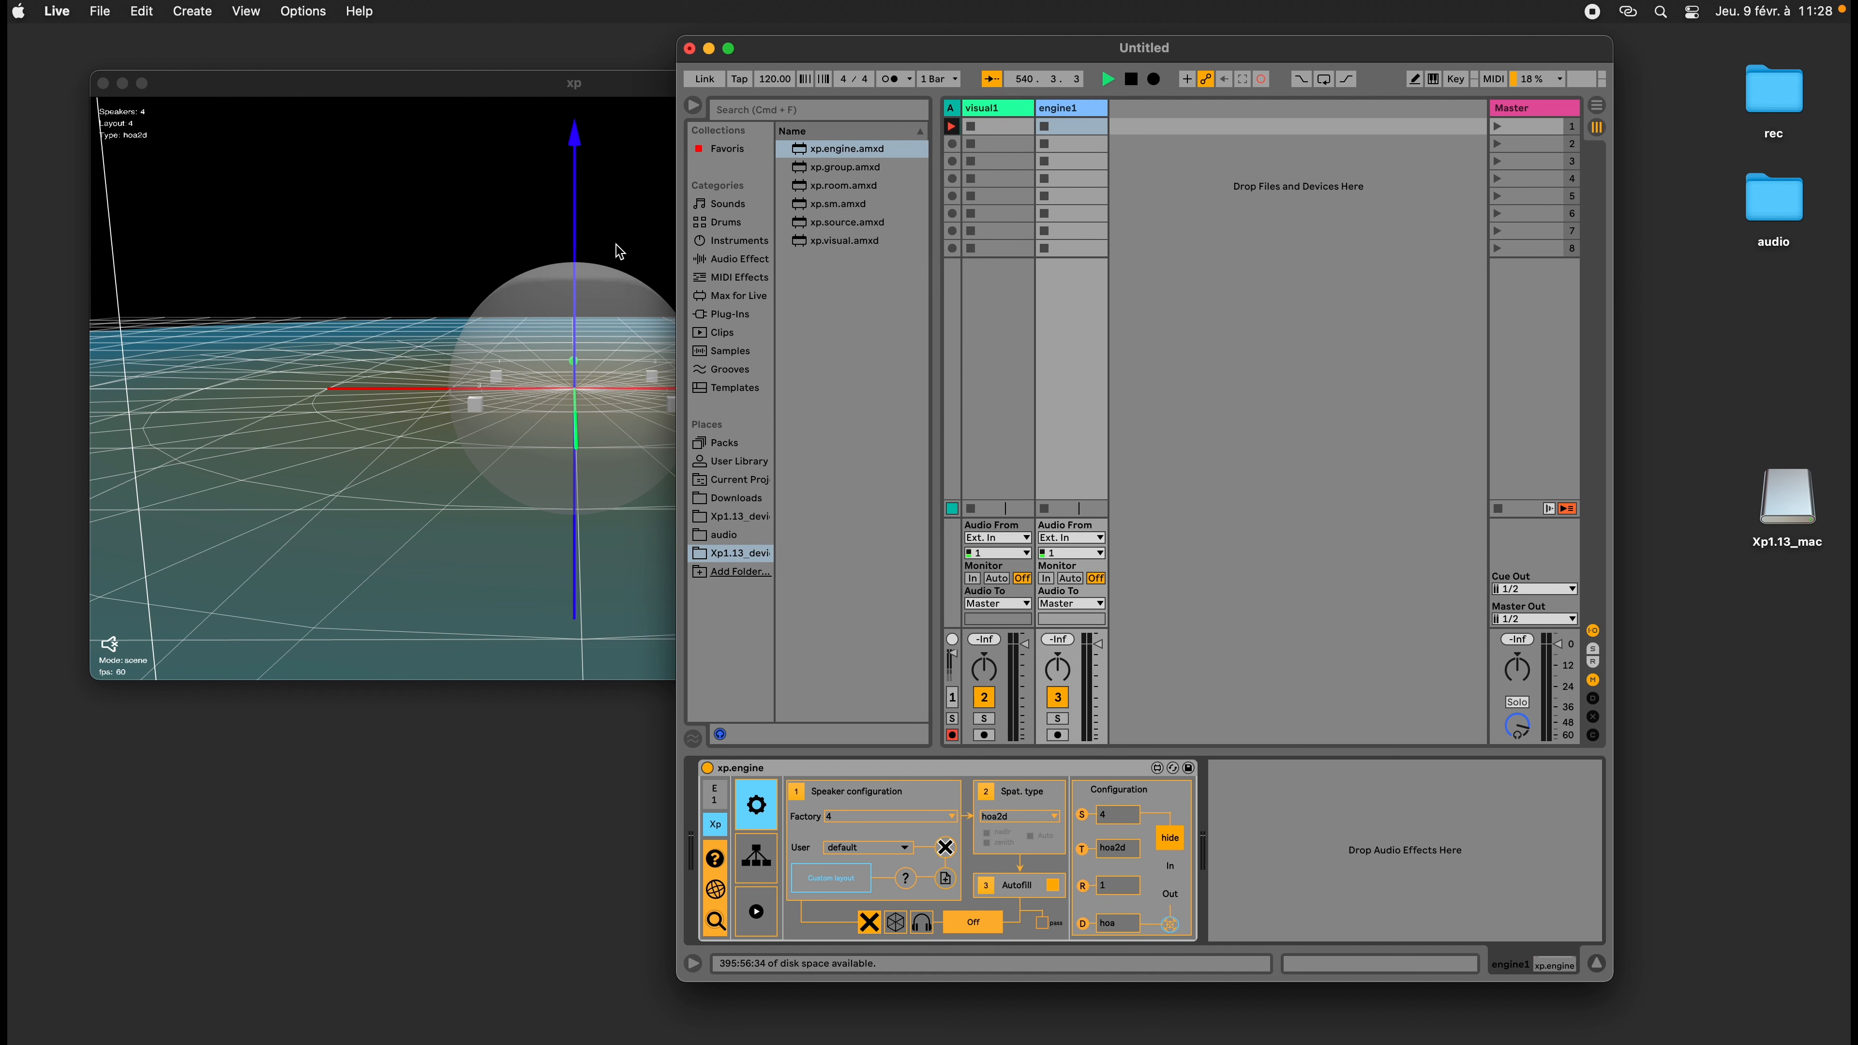
click(157, 175)
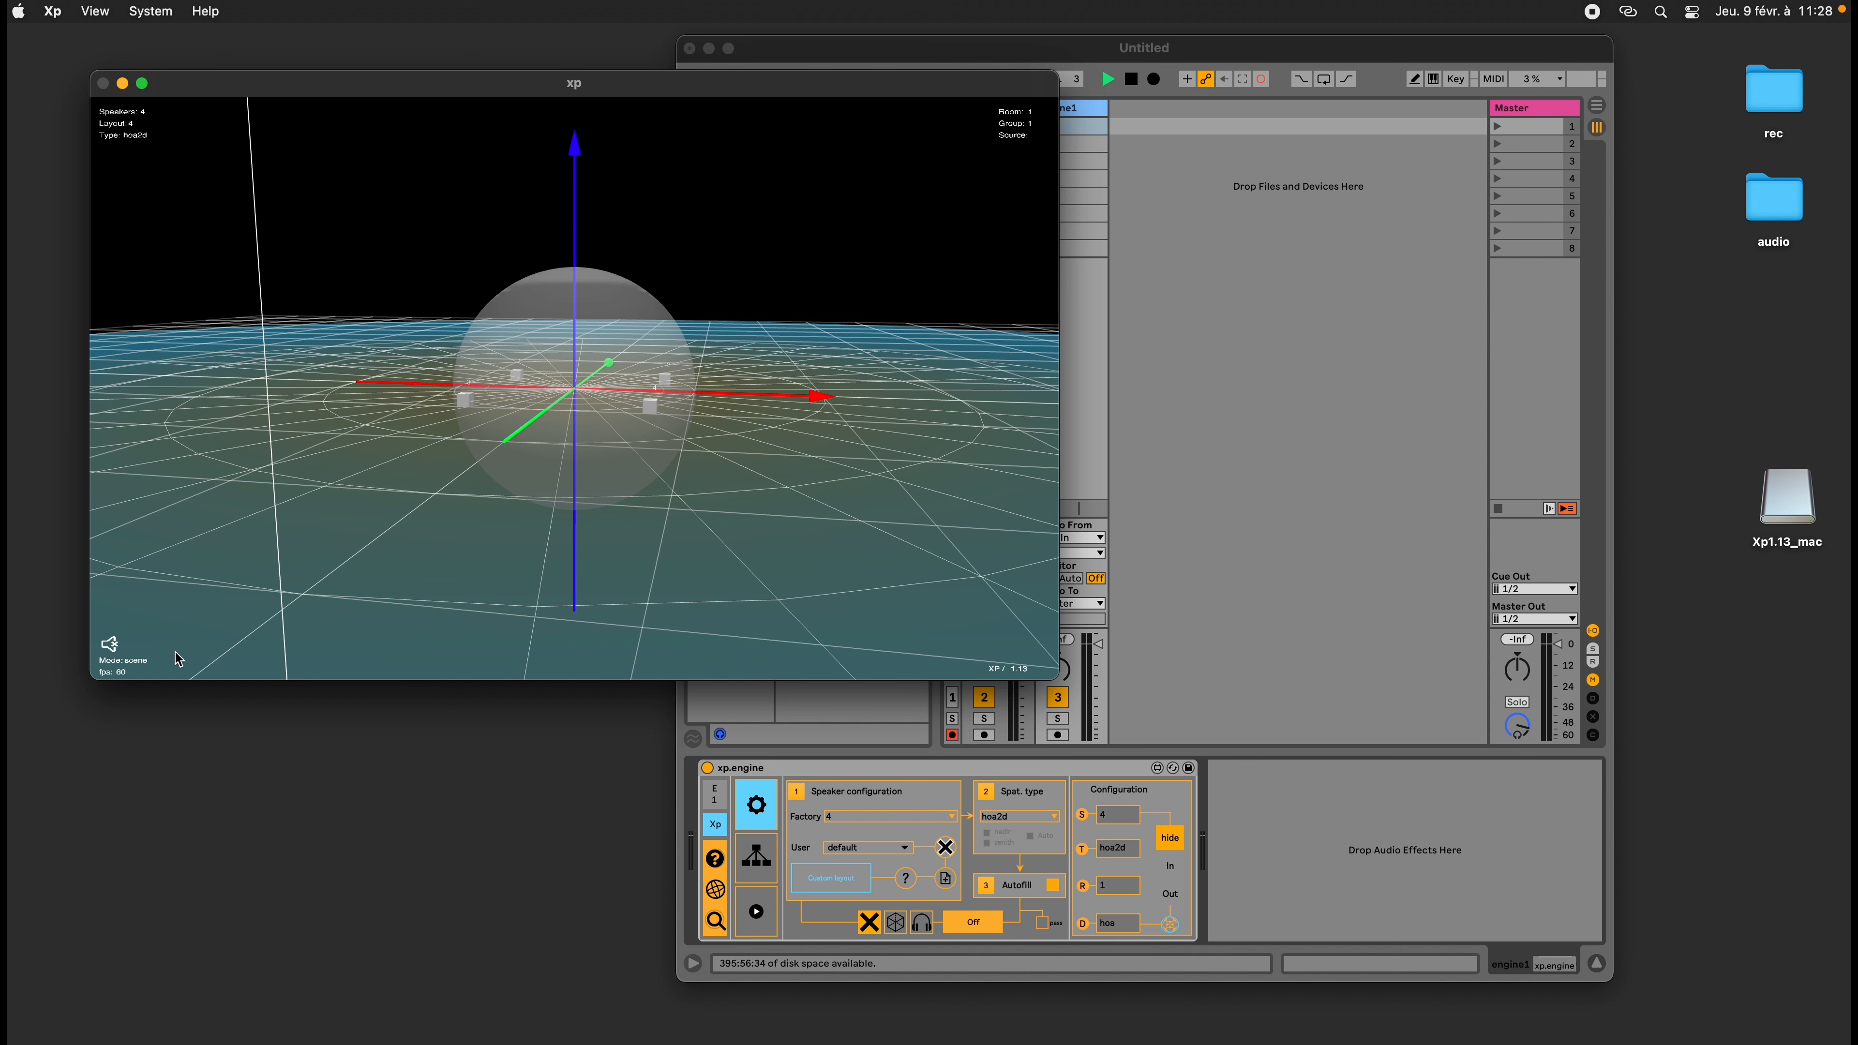
drag(1057, 679, 905, 596)
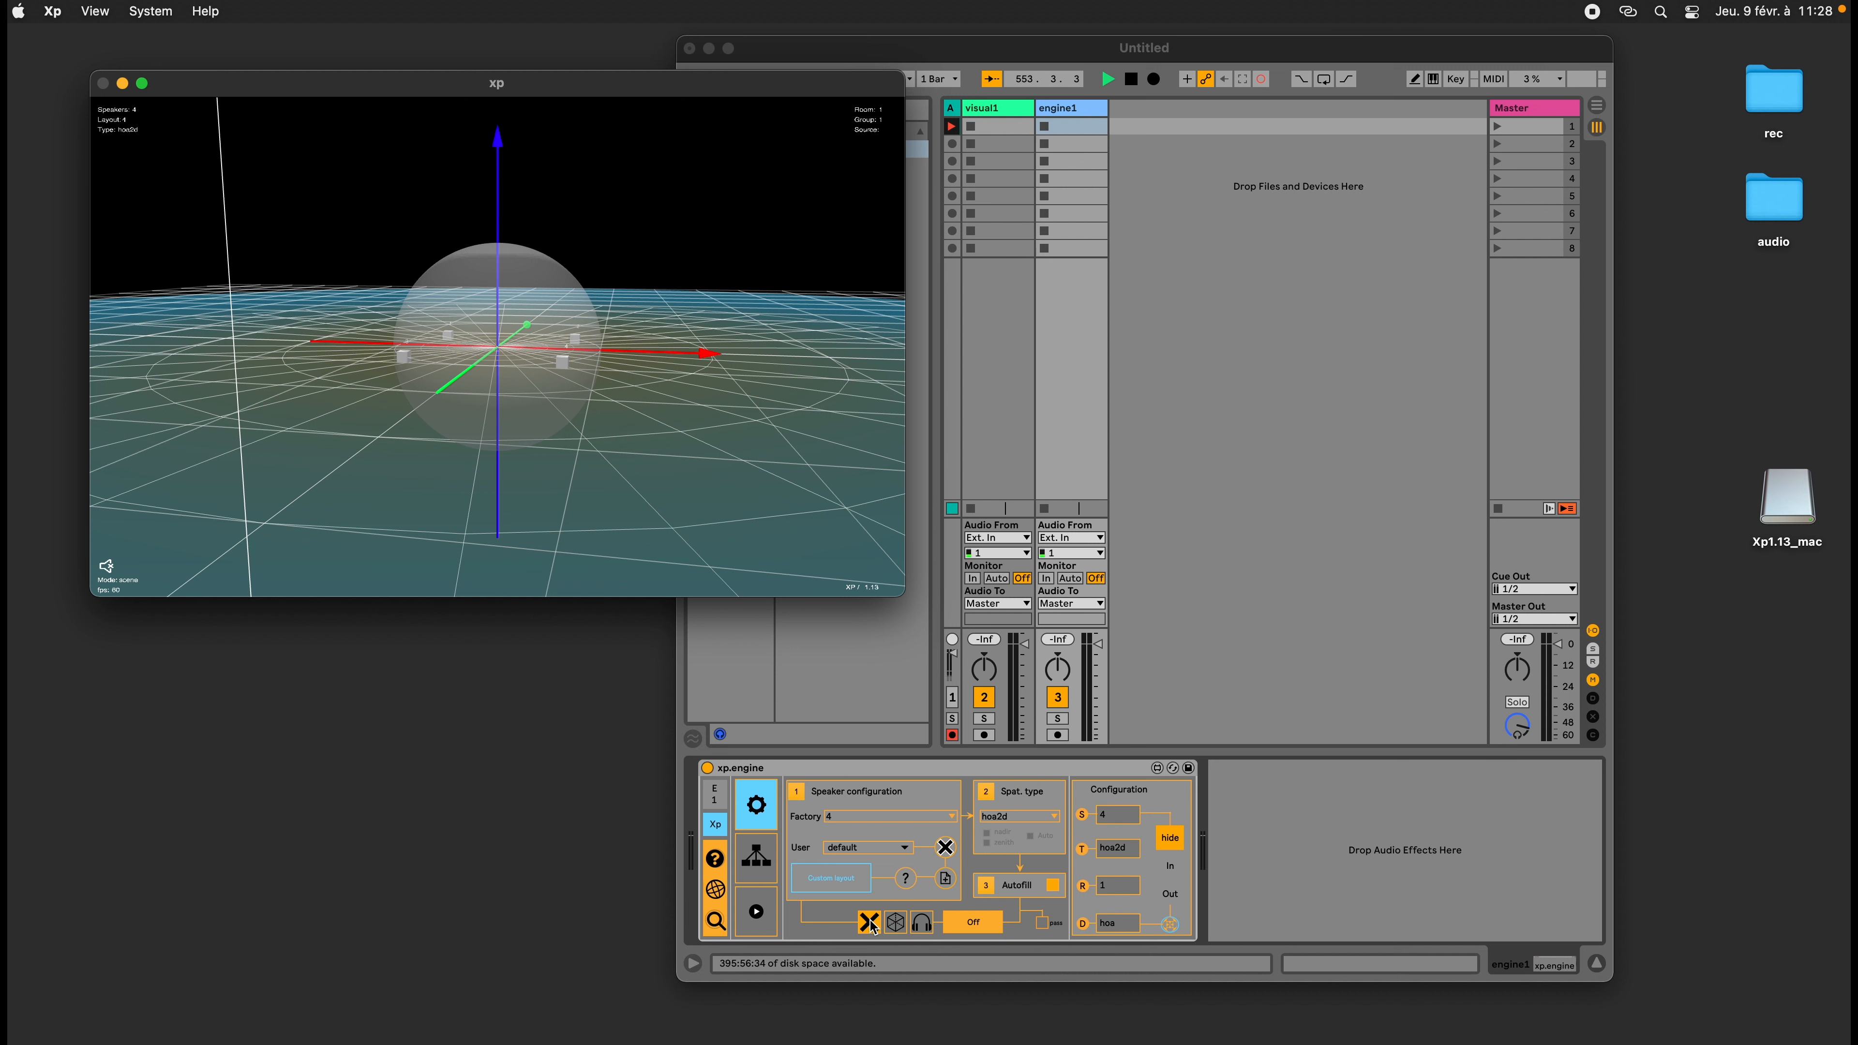
Try xp.engine's Off, Sound-field and Binaural output modes, ending on Sound-field, and check the mode indicator in the xp window
click(896, 925)
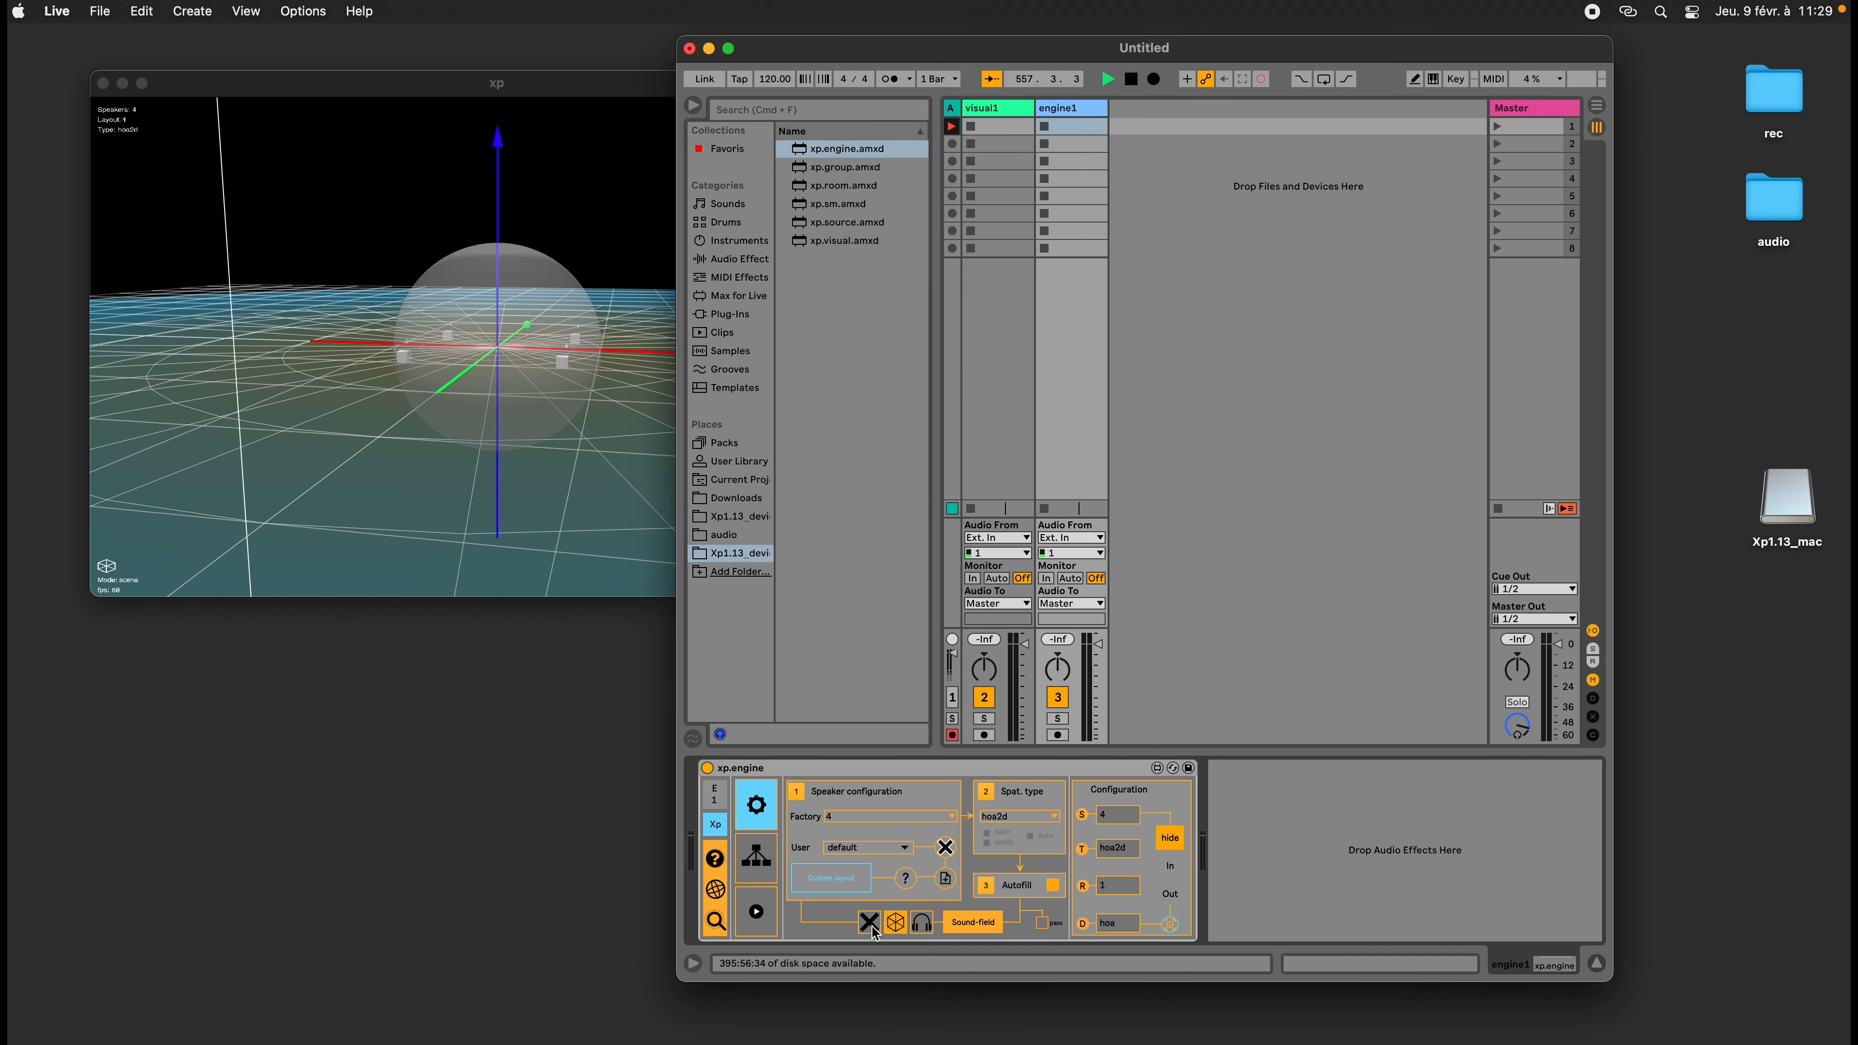
click(875, 926)
click(895, 925)
click(925, 925)
click(895, 925)
click(869, 924)
click(899, 929)
click(625, 415)
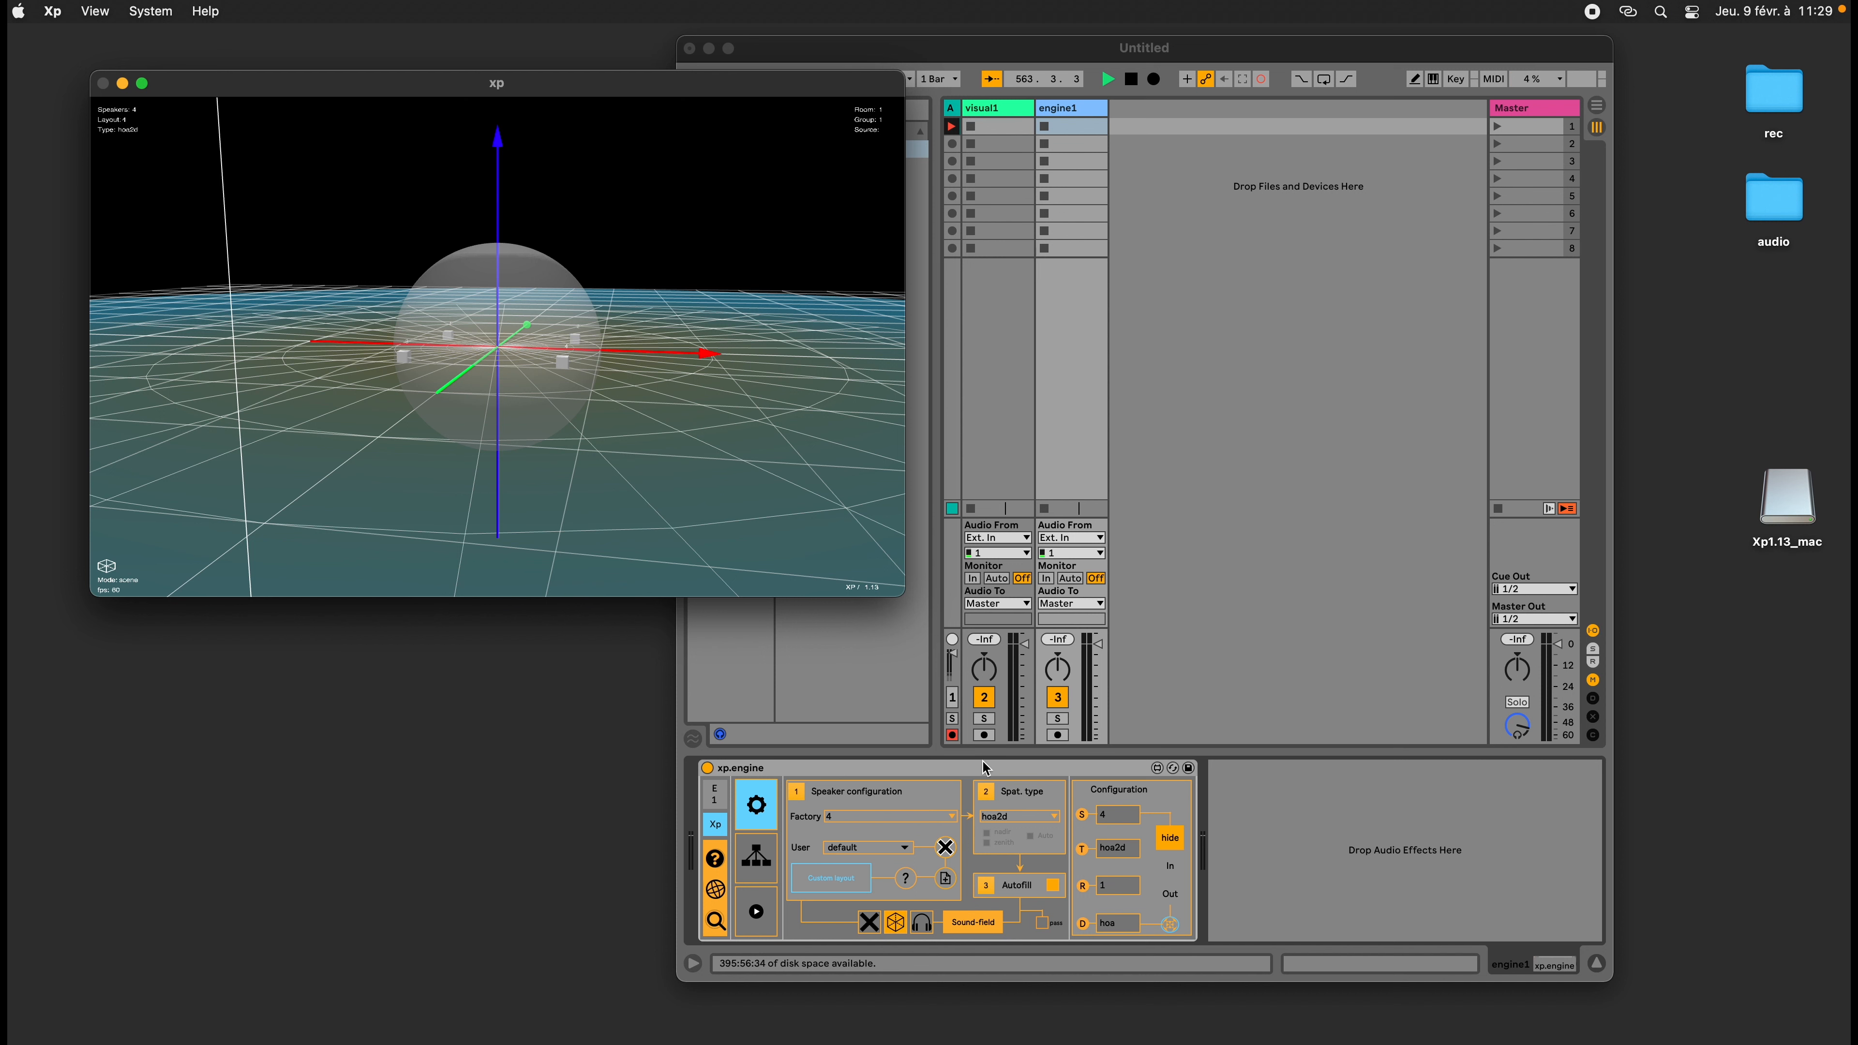
Switch xp.engine's output mode to Binaural
click(922, 928)
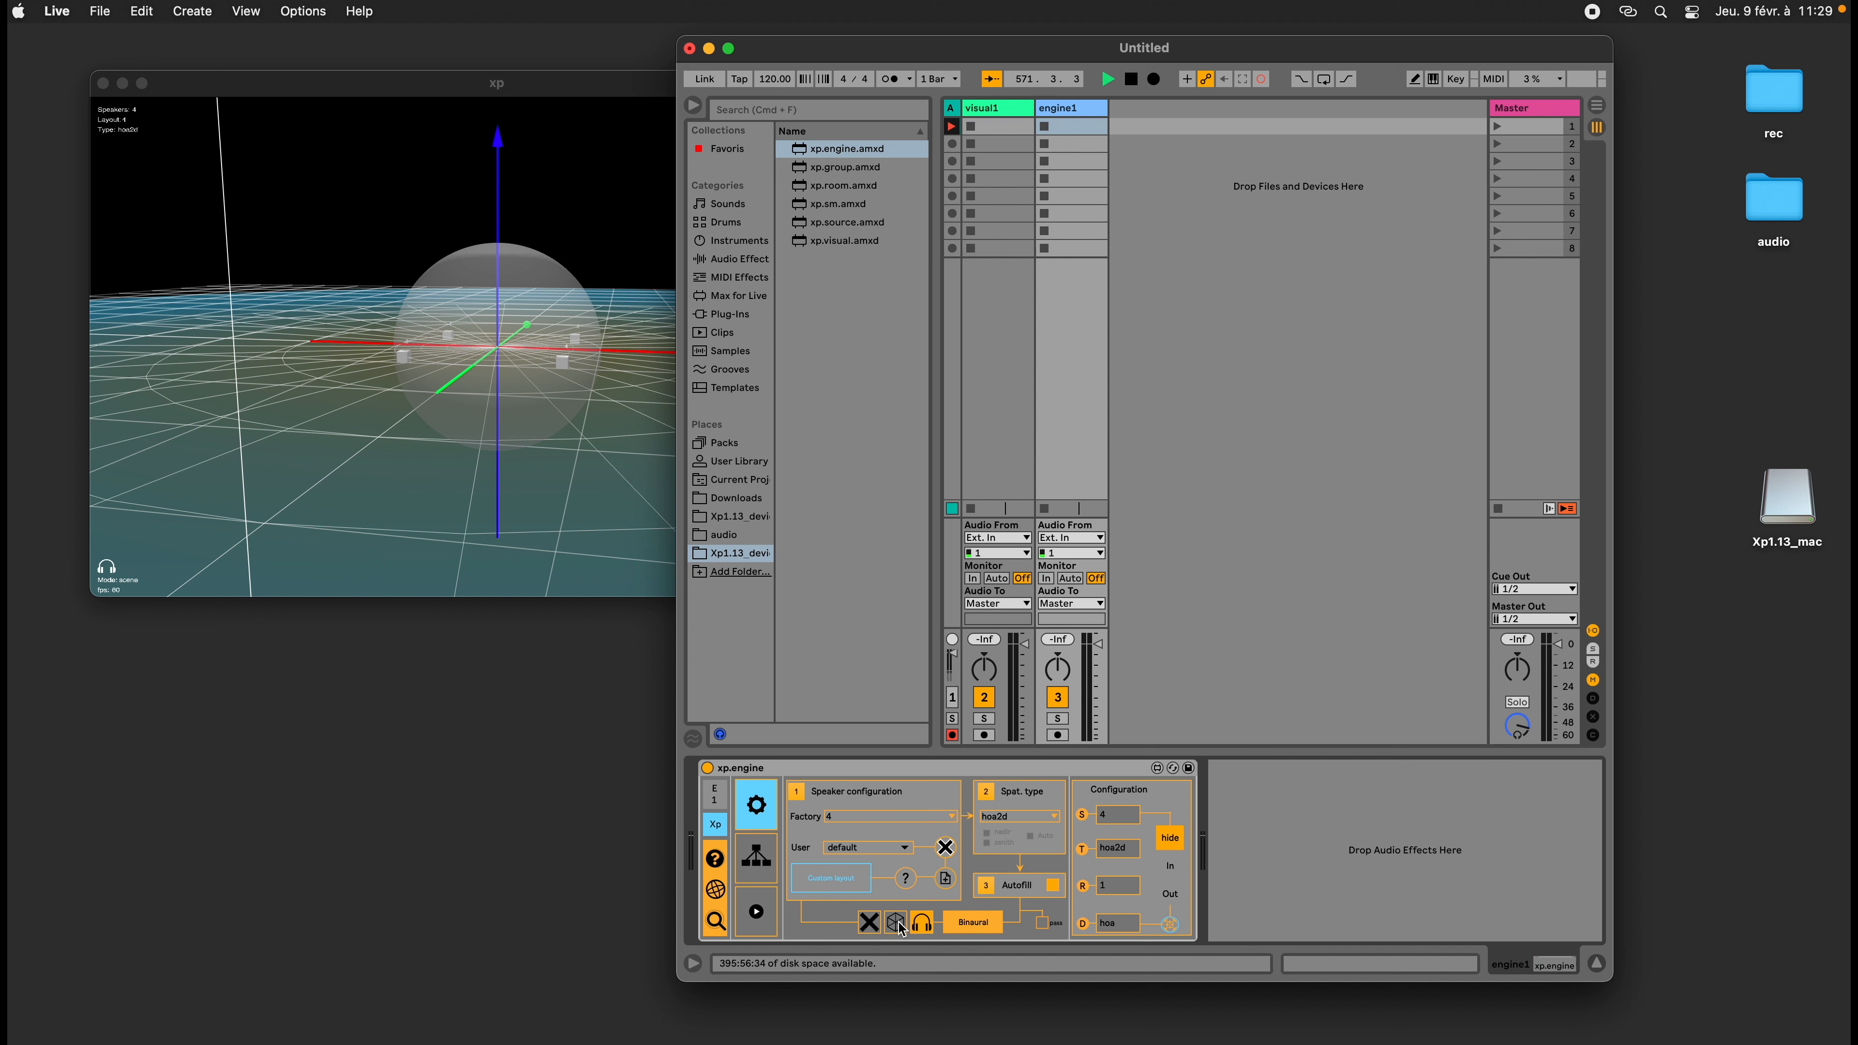
click(898, 924)
click(923, 925)
View xp.engine's input source meters and sound field output meters, then hide them
click(1173, 865)
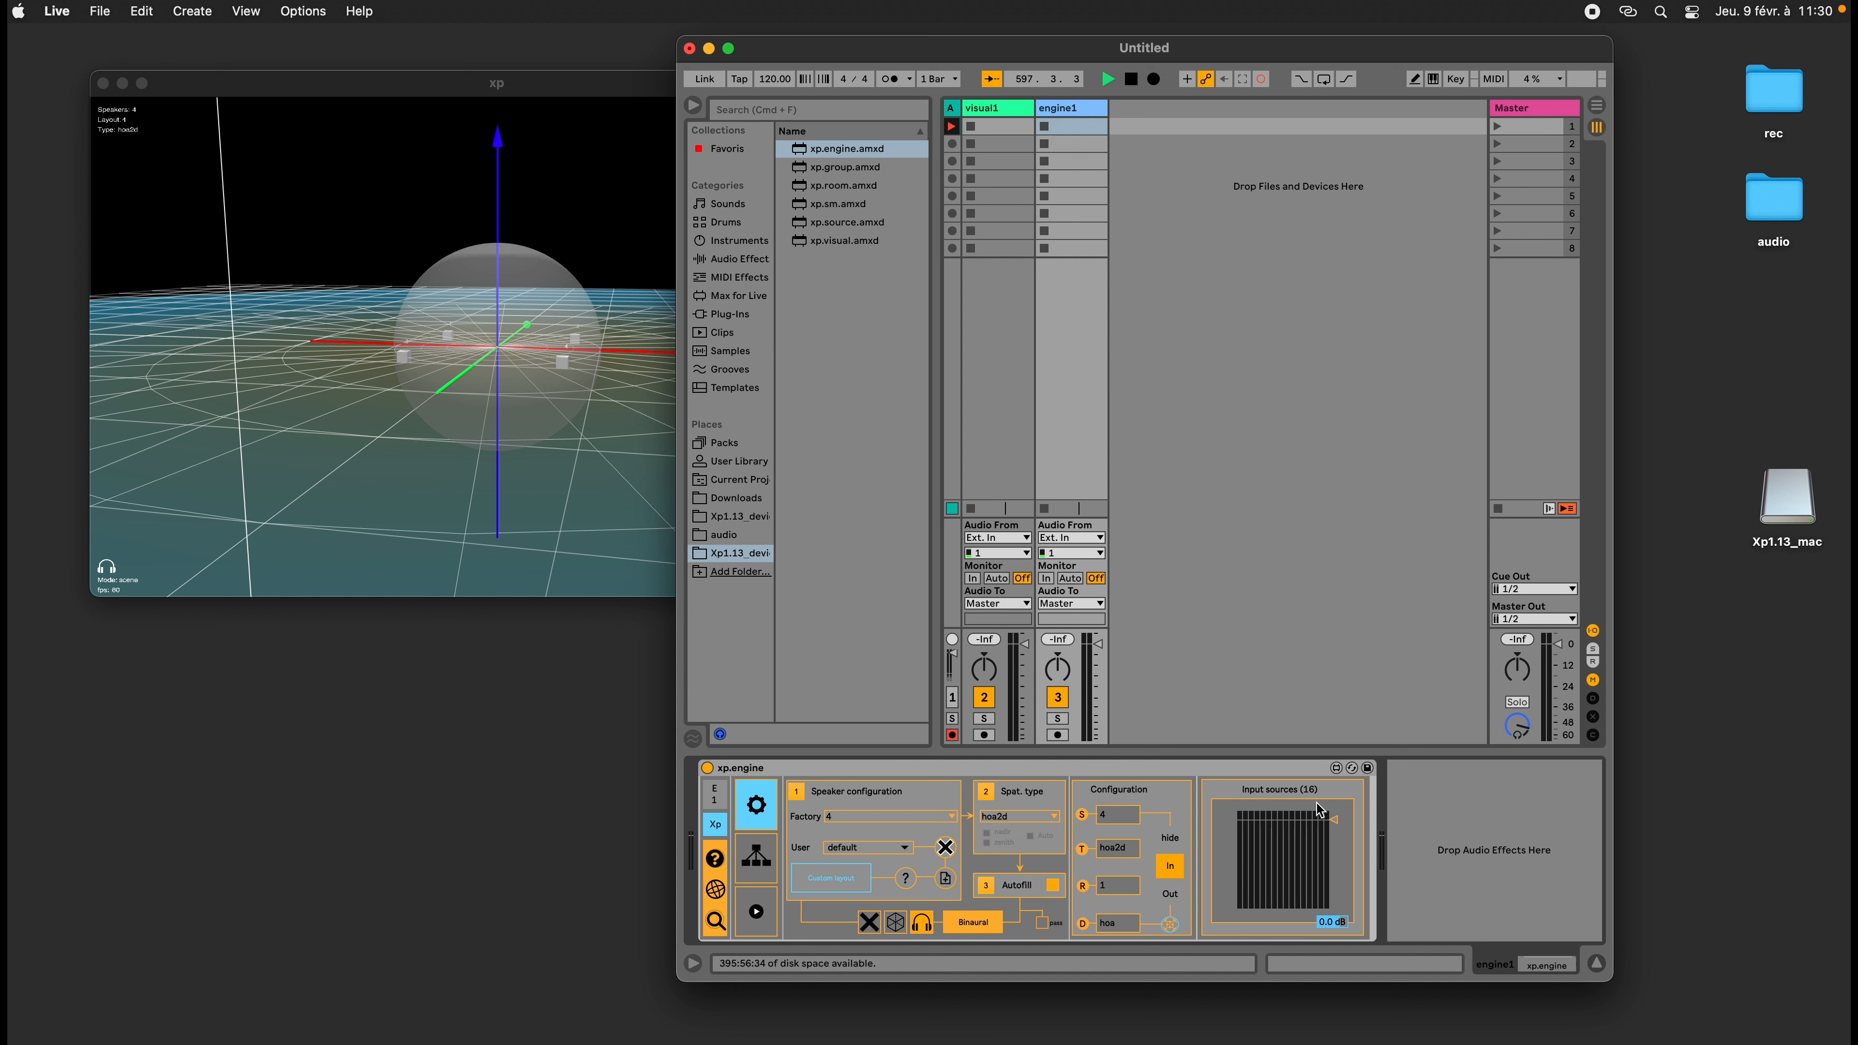
click(1171, 894)
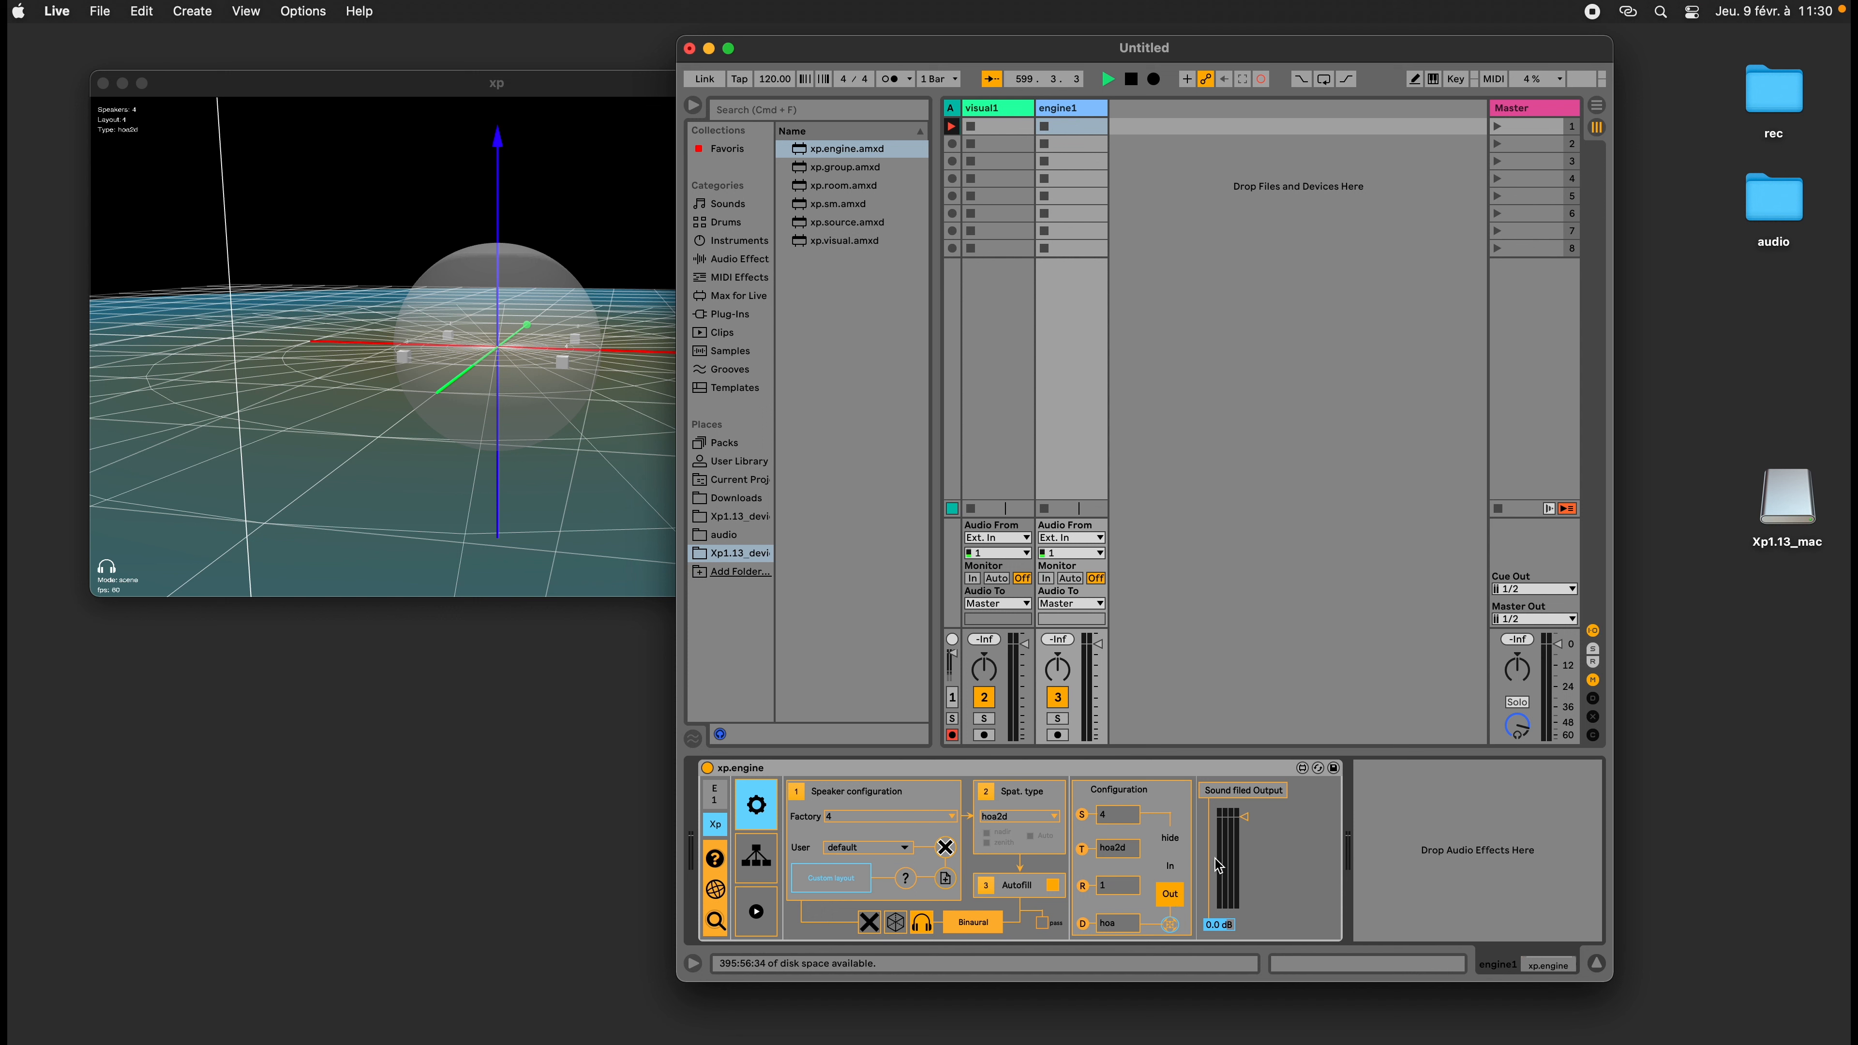
click(1170, 838)
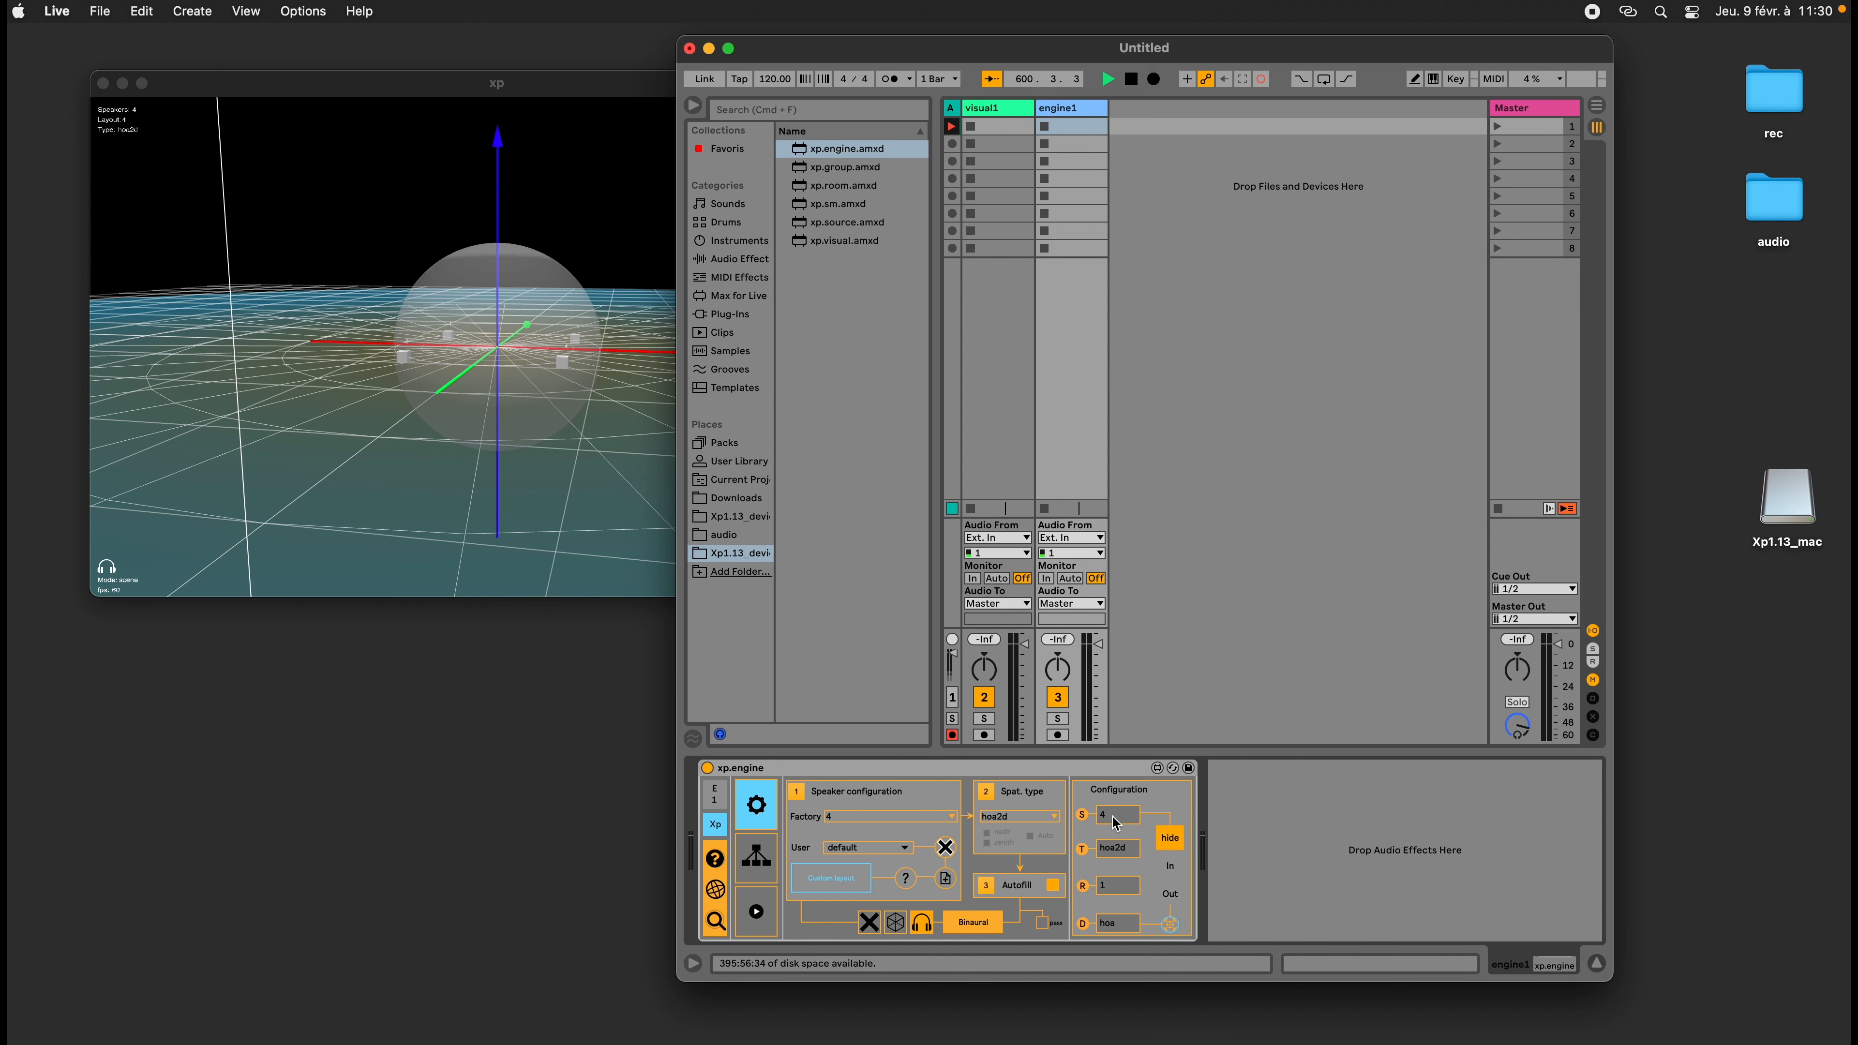
Try the circular-8 factory speaker configuration in xp.engine and view its sound field output meters, then hide them
click(905, 827)
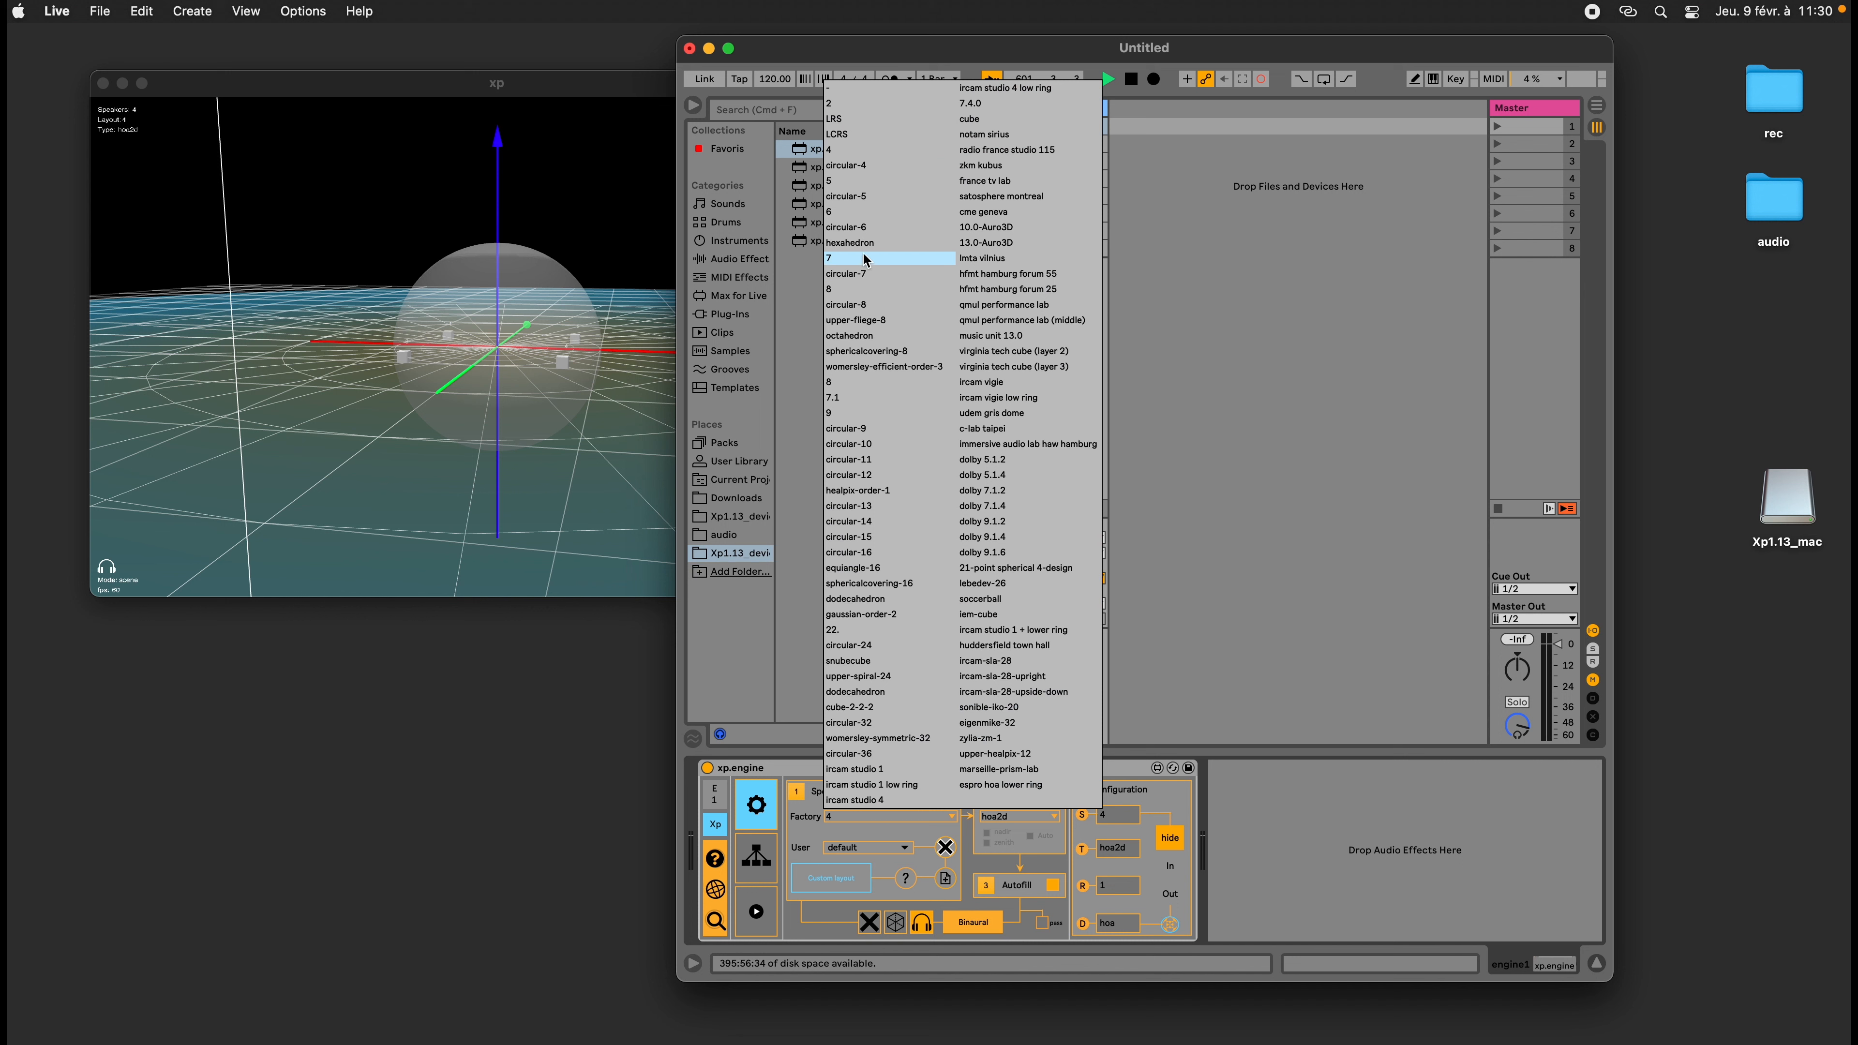
click(870, 303)
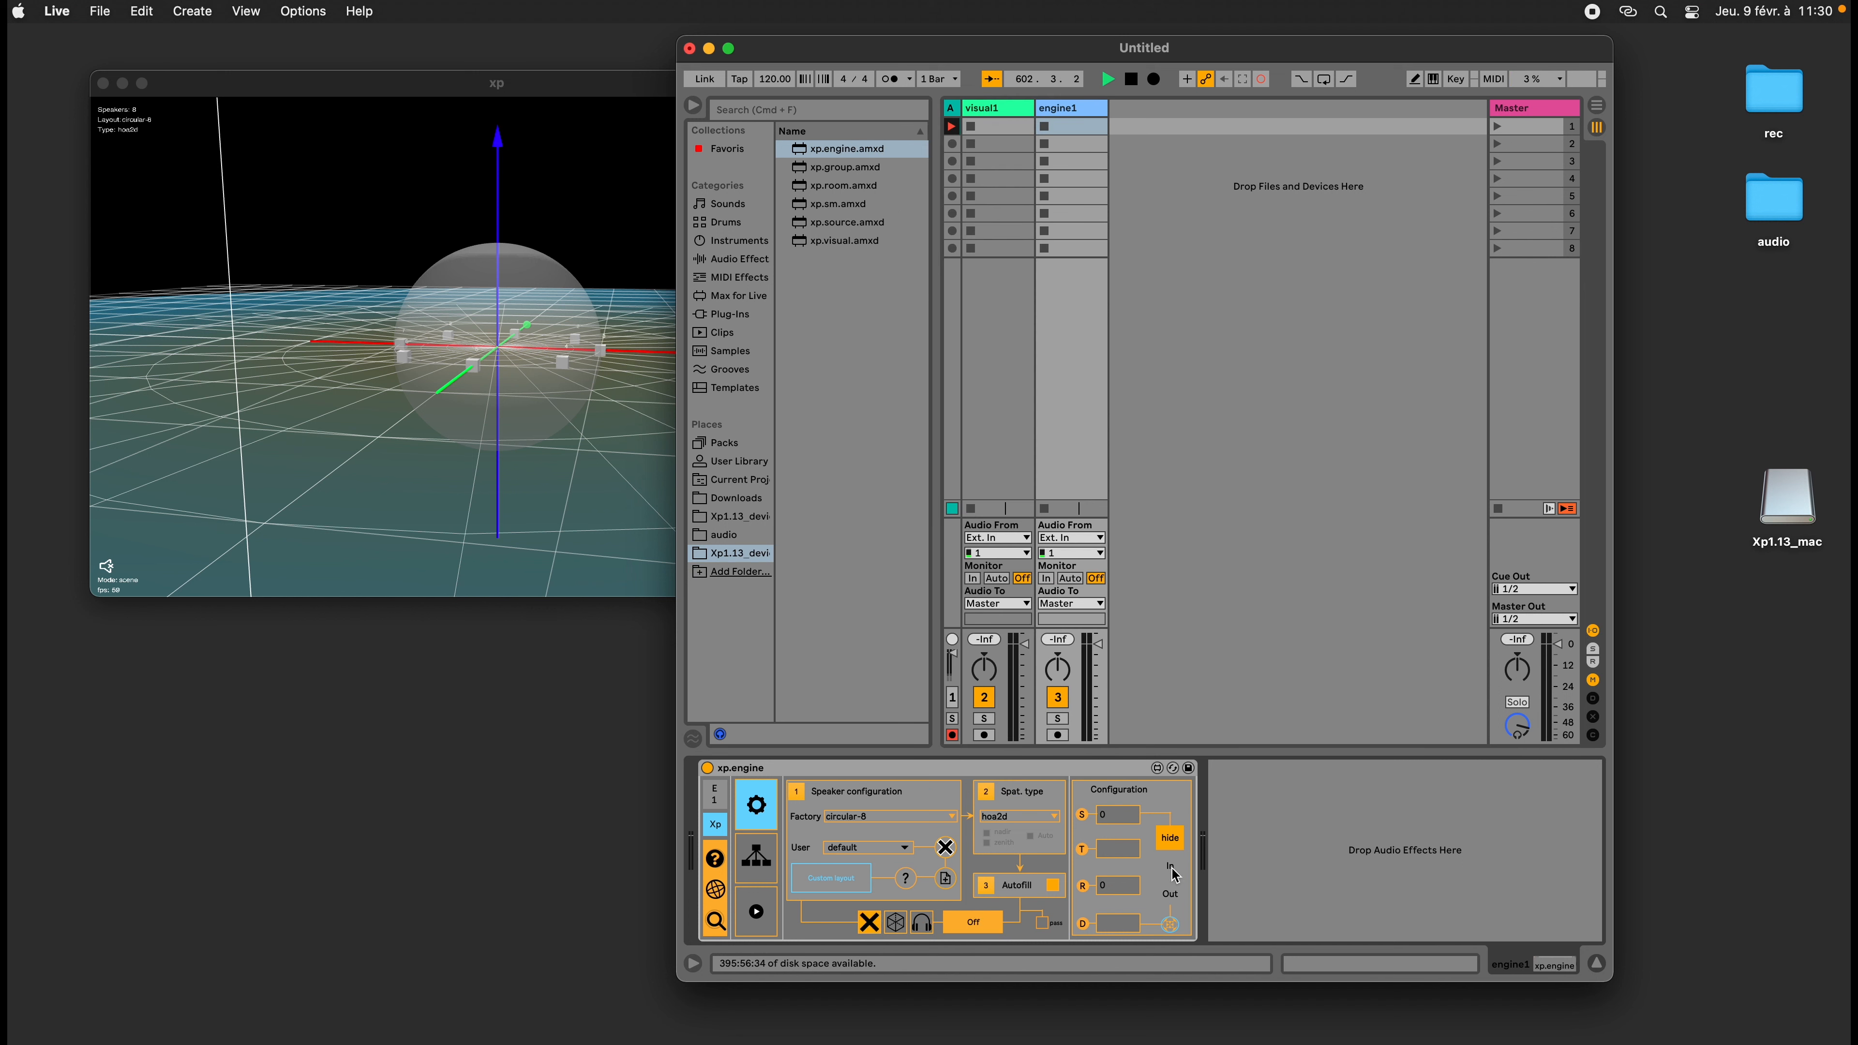
click(1172, 902)
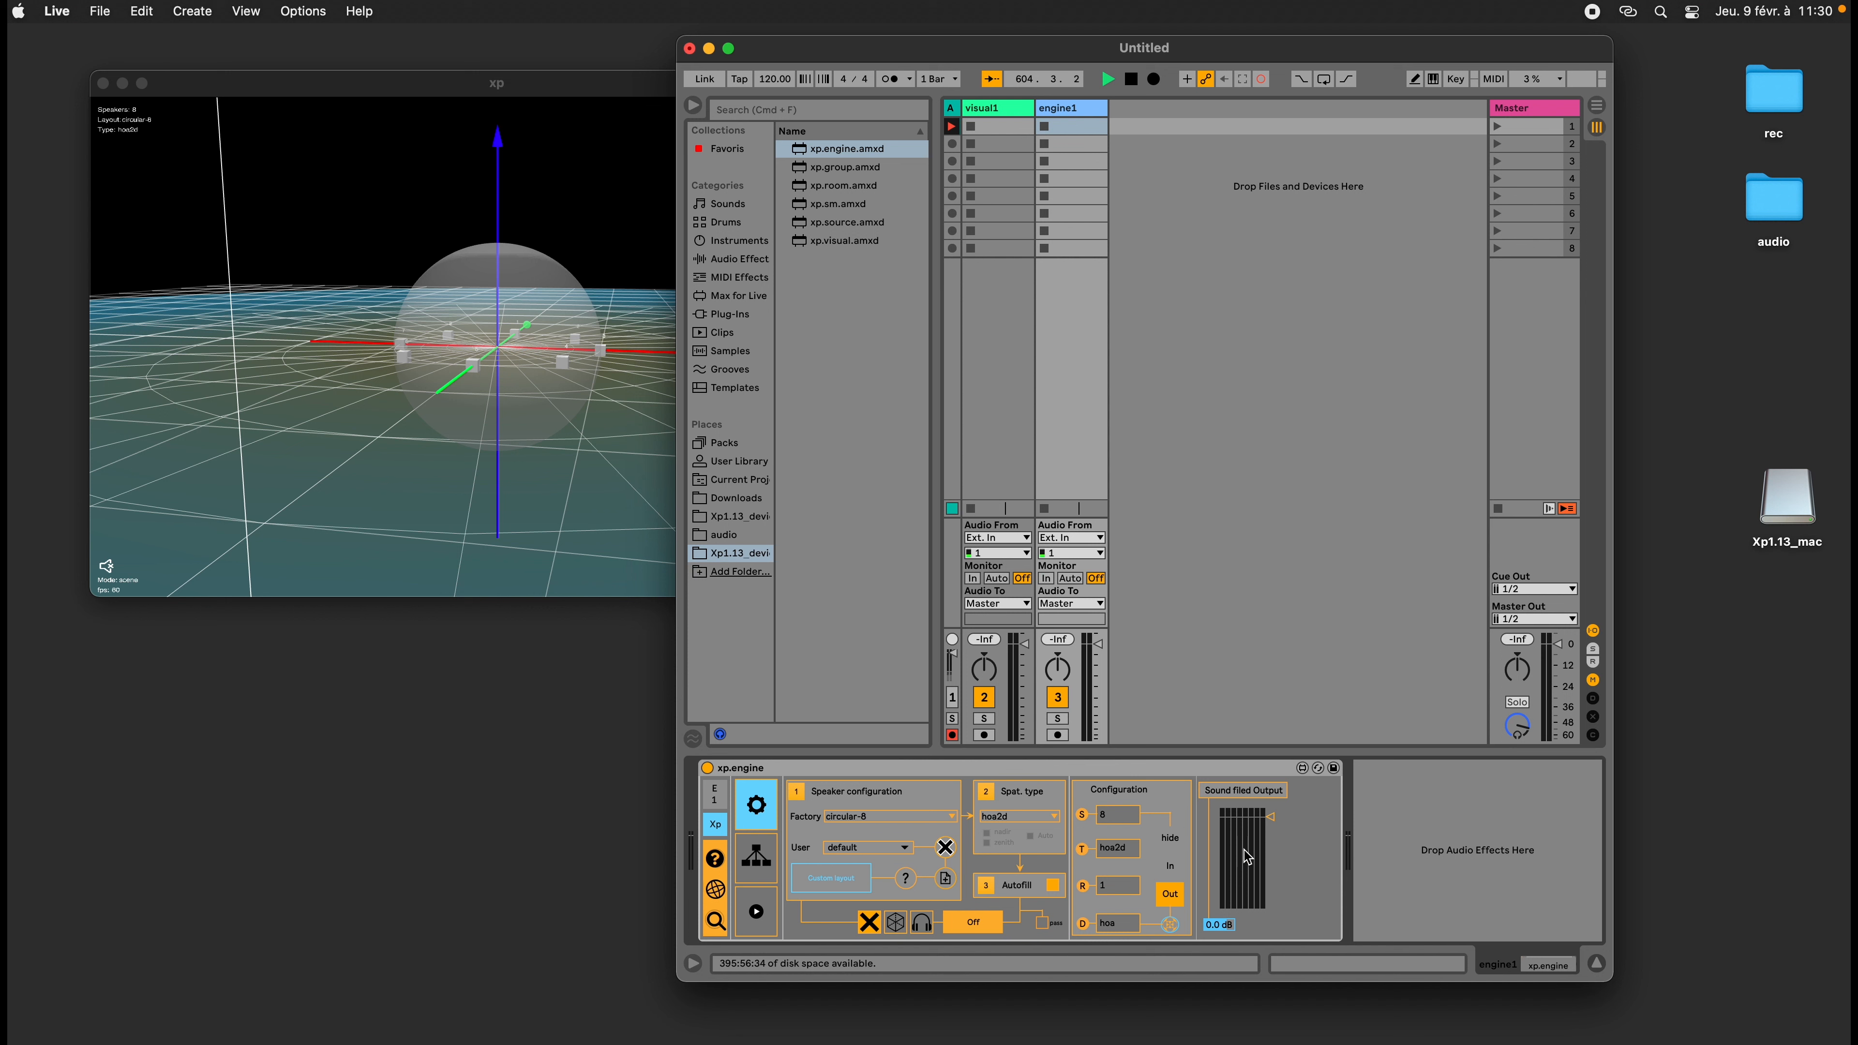
click(1171, 839)
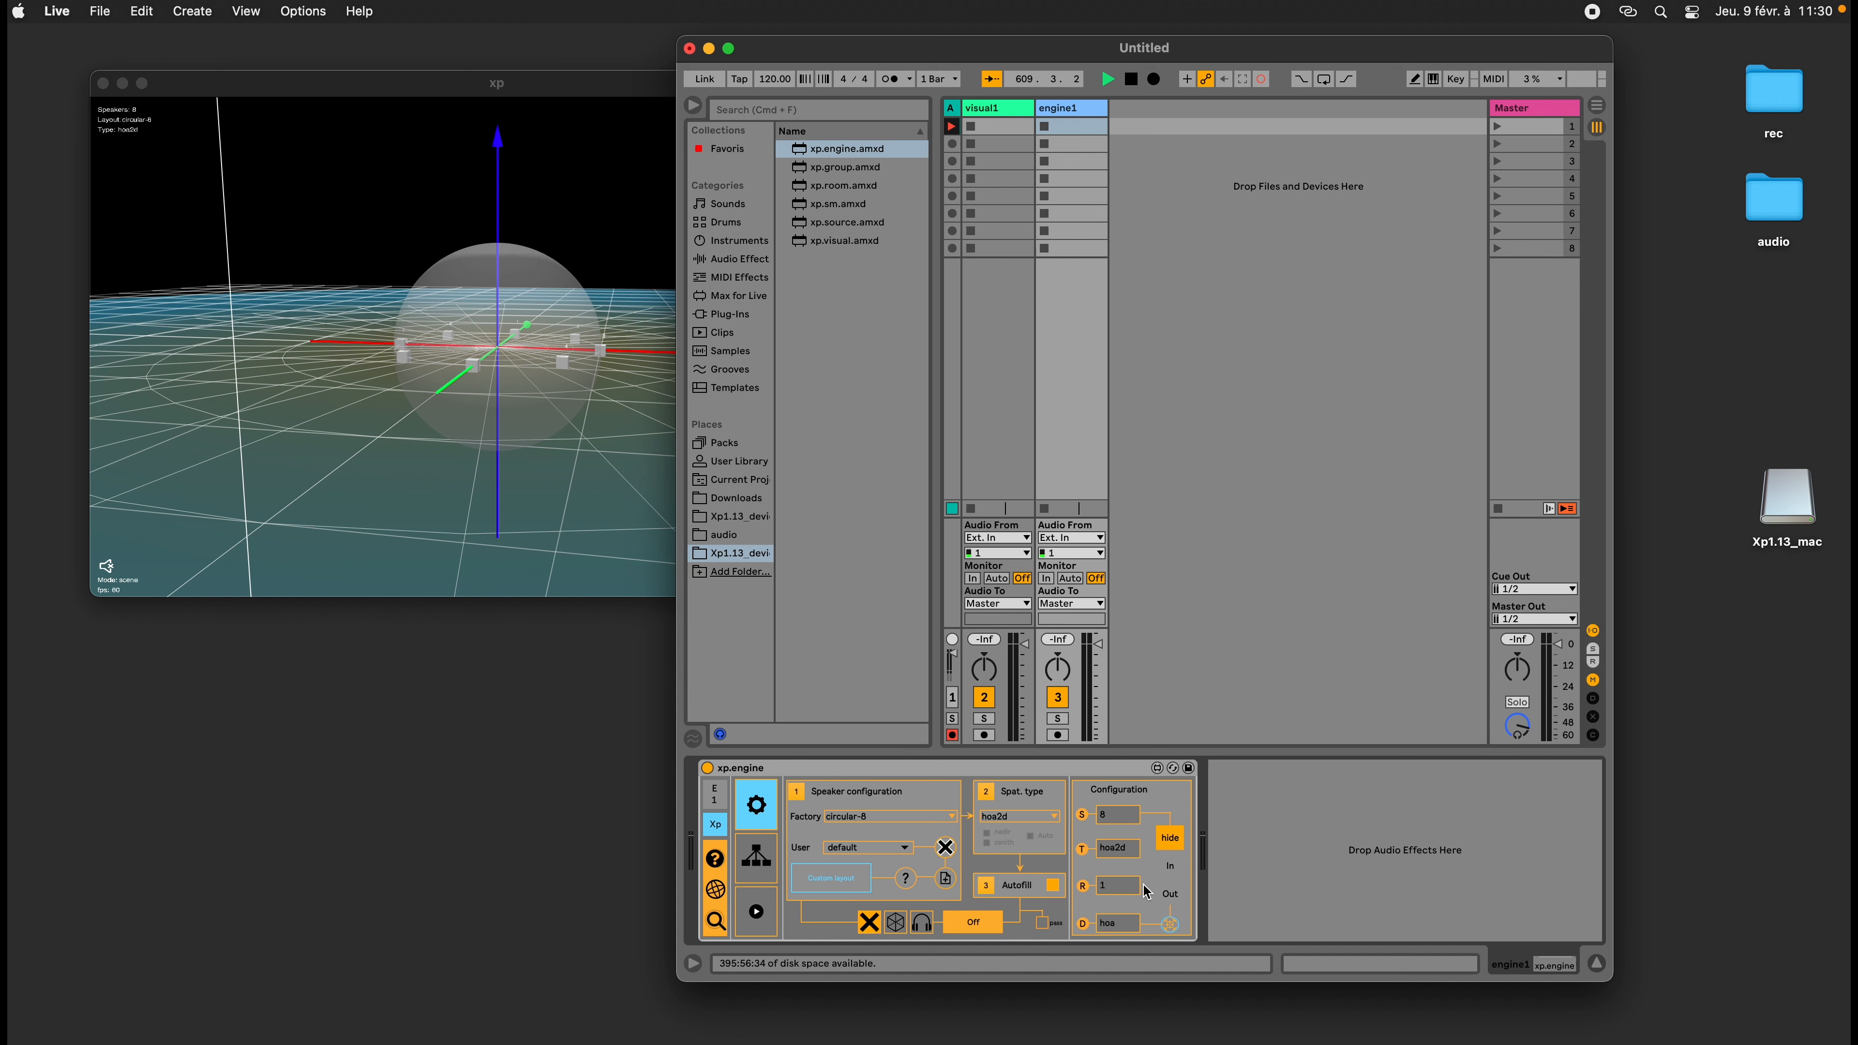
View xp.engine's HOA decoder settings, close them, and set the factory speaker configuration back to 4
click(1170, 923)
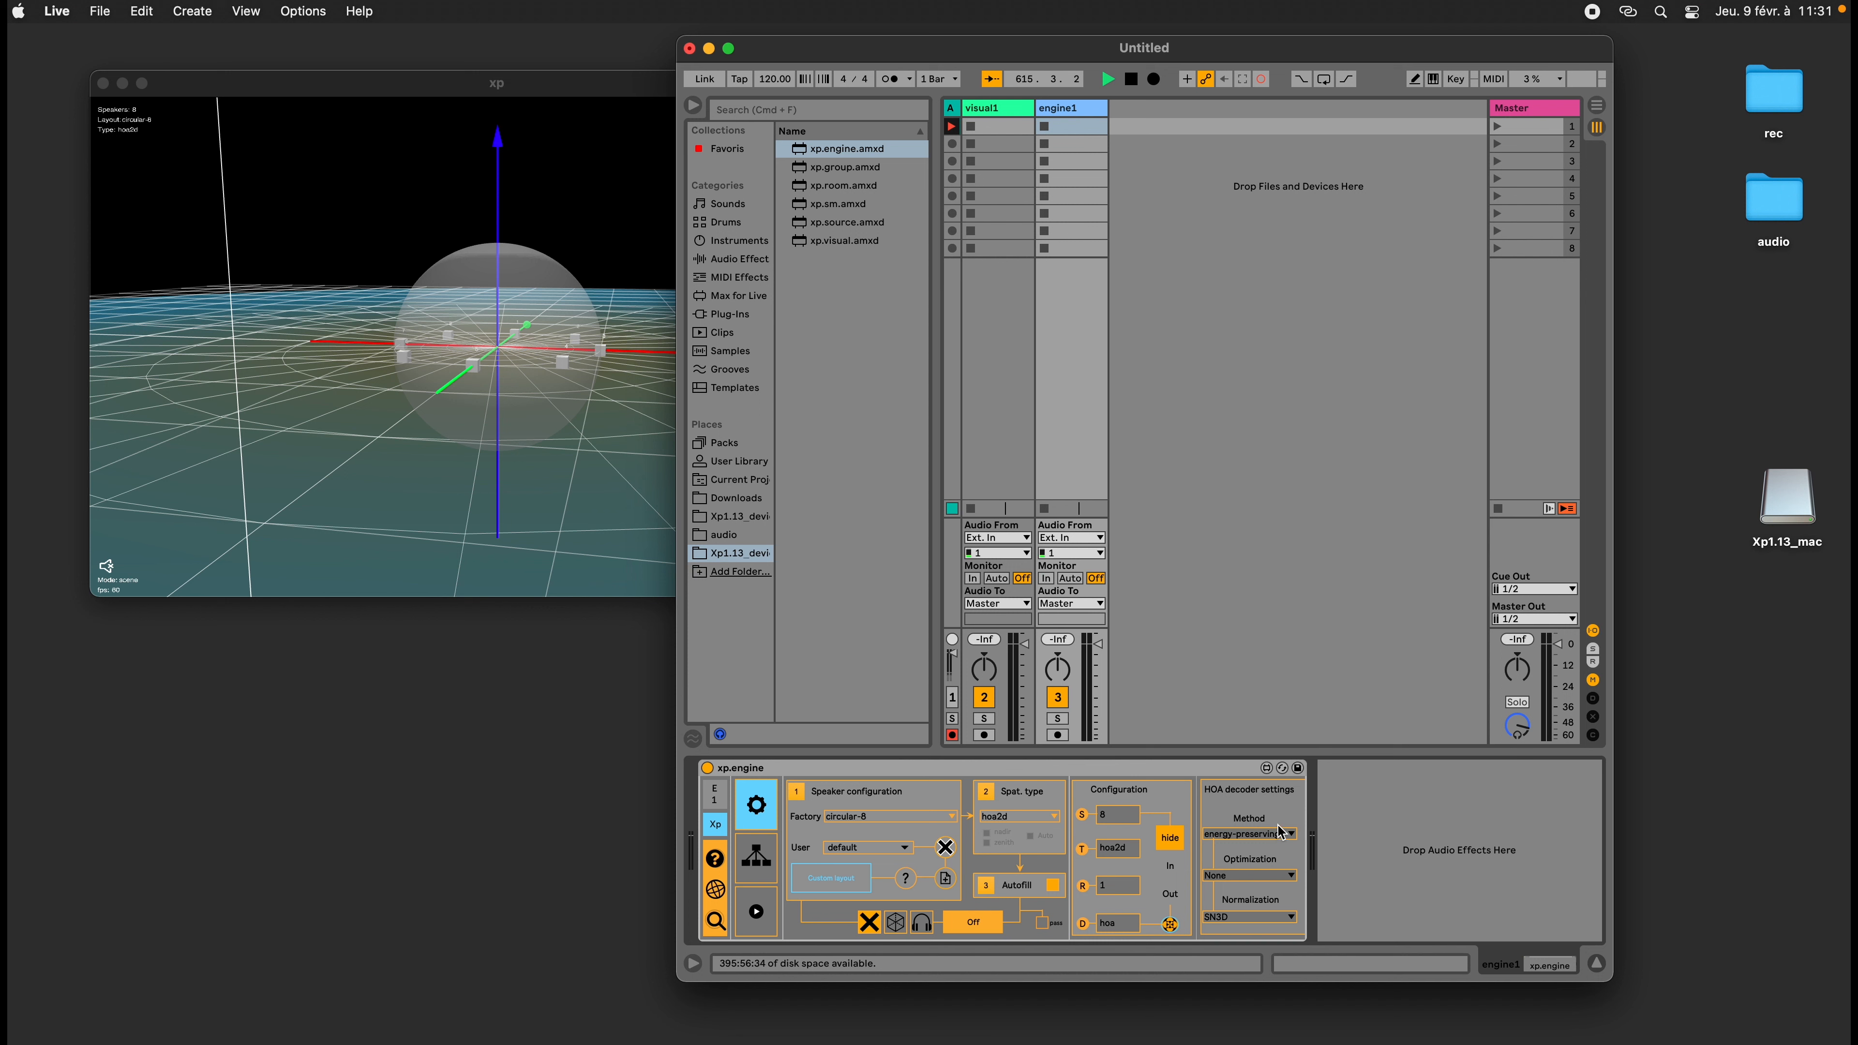
click(1168, 924)
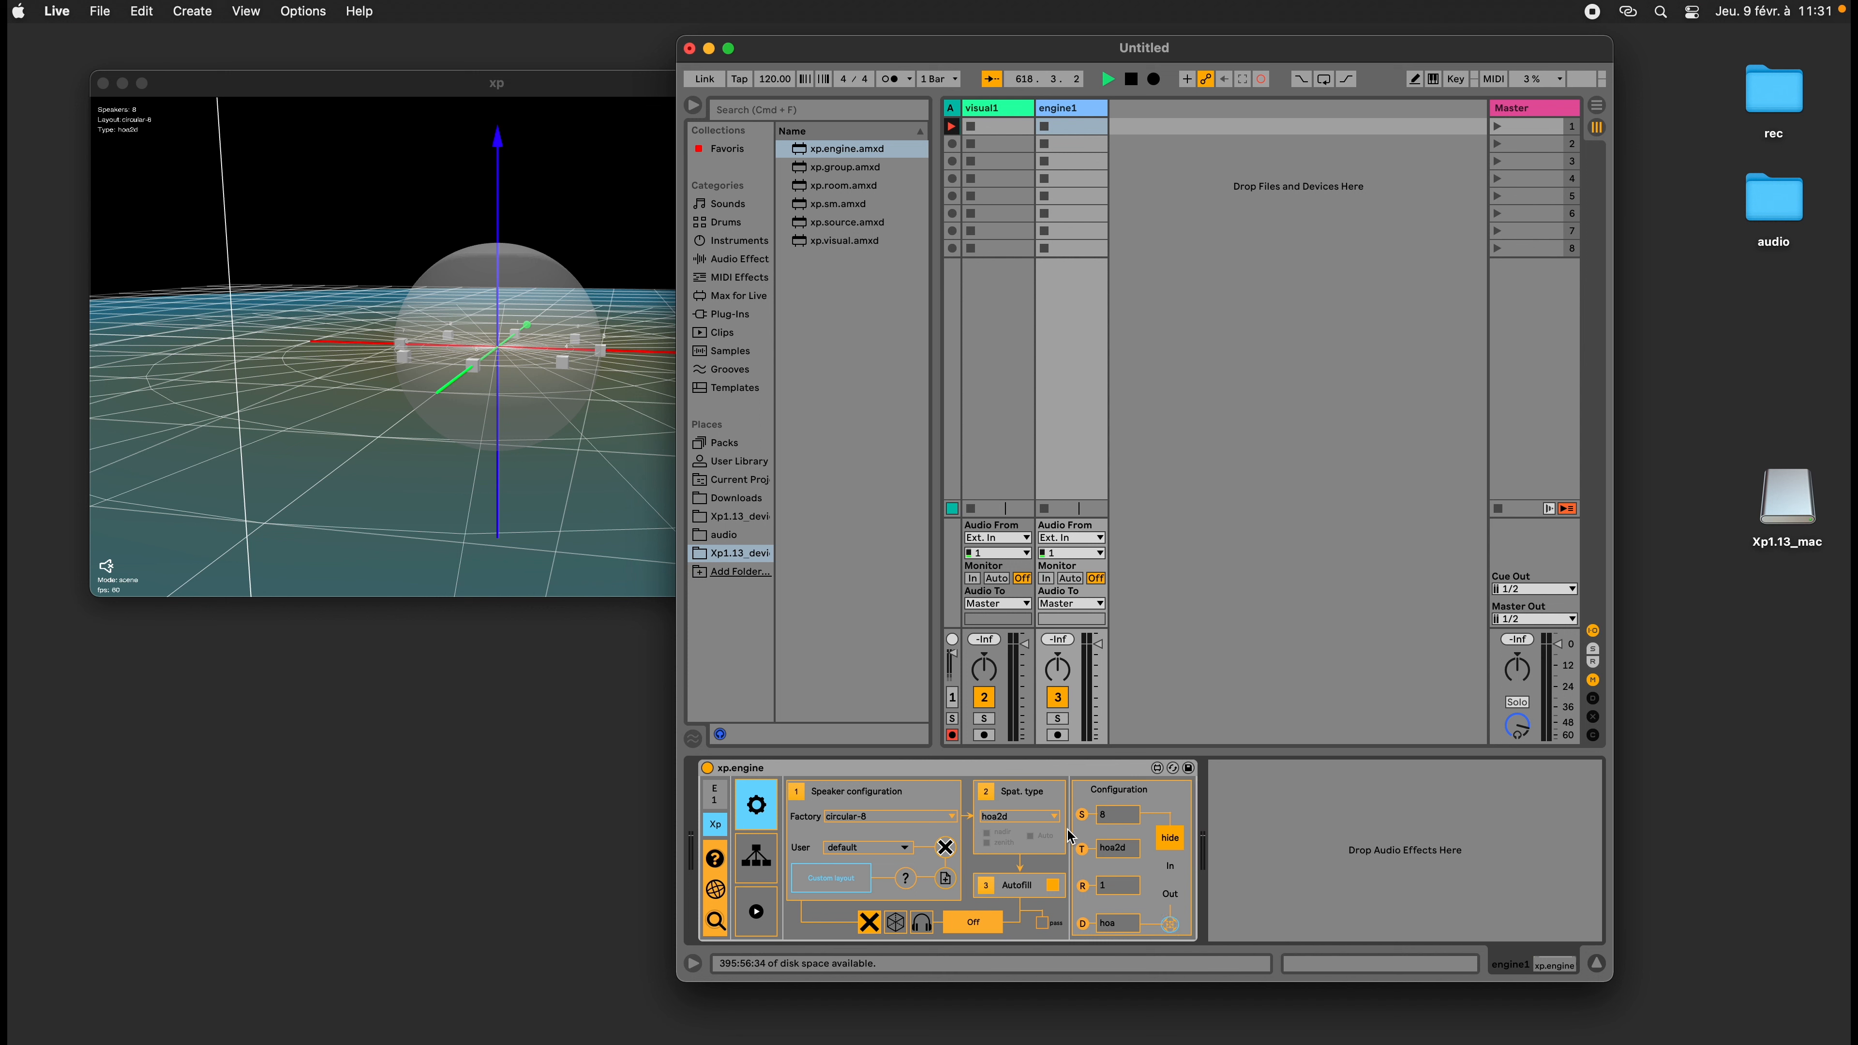
click(932, 818)
click(849, 150)
View xp.engine's recording and routing pages, and return to its speaker configuration page
click(766, 900)
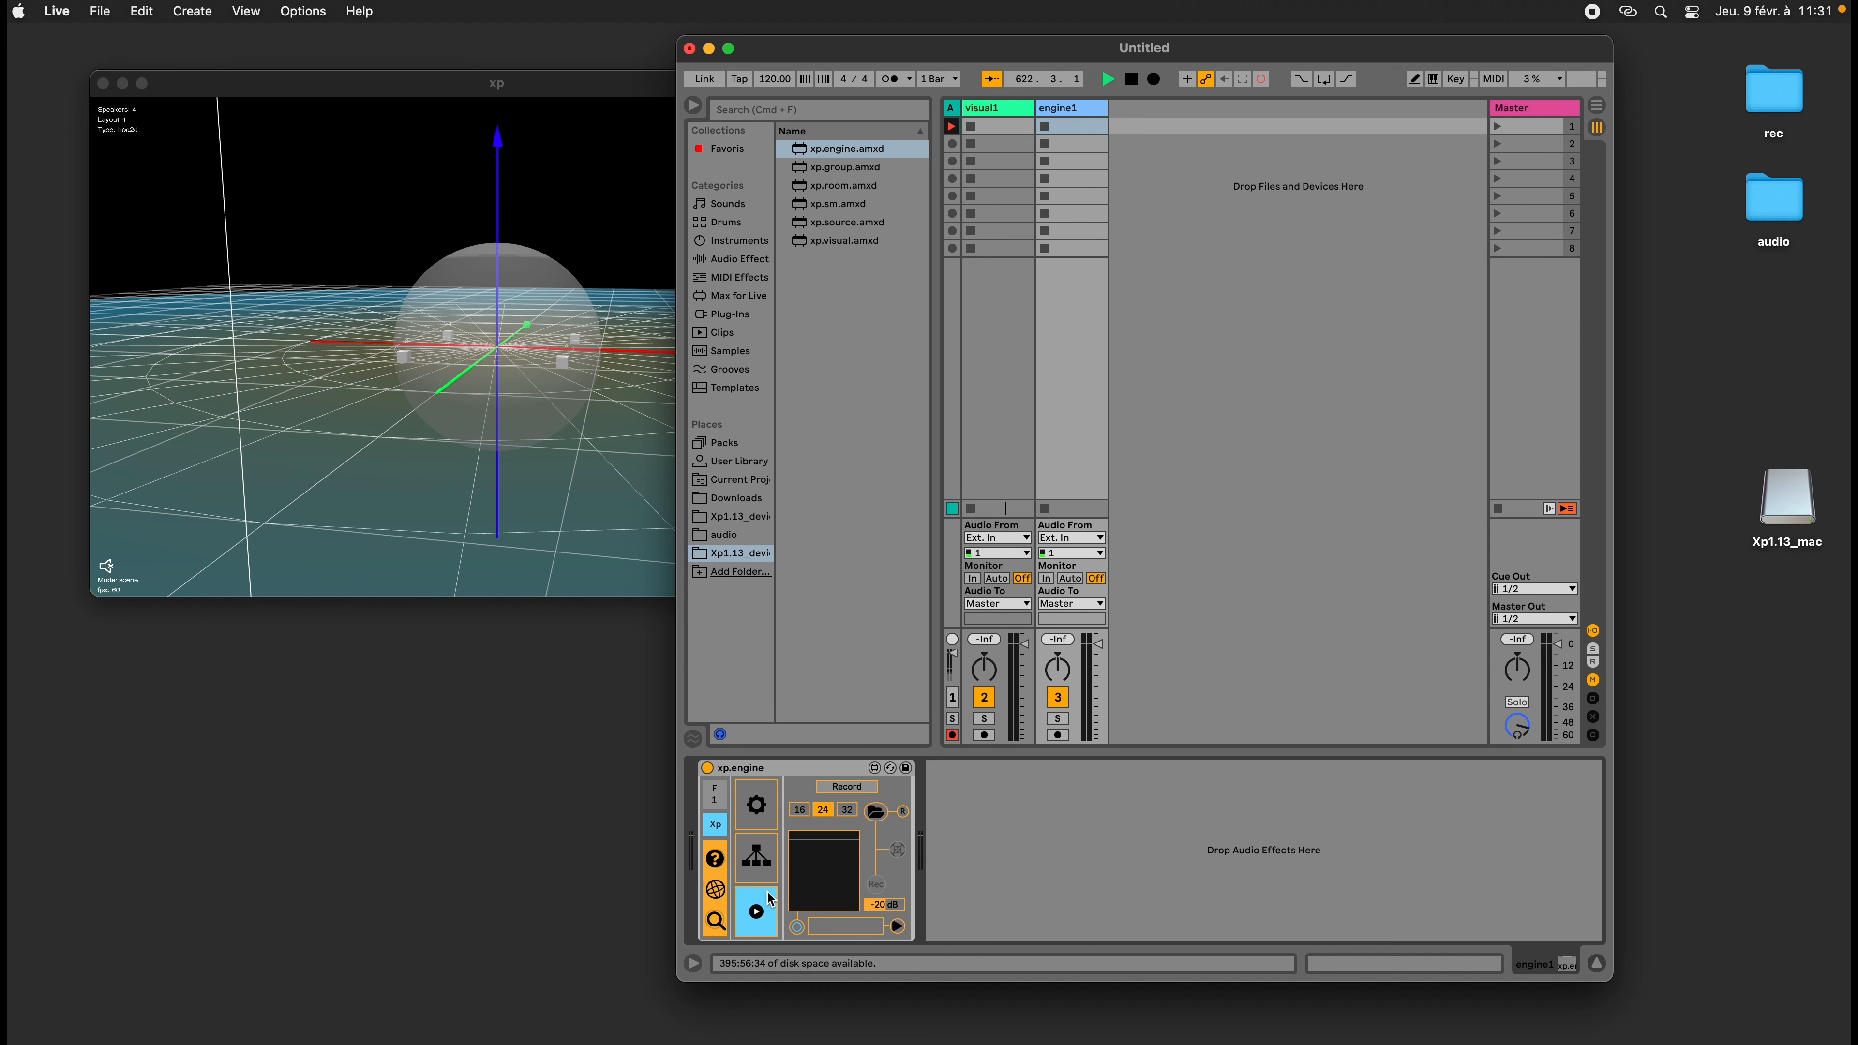
click(763, 859)
click(766, 806)
click(772, 905)
click(765, 805)
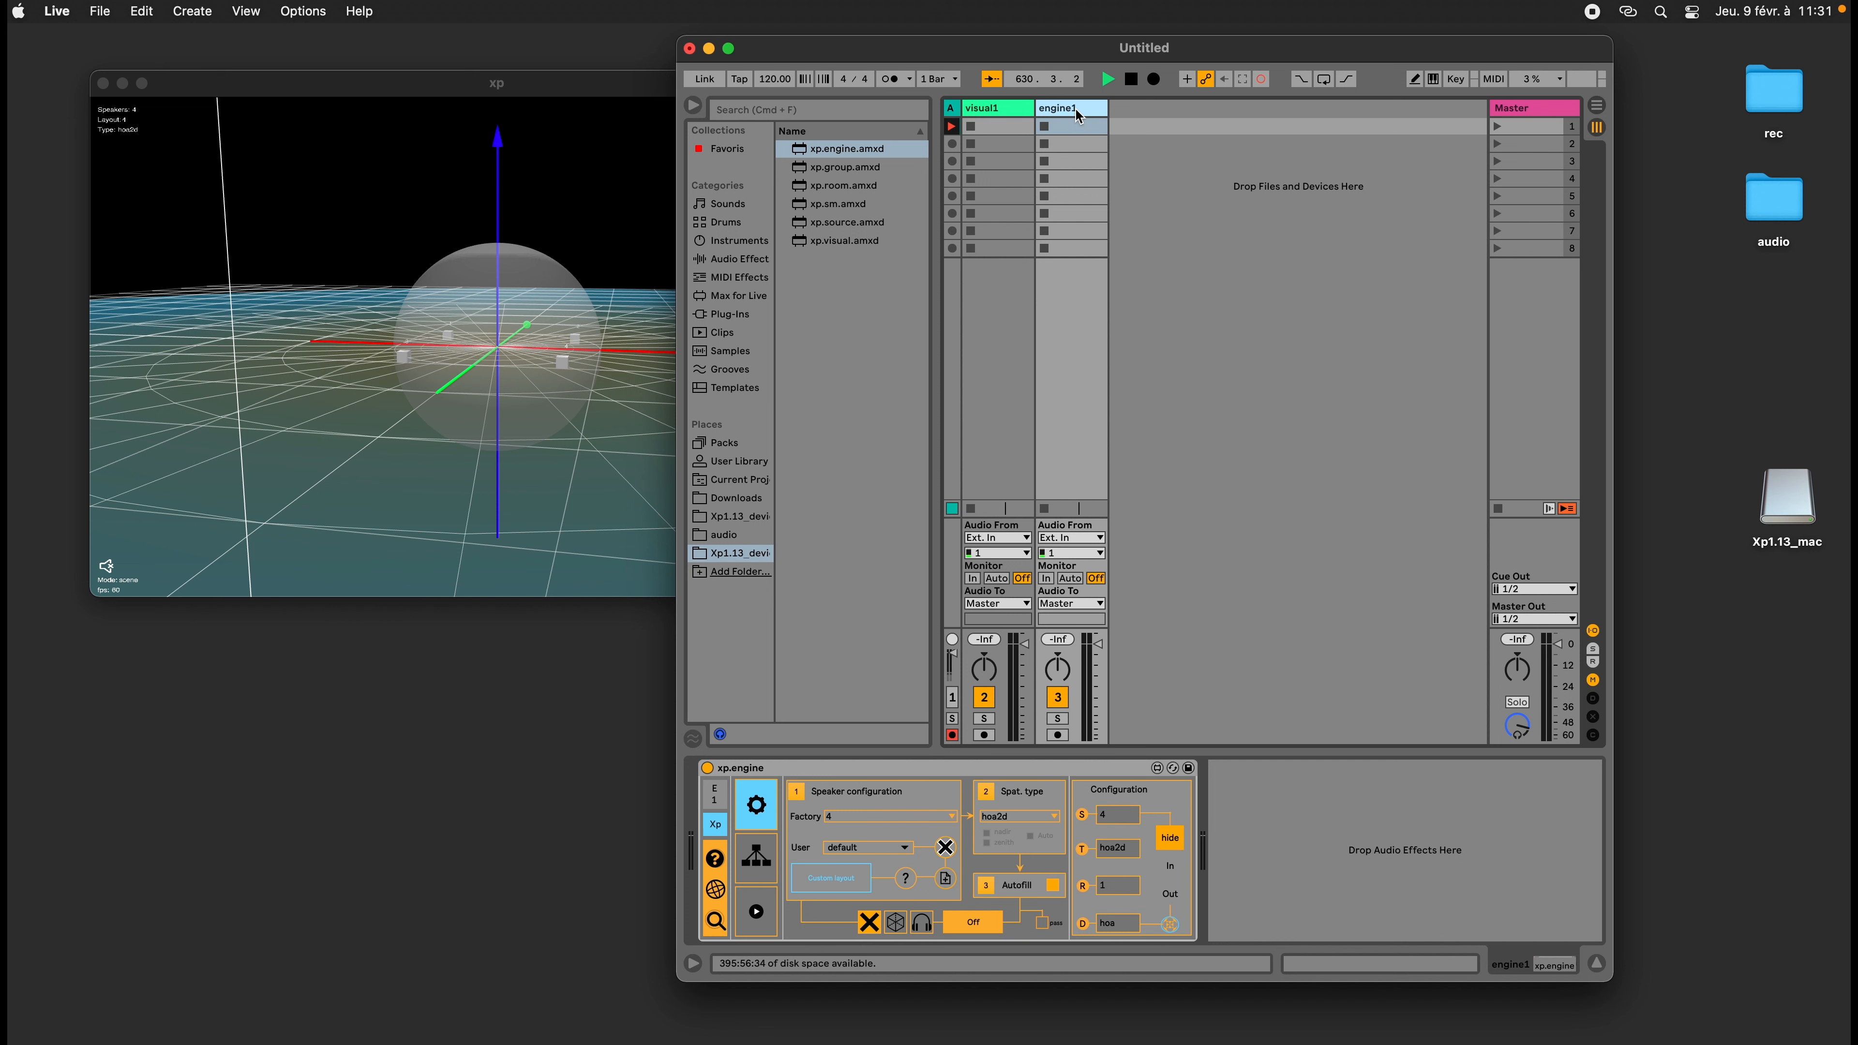
Try loading xp.source.amxd onto a newly inserted audio track, and delete that track
key(super+t)
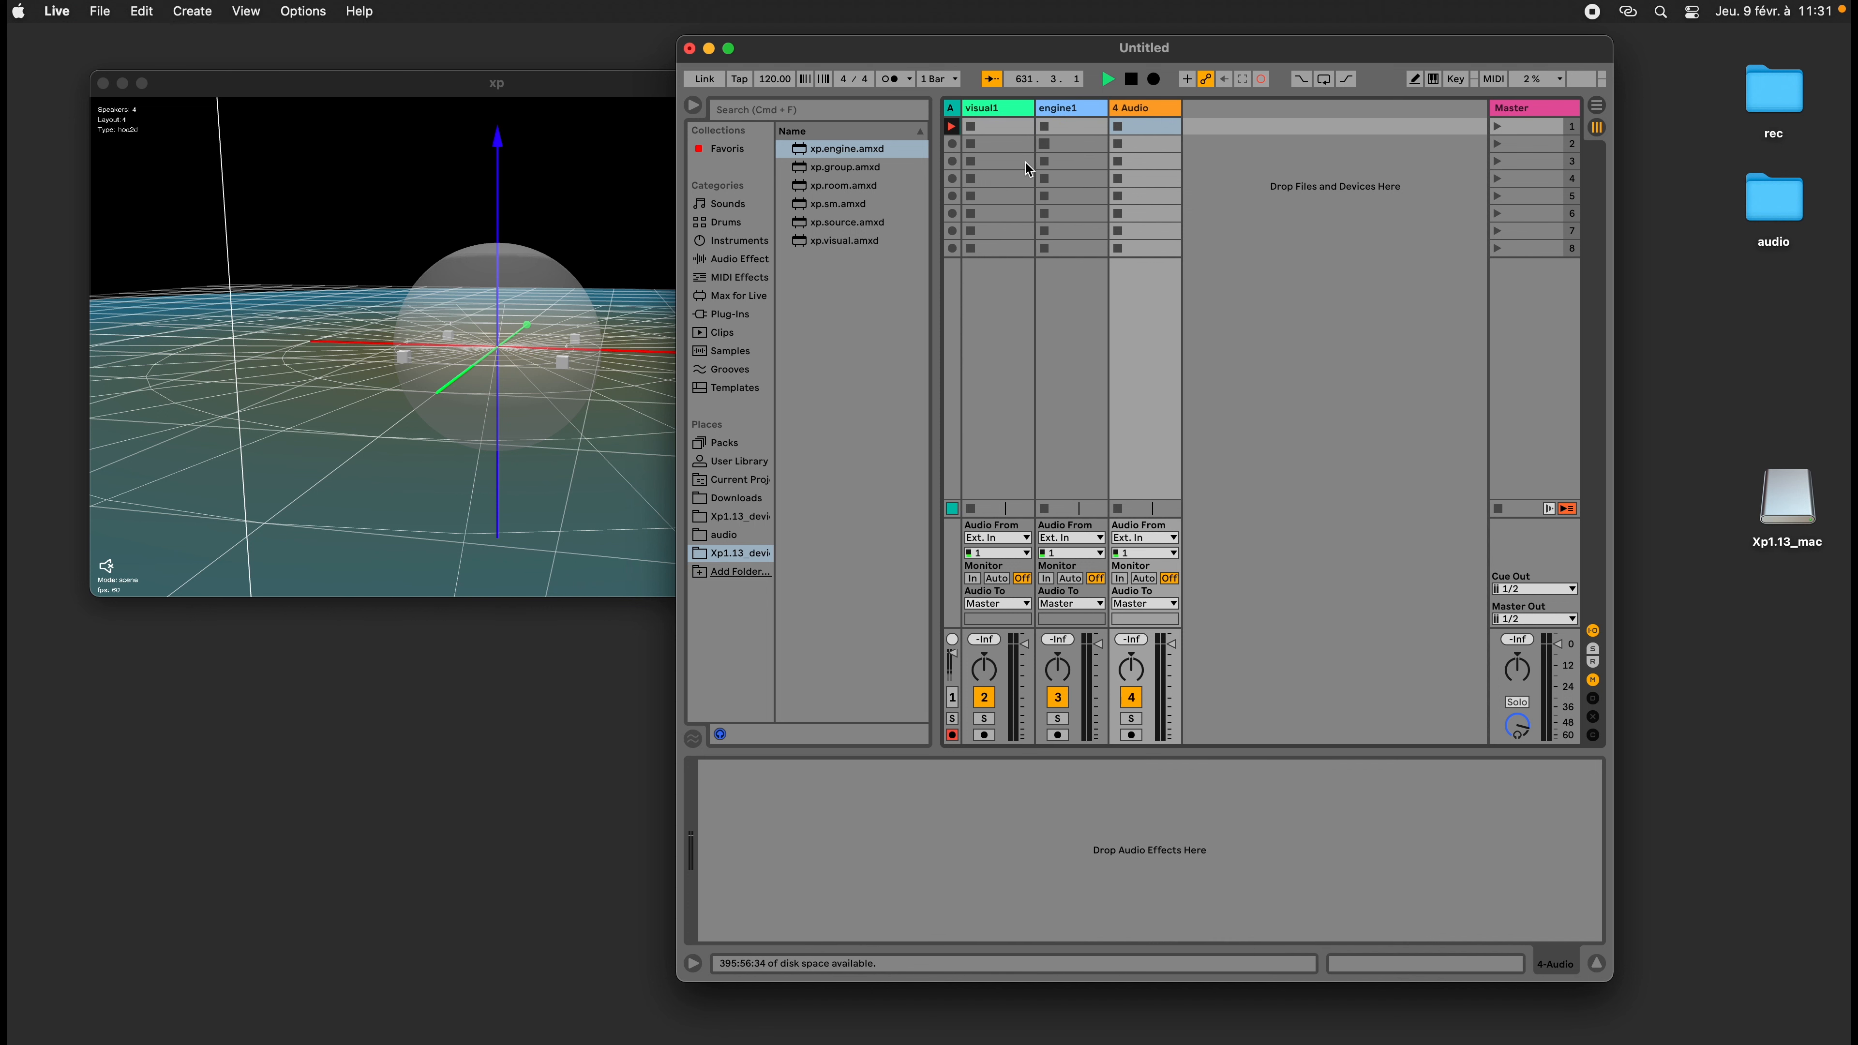
drag(985, 55, 1056, 71)
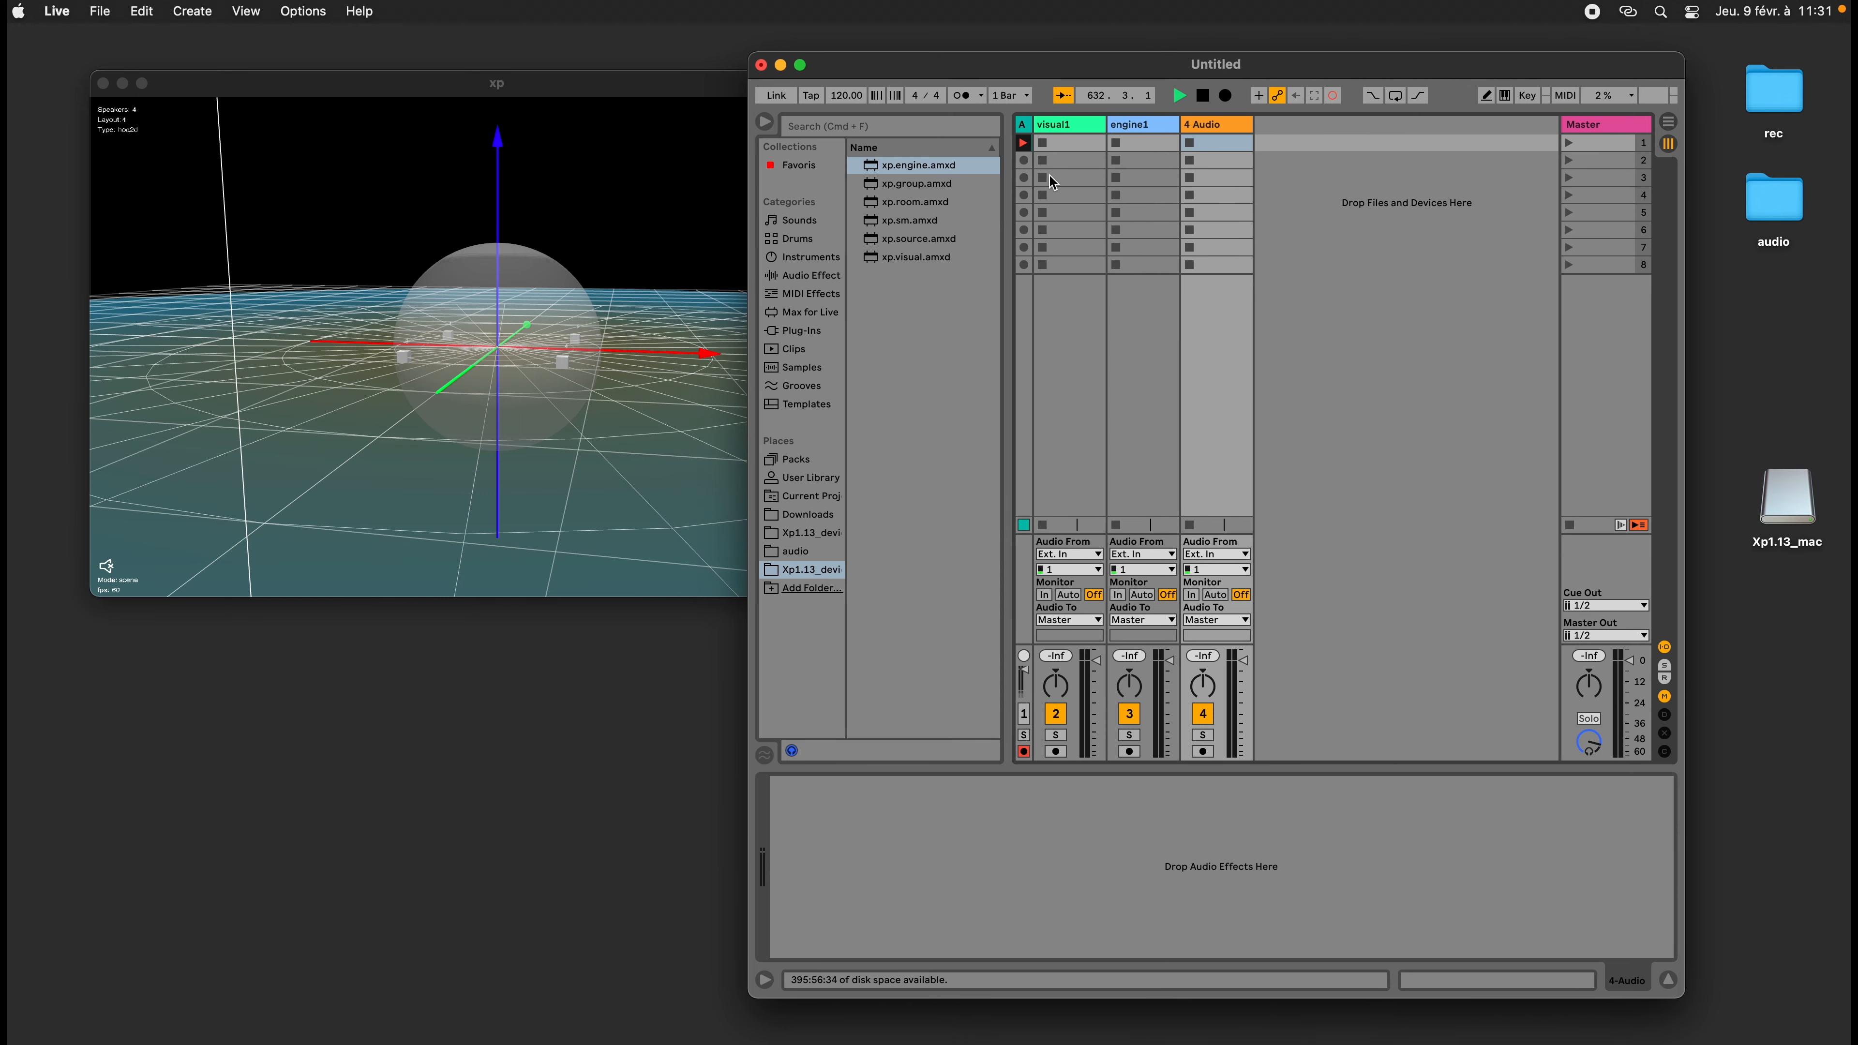
drag(902, 245, 1214, 565)
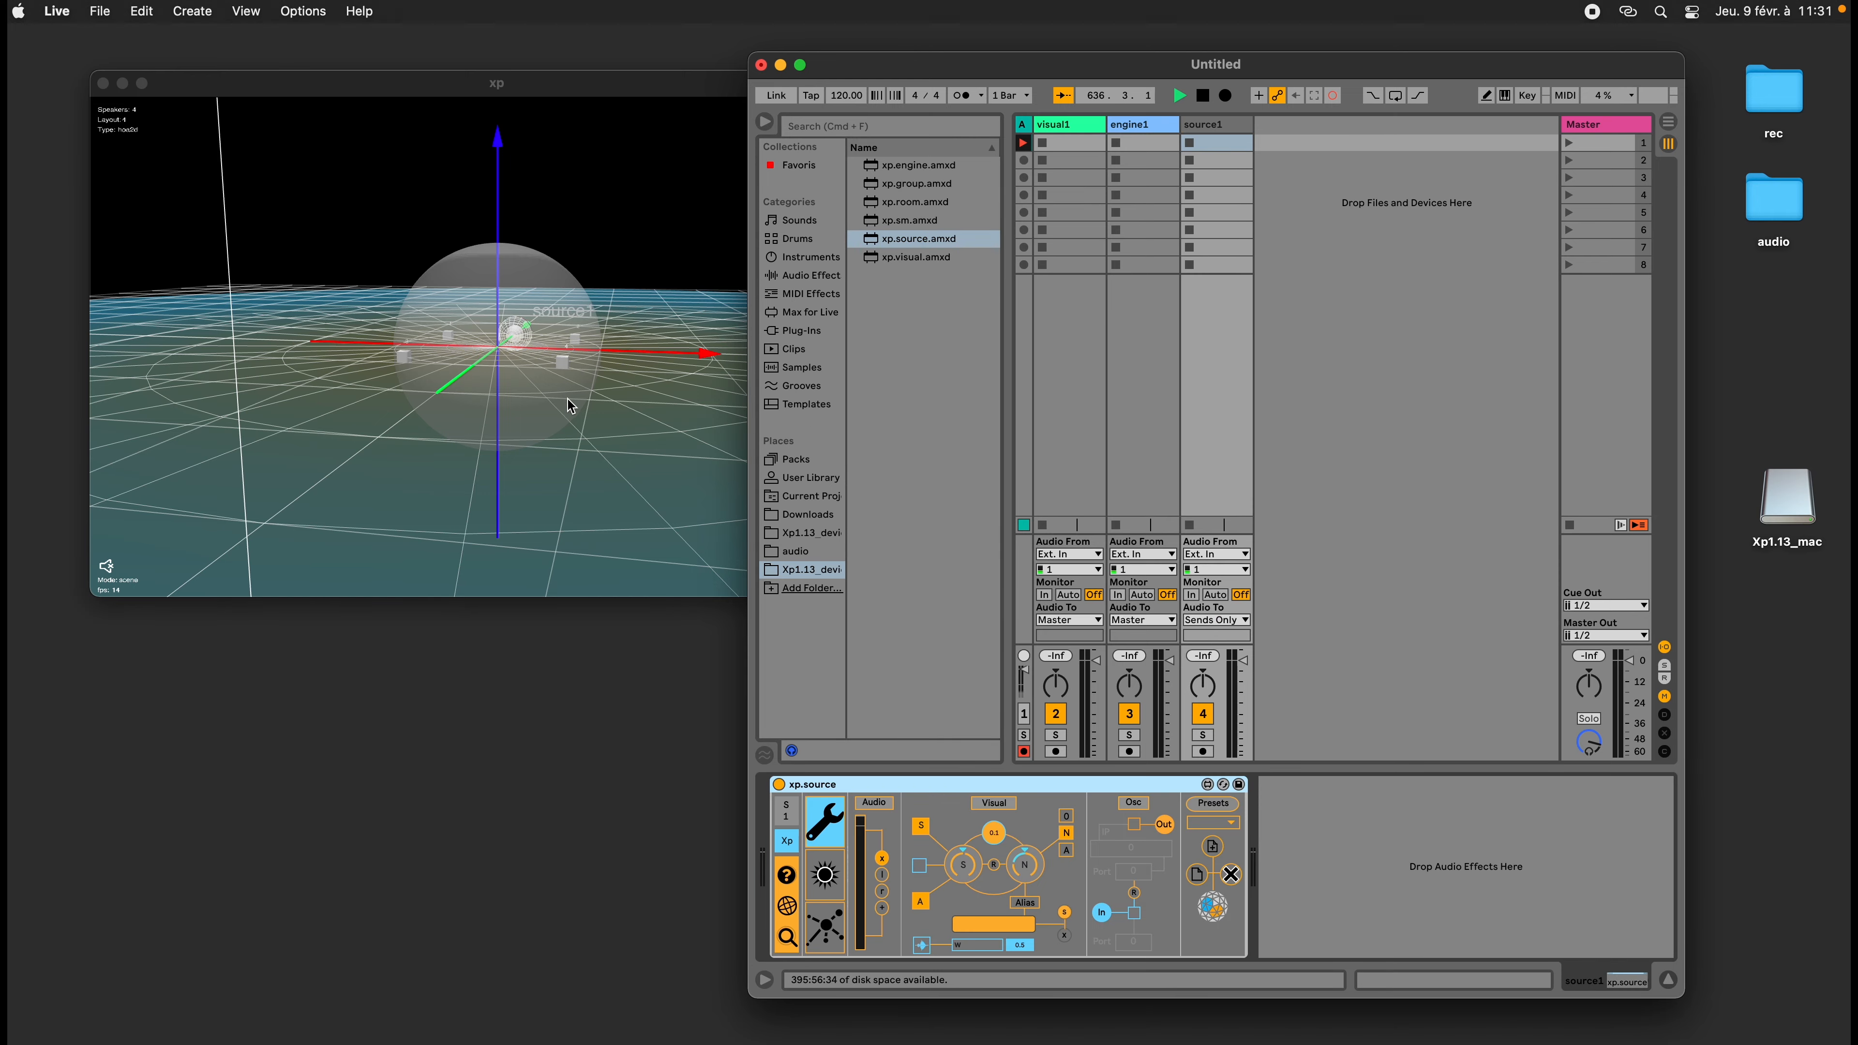
drag(560, 415, 794, 393)
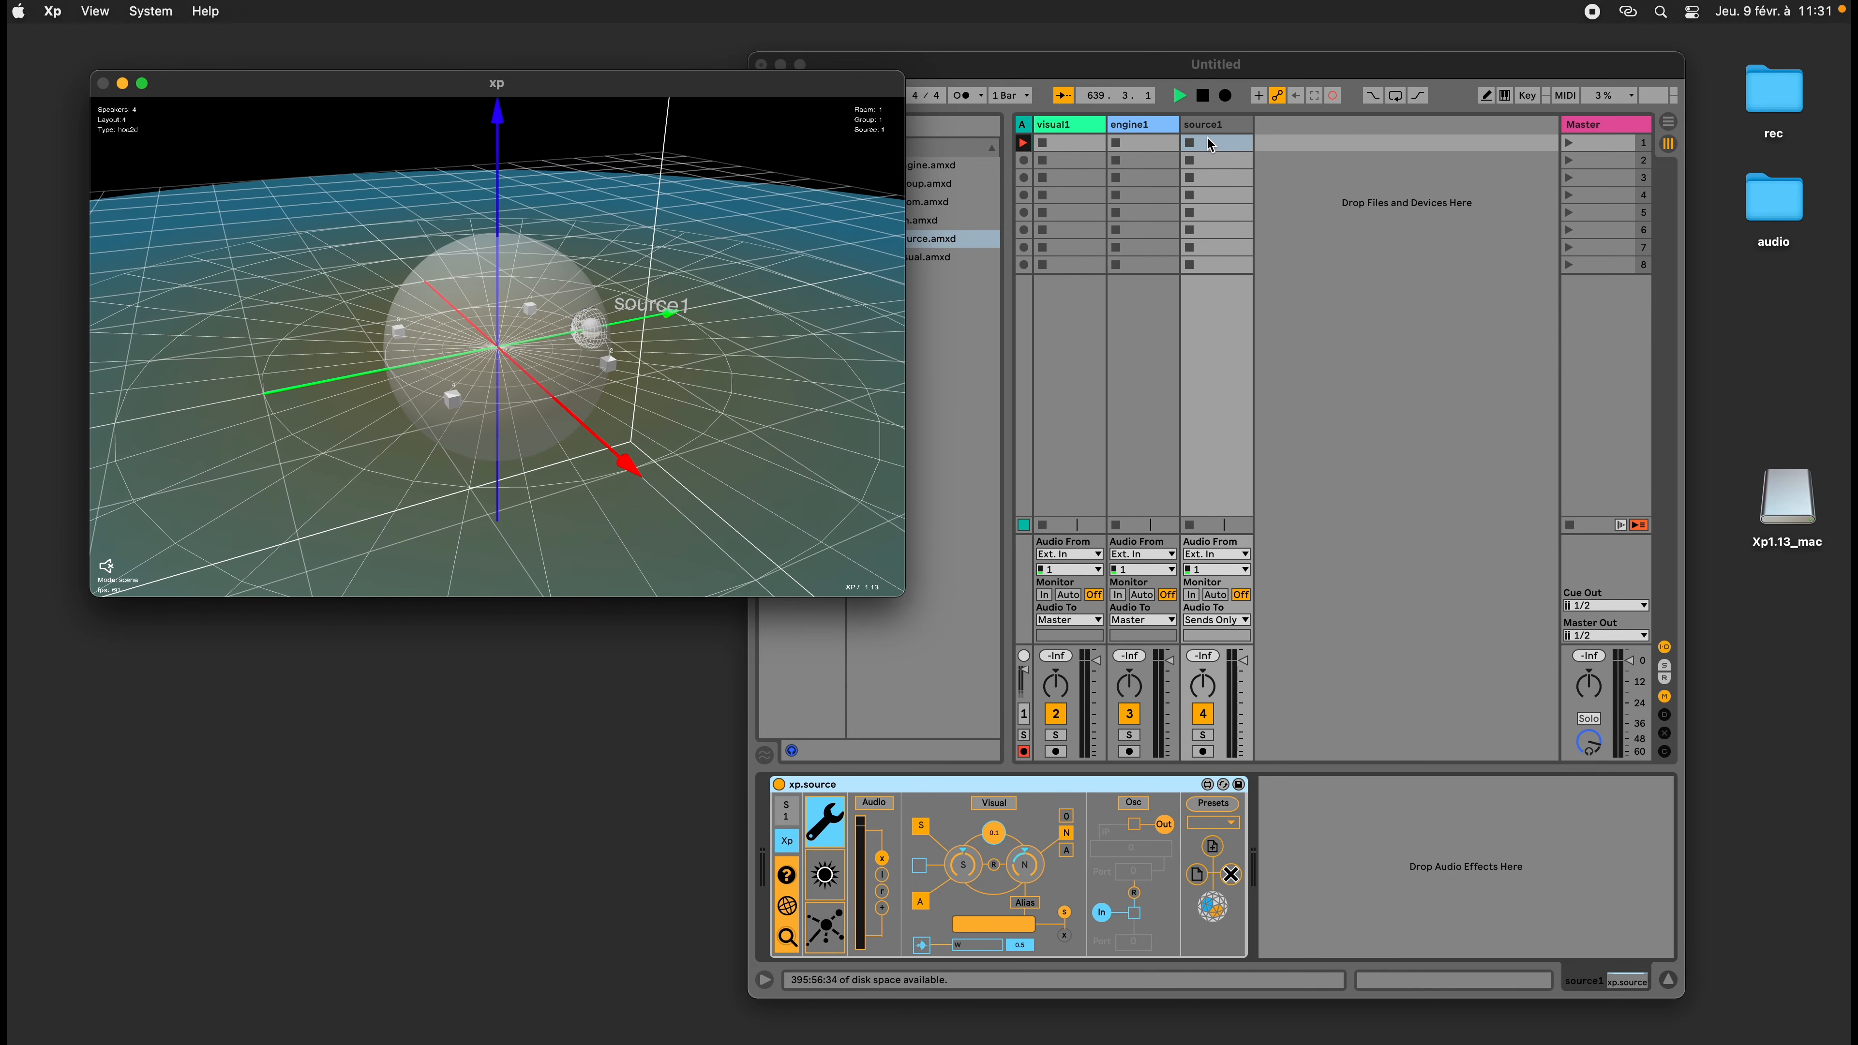
click(1228, 125)
key(Delete)
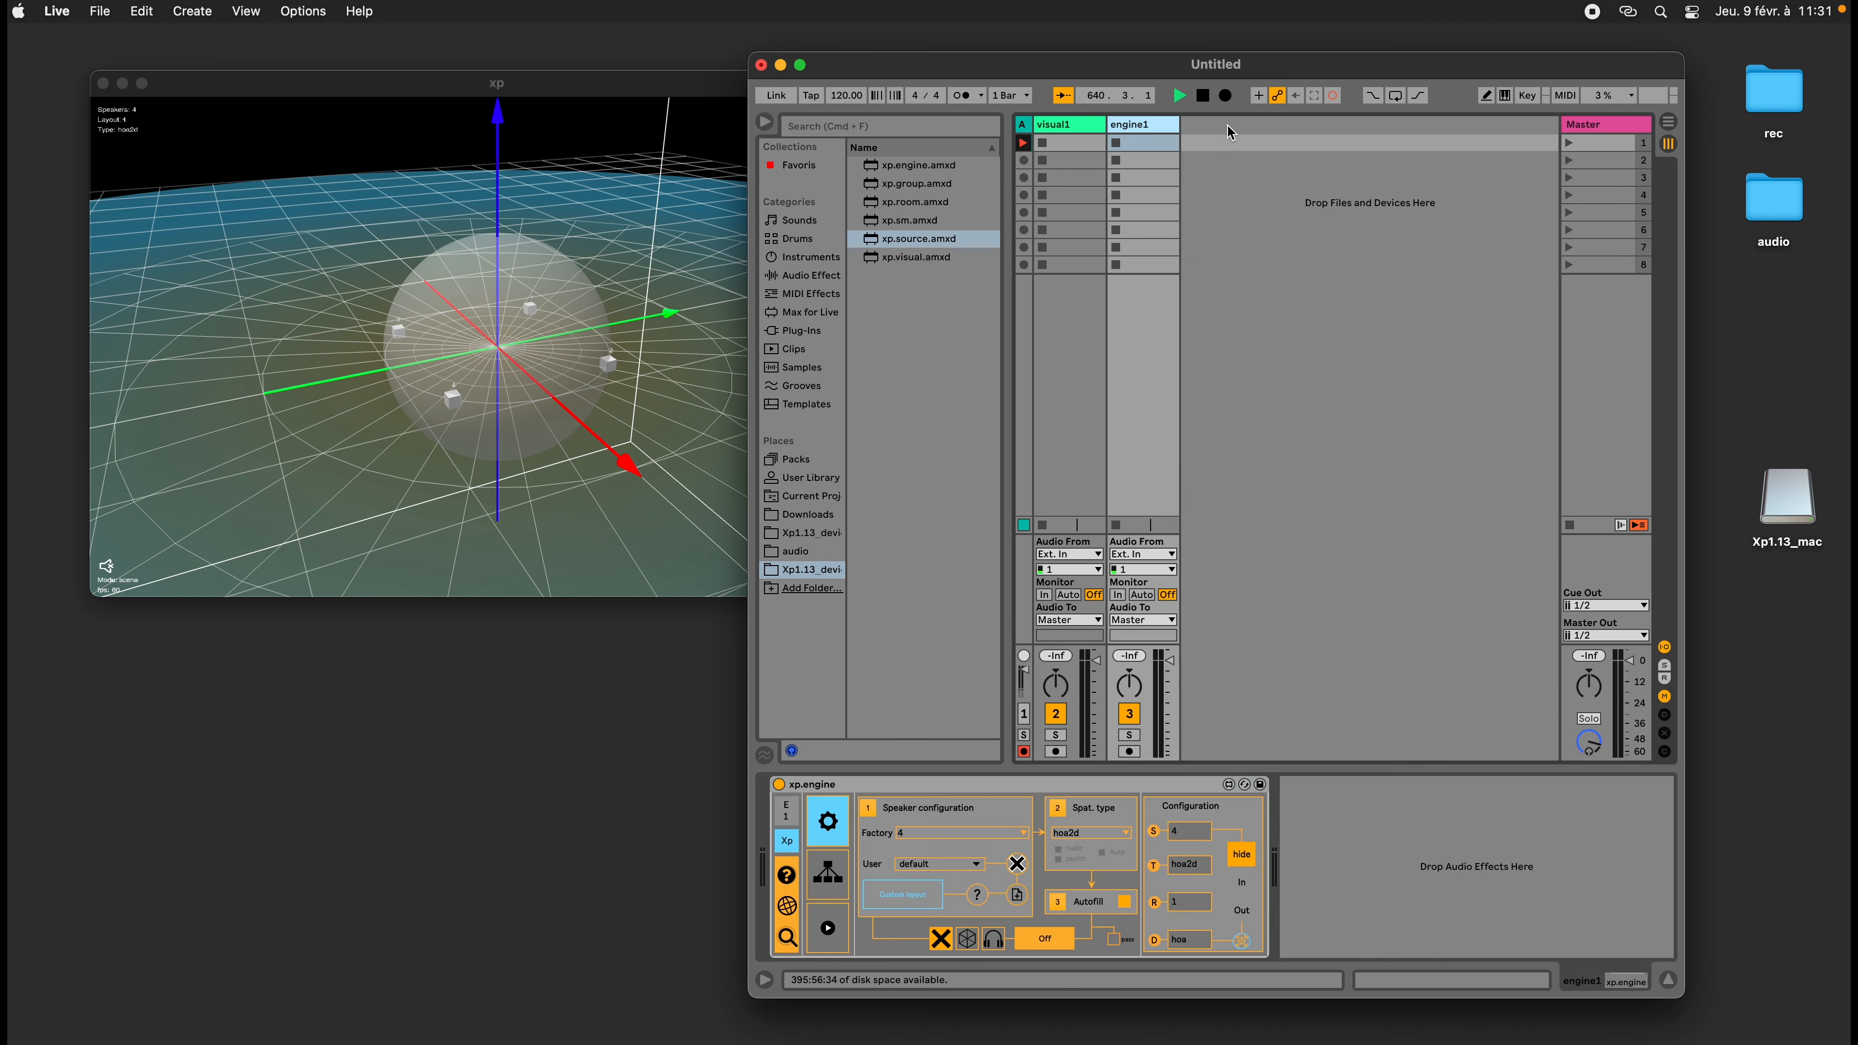
Create a source track by adding xp.source.amxd to the empty area beside engine1, and orbit the 3D scene slightly
drag(904, 243, 1270, 241)
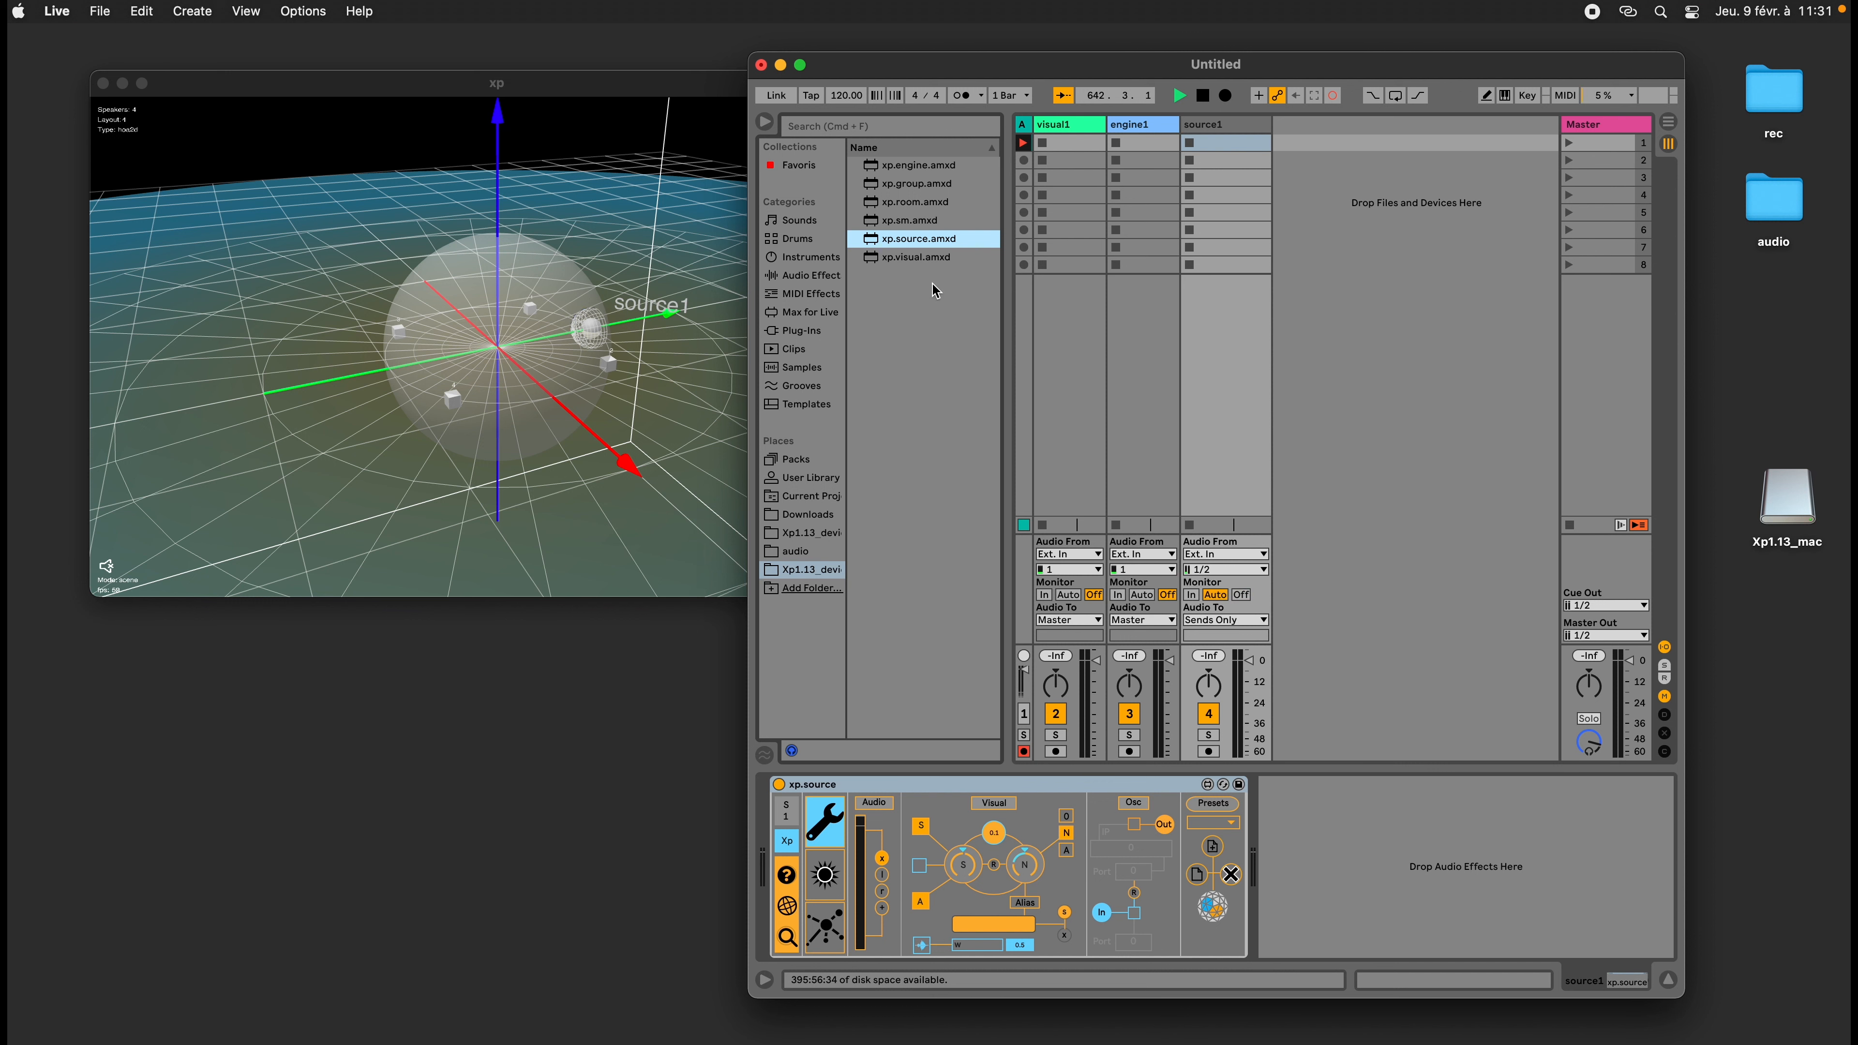
click(644, 344)
drag(644, 344, 653, 338)
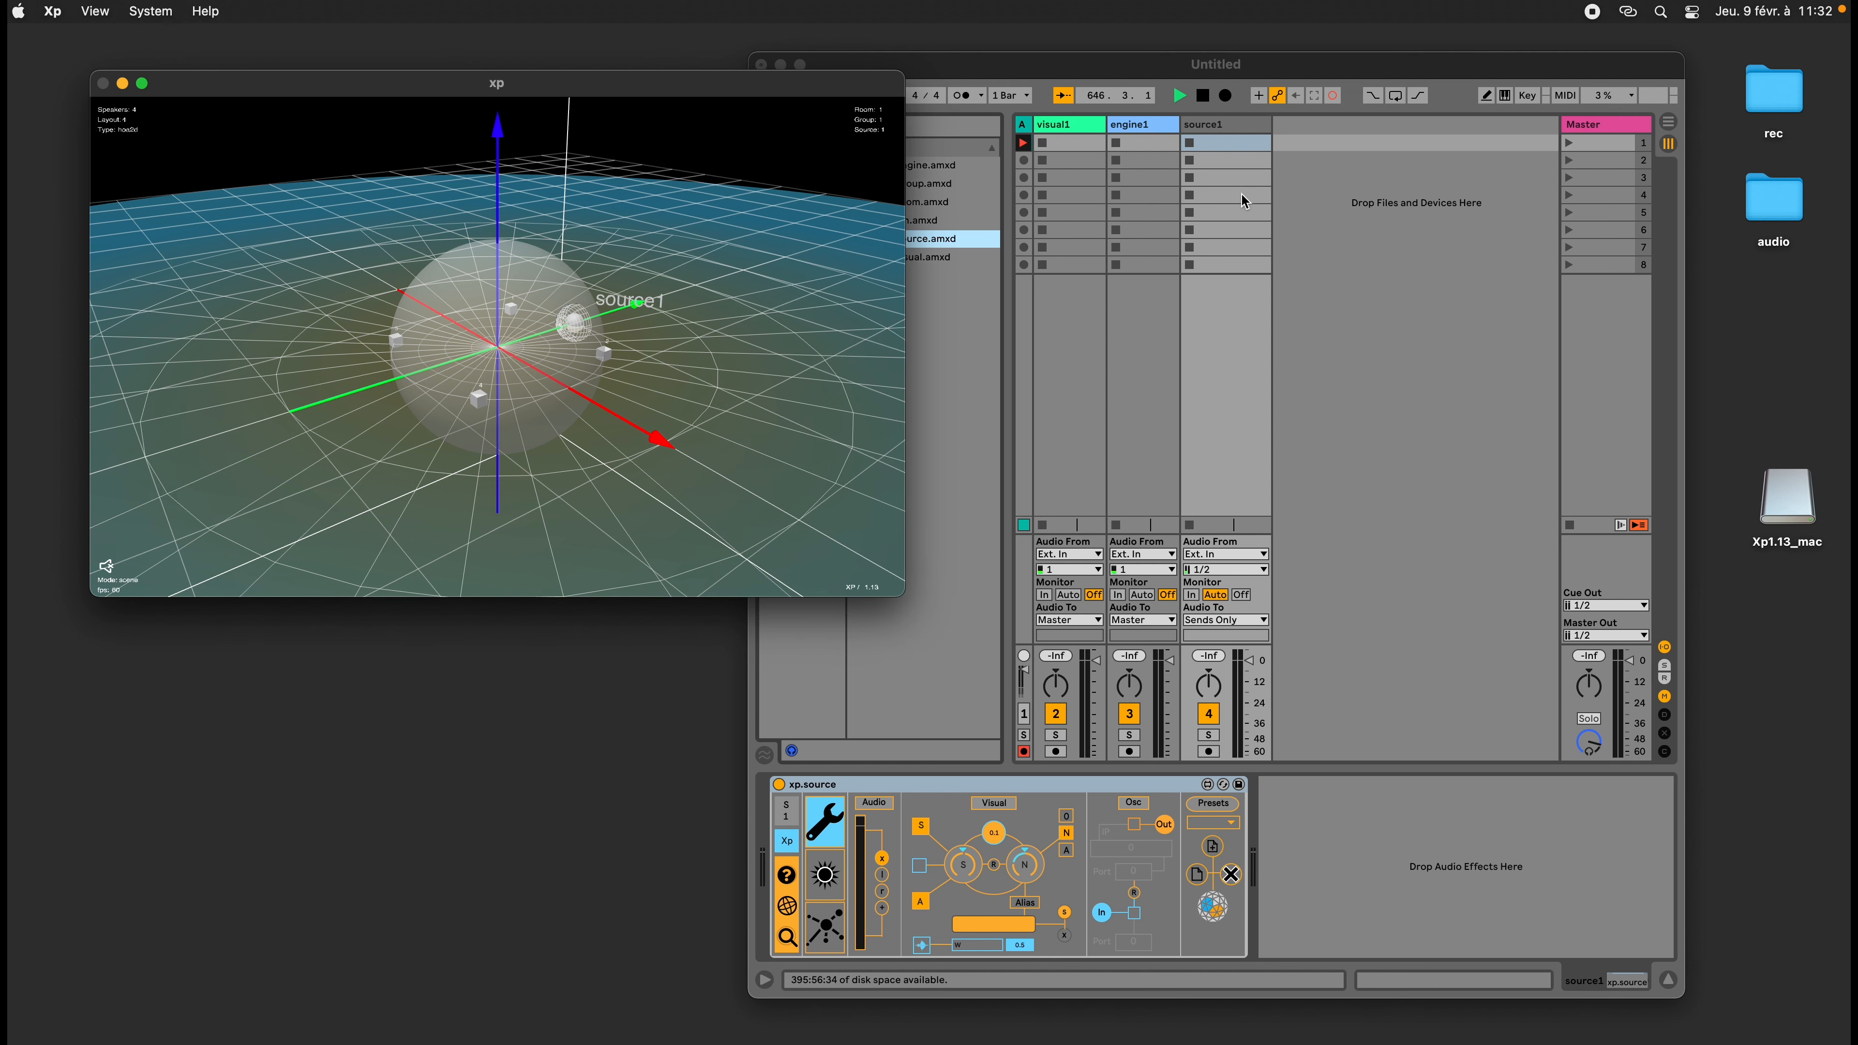
Select the source1 track and view xp.source's spatialisation parameters, then return to its setup page
click(1225, 133)
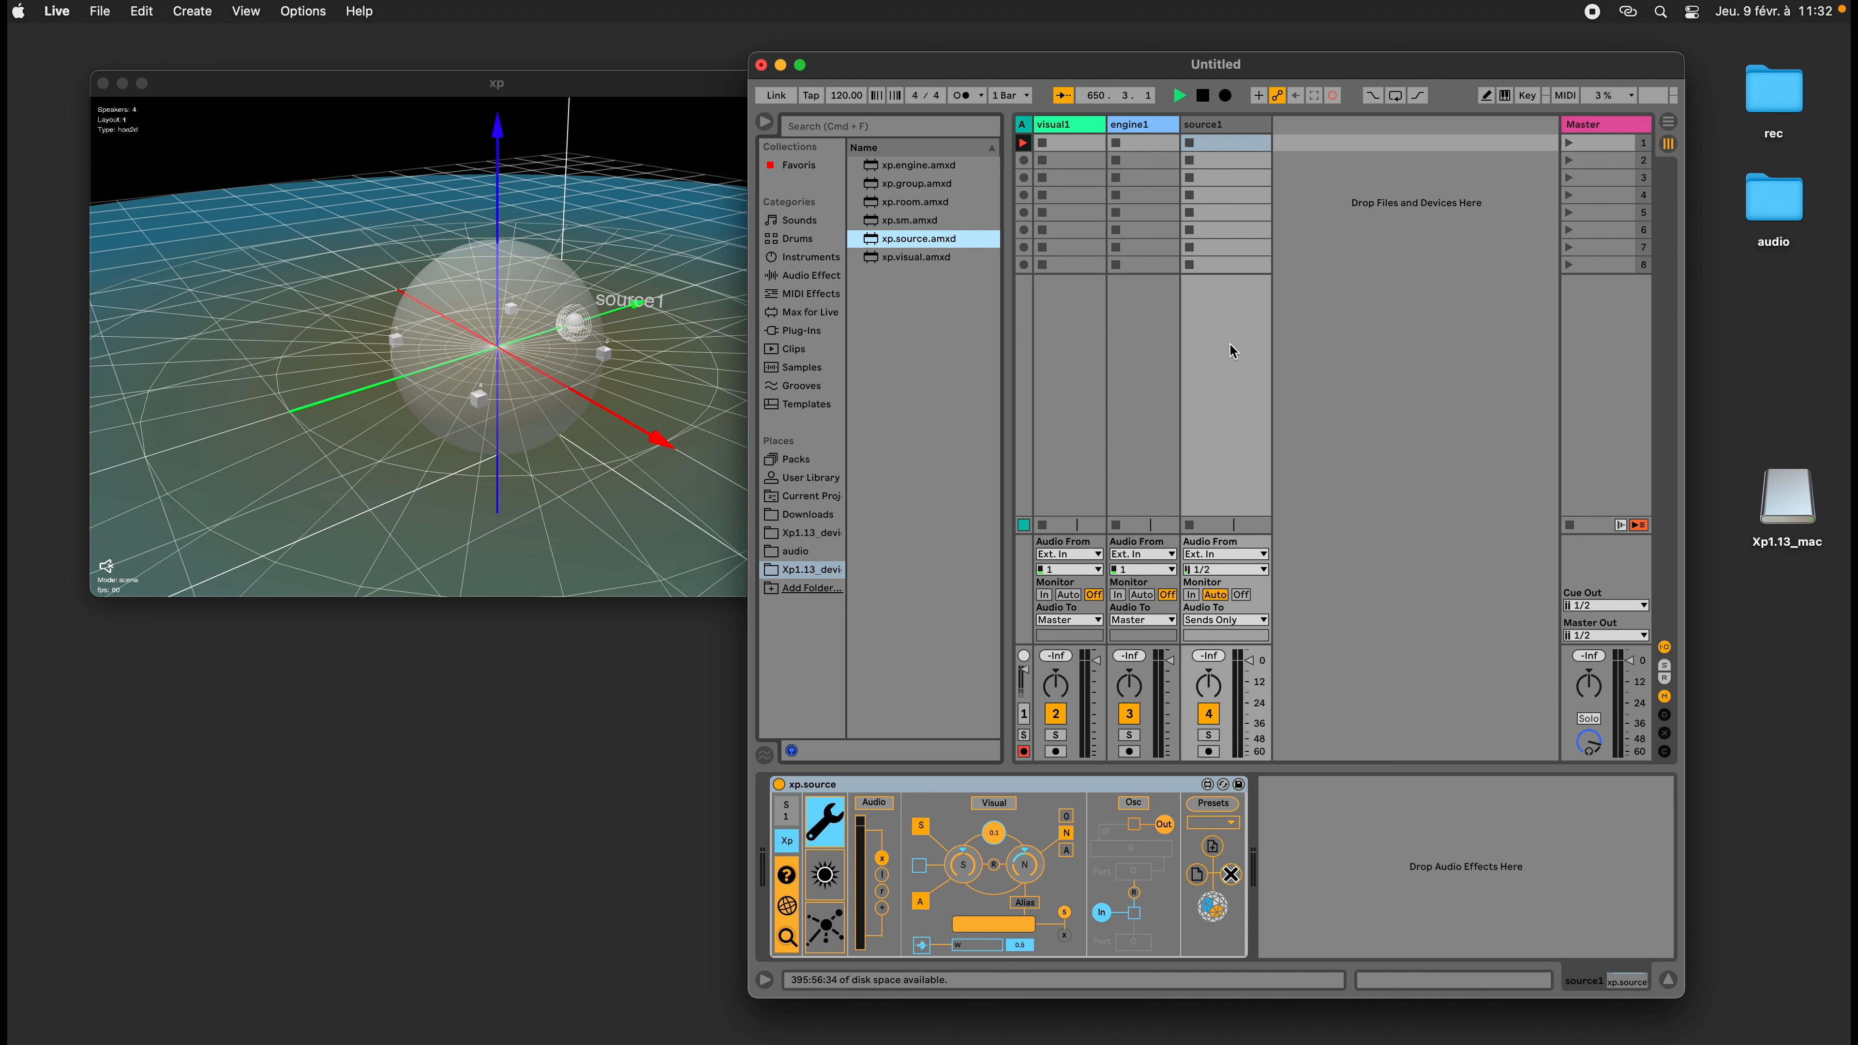
click(1229, 131)
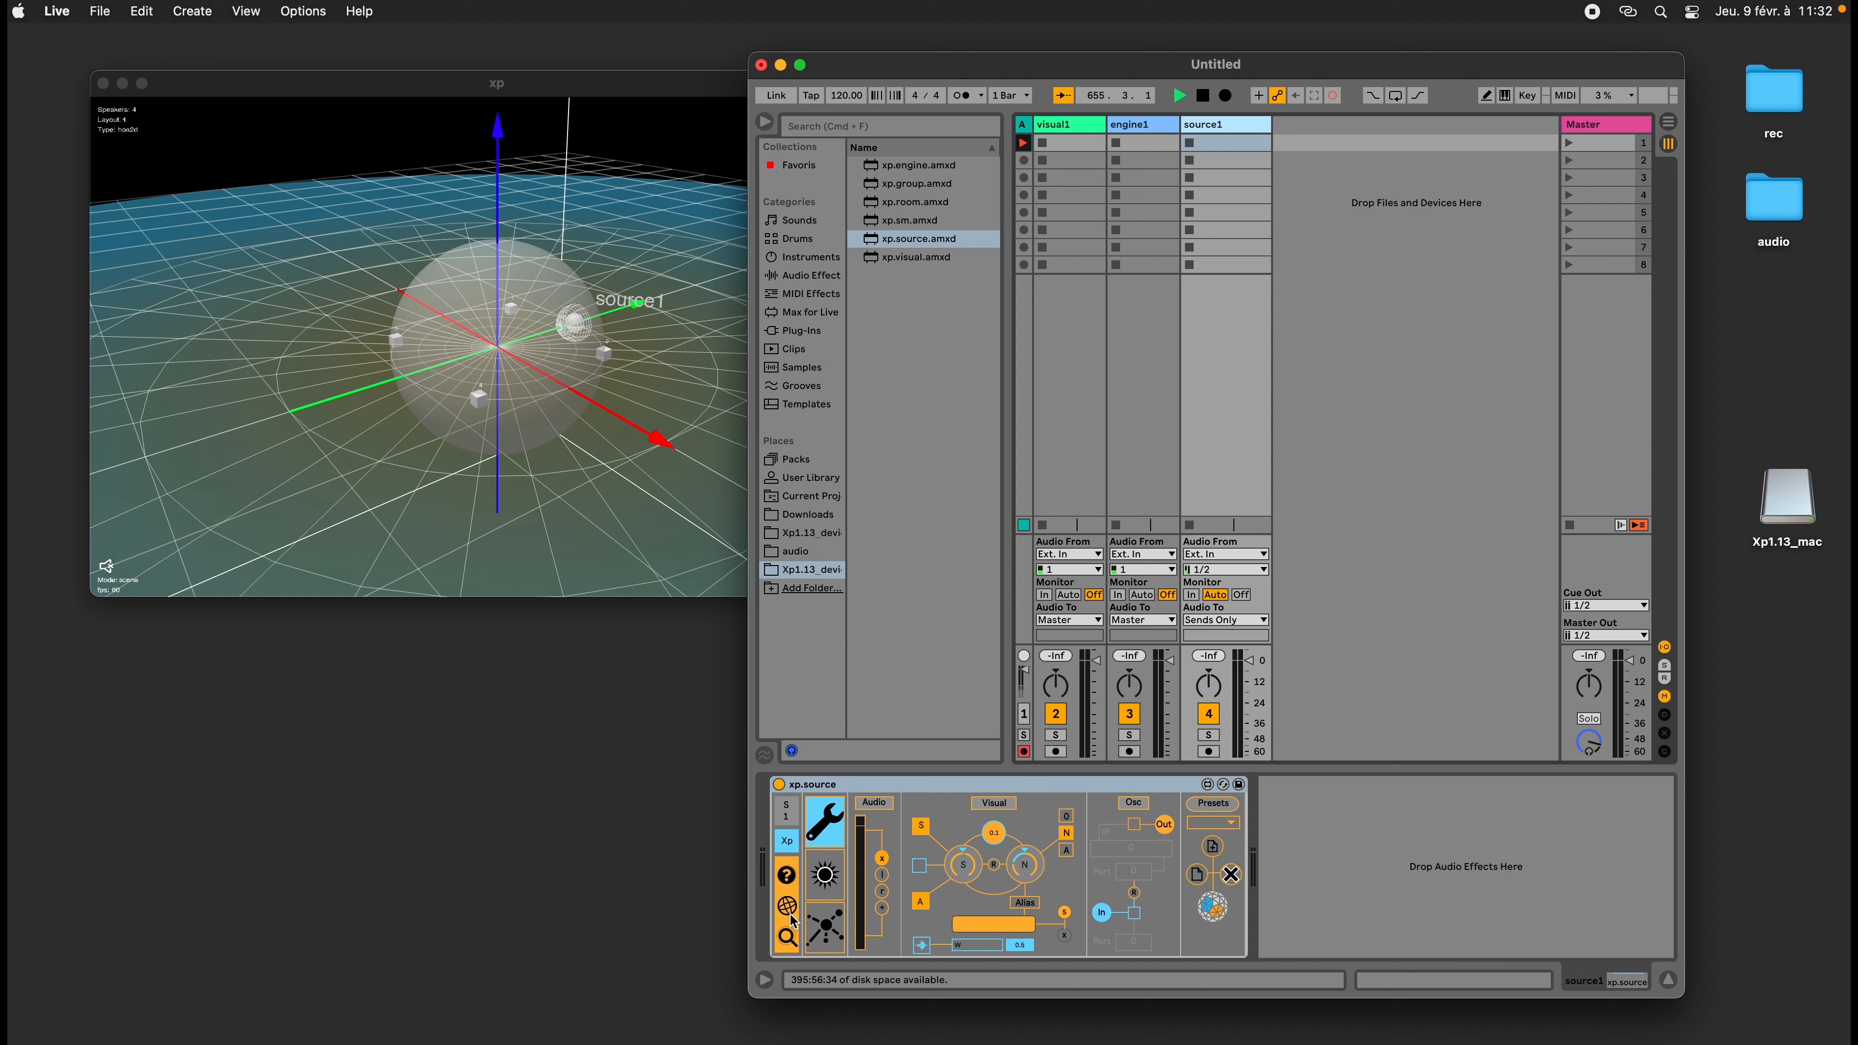
click(834, 873)
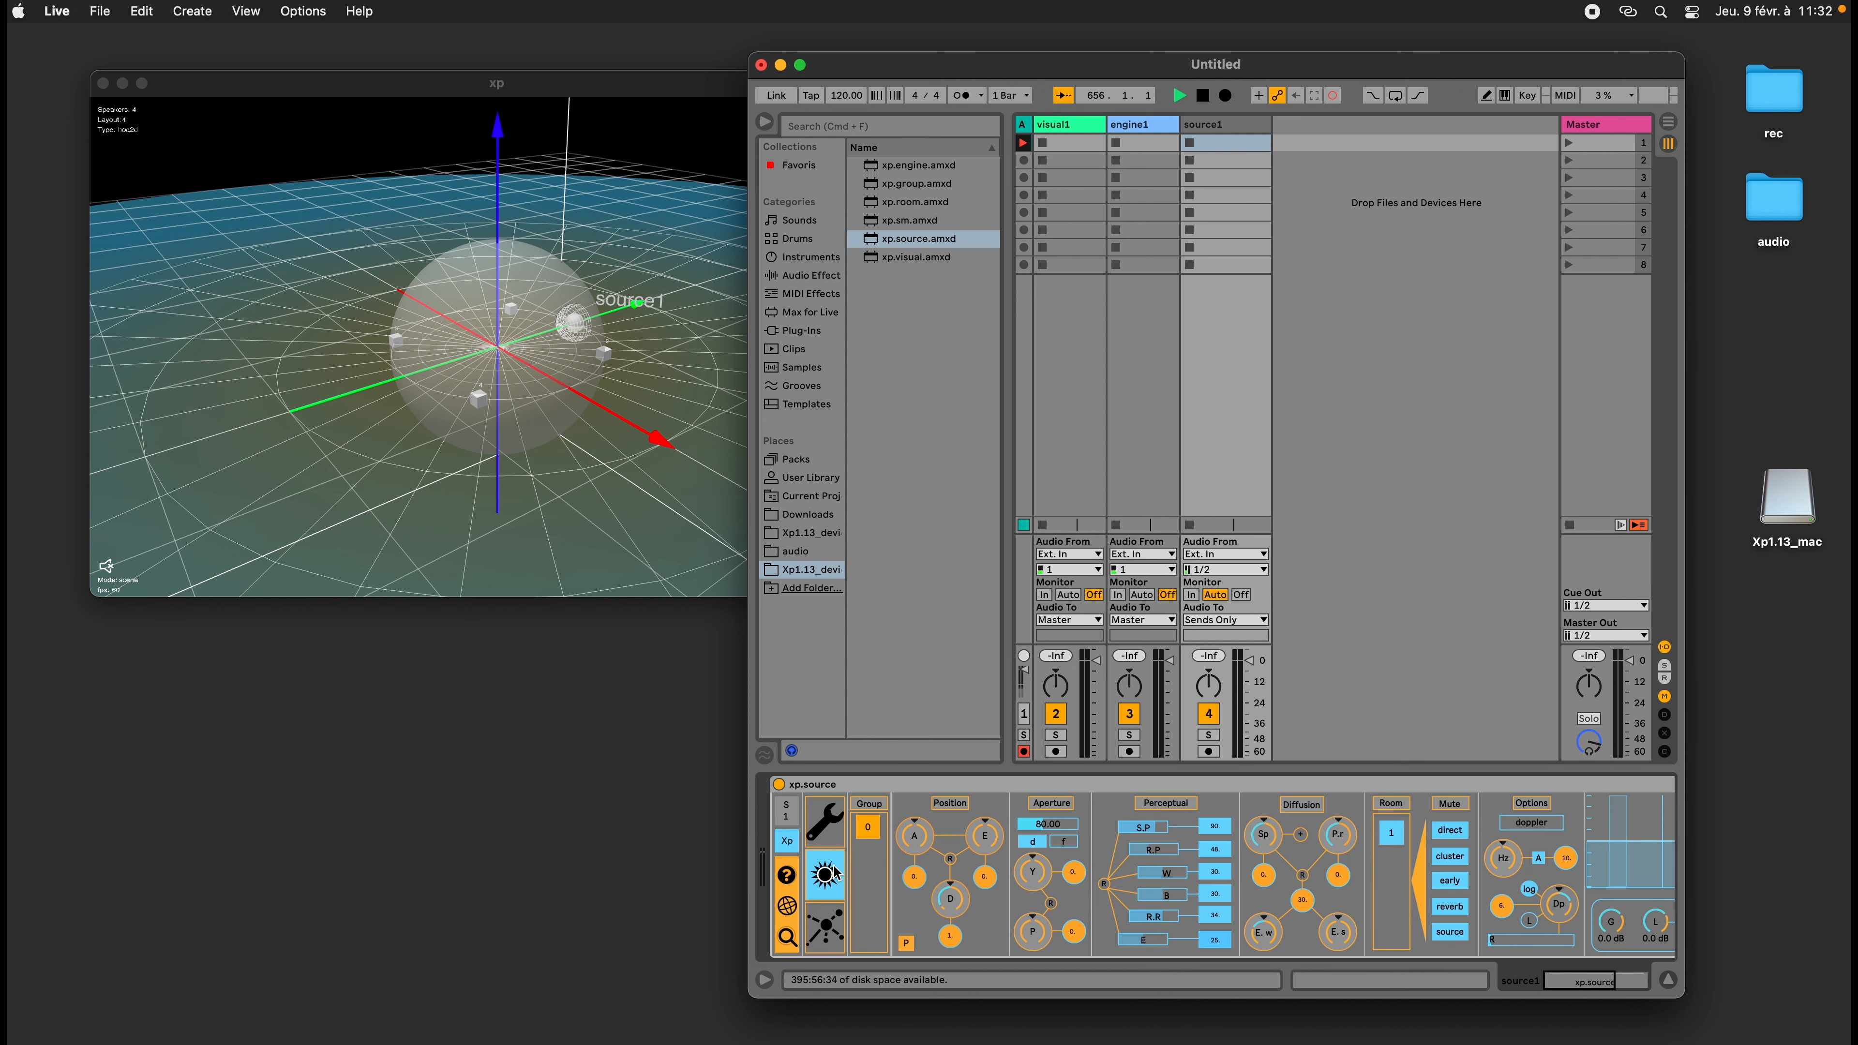
click(837, 831)
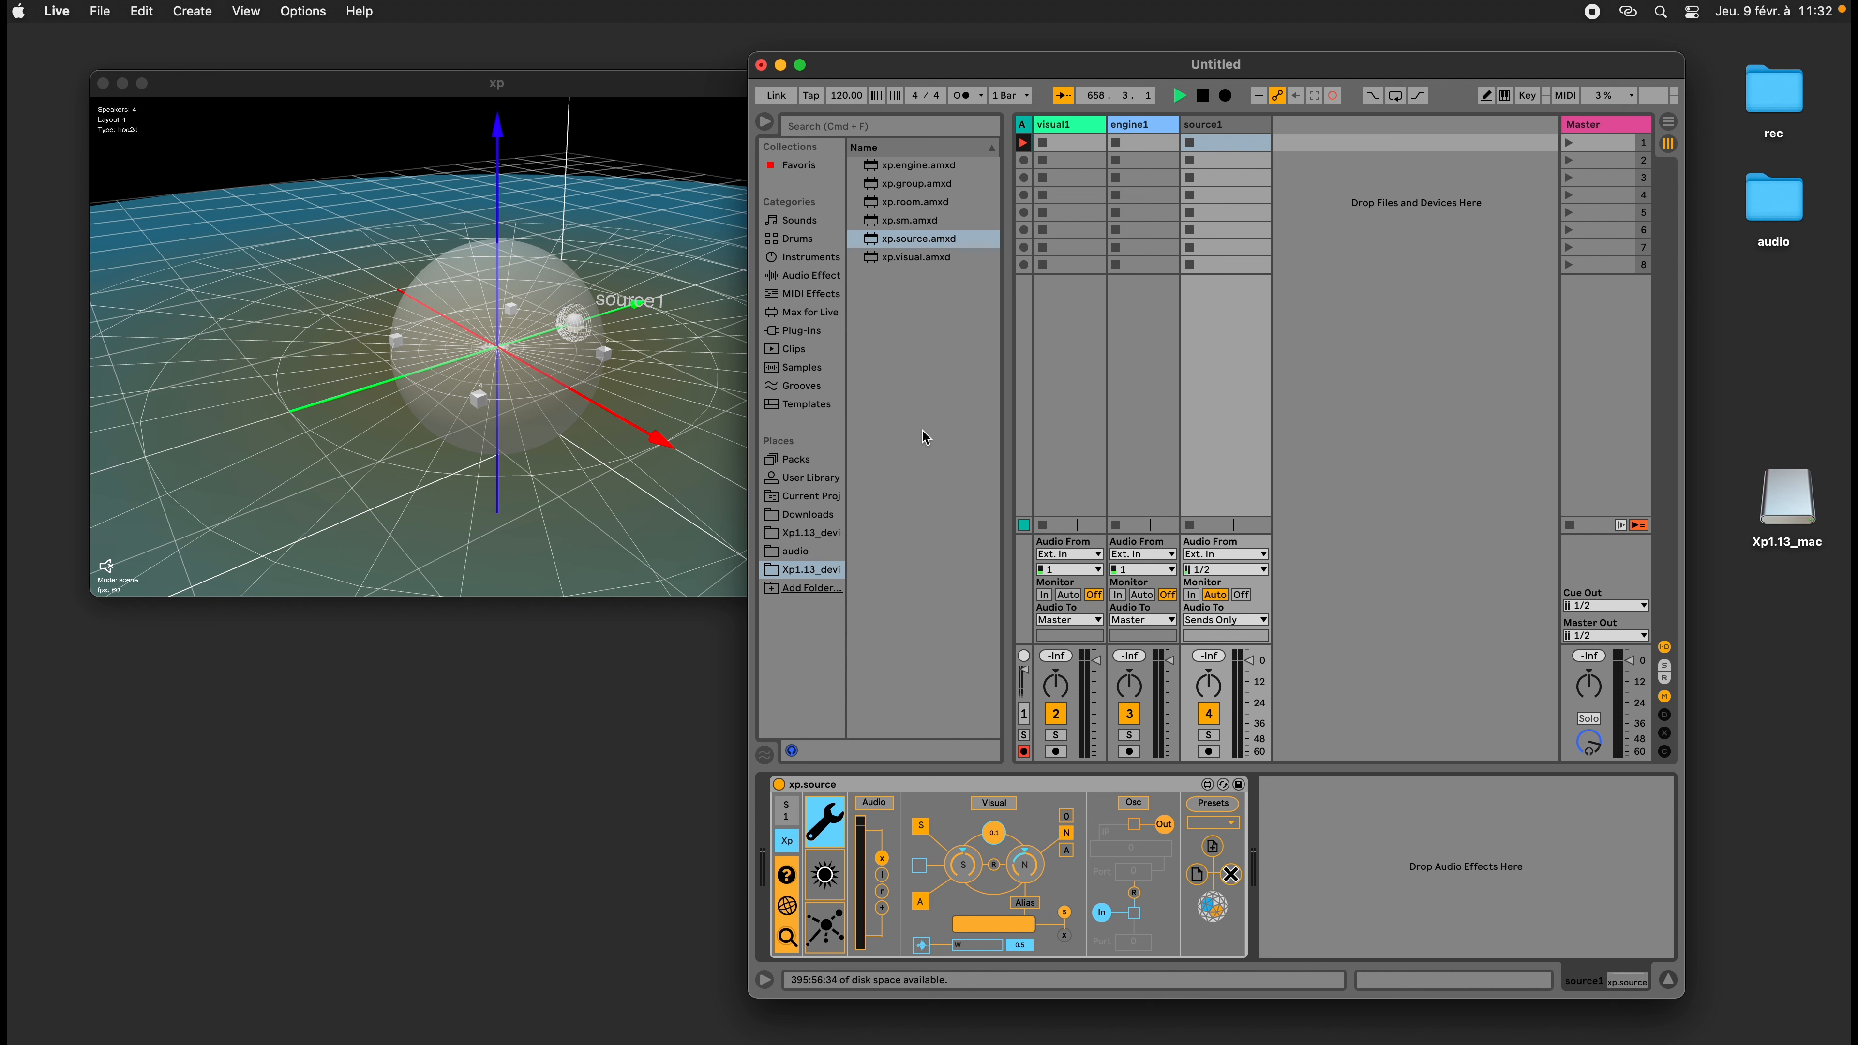
Load drum1321.wav from the audio folder into source1's first clip slot and start the clip
click(798, 555)
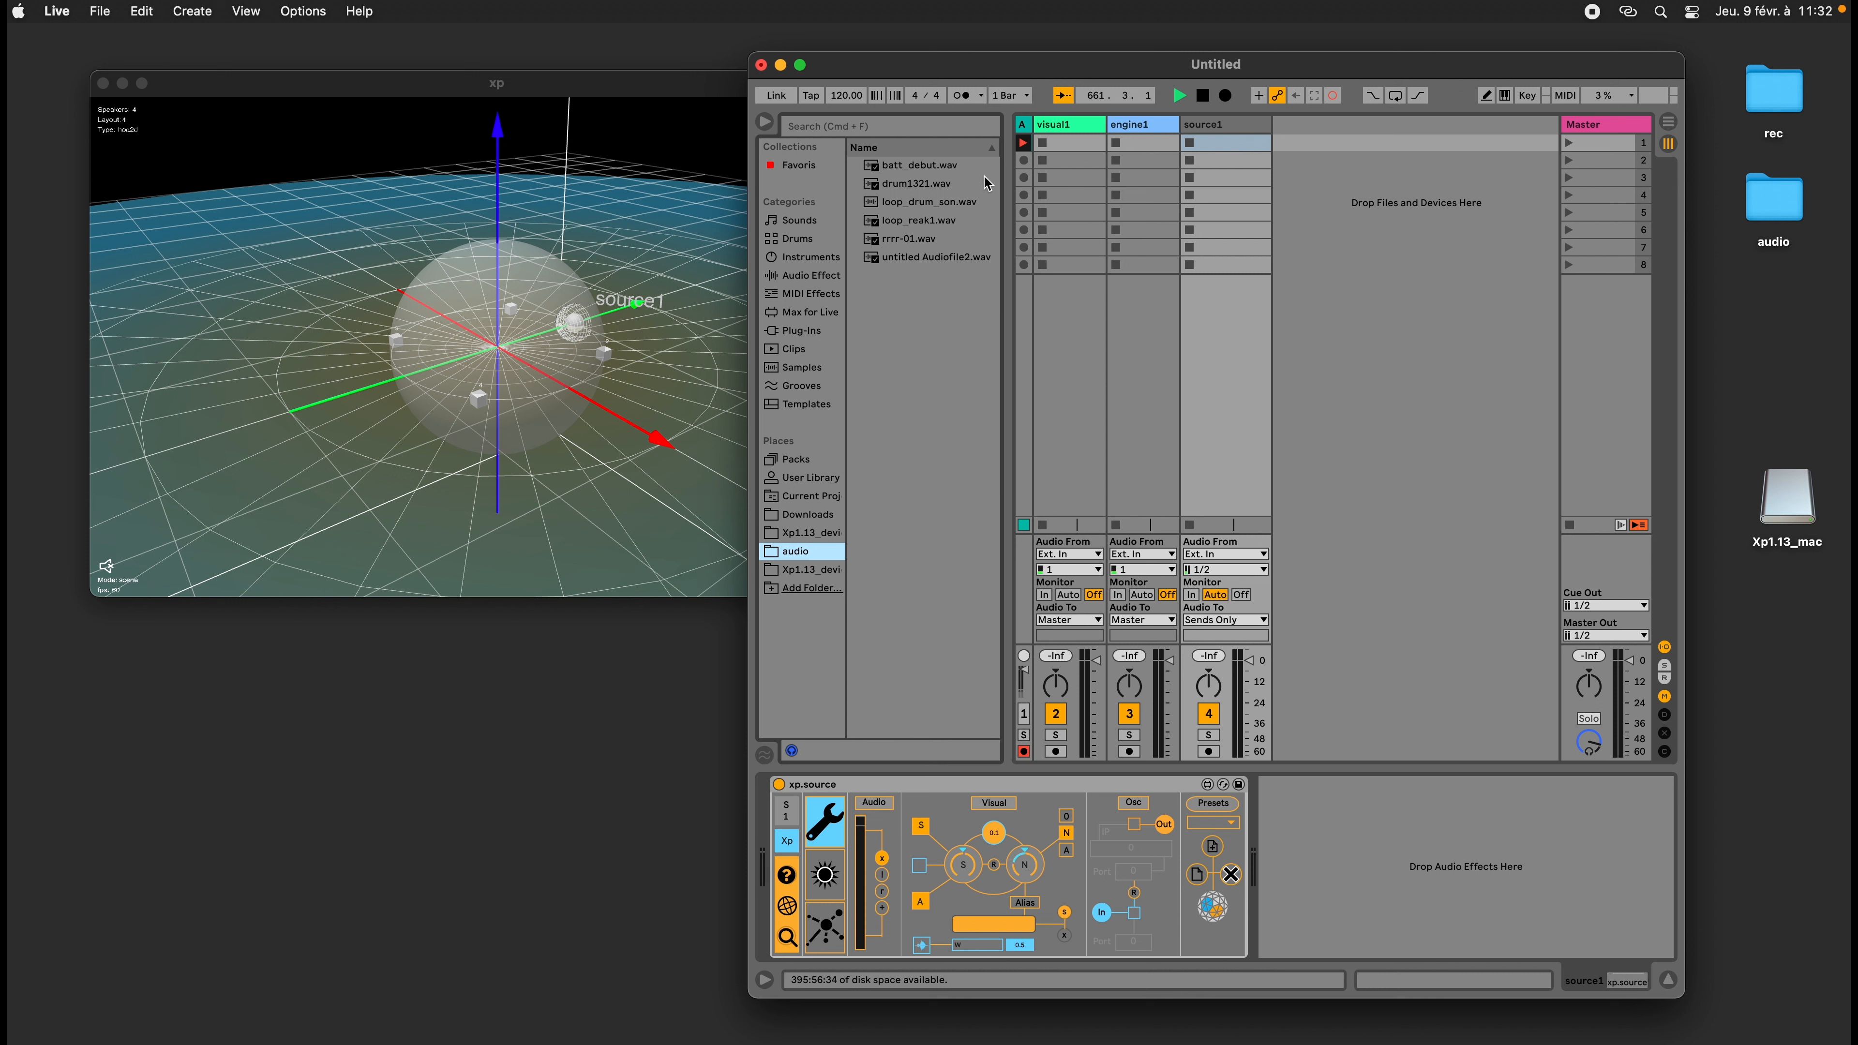
drag(906, 182, 1225, 151)
click(1225, 150)
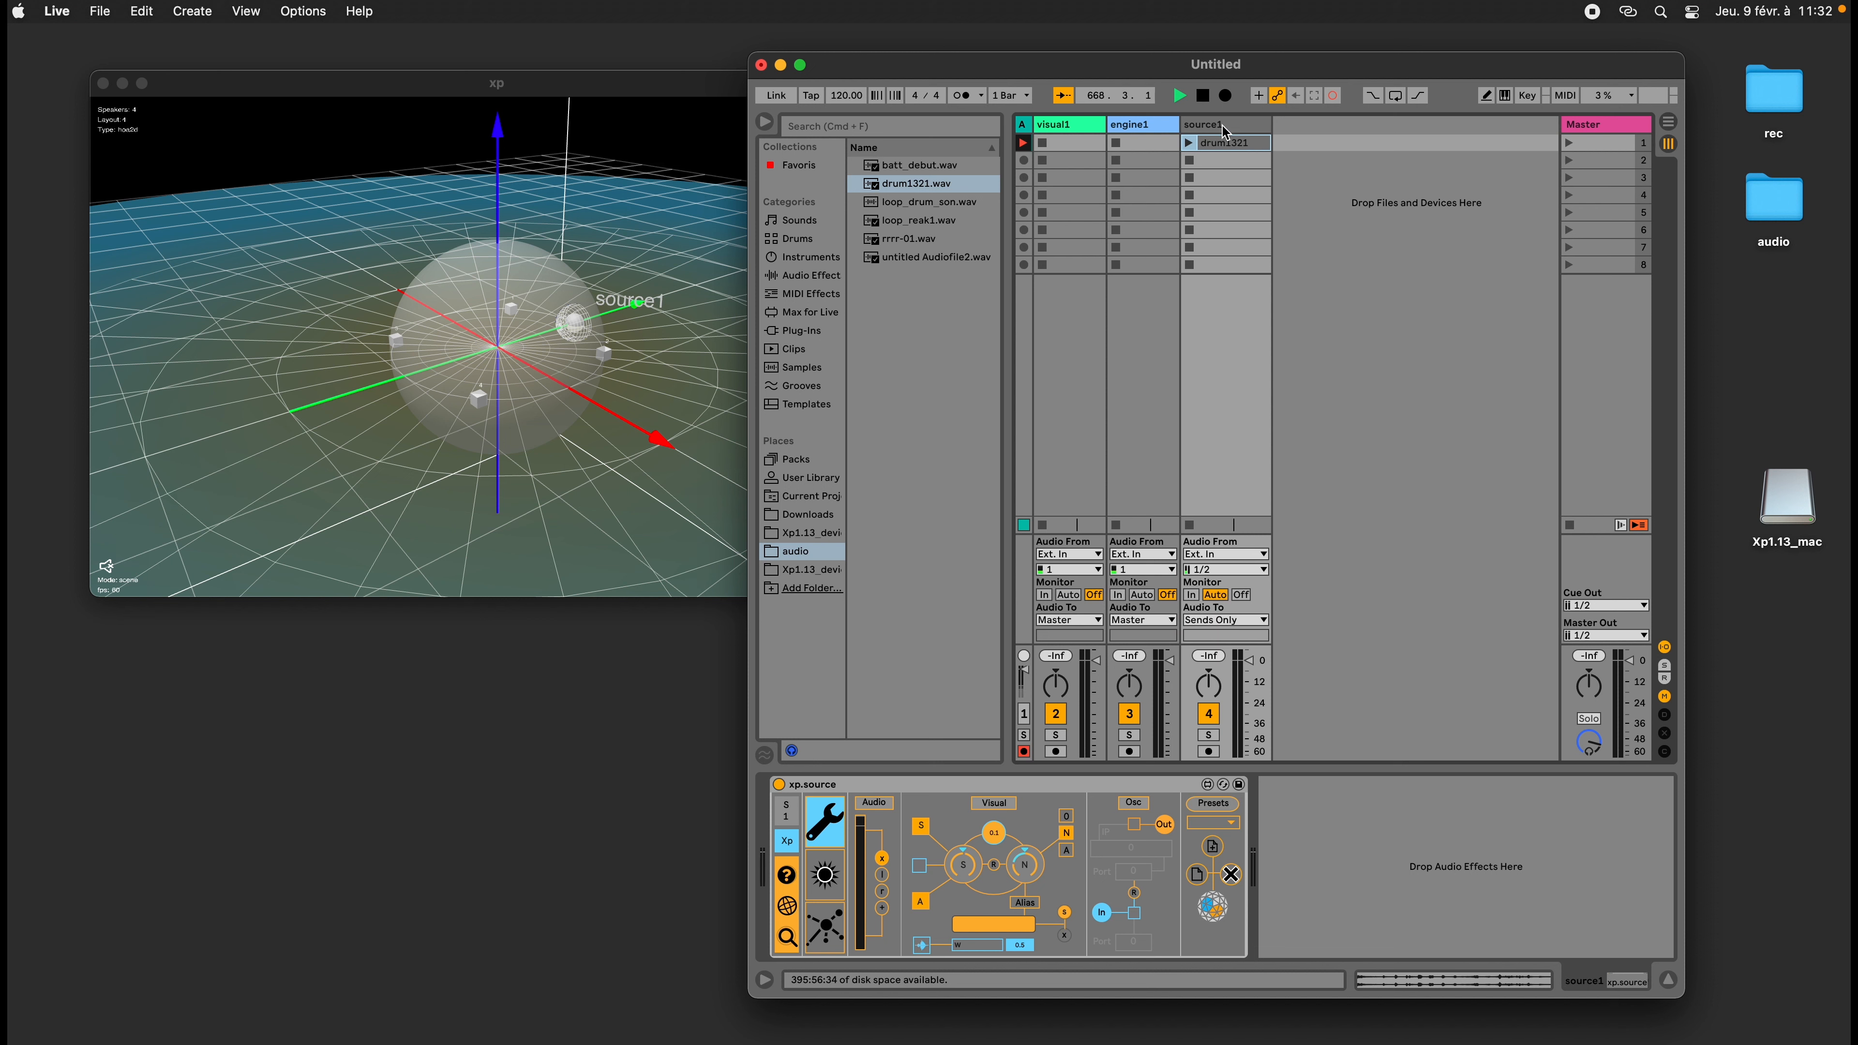
click(1230, 142)
click(1188, 143)
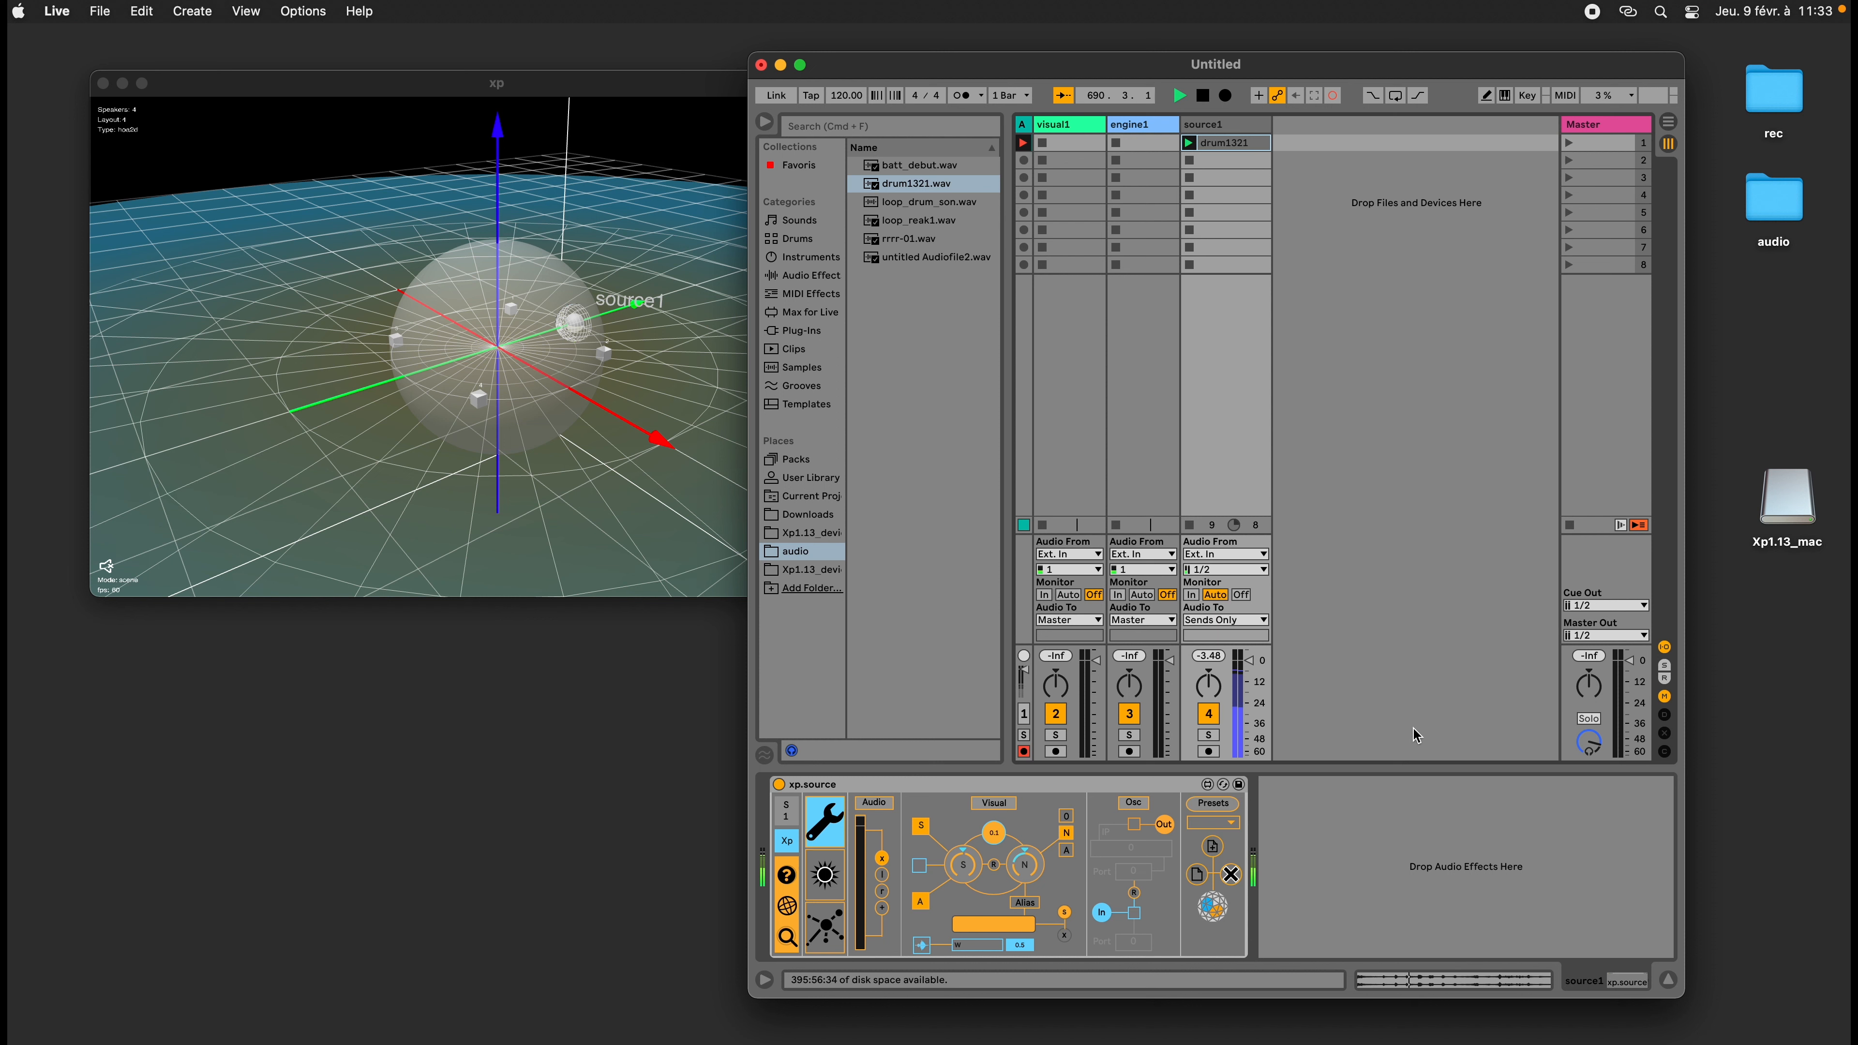
Turn on the audio level meter in xp.source and try its other metering options
click(883, 876)
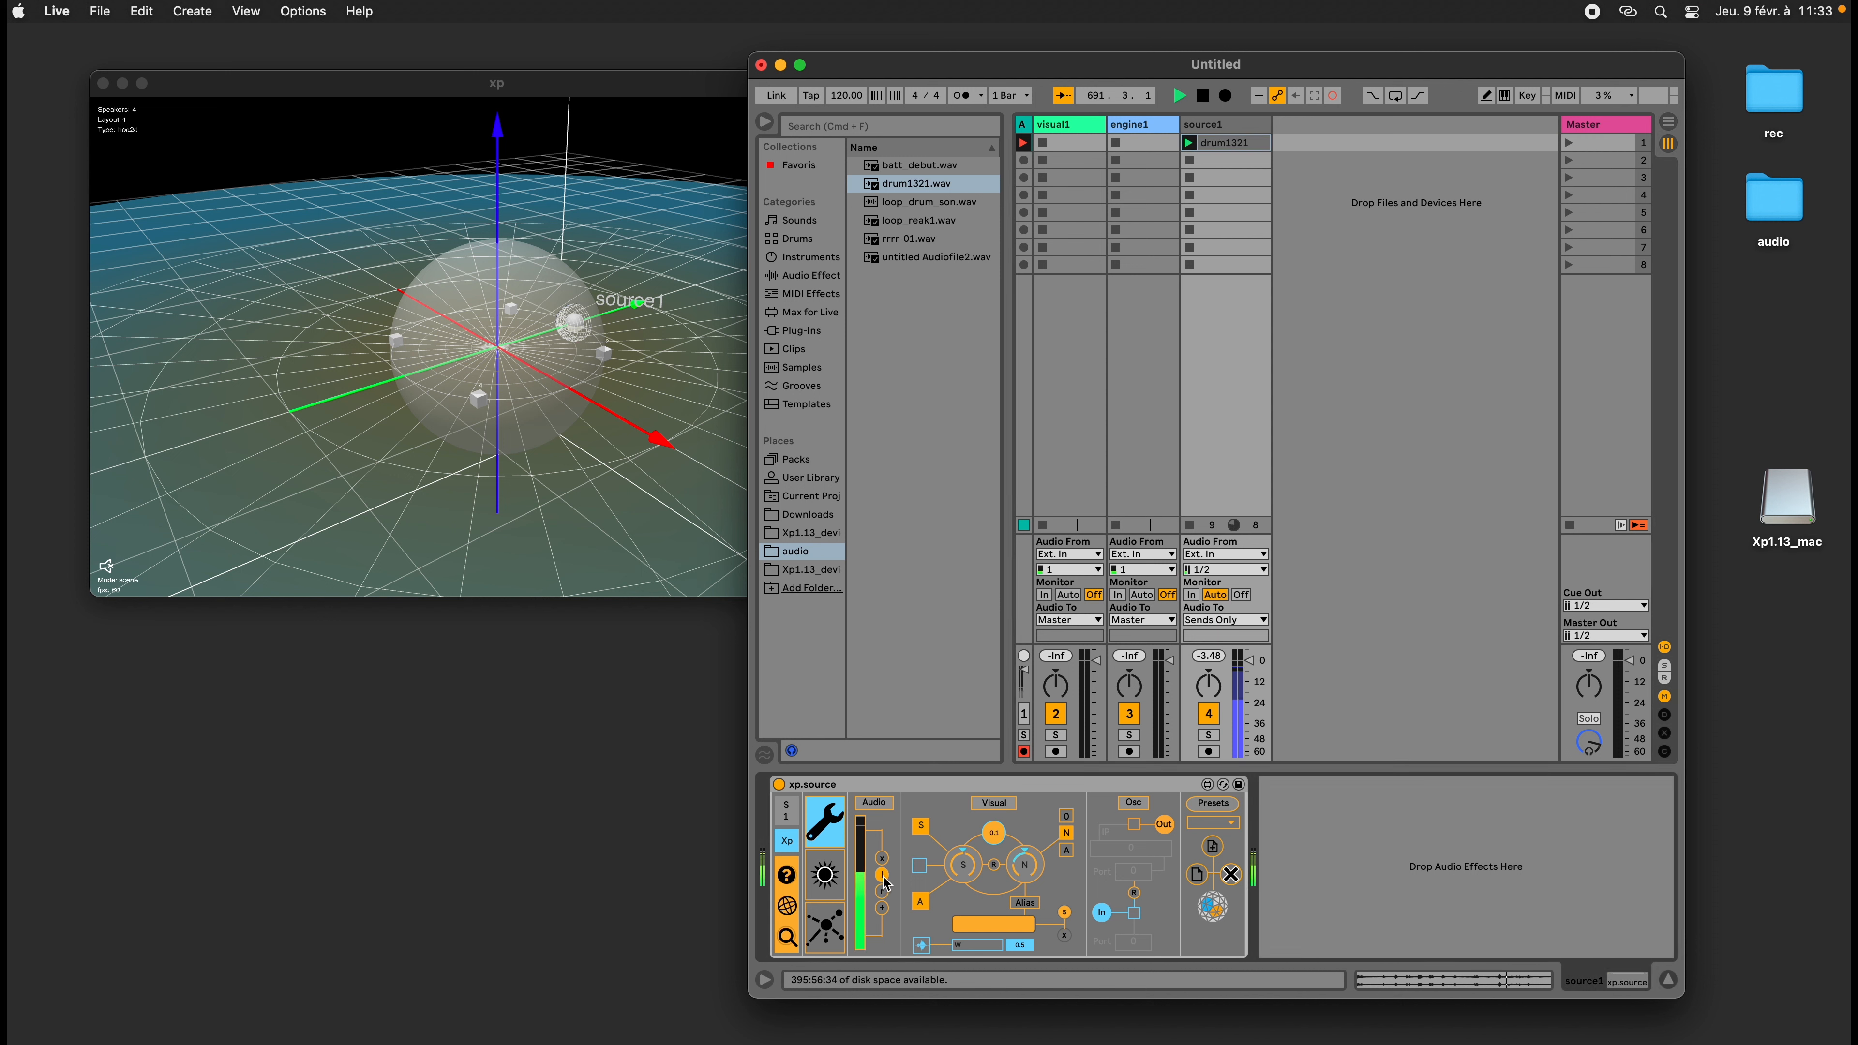
click(883, 907)
click(883, 890)
Look through xp.source's parameter and trajectory pages, and return to its setup page
click(828, 869)
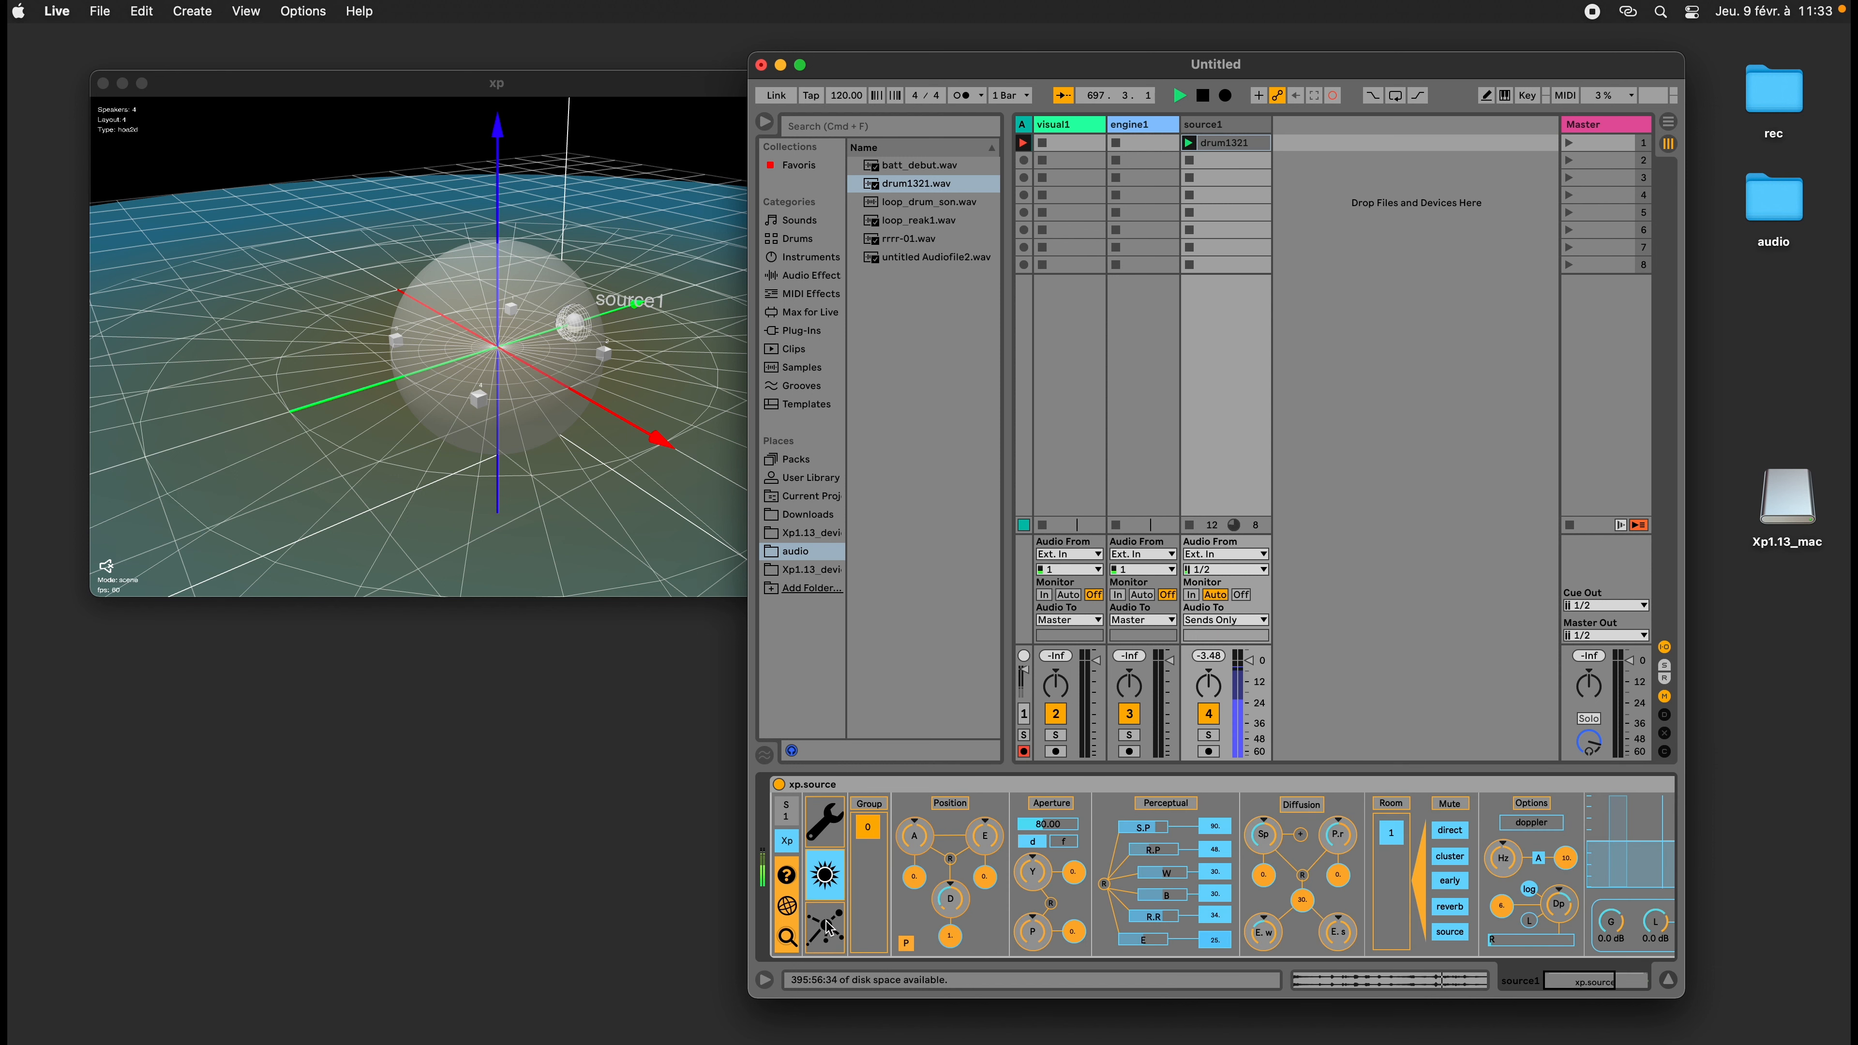
click(826, 920)
click(826, 874)
click(819, 823)
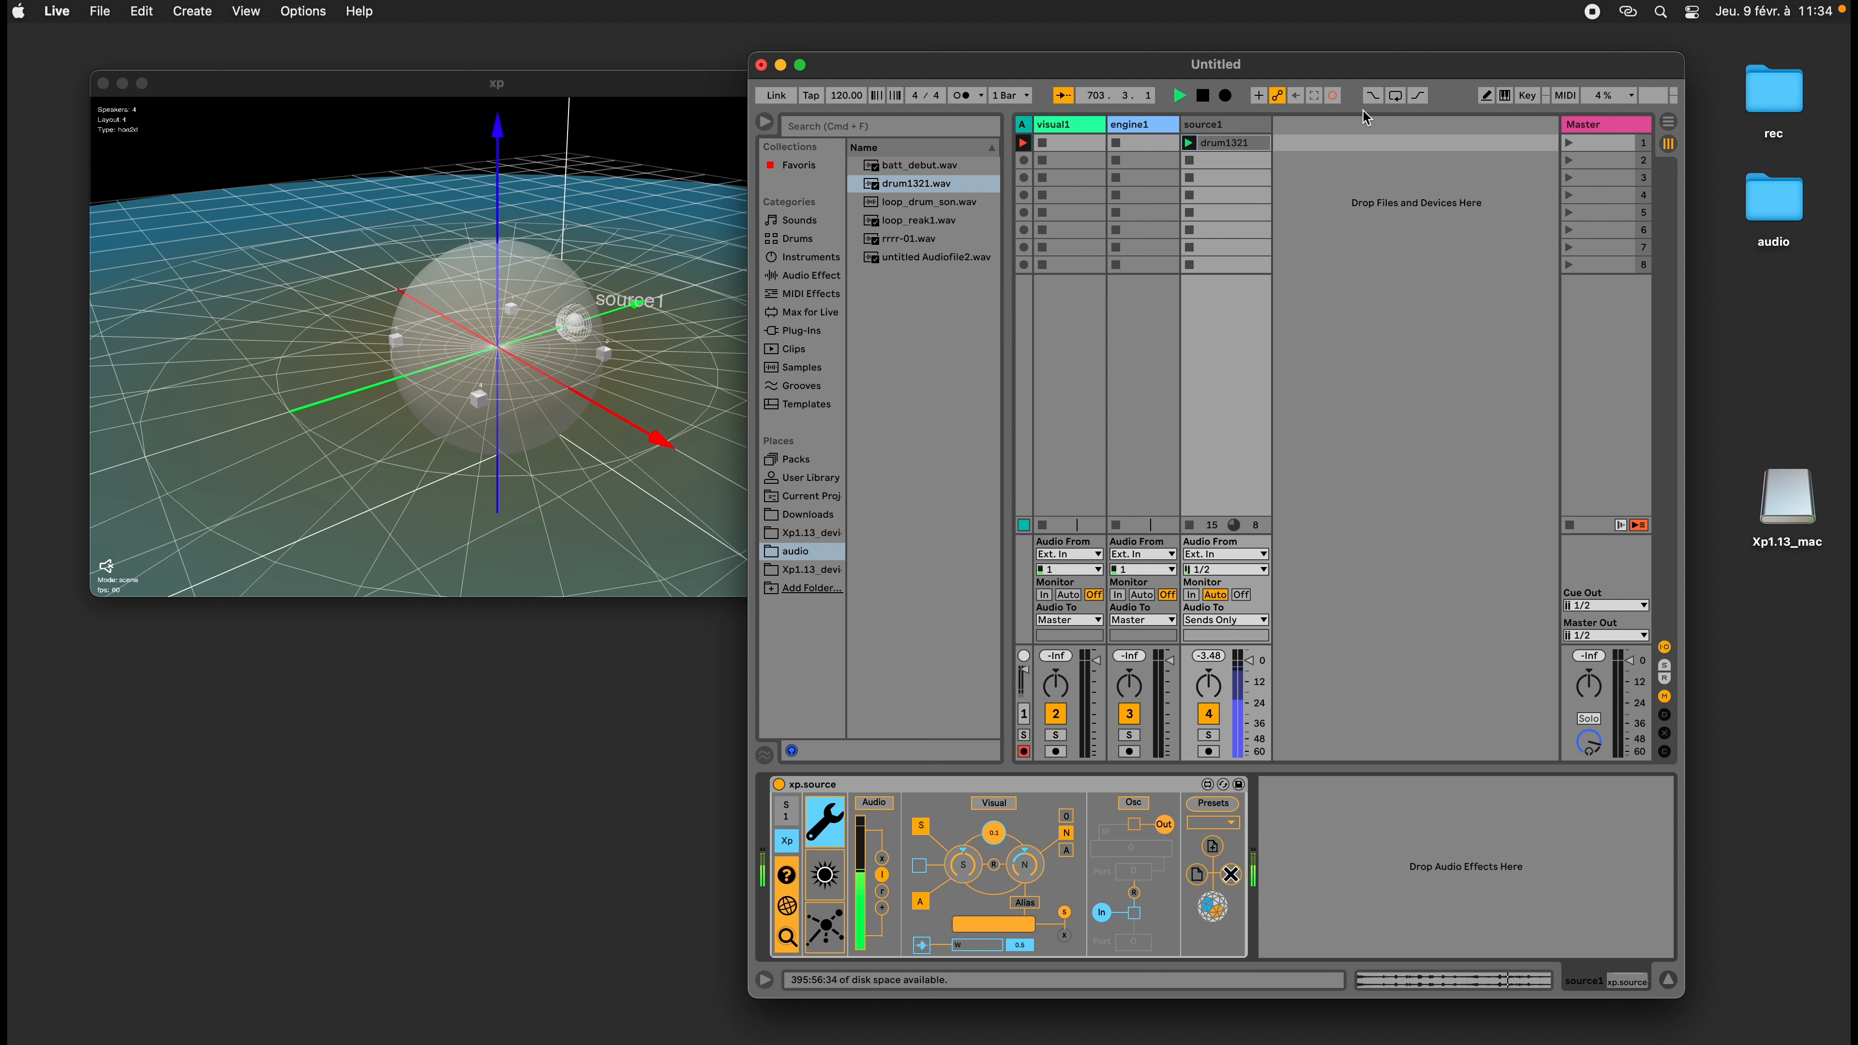
Check the drum signal in xp.engine's input source meters on the engine1 track, and show its sound field output meters
click(1157, 129)
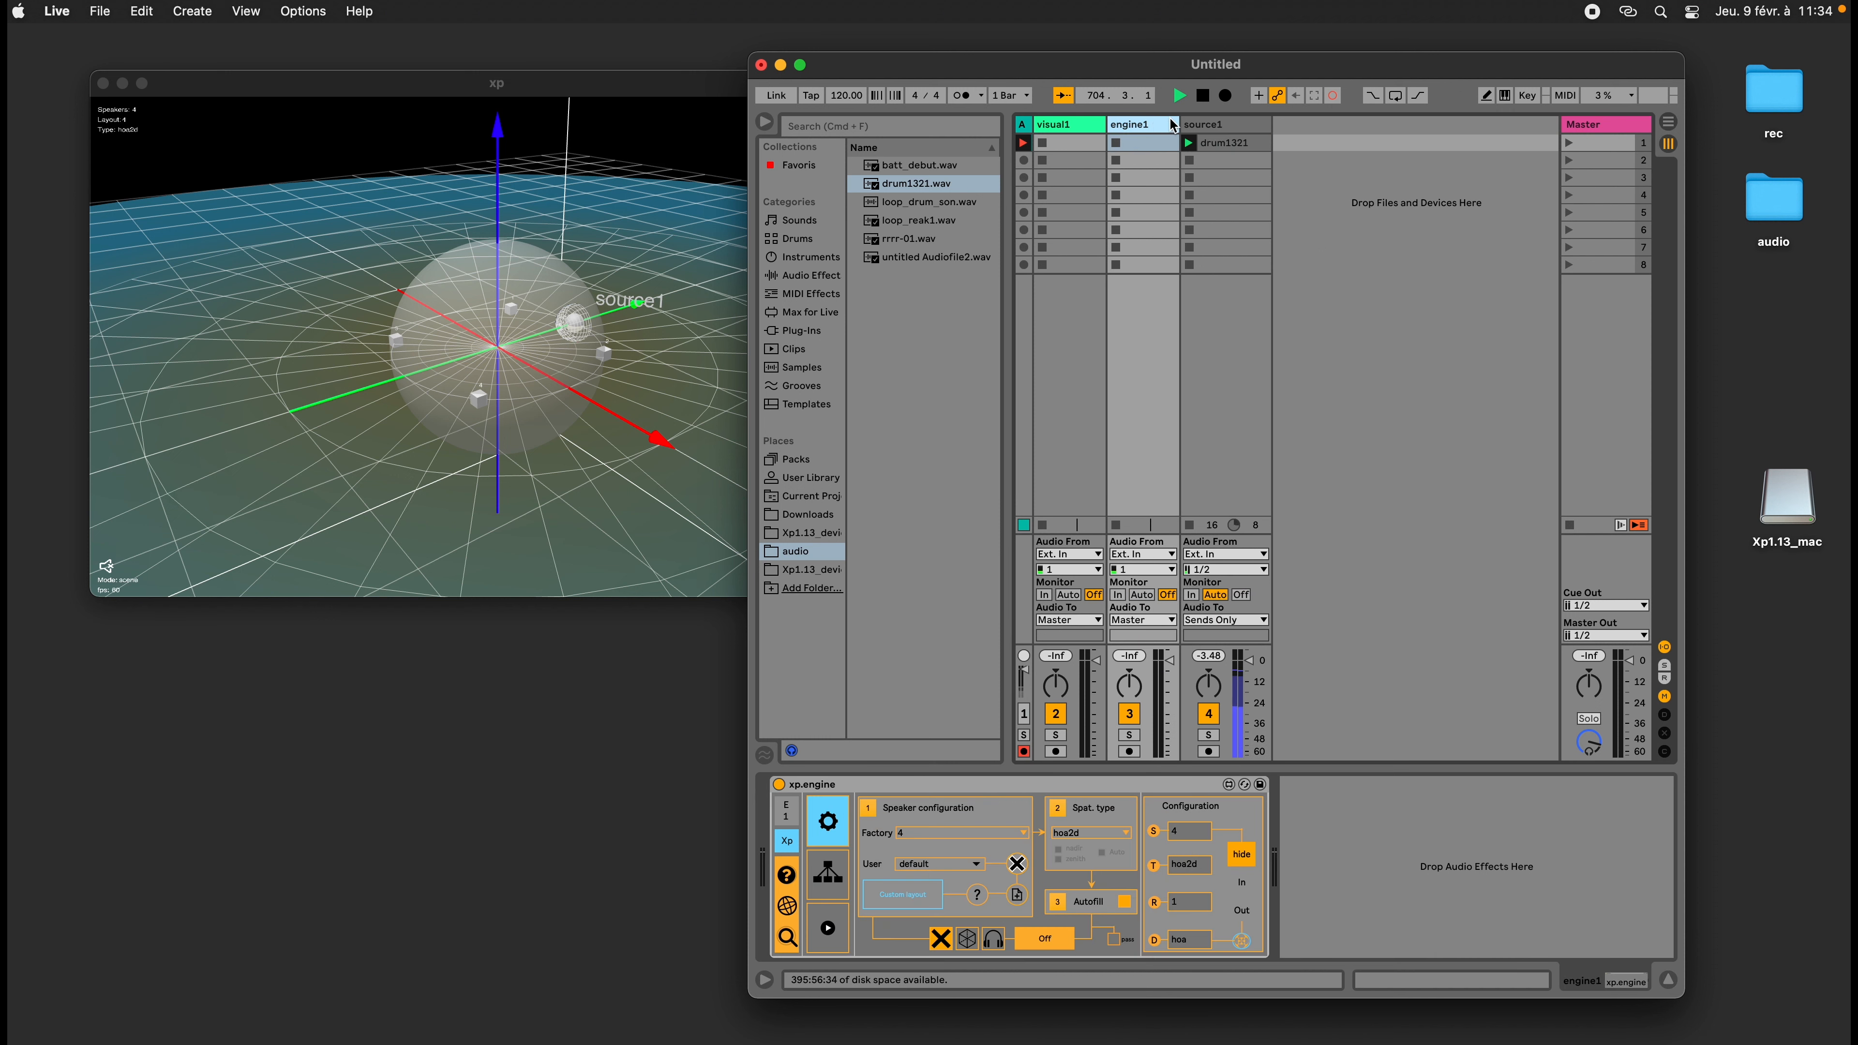
click(1221, 126)
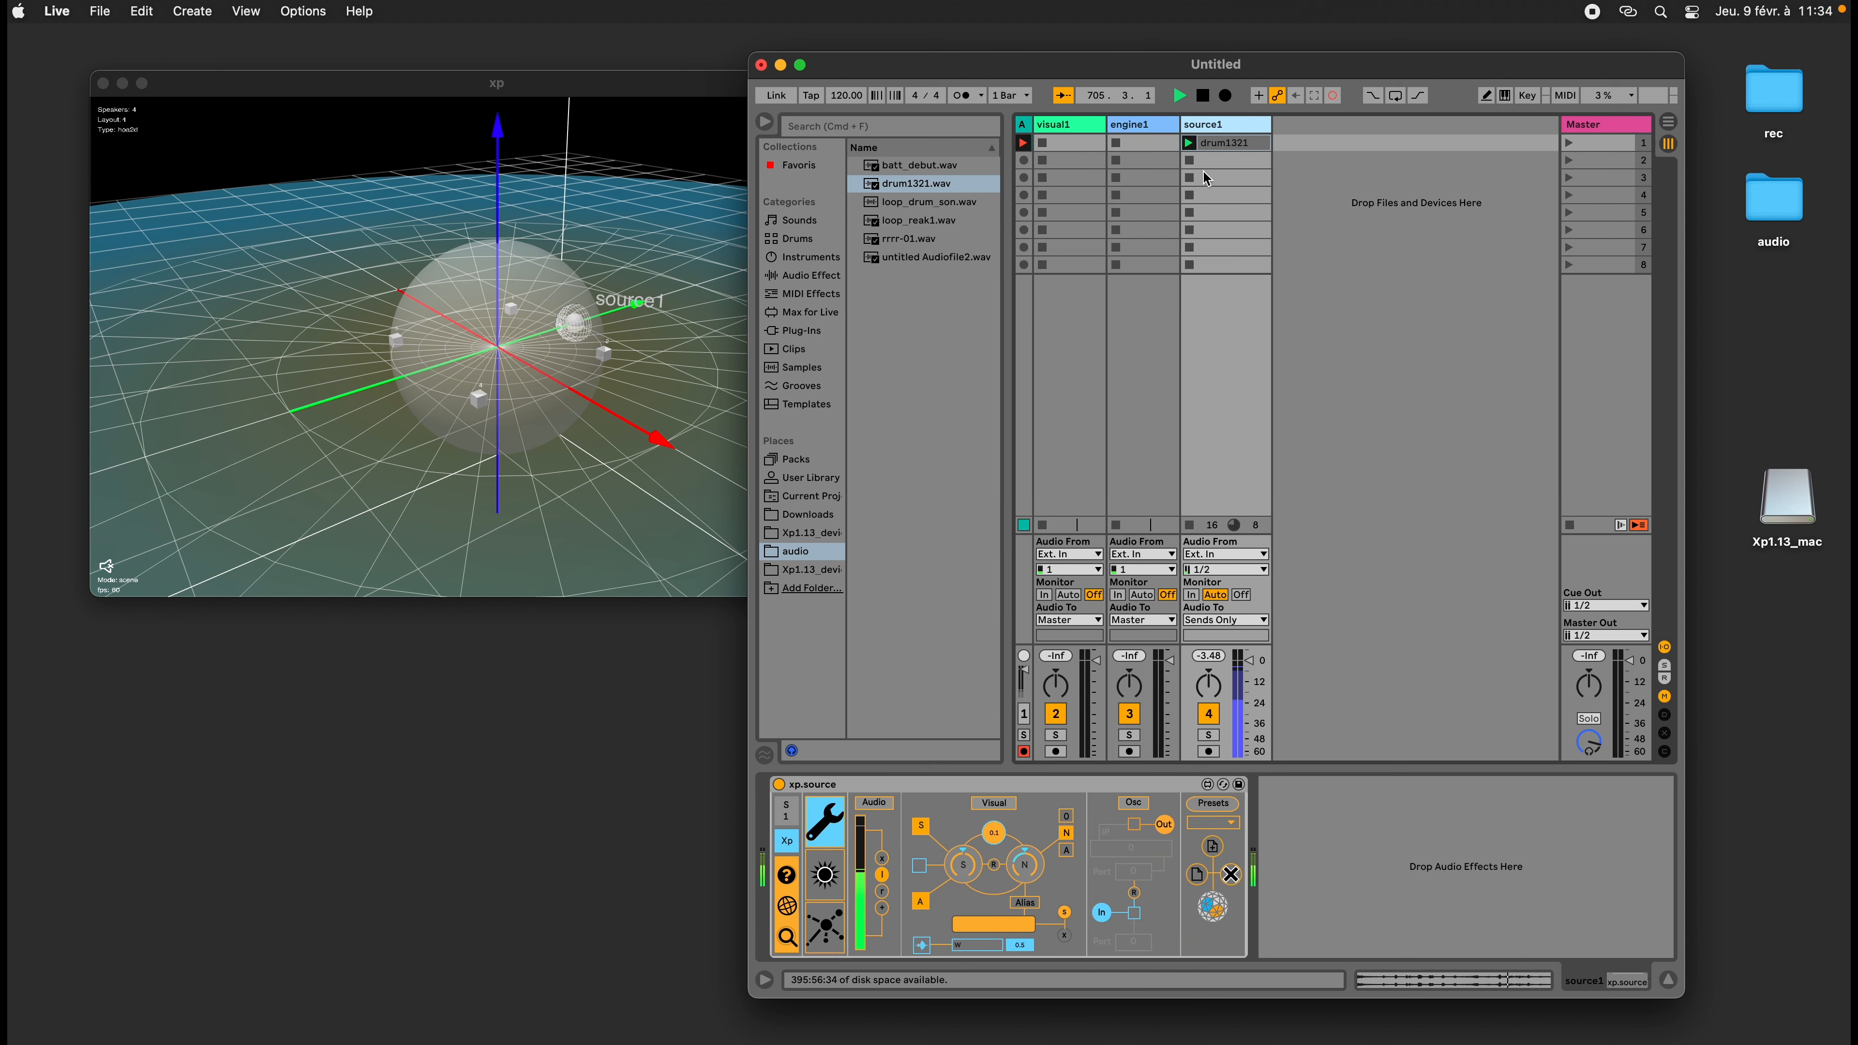
click(1133, 129)
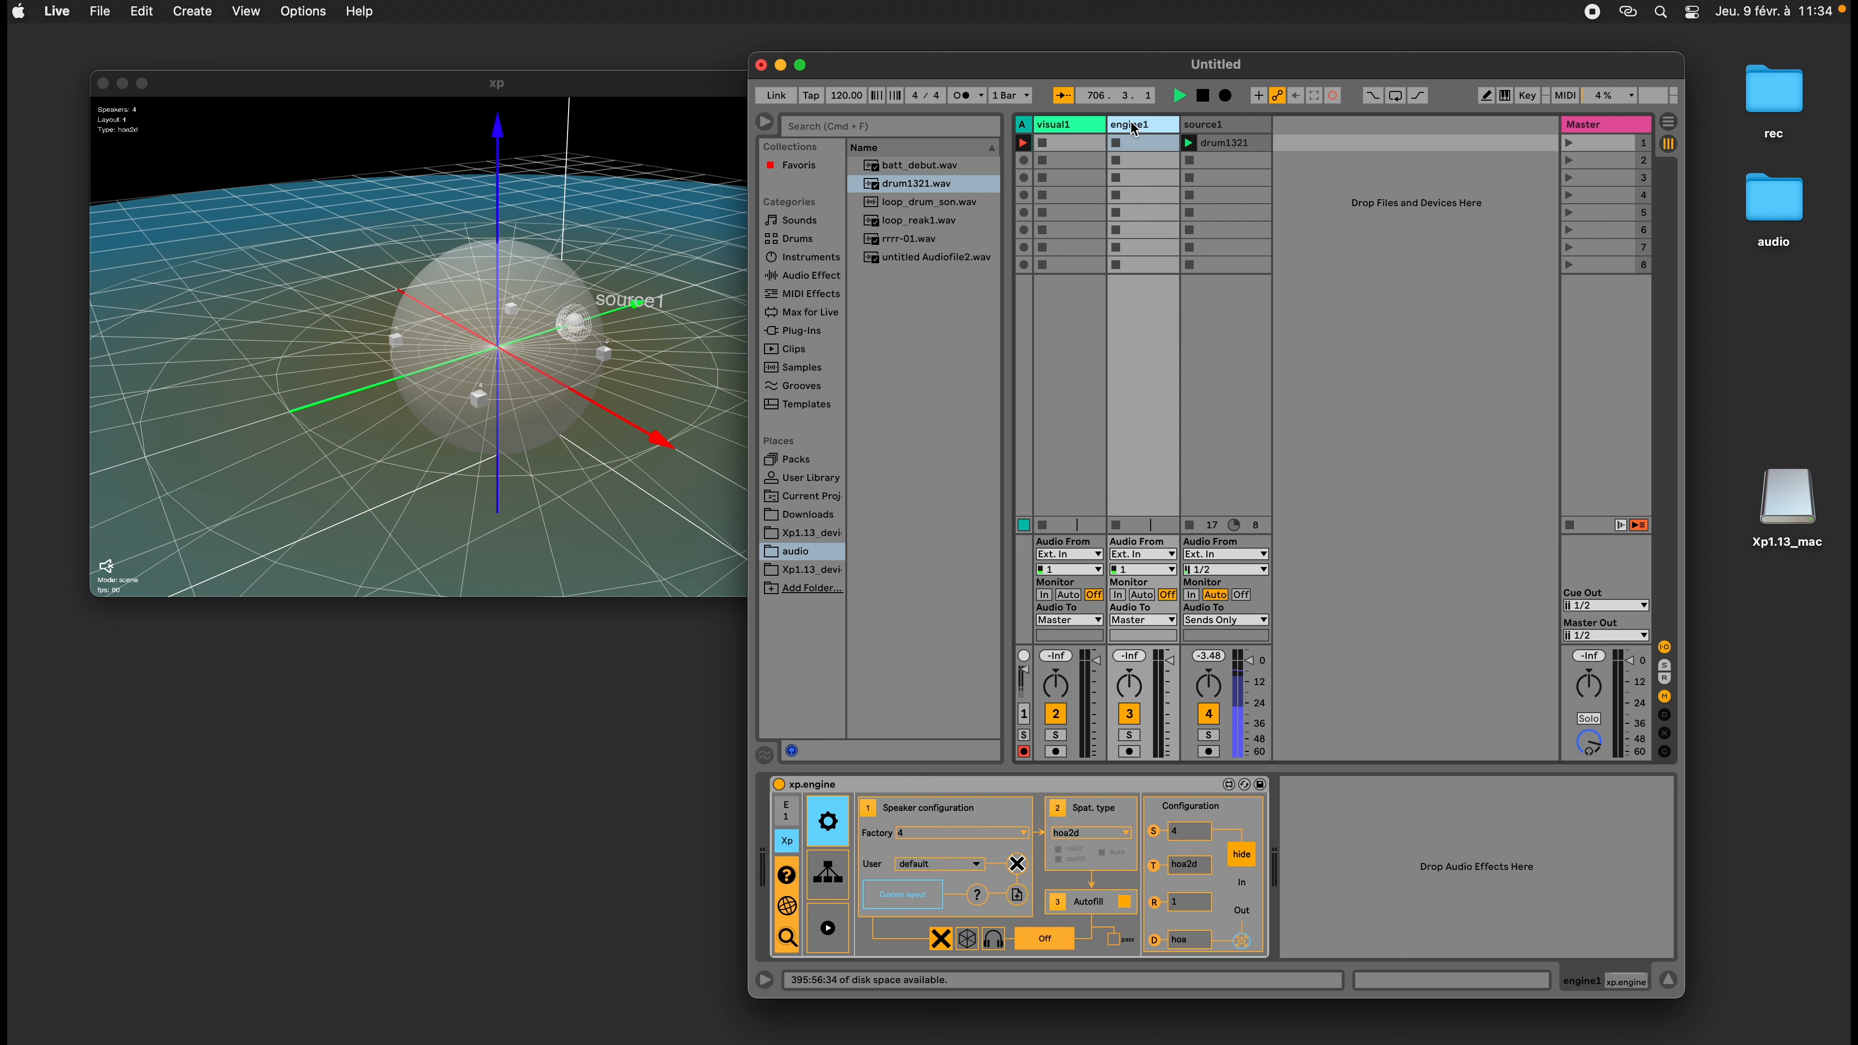
click(1241, 883)
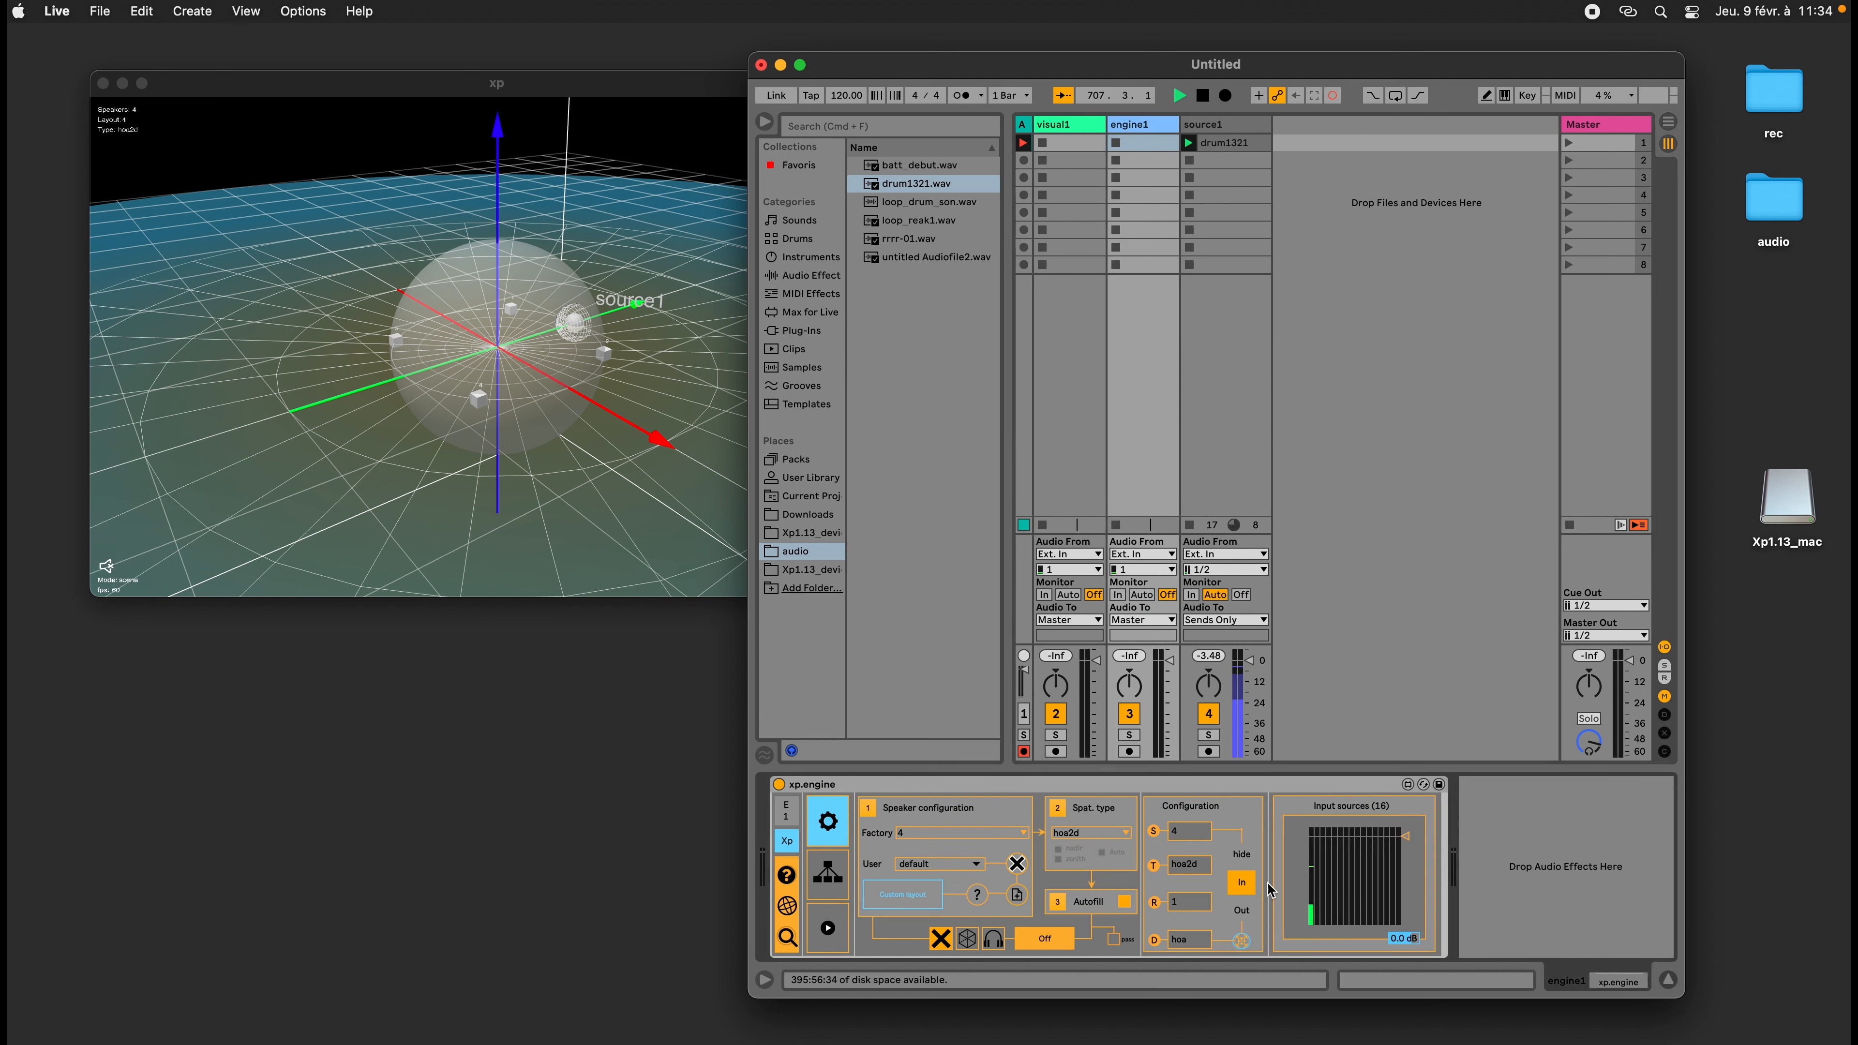
click(1243, 912)
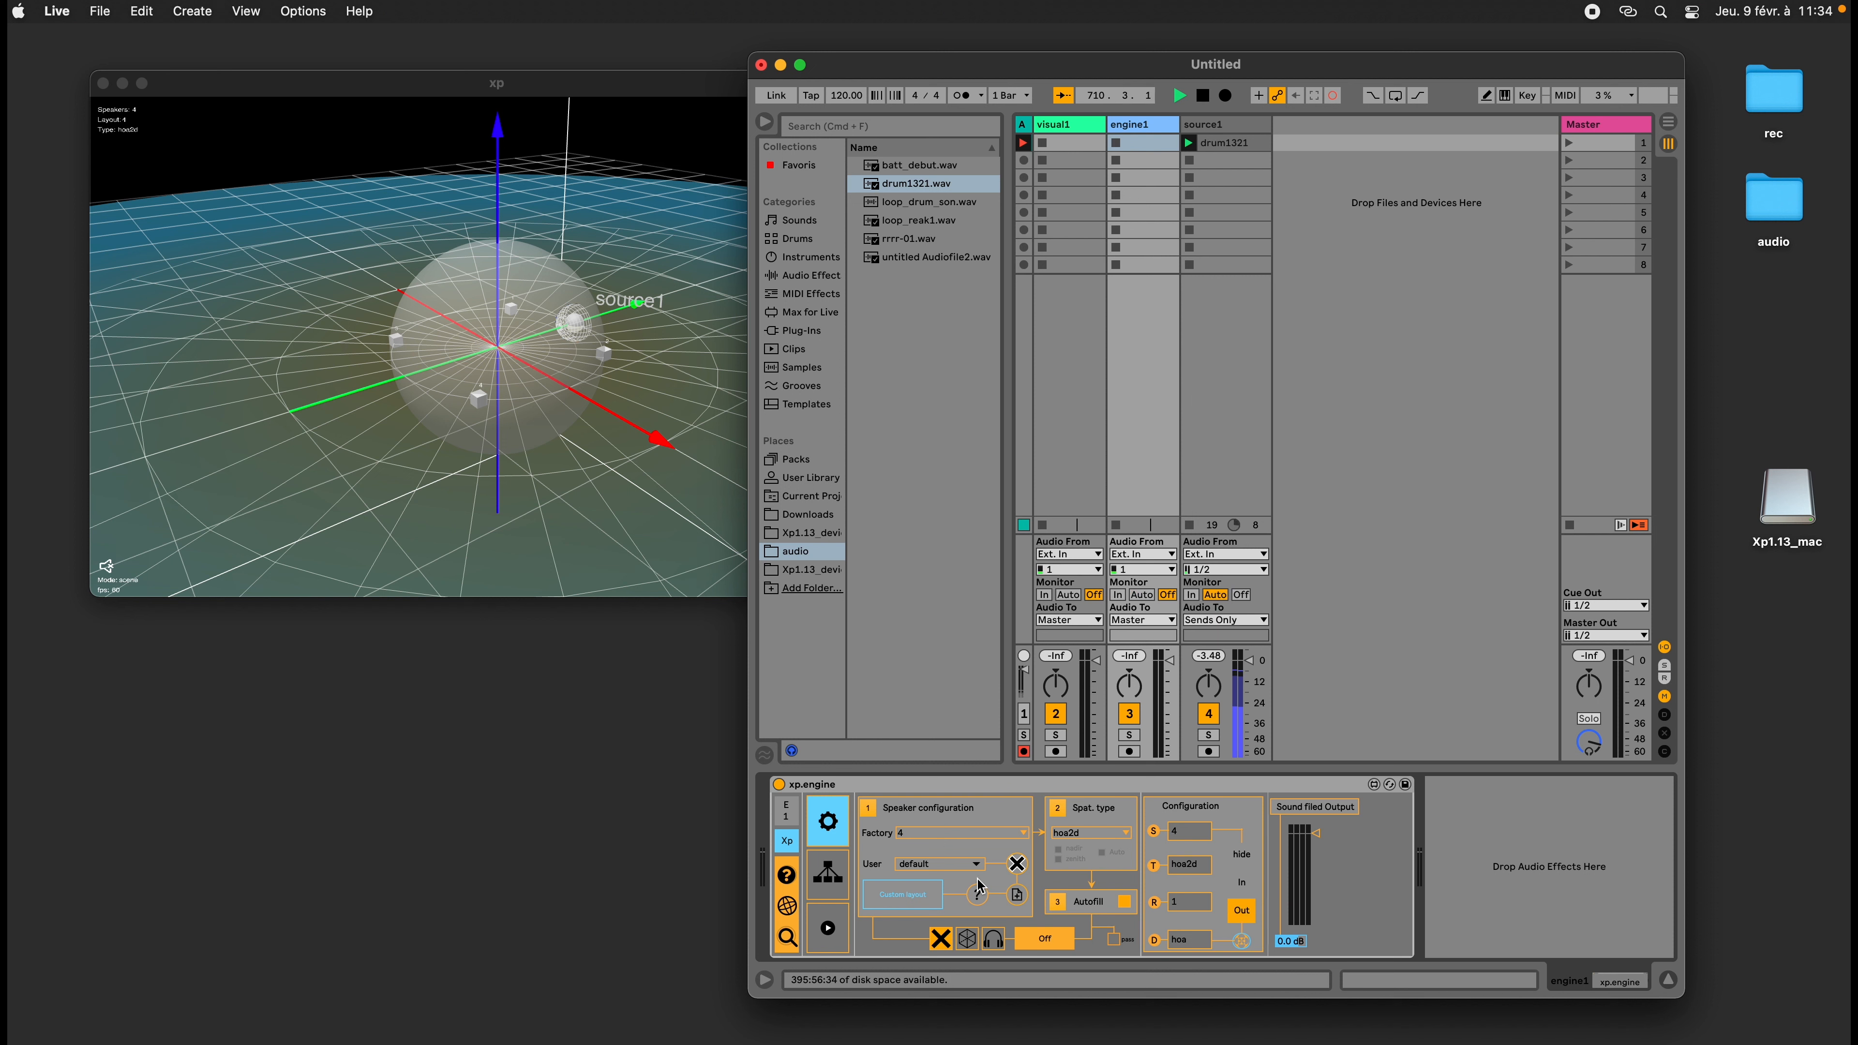
Switch xp.engine's output mode to Sound-field and lower the source1 track volume
click(969, 940)
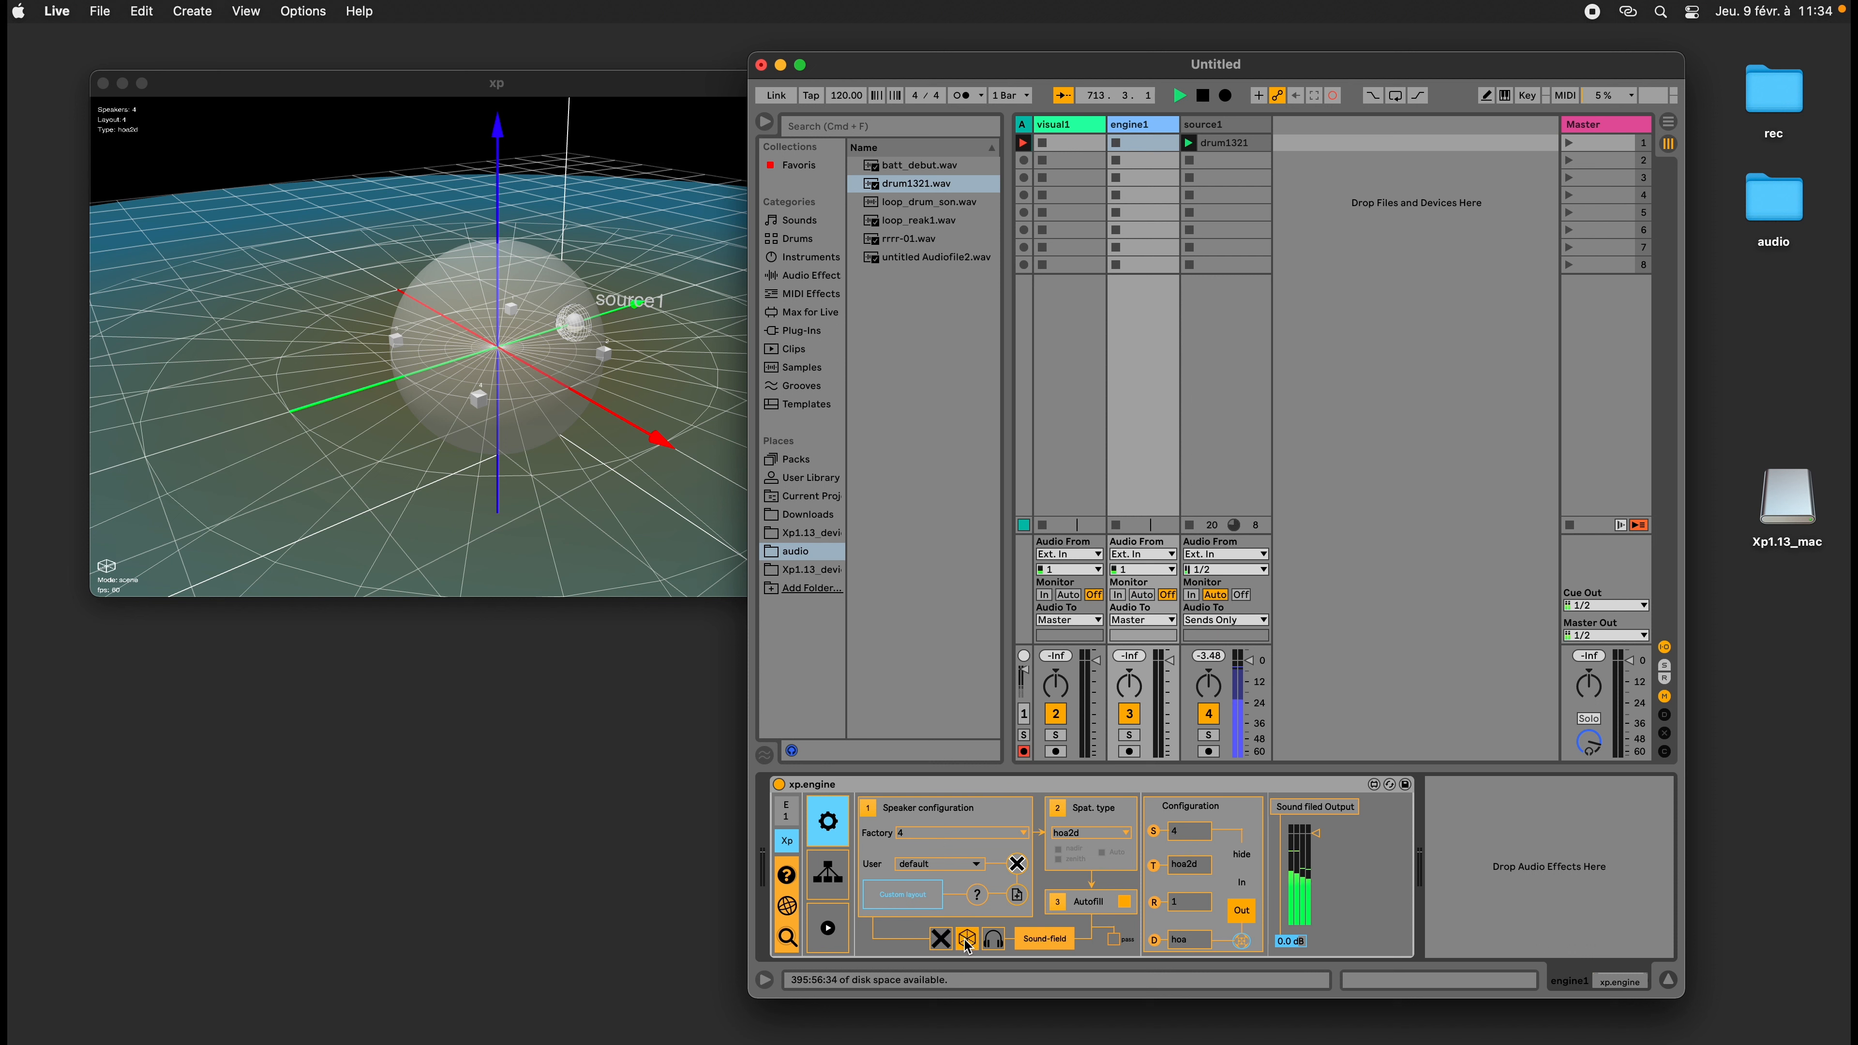
mouse_move(1248, 660)
mouse_down()
mouse_move(1248, 710)
mouse_move(1248, 692)
mouse_up()
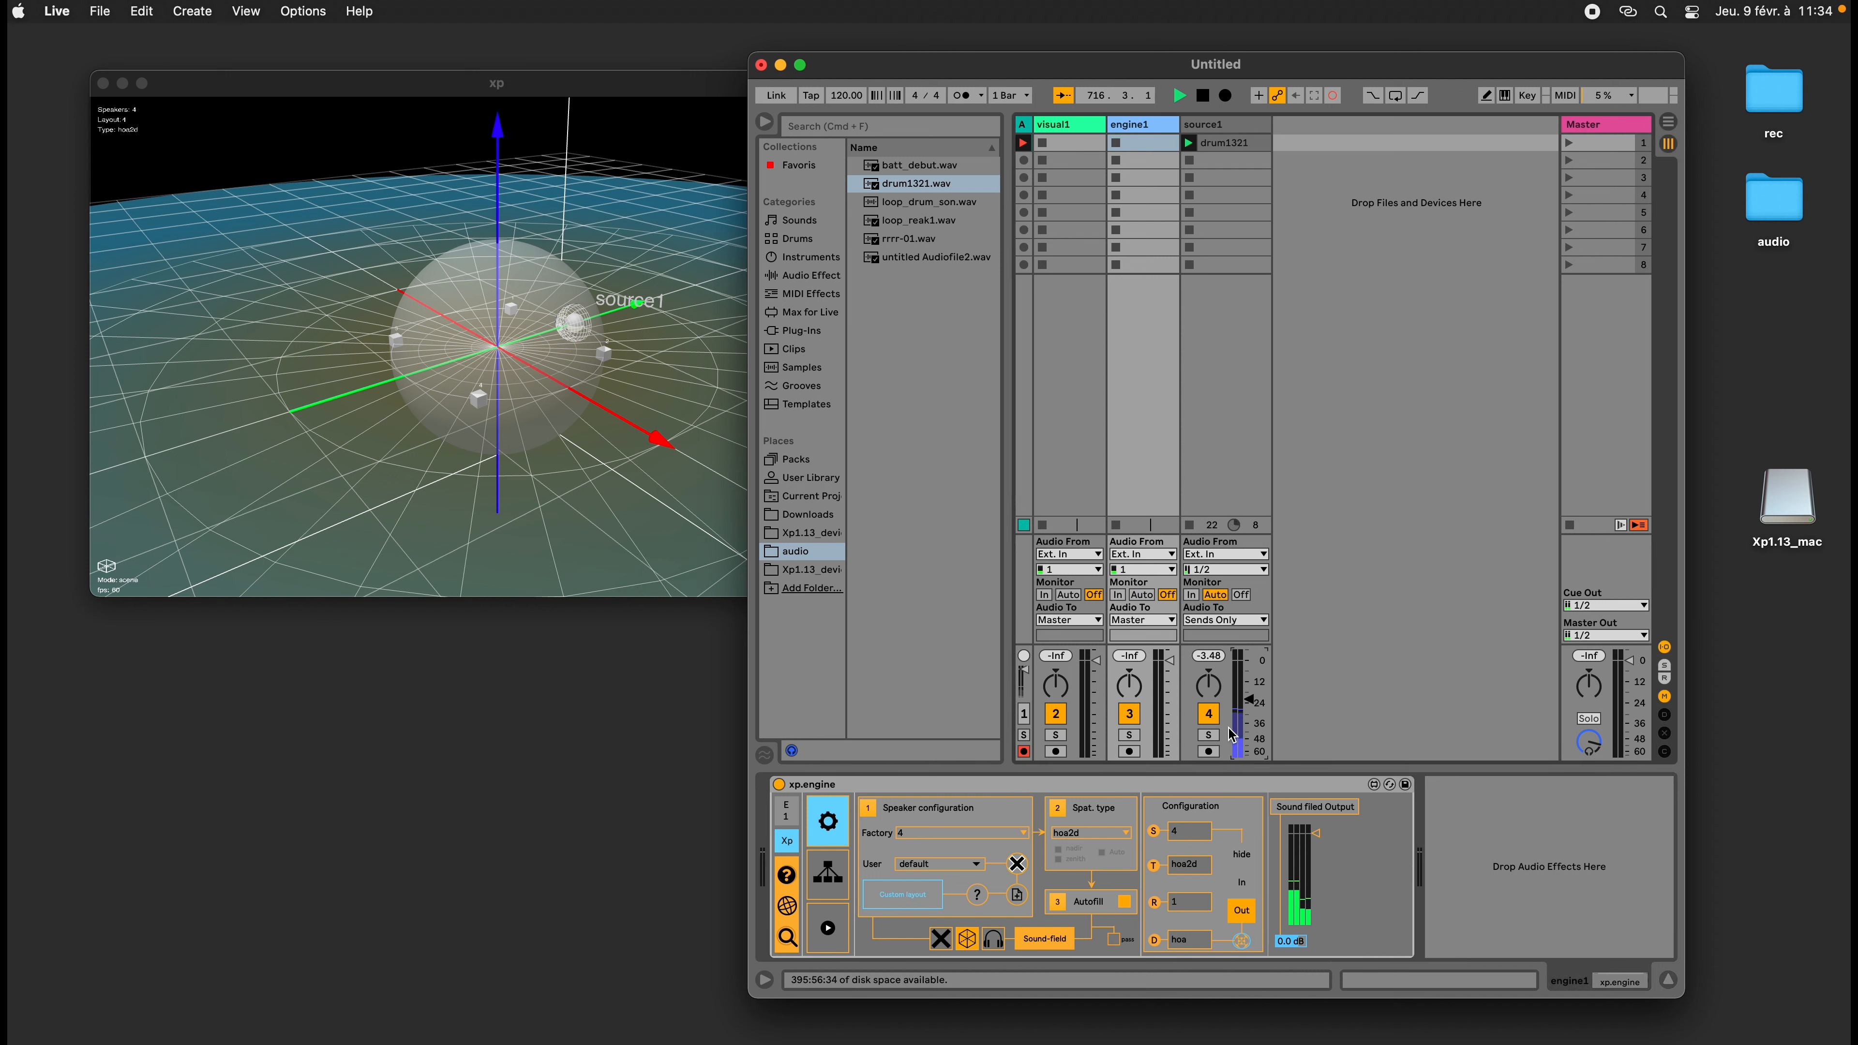
Try xp.engine's Binaural output mode, switch the output Off, and set the source1 track volume to -20.5 dB
click(994, 941)
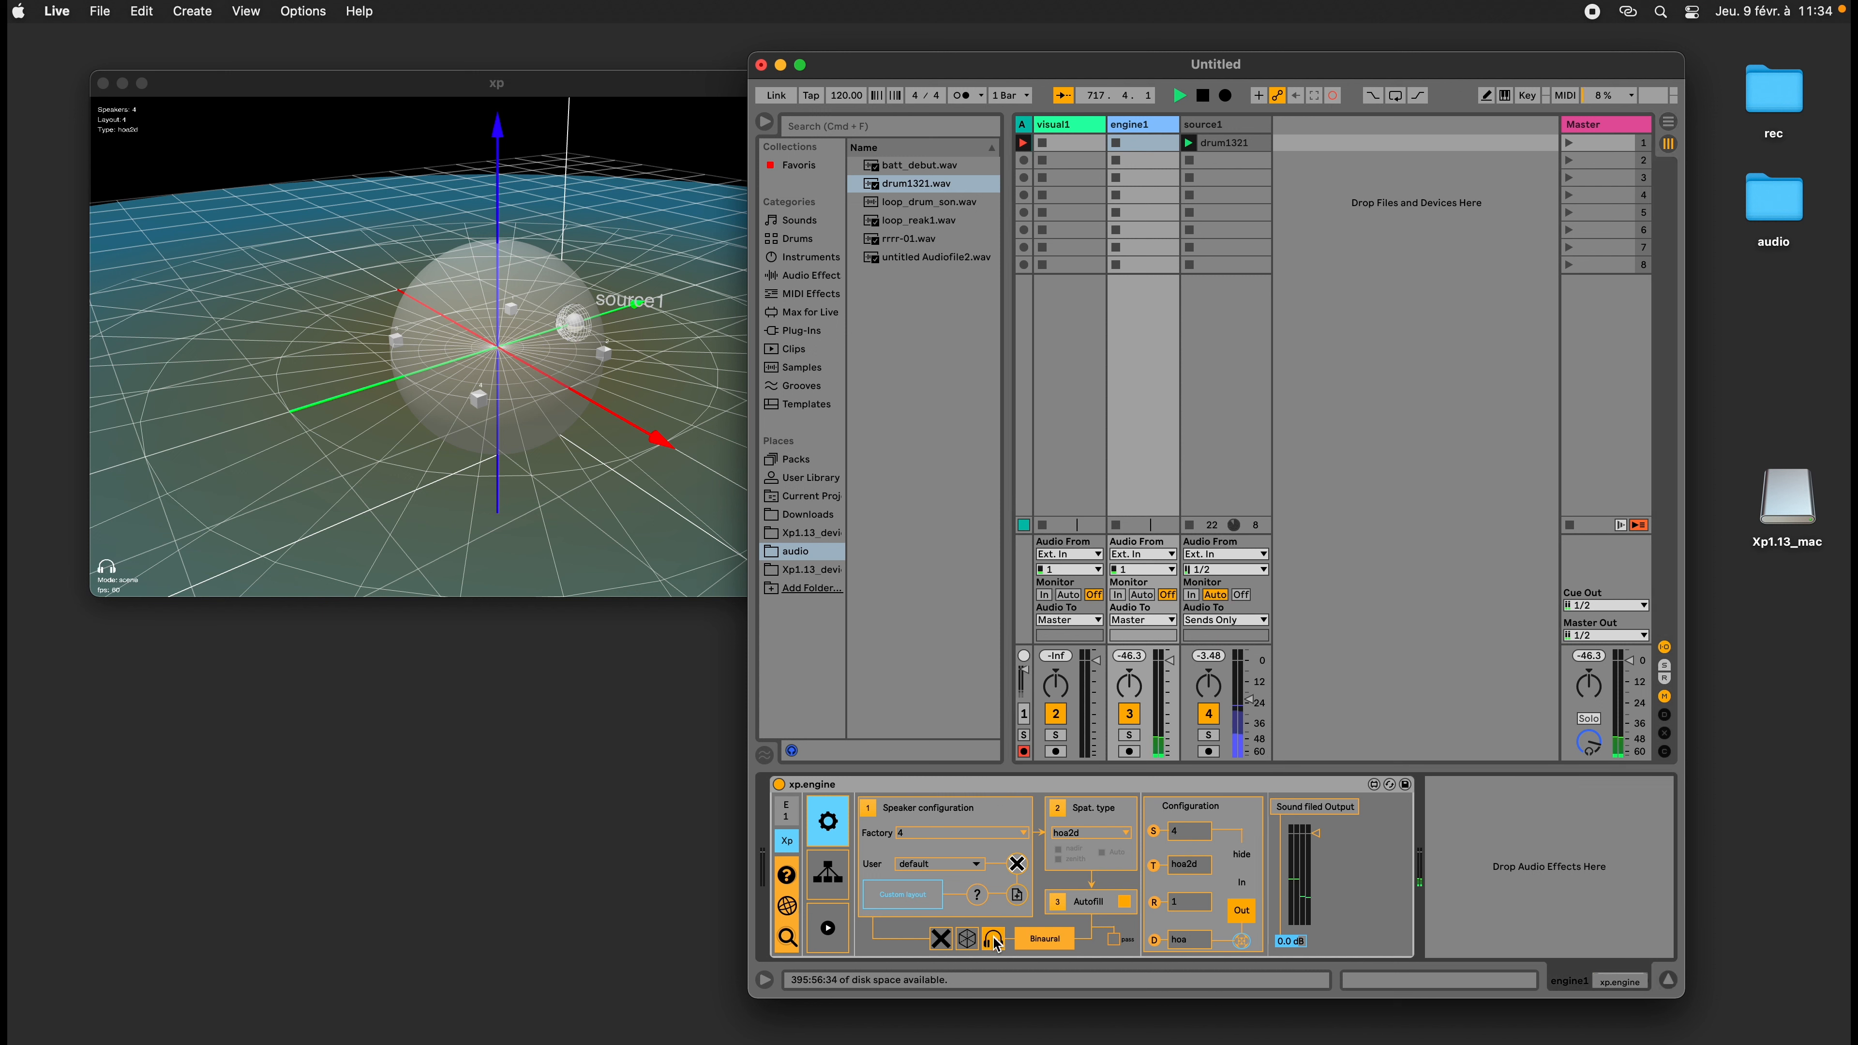
click(960, 942)
click(951, 942)
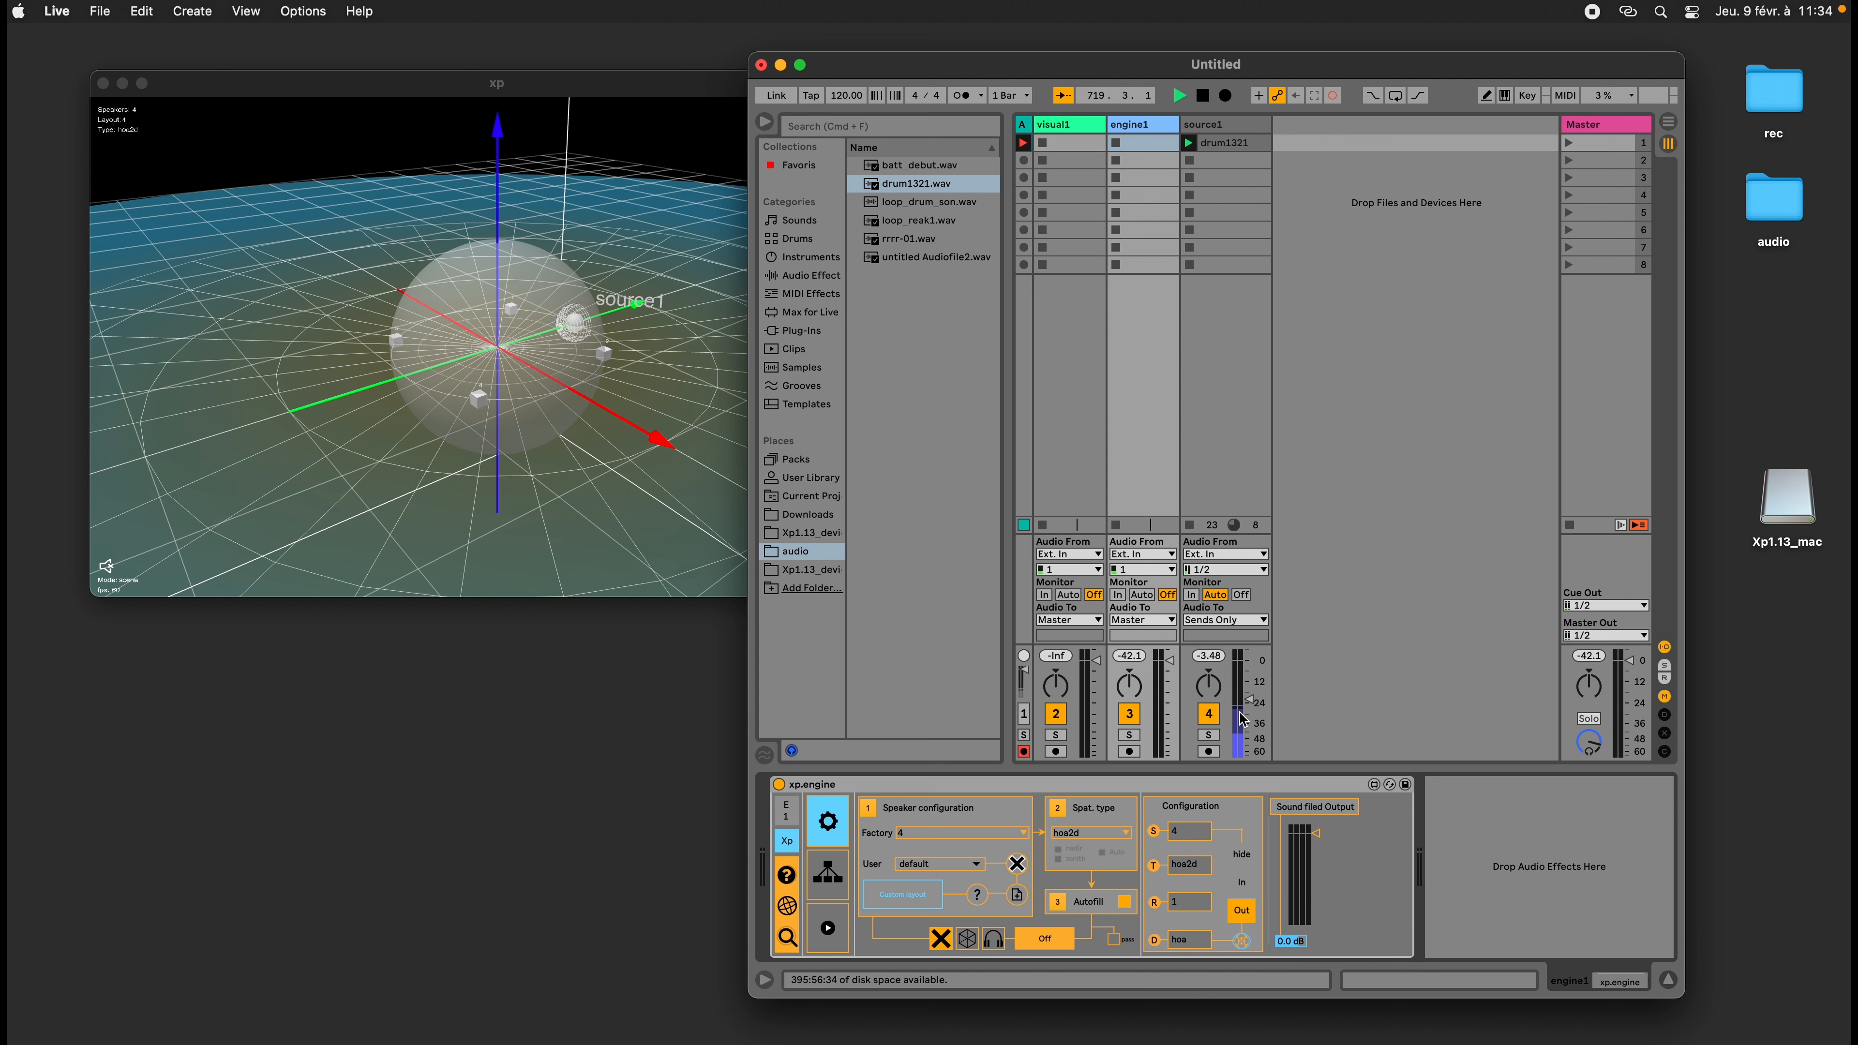
drag(1242, 720, 1242, 715)
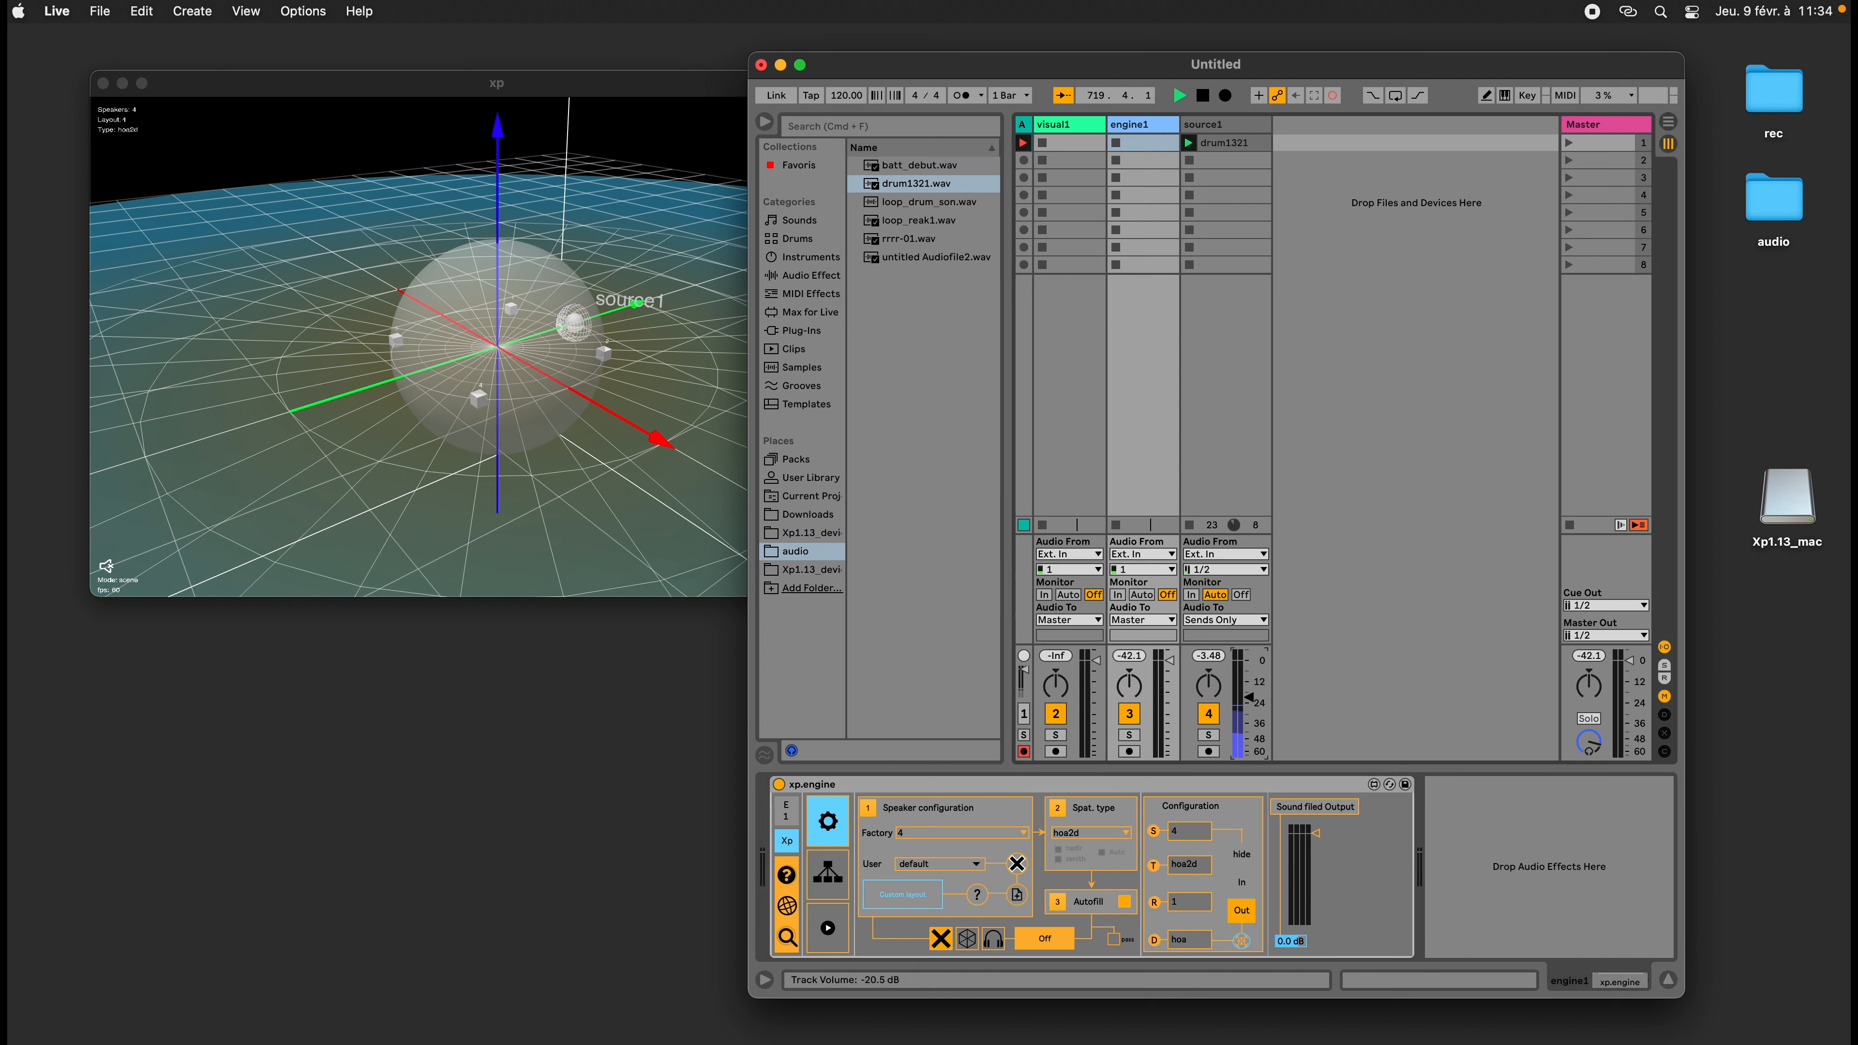
Enlarge the source's label in xp.source on the source1 track, set its alias to "noise", and view it in the 3D scene
click(1232, 126)
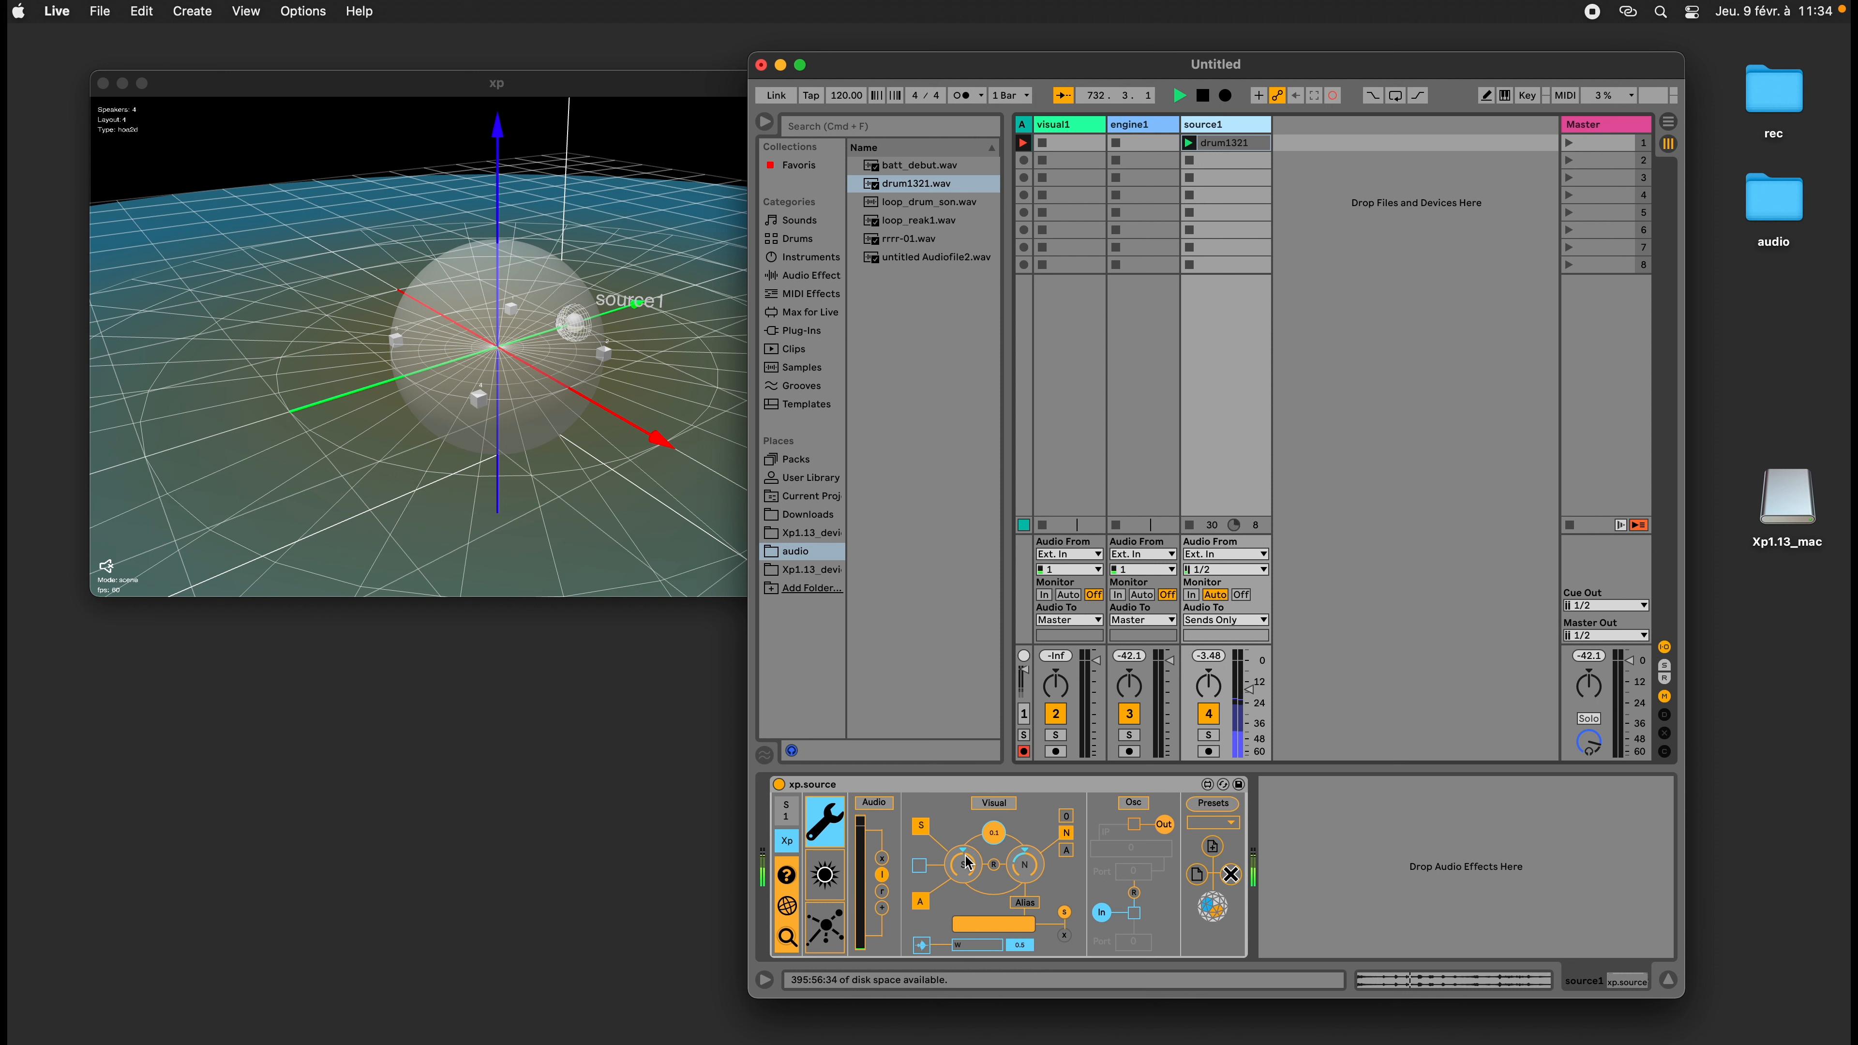
drag(965, 862, 1026, 863)
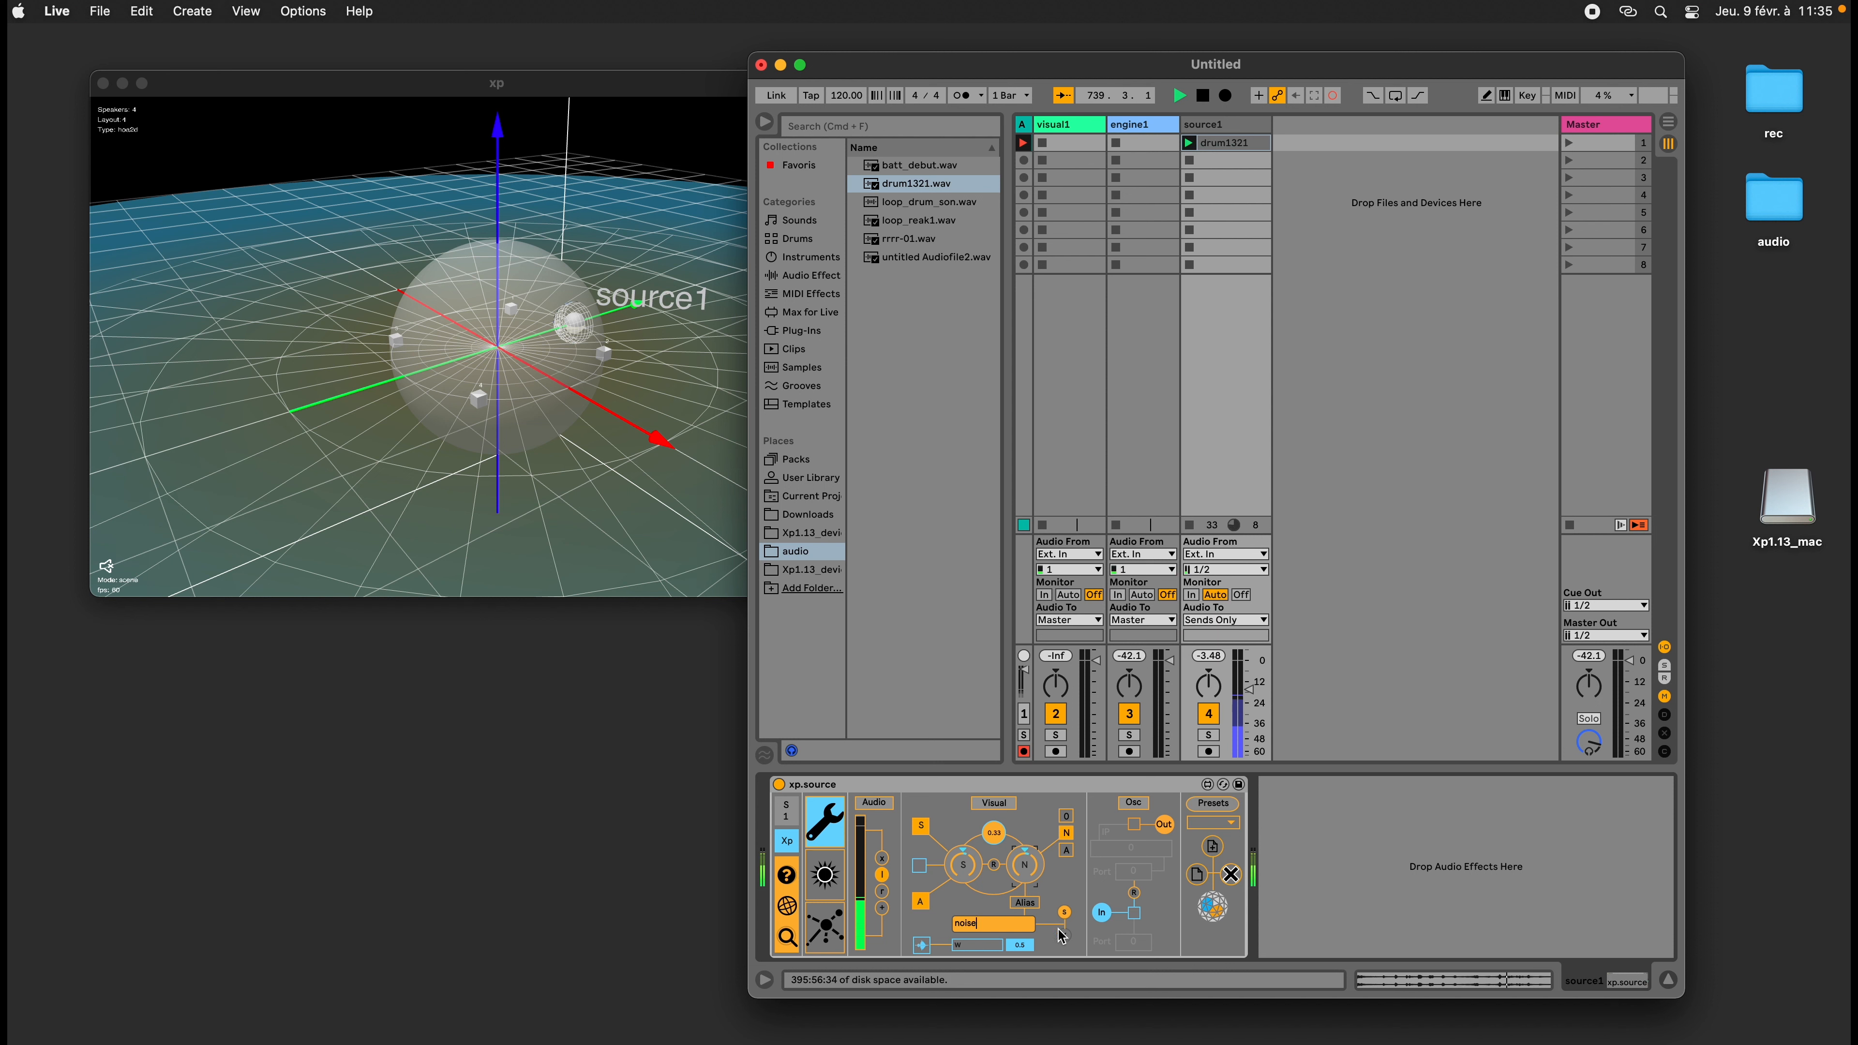
key(Return)
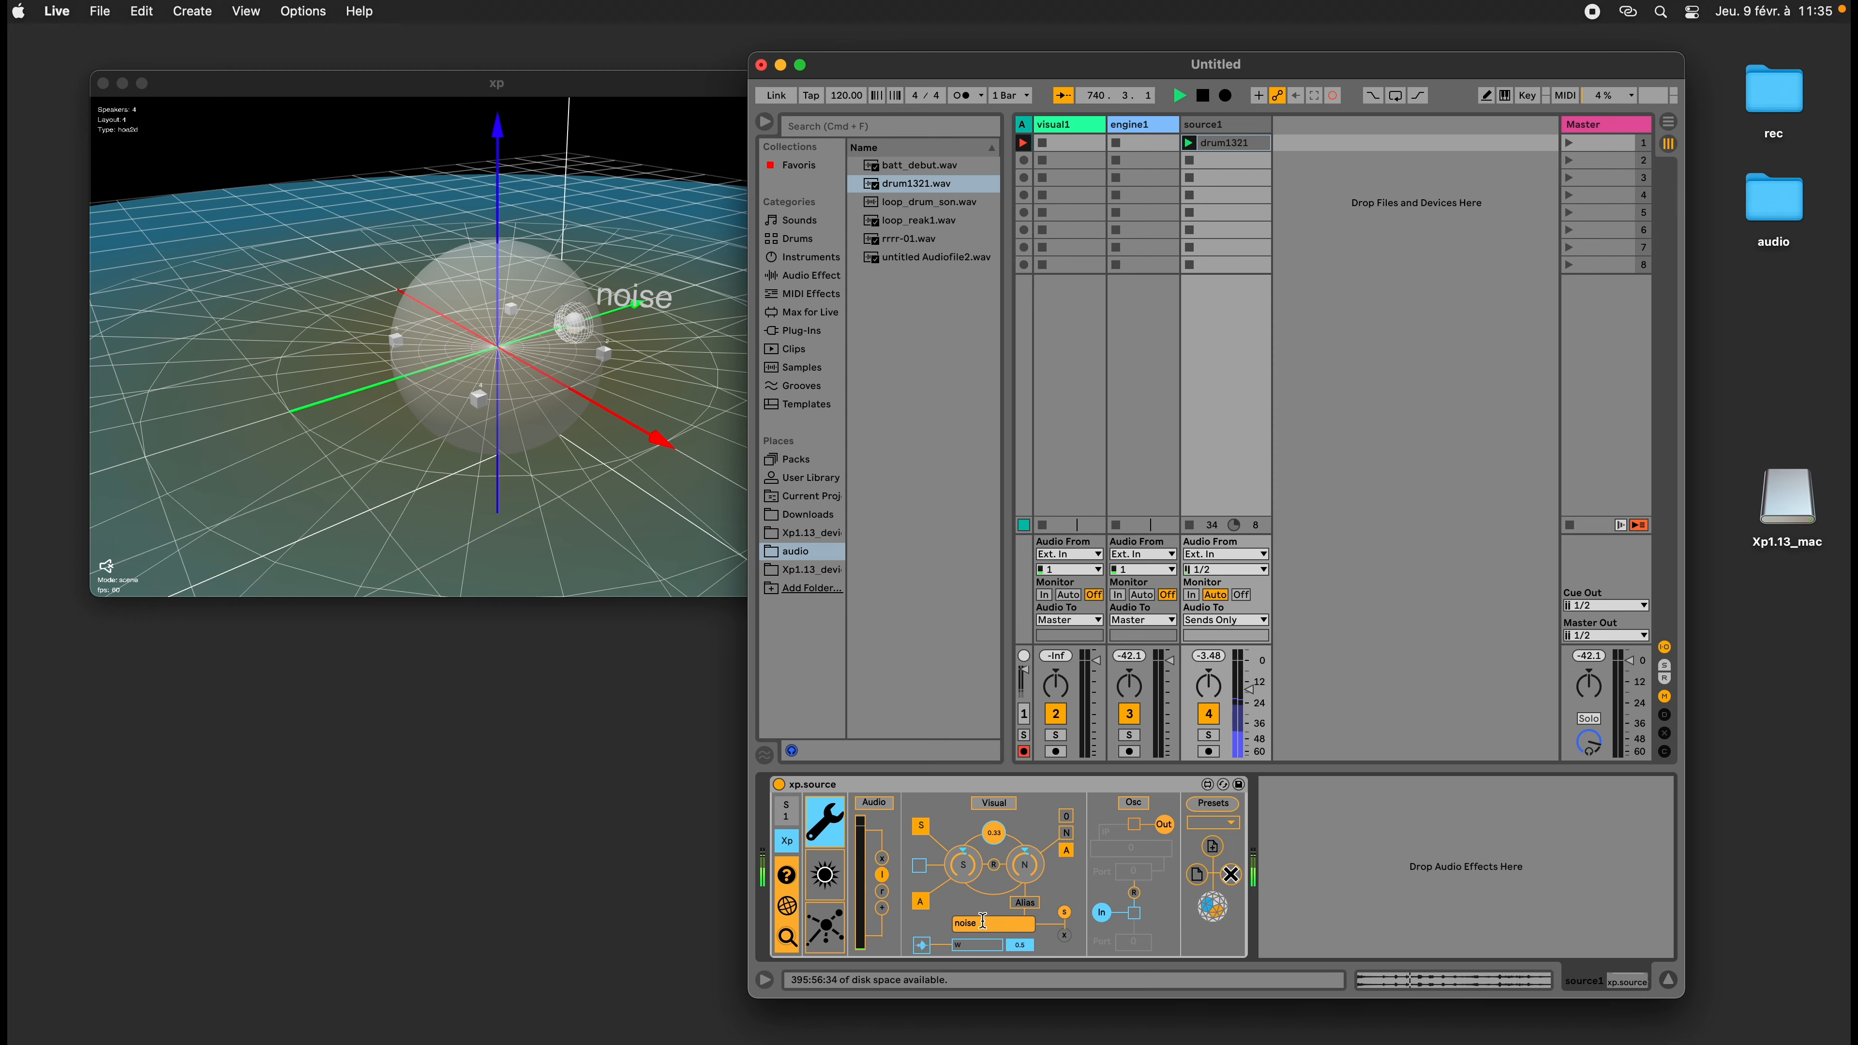
click(552, 351)
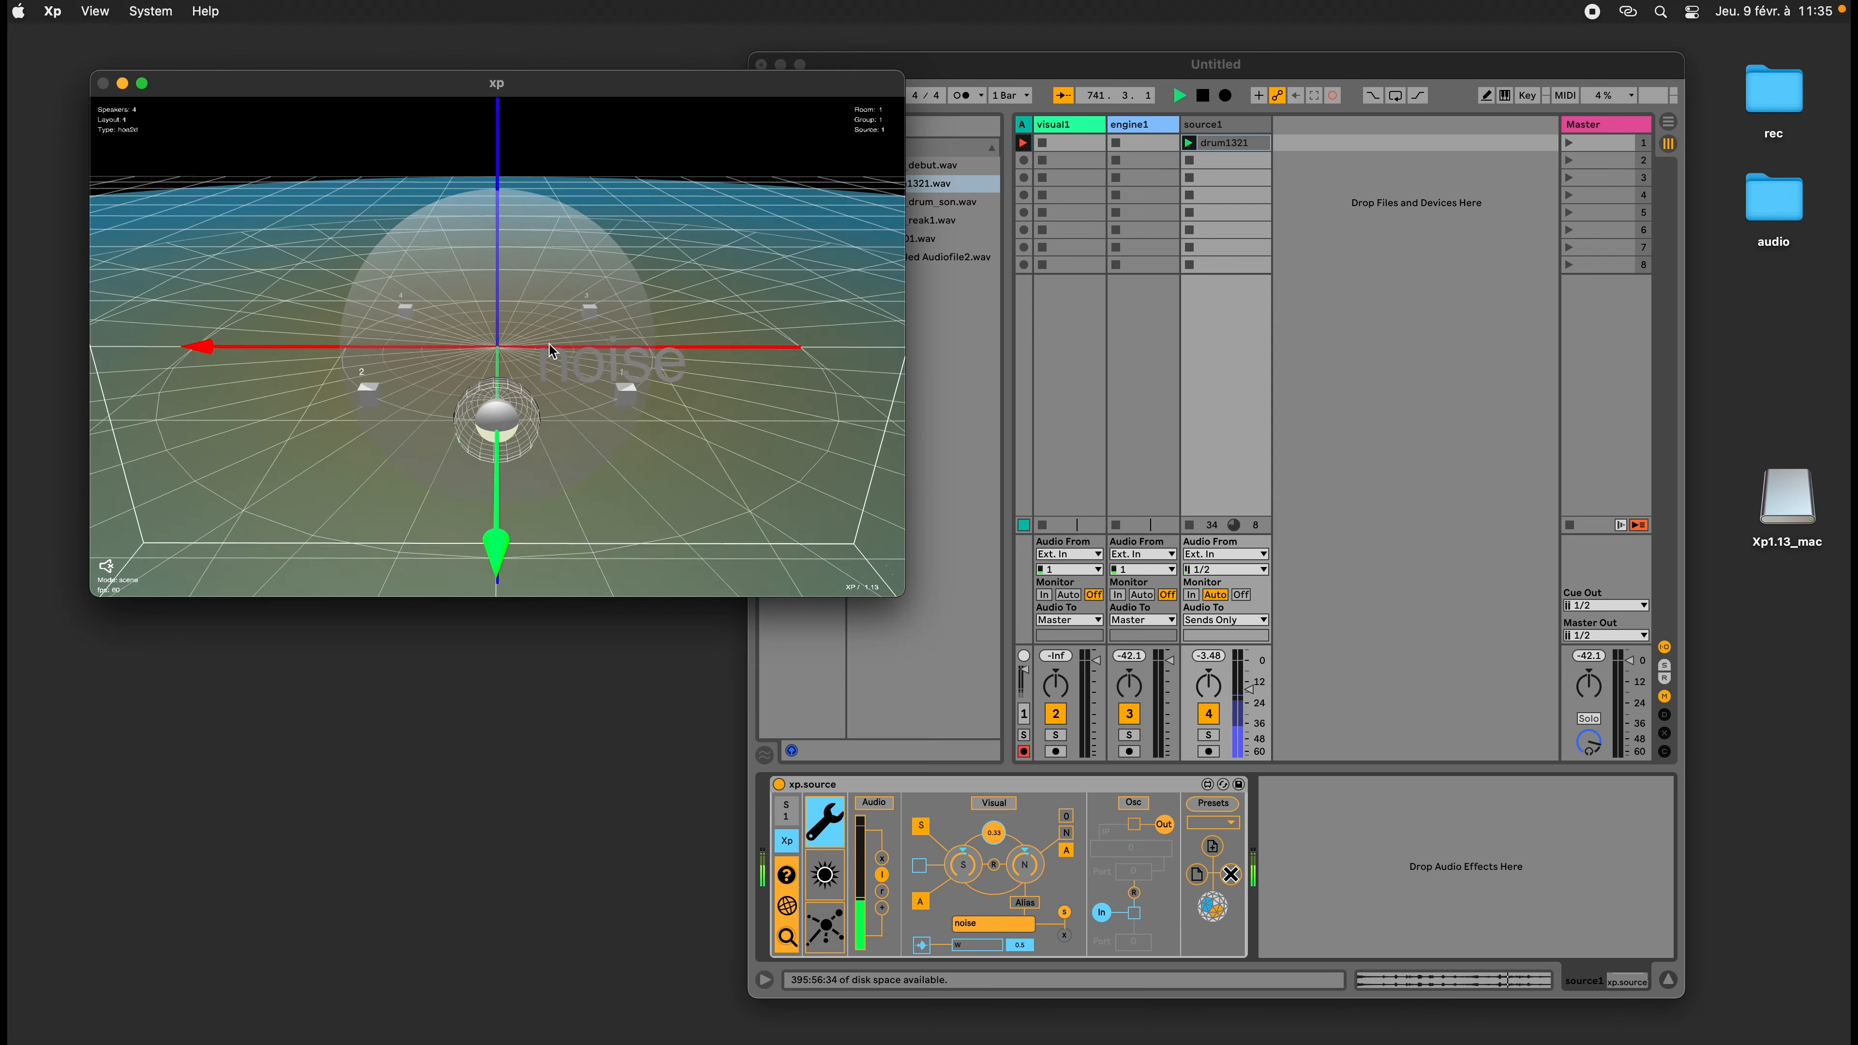
drag(552, 351, 805, 388)
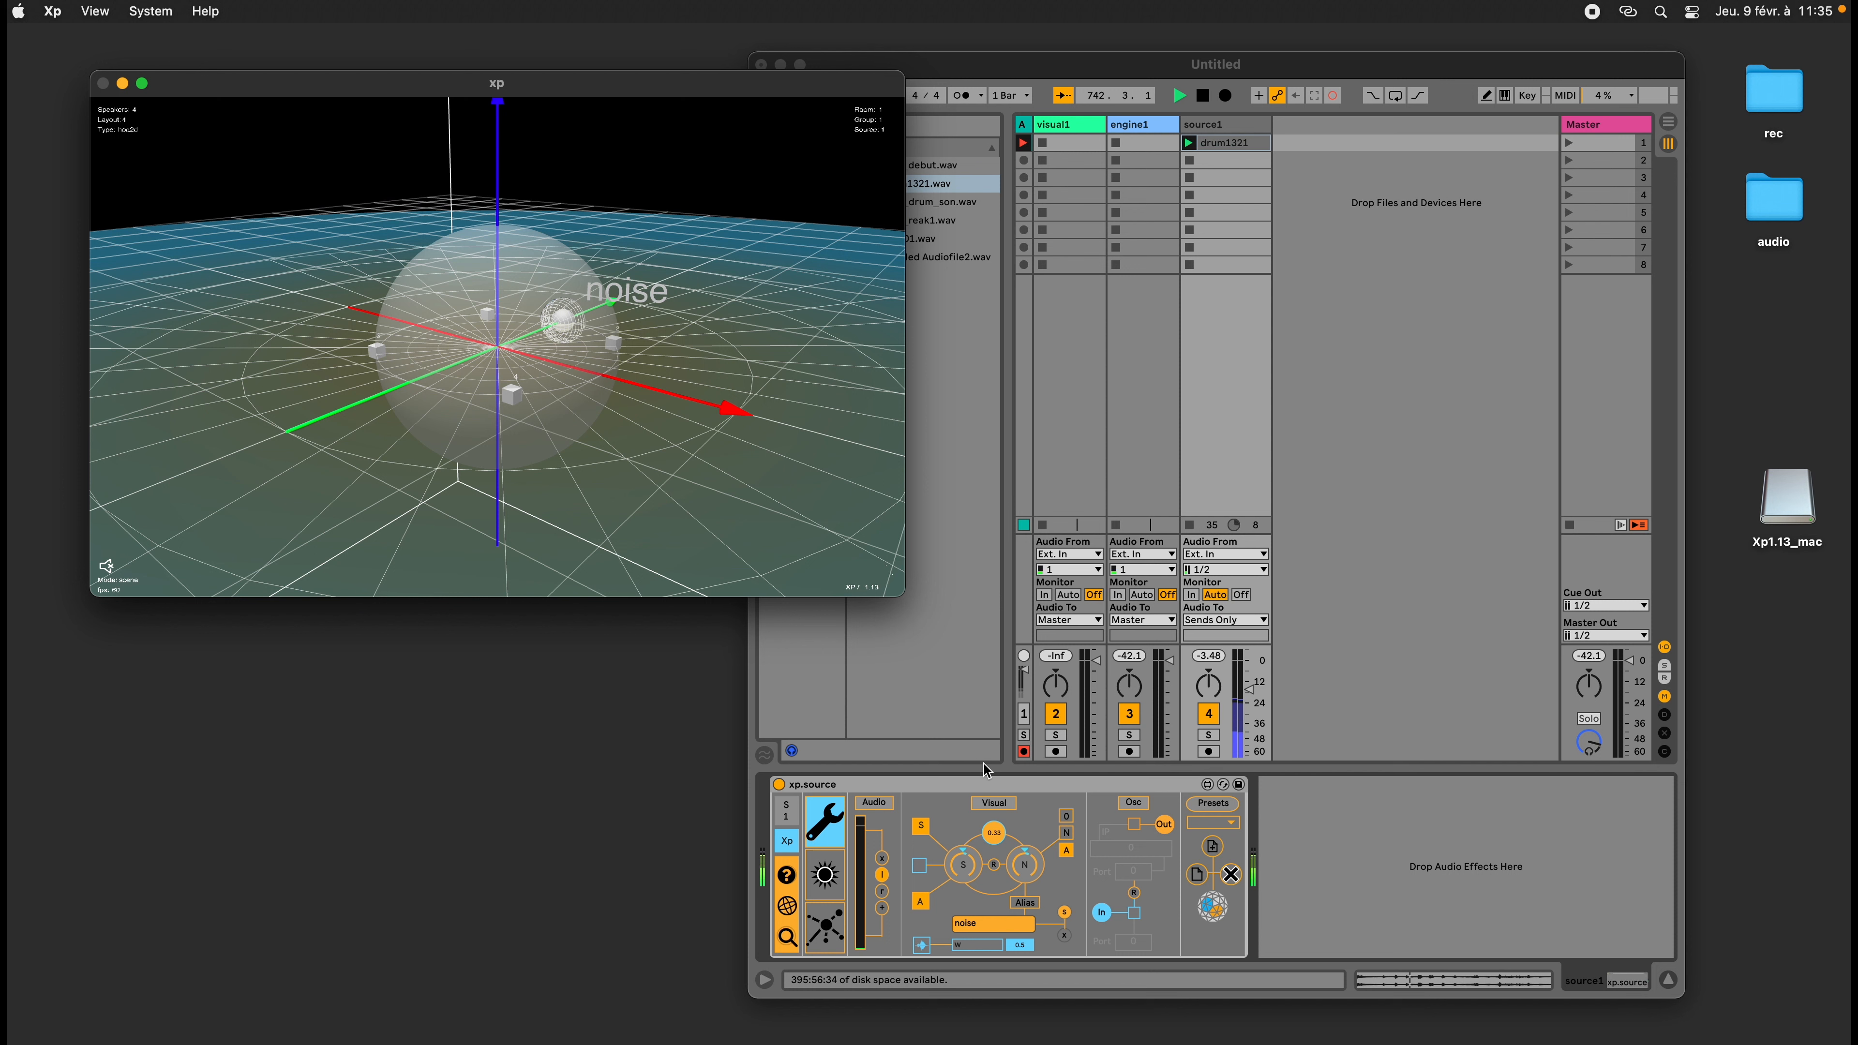
Switch the source's displayed label to its name, and return it to the alias
click(1068, 831)
click(1071, 834)
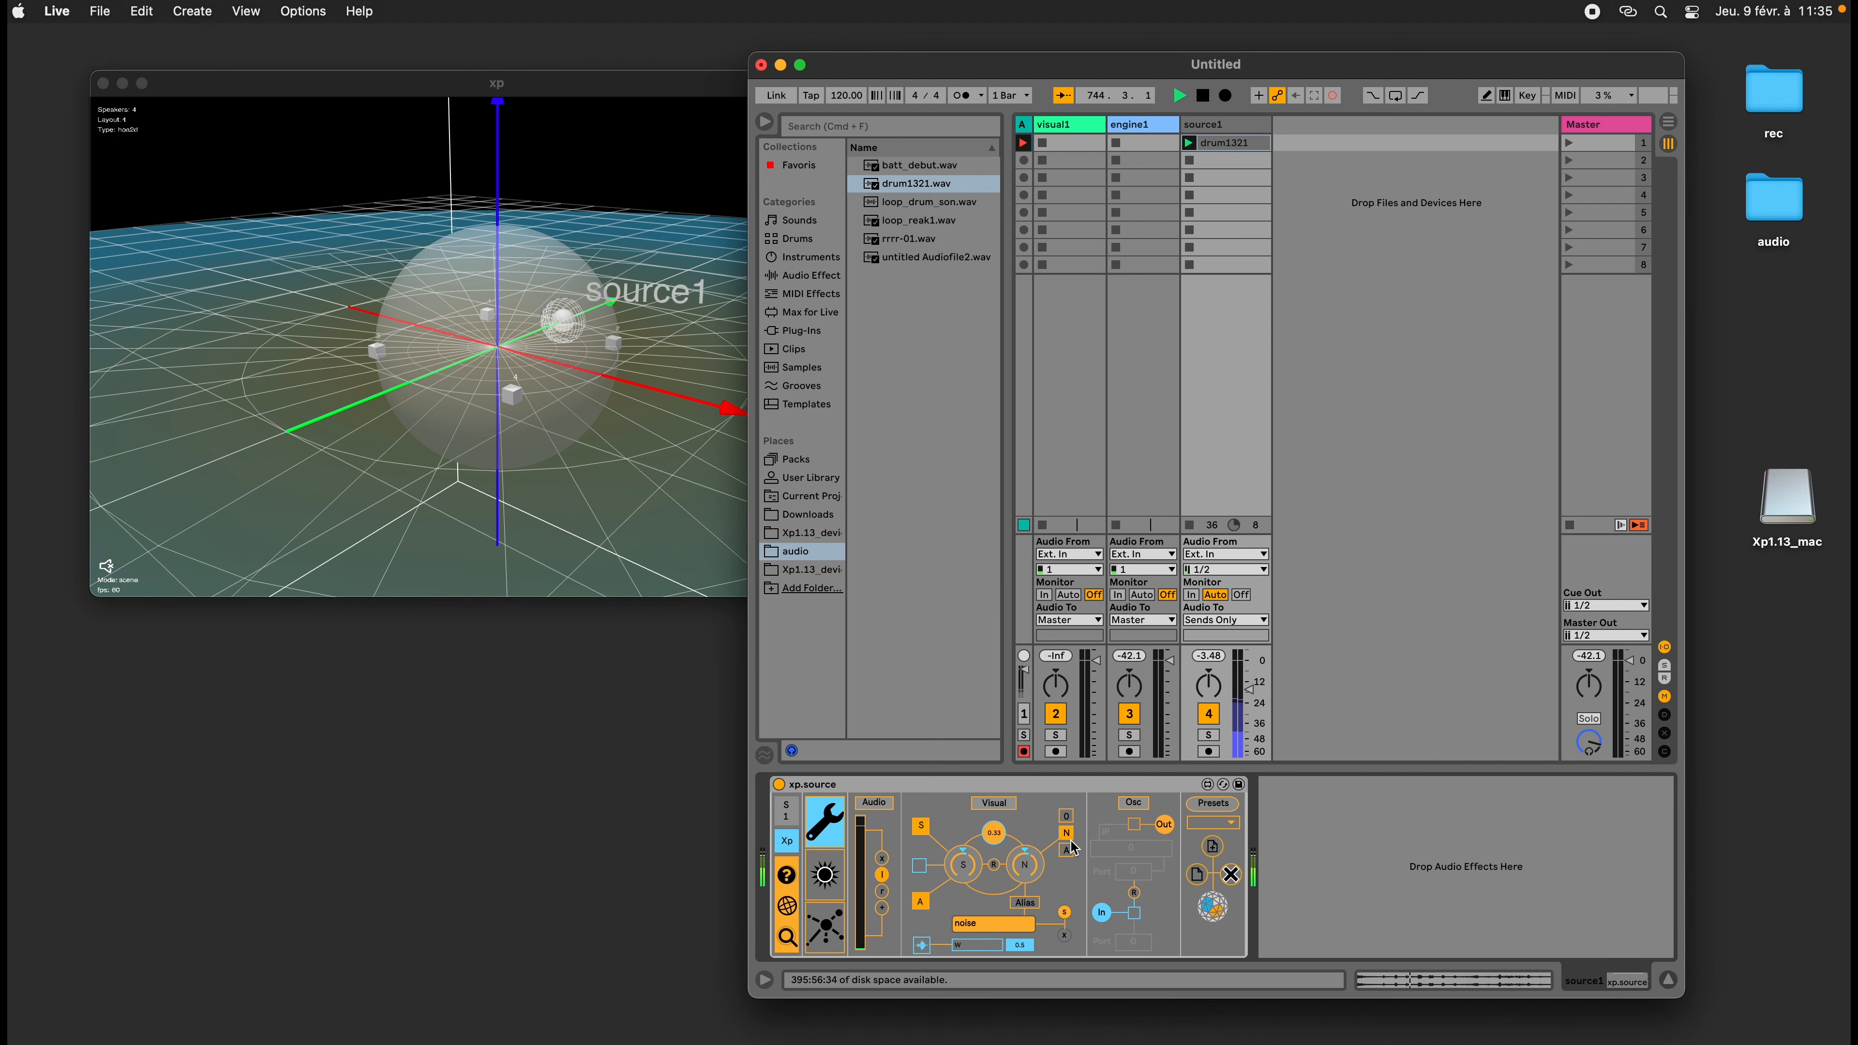
click(1067, 849)
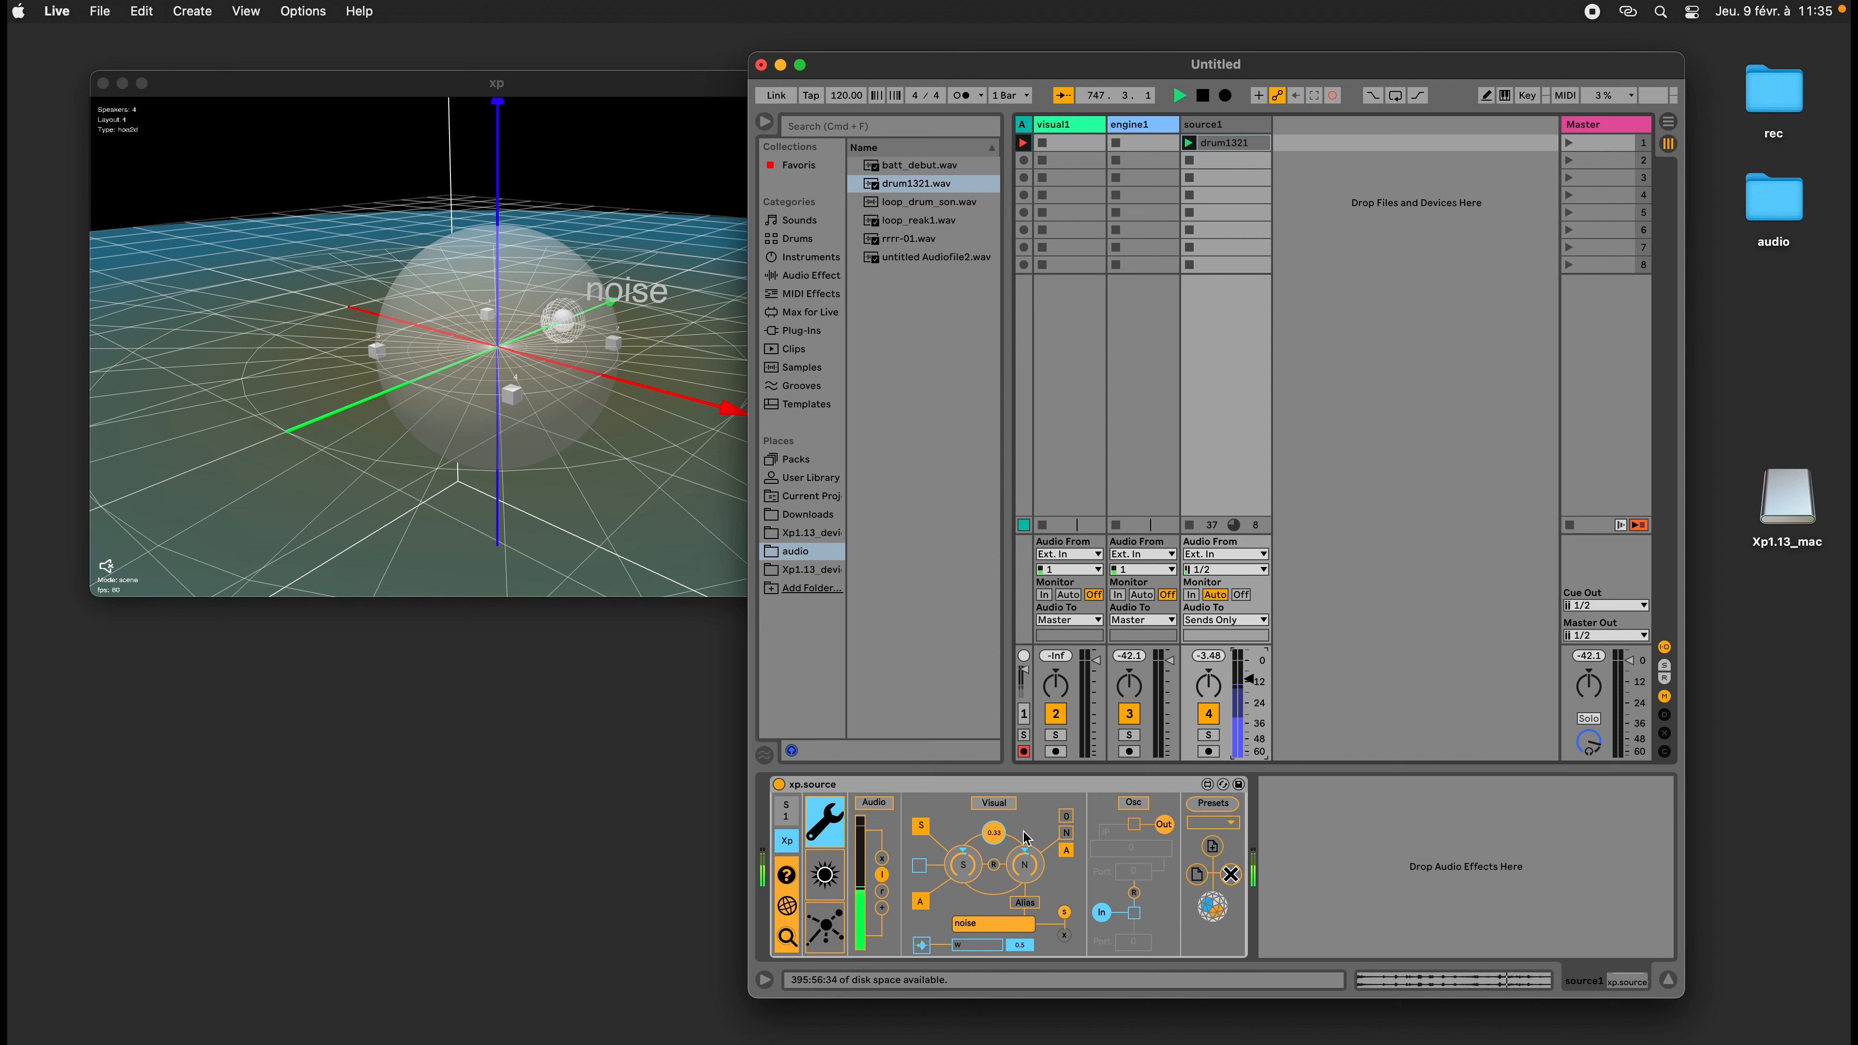
Turn on the source's orientation arrow with a longer length in xp.source, and inspect it around the source in the 3D scene
click(921, 946)
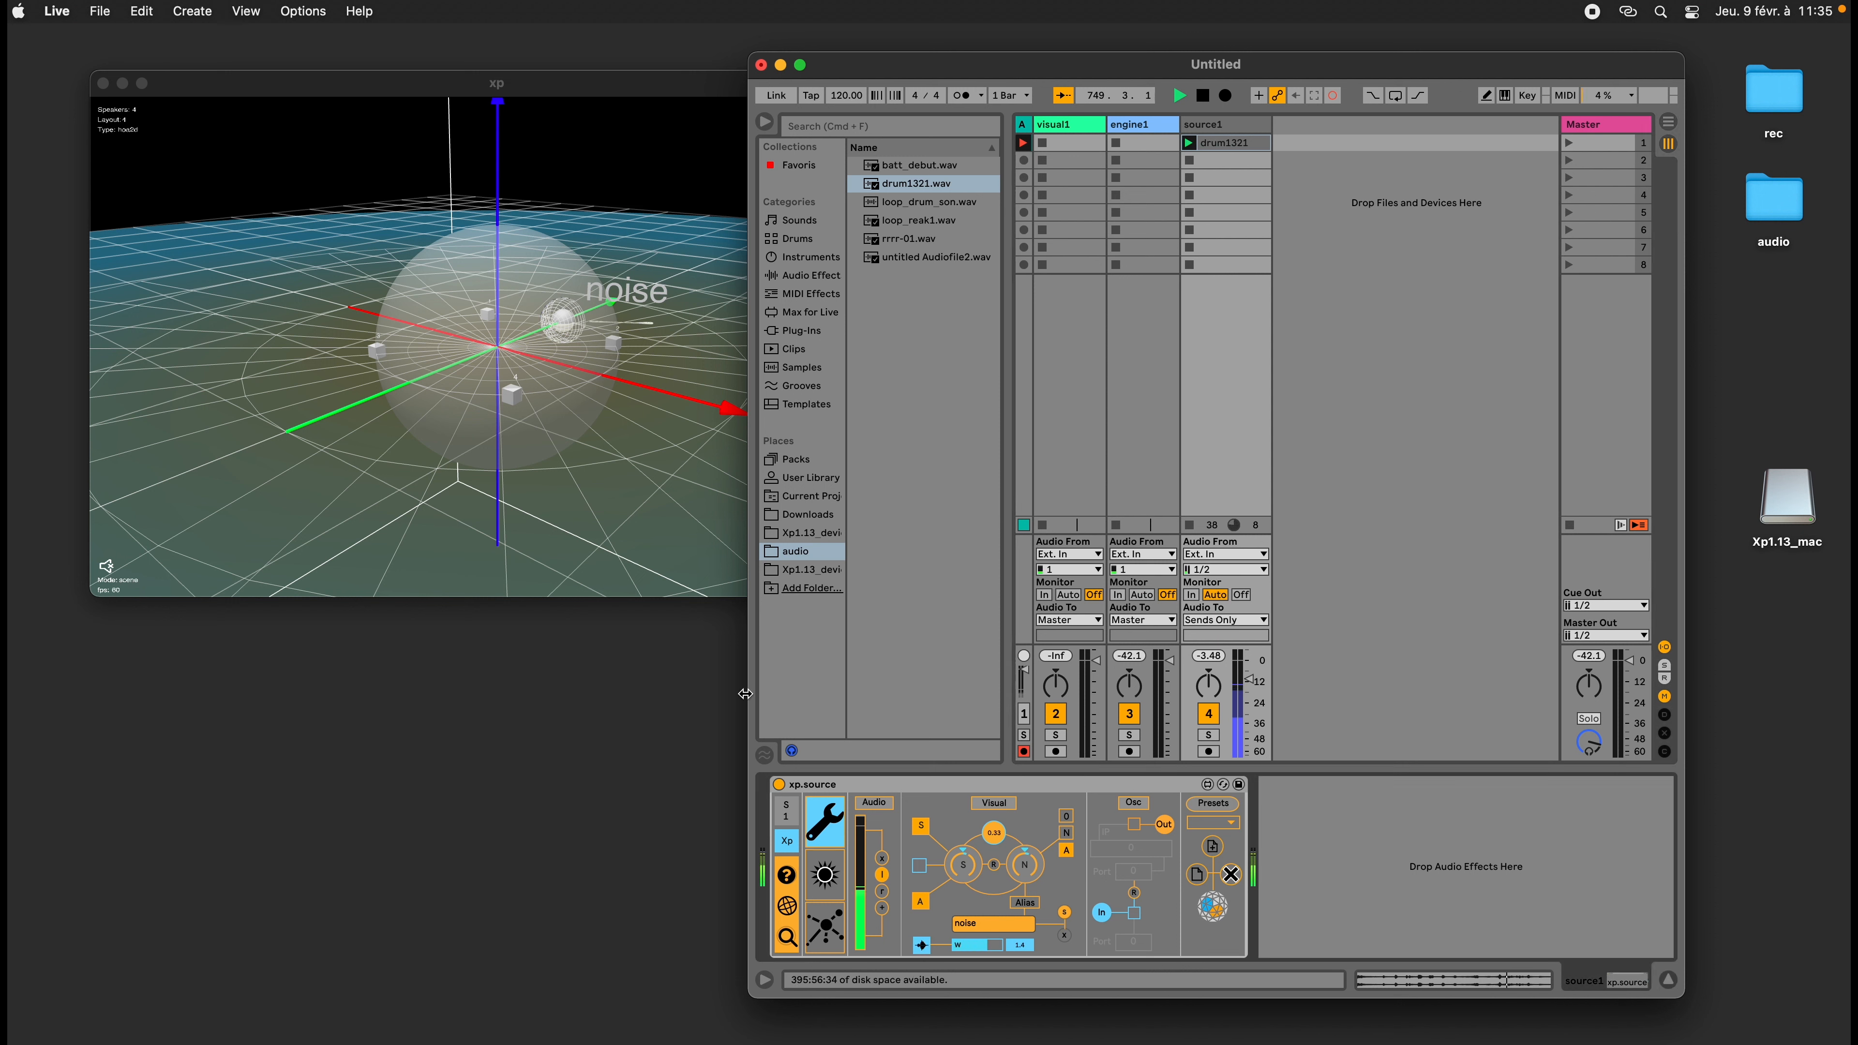
click(573, 353)
scroll(573, 351, up, 5)
scroll(573, 350, down, 3)
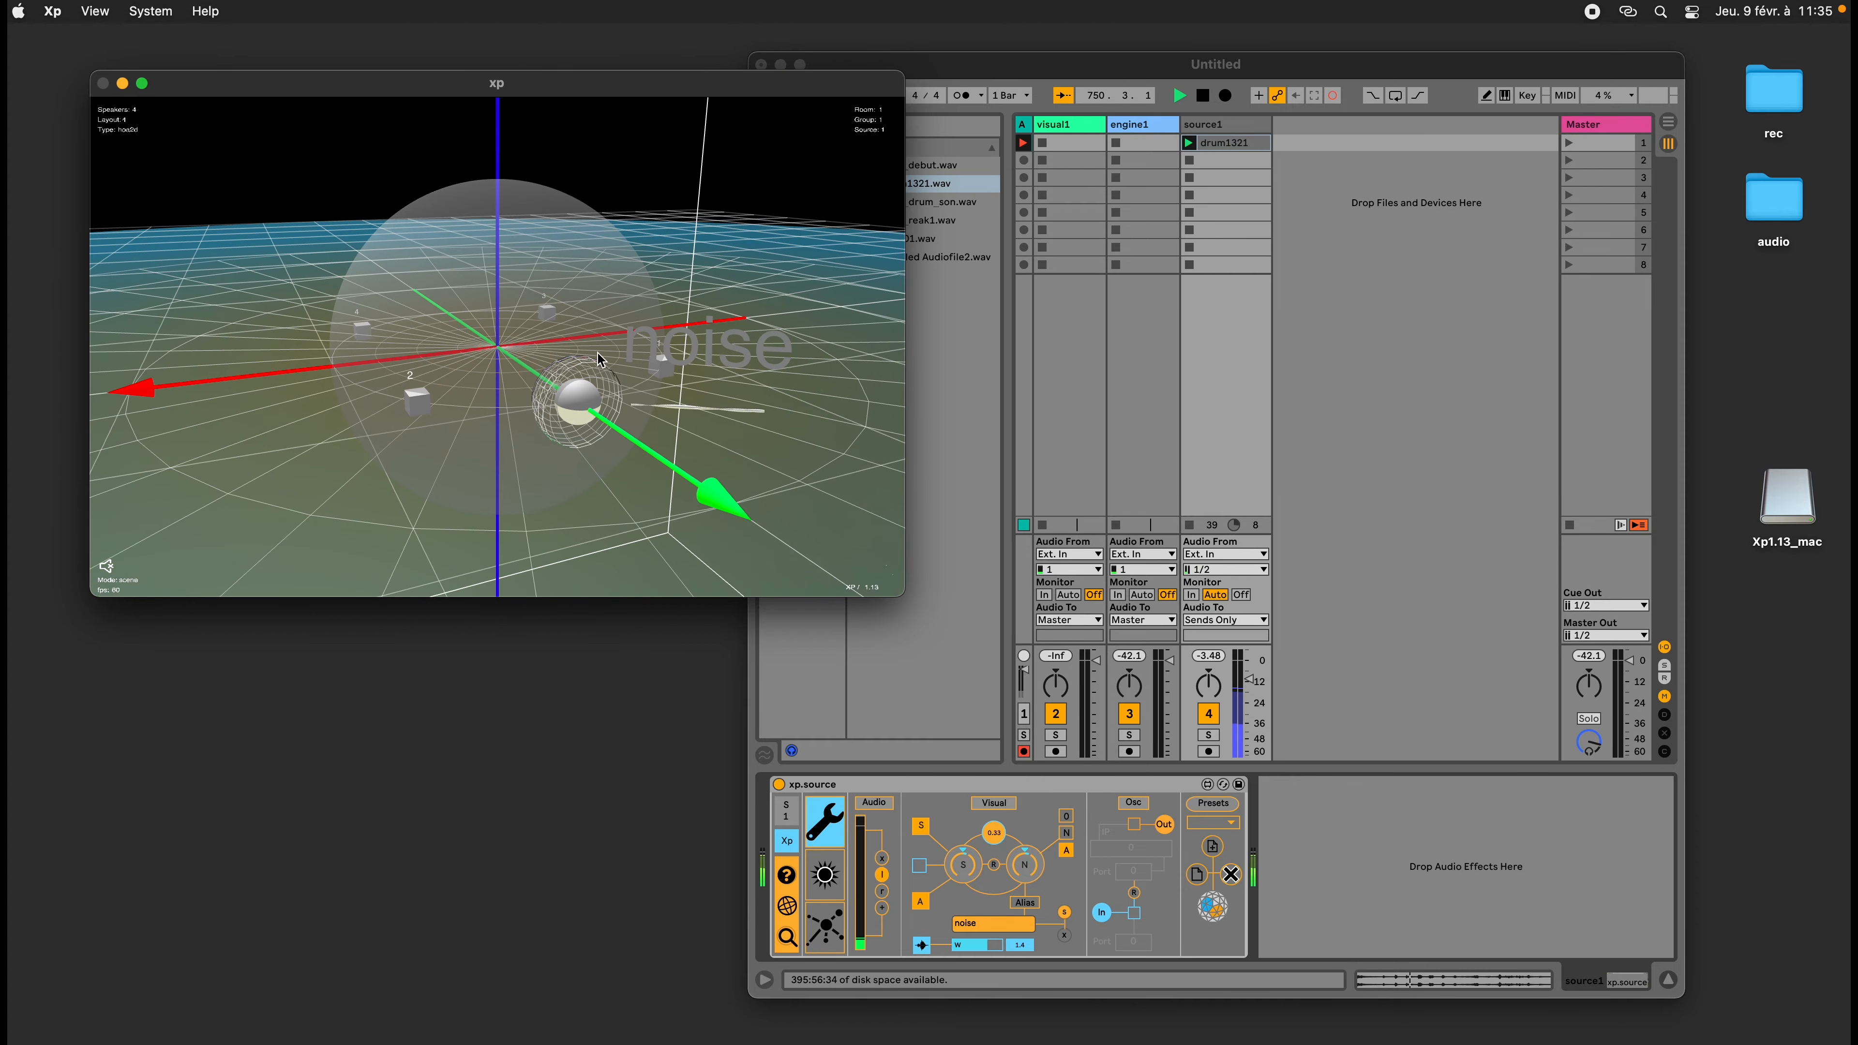
scroll(630, 386, down, 5)
drag(631, 387, 673, 445)
scroll(690, 448, down, 3)
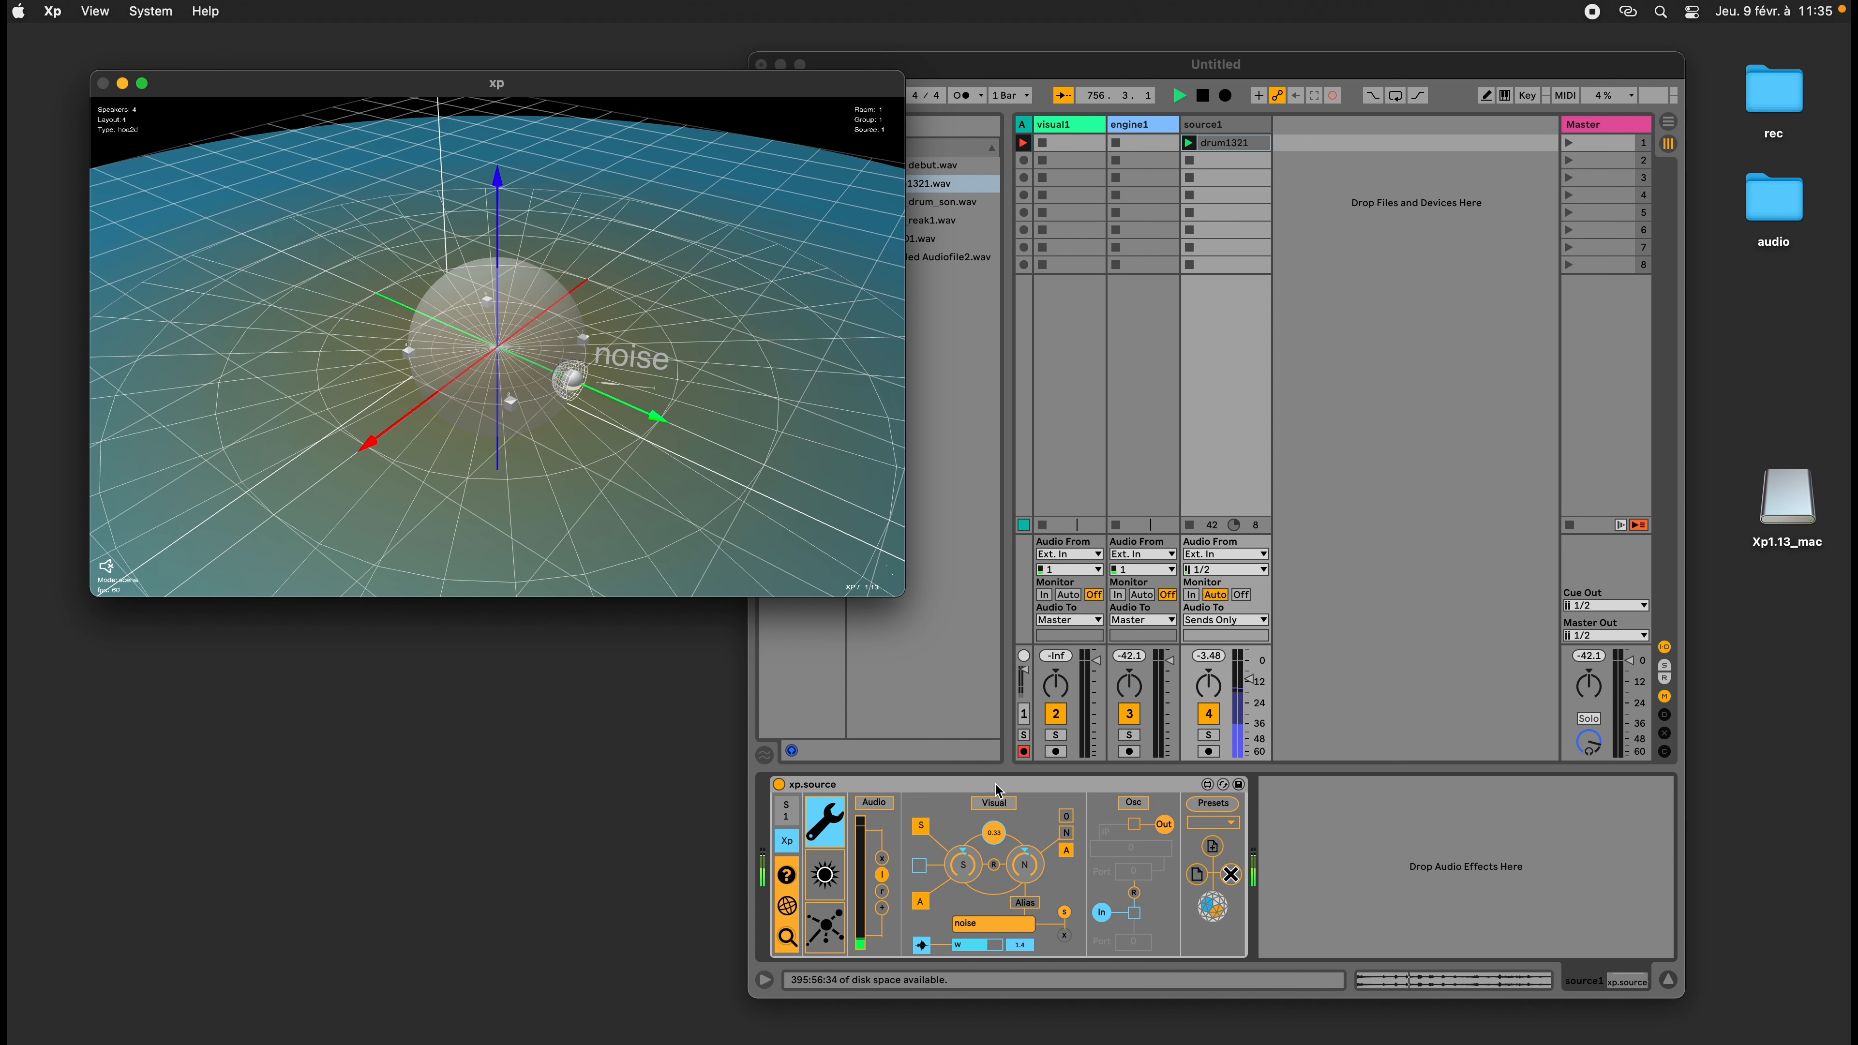
Change the source's colour to red after trying pink and light blue, and close the colour picker
click(920, 866)
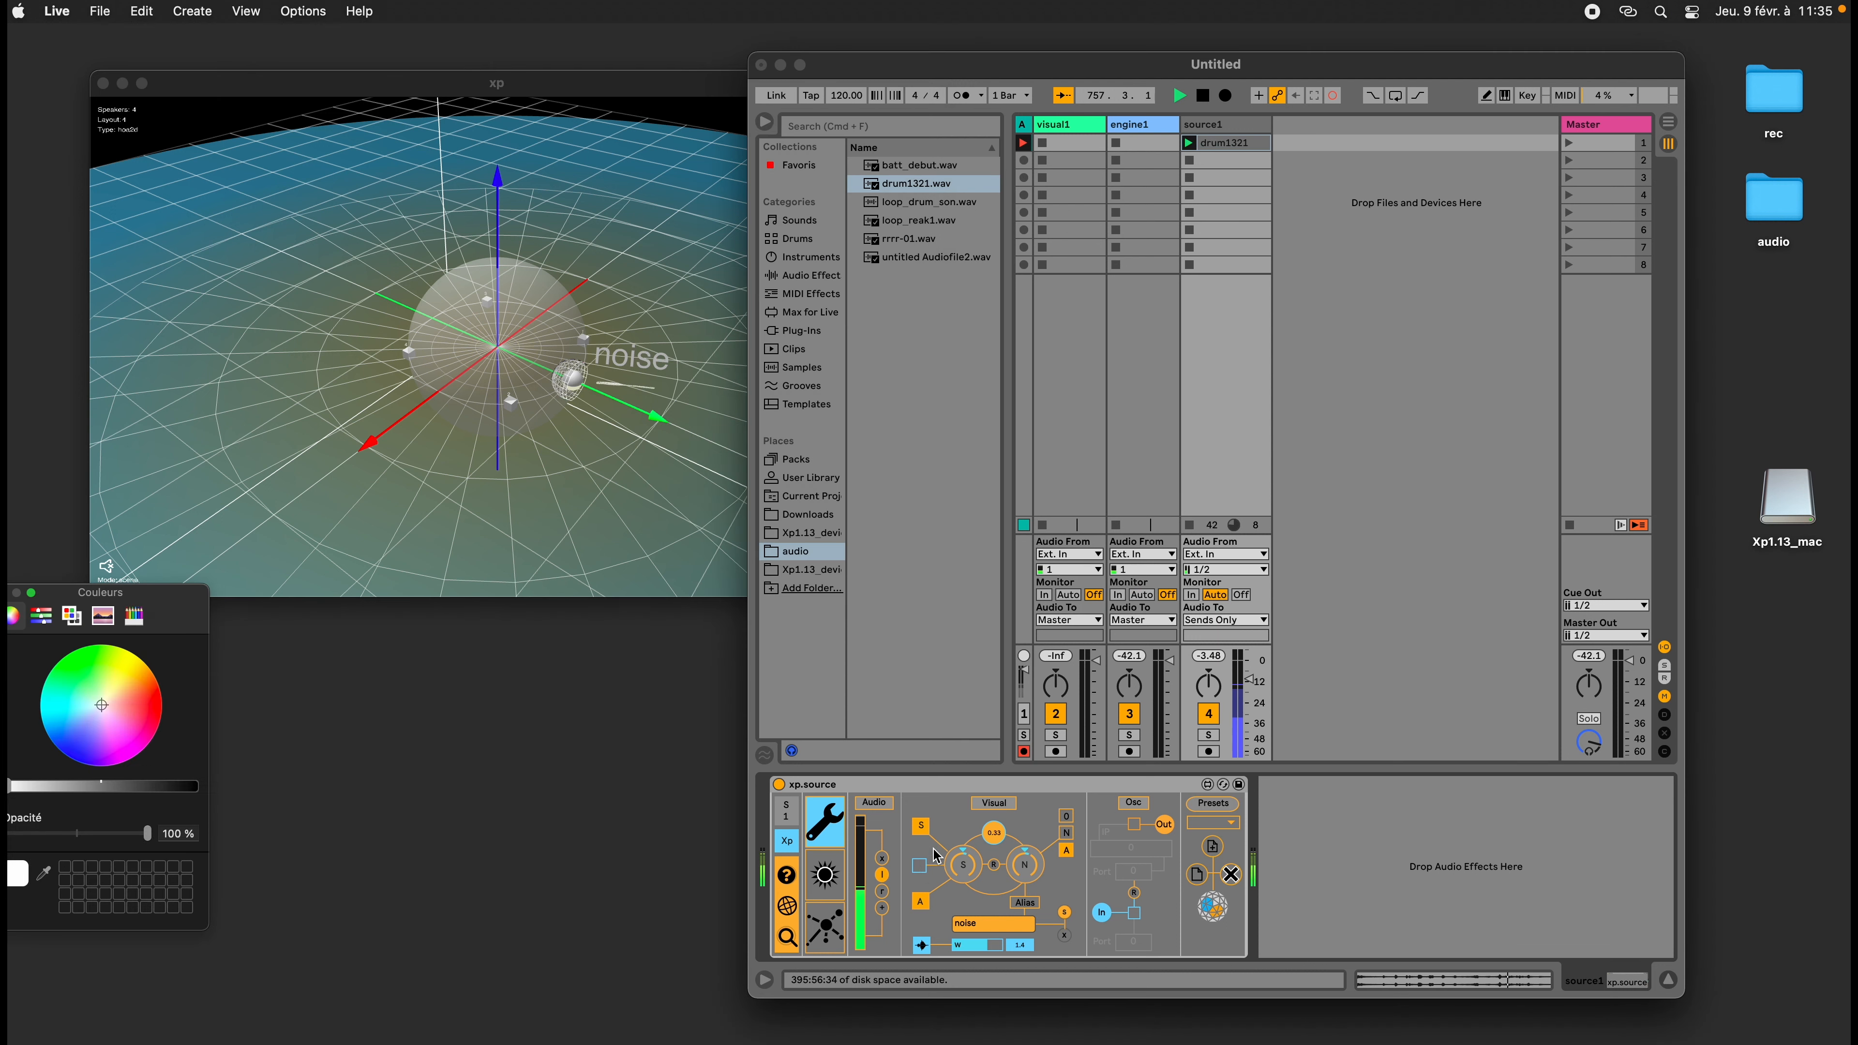
click(155, 707)
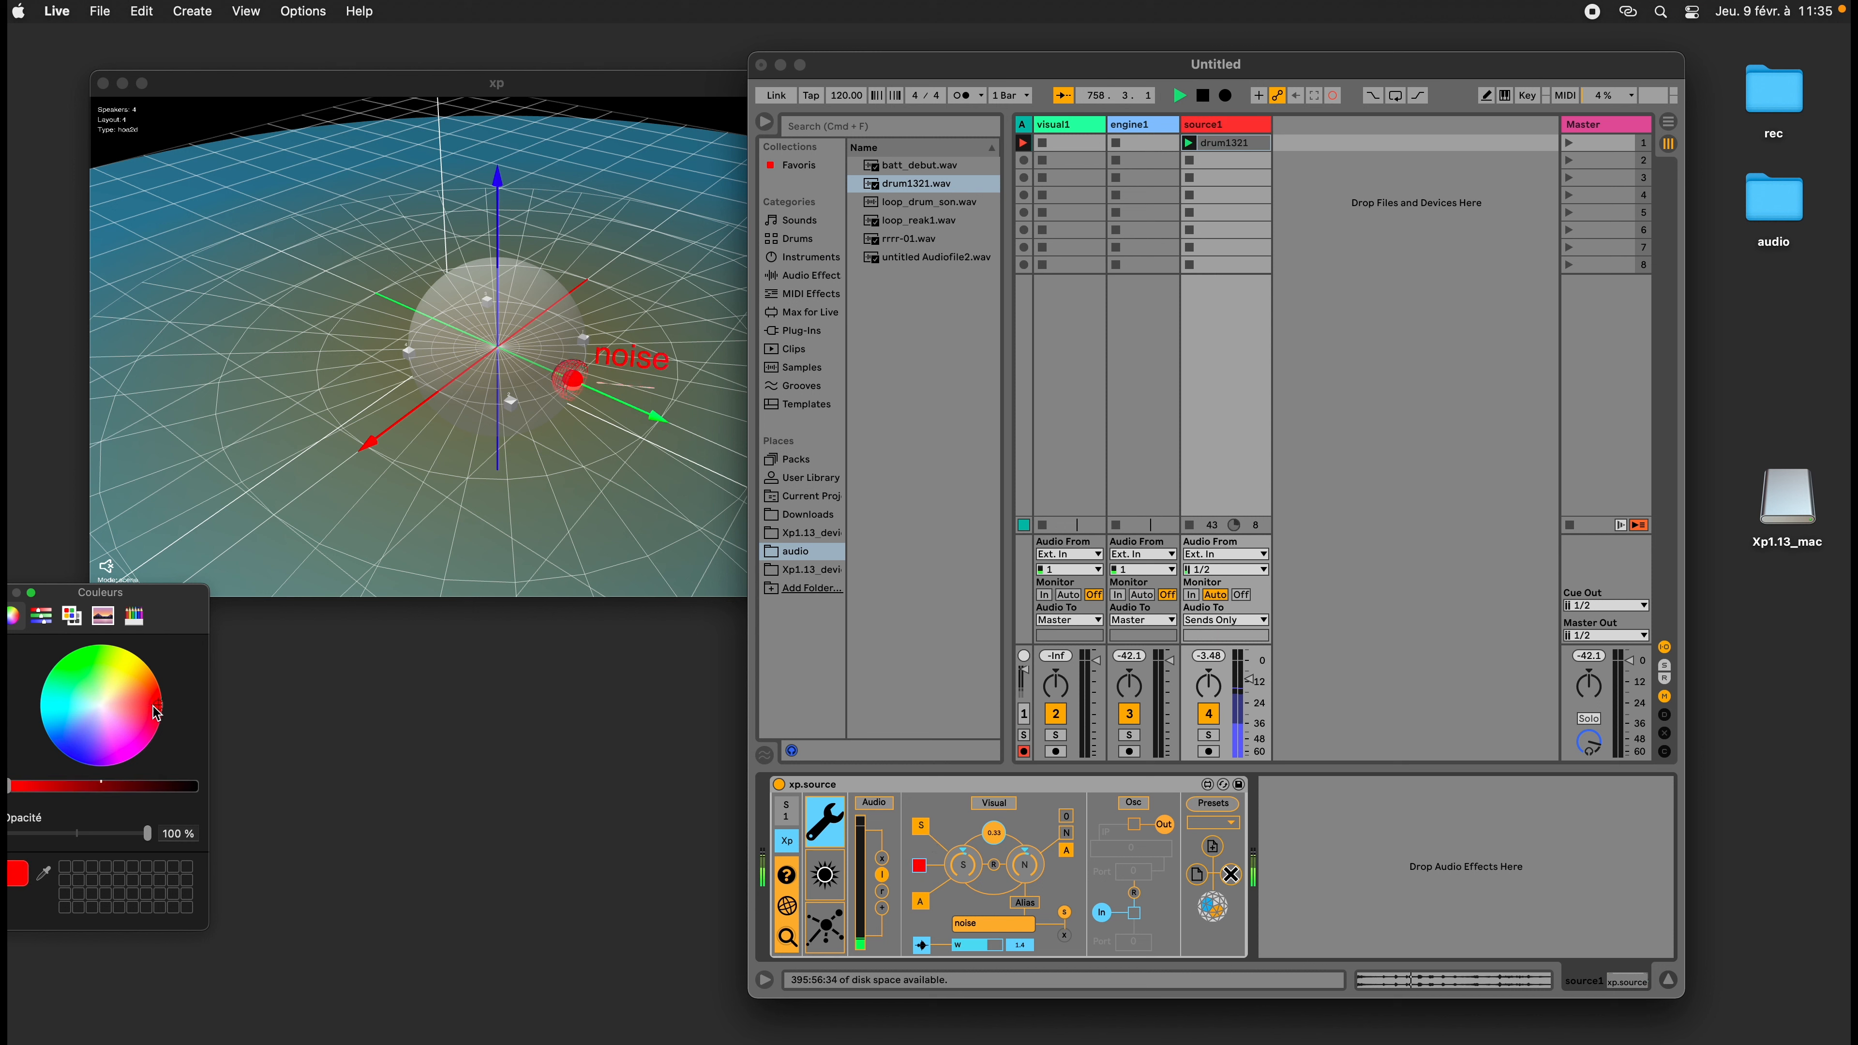
click(144, 692)
drag(181, 605, 703, 582)
mouse_move(678, 674)
mouse_down()
mouse_move(639, 688)
mouse_move(636, 651)
mouse_move(589, 640)
mouse_move(578, 662)
mouse_move(667, 714)
mouse_move(681, 686)
mouse_up()
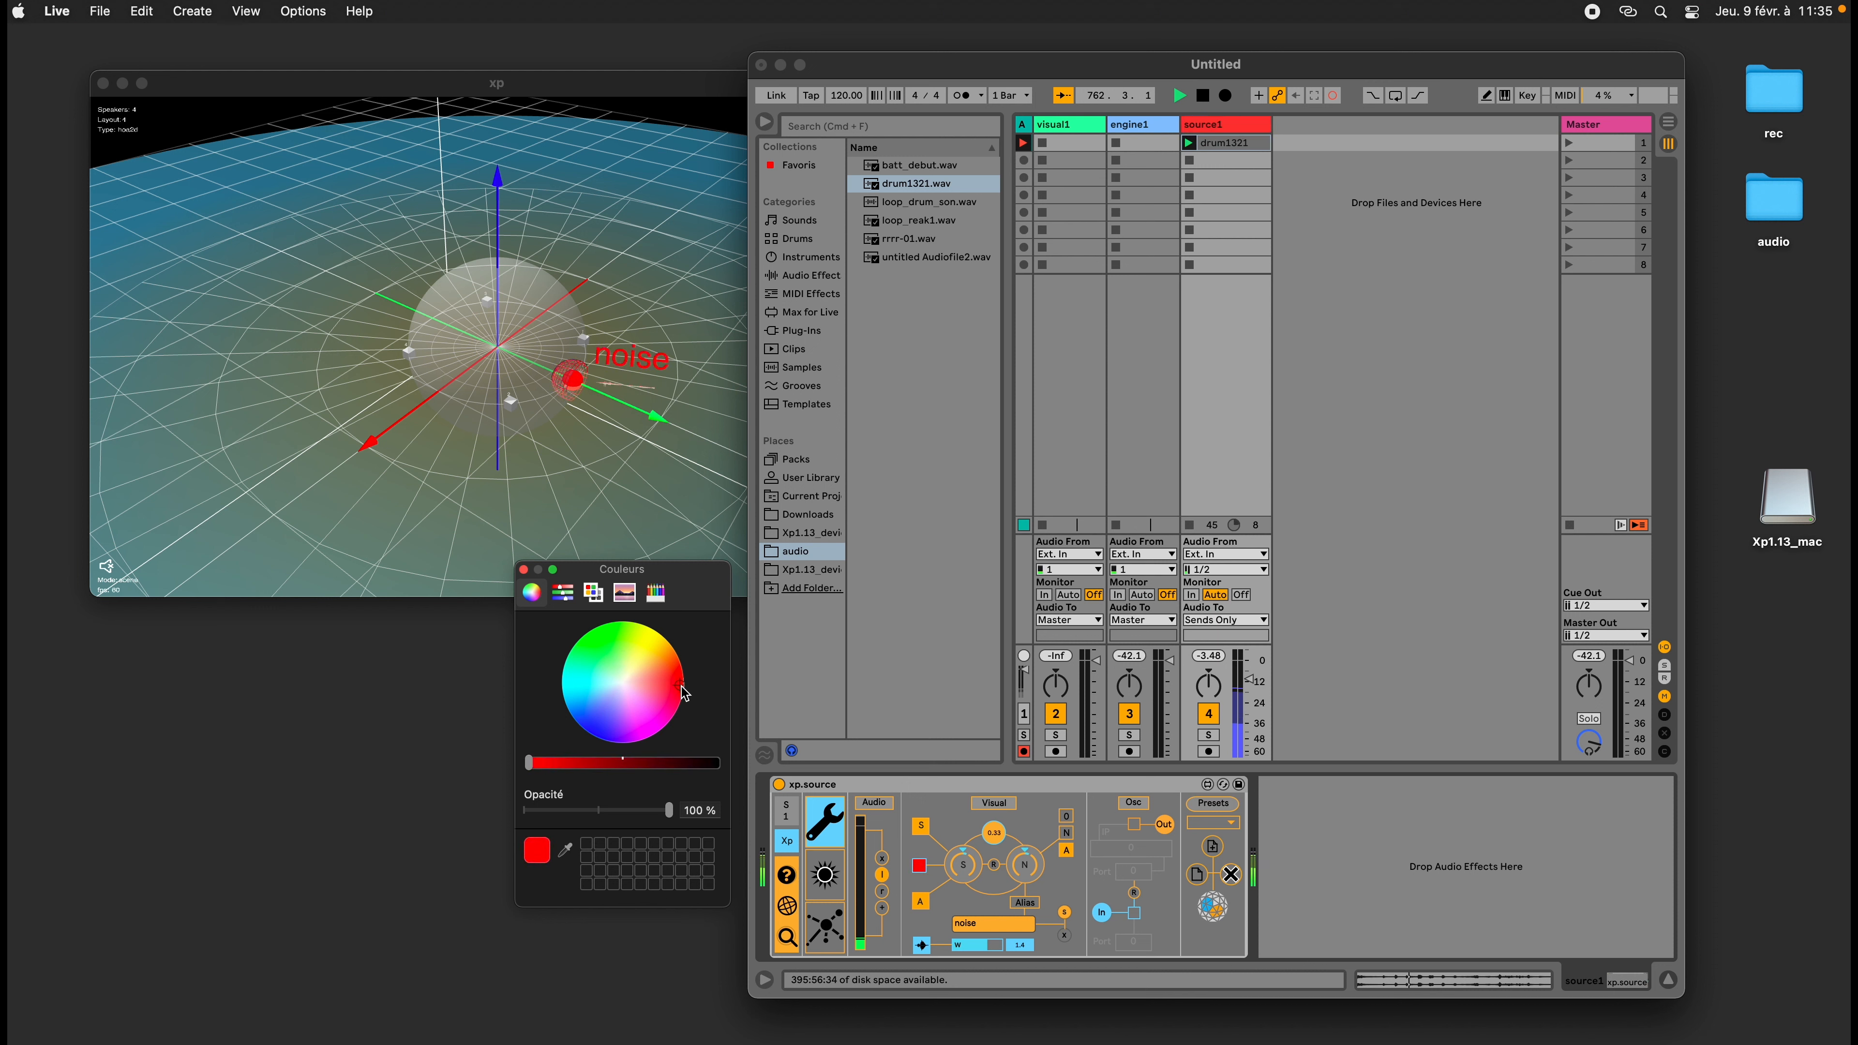
click(653, 701)
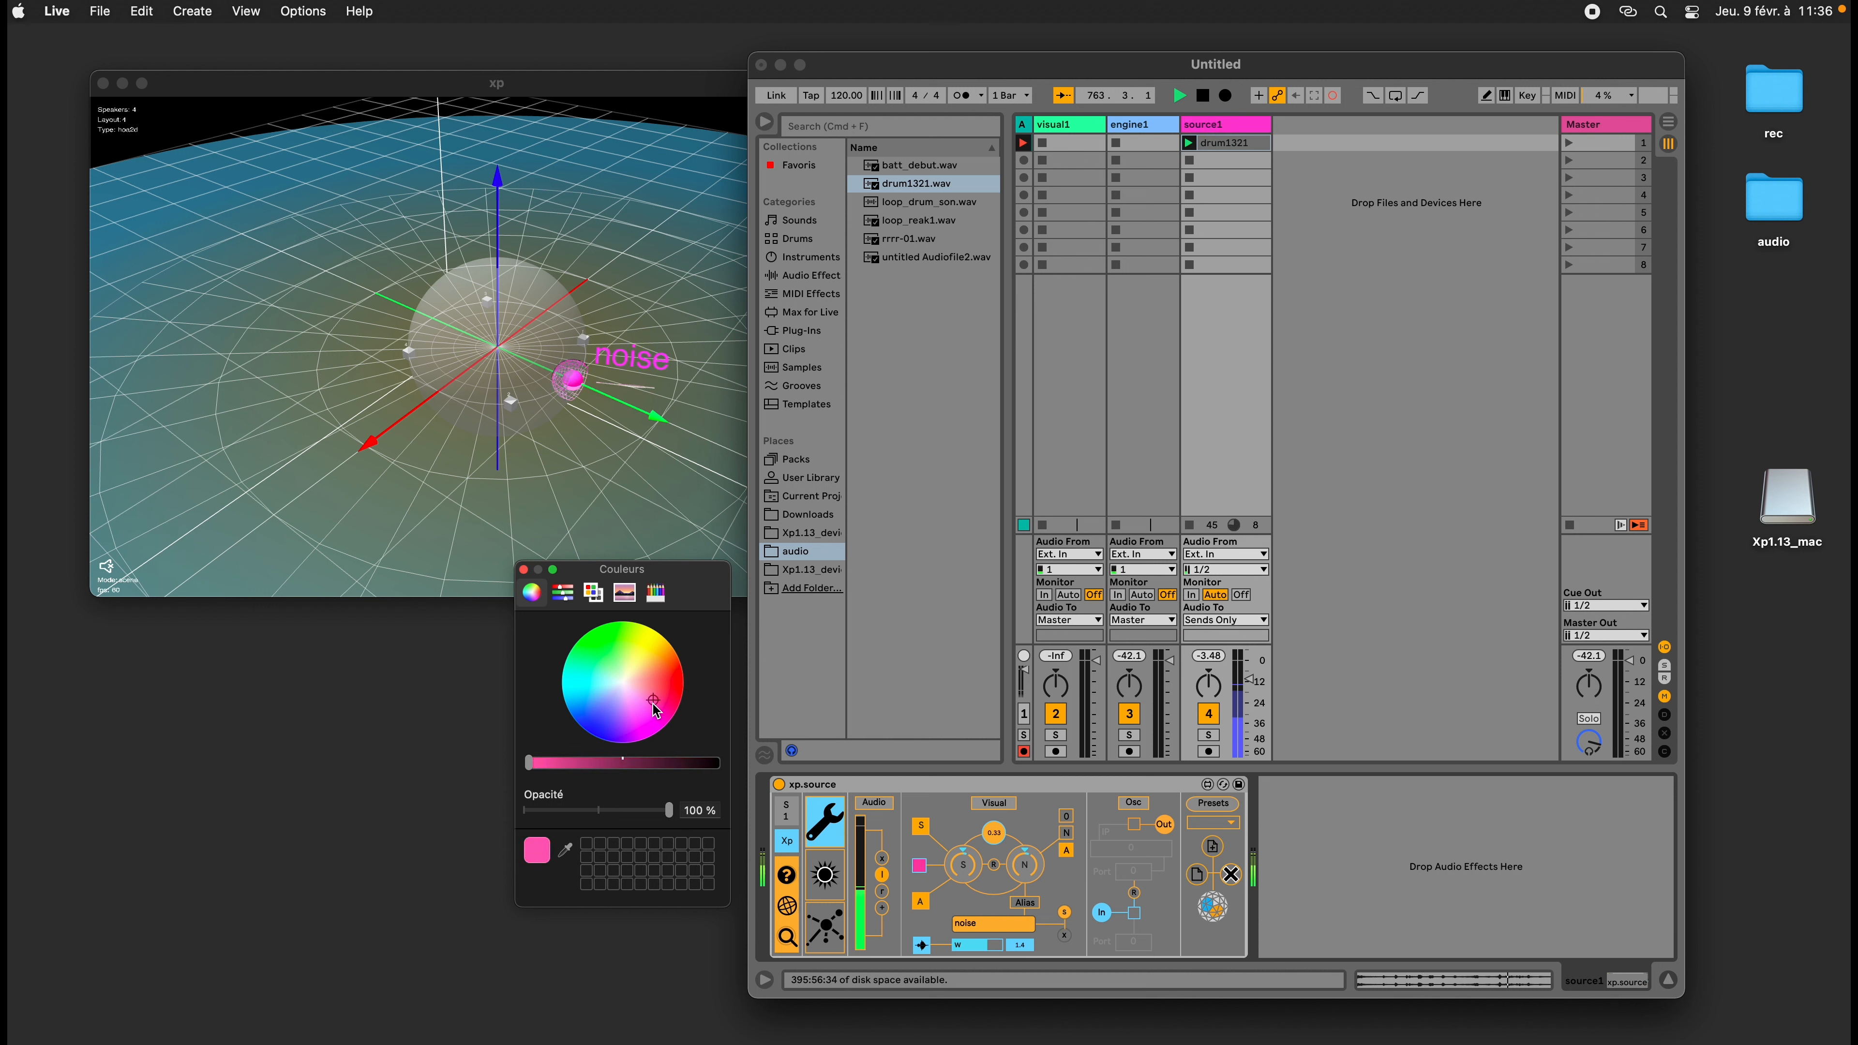
click(612, 694)
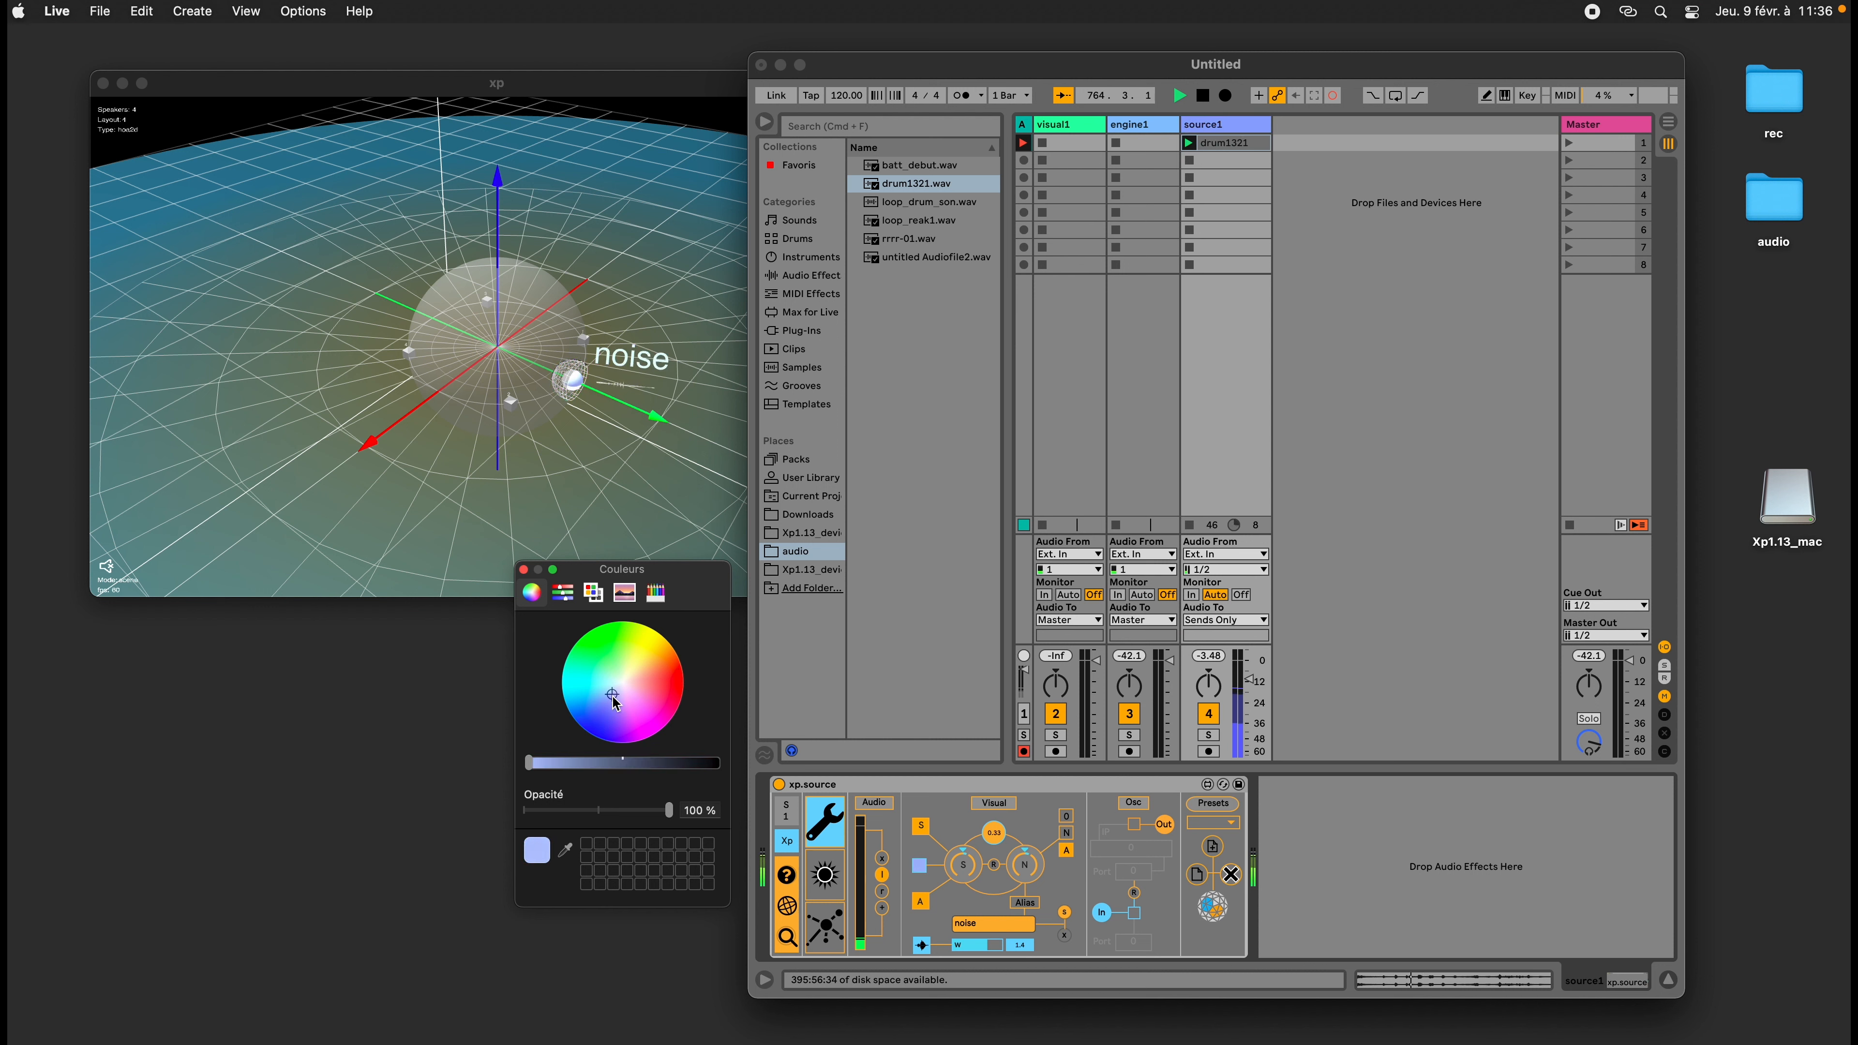
click(673, 683)
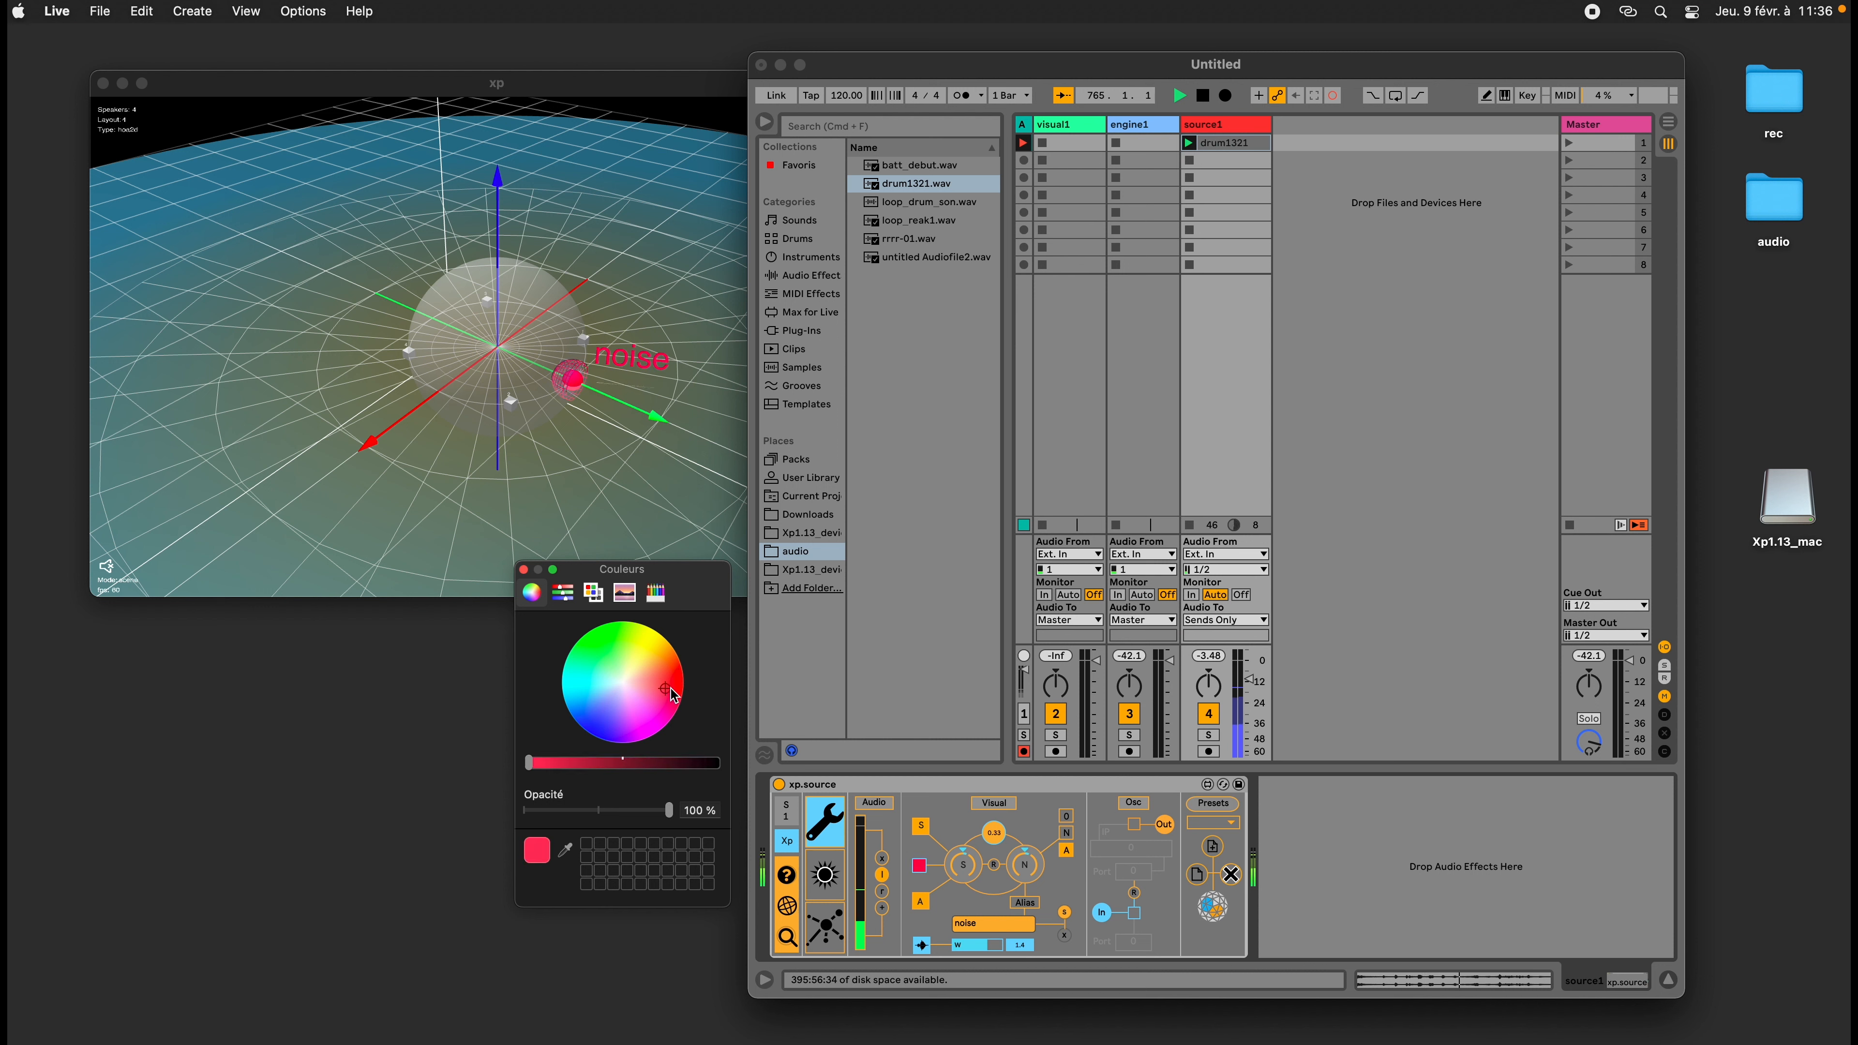
click(524, 570)
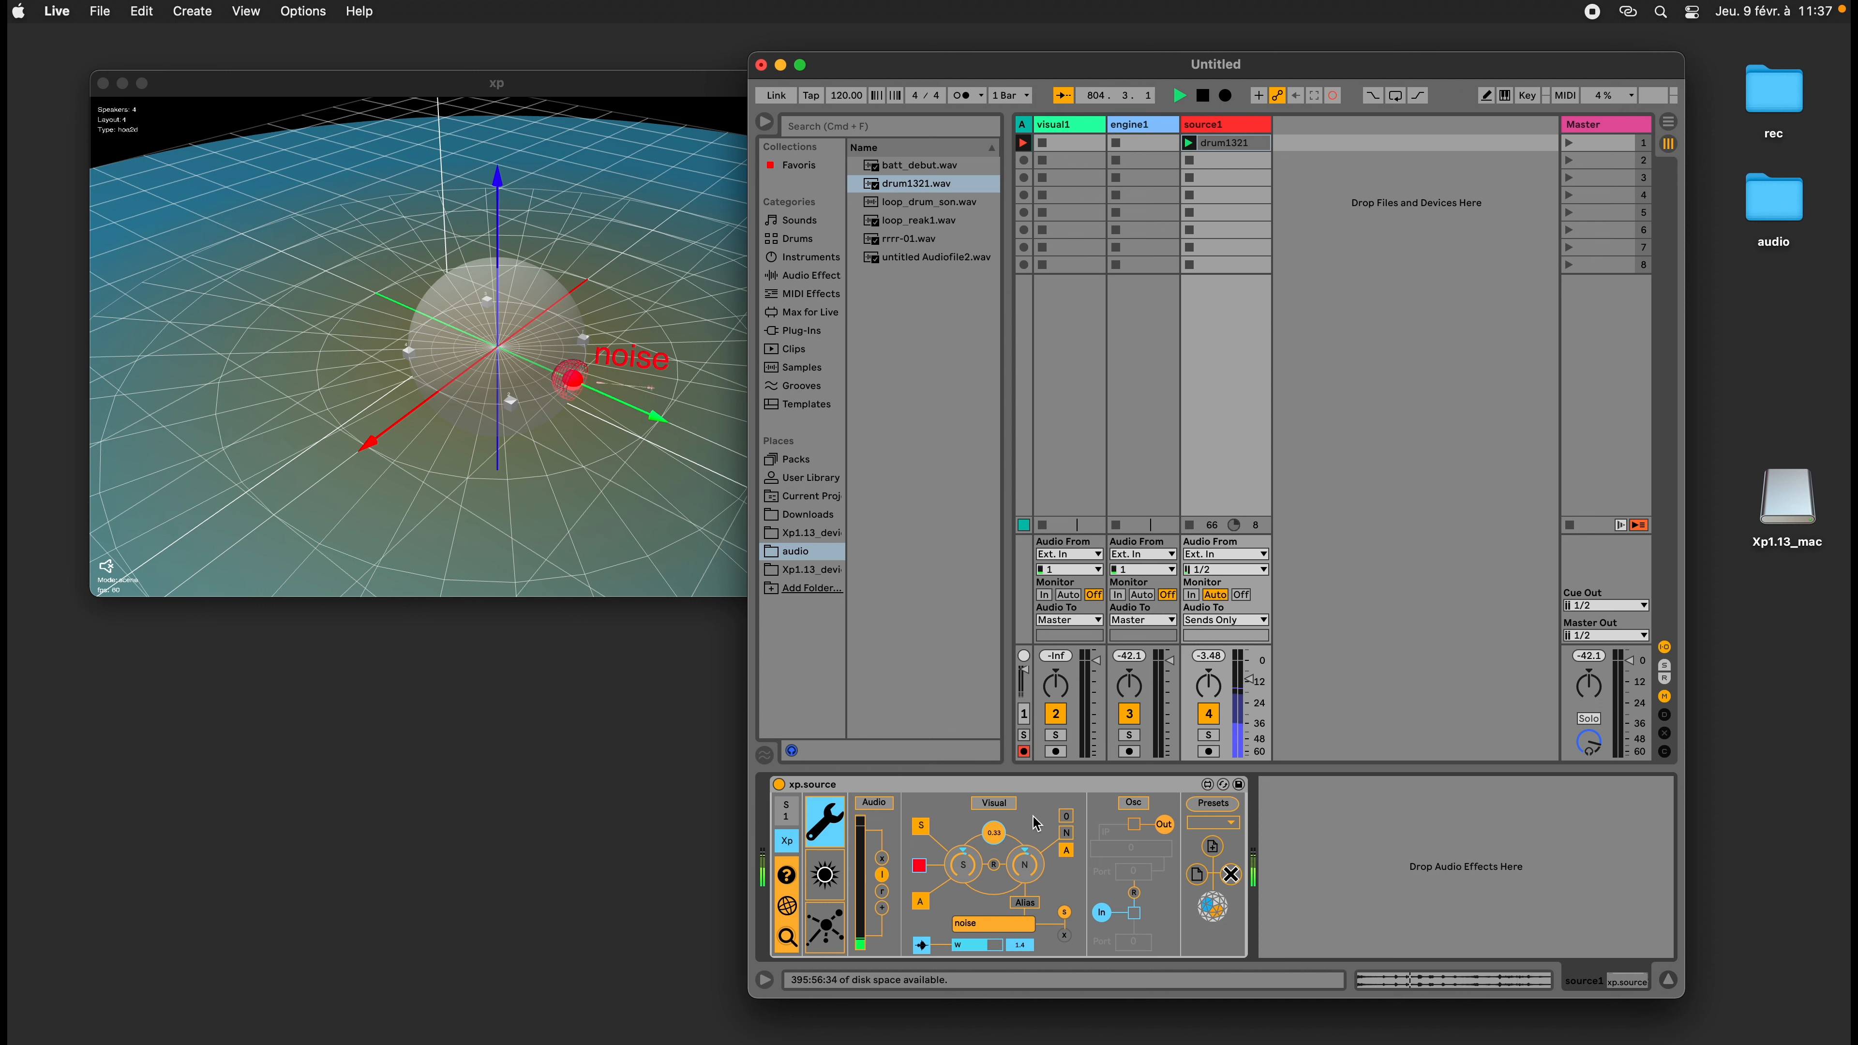
Show xp.source's parameter page, and widen and reposition the Live window so the device's sections fit on screen
click(824, 882)
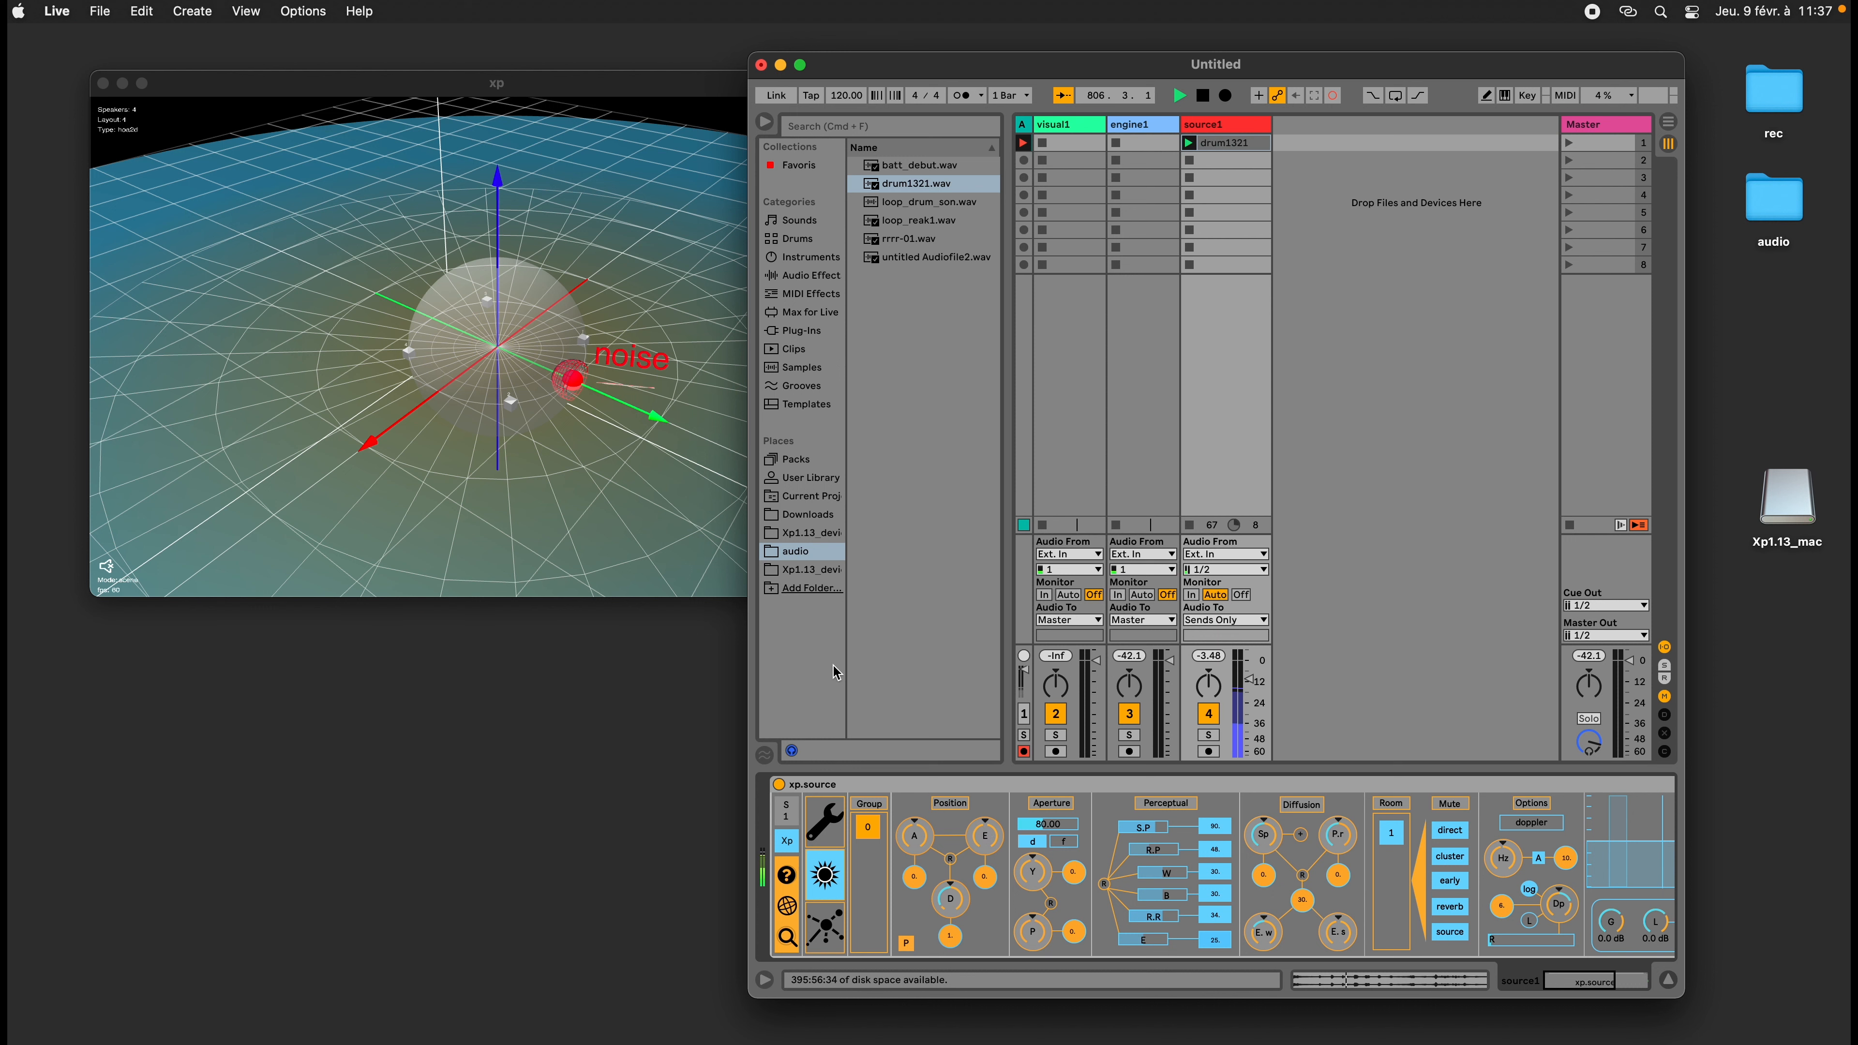
drag(1072, 66, 904, 89)
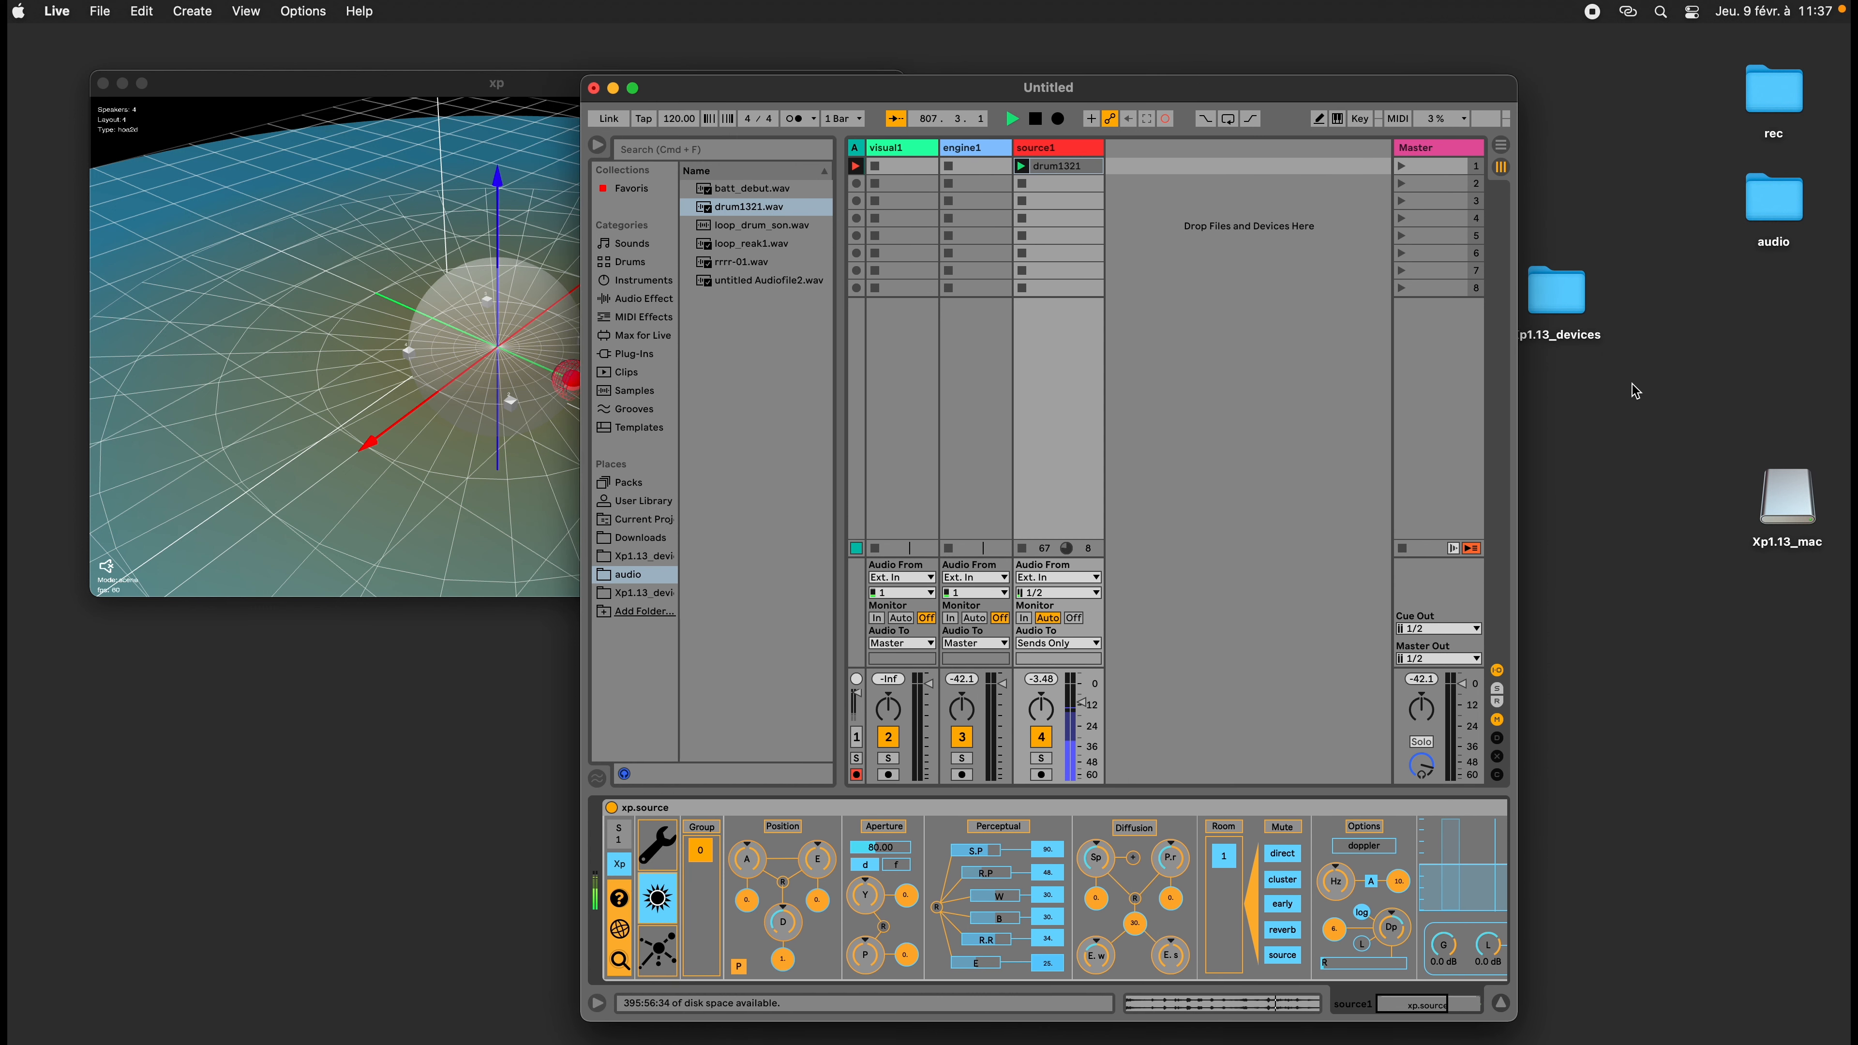
drag(1517, 395, 1797, 401)
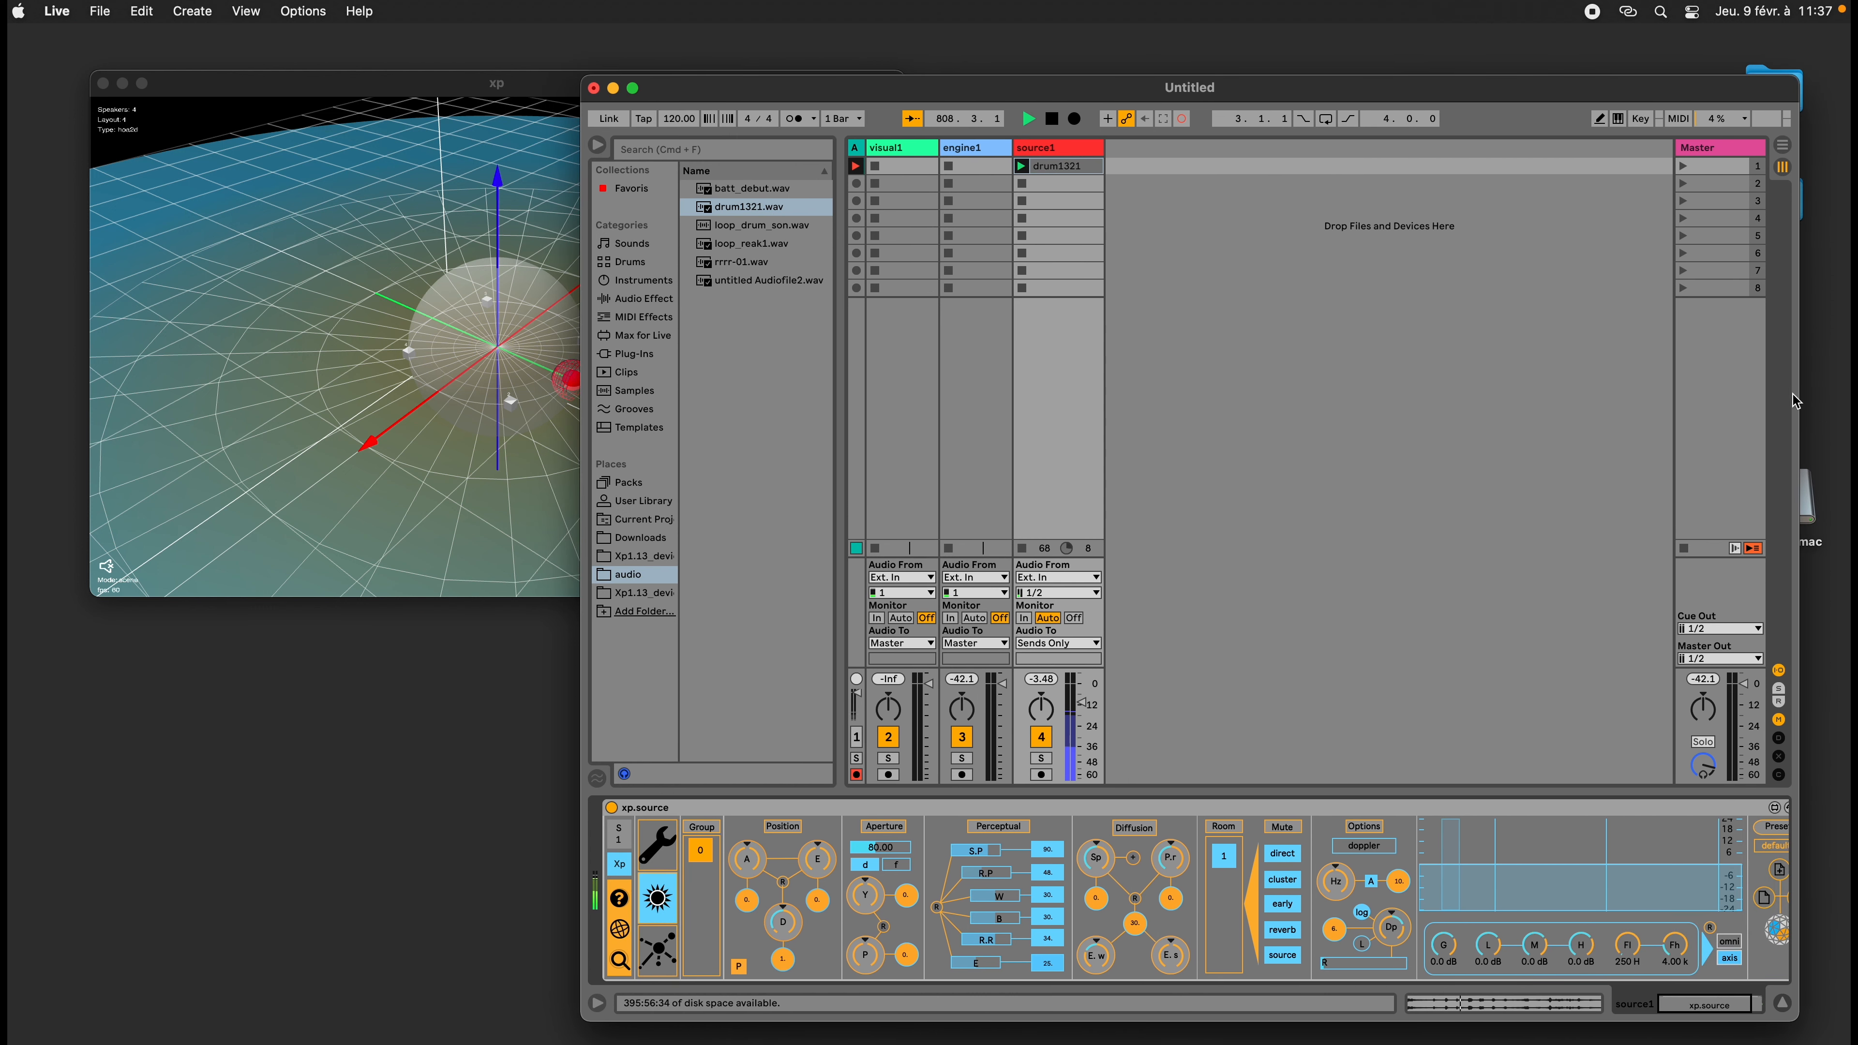
drag(964, 98, 1059, 93)
click(563, 319)
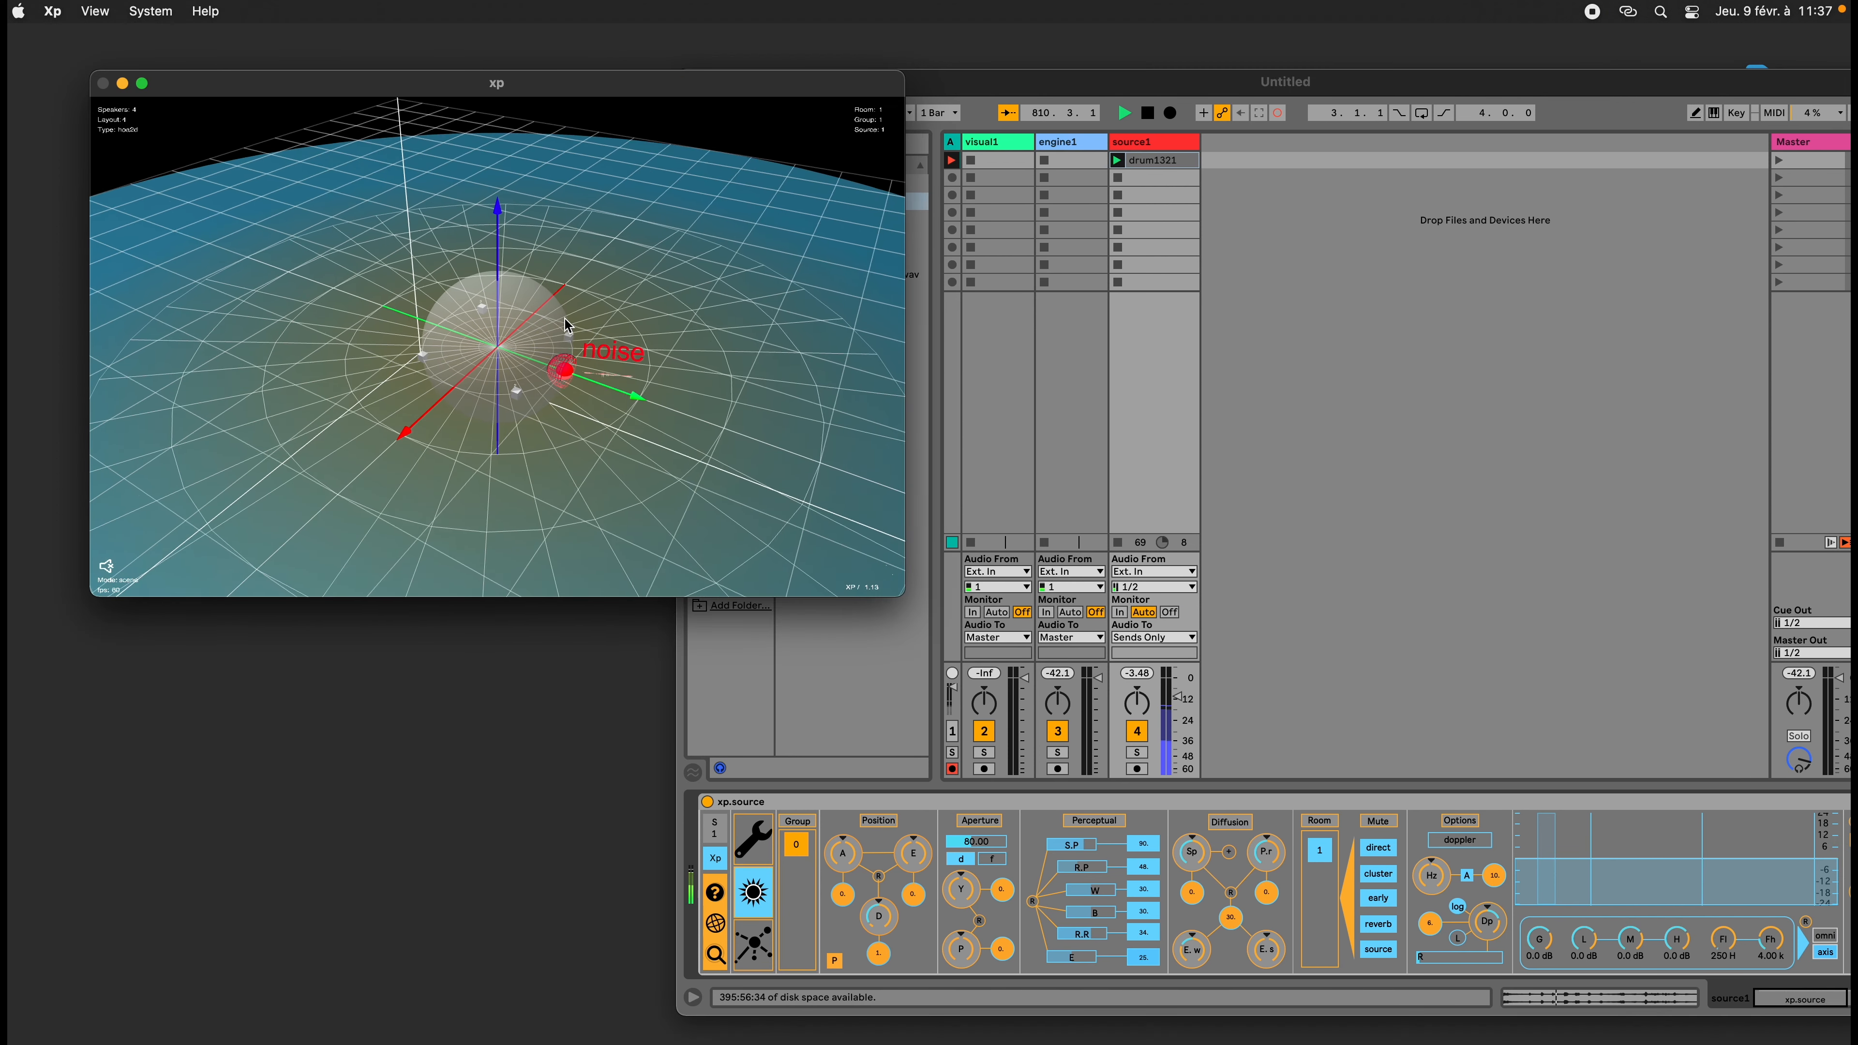
click(1281, 518)
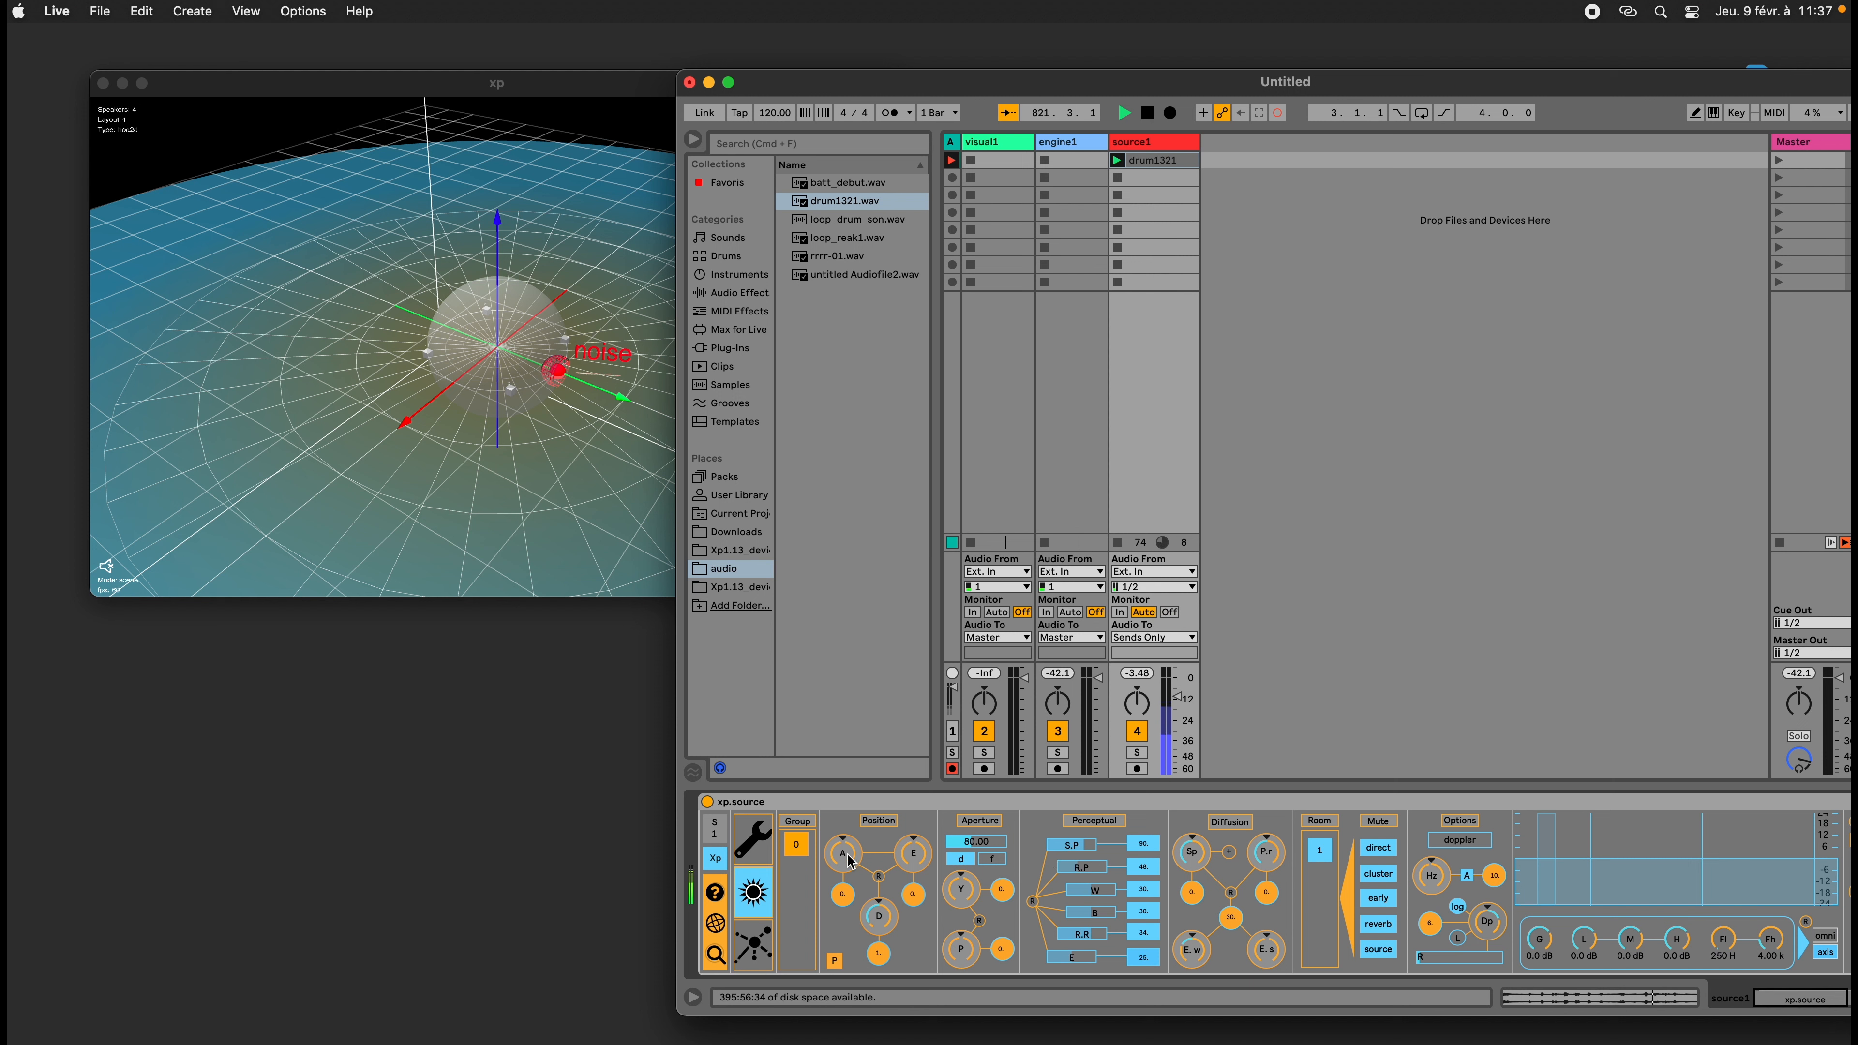
Try different azimuth, elevation and distance settings for the source, and reset its position
drag(850, 862, 913, 826)
drag(886, 937, 885, 907)
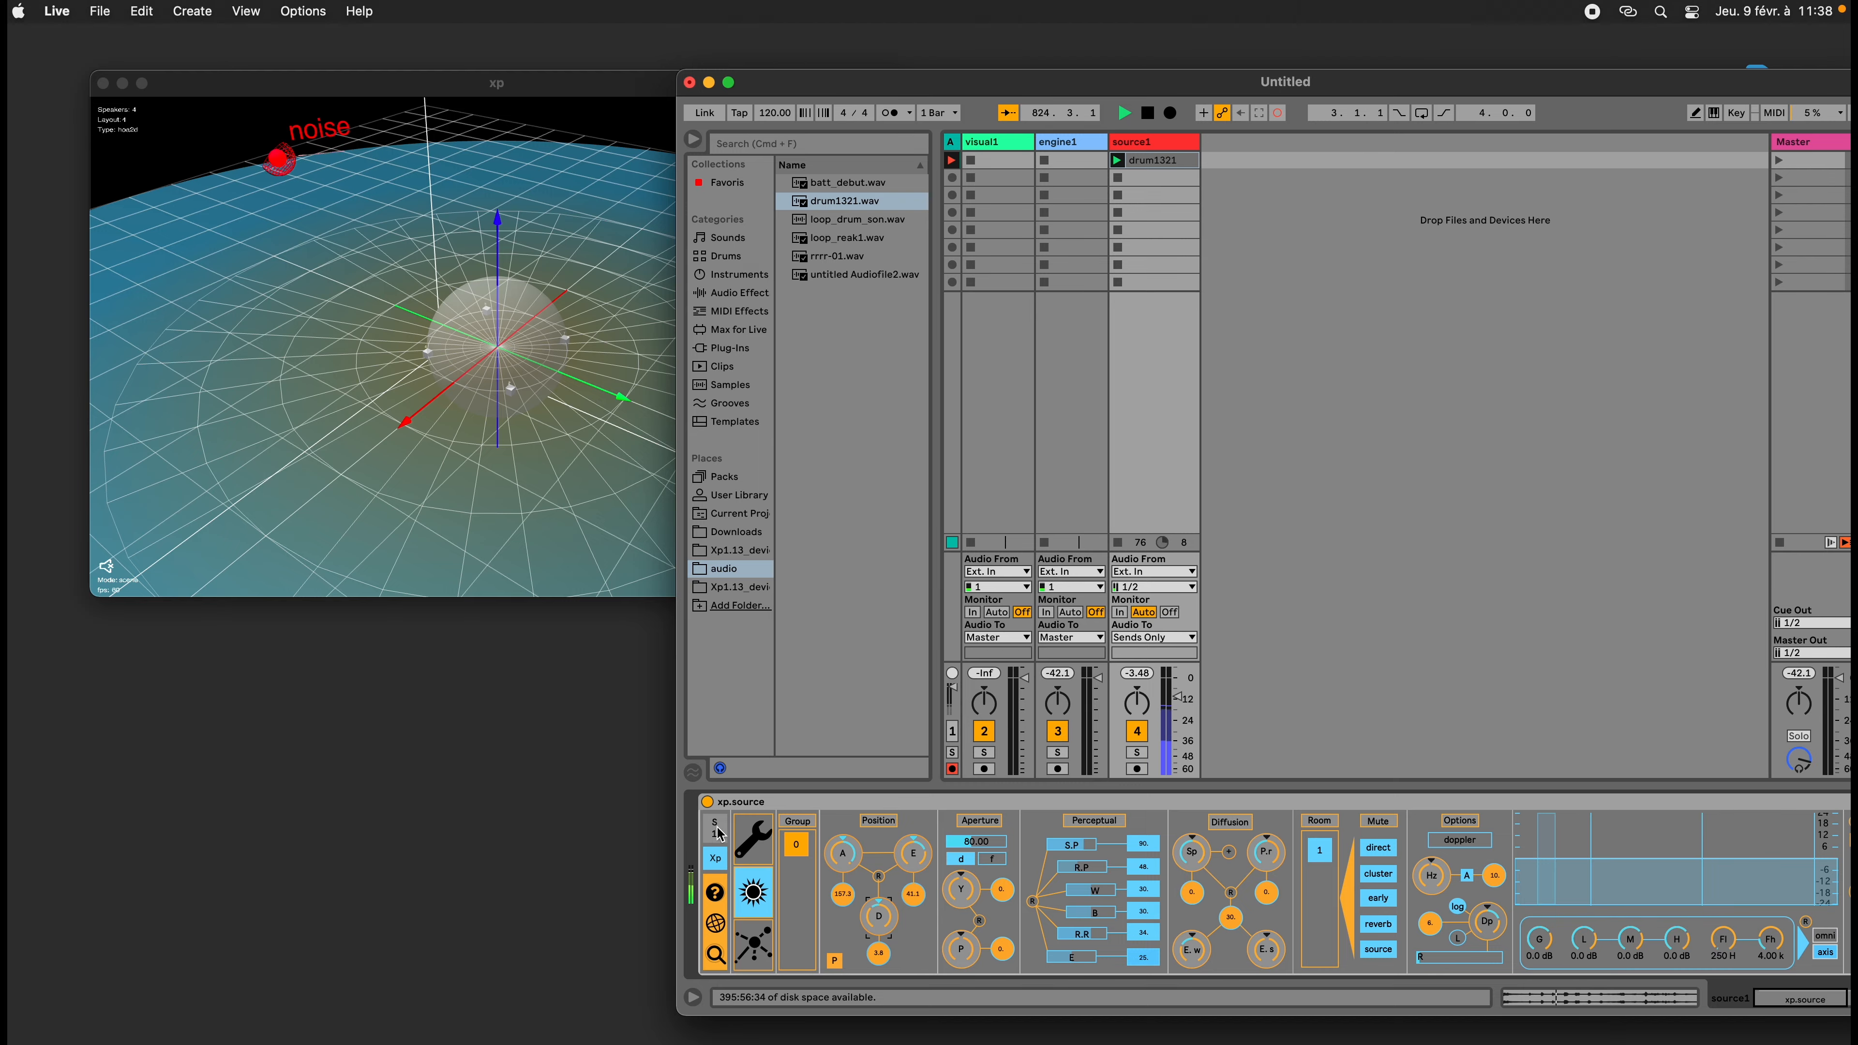
drag(576, 529, 630, 540)
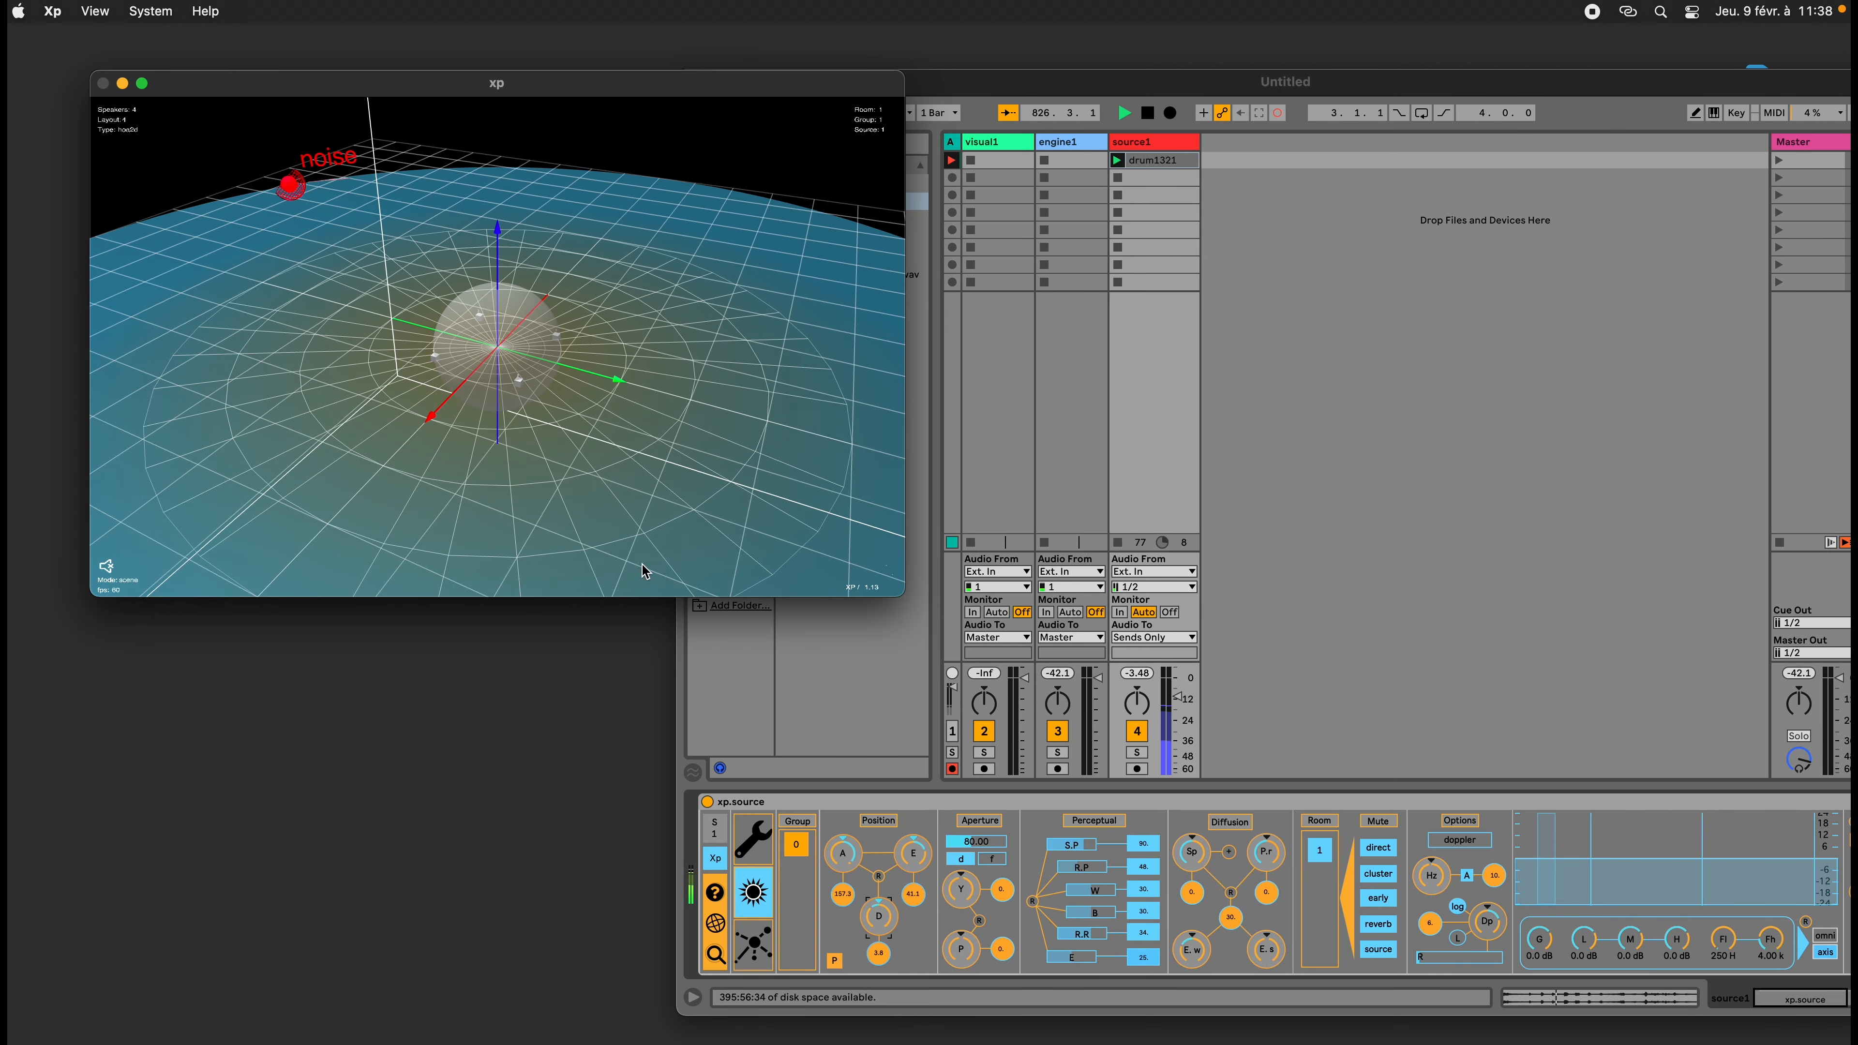
drag(851, 860, 851, 827)
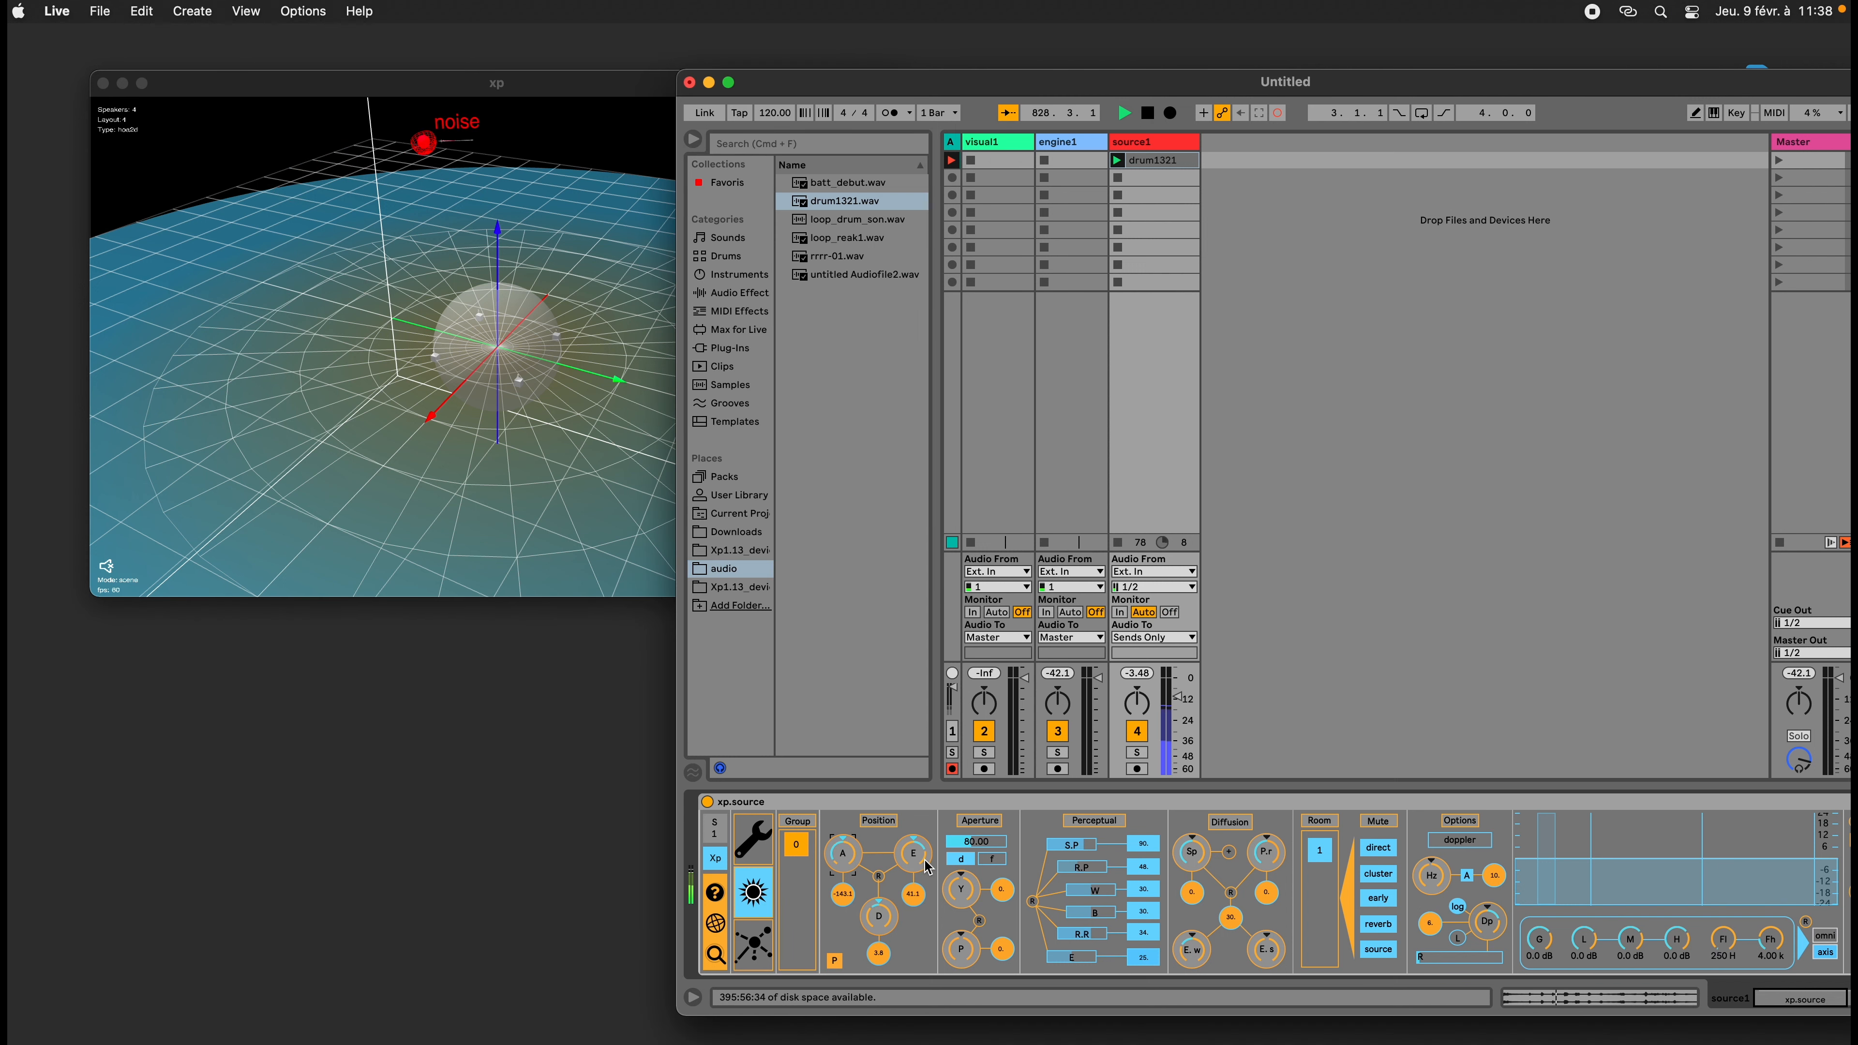
click(879, 875)
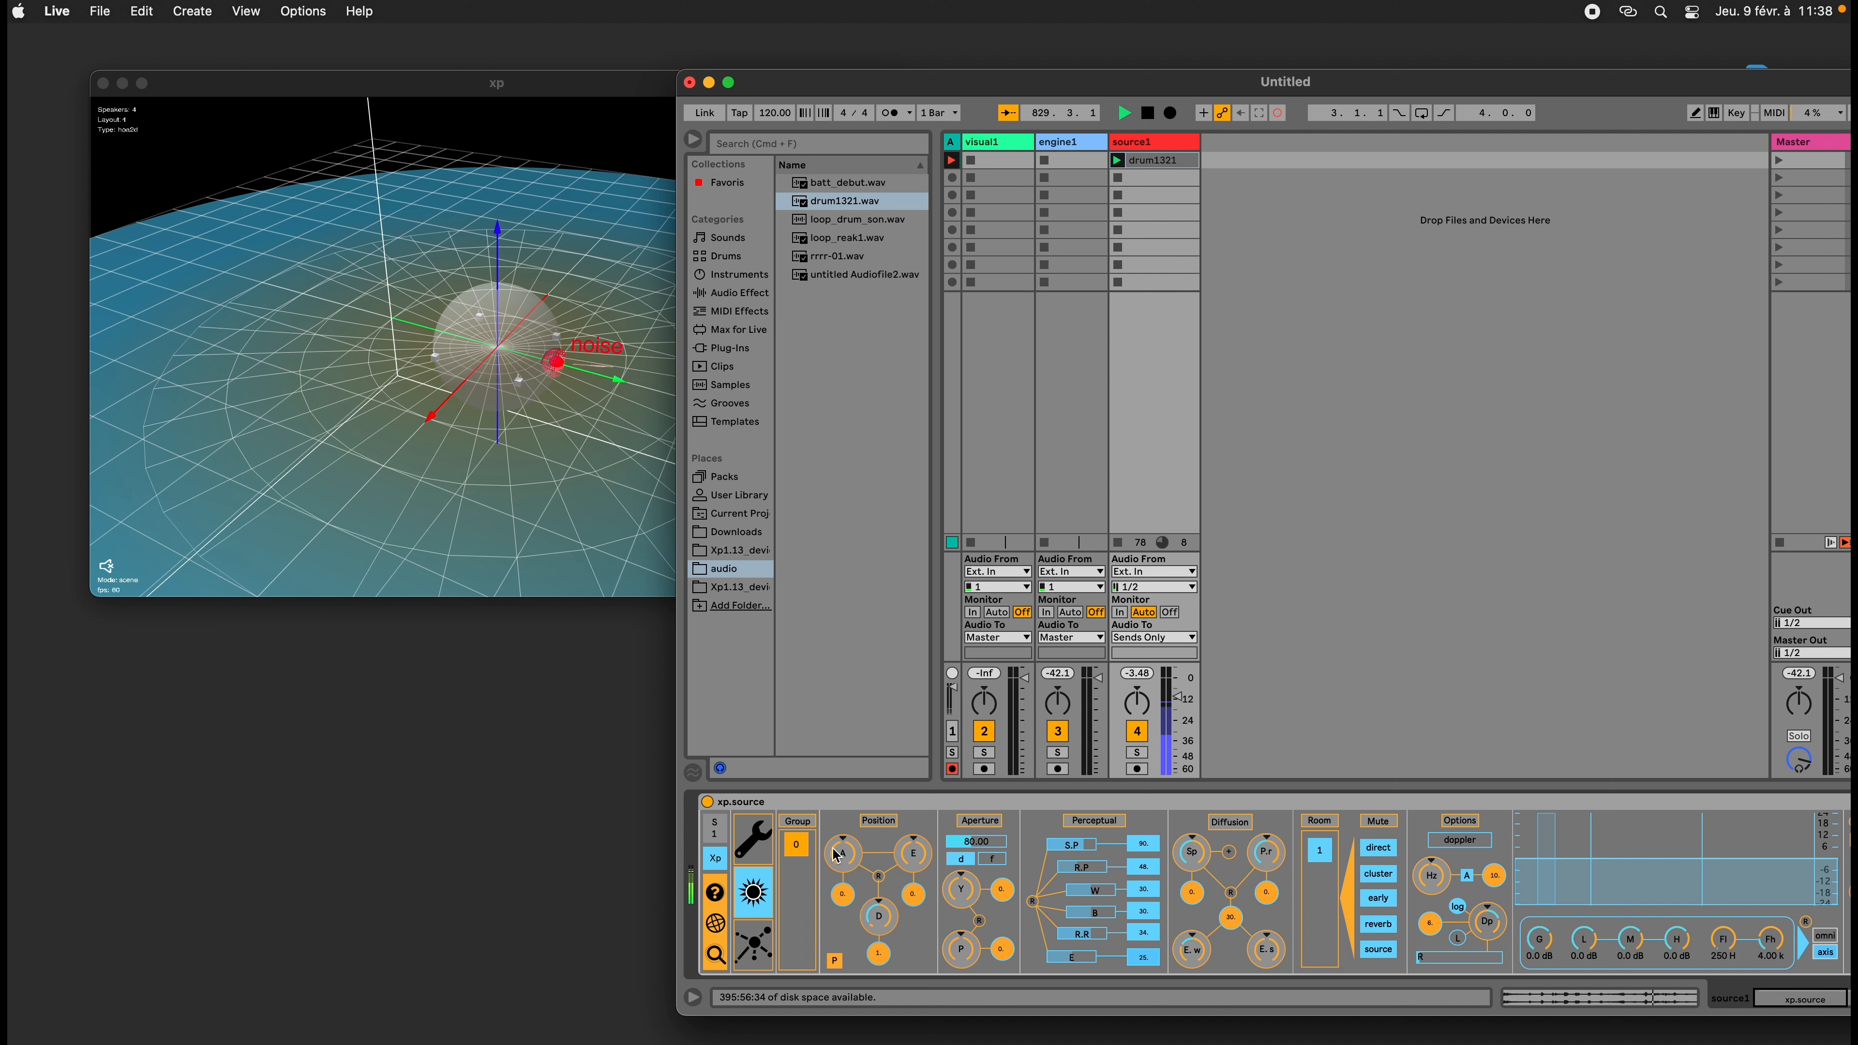
Switch the source position to Cartesian coordinates, try the X and Y sliders, reset them, and return to polar coordinates
click(835, 959)
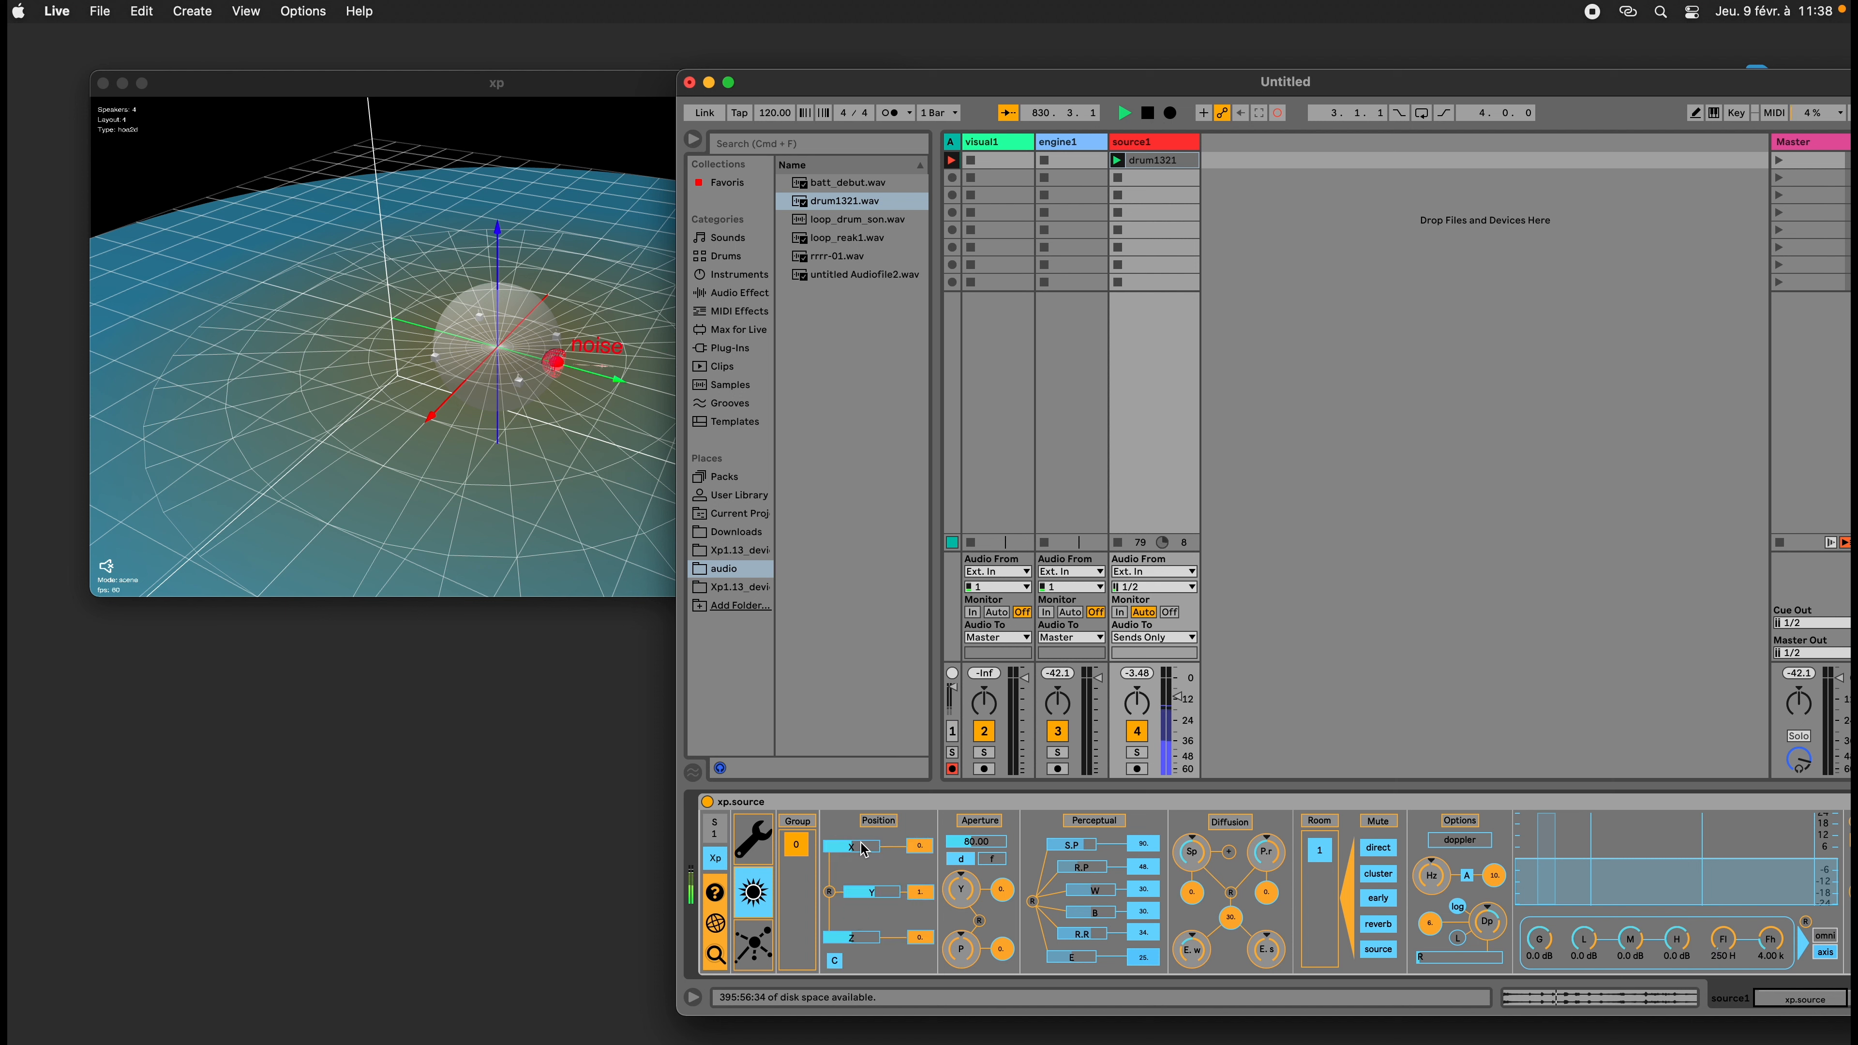
drag(858, 847, 892, 891)
click(830, 892)
click(834, 960)
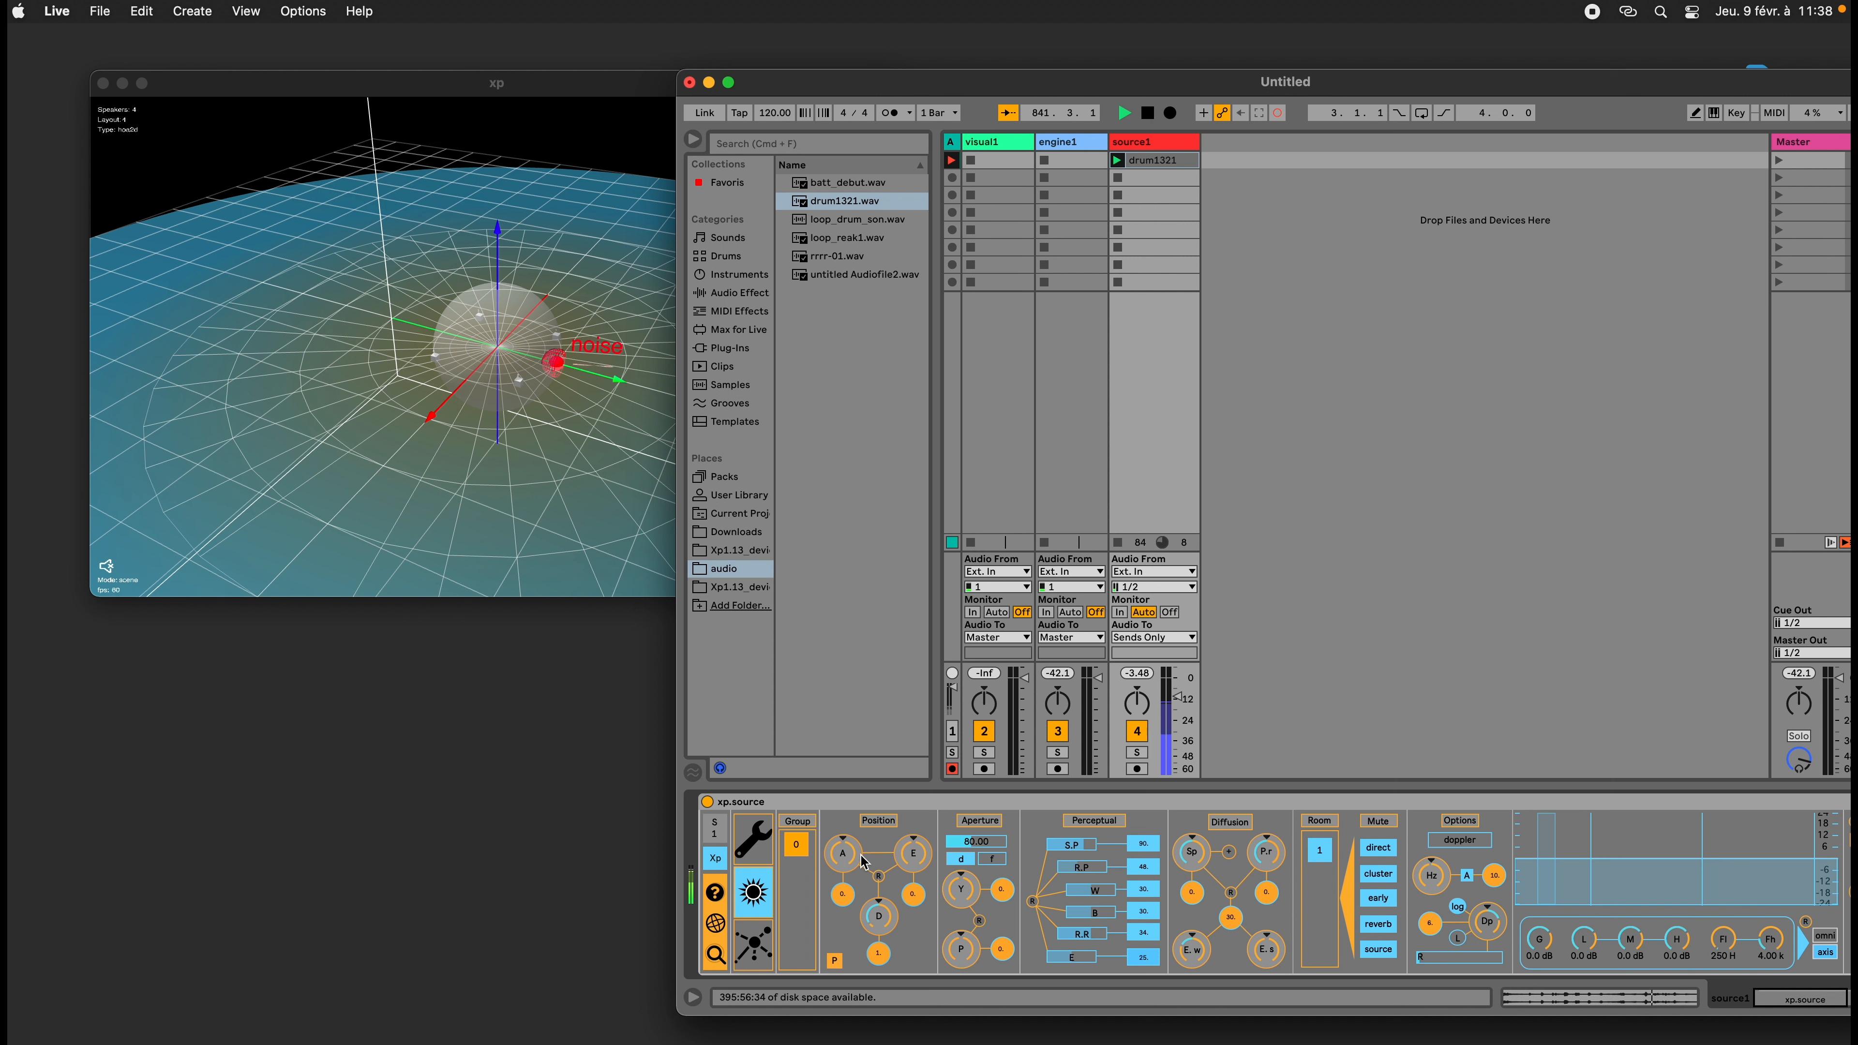
click(835, 960)
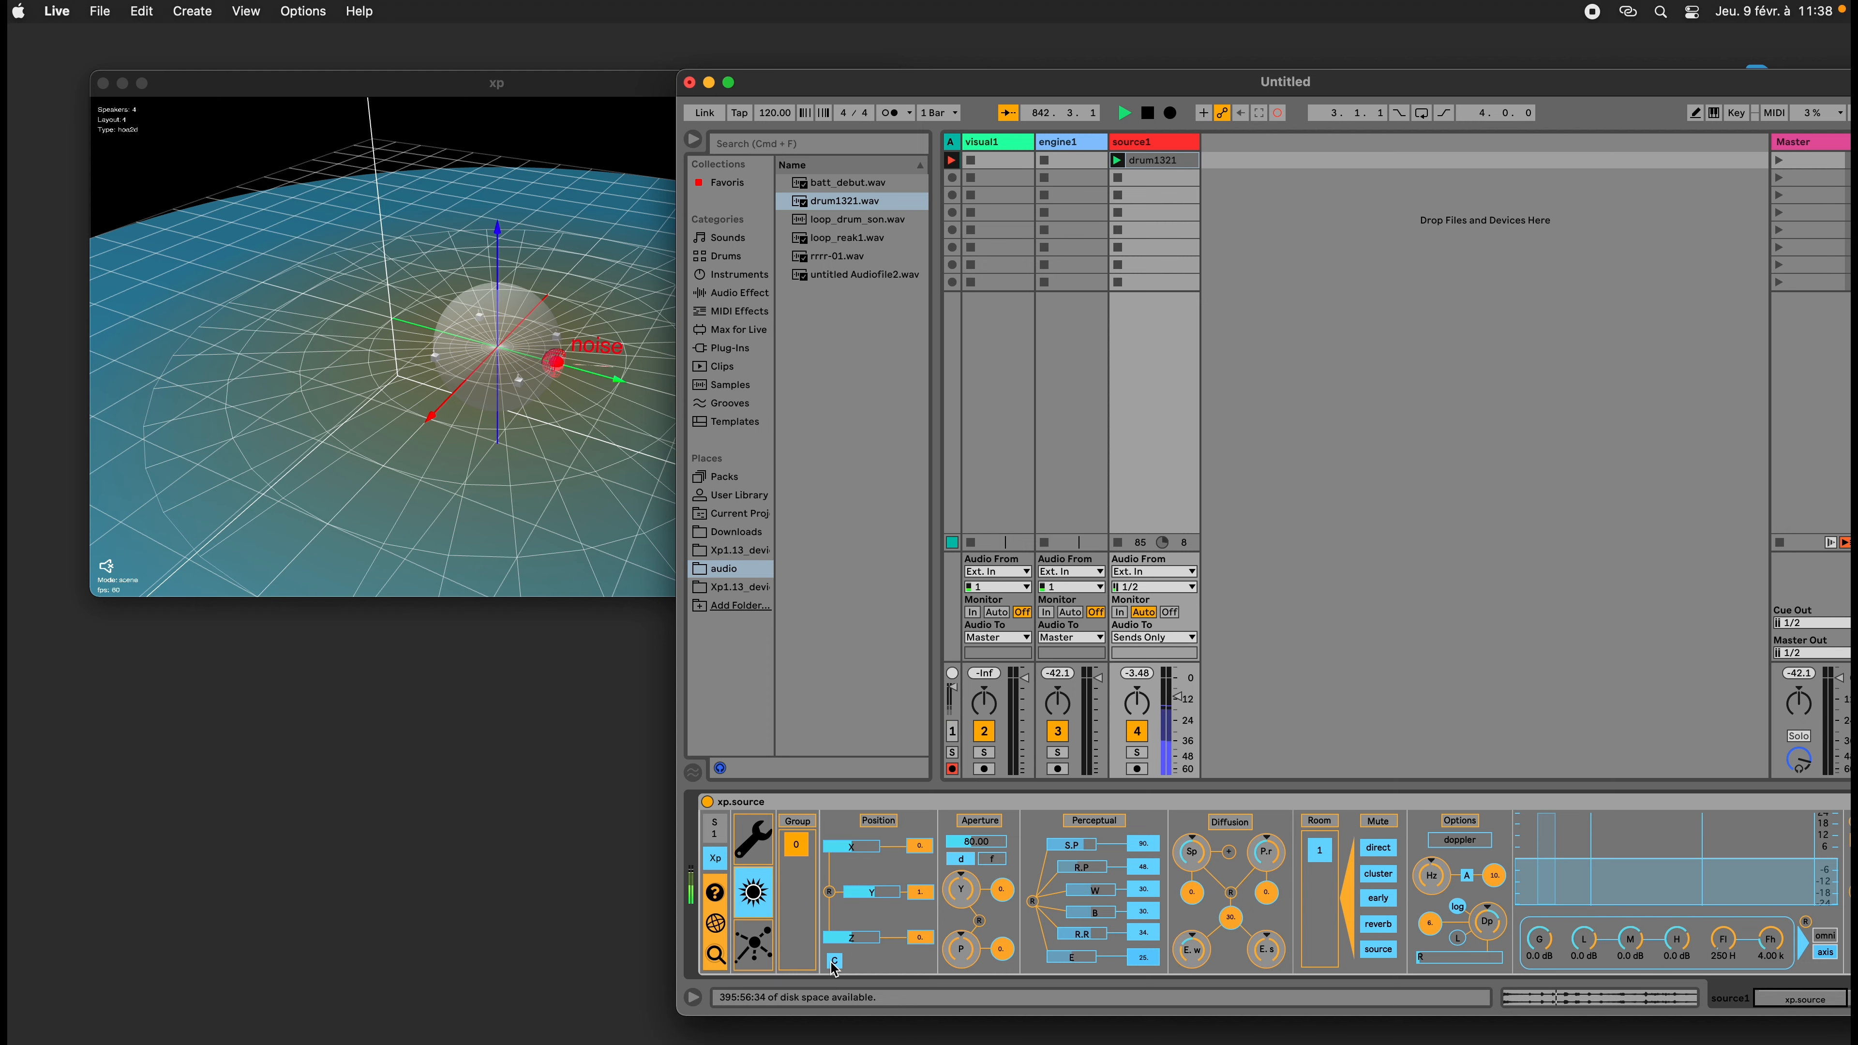
click(835, 961)
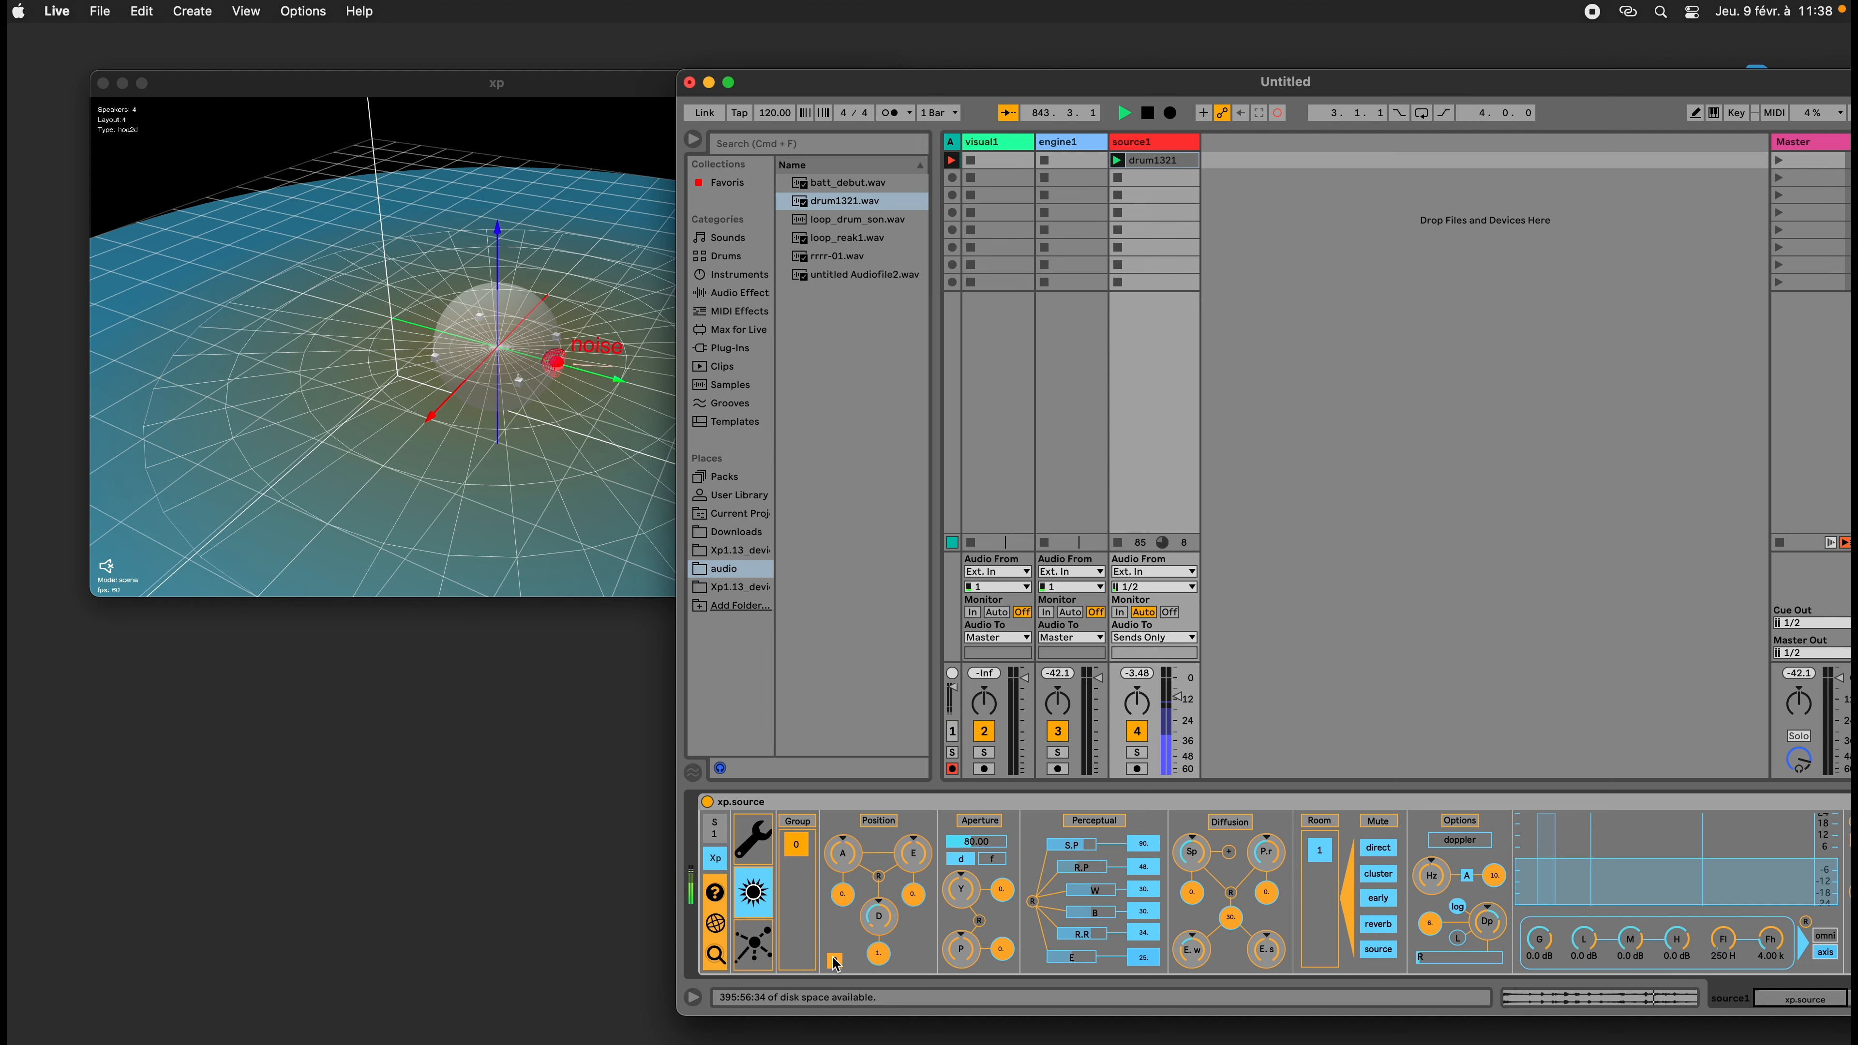
Try new azimuth and elevation values for the source while viewing the scene from another angle, and reset its position
drag(509, 499, 591, 522)
scroll(653, 525, up, 3)
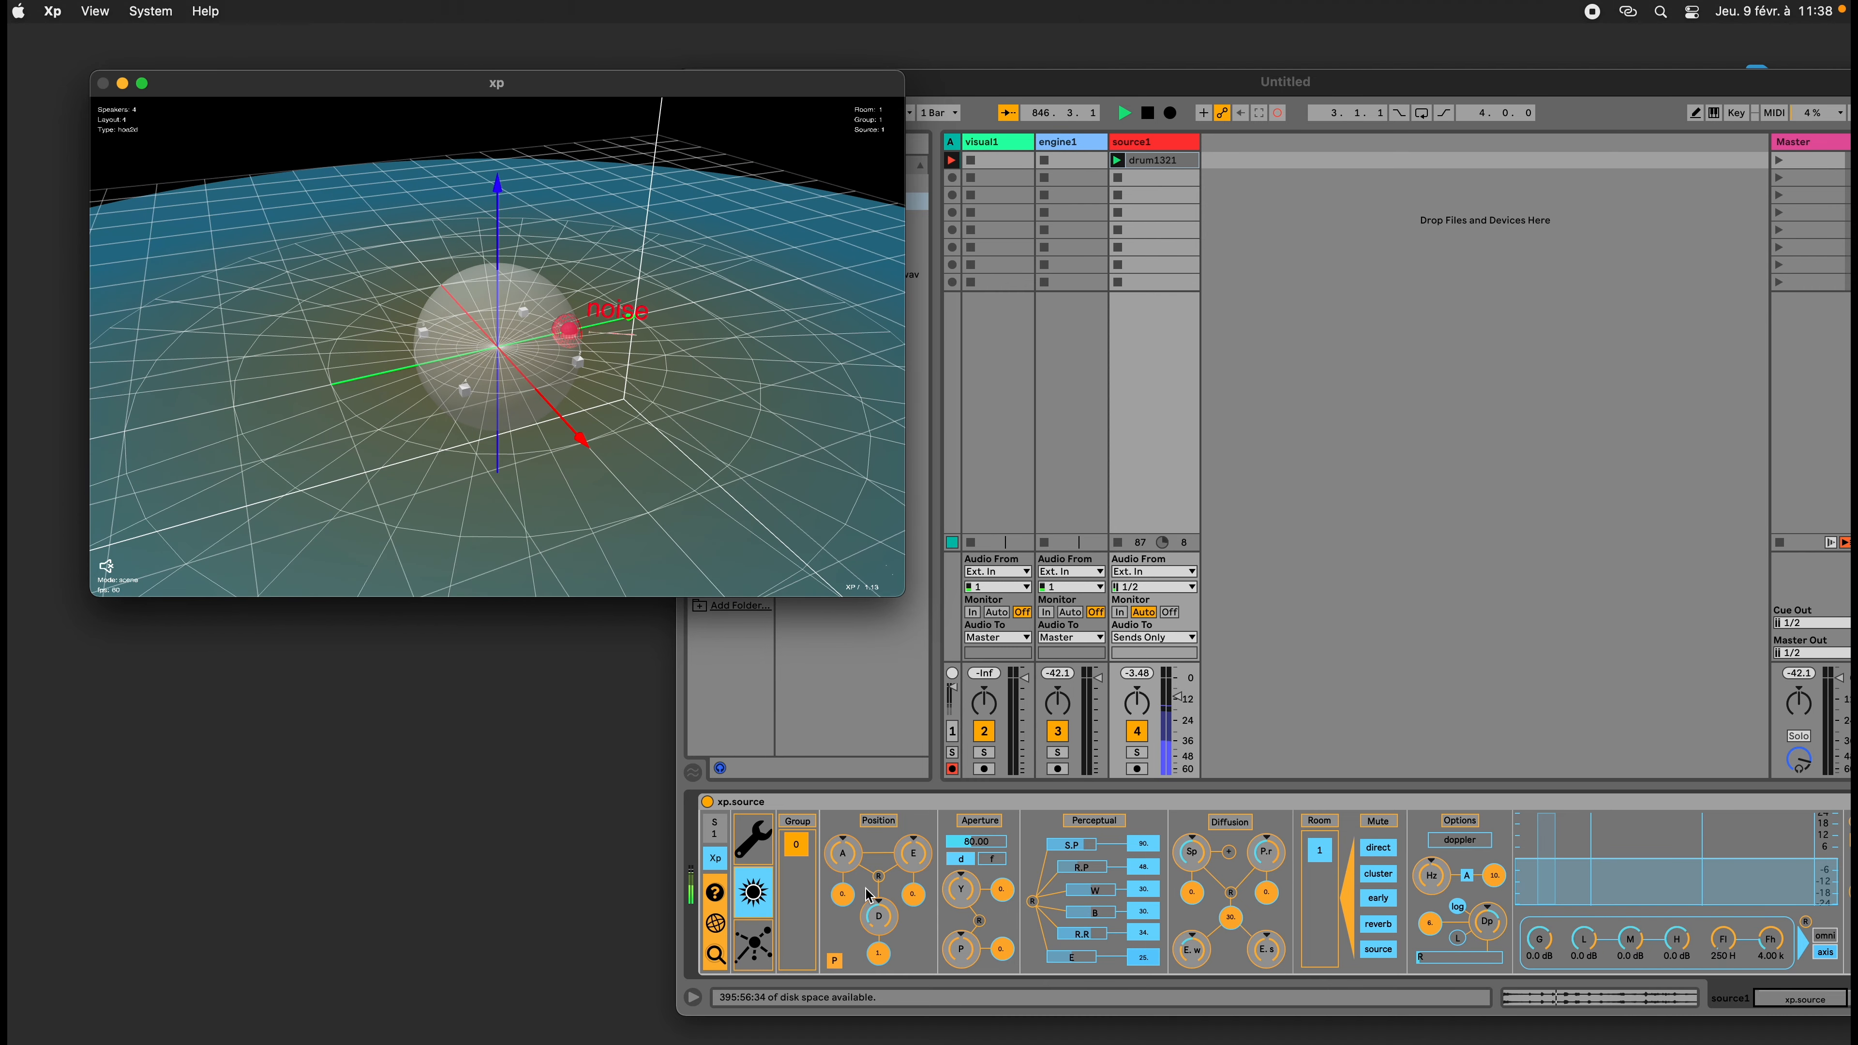
mouse_move(853, 871)
mouse_down()
mouse_move(854, 849)
mouse_move(862, 863)
mouse_move(913, 835)
mouse_move(842, 882)
mouse_move(842, 936)
mouse_move(864, 861)
mouse_up()
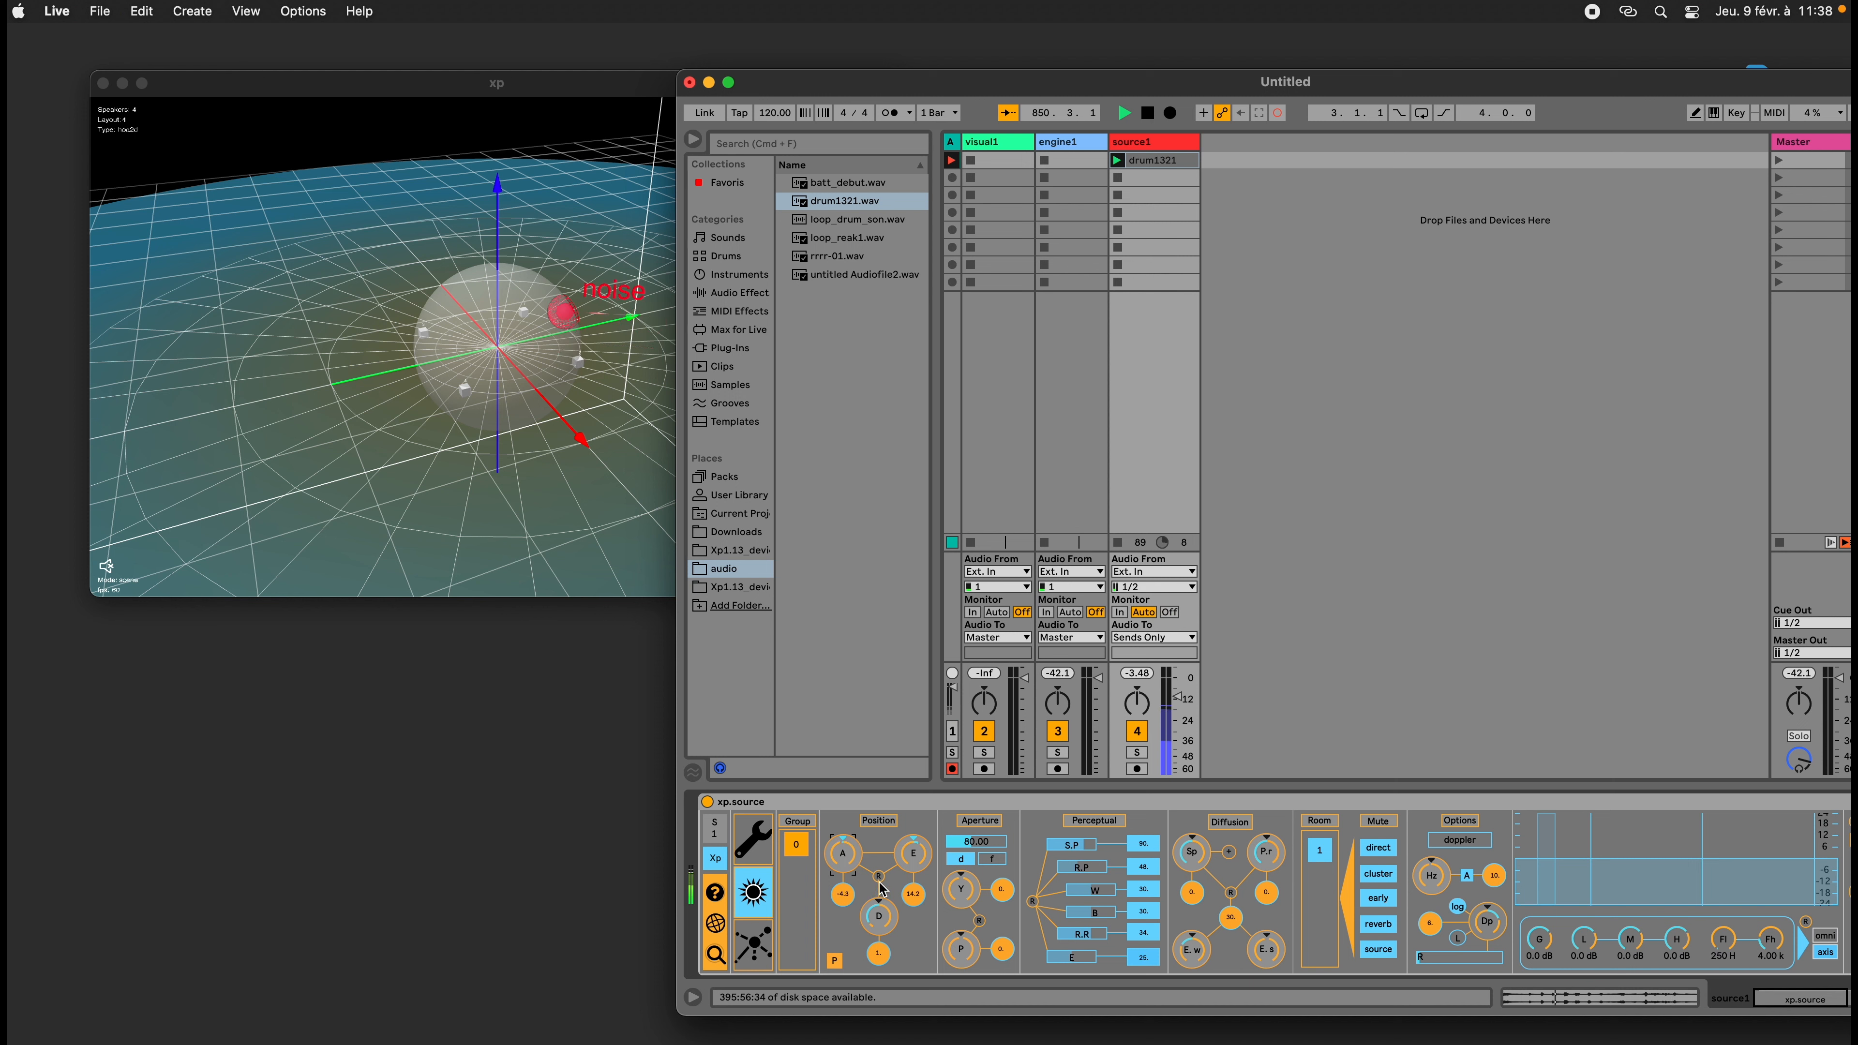
click(879, 876)
Set the source's aperture to 34.49 and change its yaw, checking the orientation arrow in the 3D scene
click(591, 333)
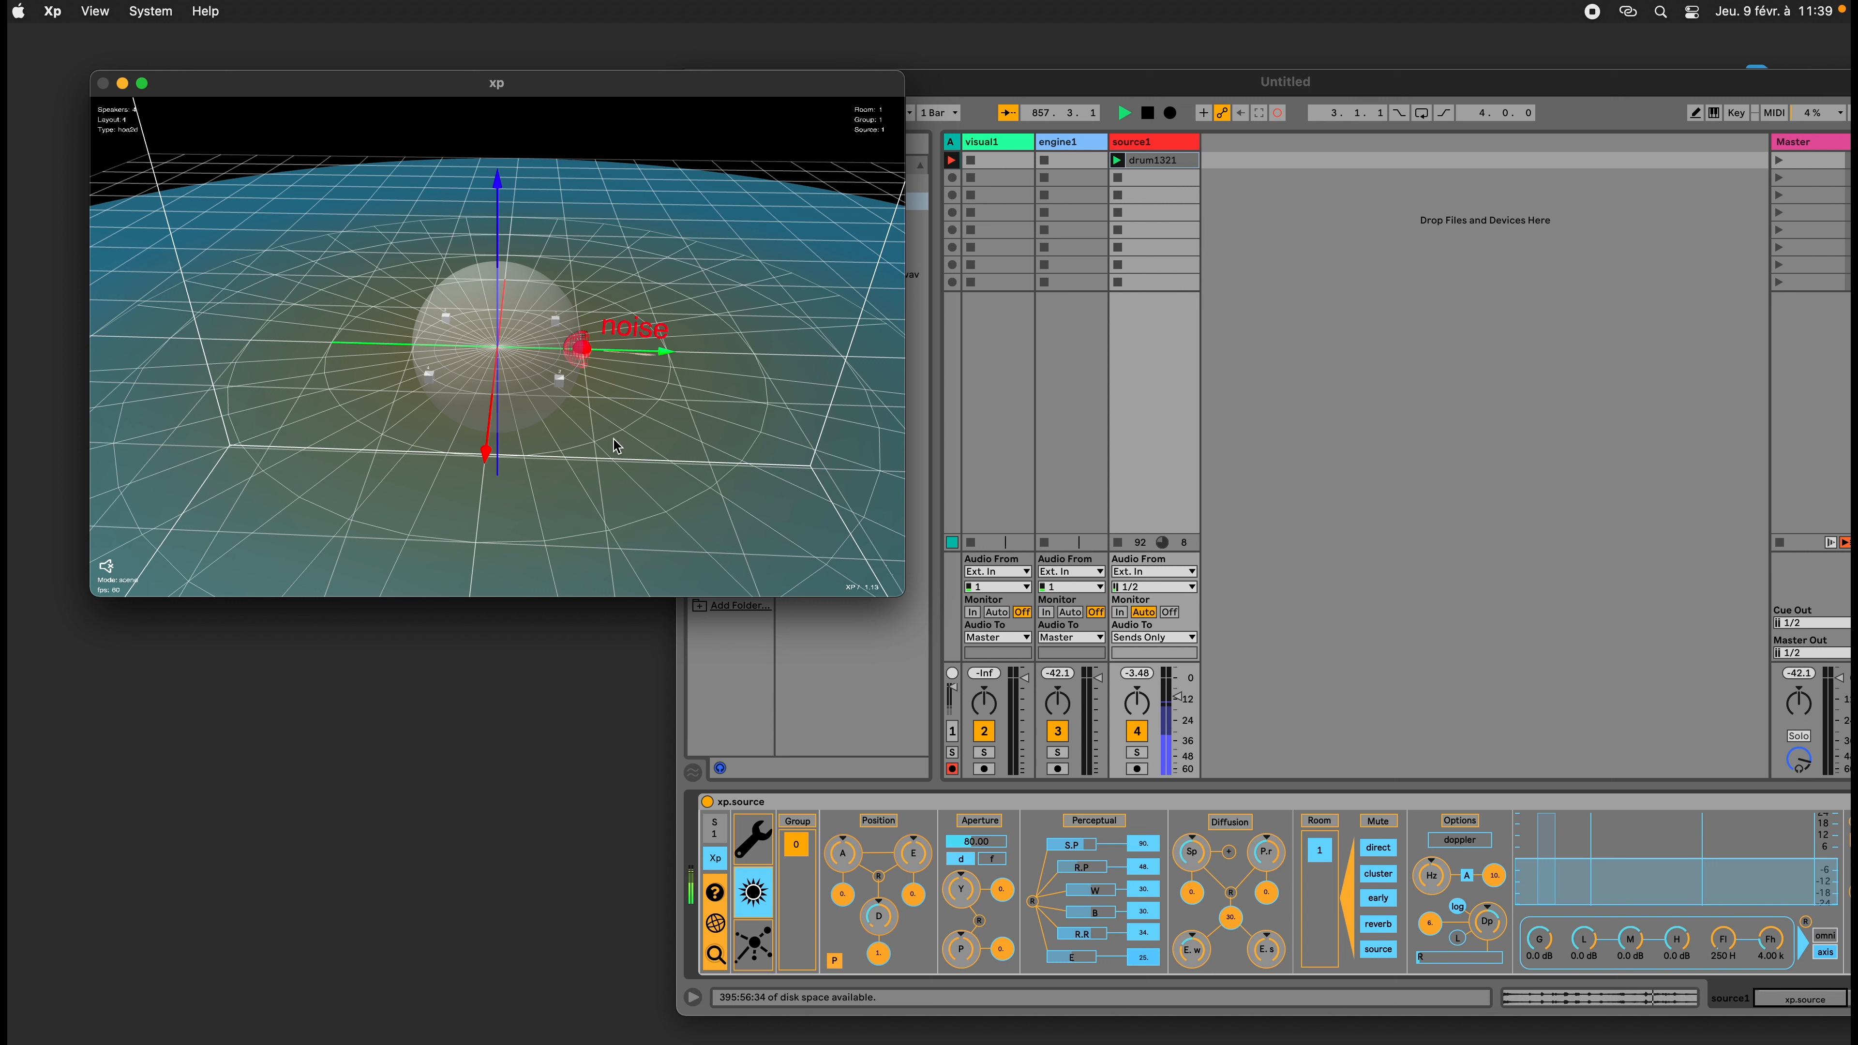
click(861, 774)
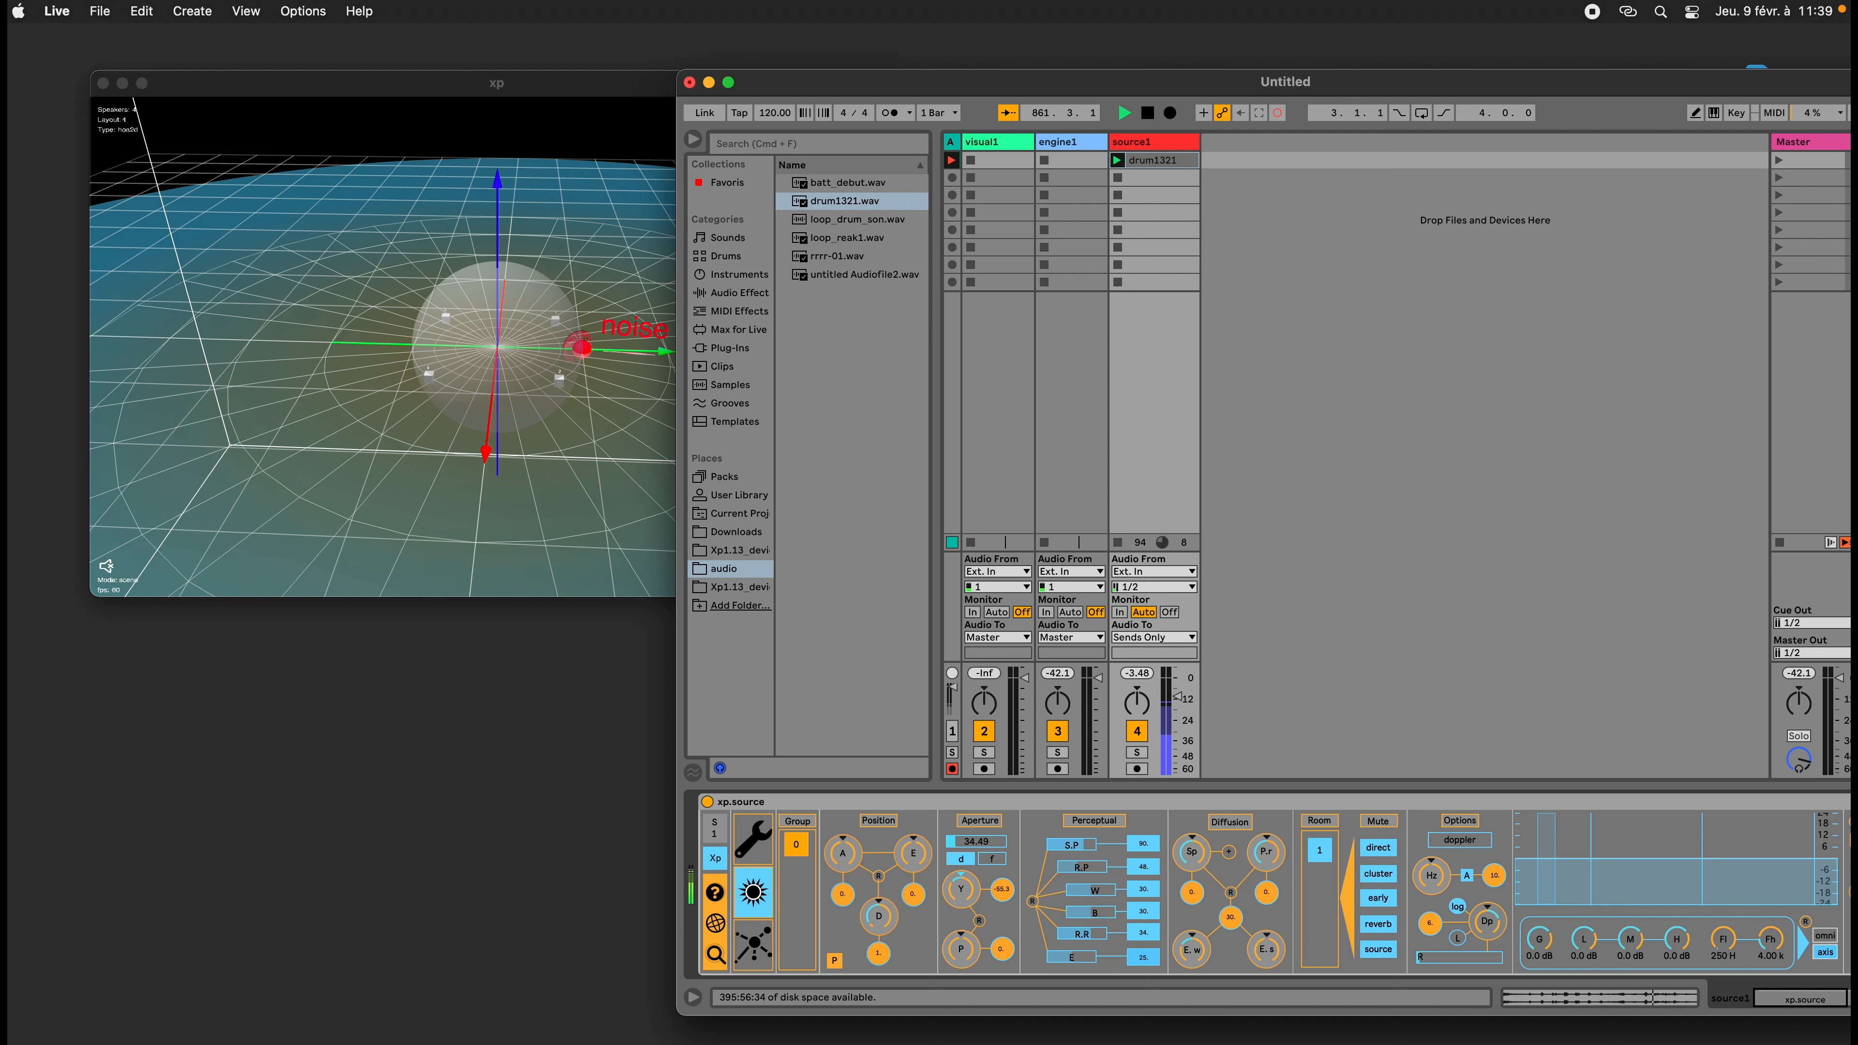
drag(587, 433, 565, 442)
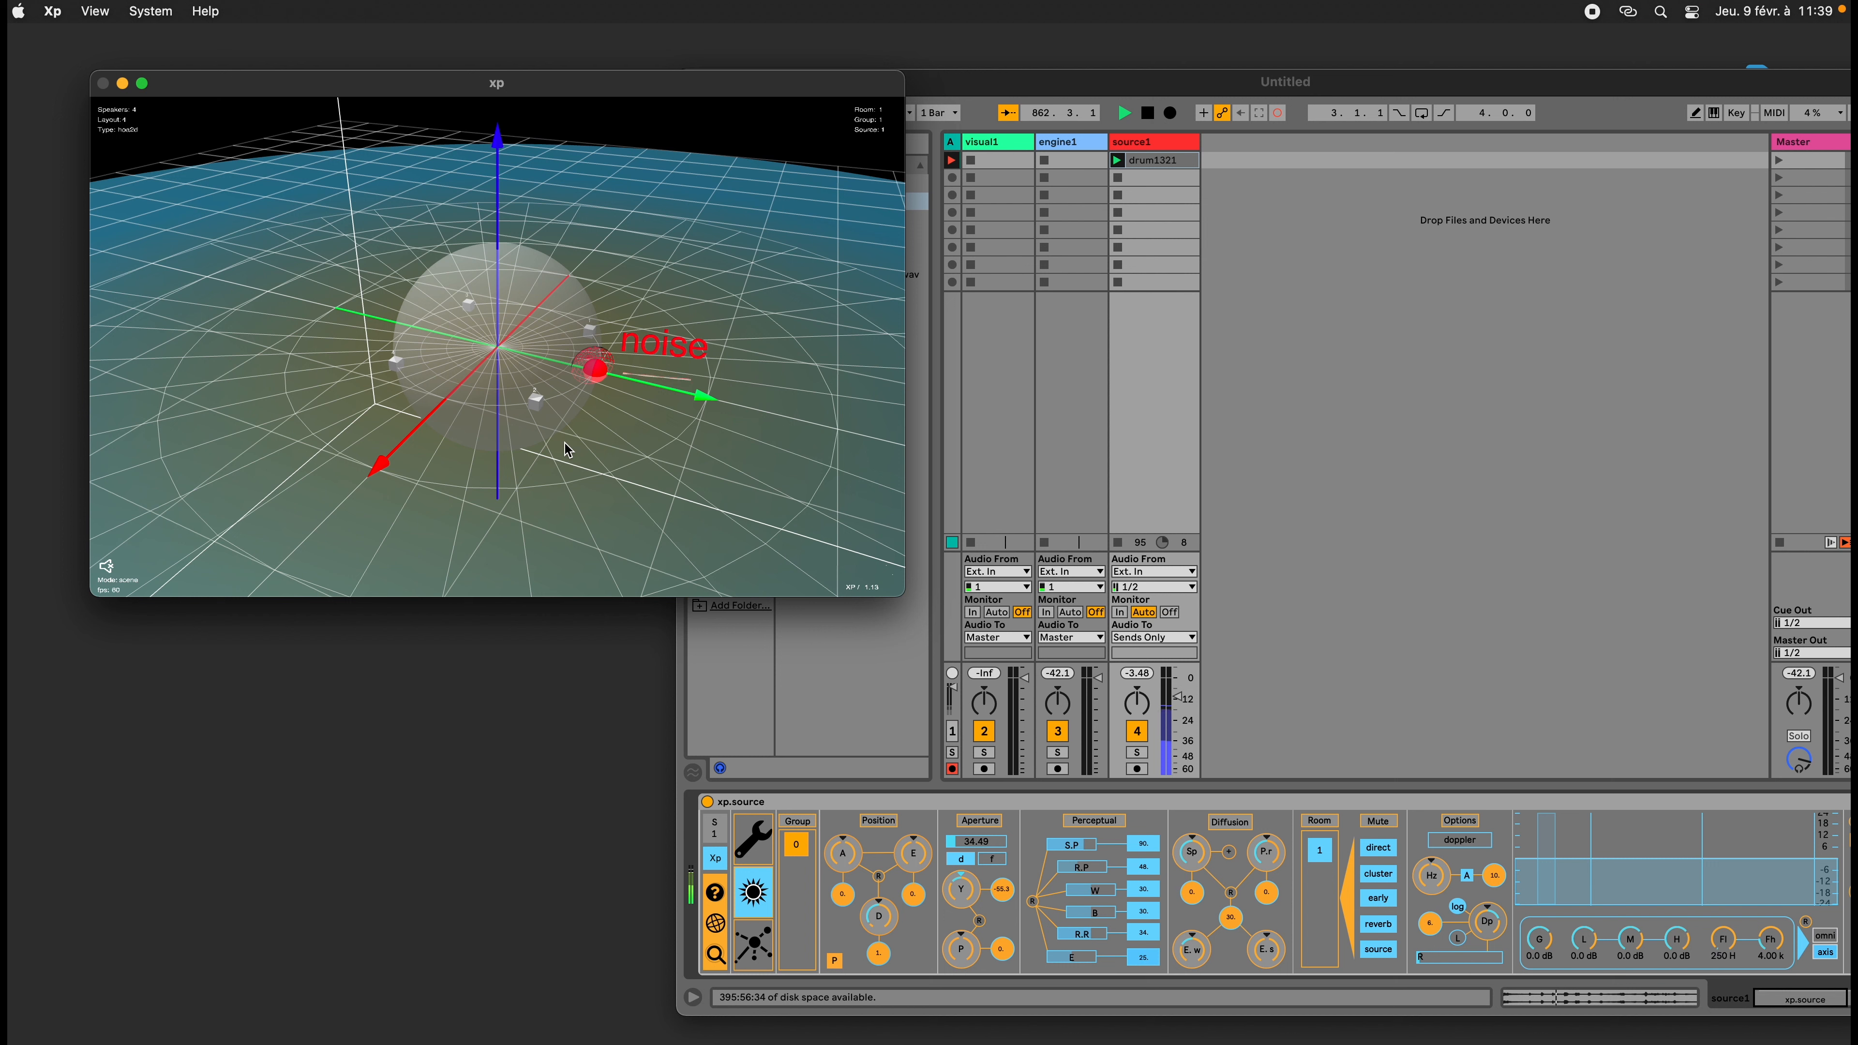
Set the source's aperture to 54.57 and change its yaw
click(973, 892)
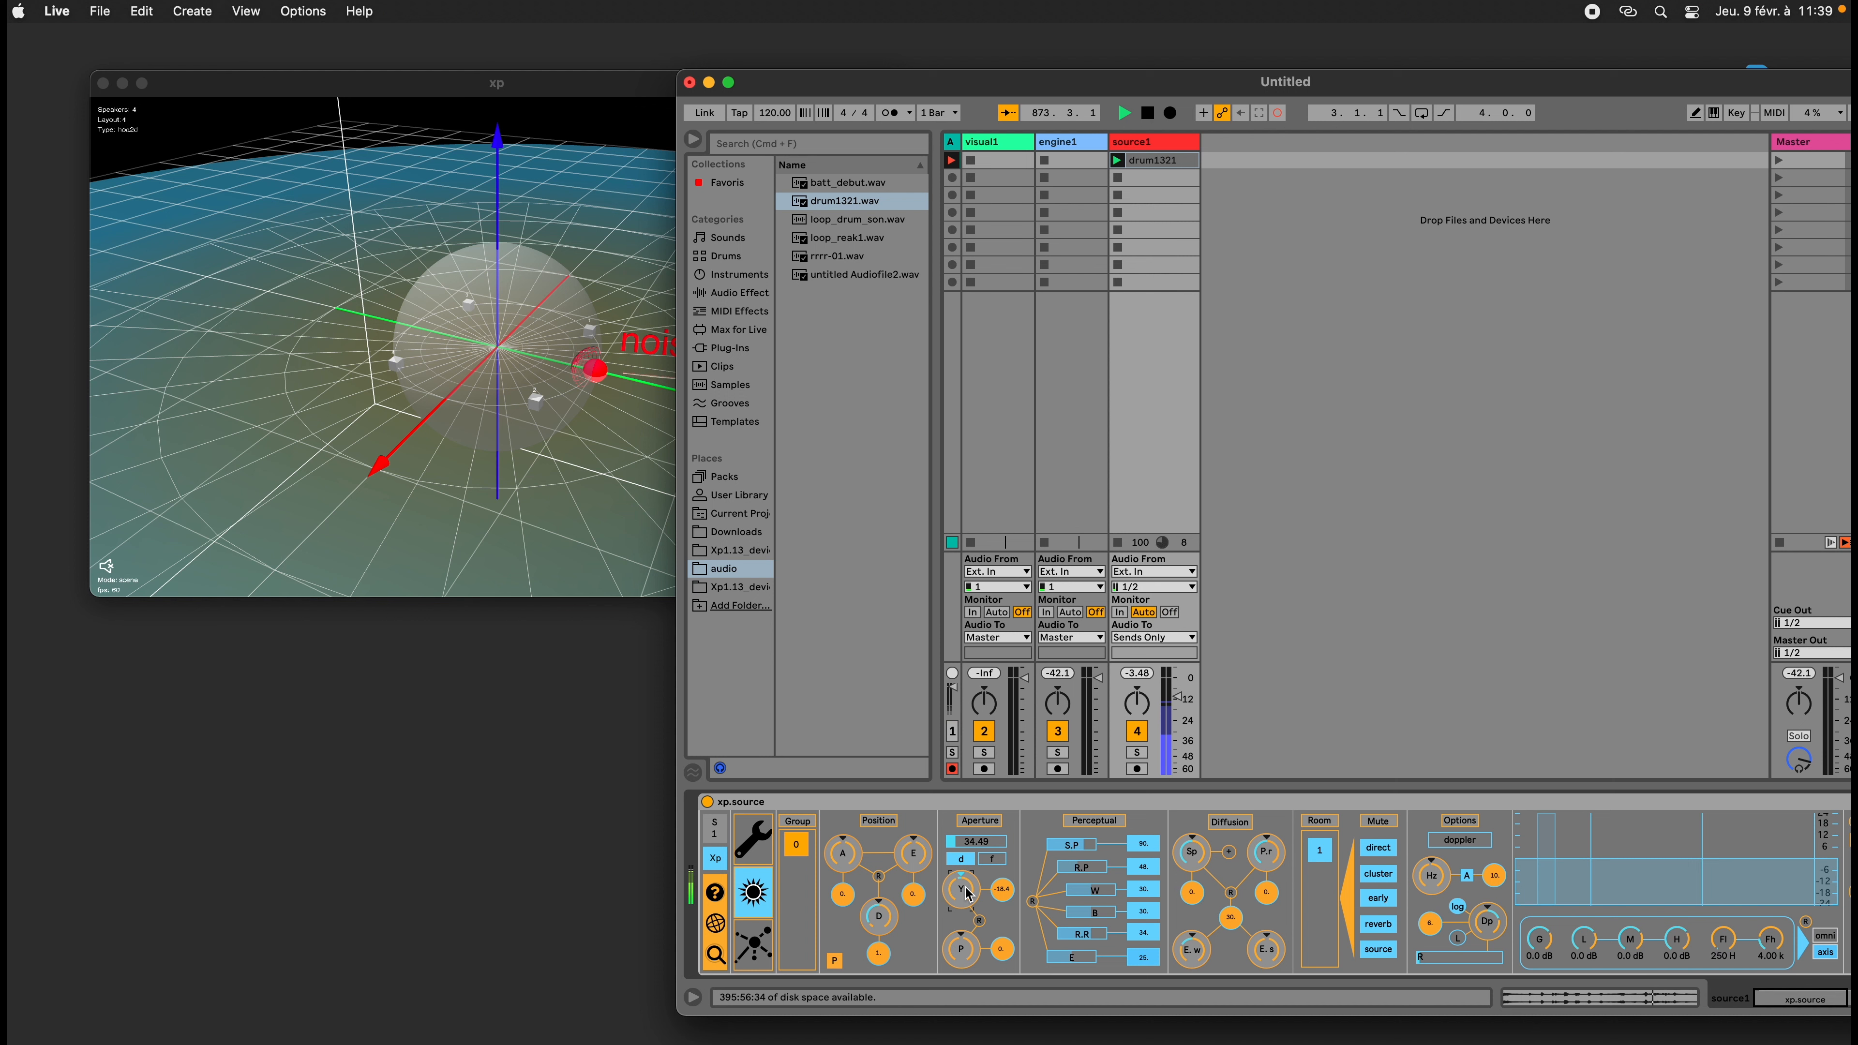
drag(968, 893, 967, 822)
click(537, 431)
mouse_move(537, 431)
mouse_down()
mouse_move(630, 427)
mouse_move(638, 451)
mouse_move(562, 448)
mouse_up()
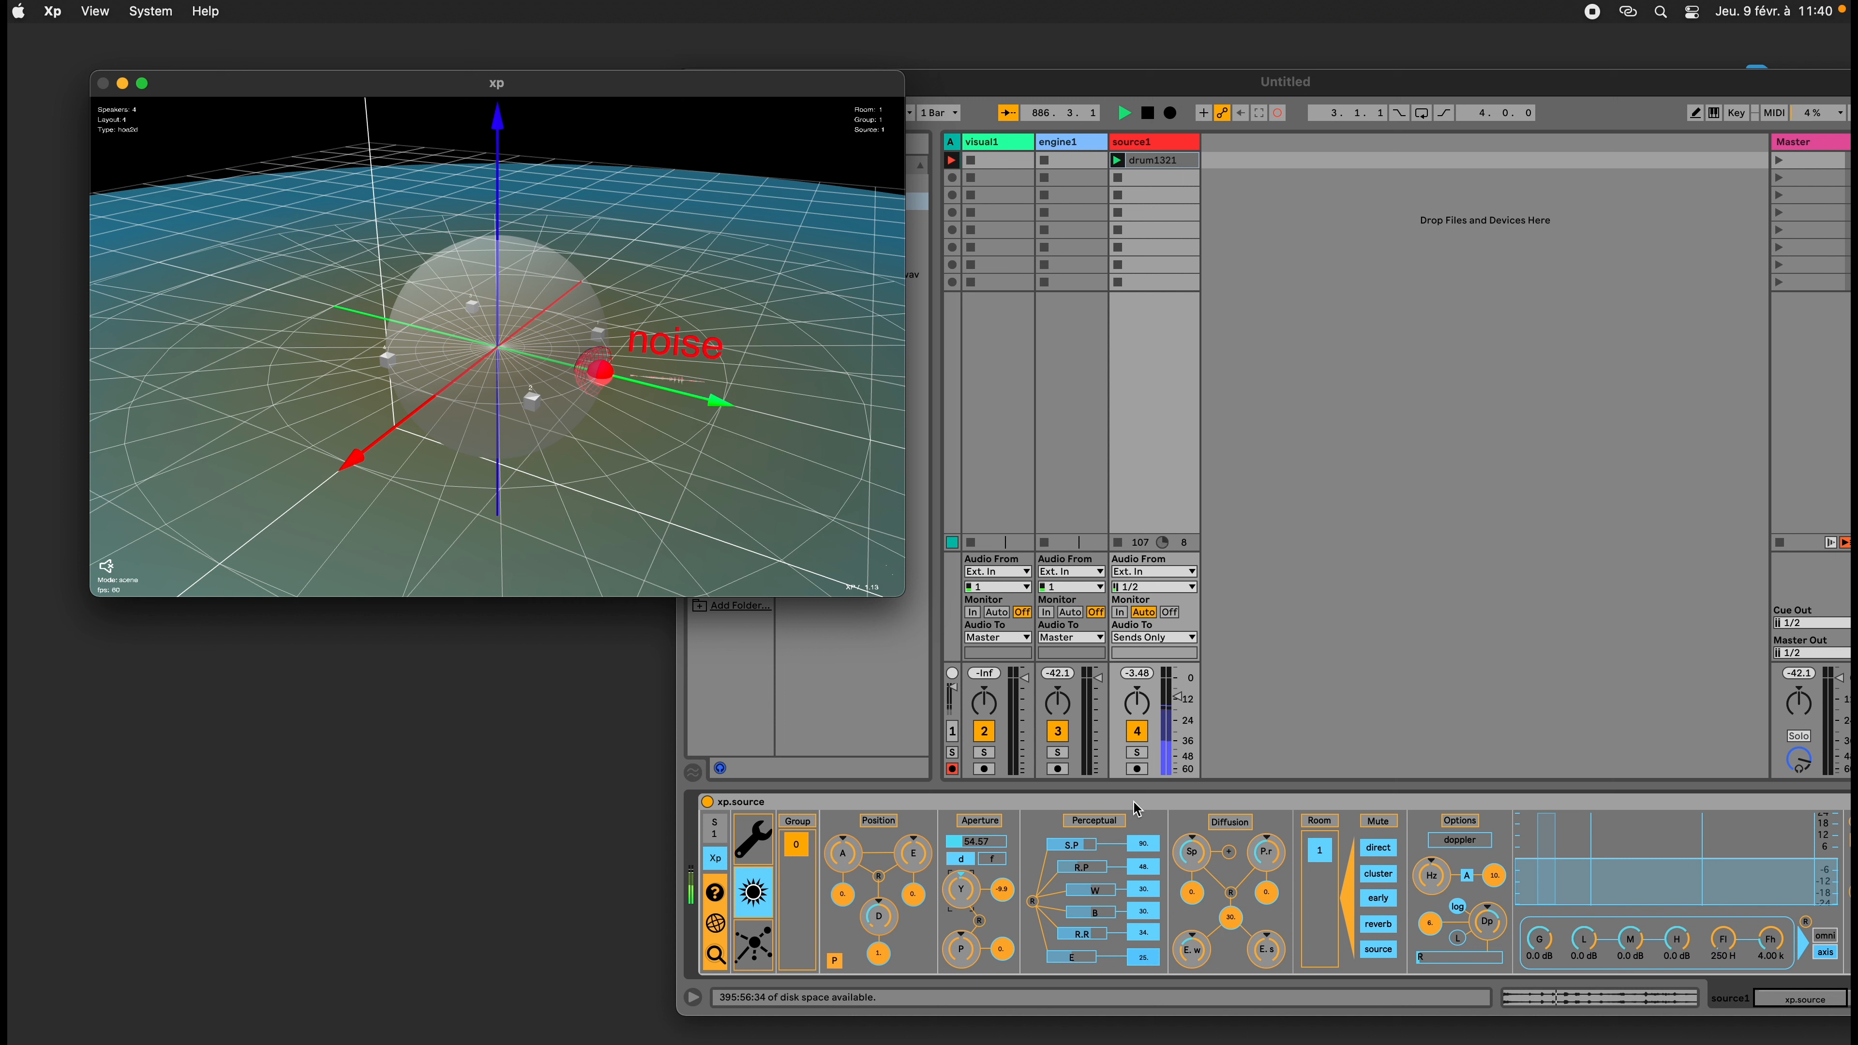
Adjust the source's S.P, R.P and R.R perceptual factors
click(1089, 863)
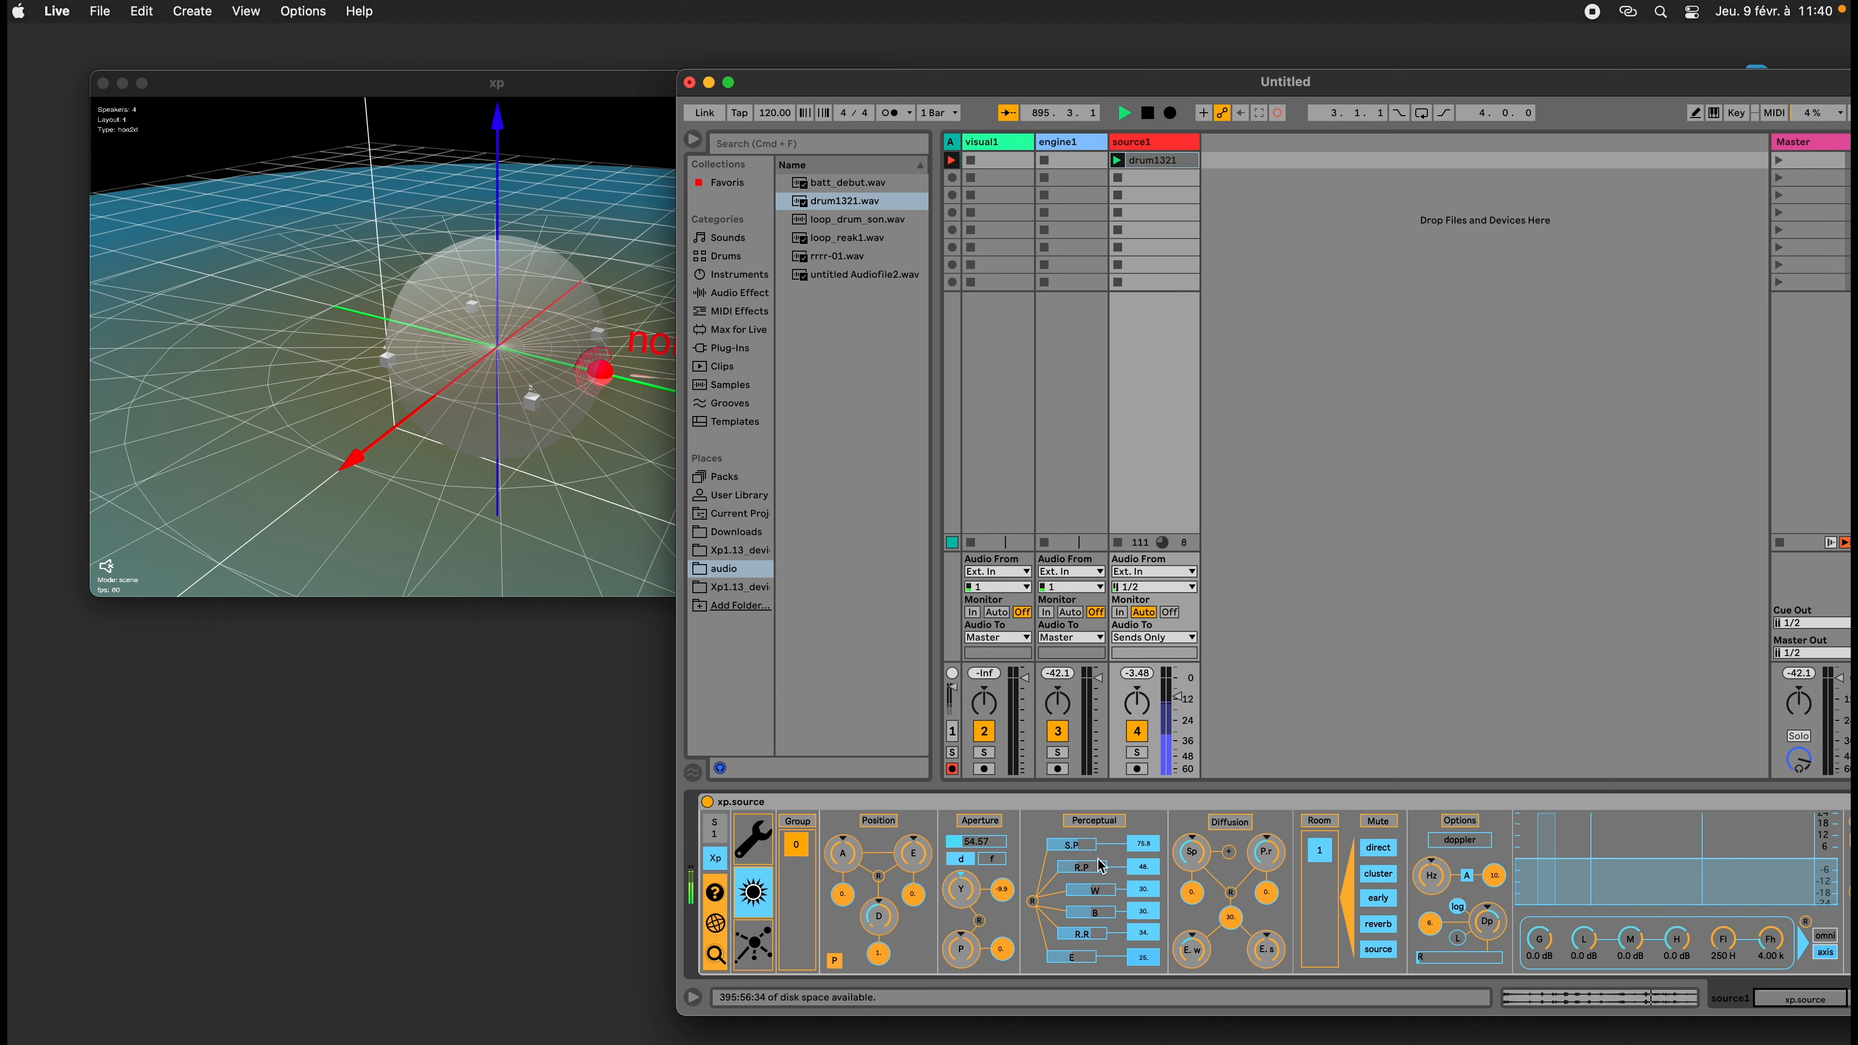
drag(1092, 865, 1095, 866)
mouse_move(1097, 869)
mouse_down()
mouse_move(1066, 870)
mouse_move(1100, 869)
mouse_move(1087, 851)
mouse_up()
drag(618, 87, 639, 160)
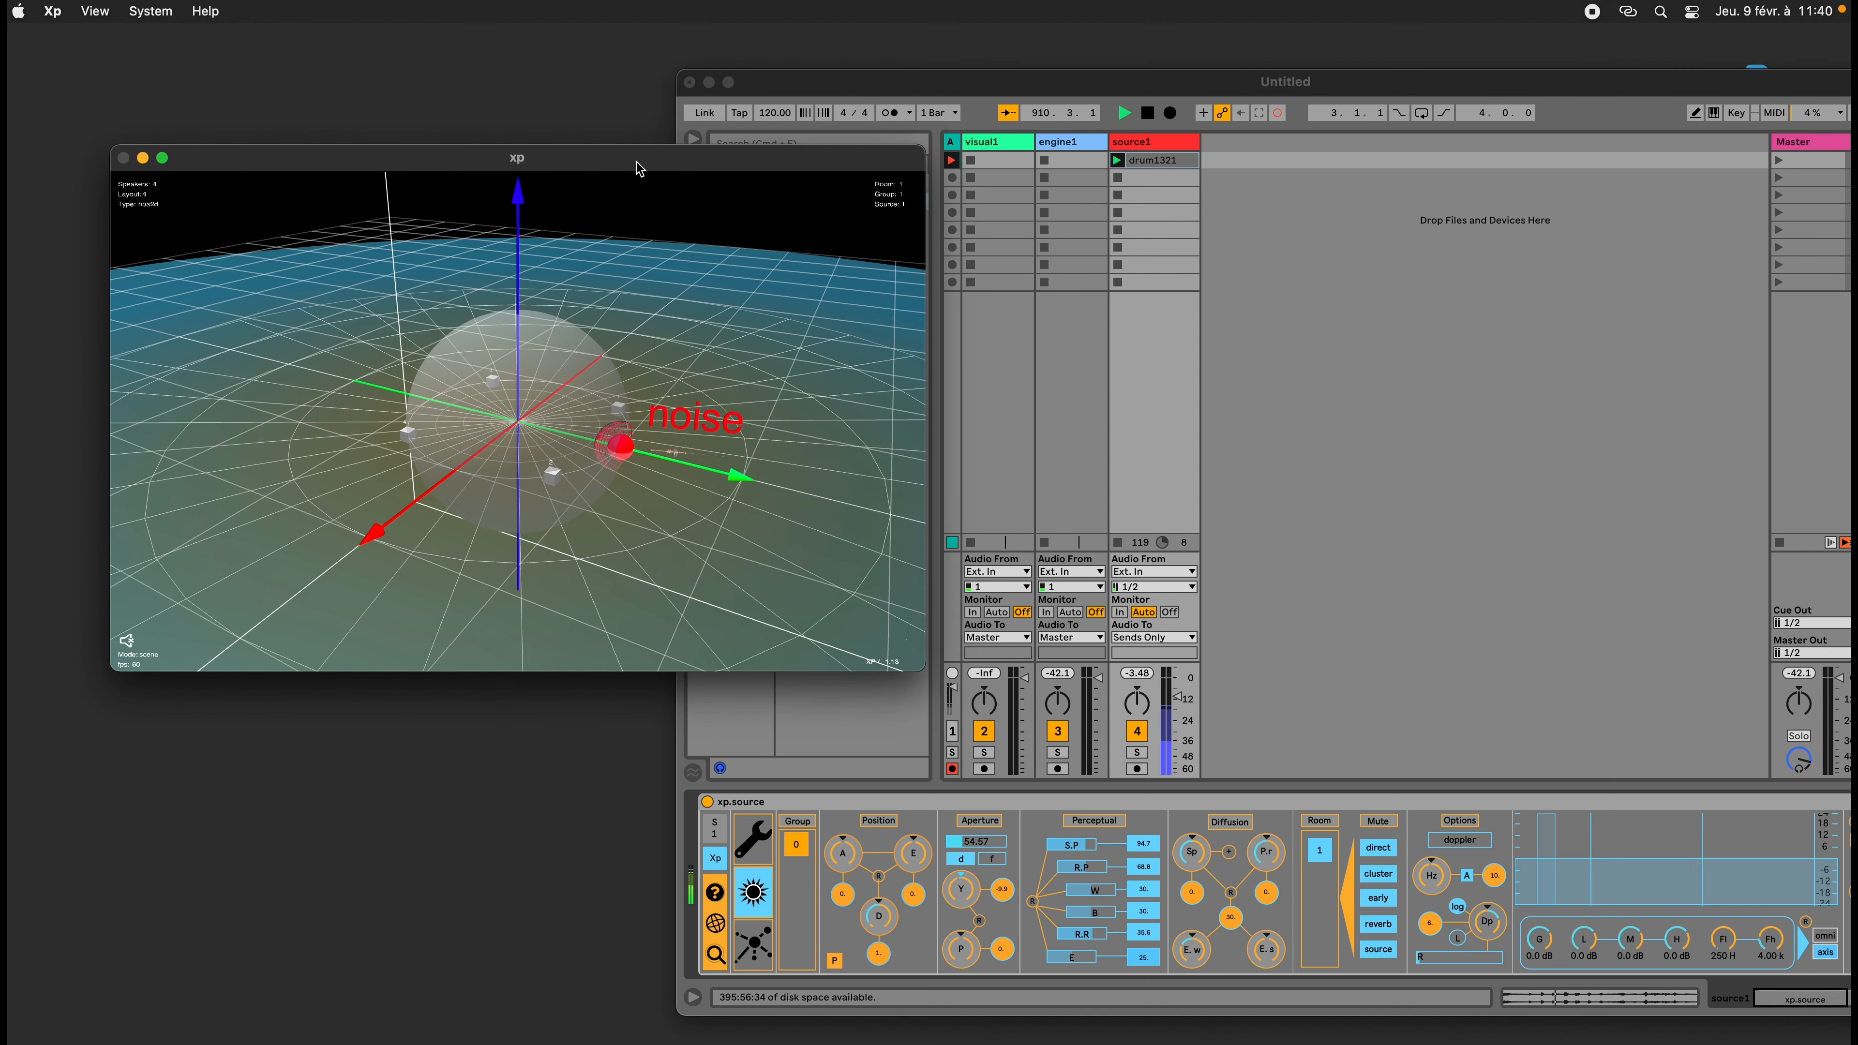
drag(727, 483, 762, 505)
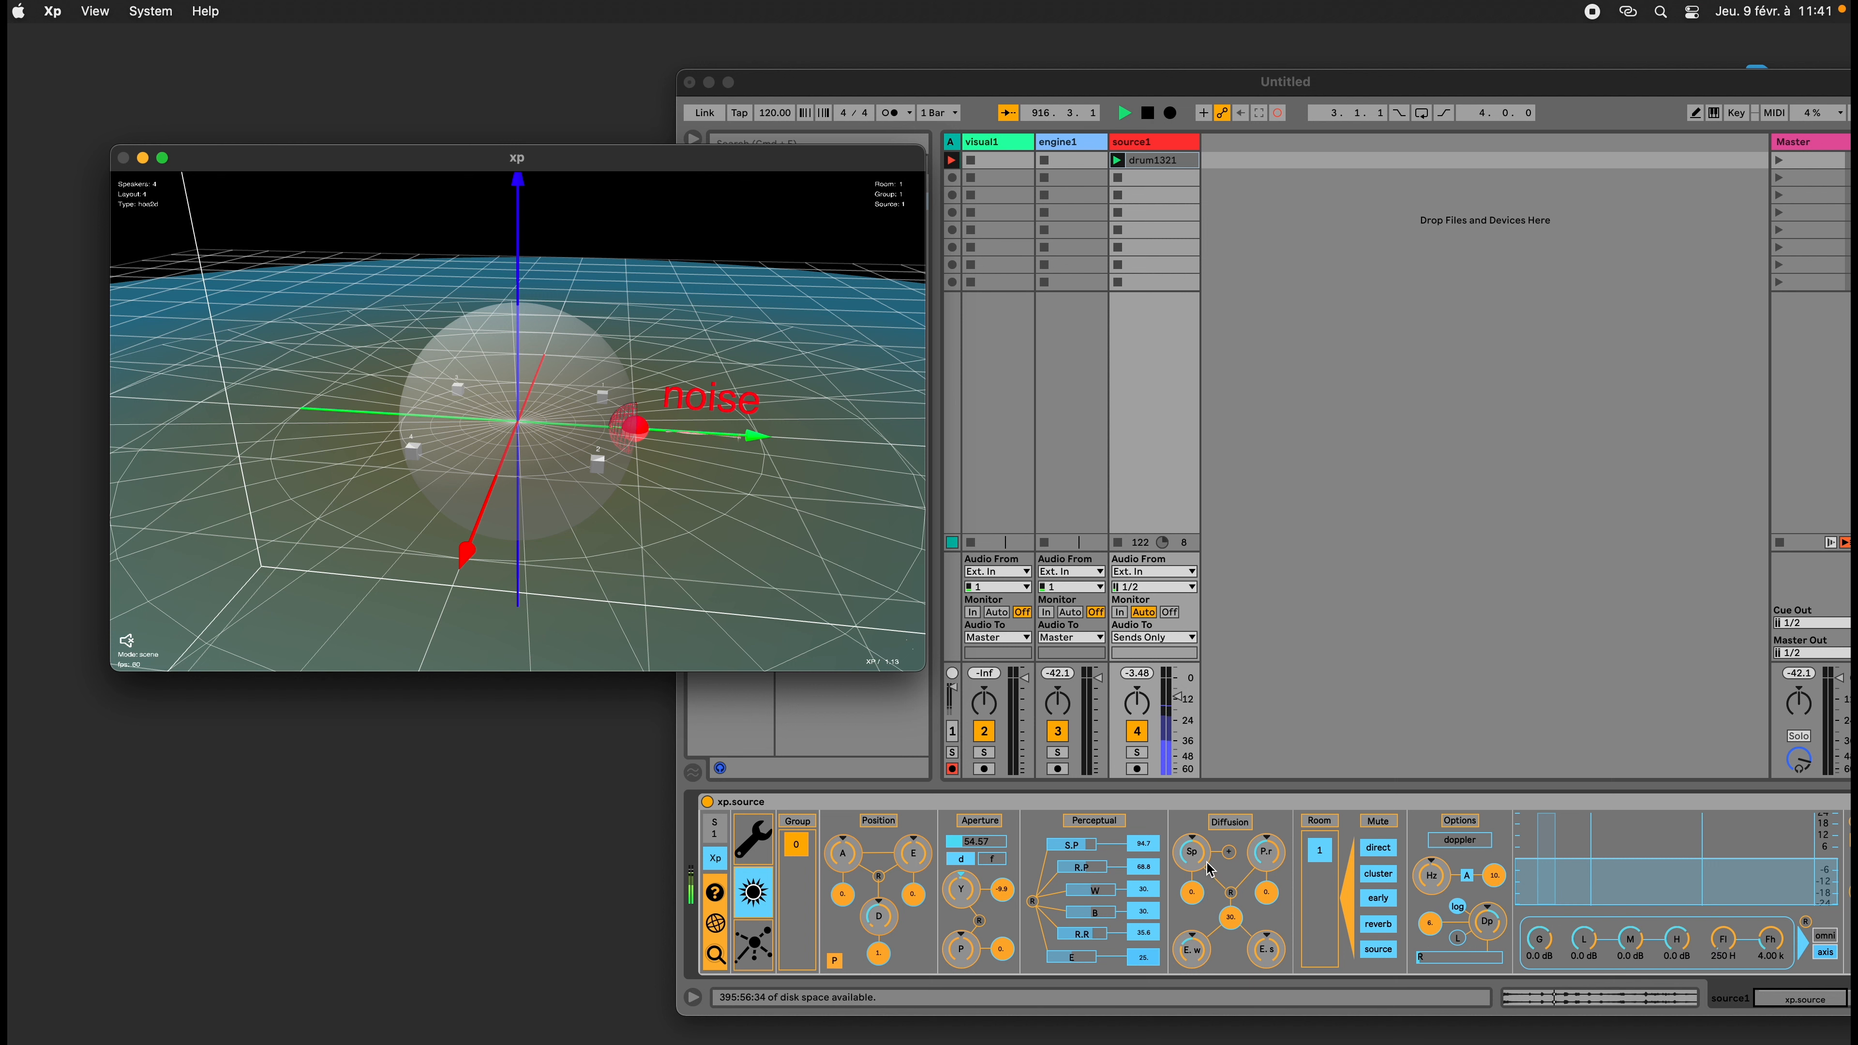
Try the source's Pr and Sp diffusion settings, reset them, and reposition the Live and xp windows
drag(1274, 865, 1270, 860)
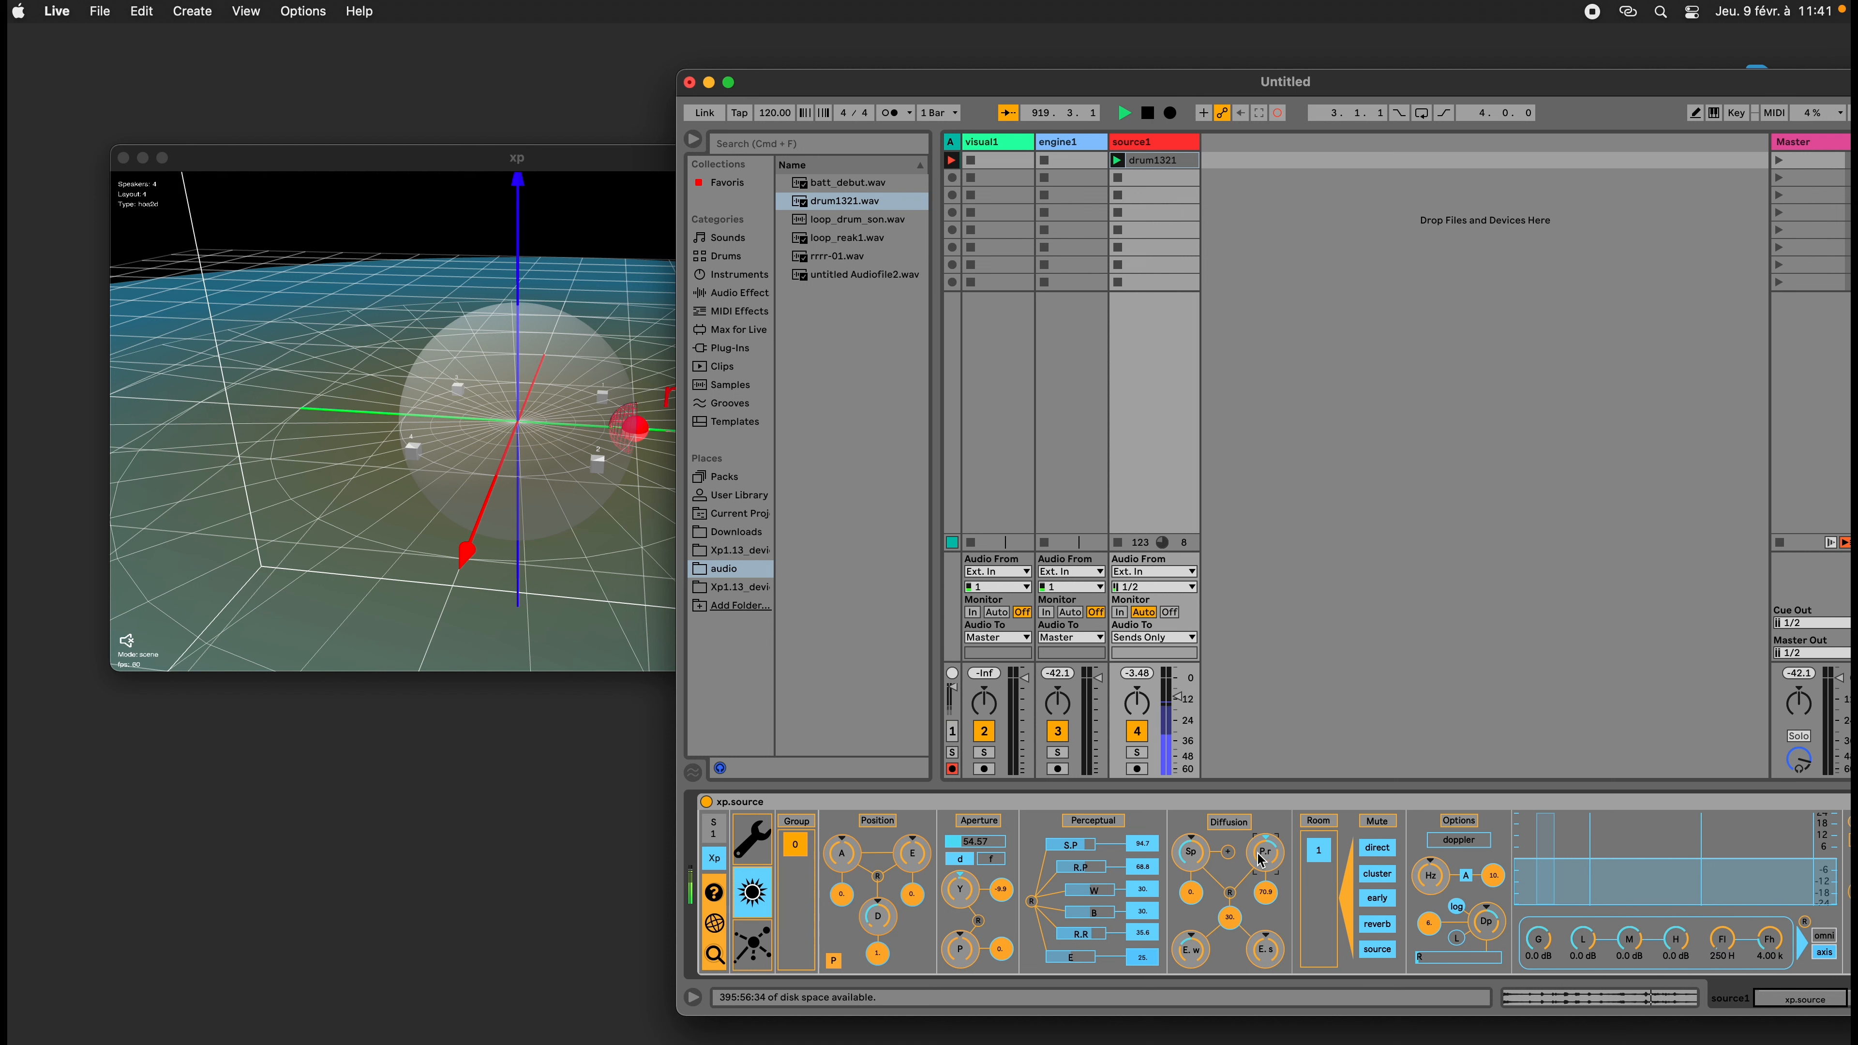
drag(1191, 853, 1191, 838)
click(1232, 892)
drag(1217, 86, 1258, 77)
drag(673, 163, 640, 140)
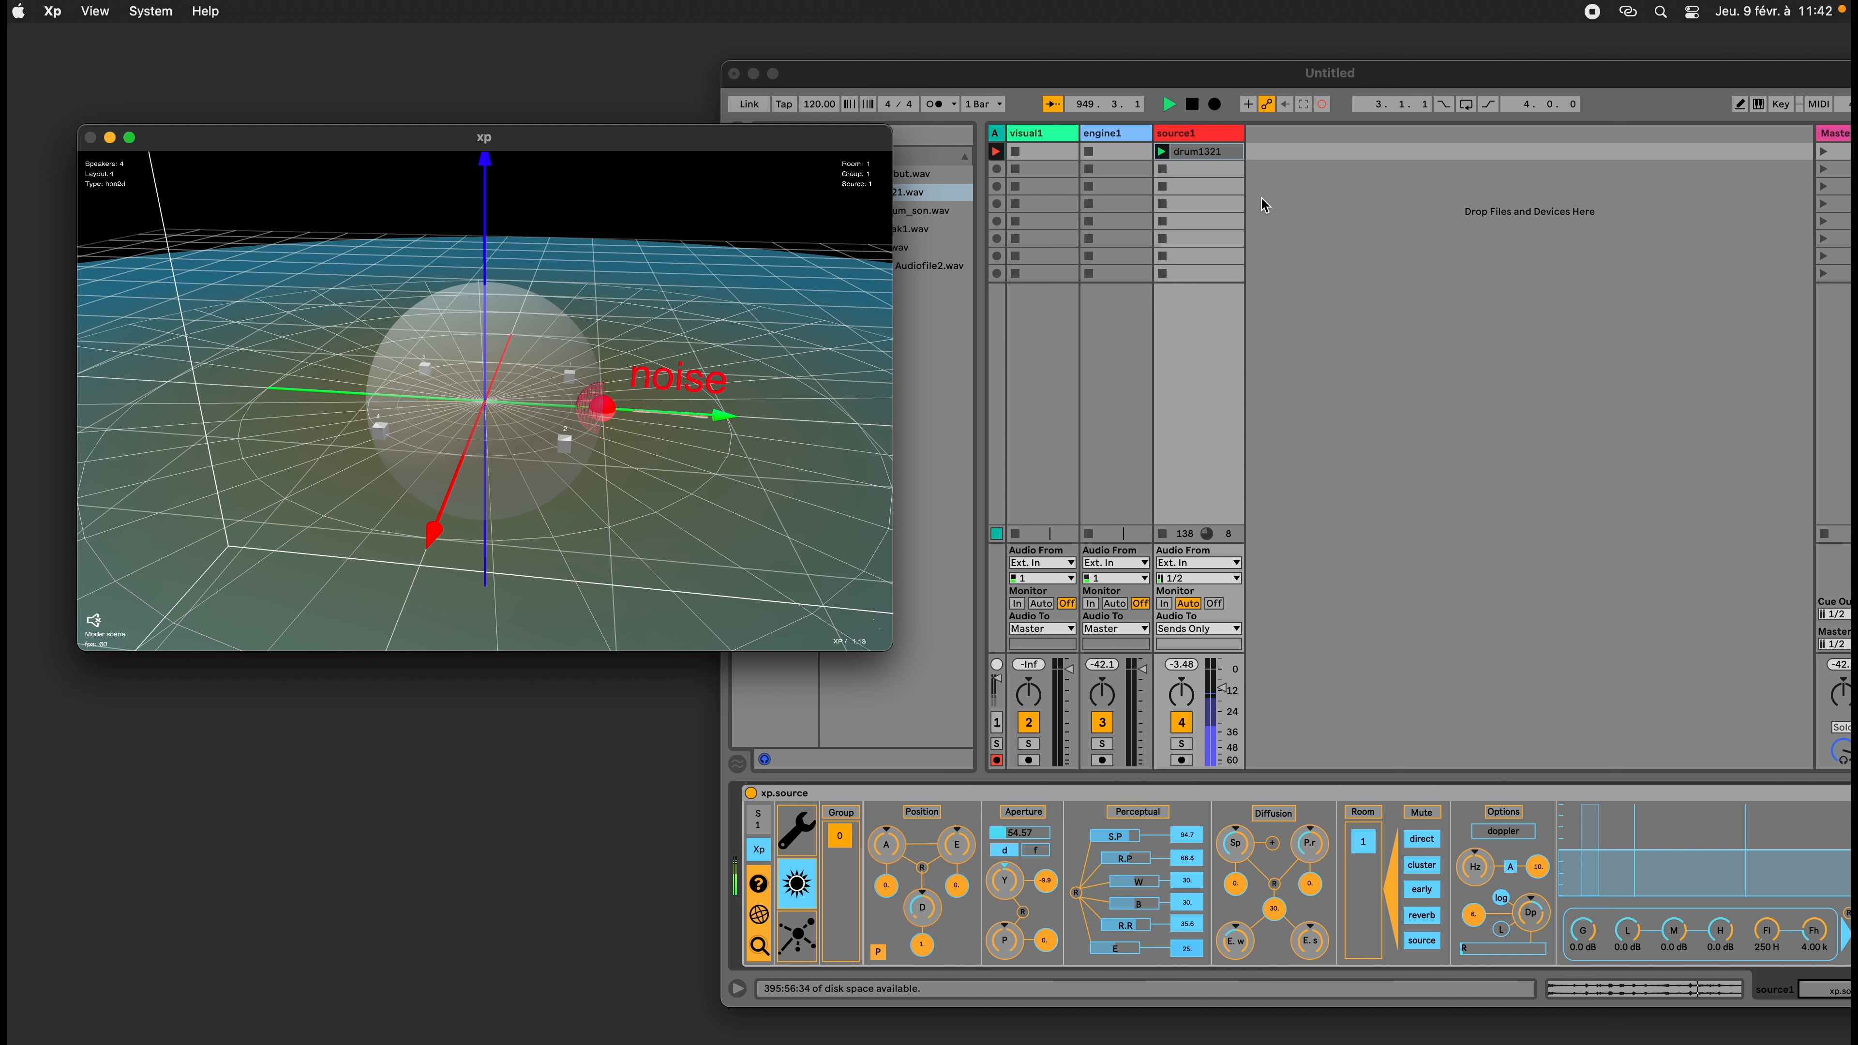
Add the xp.room.amxd device from the Xp1.13 devices folder to a new track after source1
click(1382, 192)
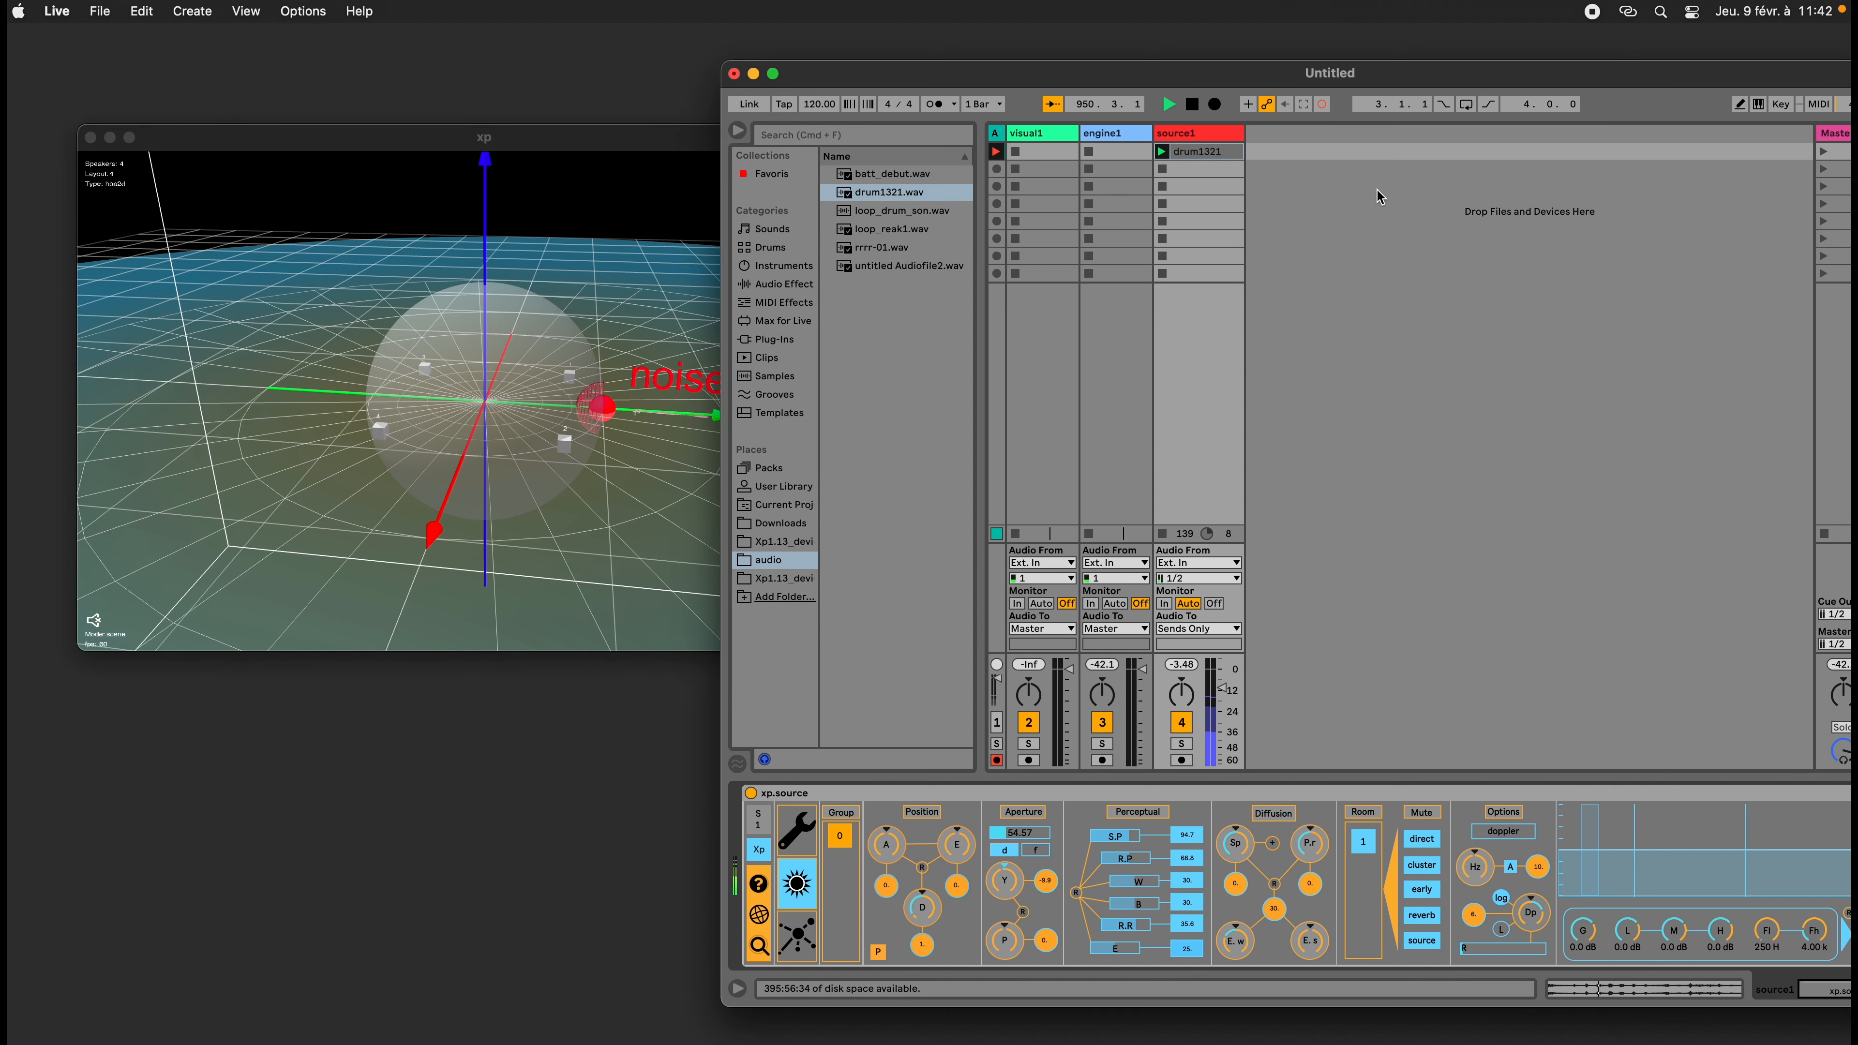
click(784, 381)
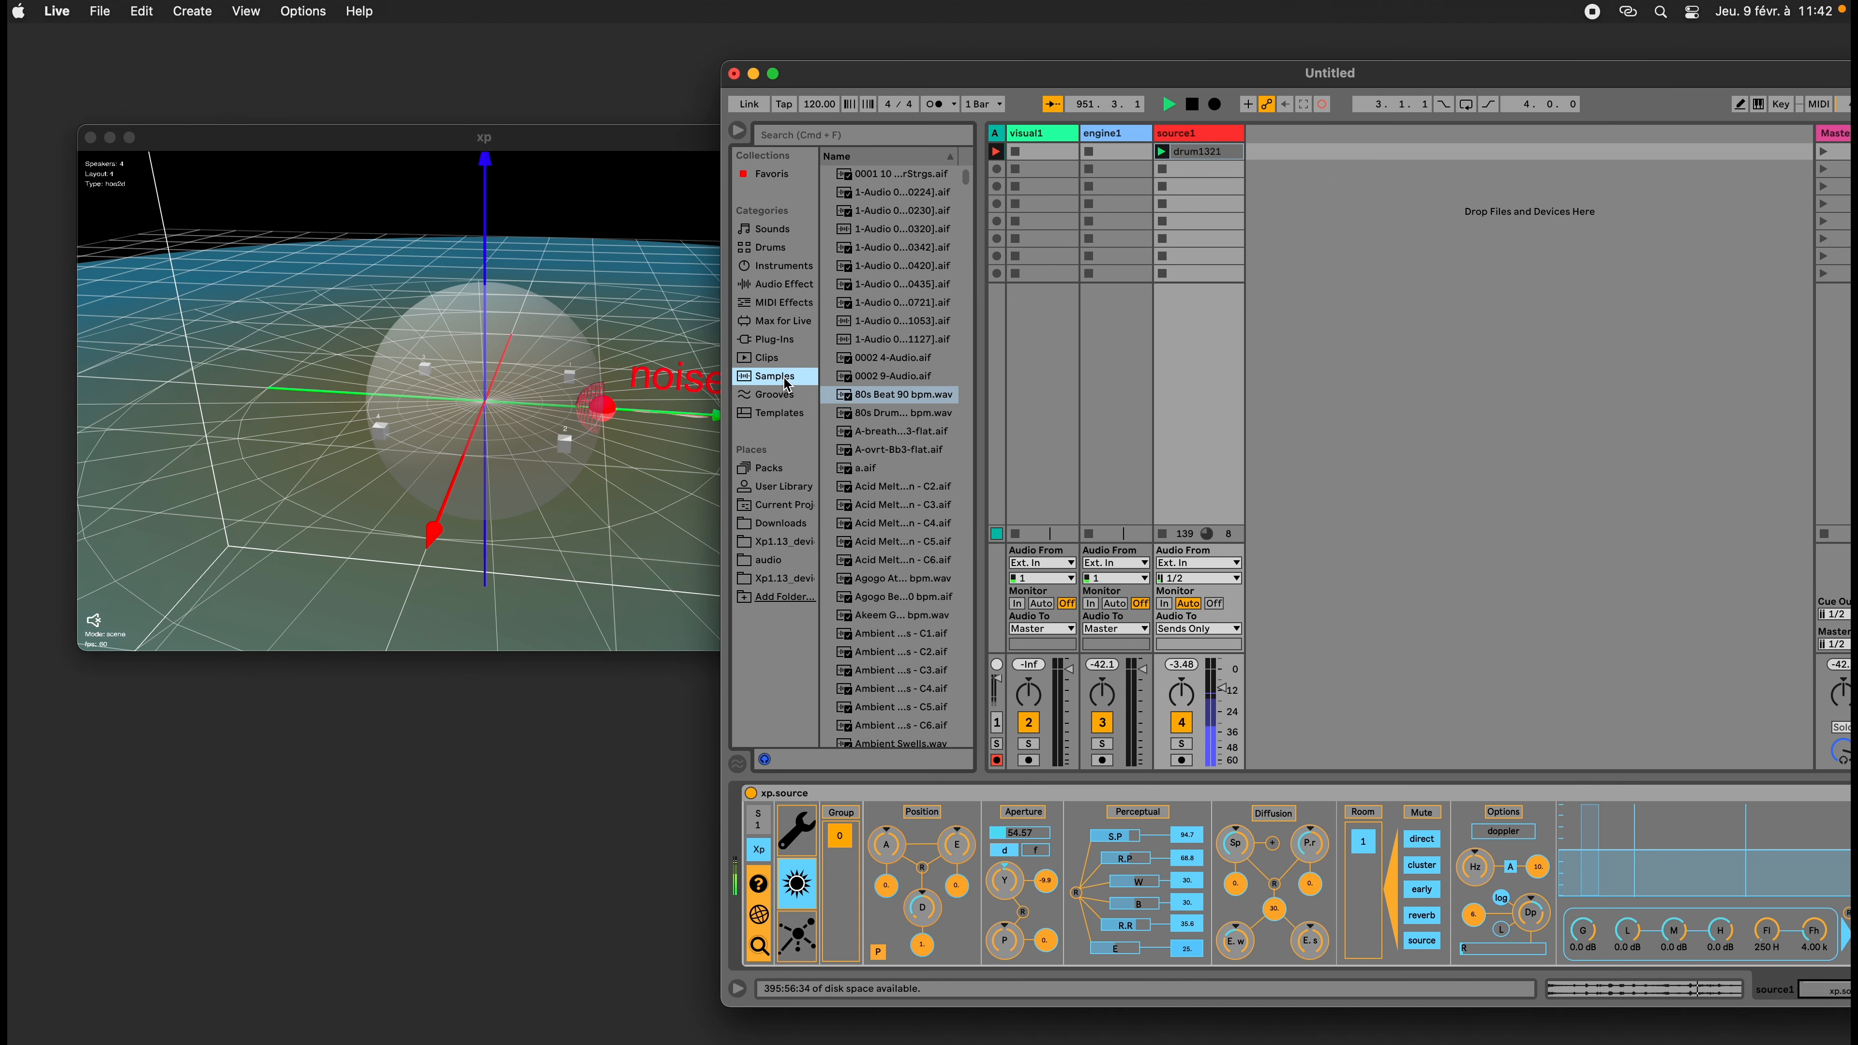
click(1415, 387)
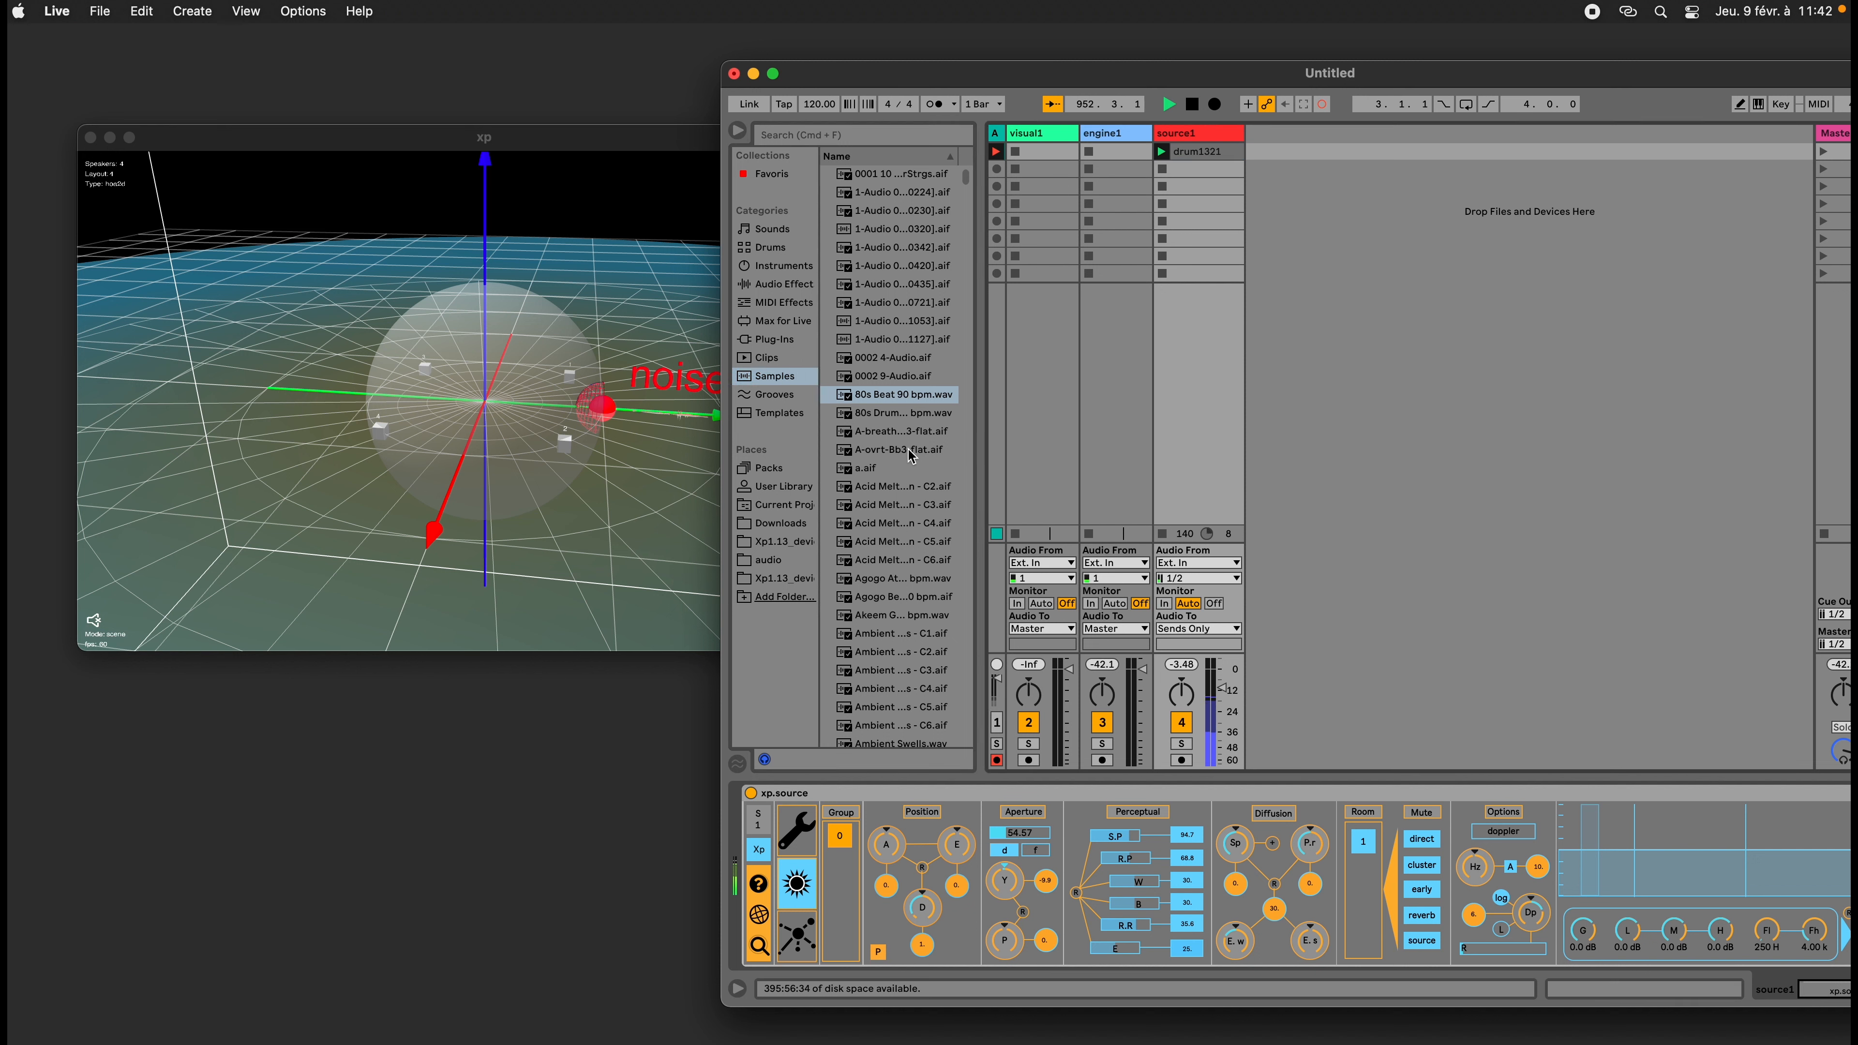
click(783, 578)
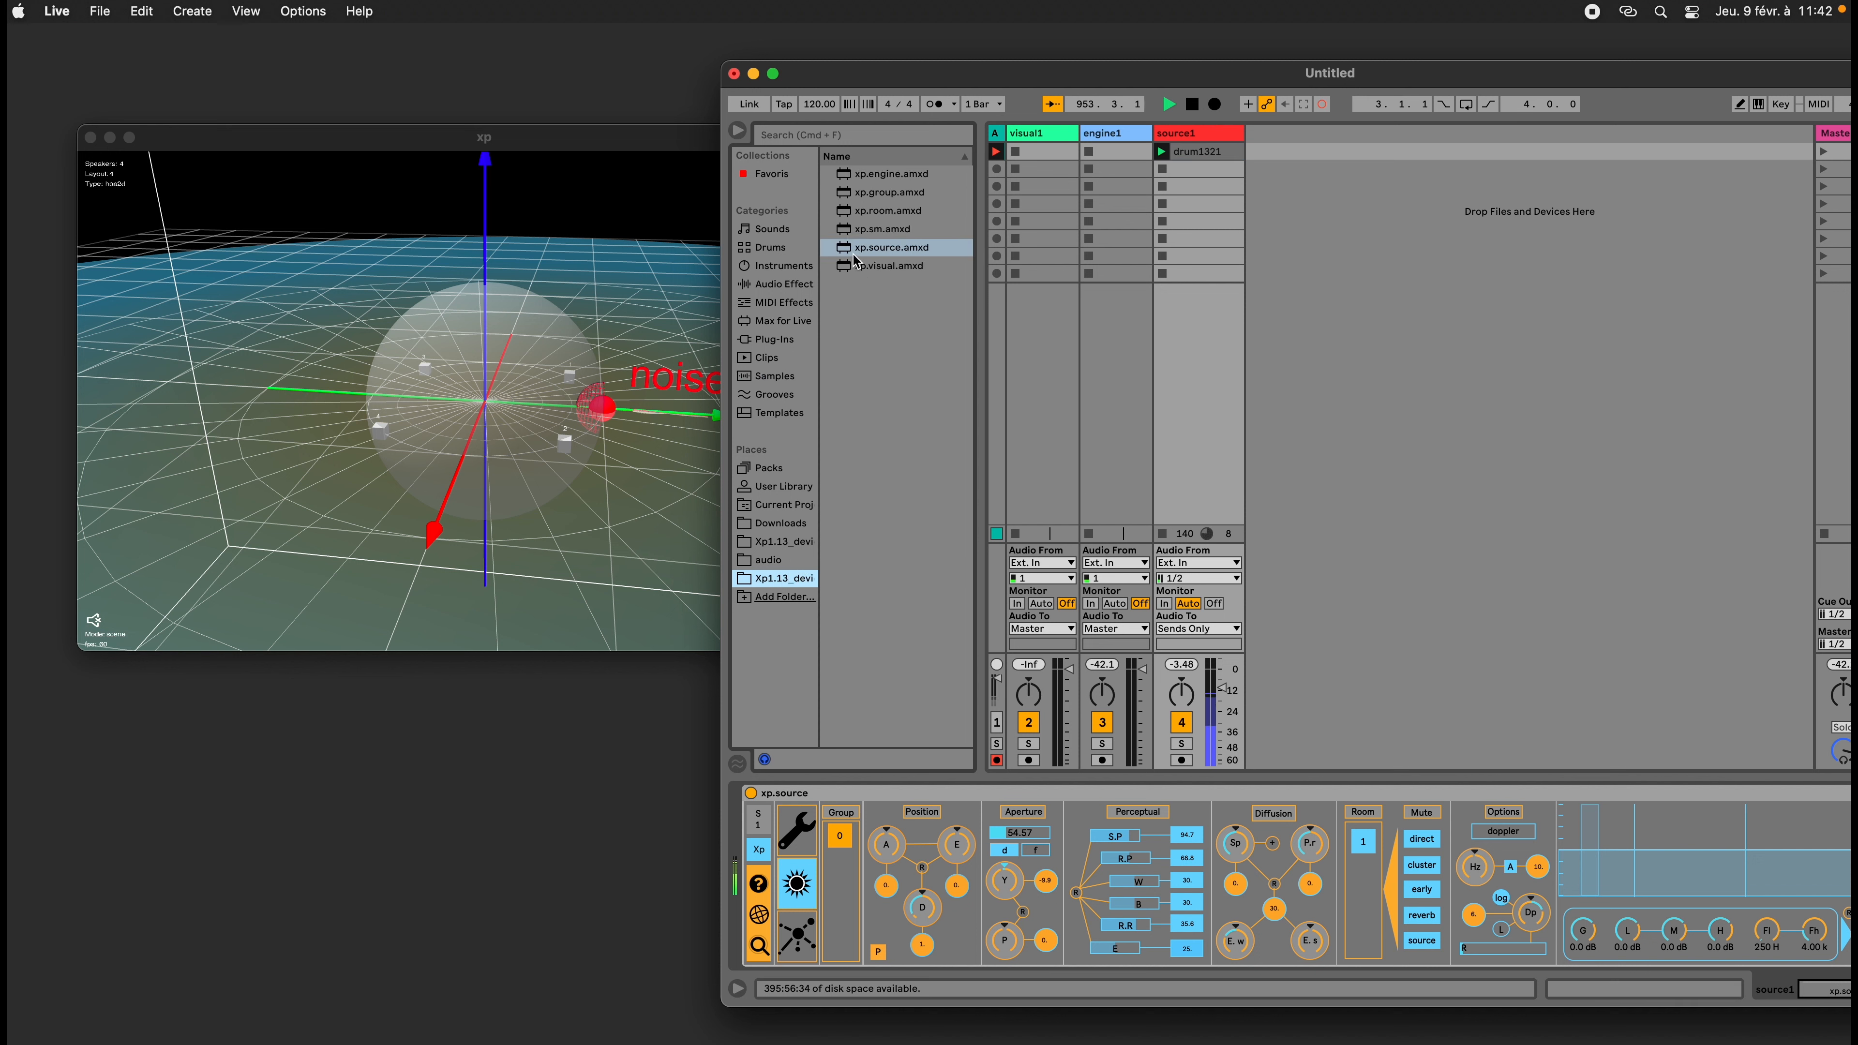
click(872, 215)
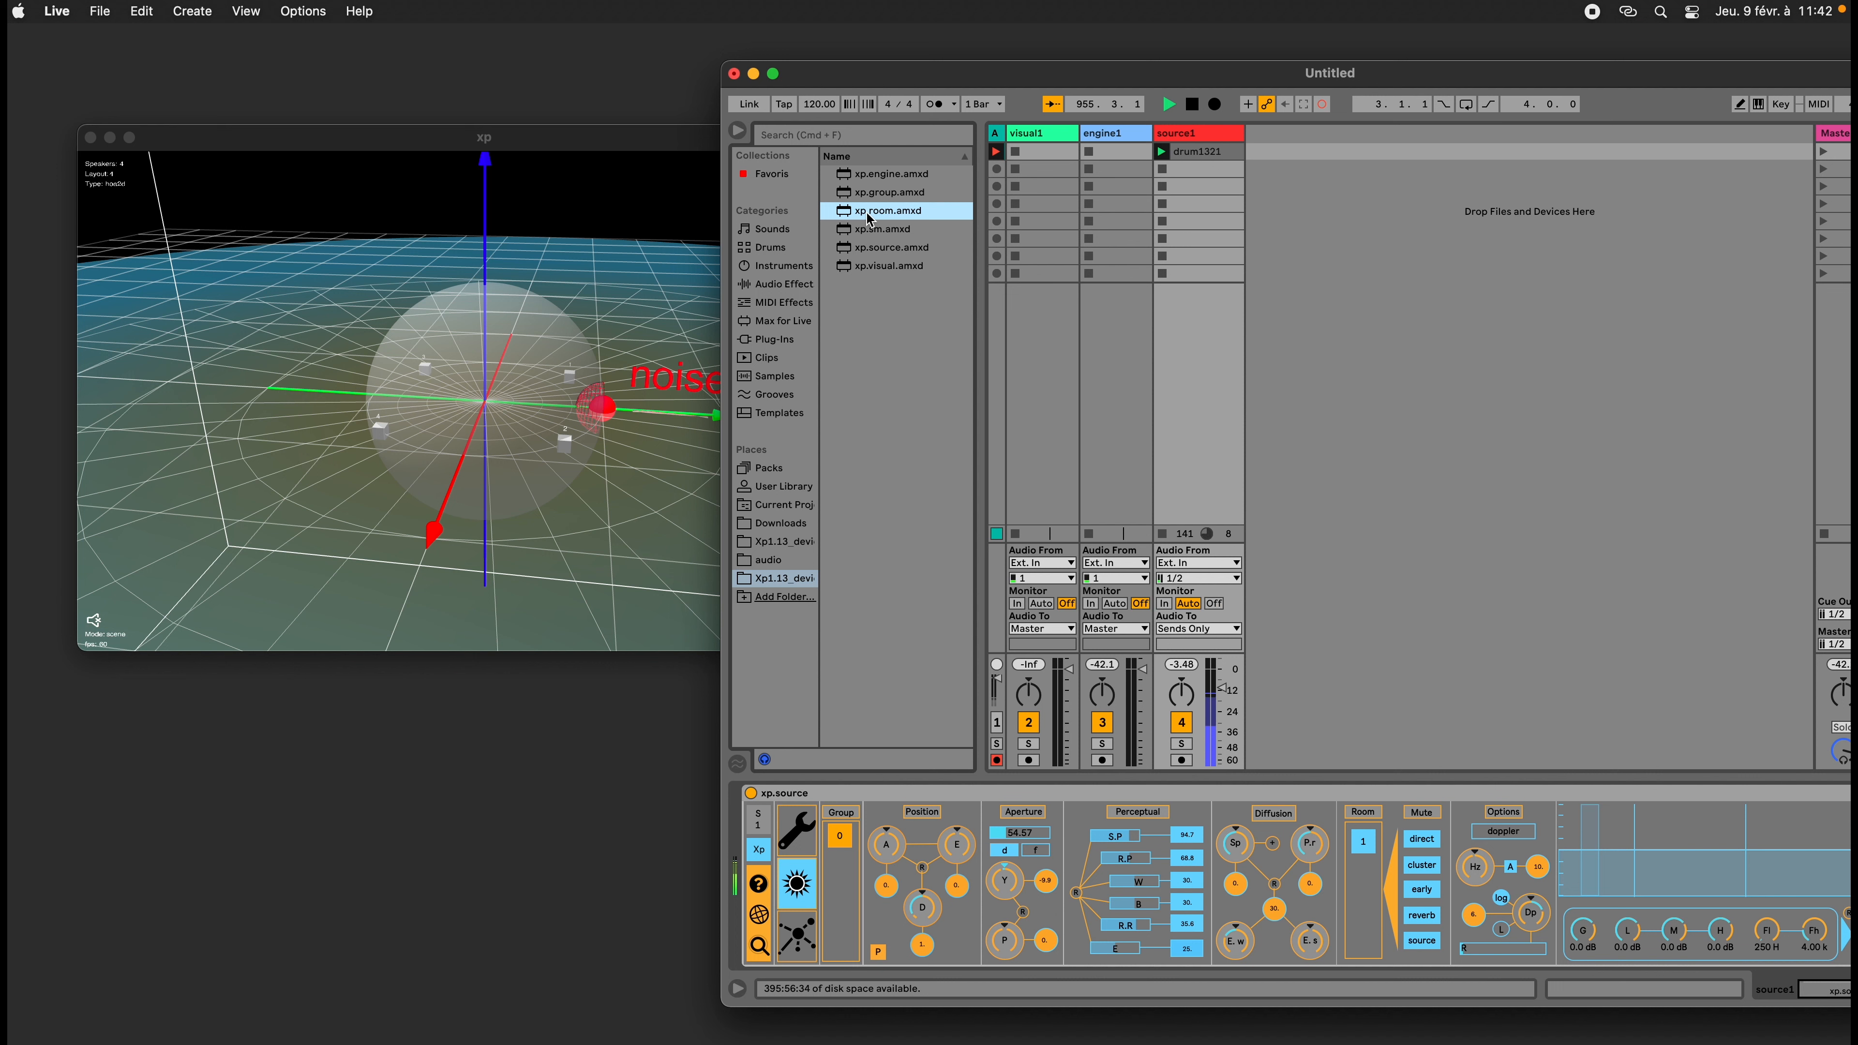
drag(871, 218, 1320, 219)
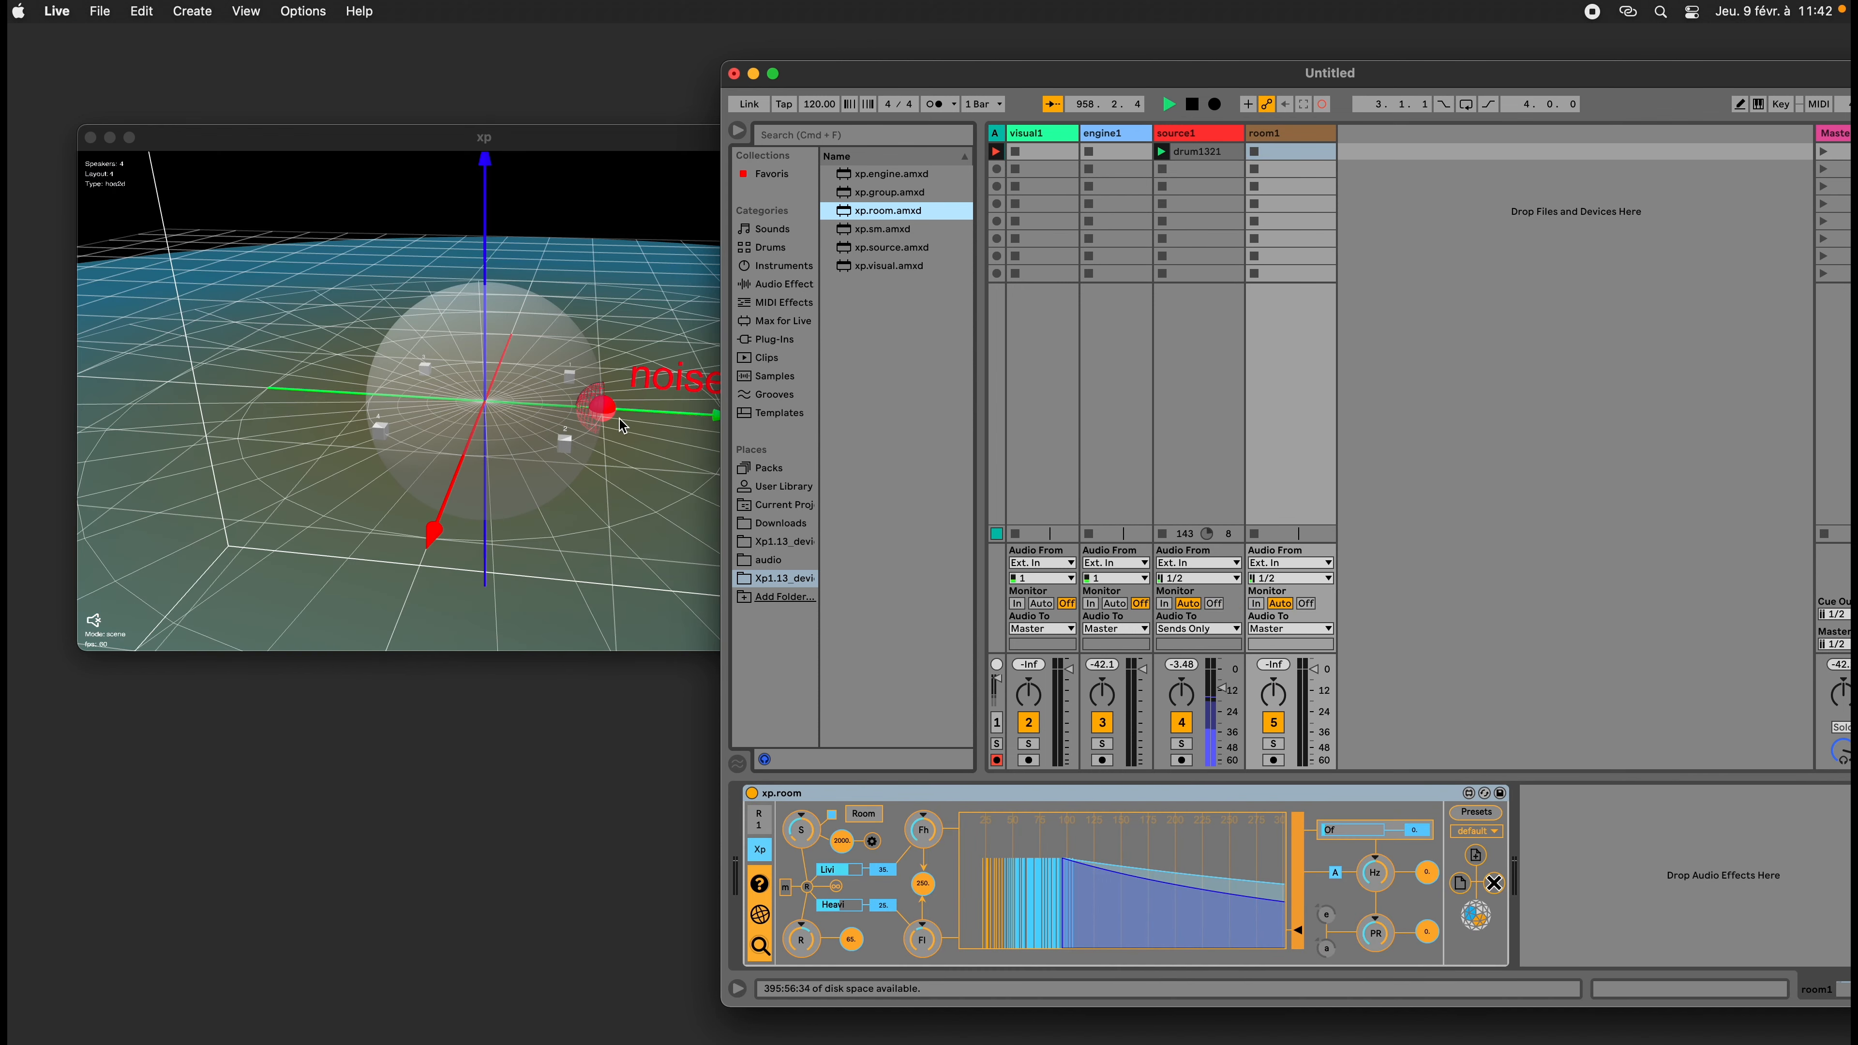
Reduce the size of room 1, and show and hide the xp.room device's additional parameters
click(1184, 205)
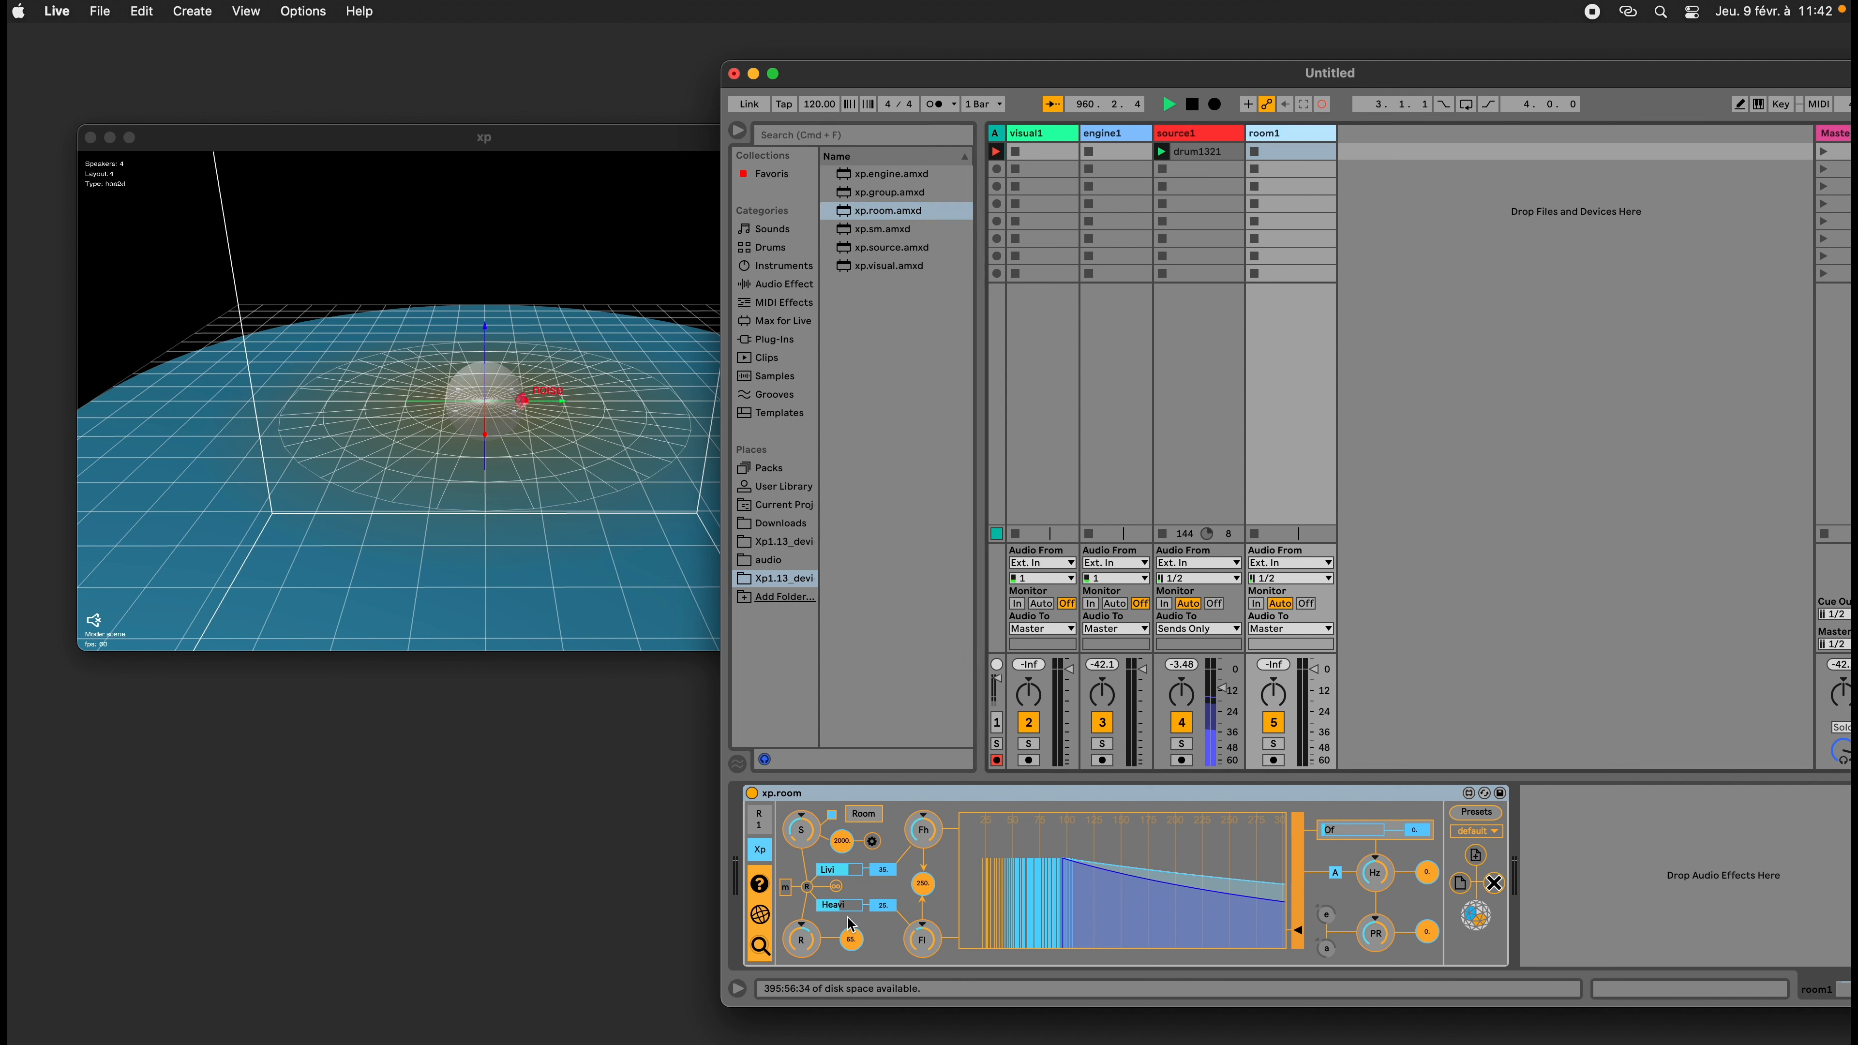
mouse_move(810, 838)
mouse_down()
mouse_move(810, 904)
mouse_move(809, 779)
mouse_move(810, 860)
mouse_up()
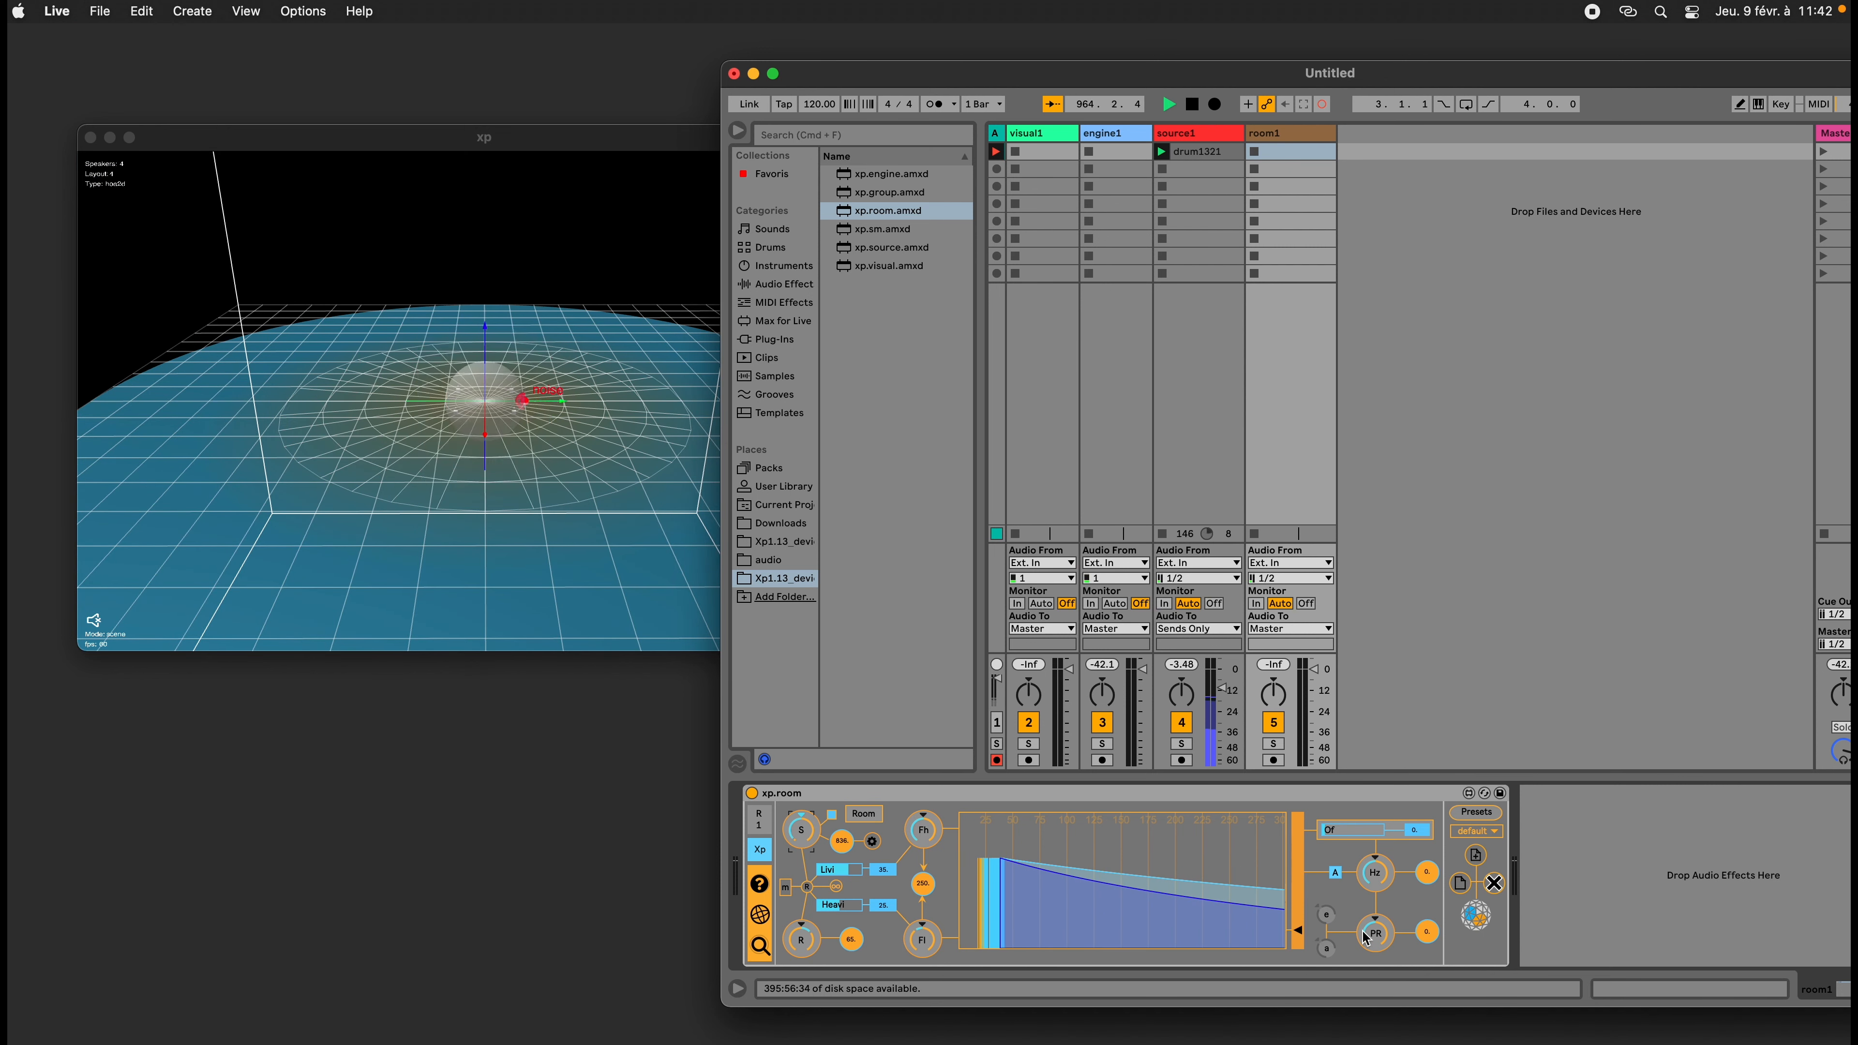
click(875, 843)
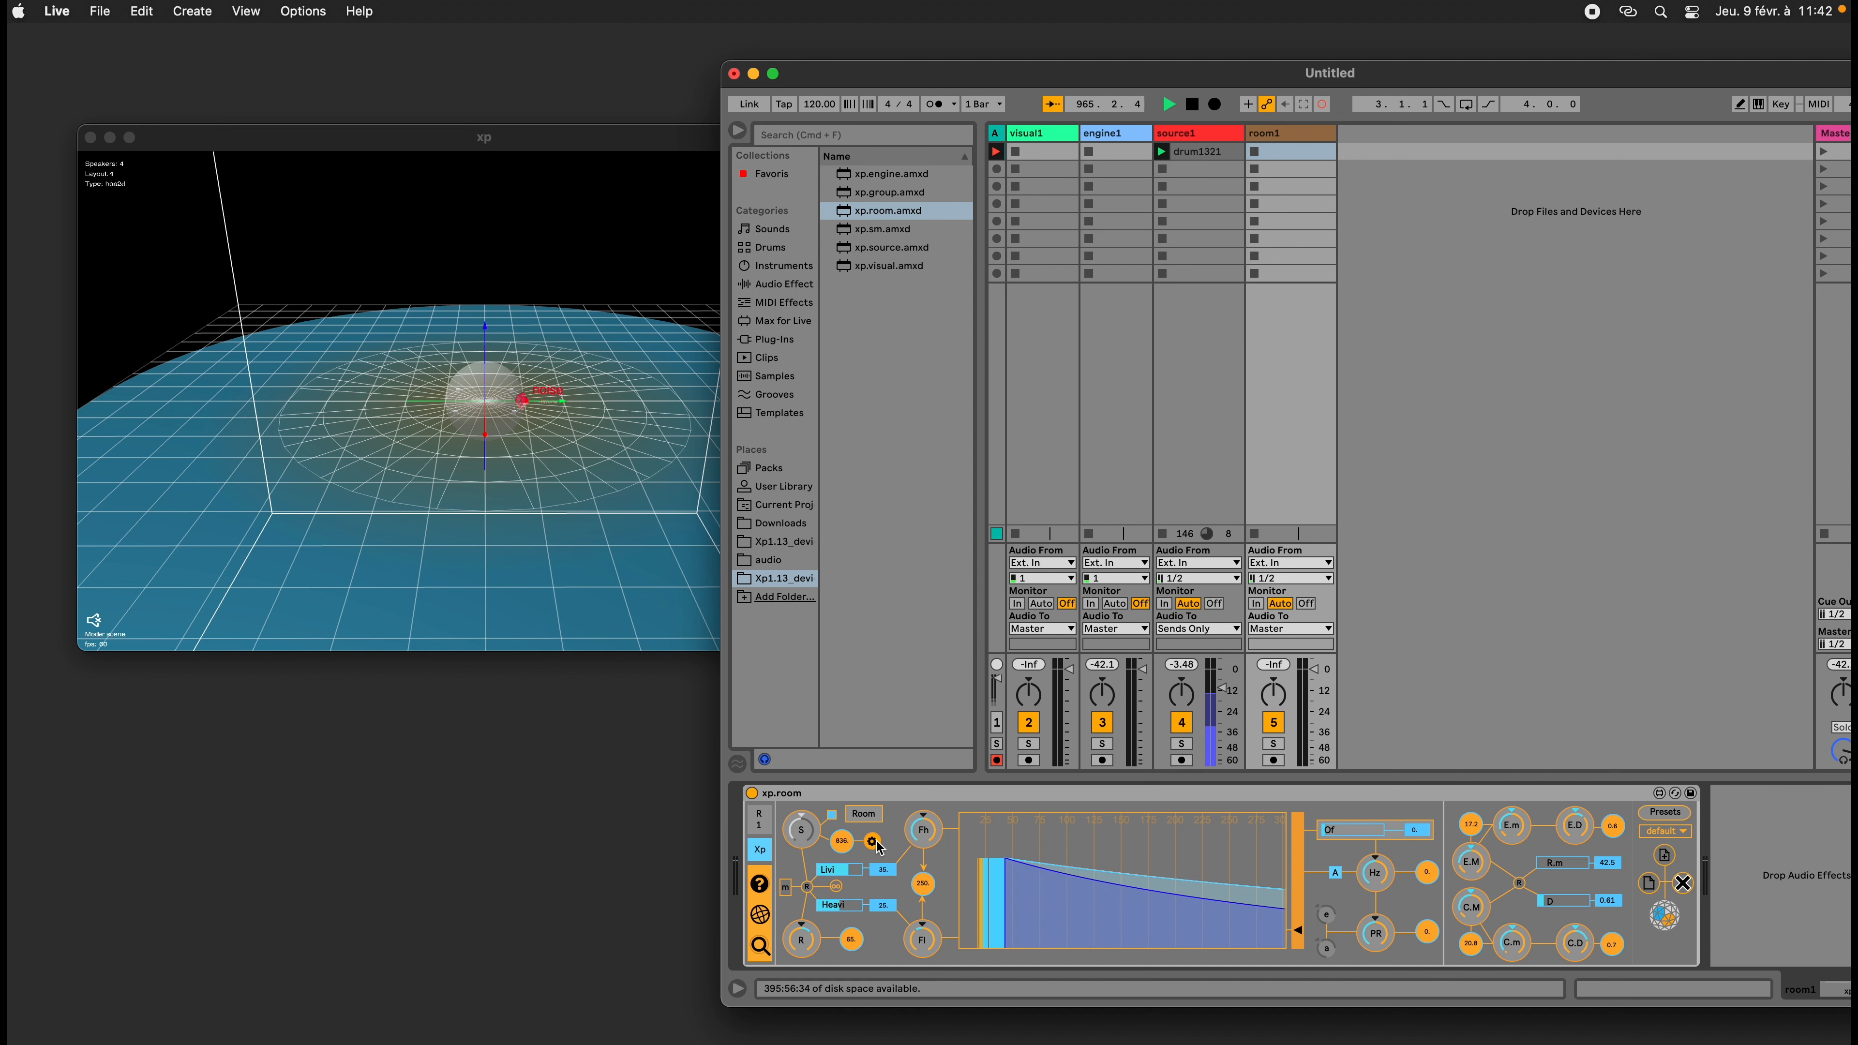
click(875, 844)
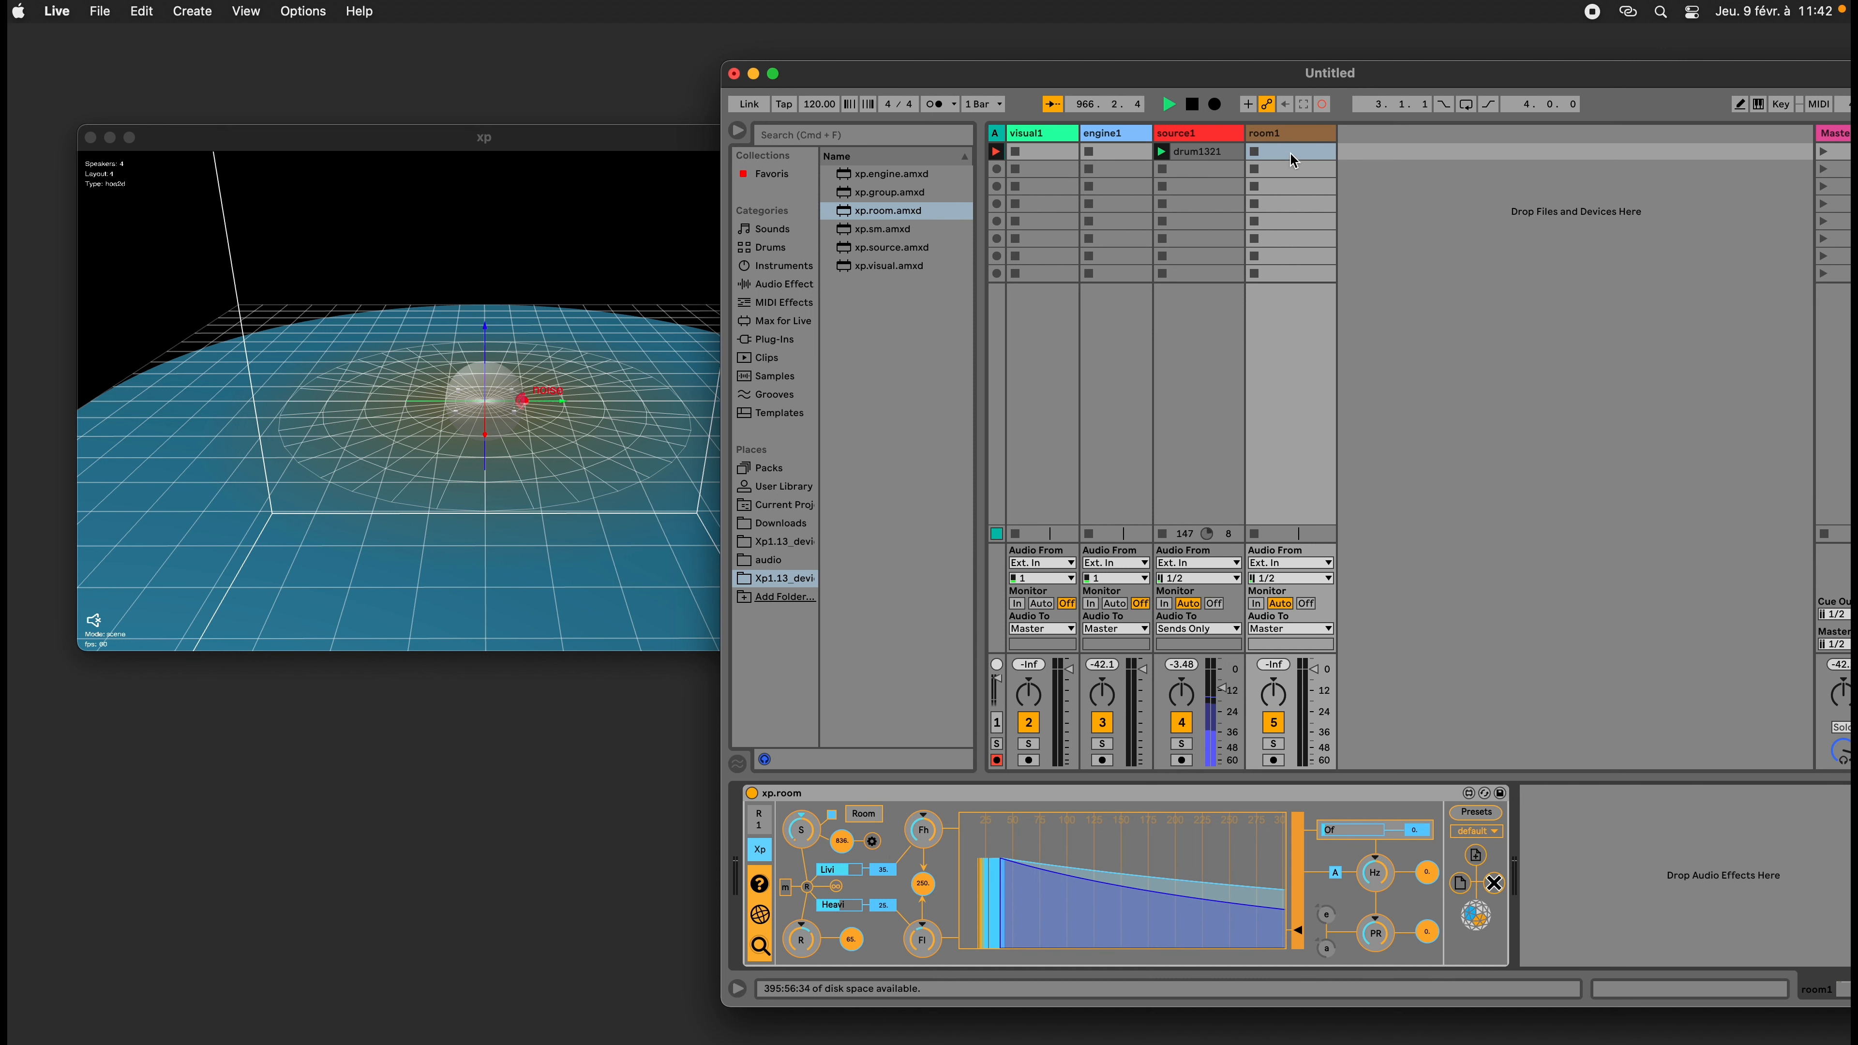
Move the room1 track before source1 and narrow the visual1, engine1 and room1 tracks
mouse_move(1293, 133)
mouse_down()
mouse_move(991, 144)
mouse_move(1169, 147)
mouse_move(1148, 136)
mouse_up()
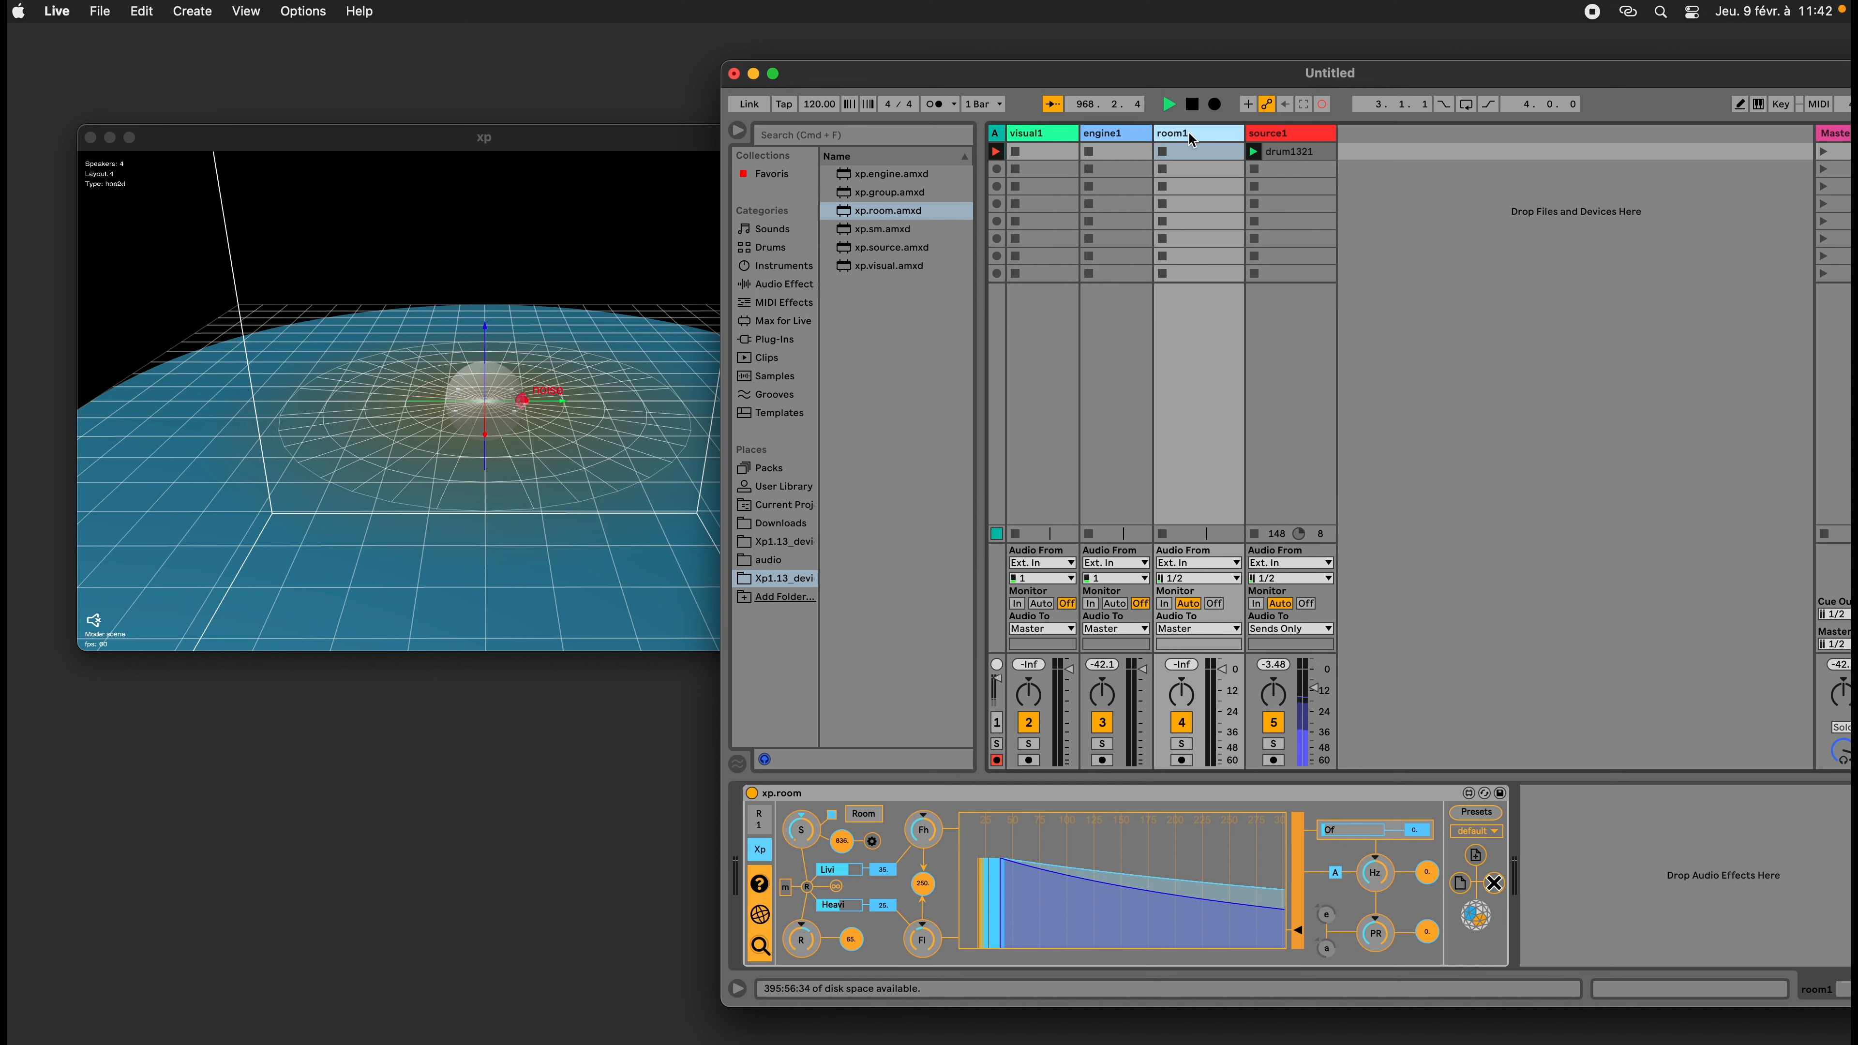
shift+click(1030, 139)
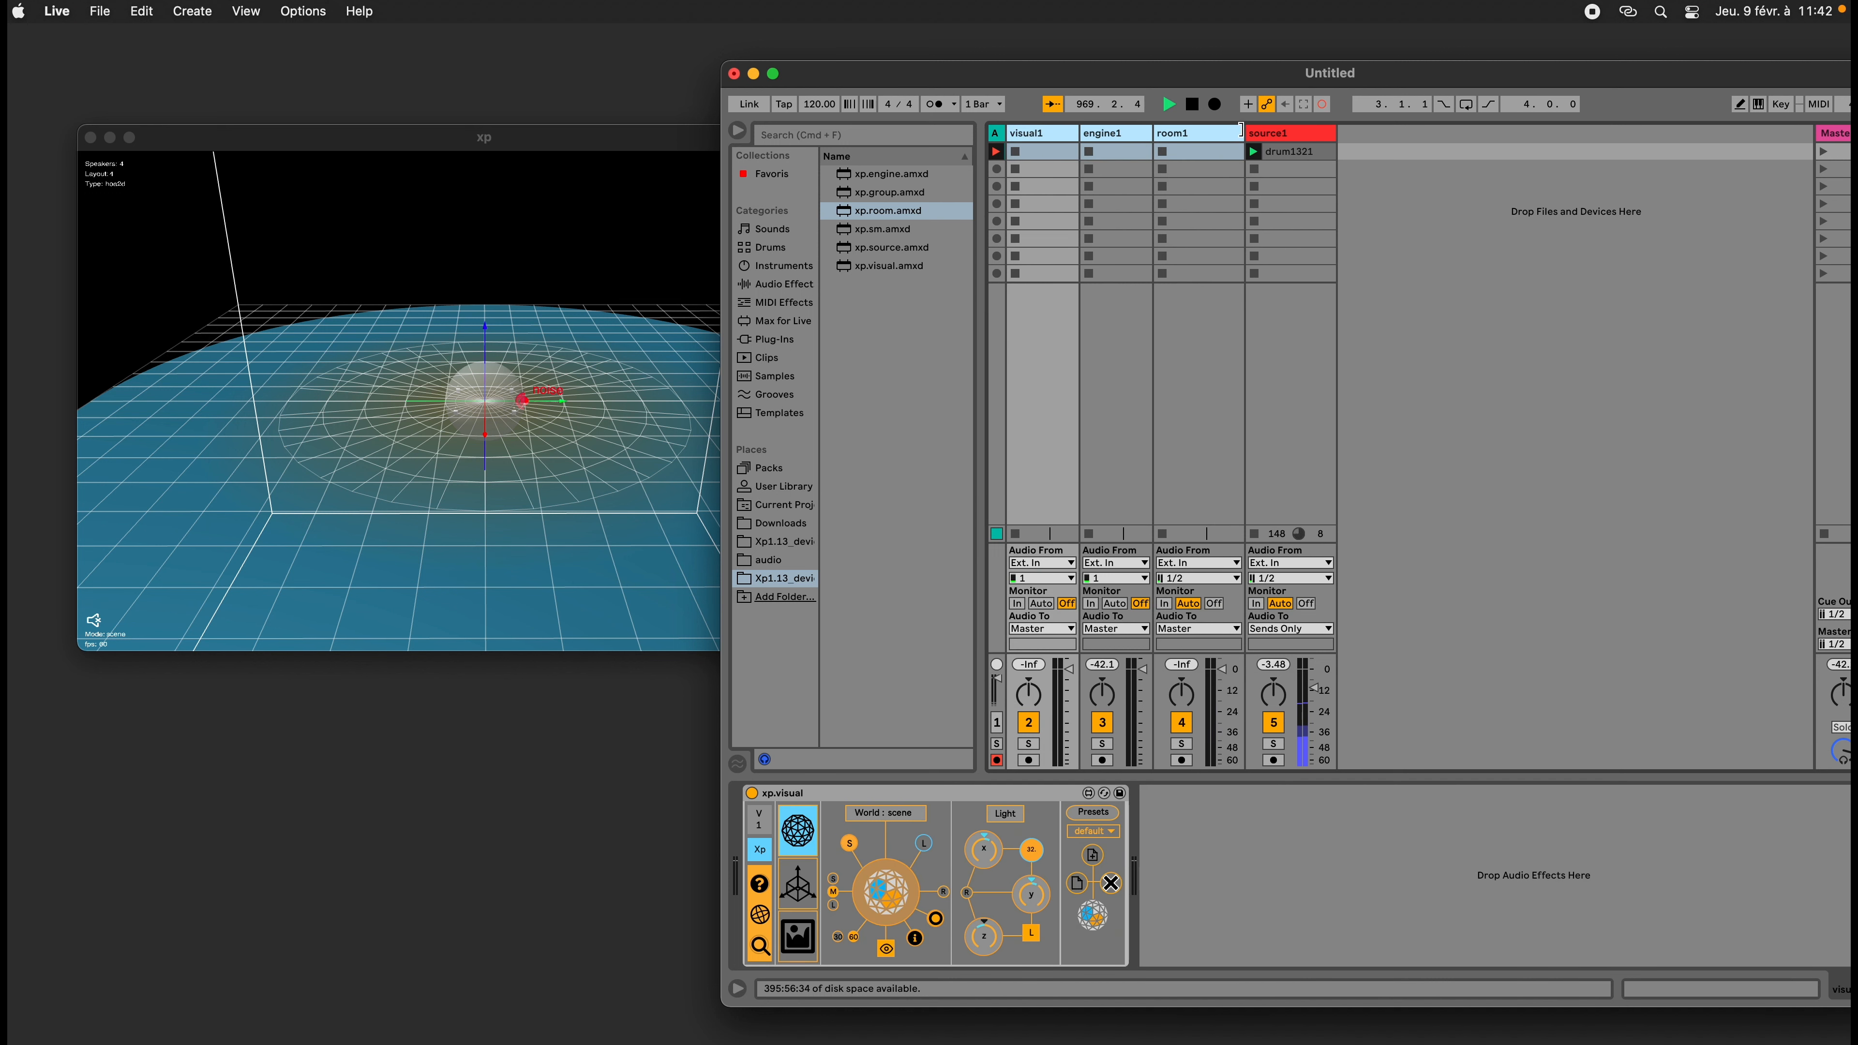
mouse_move(1243, 138)
mouse_down()
mouse_move(1194, 132)
mouse_move(1218, 135)
mouse_up()
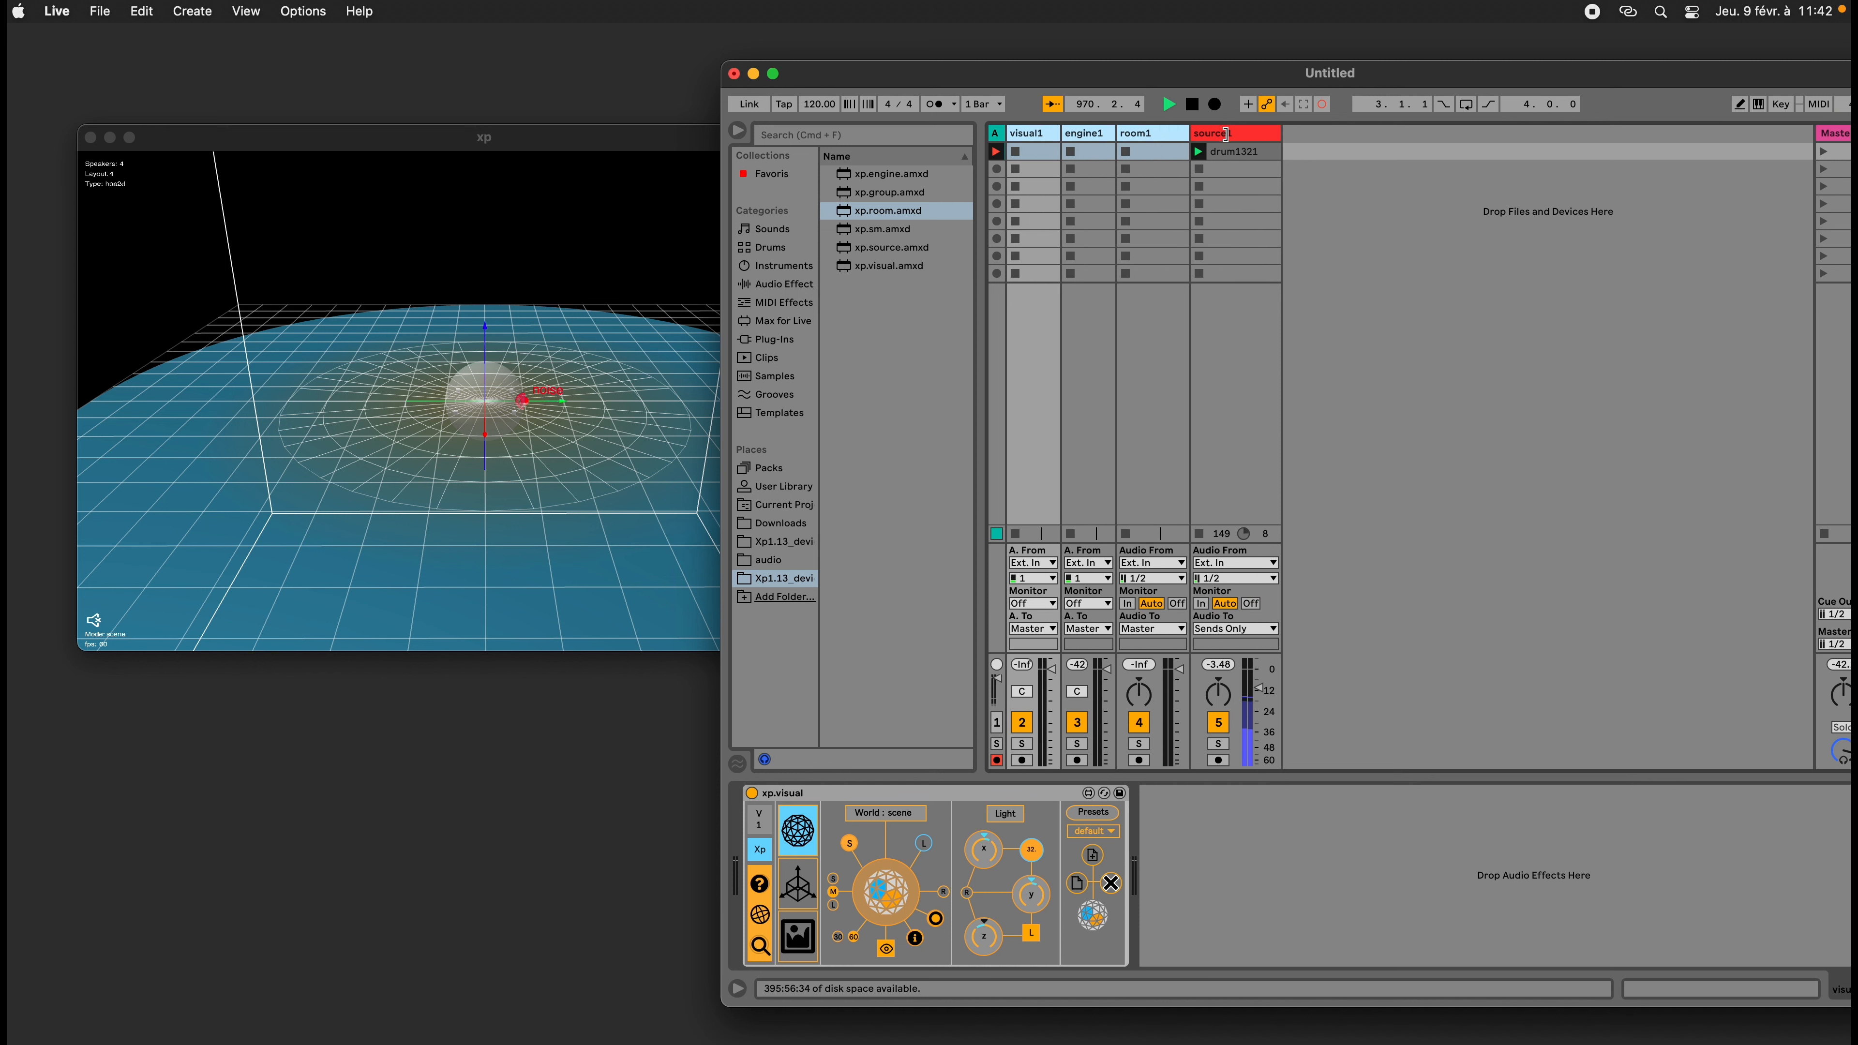
click(1378, 167)
Add a second xp.room device on a new track and place it between room1 and source1
click(1267, 136)
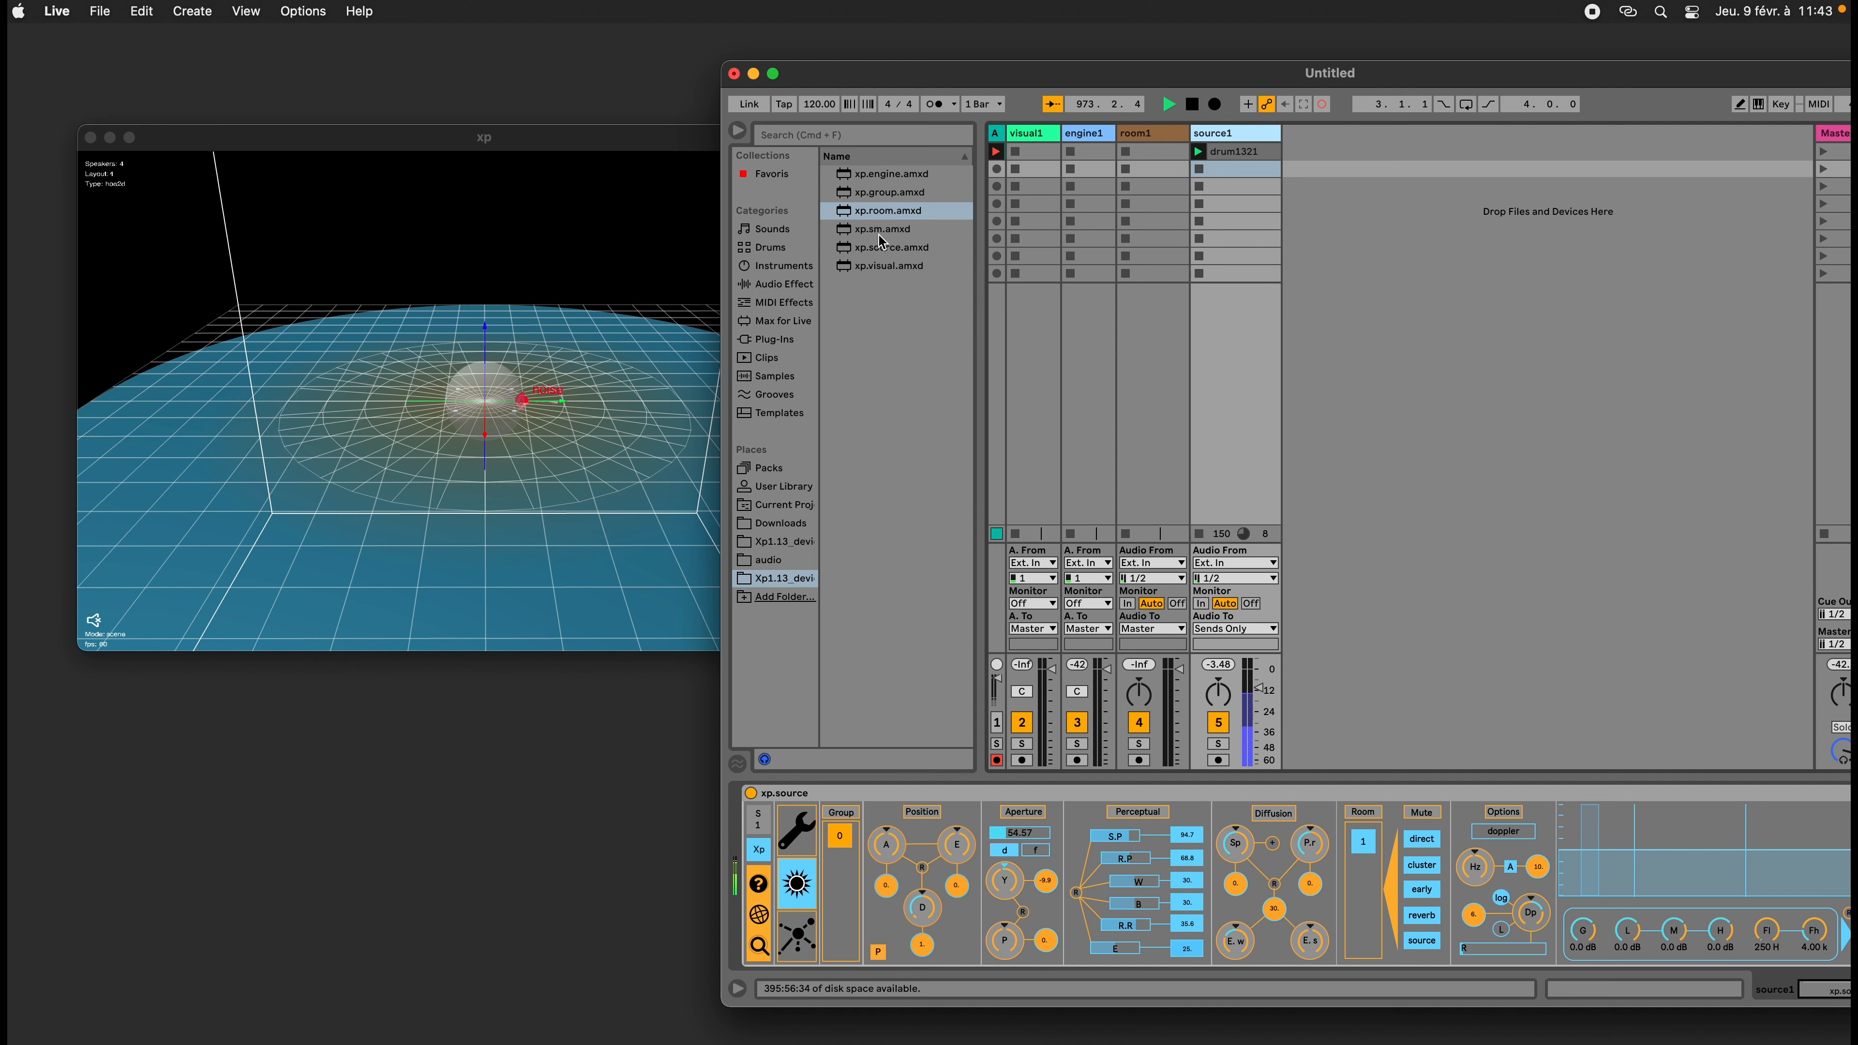
drag(871, 218, 1311, 205)
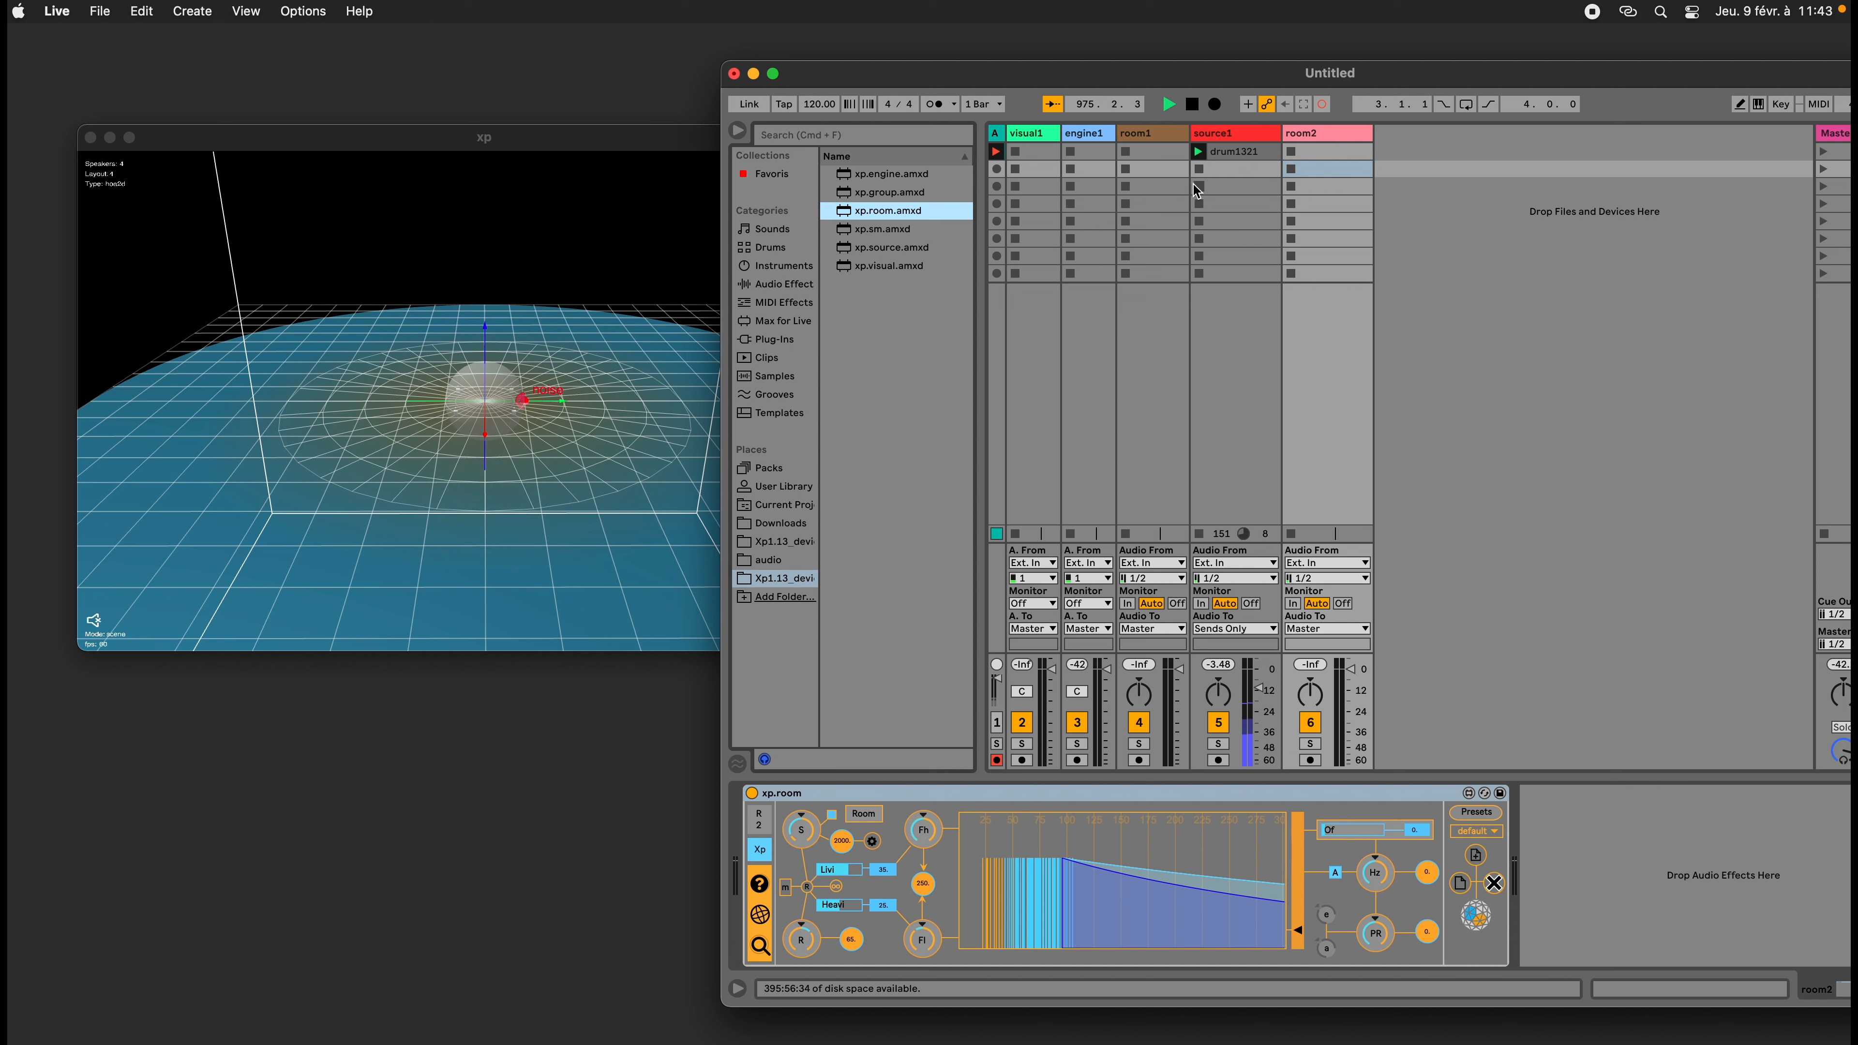
drag(1328, 134, 1190, 137)
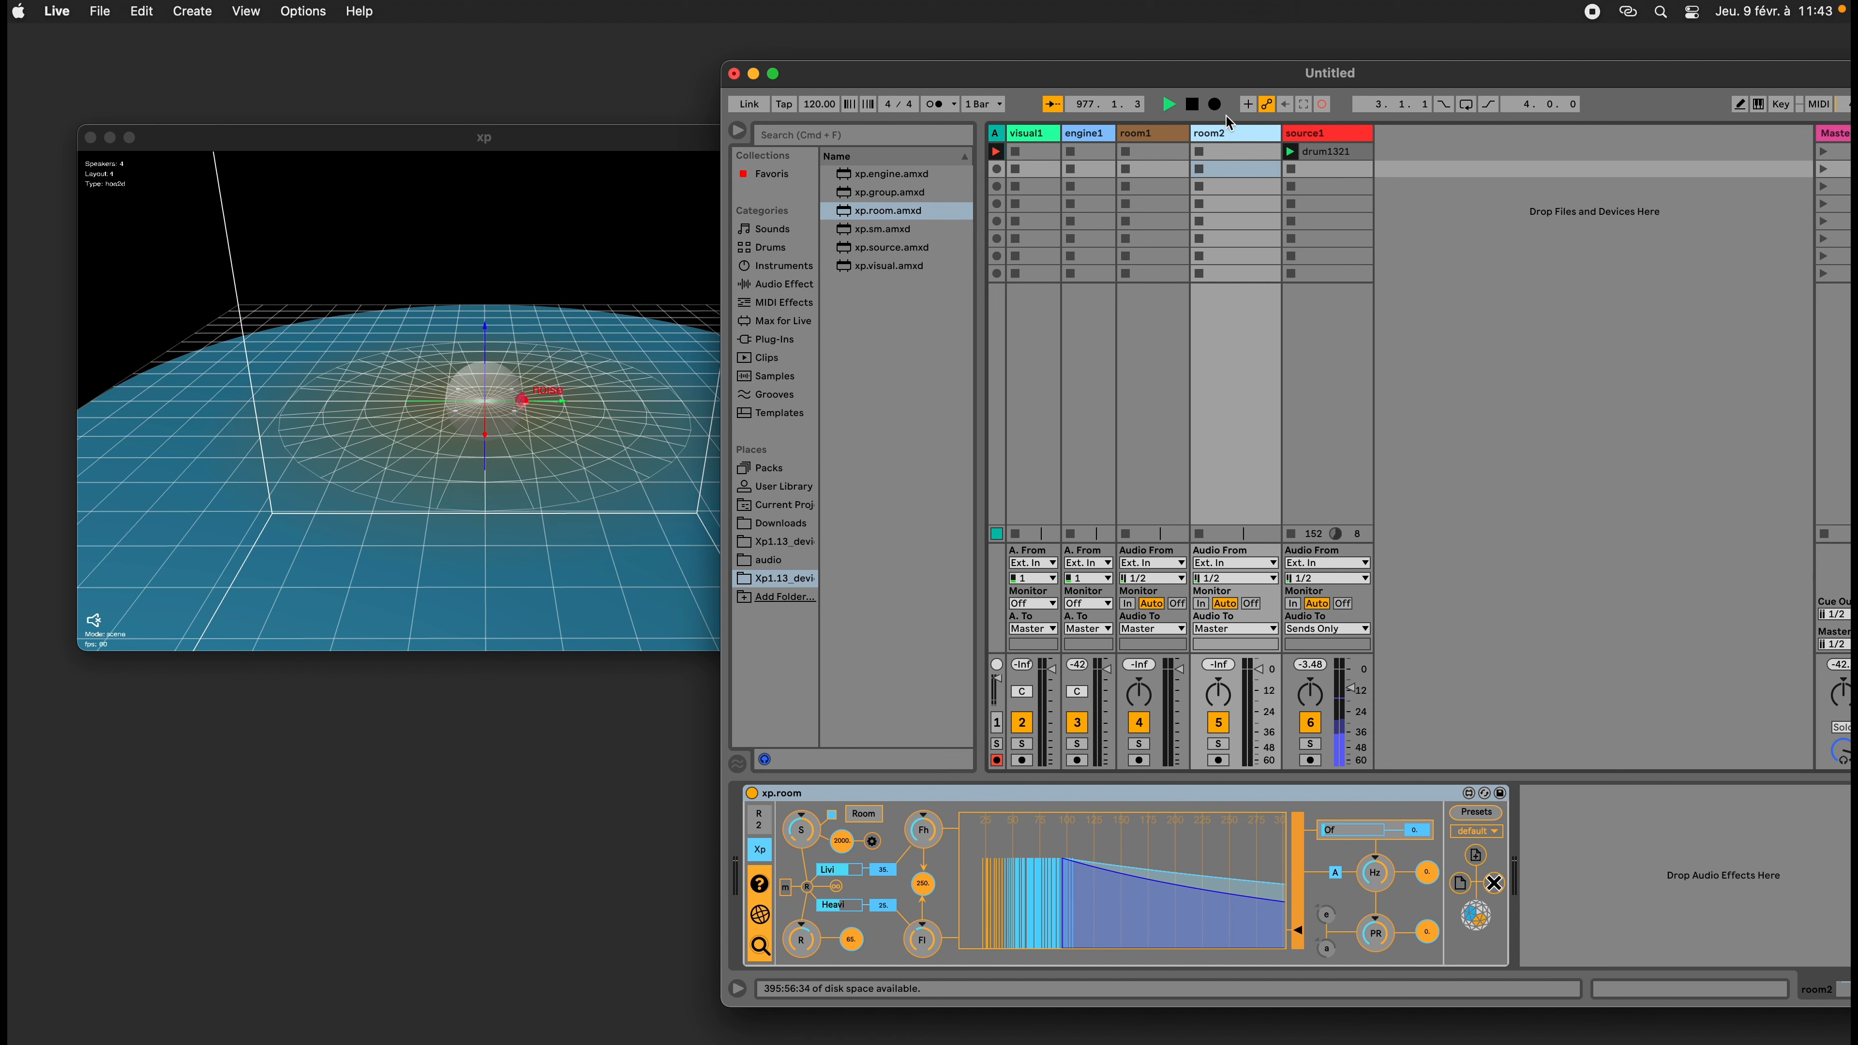
Try both room assignments in source1's xp.source device and assign the source to room 2
click(1327, 135)
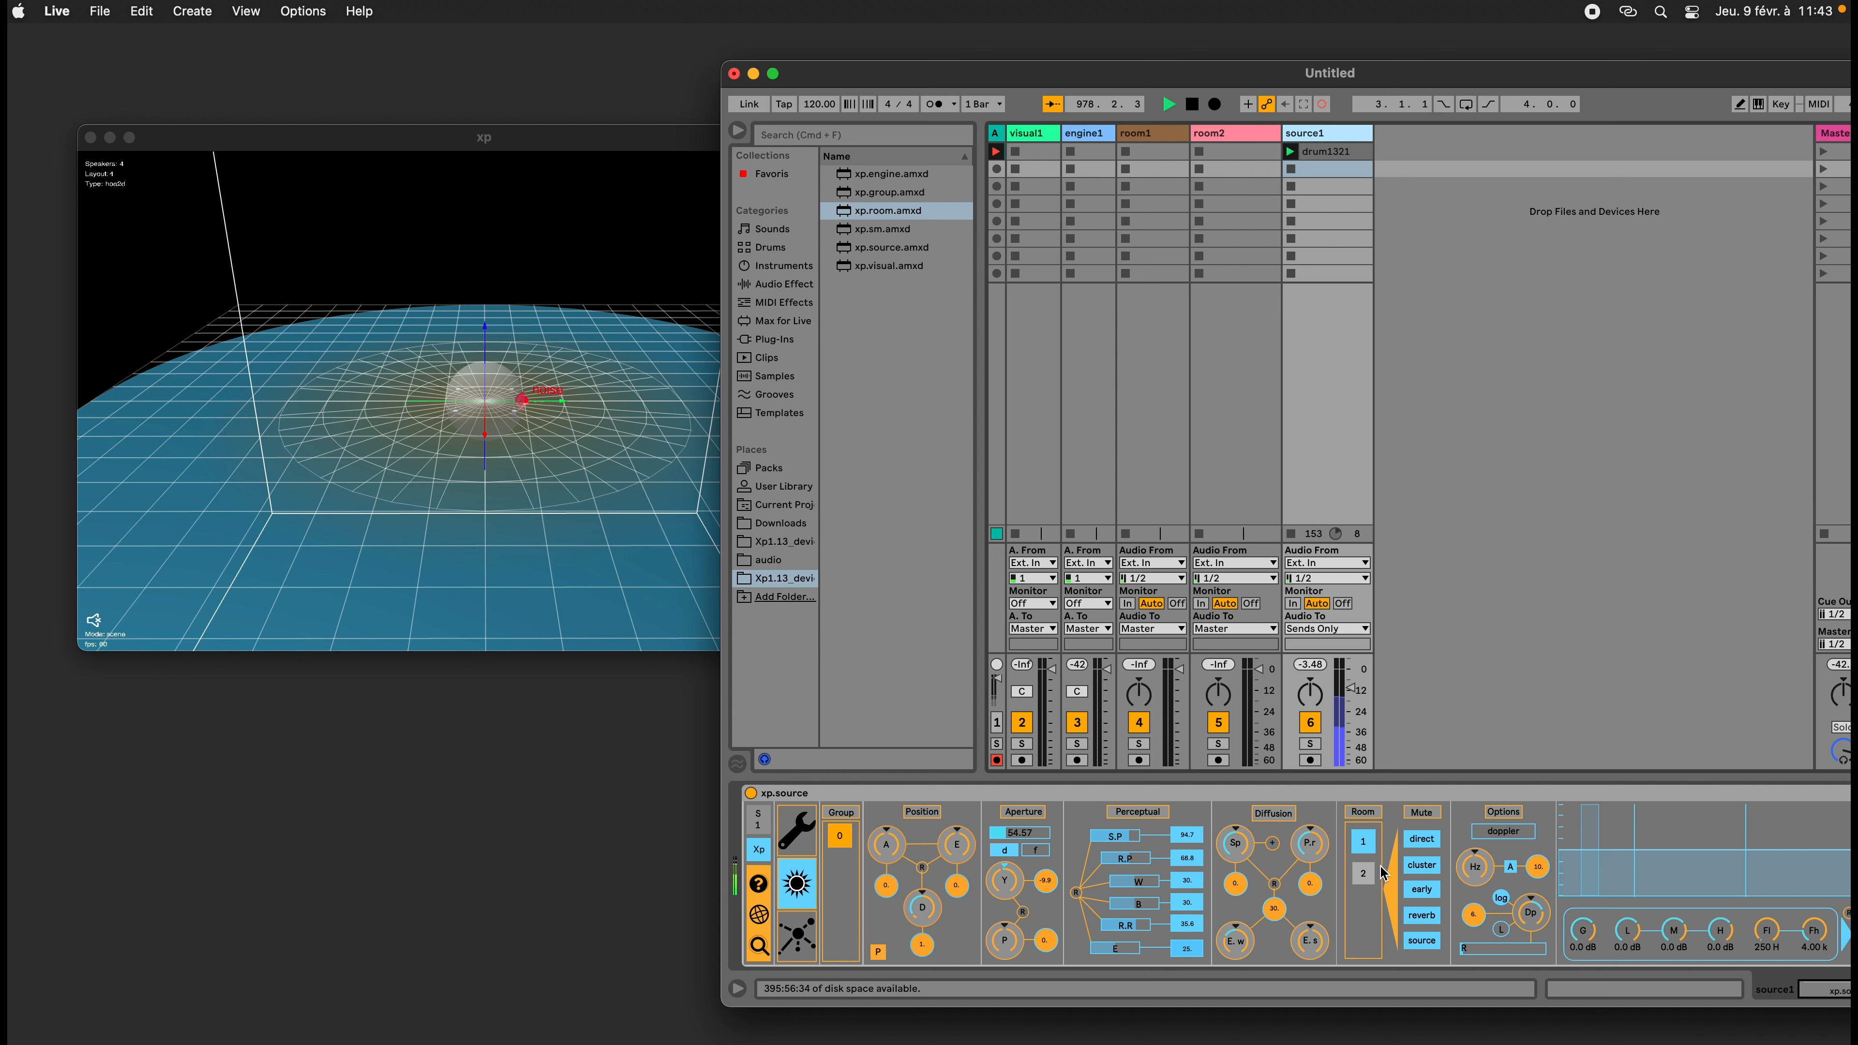
click(1364, 873)
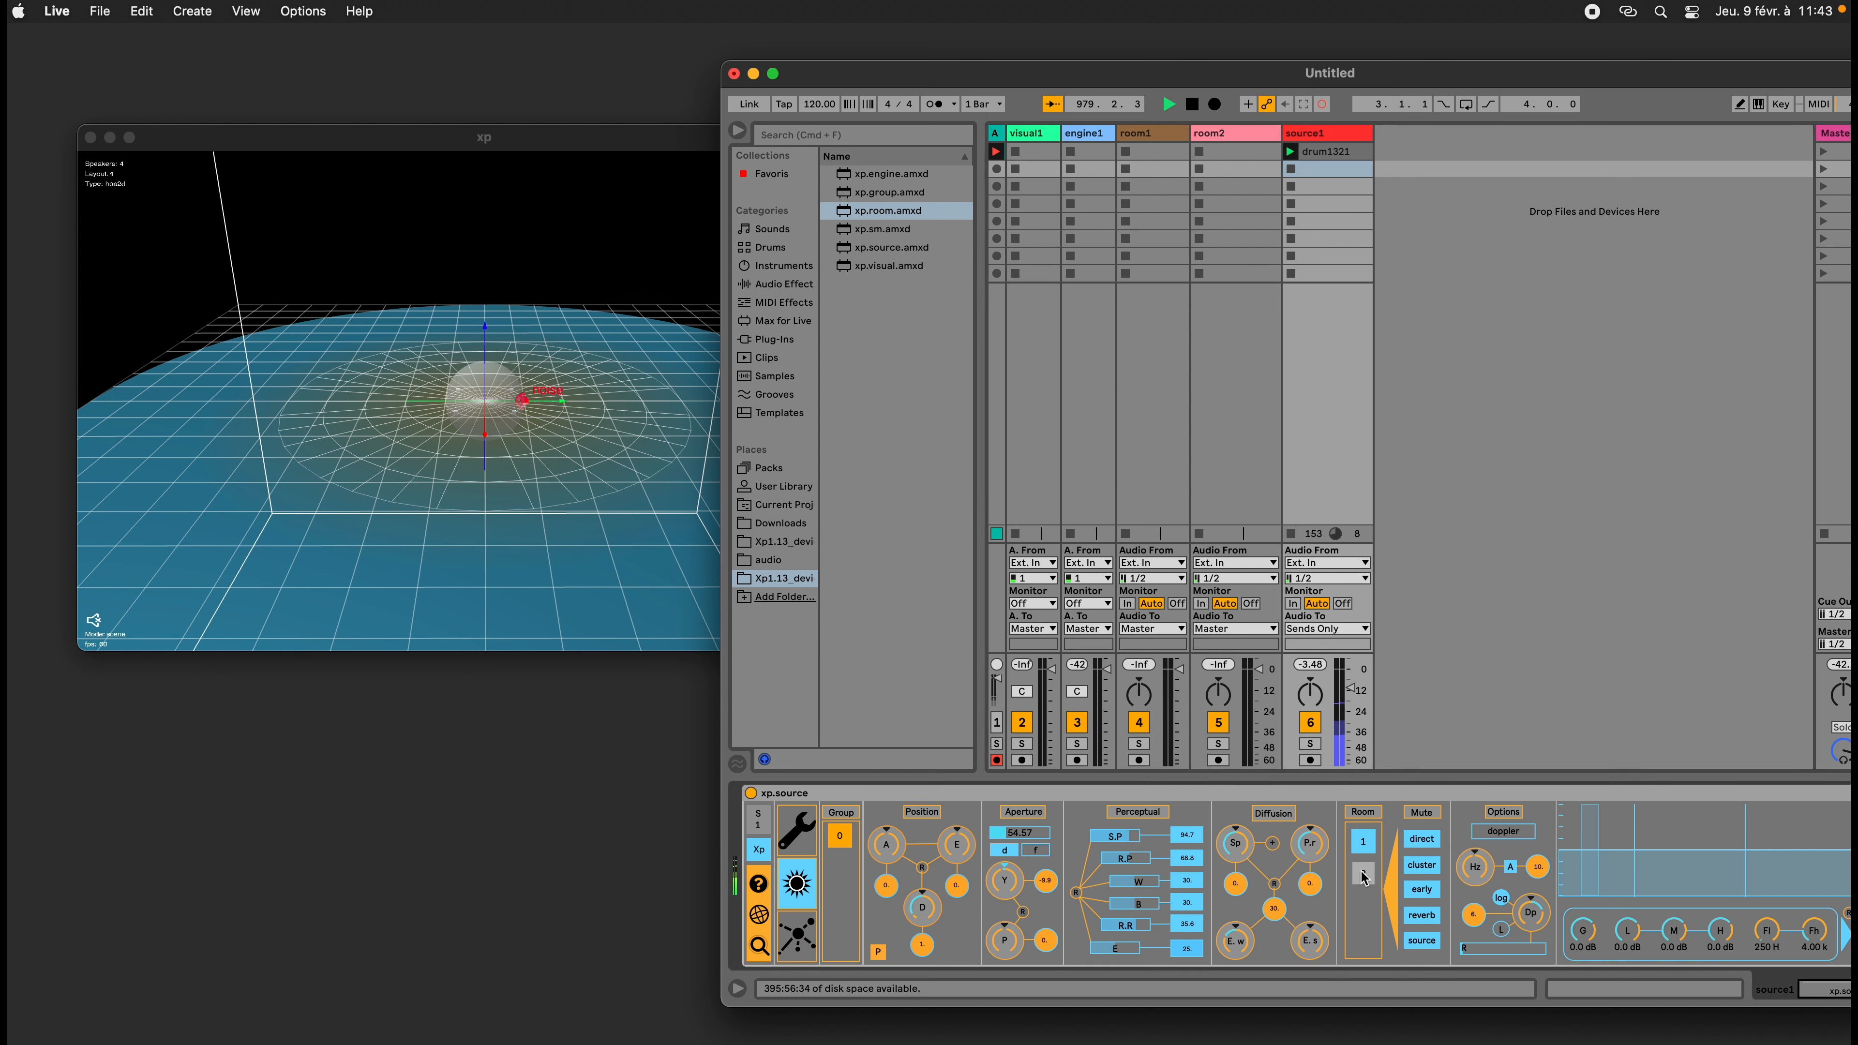
click(1362, 845)
click(1360, 868)
click(1363, 873)
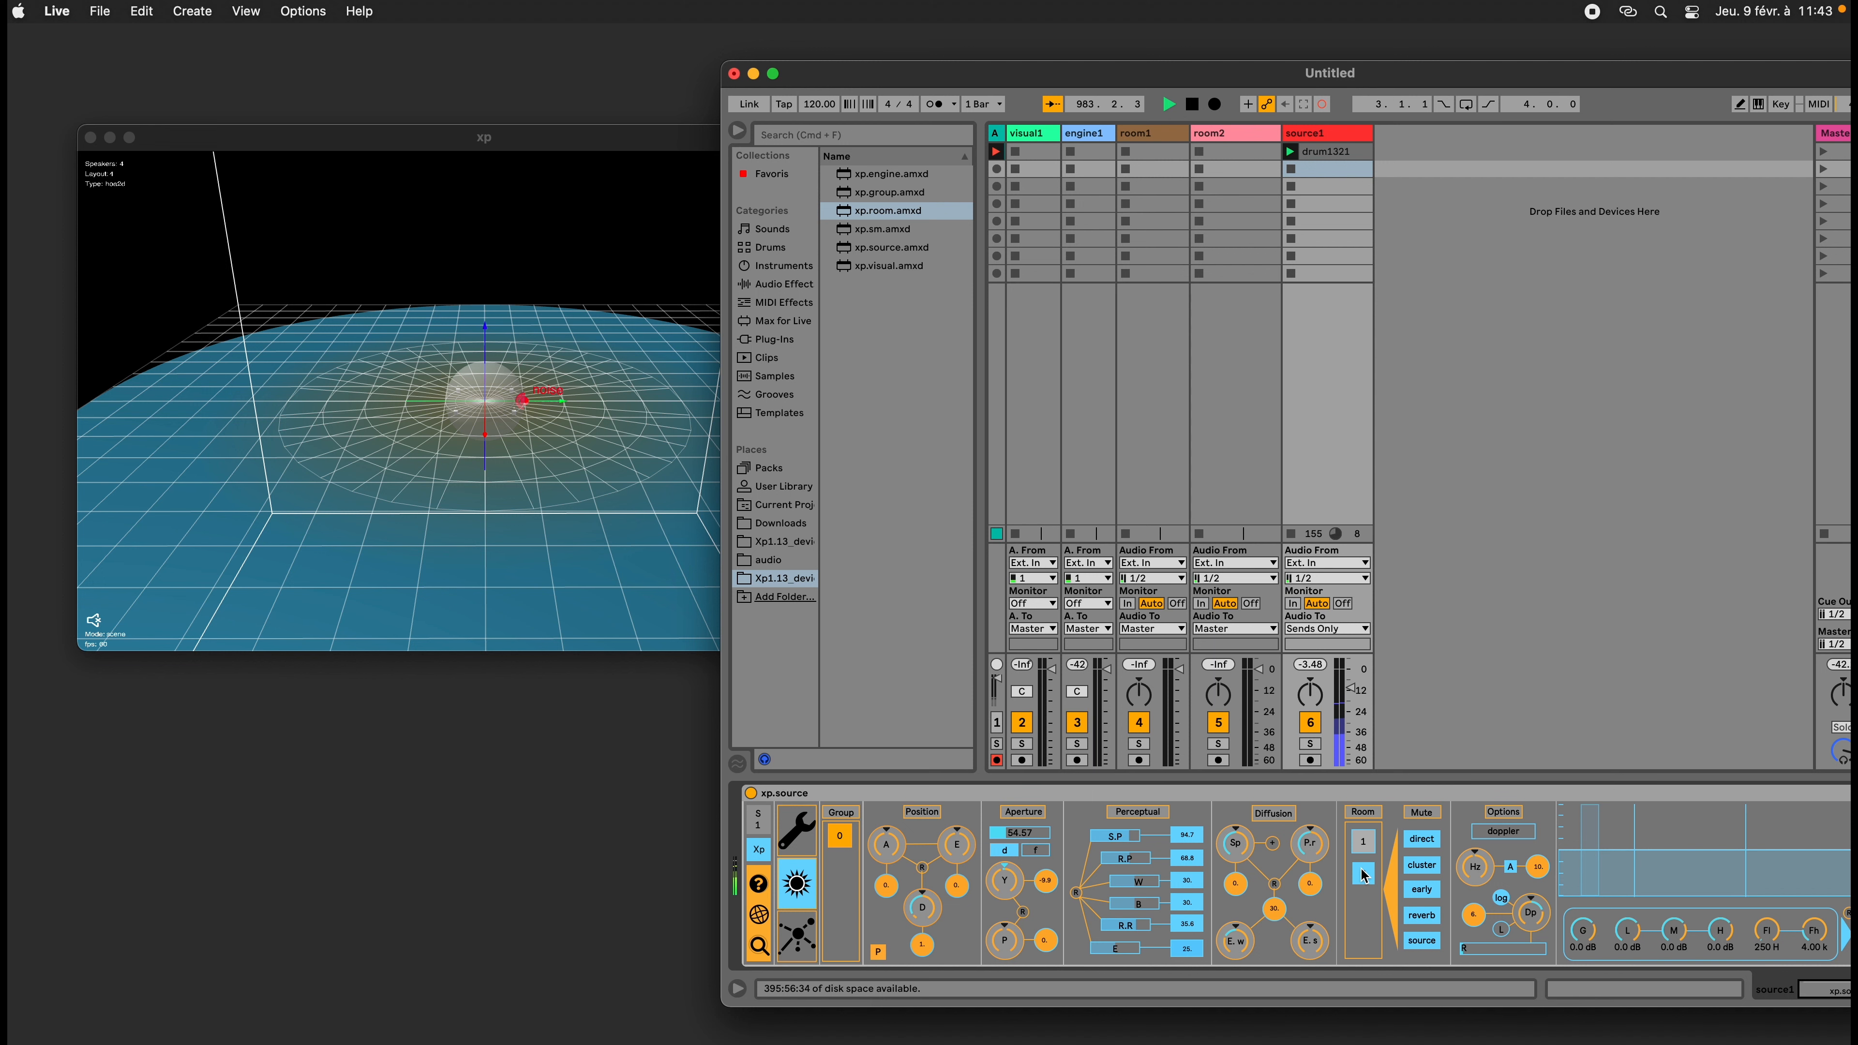
Map the computer key "a" to source1's room 1 switch and leave key mapping mode
drag(1474, 74, 1355, 78)
click(1666, 105)
click(1666, 106)
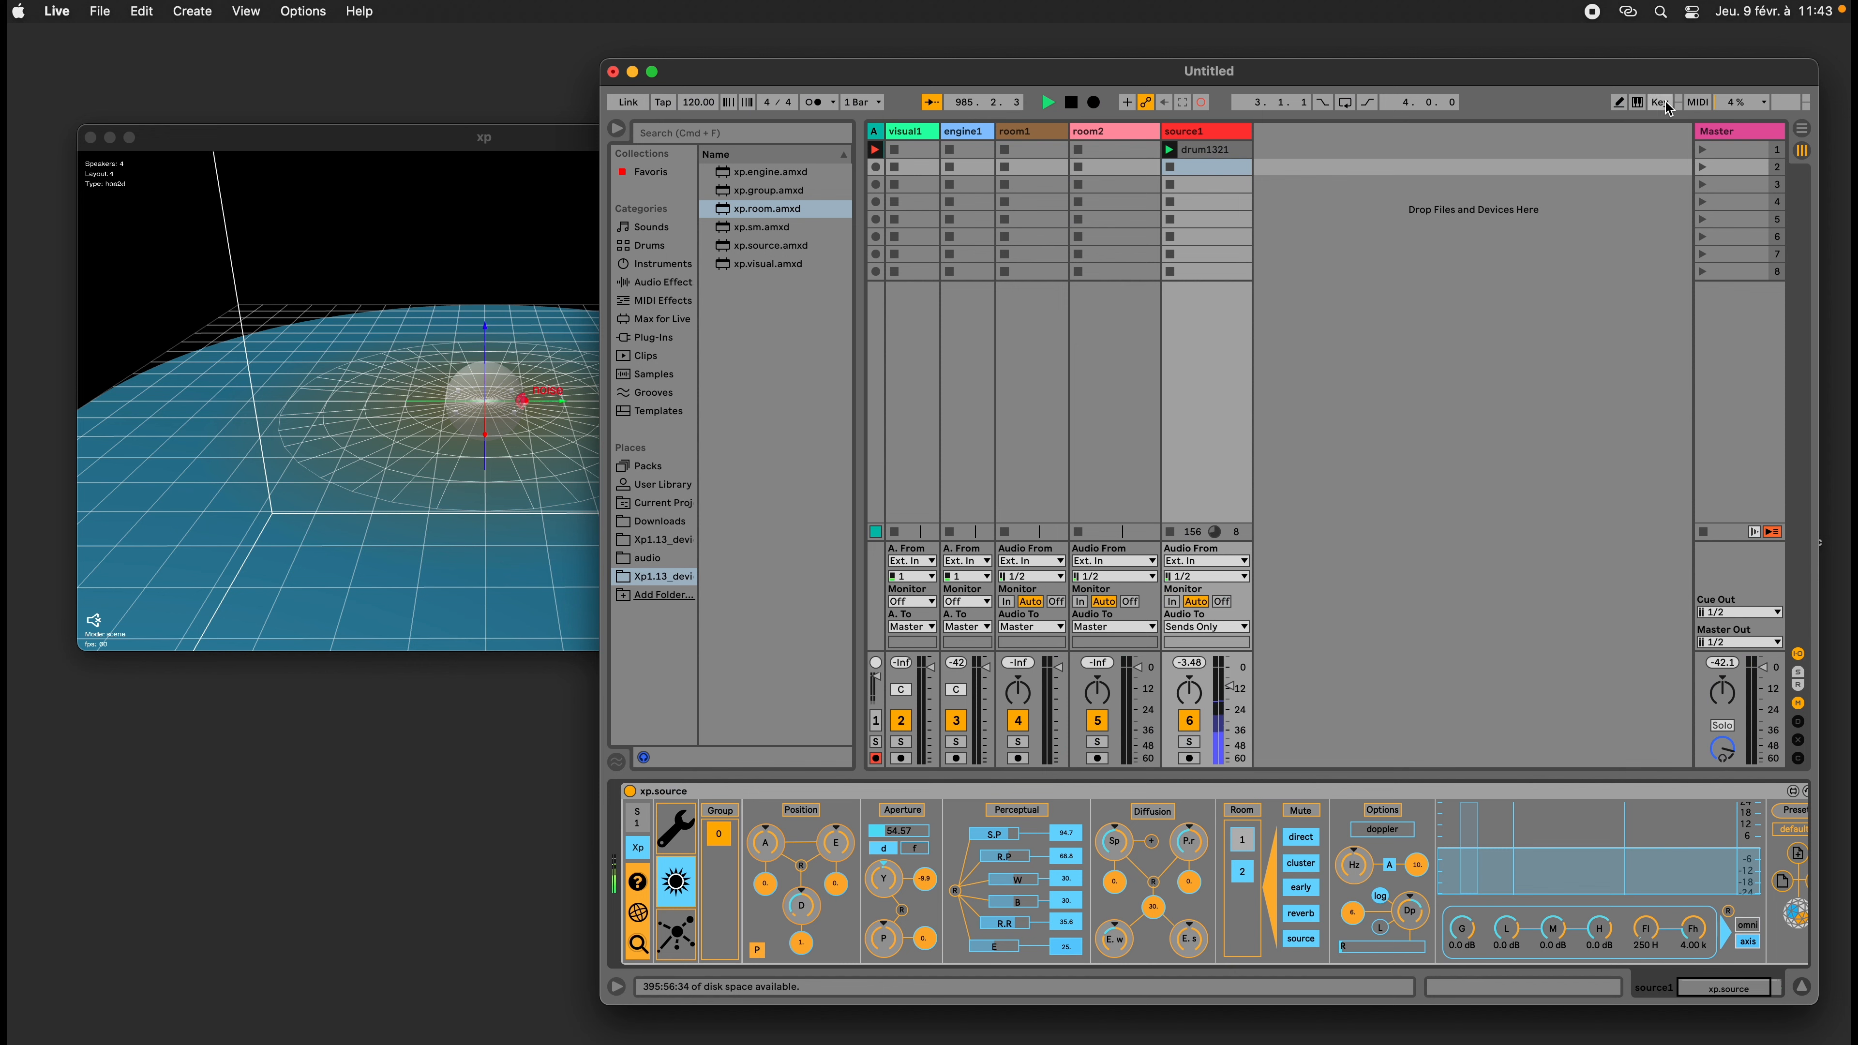
click(1666, 106)
click(1242, 841)
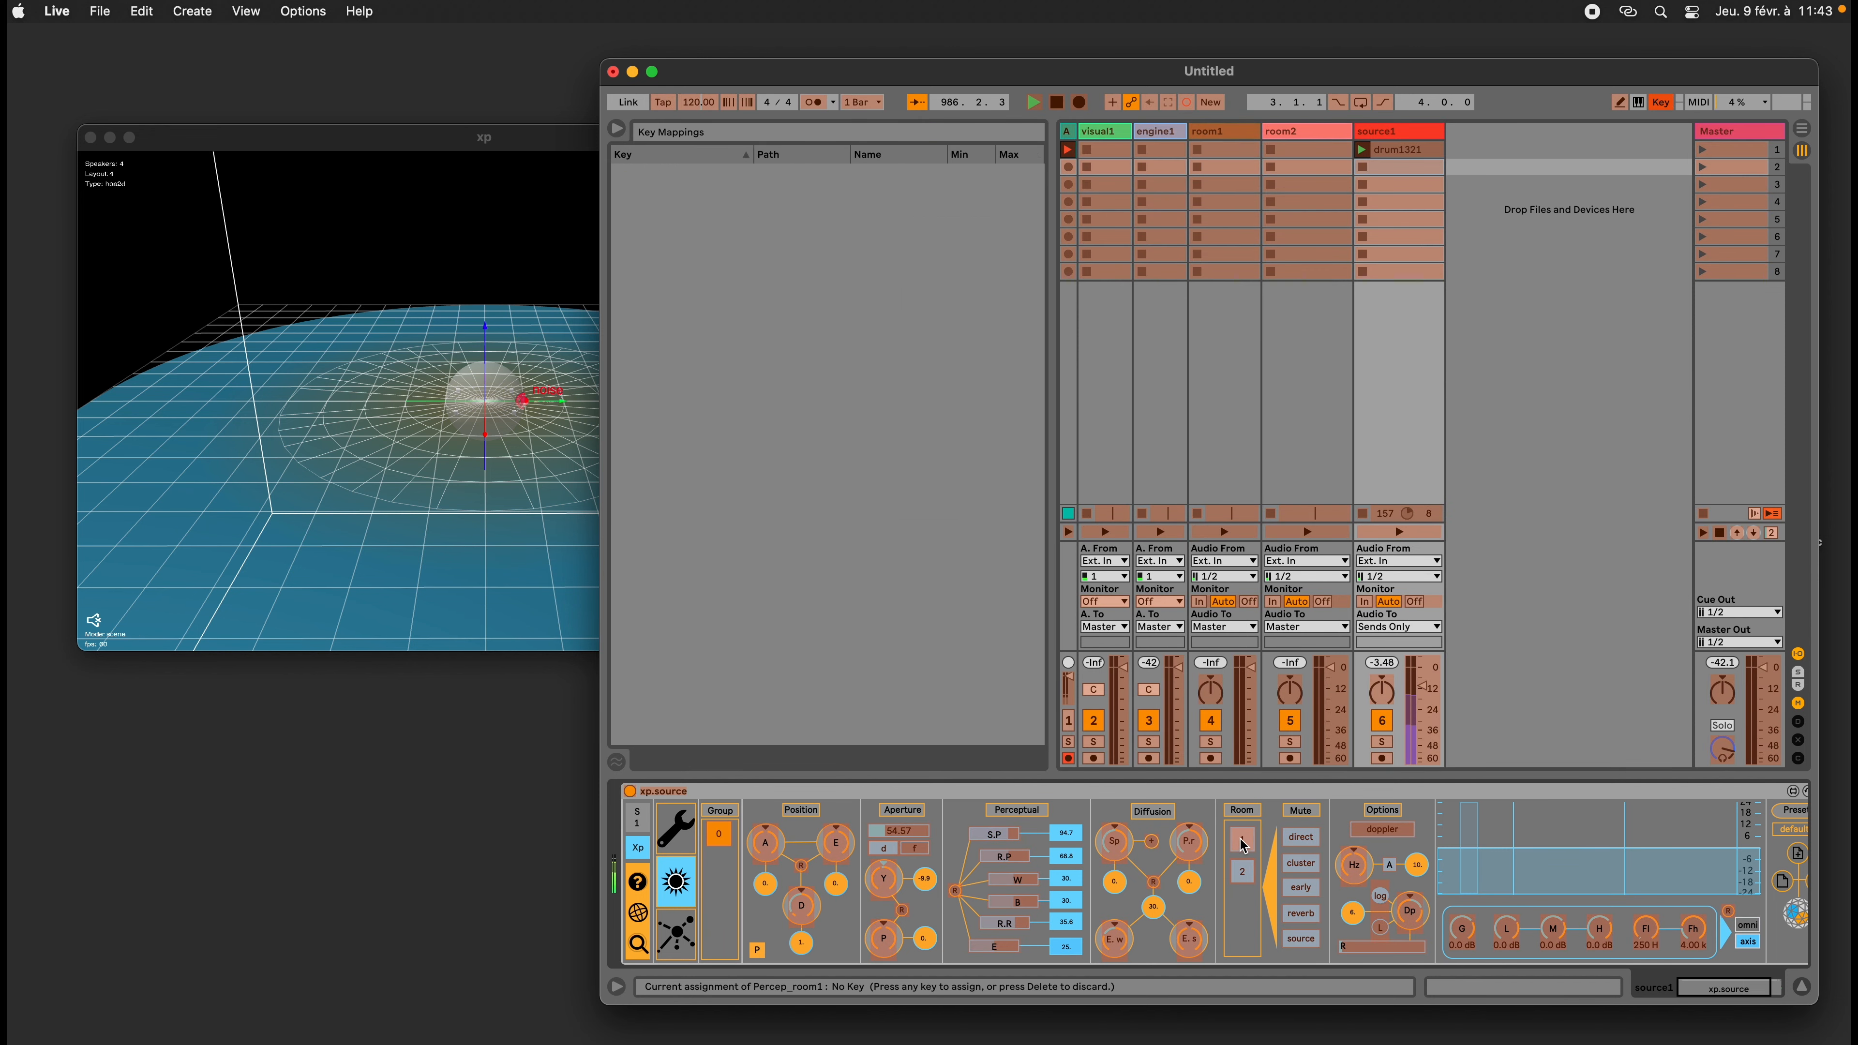
key(a)
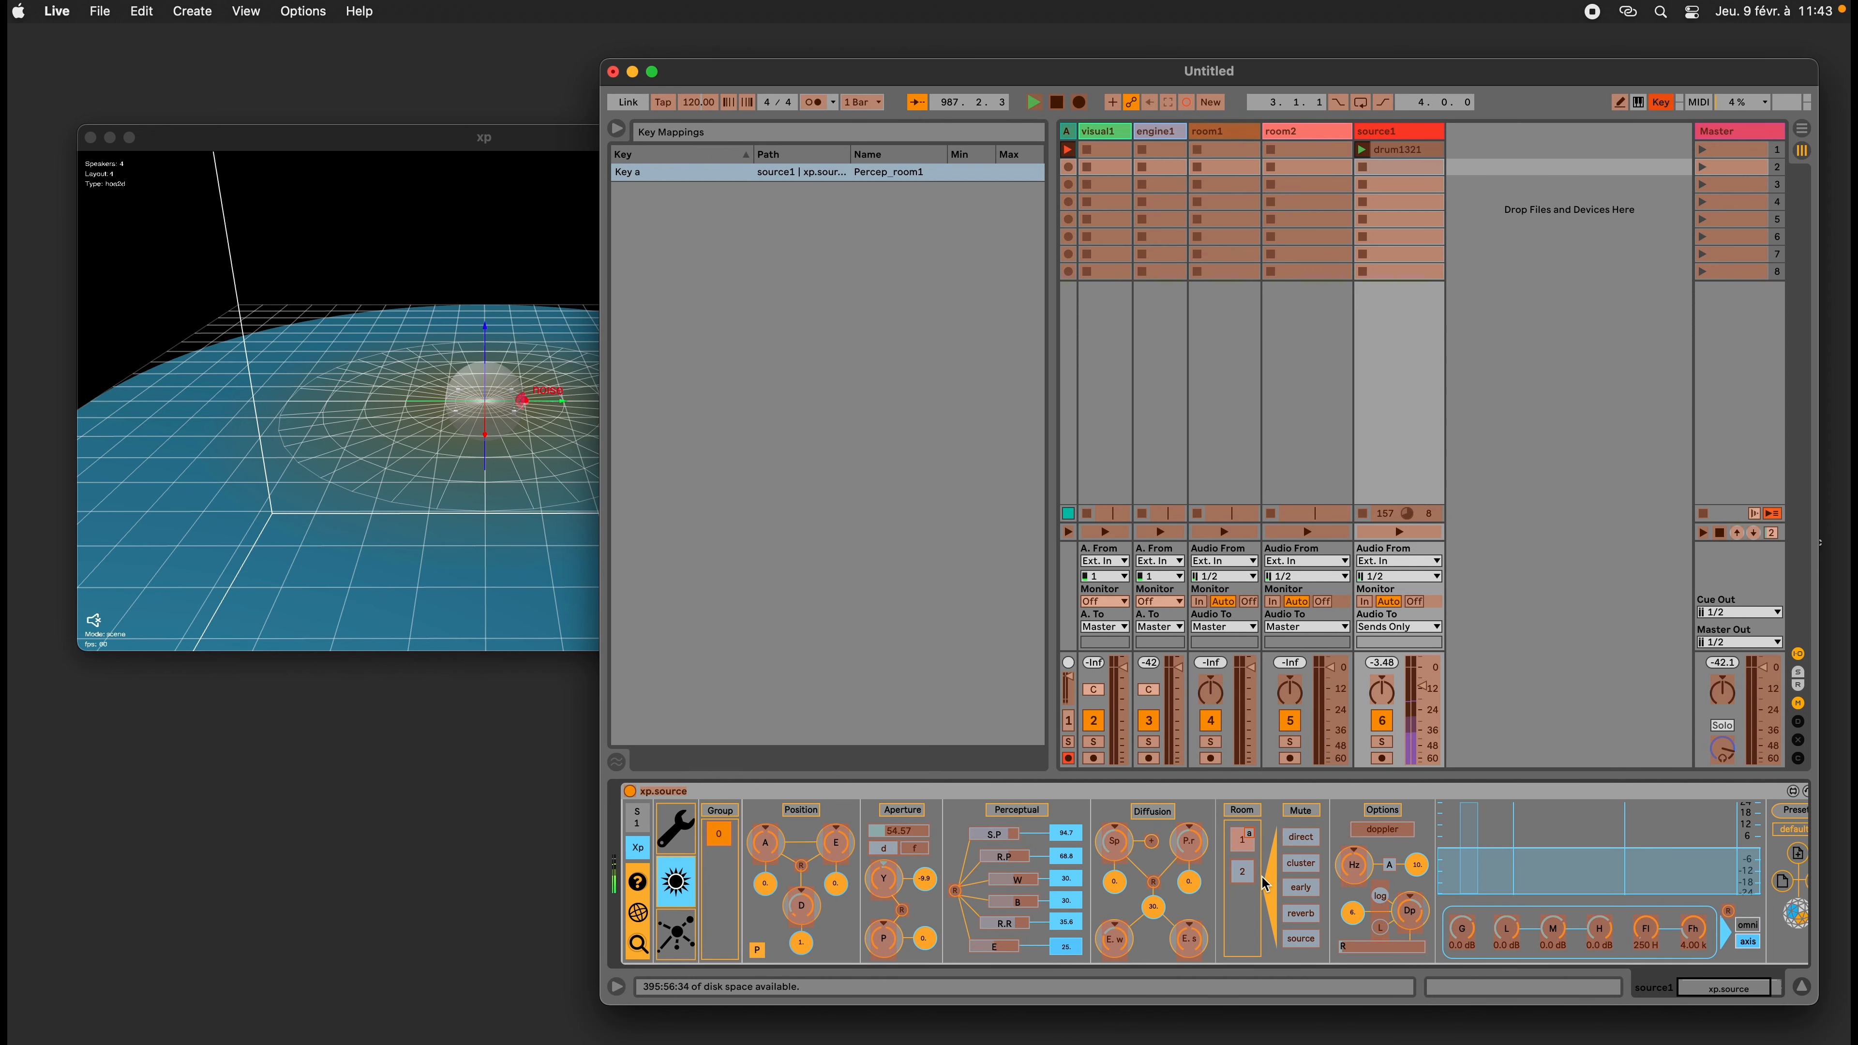
click(1661, 103)
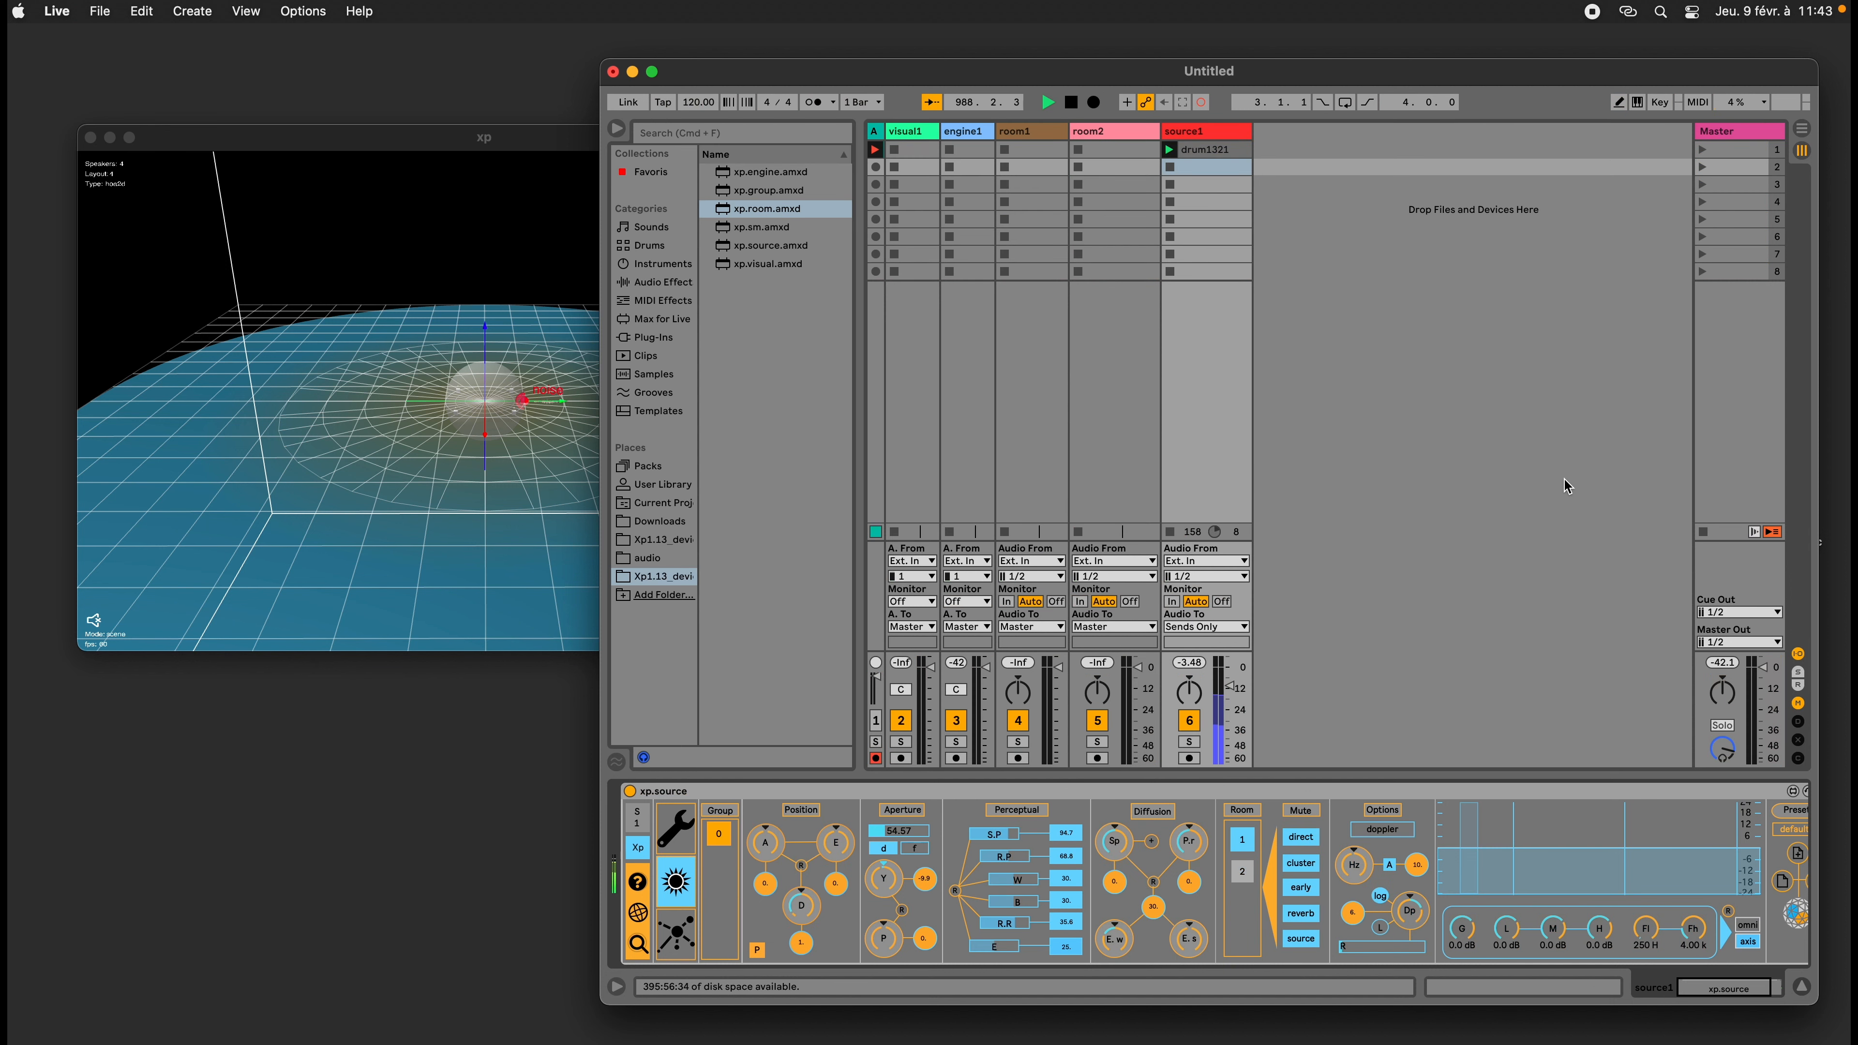
Toggle the source's room assignment repeatedly with the mapped key, try room 2, and return to room 1
key(a)
key(a)
key(a)
key(a)
key(a)
click(1242, 871)
click(1242, 839)
Try muting the source's reverb, early and cluster sections, and unmute them again
click(1303, 921)
click(1302, 891)
click(1301, 889)
click(1303, 915)
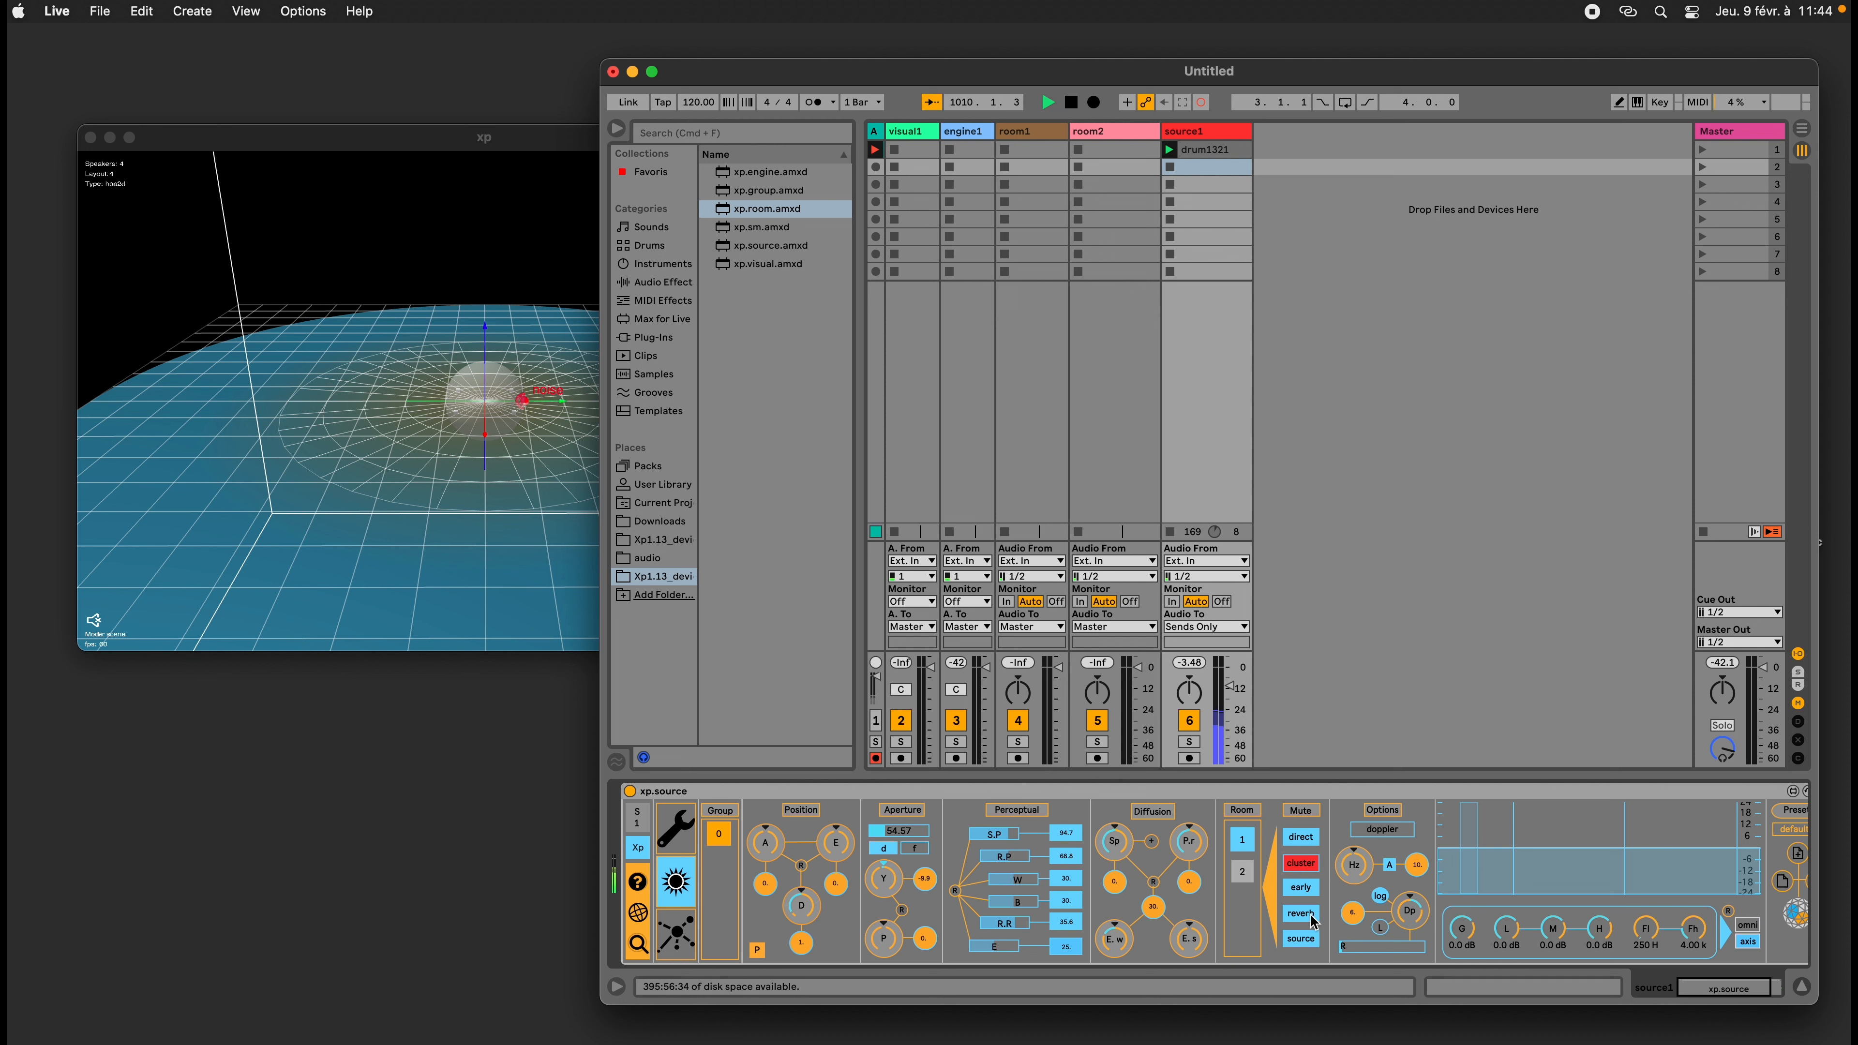
click(1309, 872)
click(1308, 872)
Add two more xp.source devices on new tracks after source1 and increase the distance of source 2
click(1186, 133)
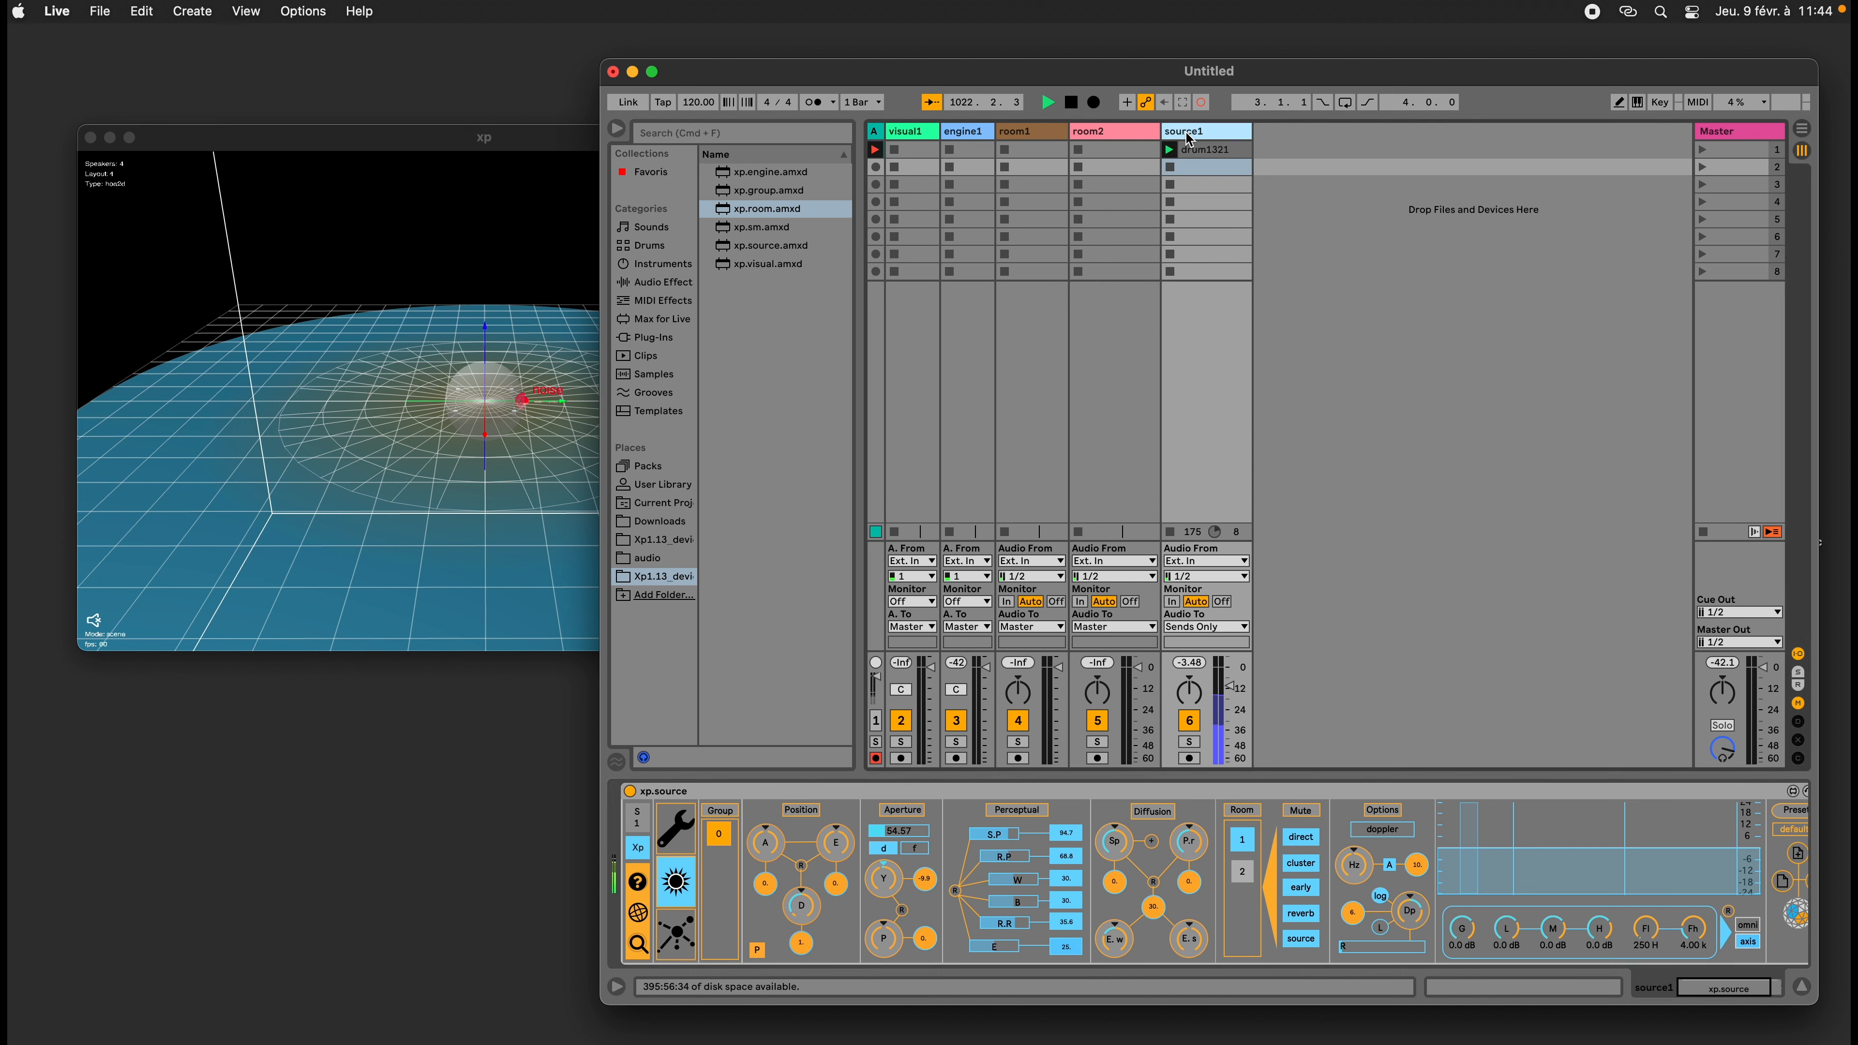
drag(761, 246, 1368, 257)
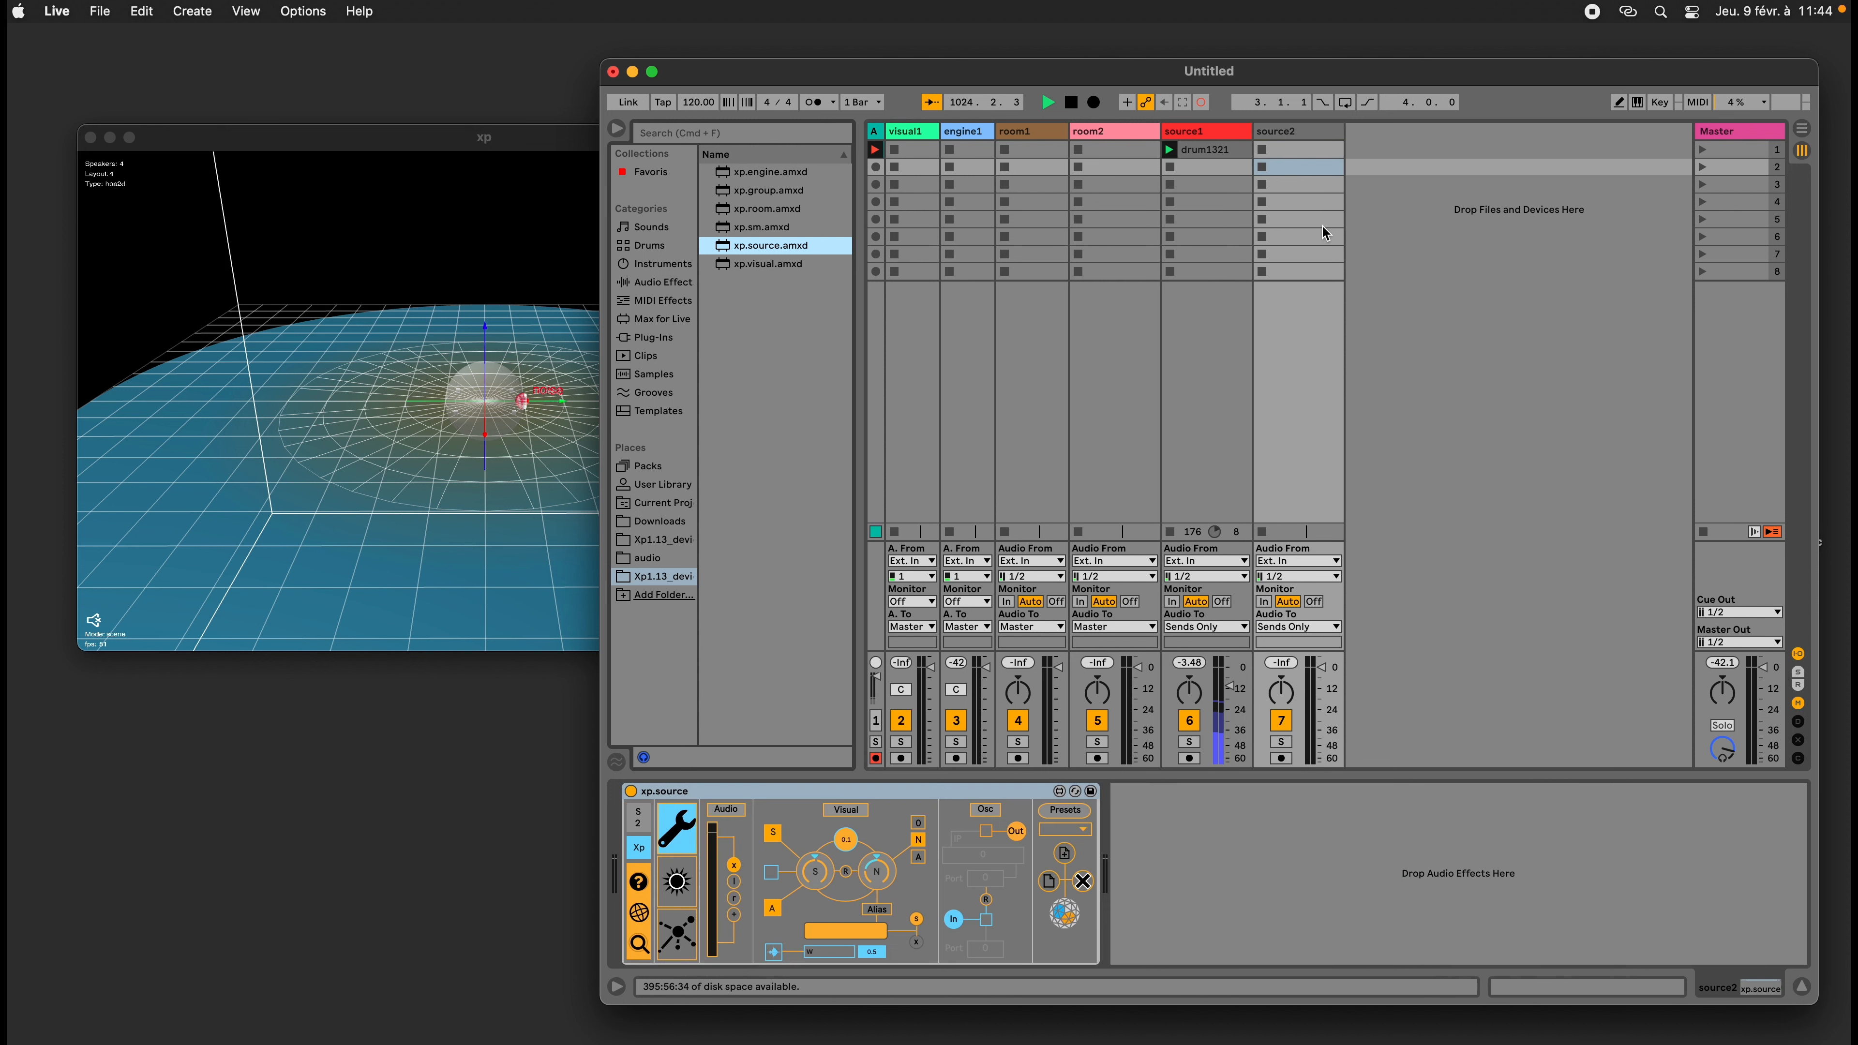
click(694, 898)
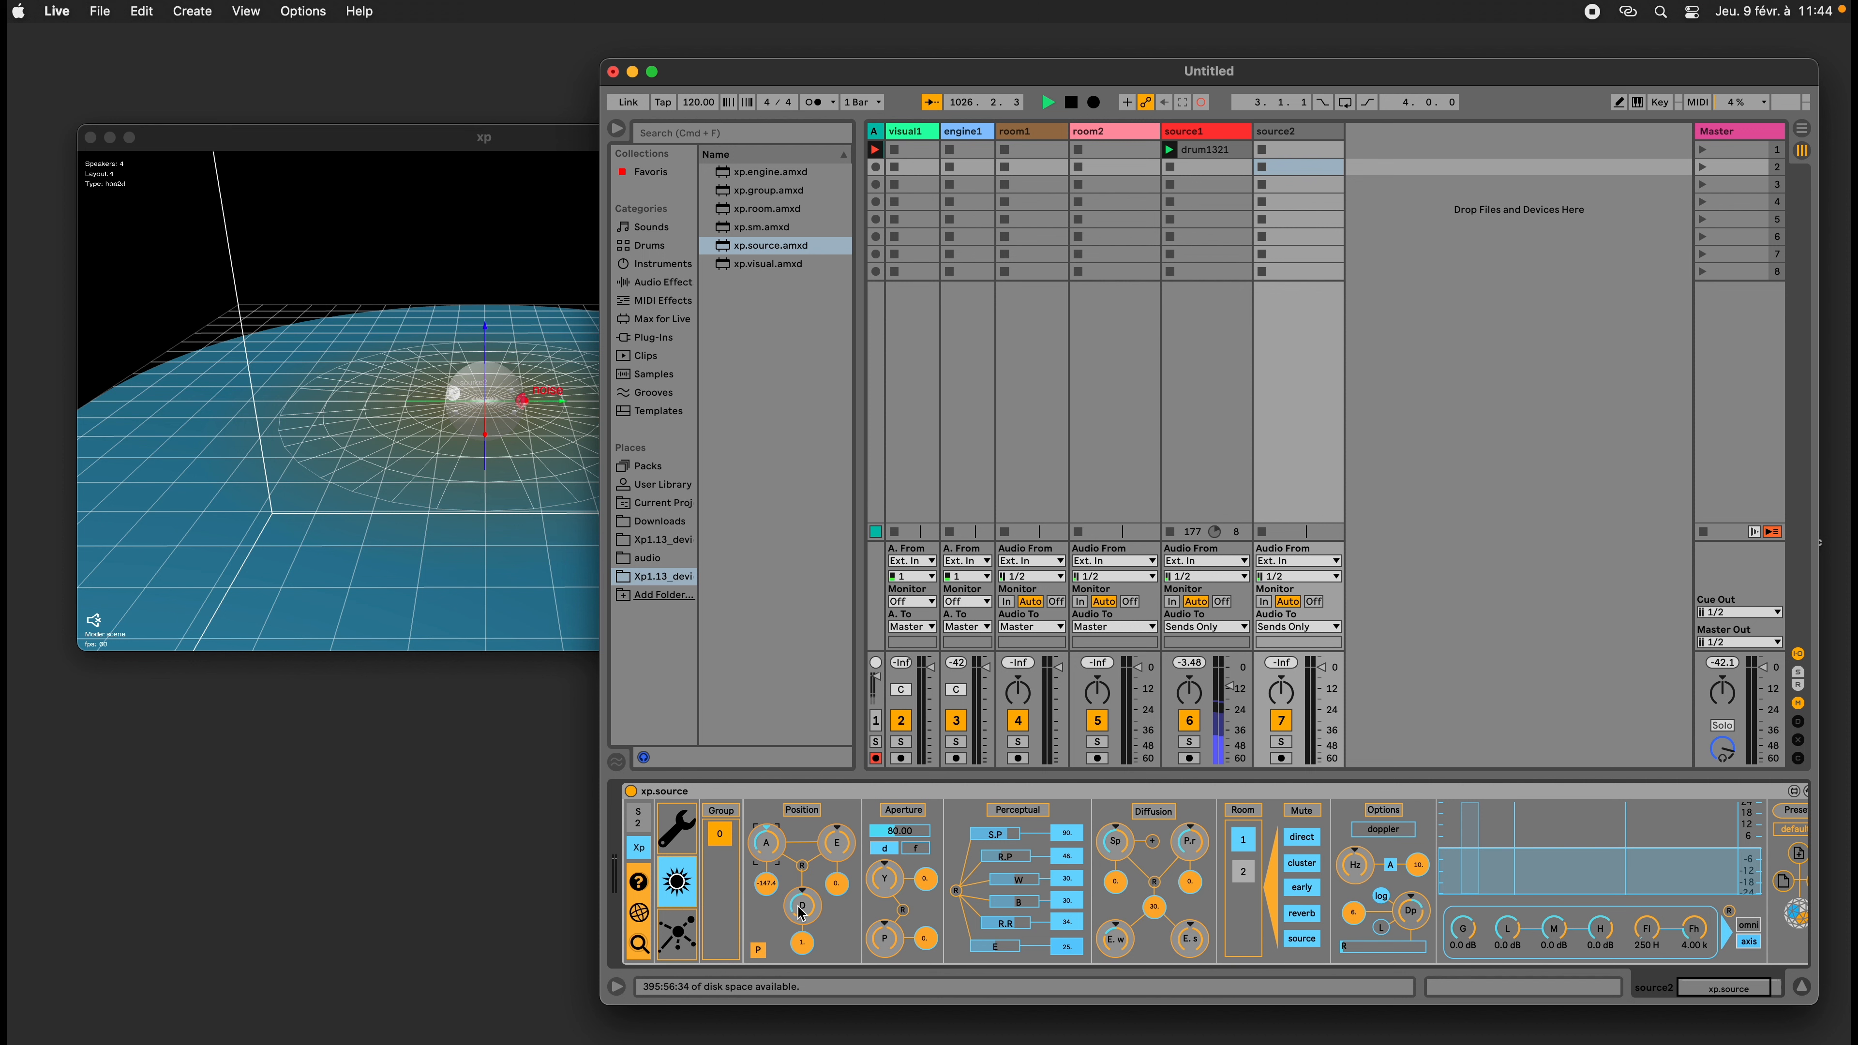
drag(802, 906, 804, 882)
drag(768, 245, 1420, 263)
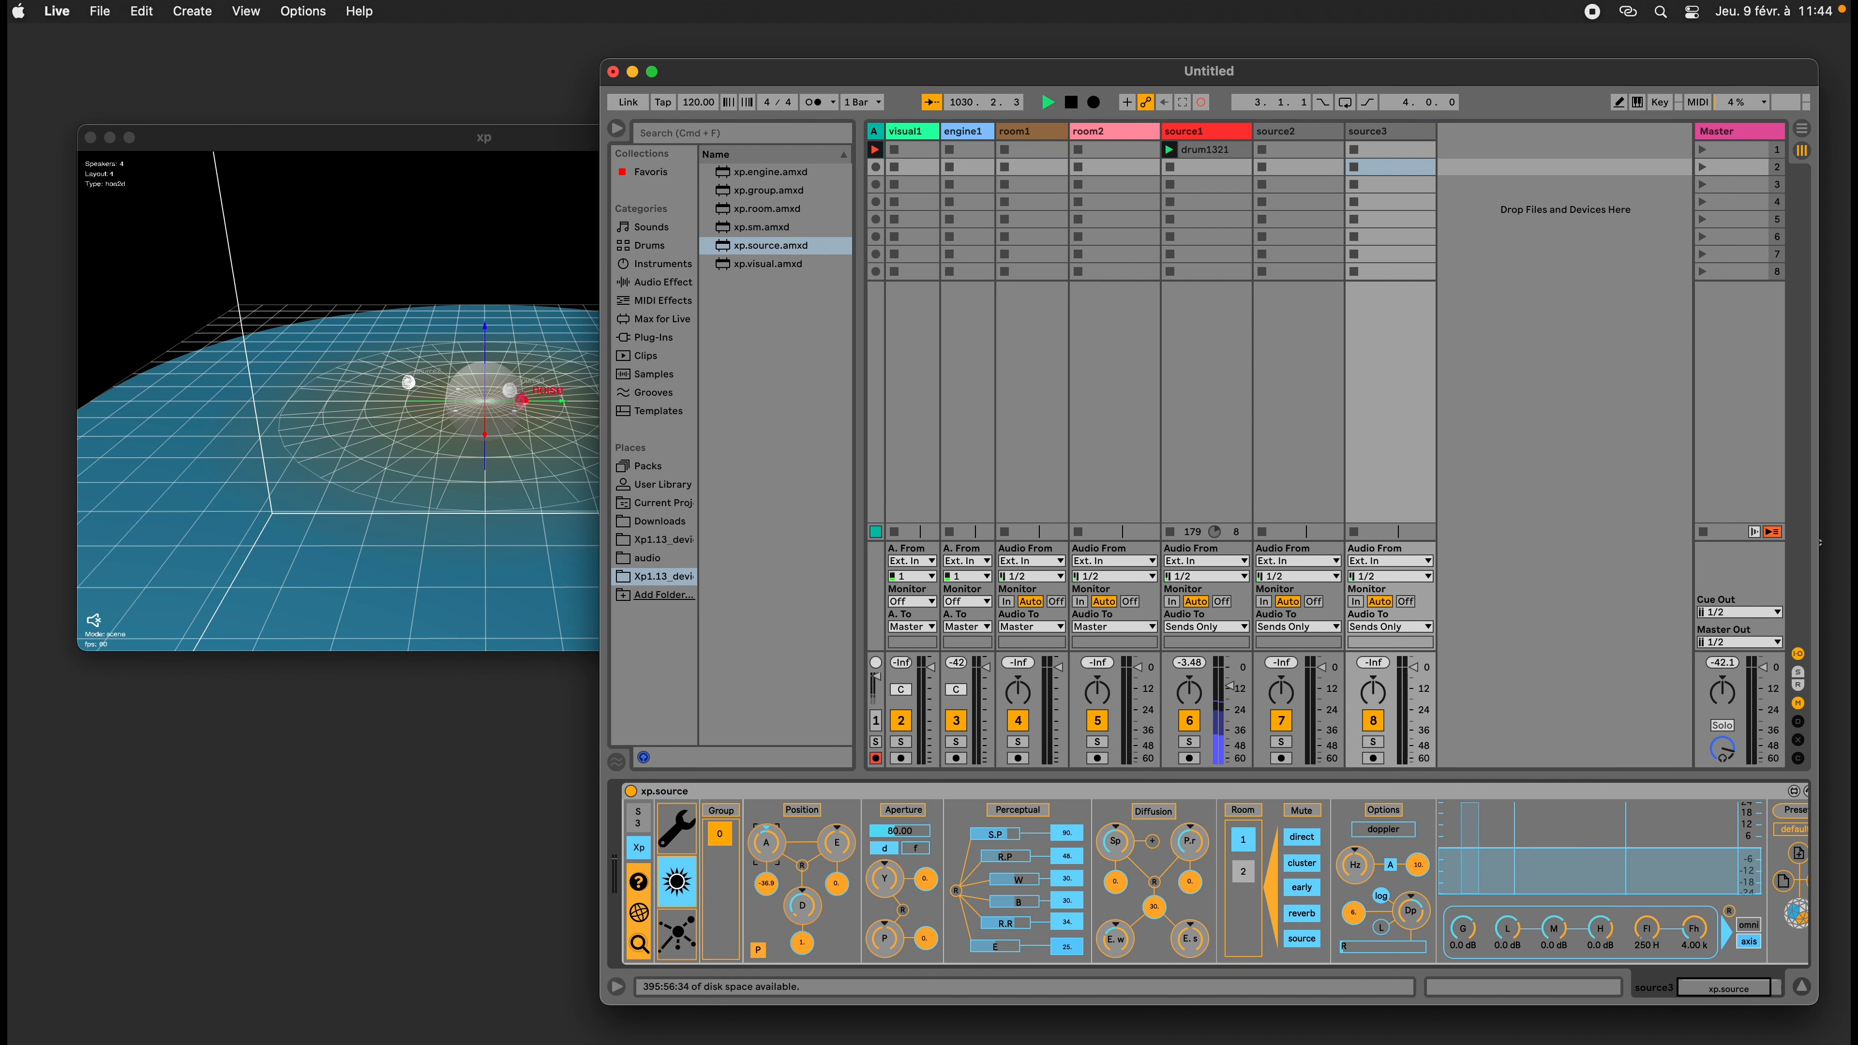
Reposition source 3 by changing its azimuth and elevation, checking the result in the 3D scene
drag(766, 842, 845, 854)
click(556, 462)
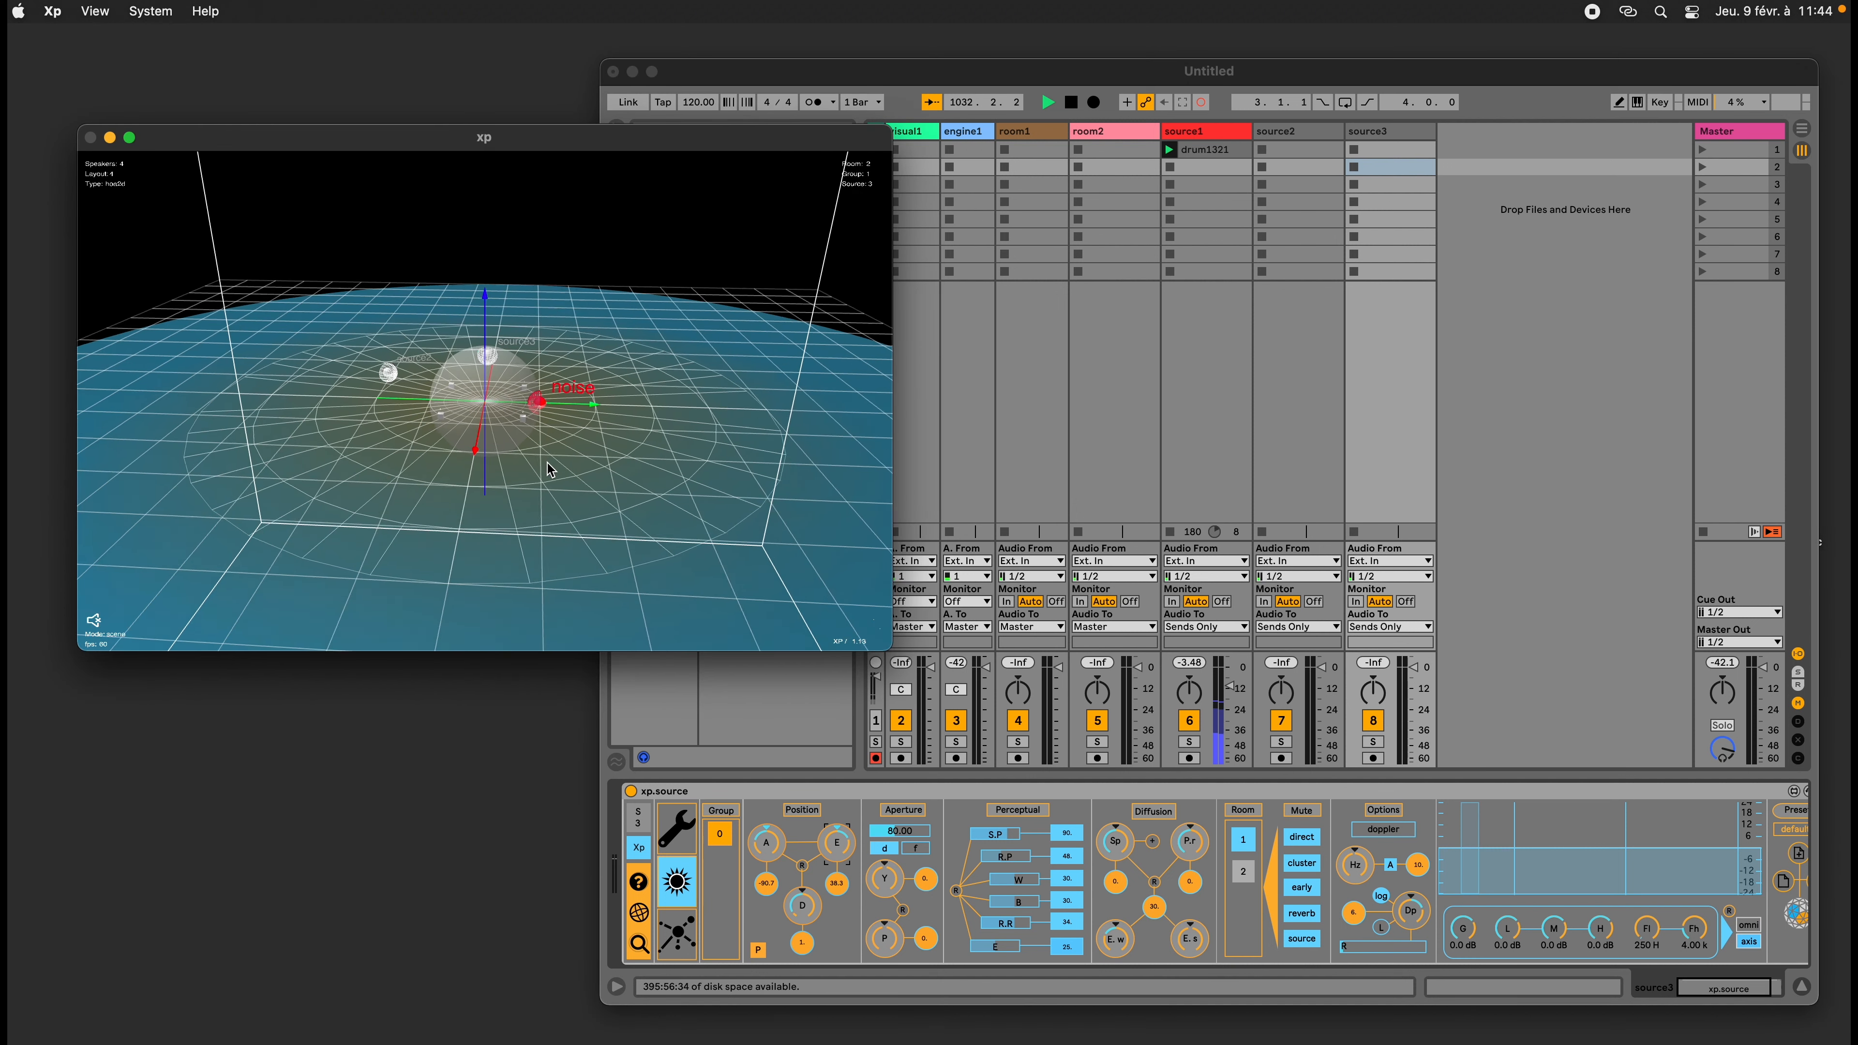
drag(551, 469, 559, 489)
Set the visual colour of source 2 to magenta in its device settings
click(1315, 140)
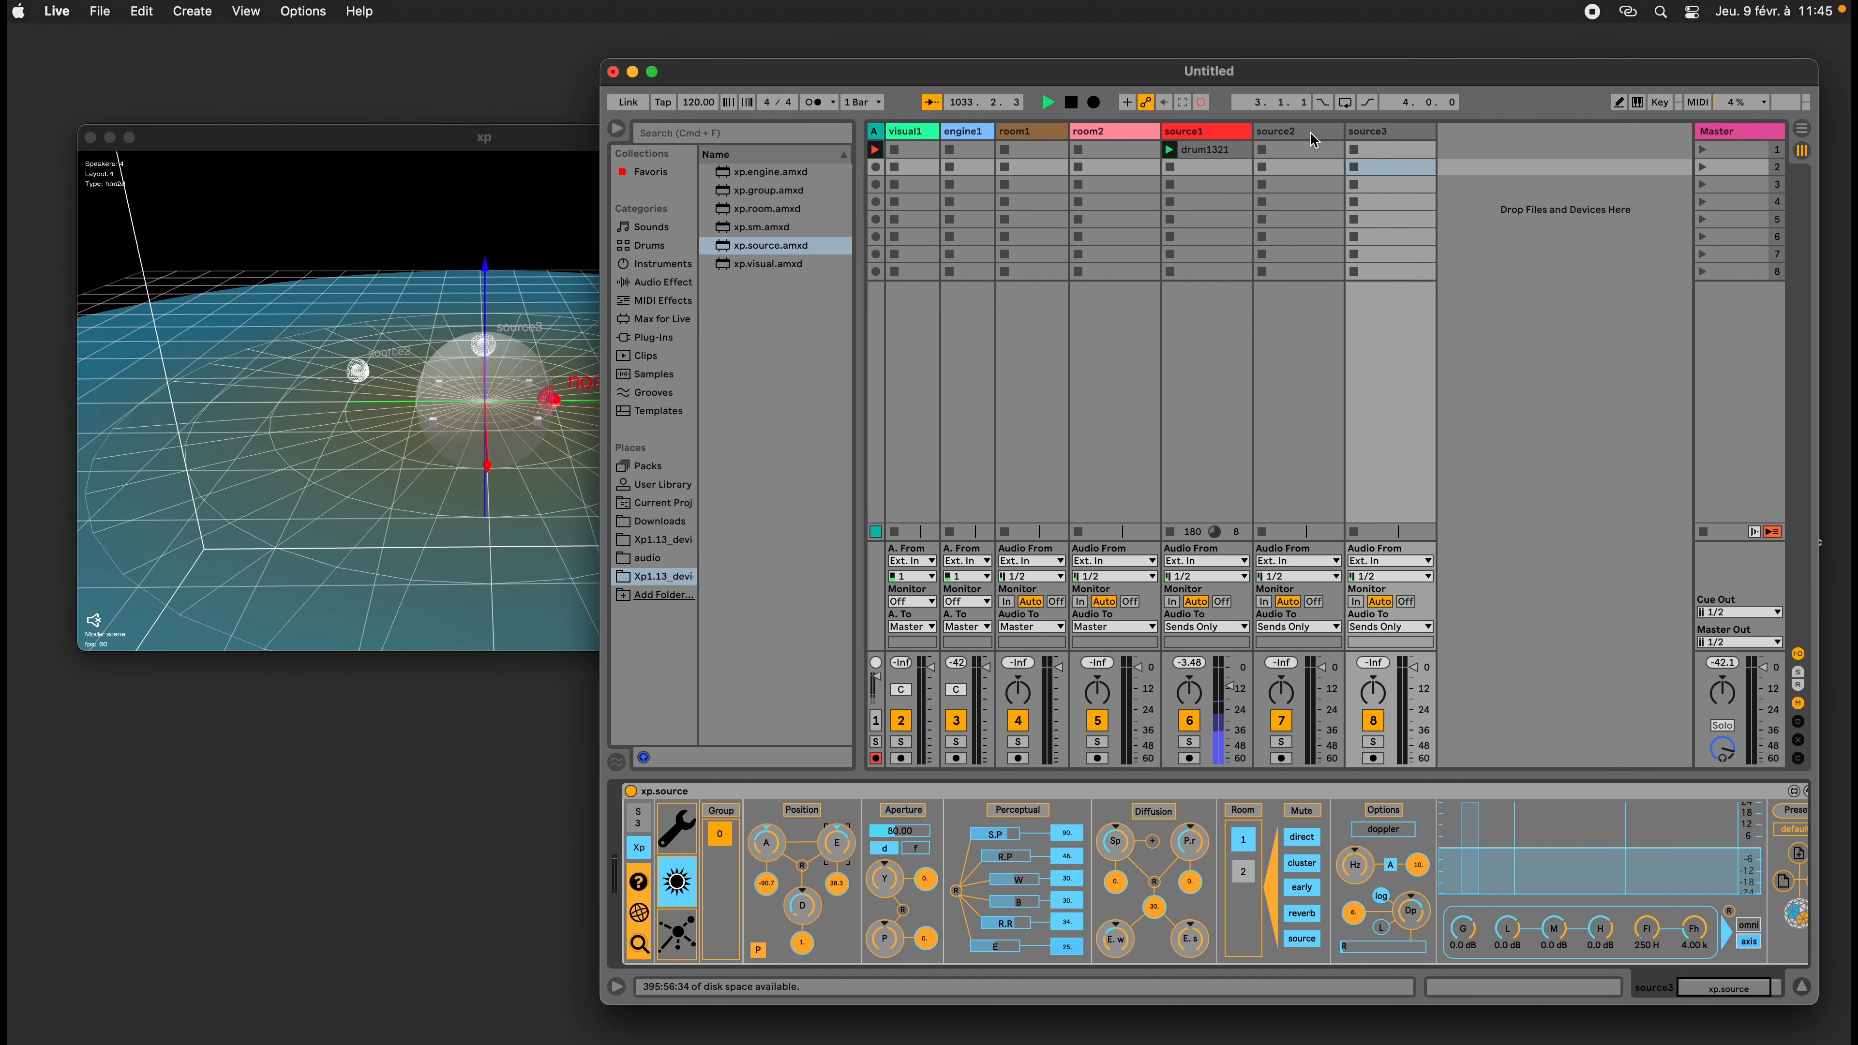
click(1315, 138)
click(687, 848)
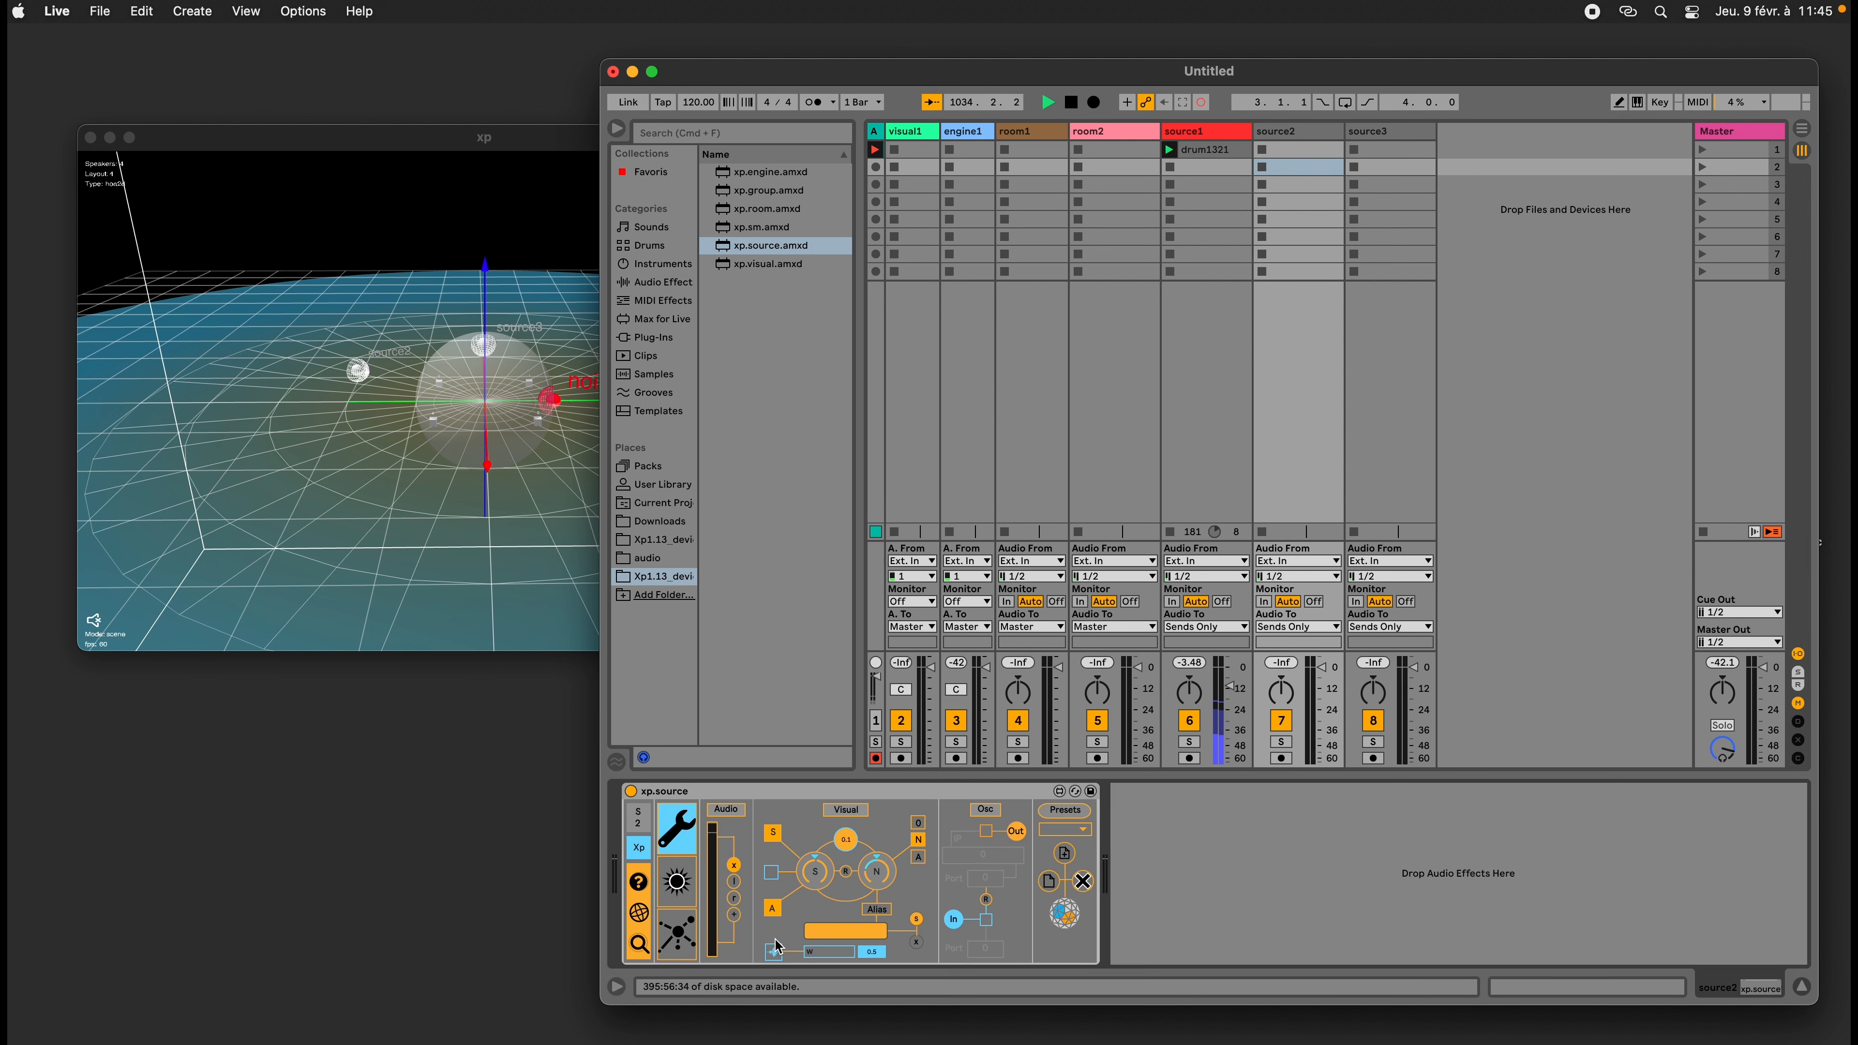
click(773, 874)
drag(646, 712, 660, 711)
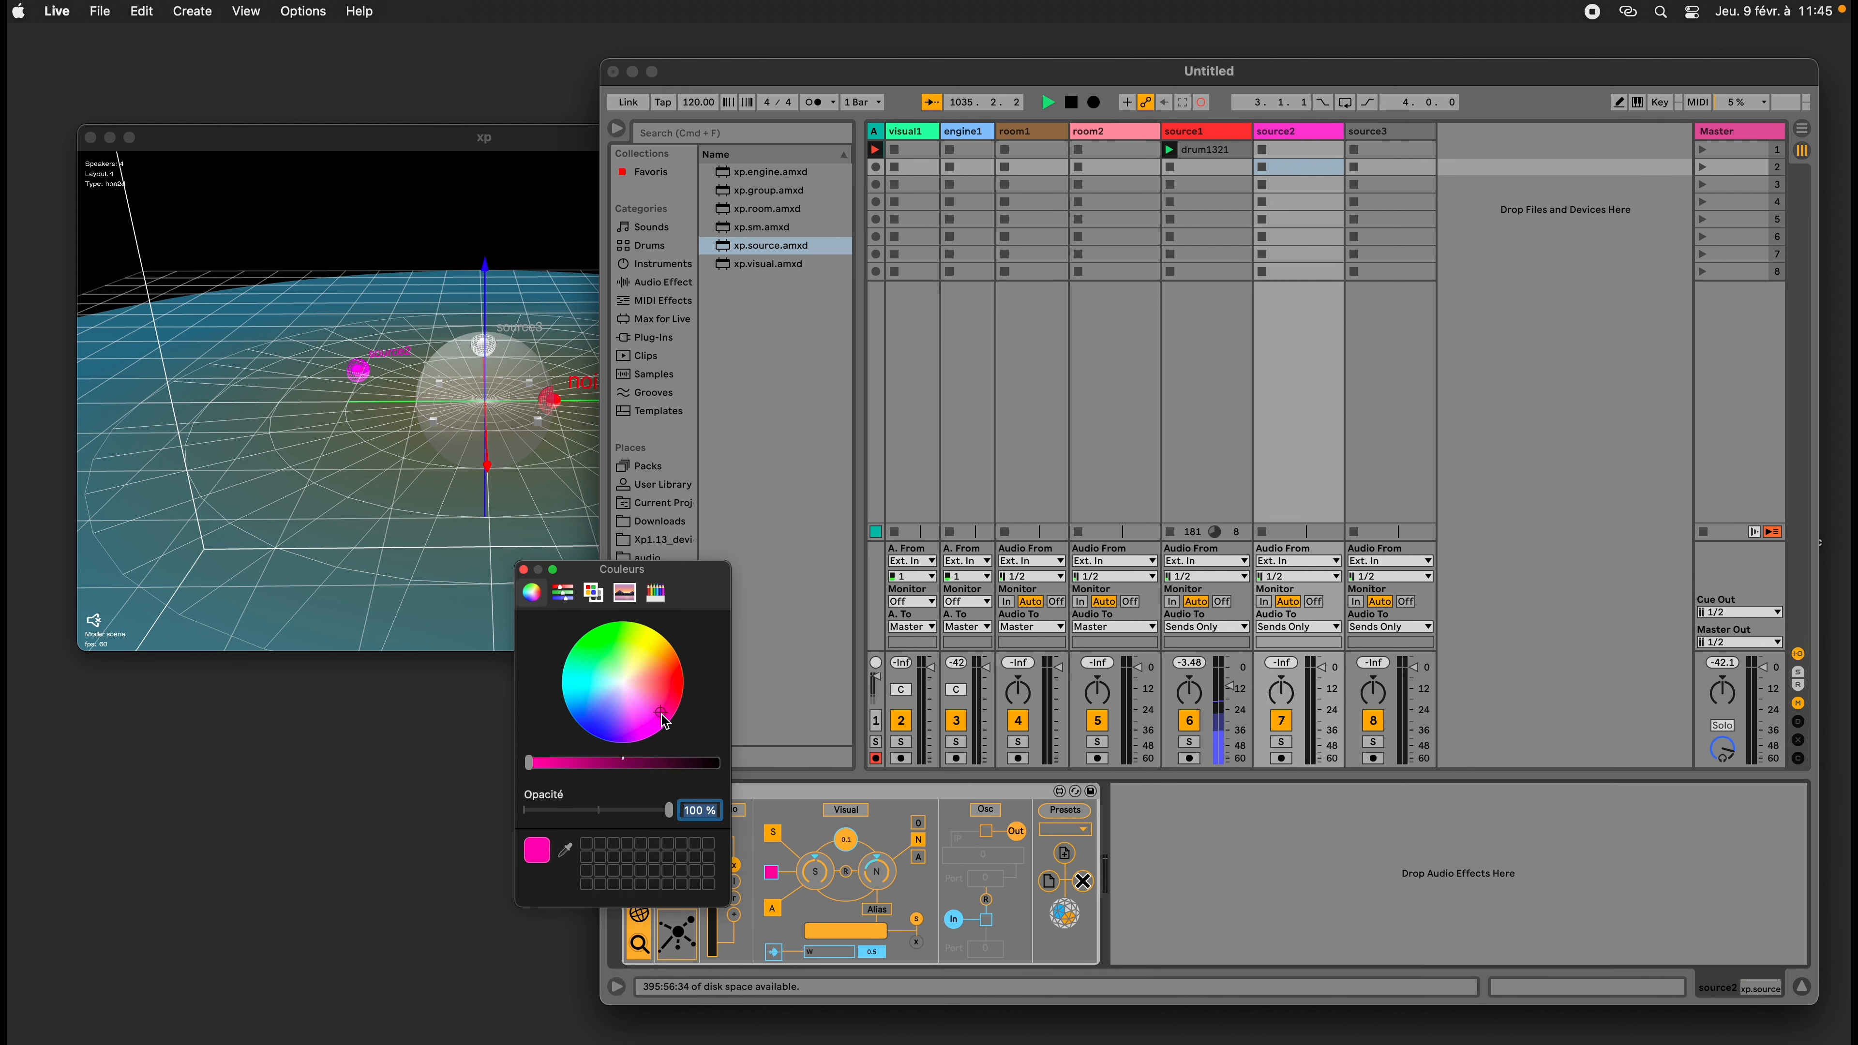
click(523, 570)
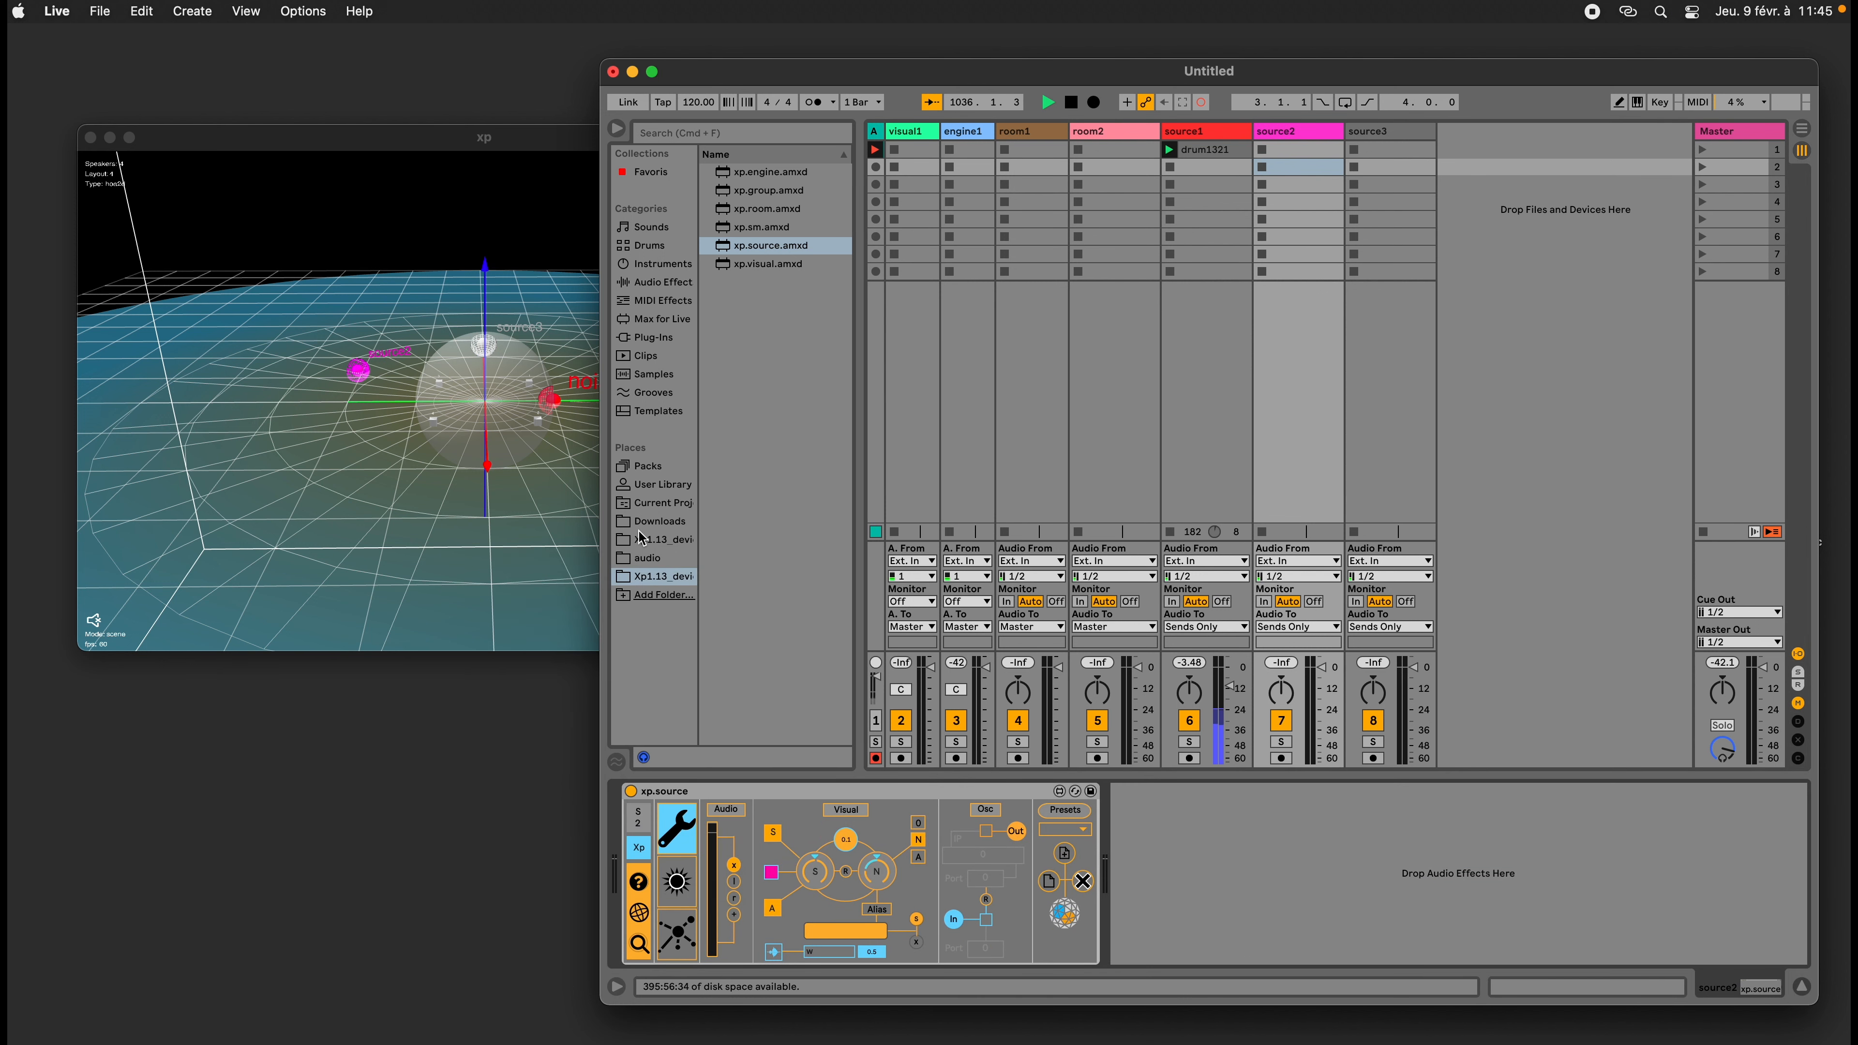
Set the visual colour of source 3 to yellow in its device settings
click(1389, 133)
click(679, 841)
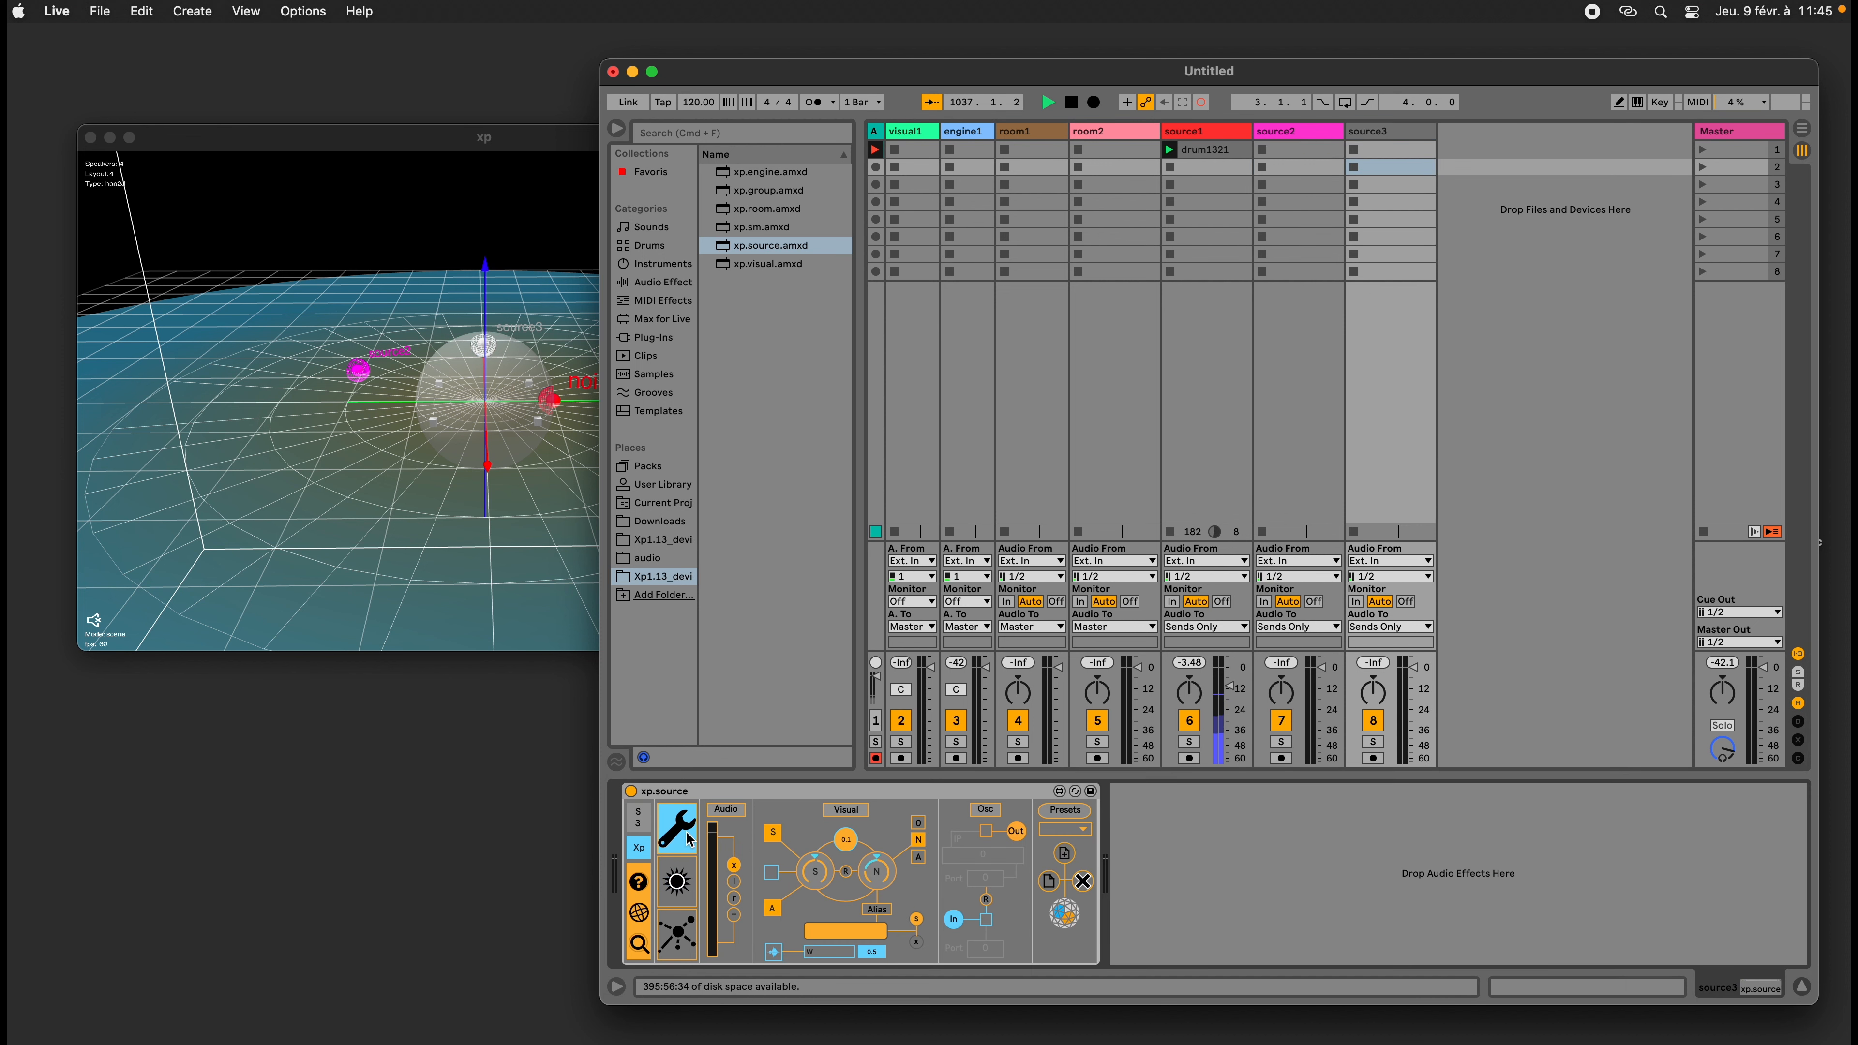
click(770, 862)
click(644, 642)
mouse_move(643, 642)
mouse_down()
mouse_move(615, 644)
mouse_move(643, 646)
mouse_up()
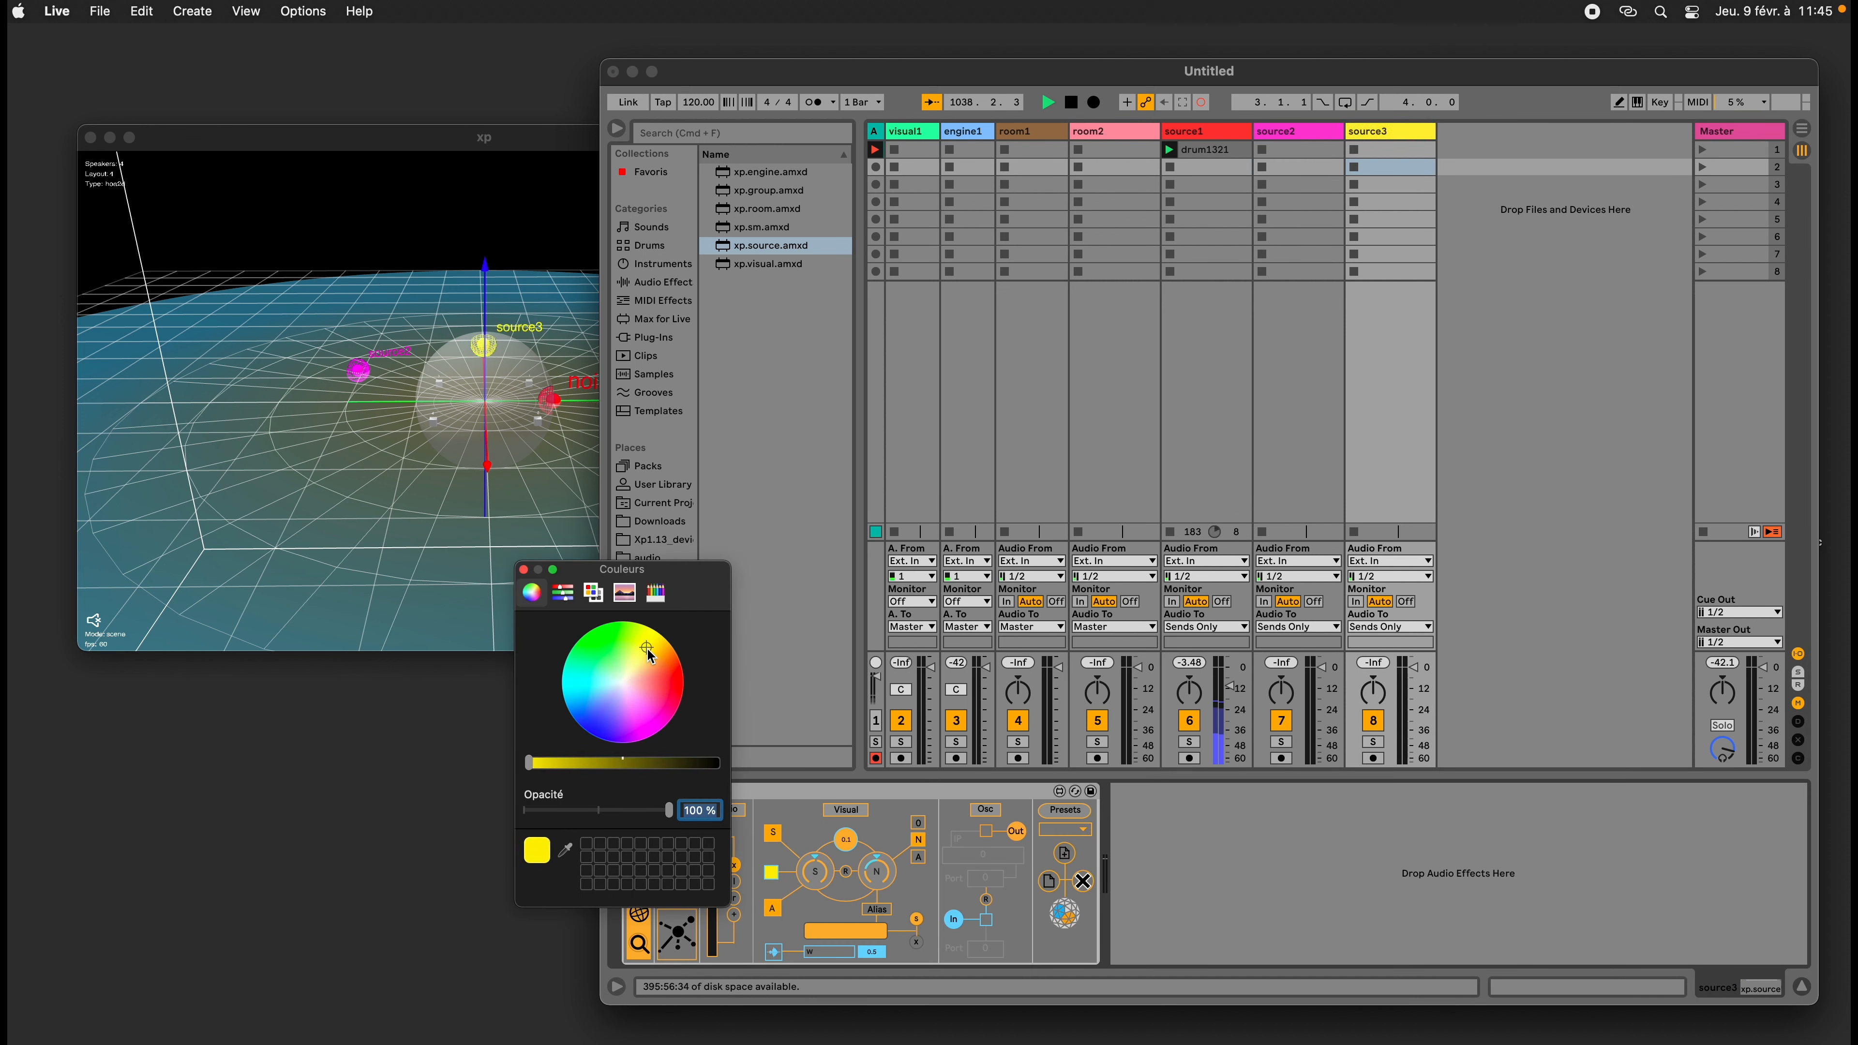
click(523, 570)
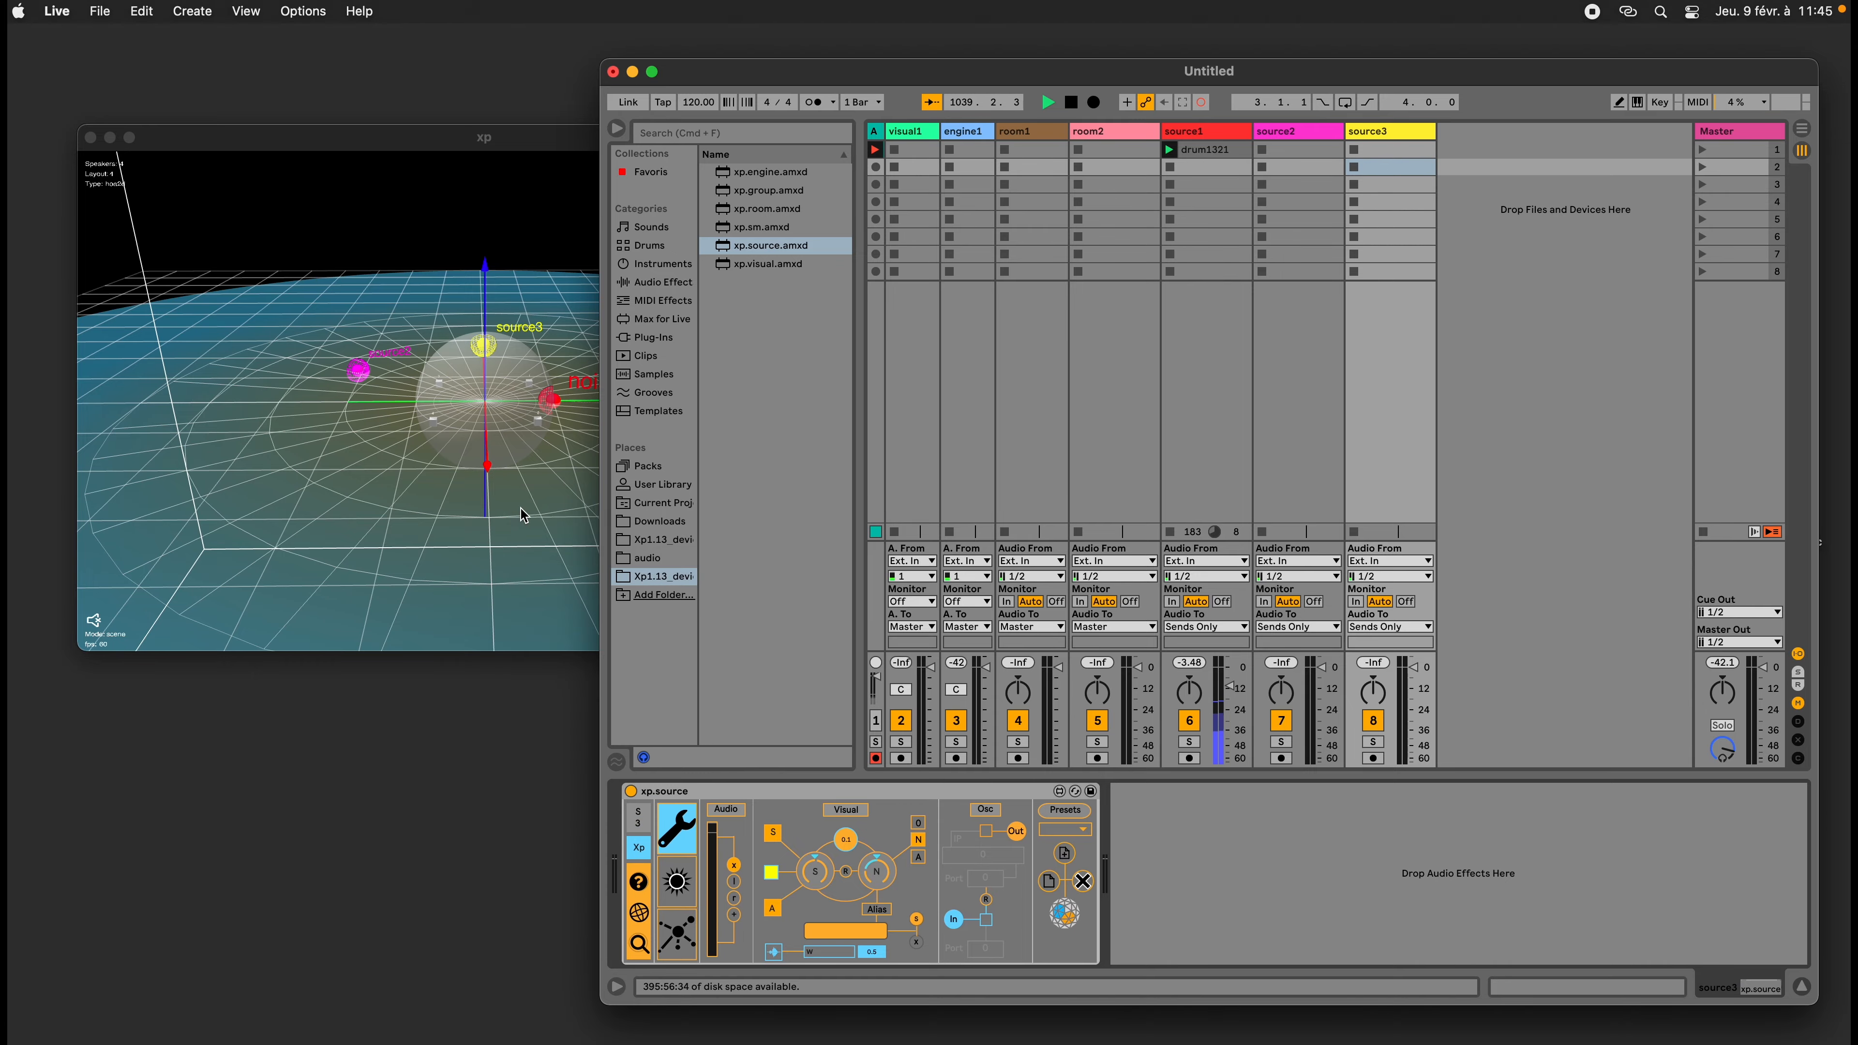
Move the Live window aside to uncover more of the xp 3D scene
click(519, 515)
drag(535, 501, 495, 512)
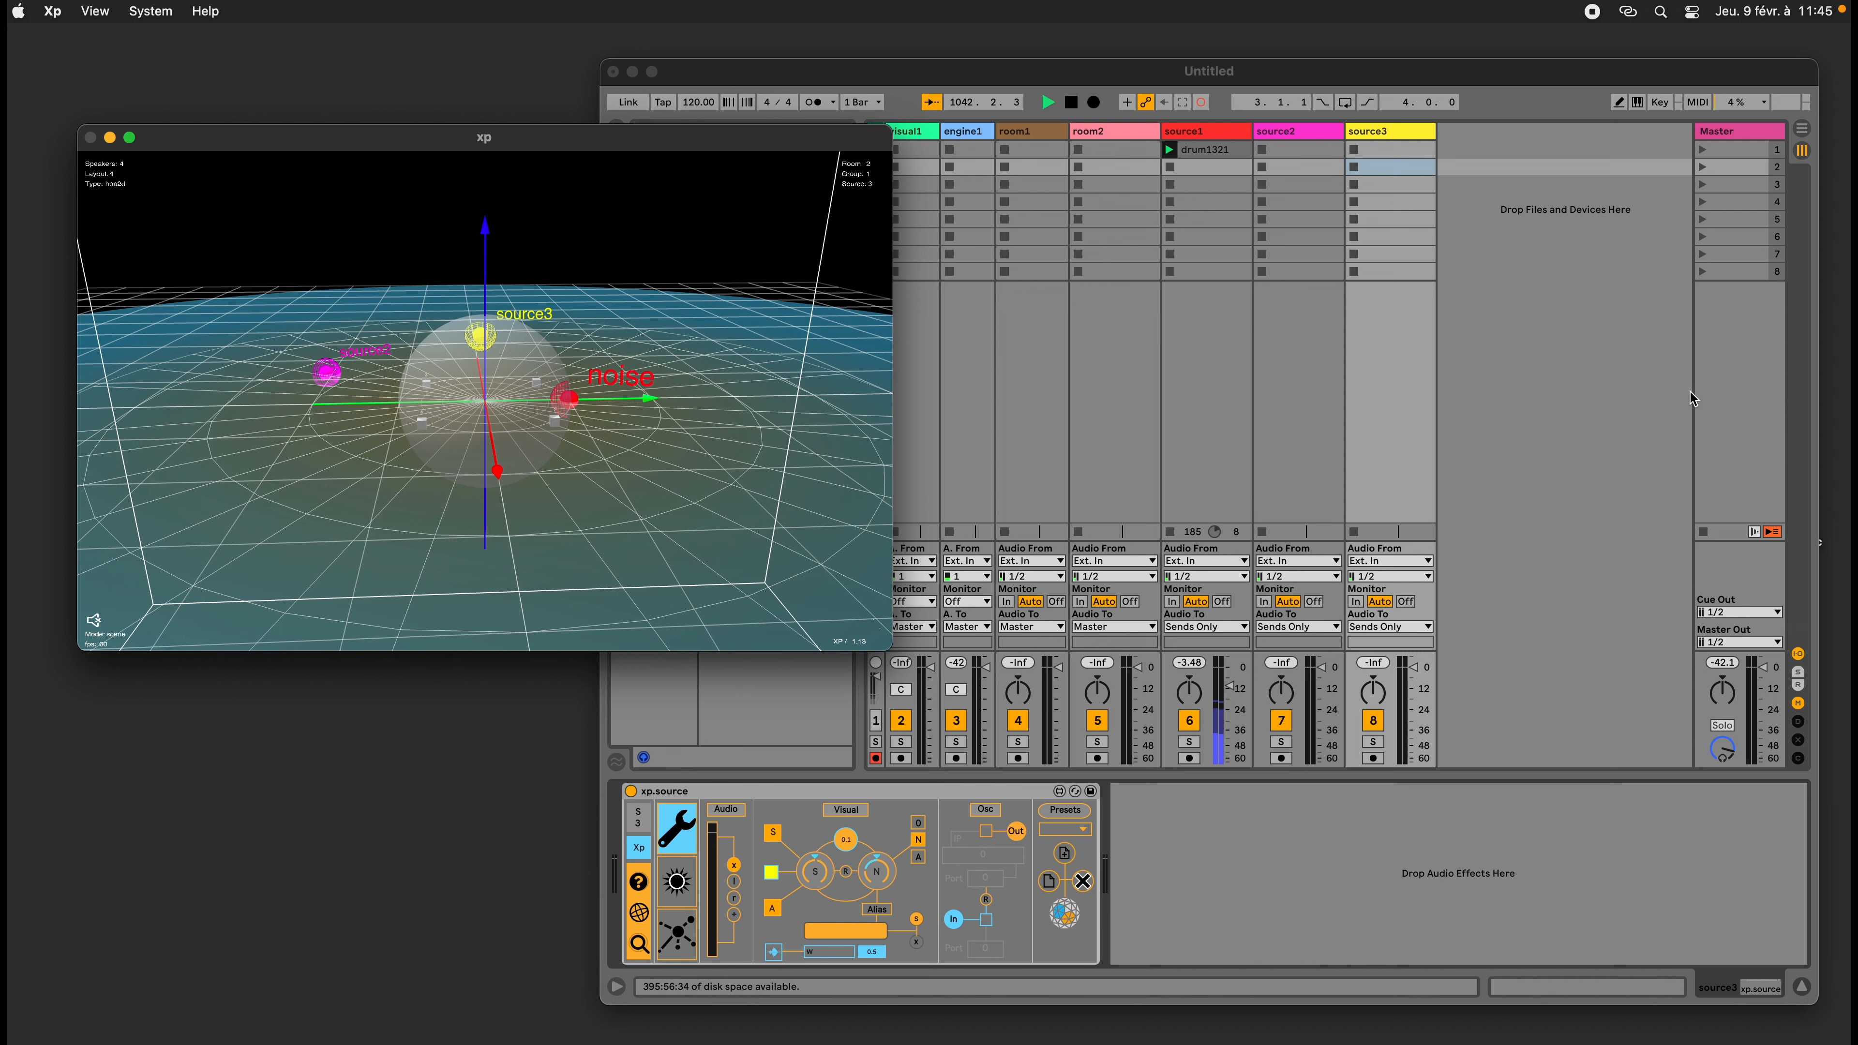
click(1643, 403)
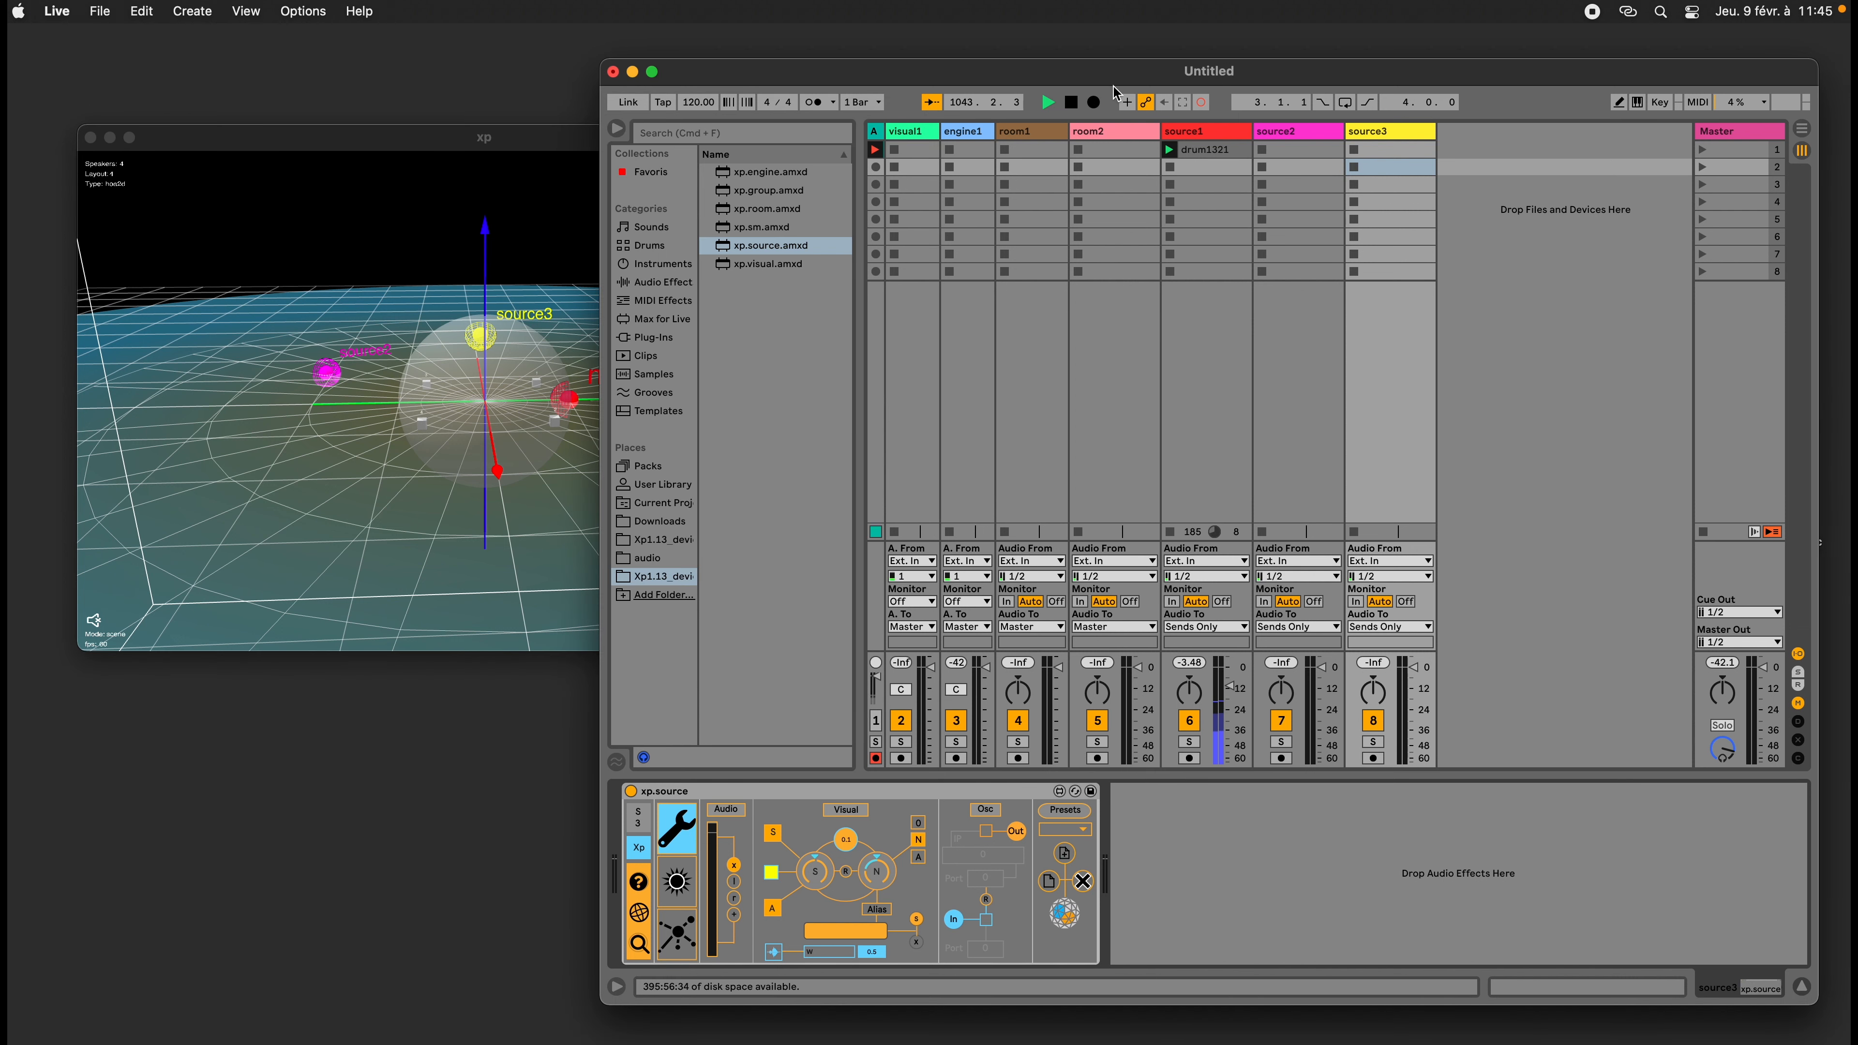
drag(1115, 93, 1210, 90)
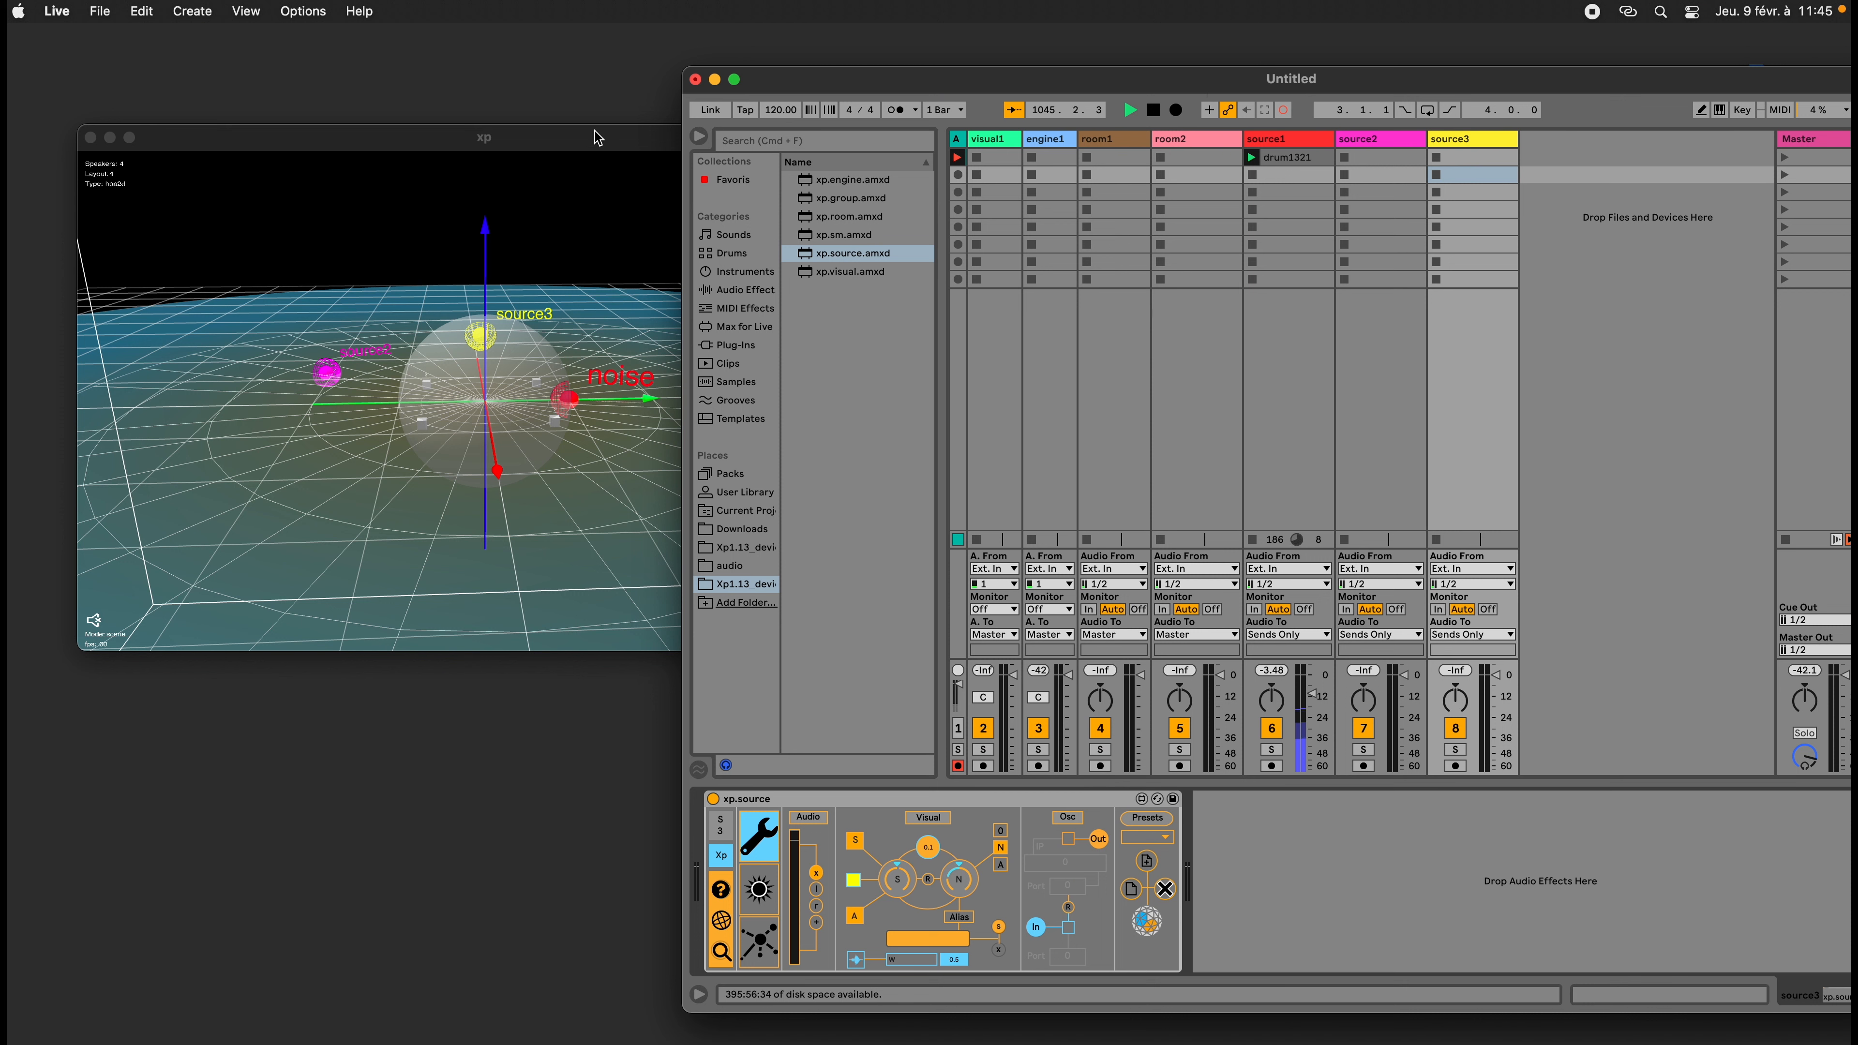
Add the xp.group.amxd device on a new track and place that track between engine1 and room1
click(841, 199)
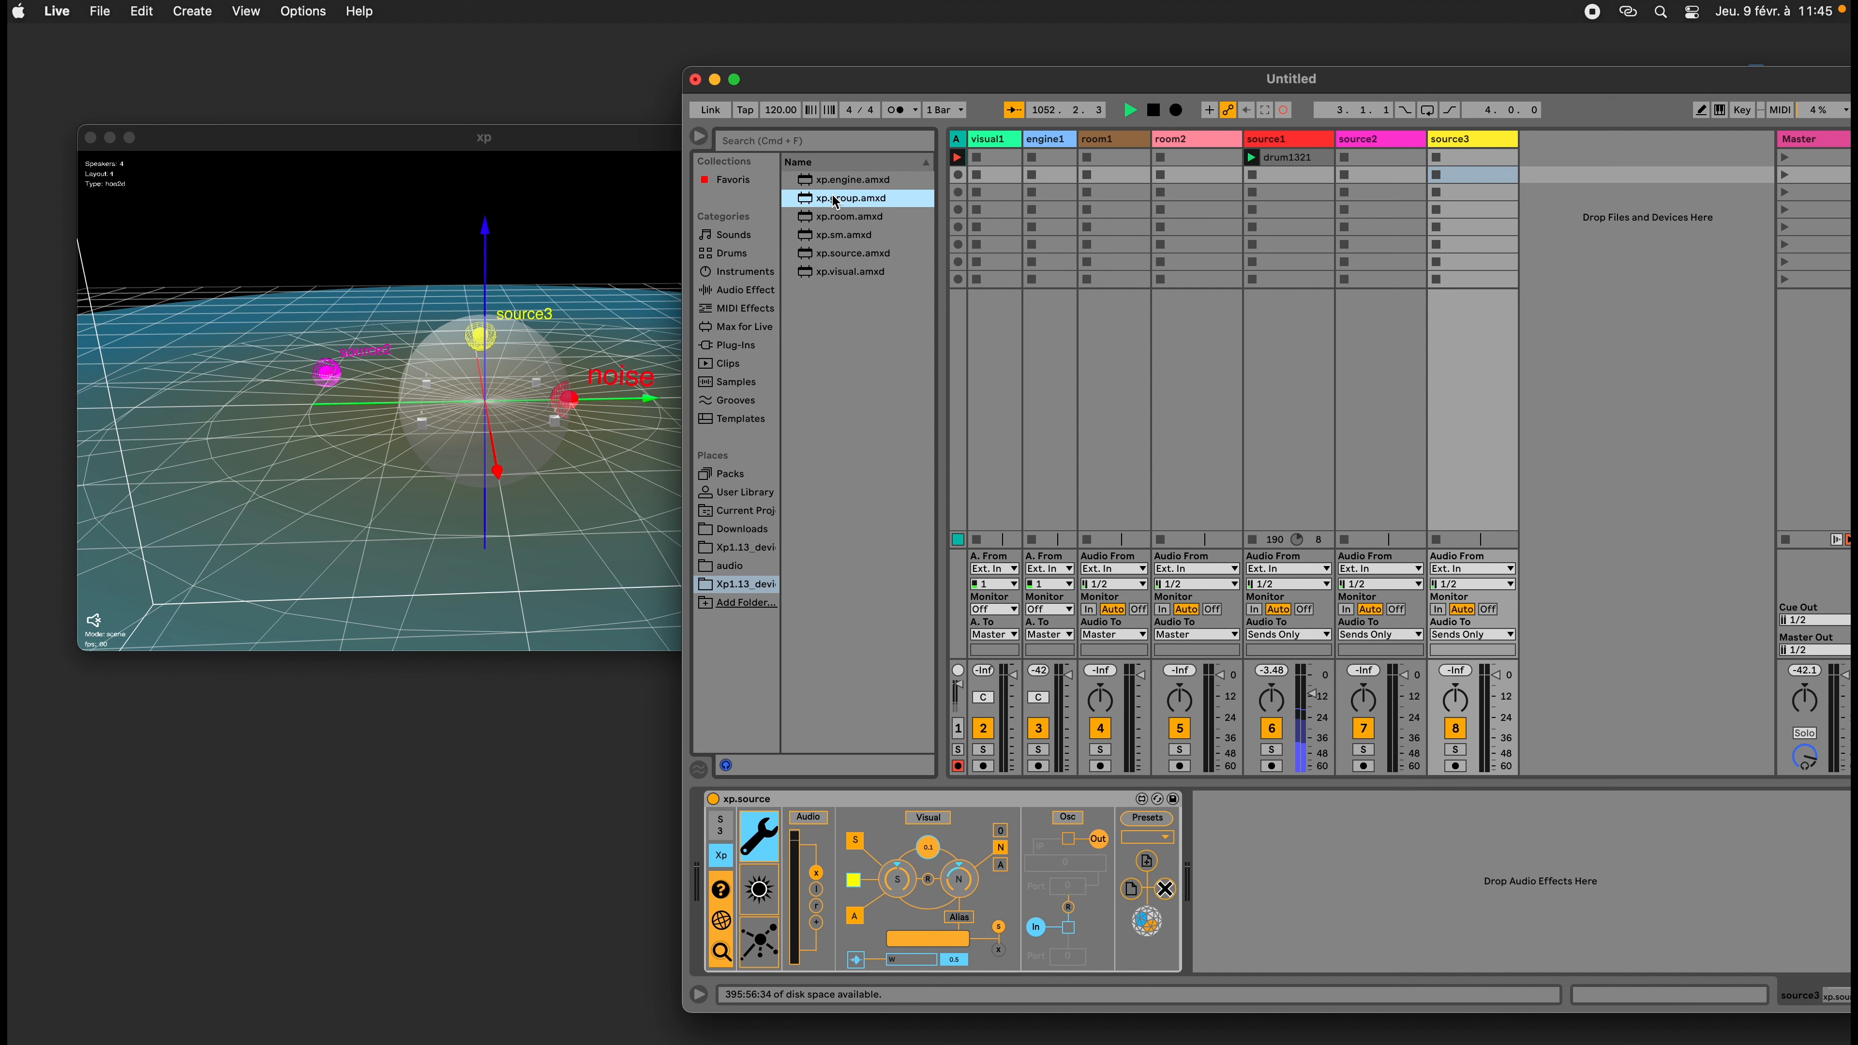
drag(833, 204, 1638, 201)
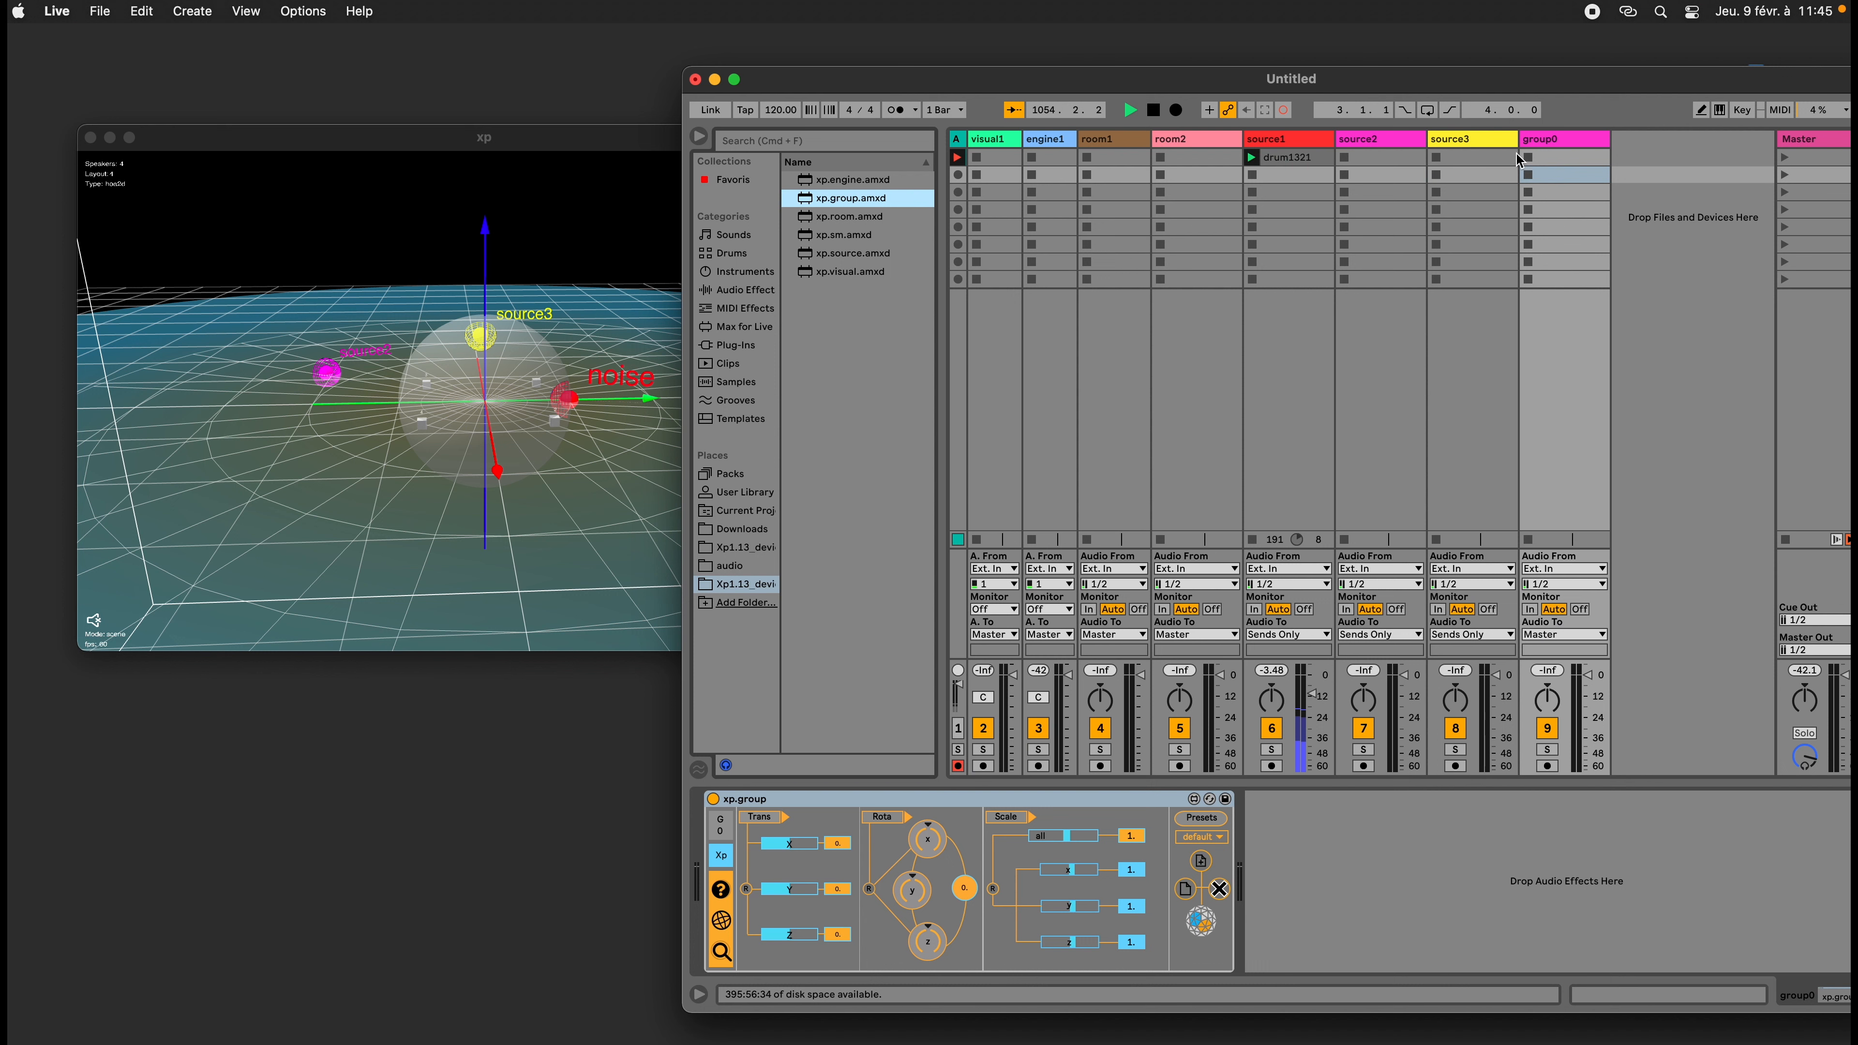
drag(1558, 139, 1076, 143)
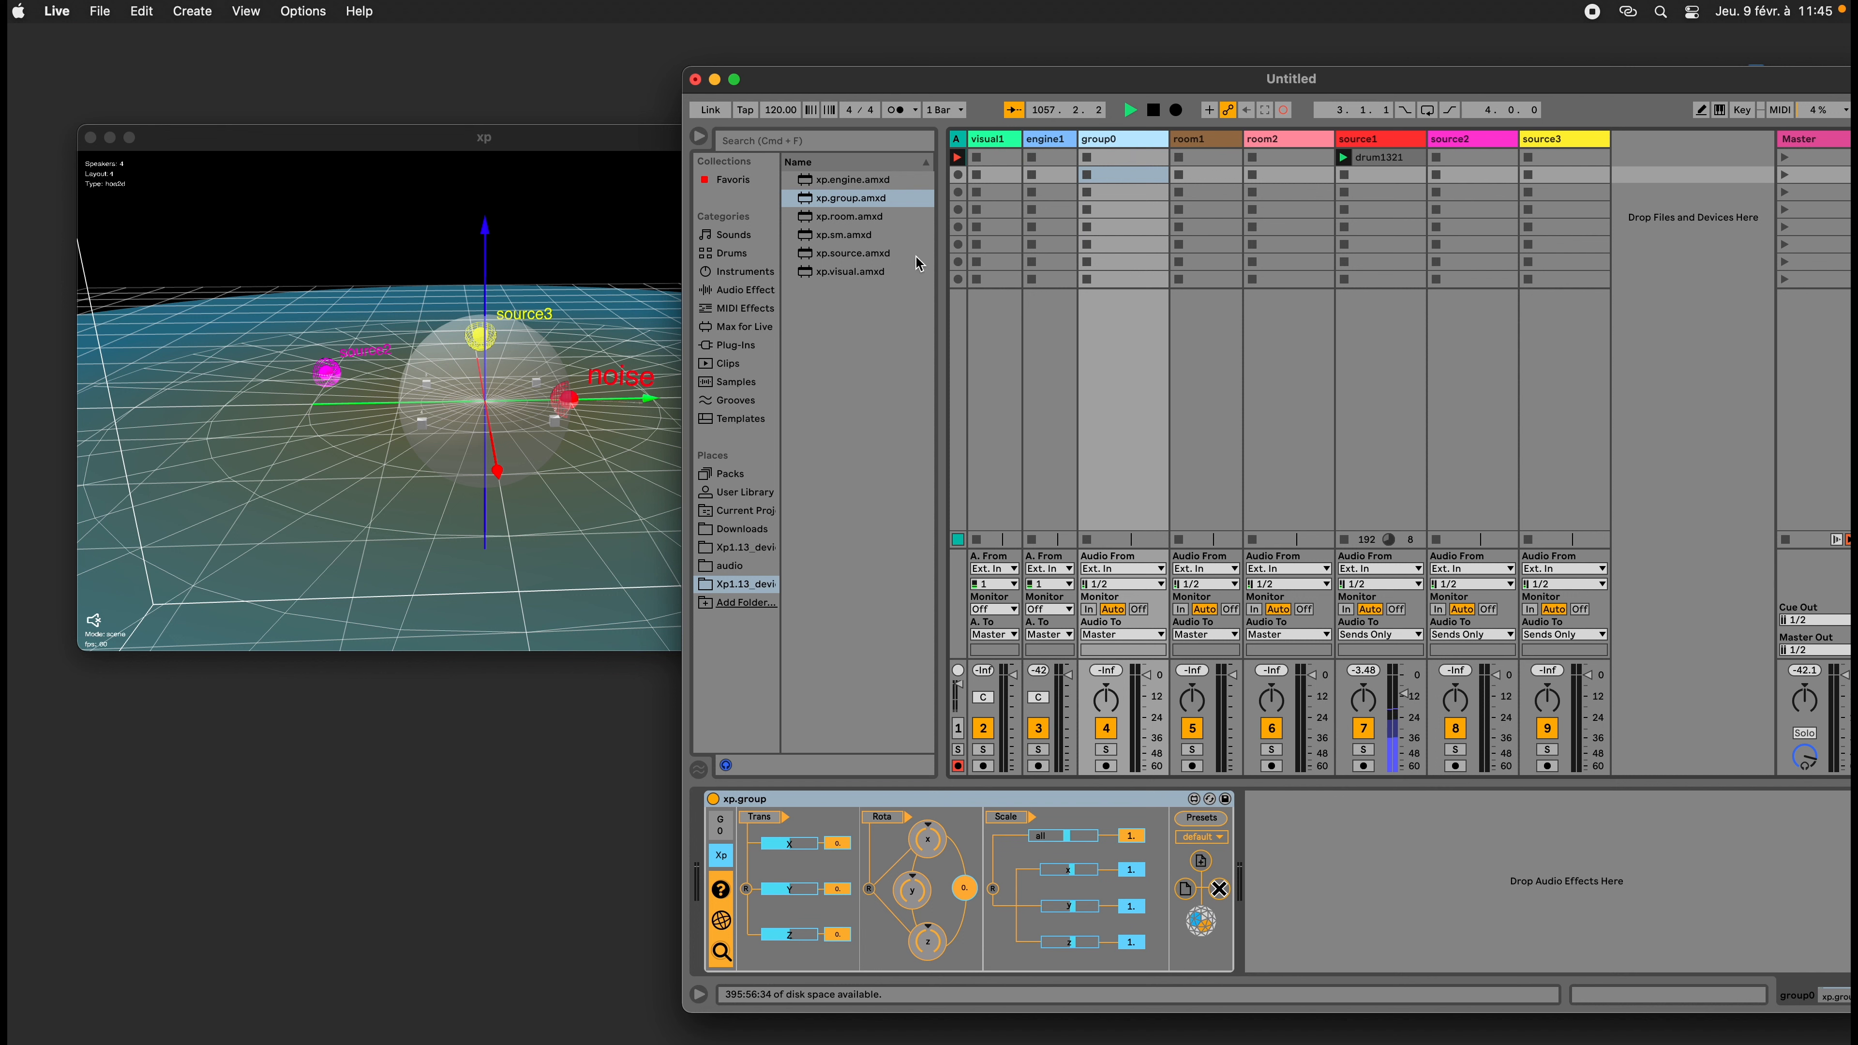
Try translating the source group along X and reset the translation to its default
click(596, 415)
drag(594, 409, 602, 412)
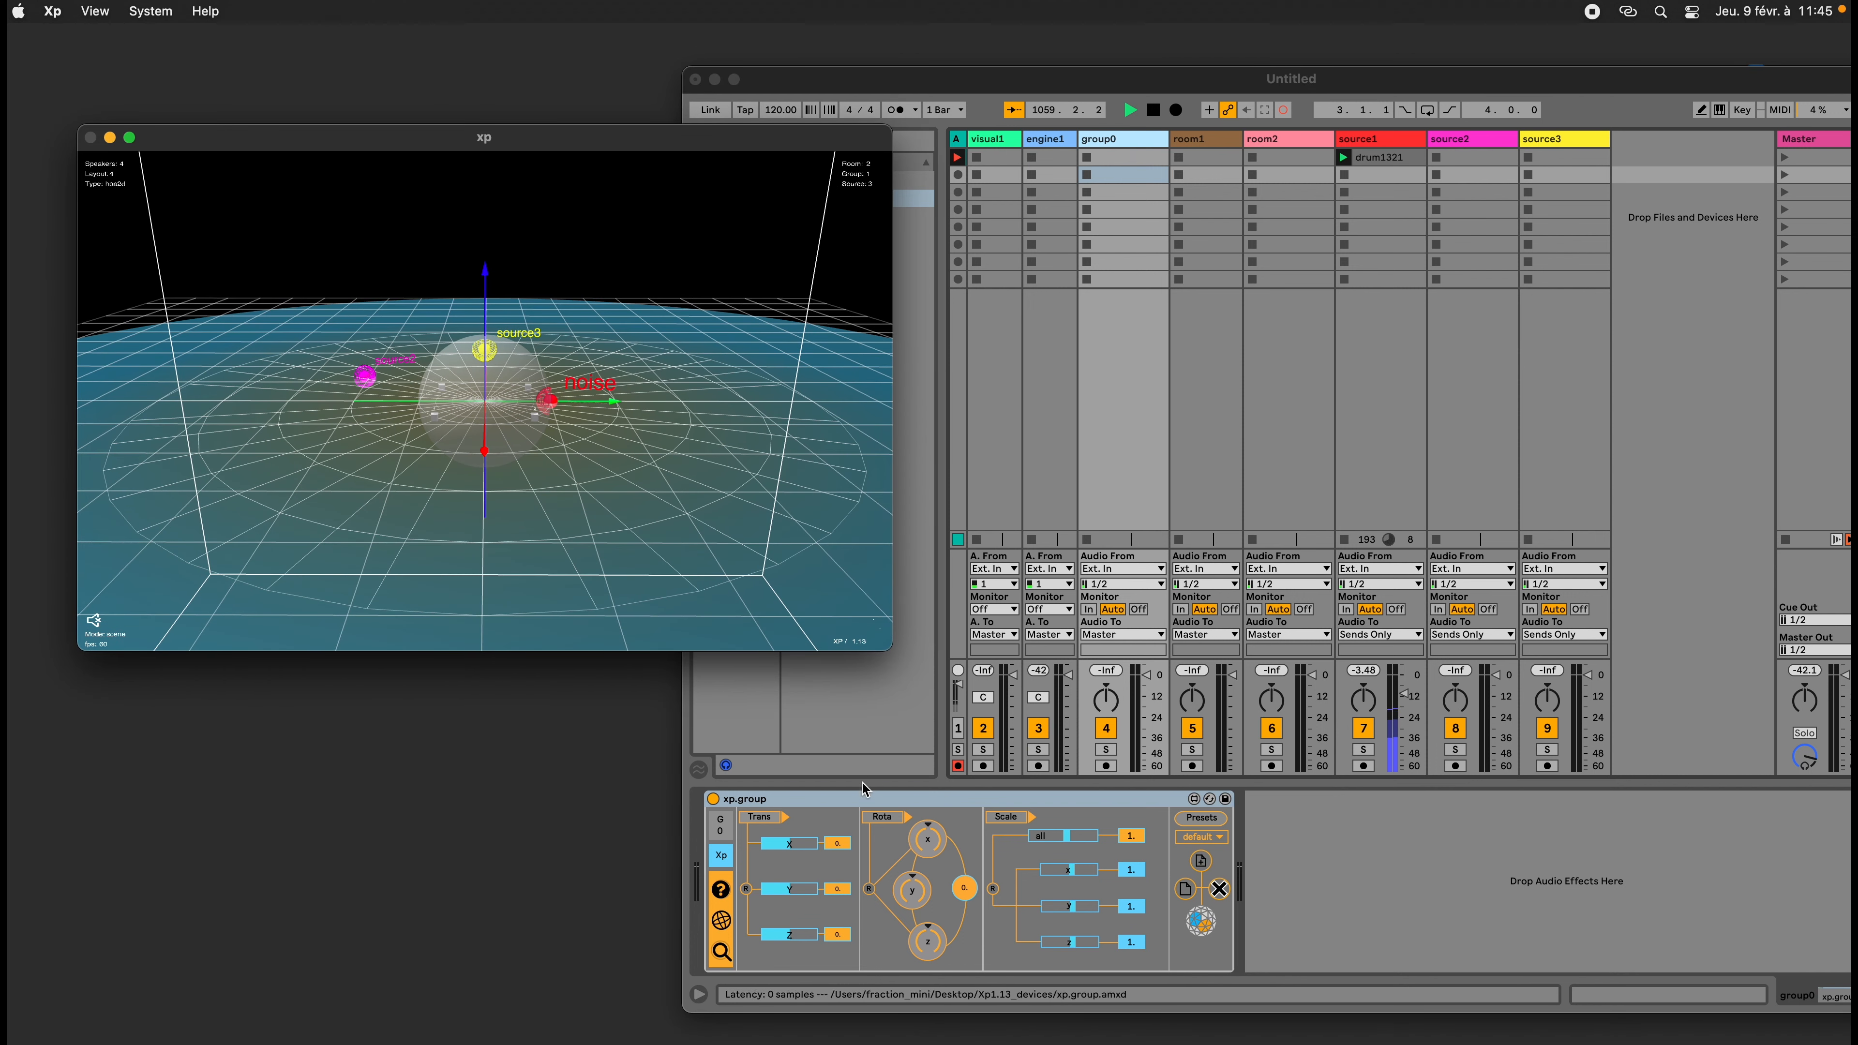
click(814, 808)
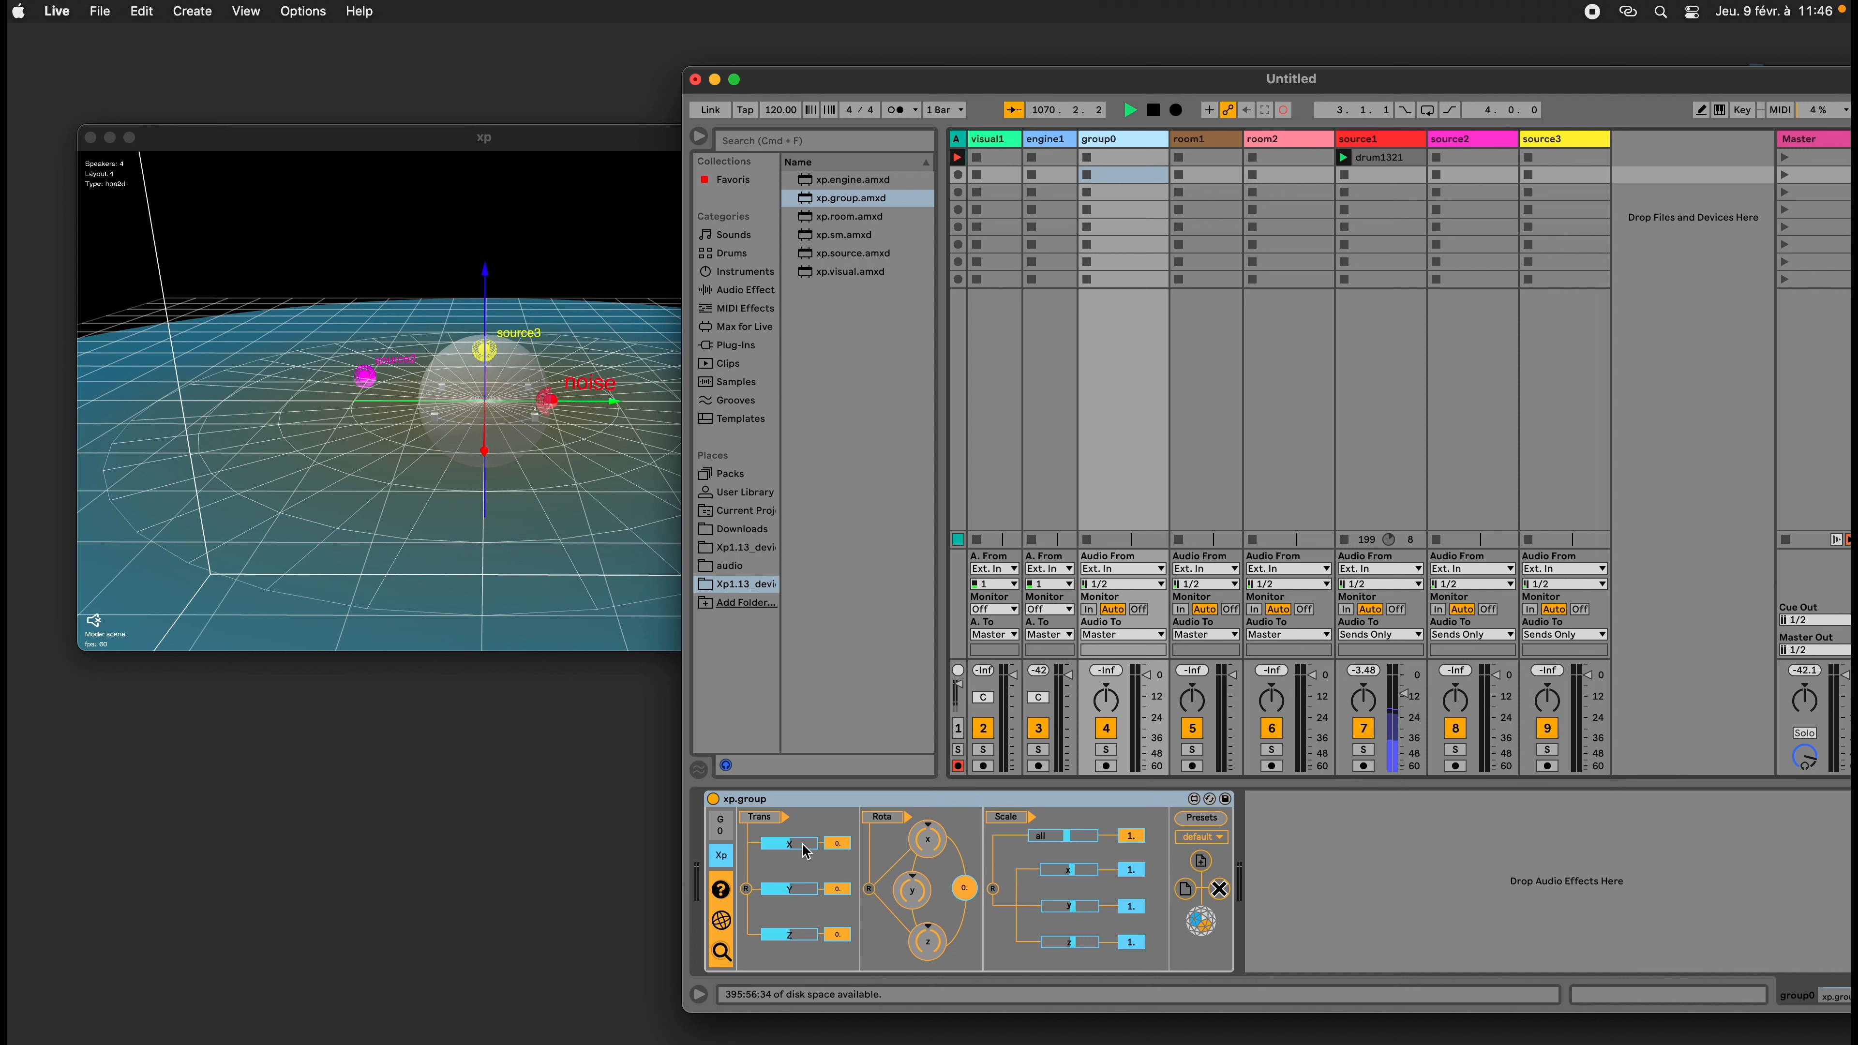
mouse_move(805, 851)
mouse_down()
mouse_move(761, 851)
mouse_move(804, 850)
mouse_up()
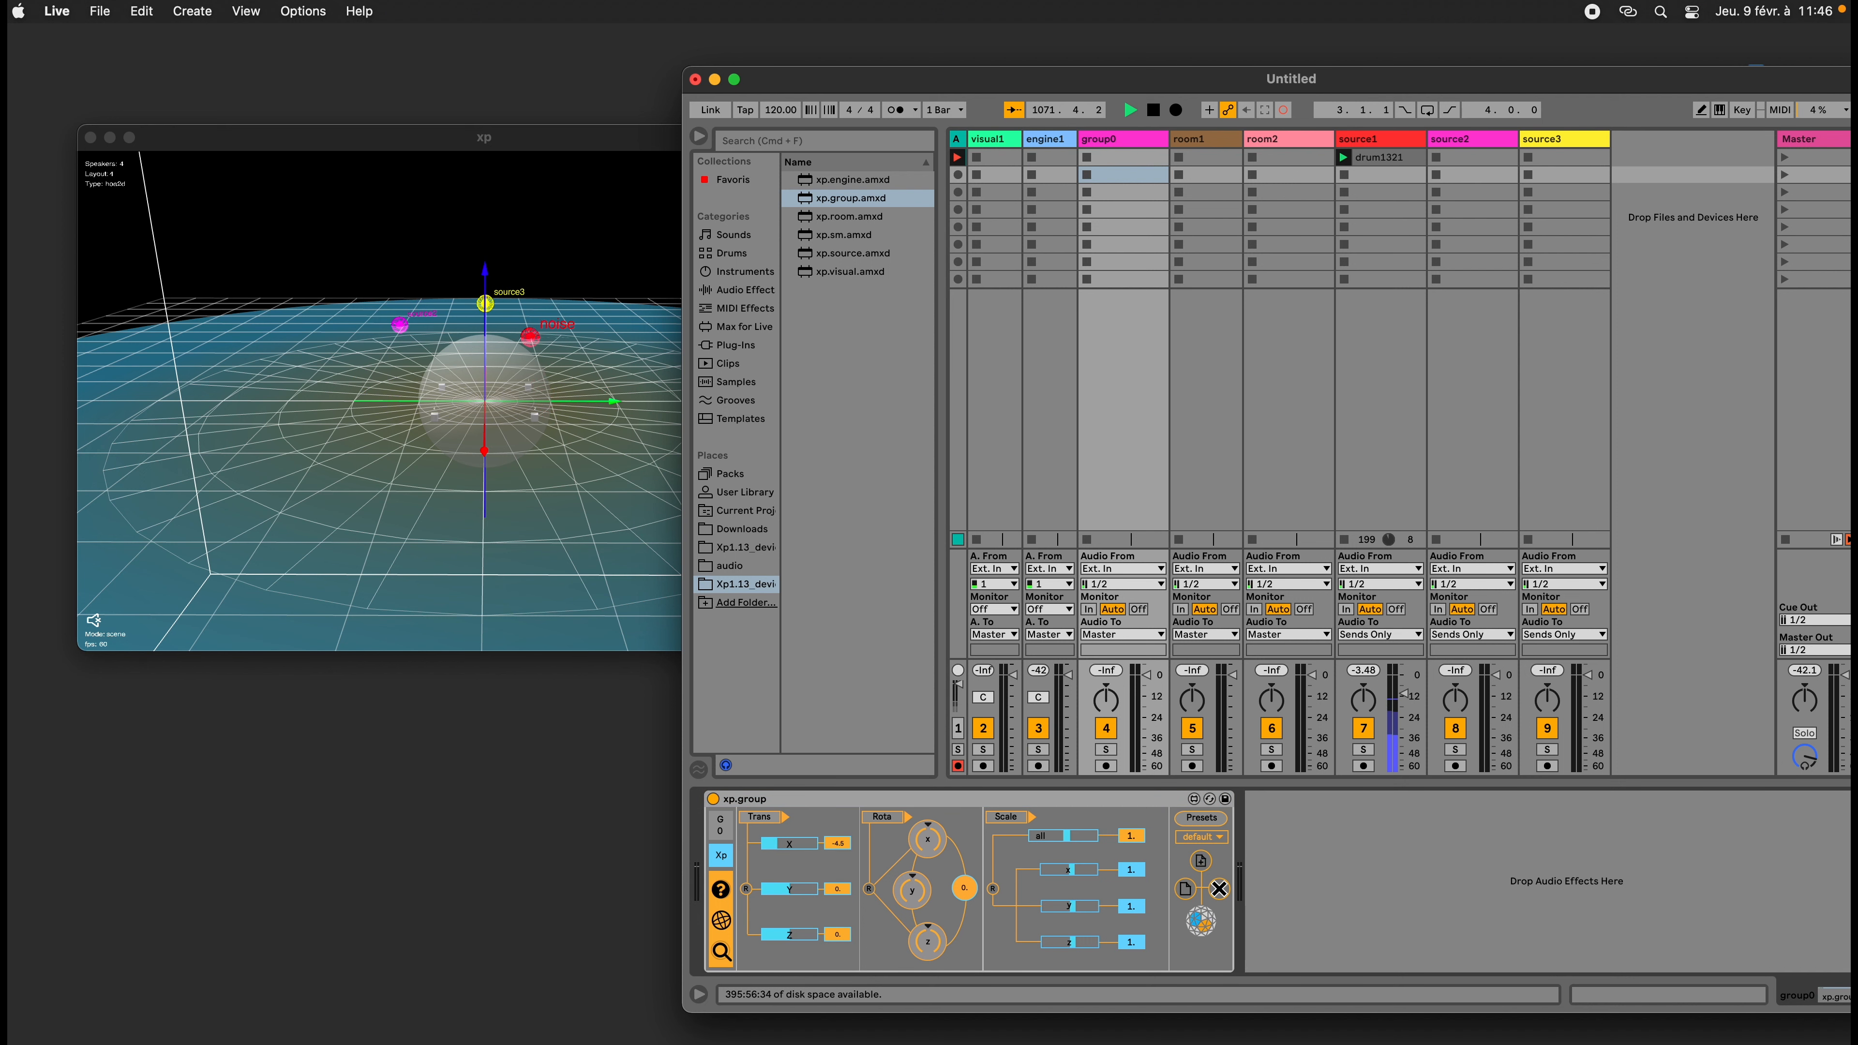
double_click(807, 850)
Try the group's Z rotation and overall scale, resetting each to its default
mouse_move(942, 954)
mouse_down()
mouse_move(942, 907)
mouse_move(935, 947)
mouse_up()
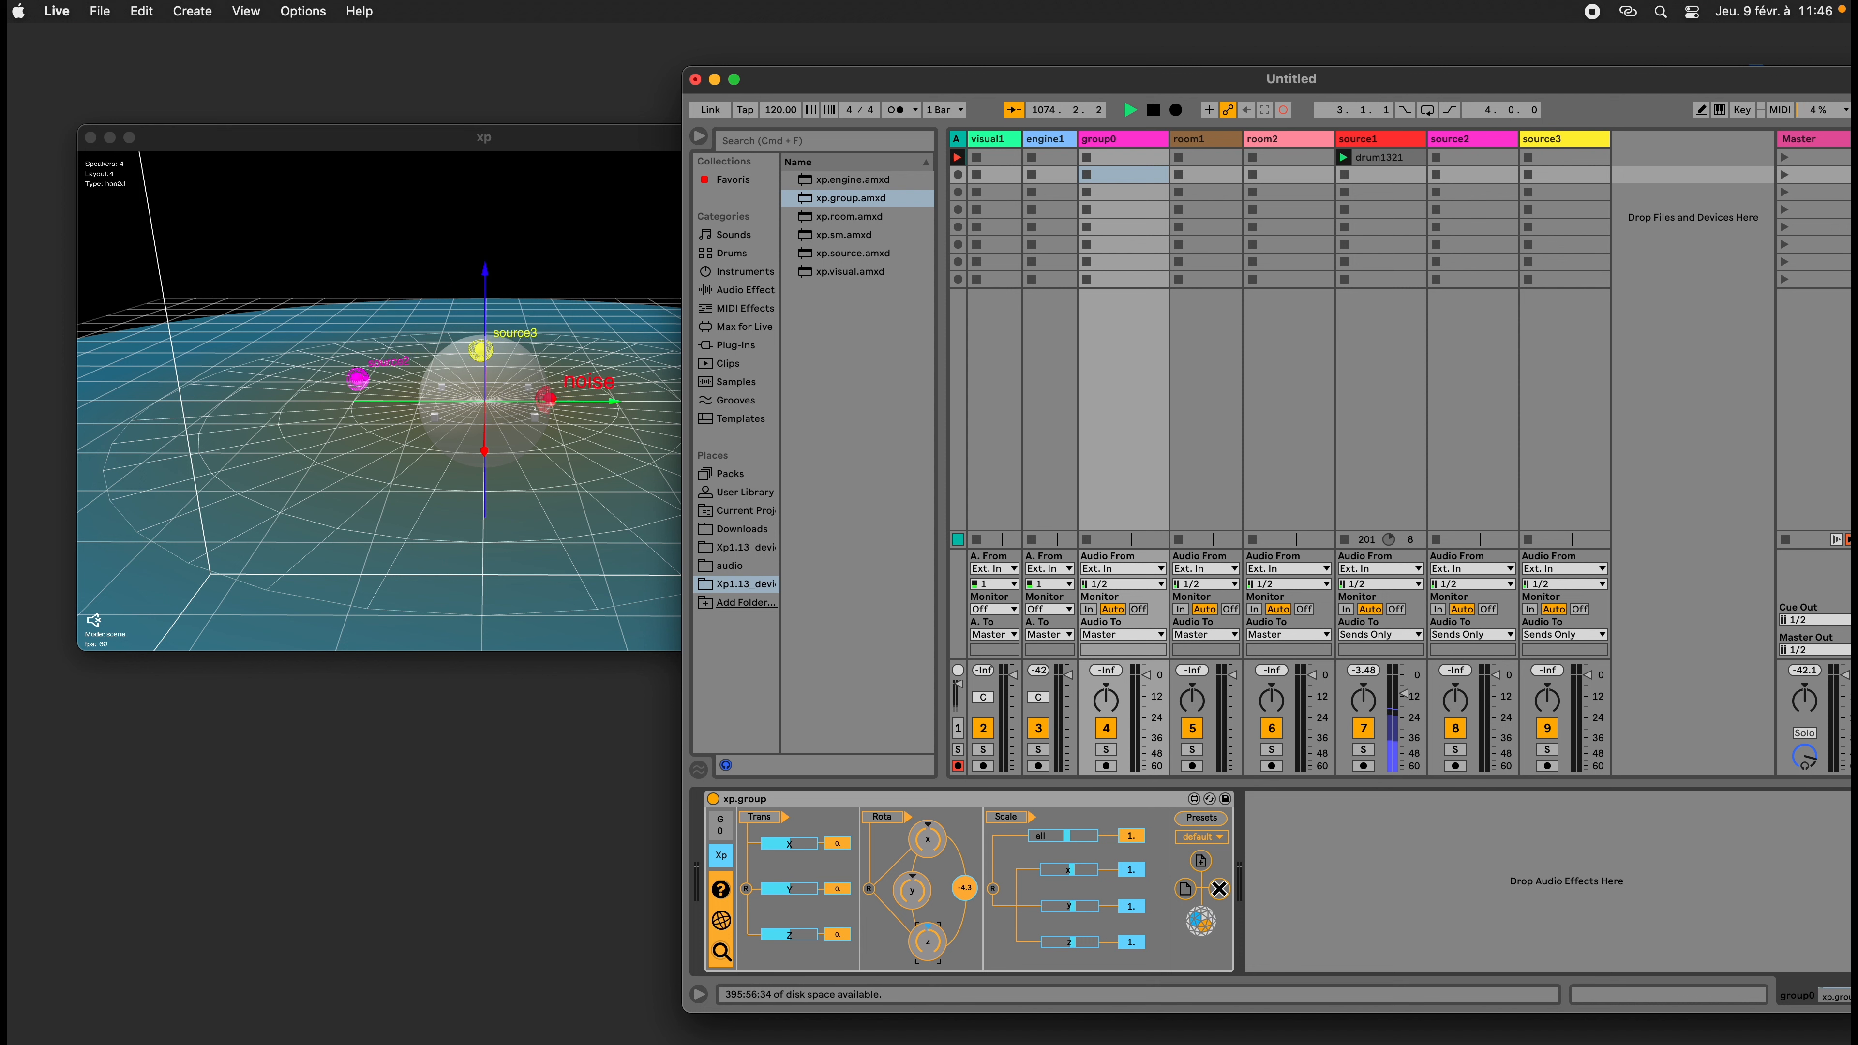
double_click(934, 948)
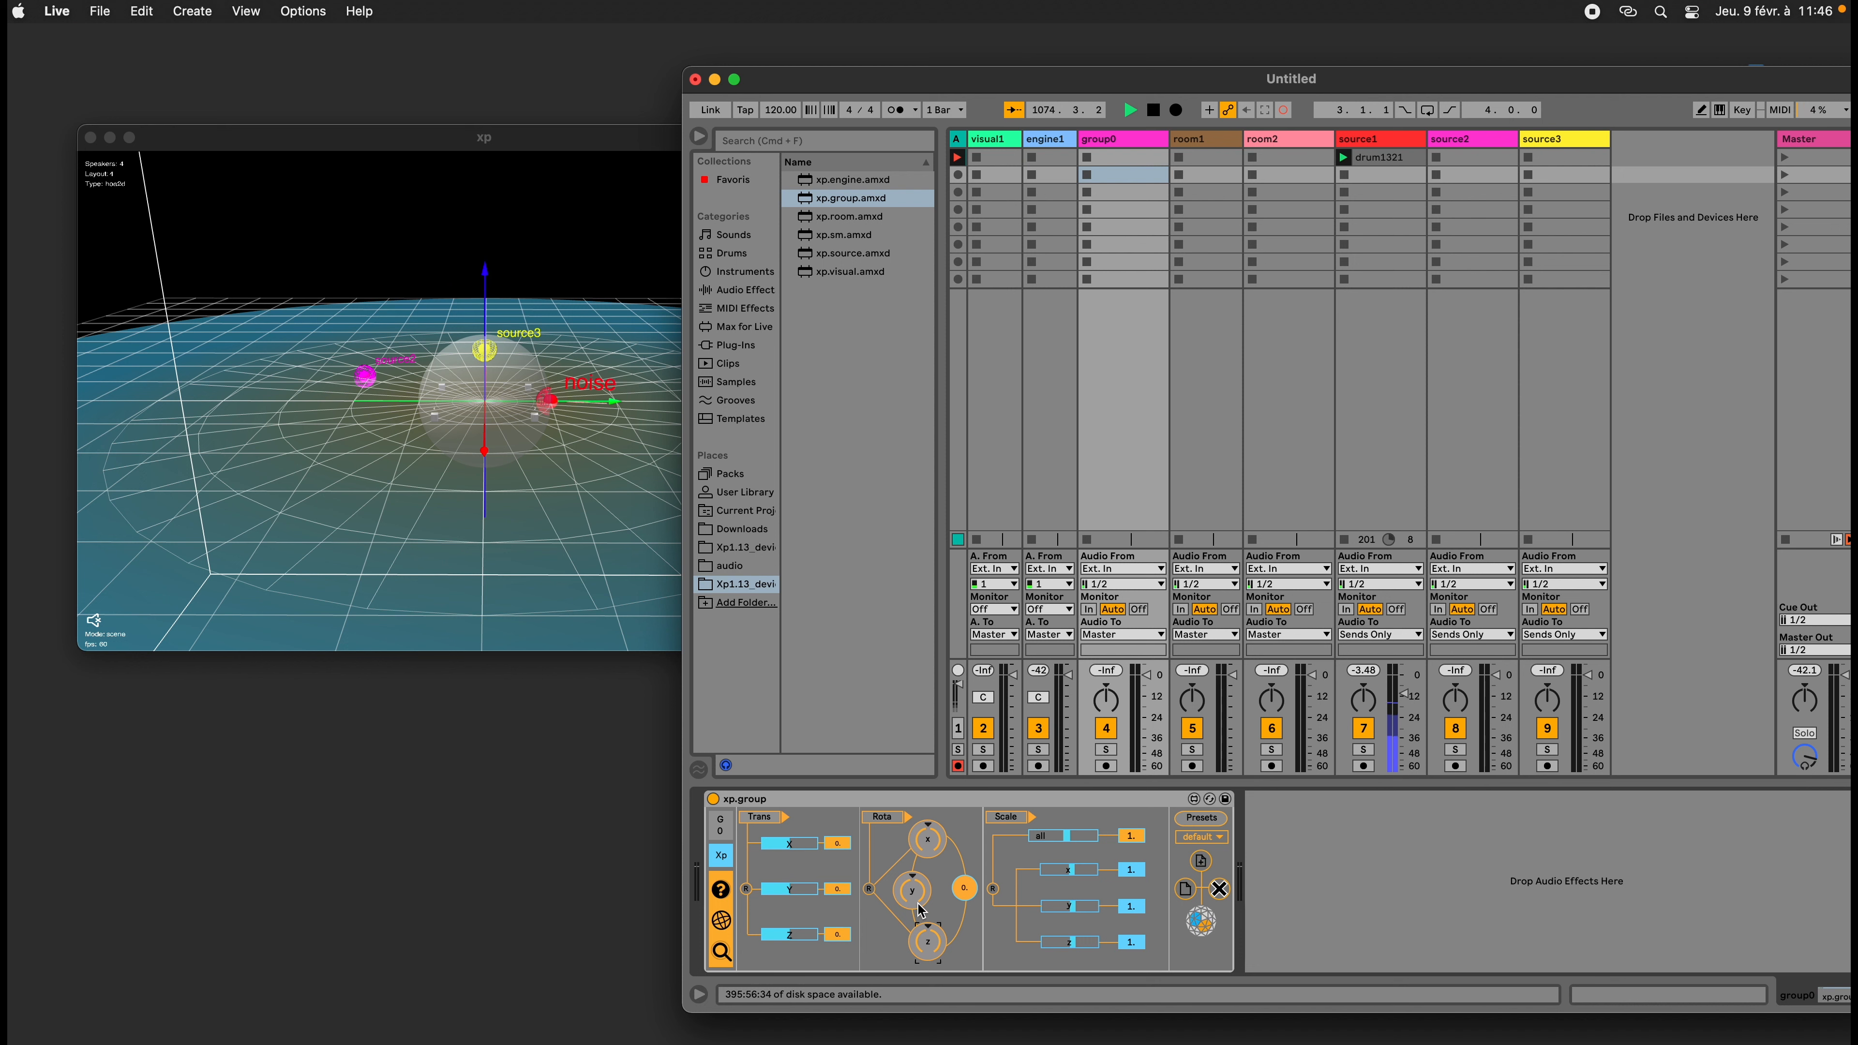
mouse_move(1089, 846)
mouse_down()
mouse_move(1089, 791)
mouse_move(1089, 882)
mouse_up()
double_click(1081, 841)
Try rotating the group about the Y and X axes and reset both rotations
click(889, 803)
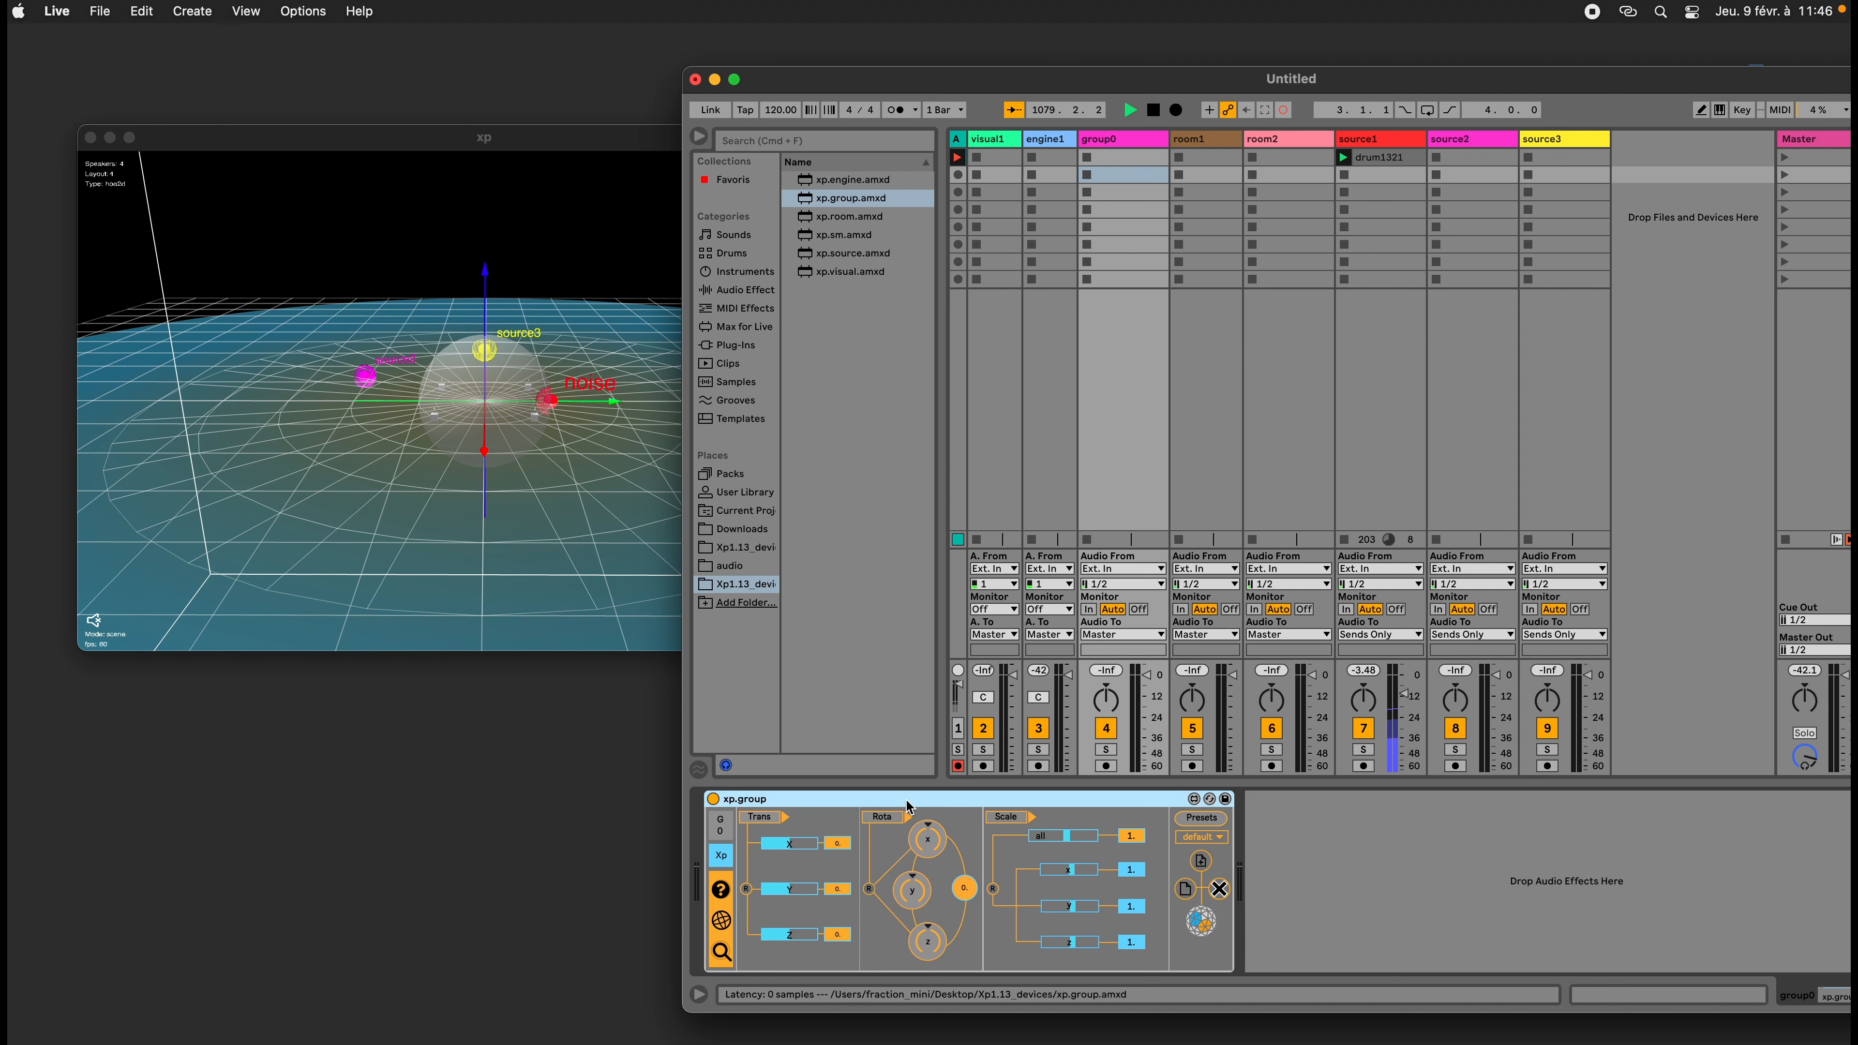
click(914, 894)
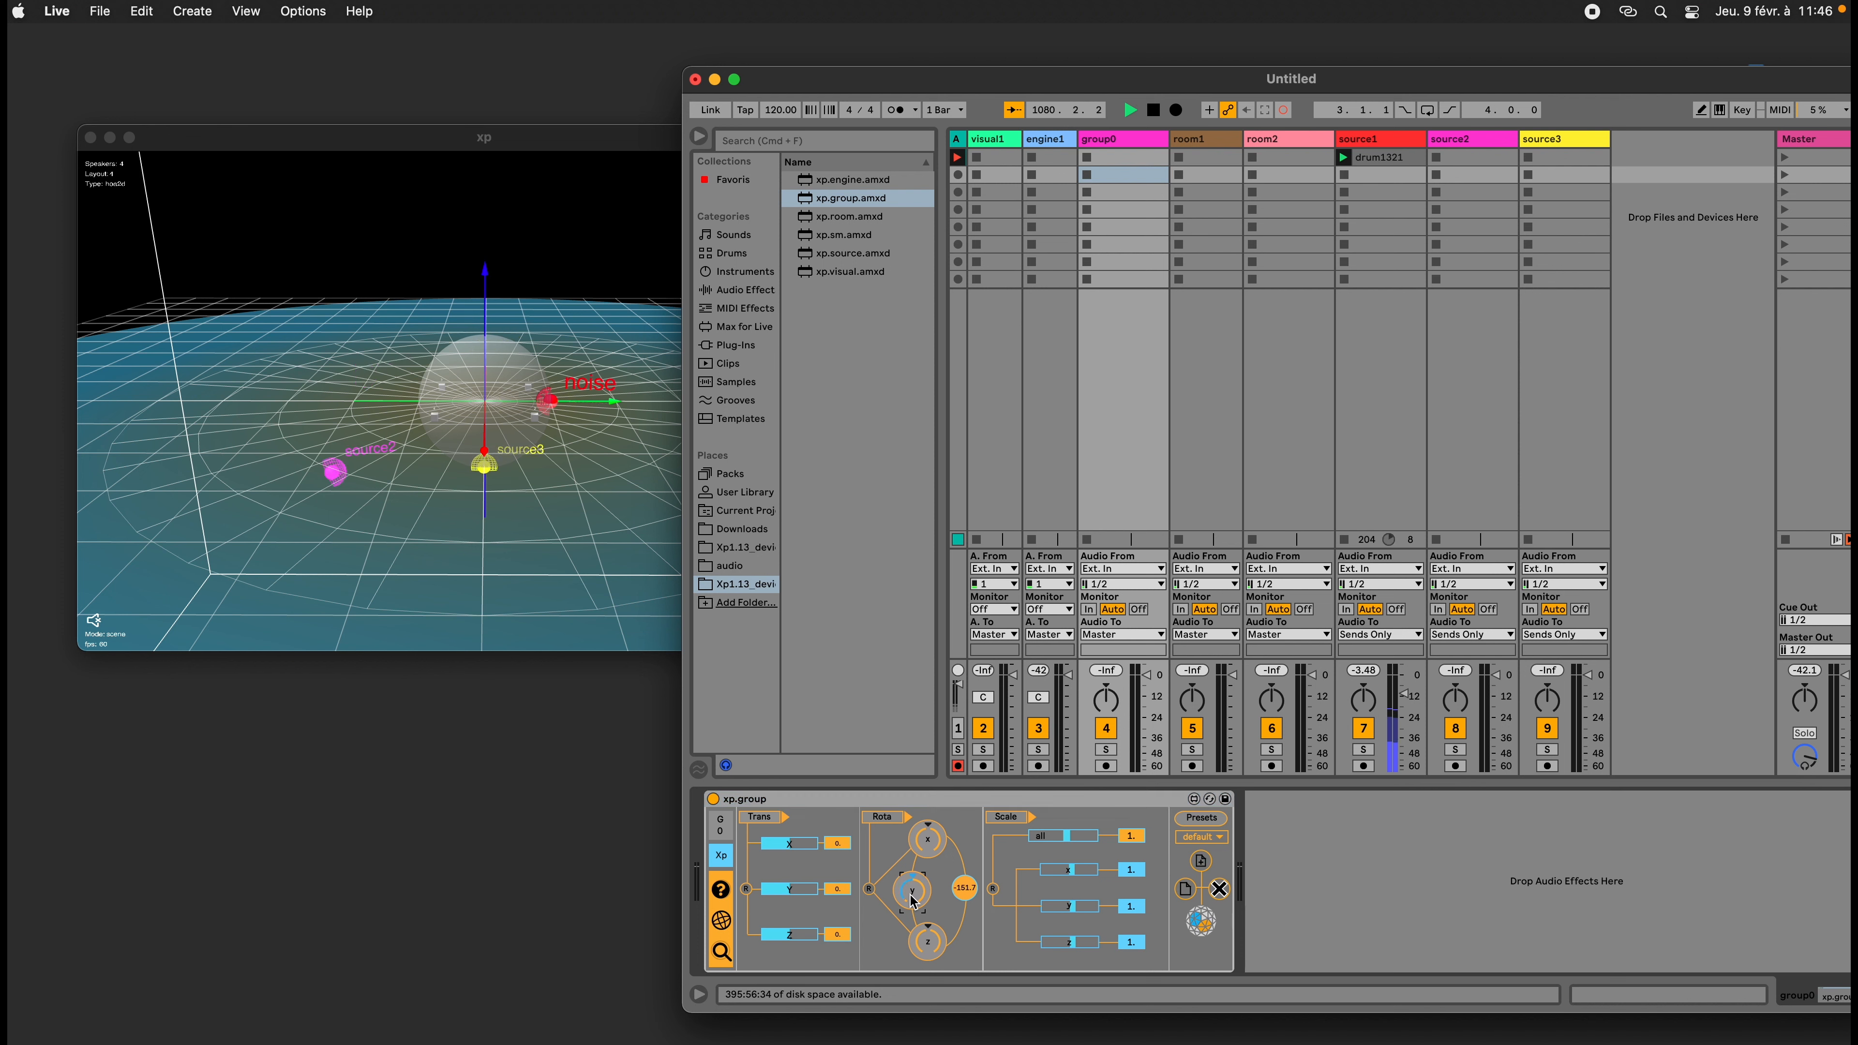
click(935, 853)
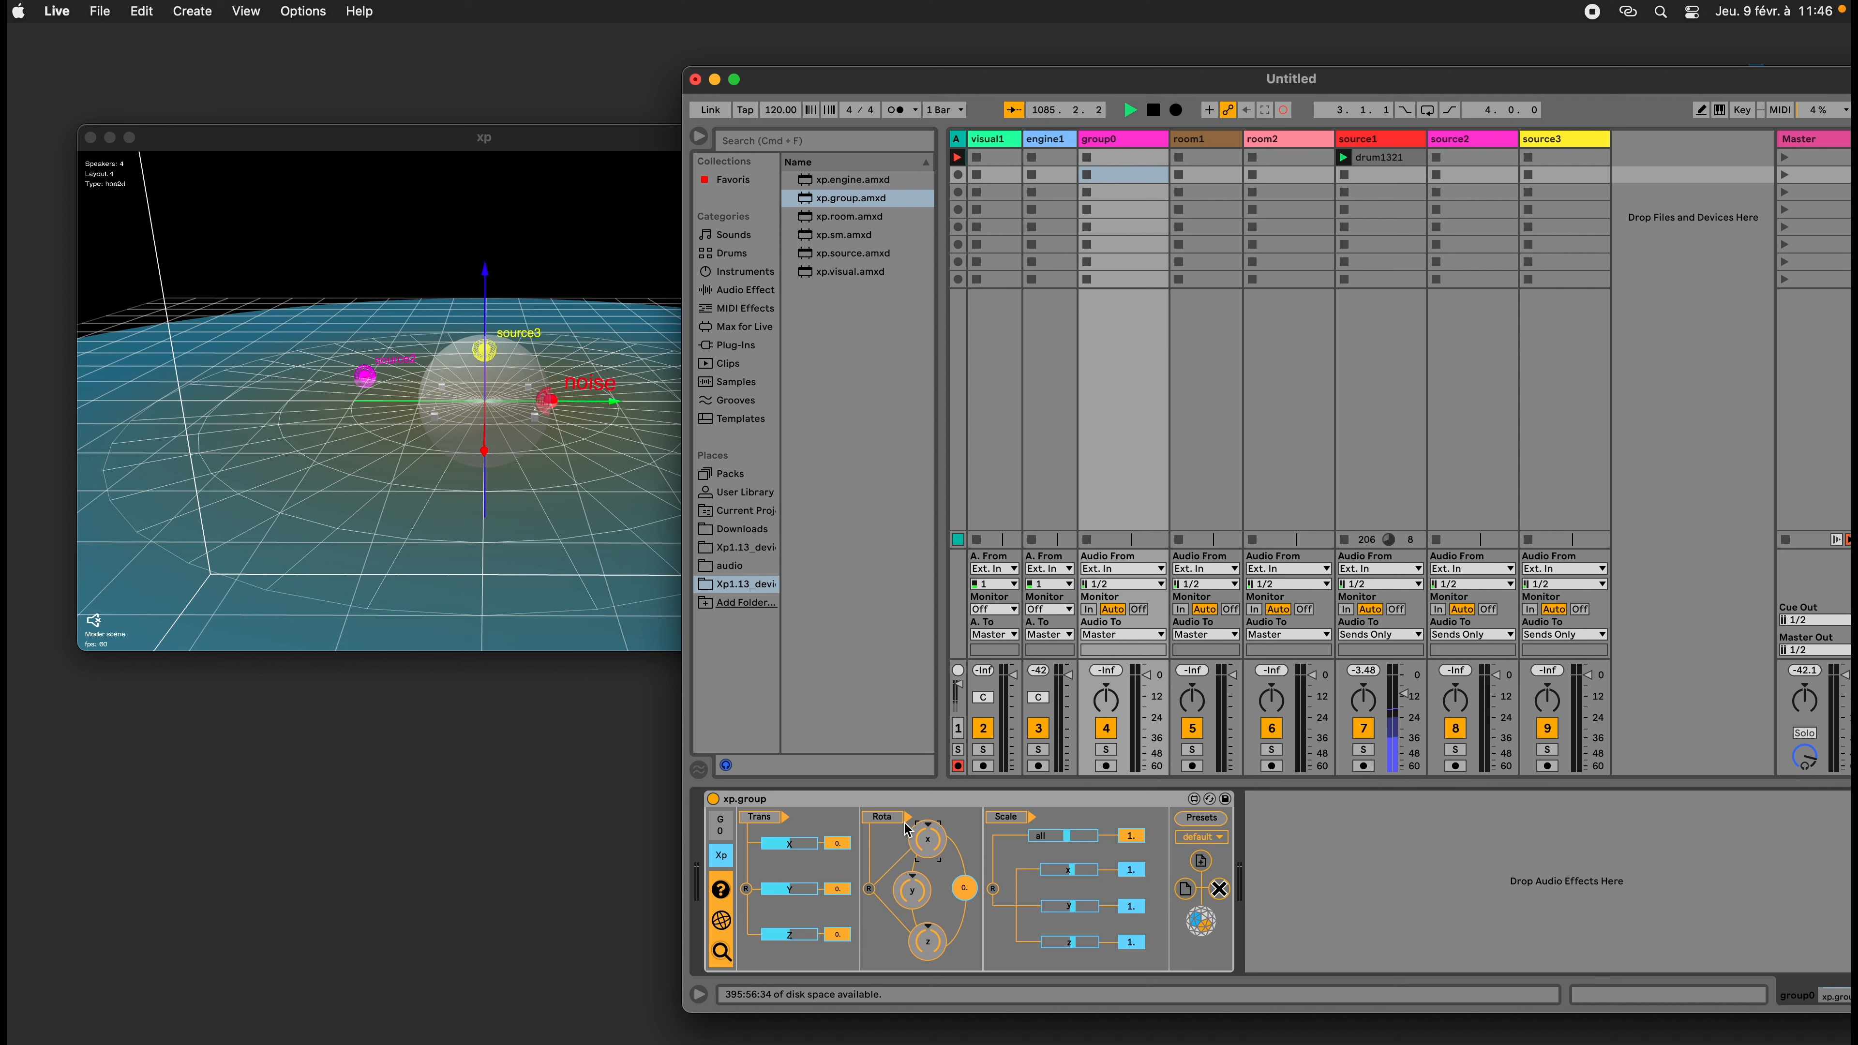
Enable the group's automatic rotation, adjust the Z rotation speed, and set its waveform to sin
click(885, 820)
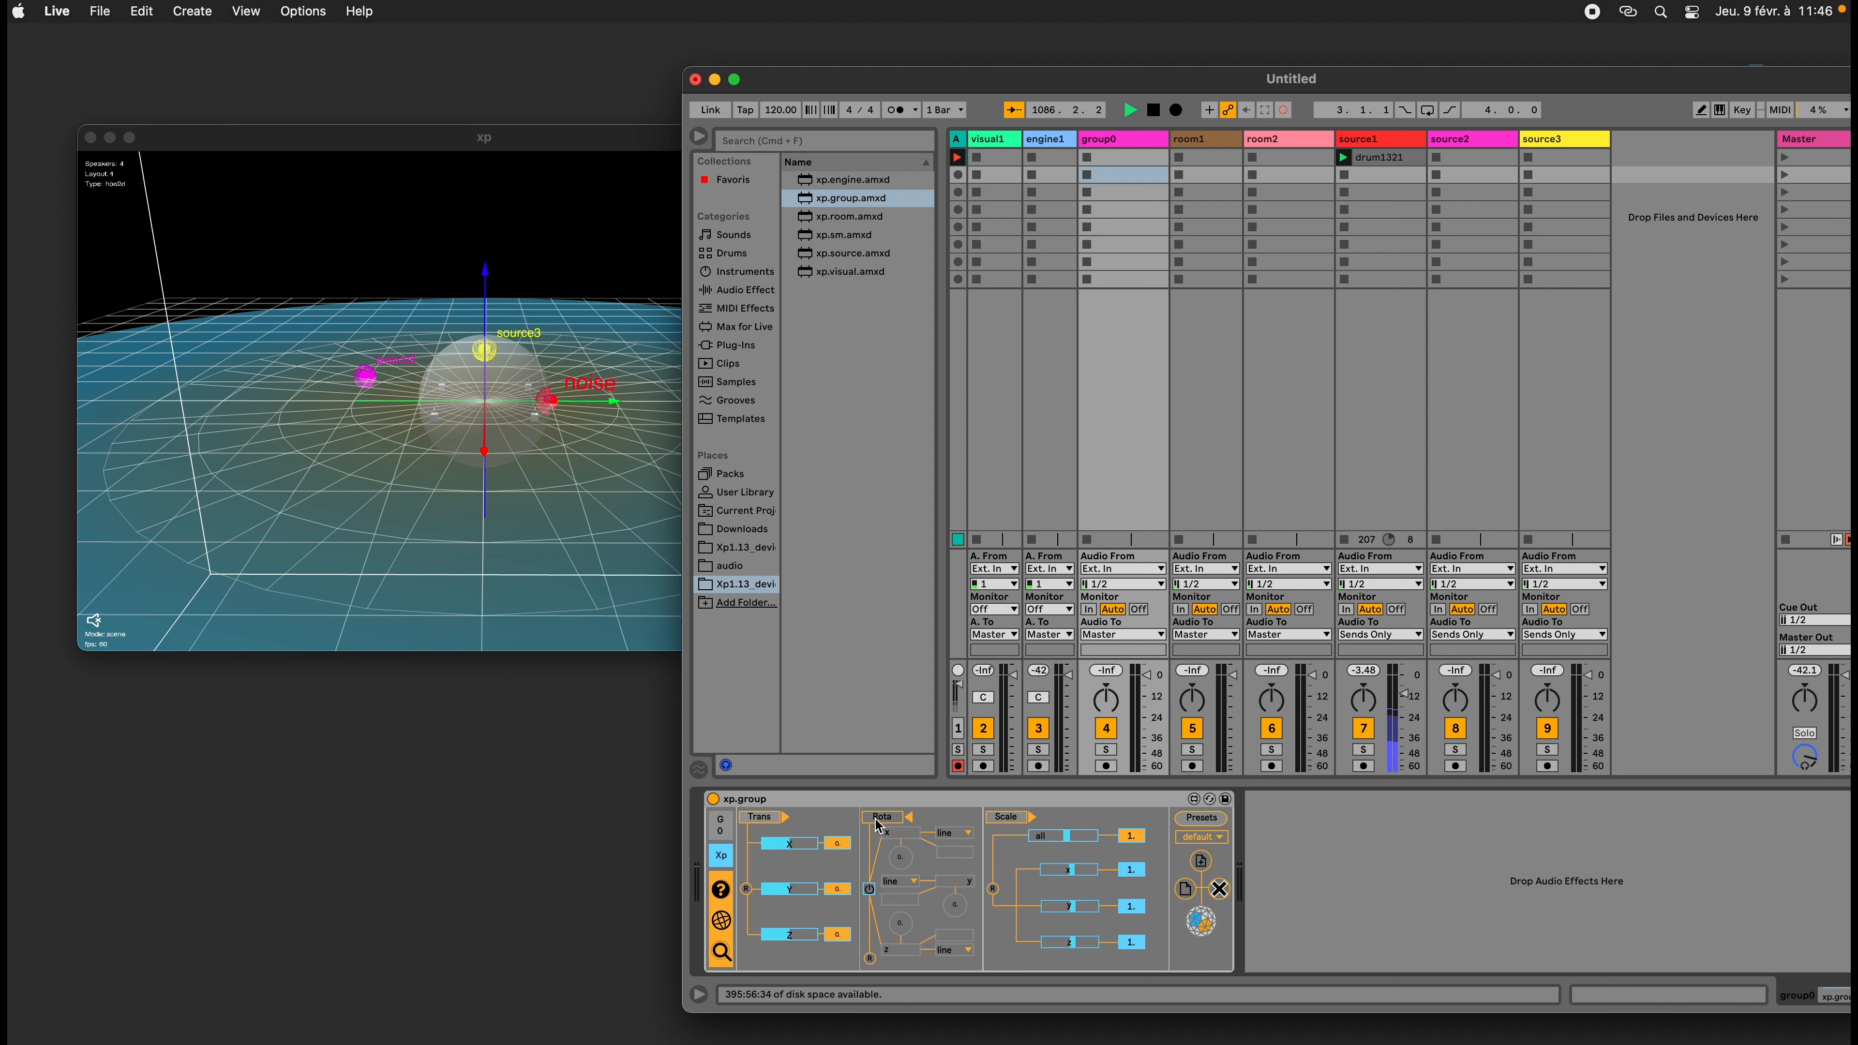
click(870, 889)
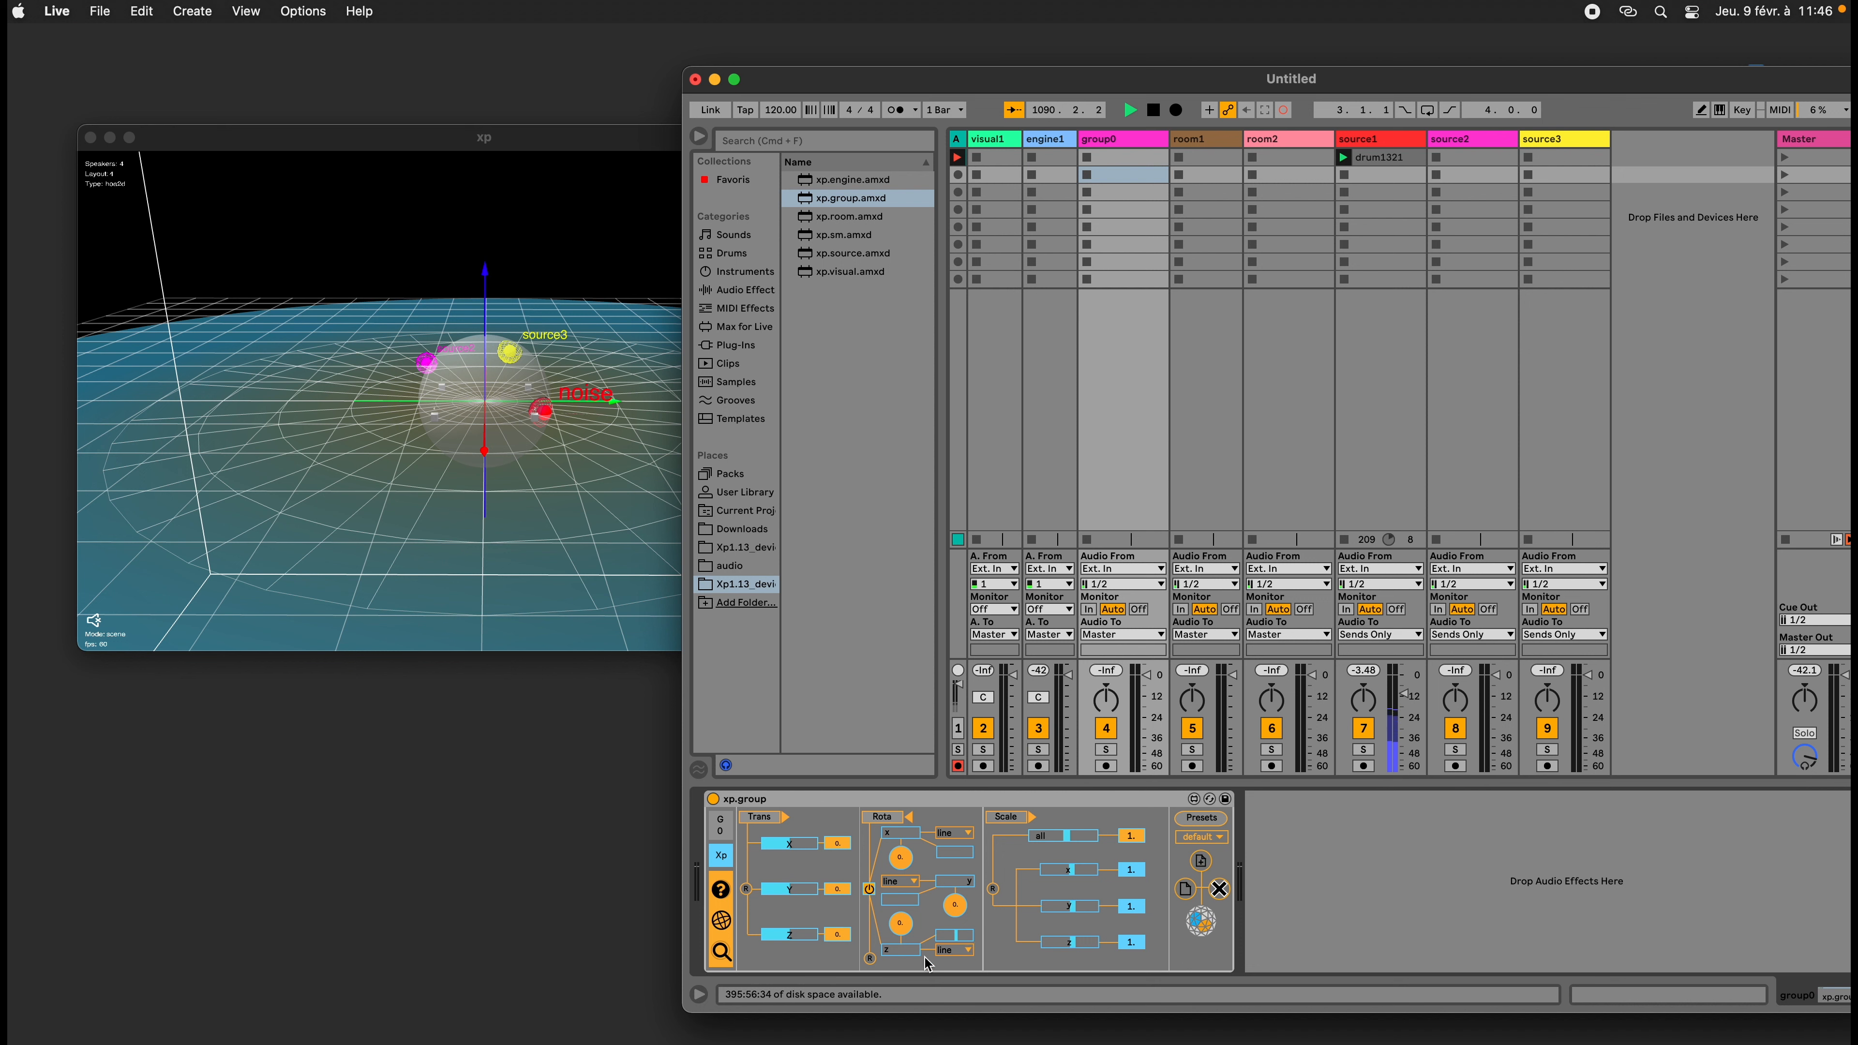
drag(902, 951, 907, 952)
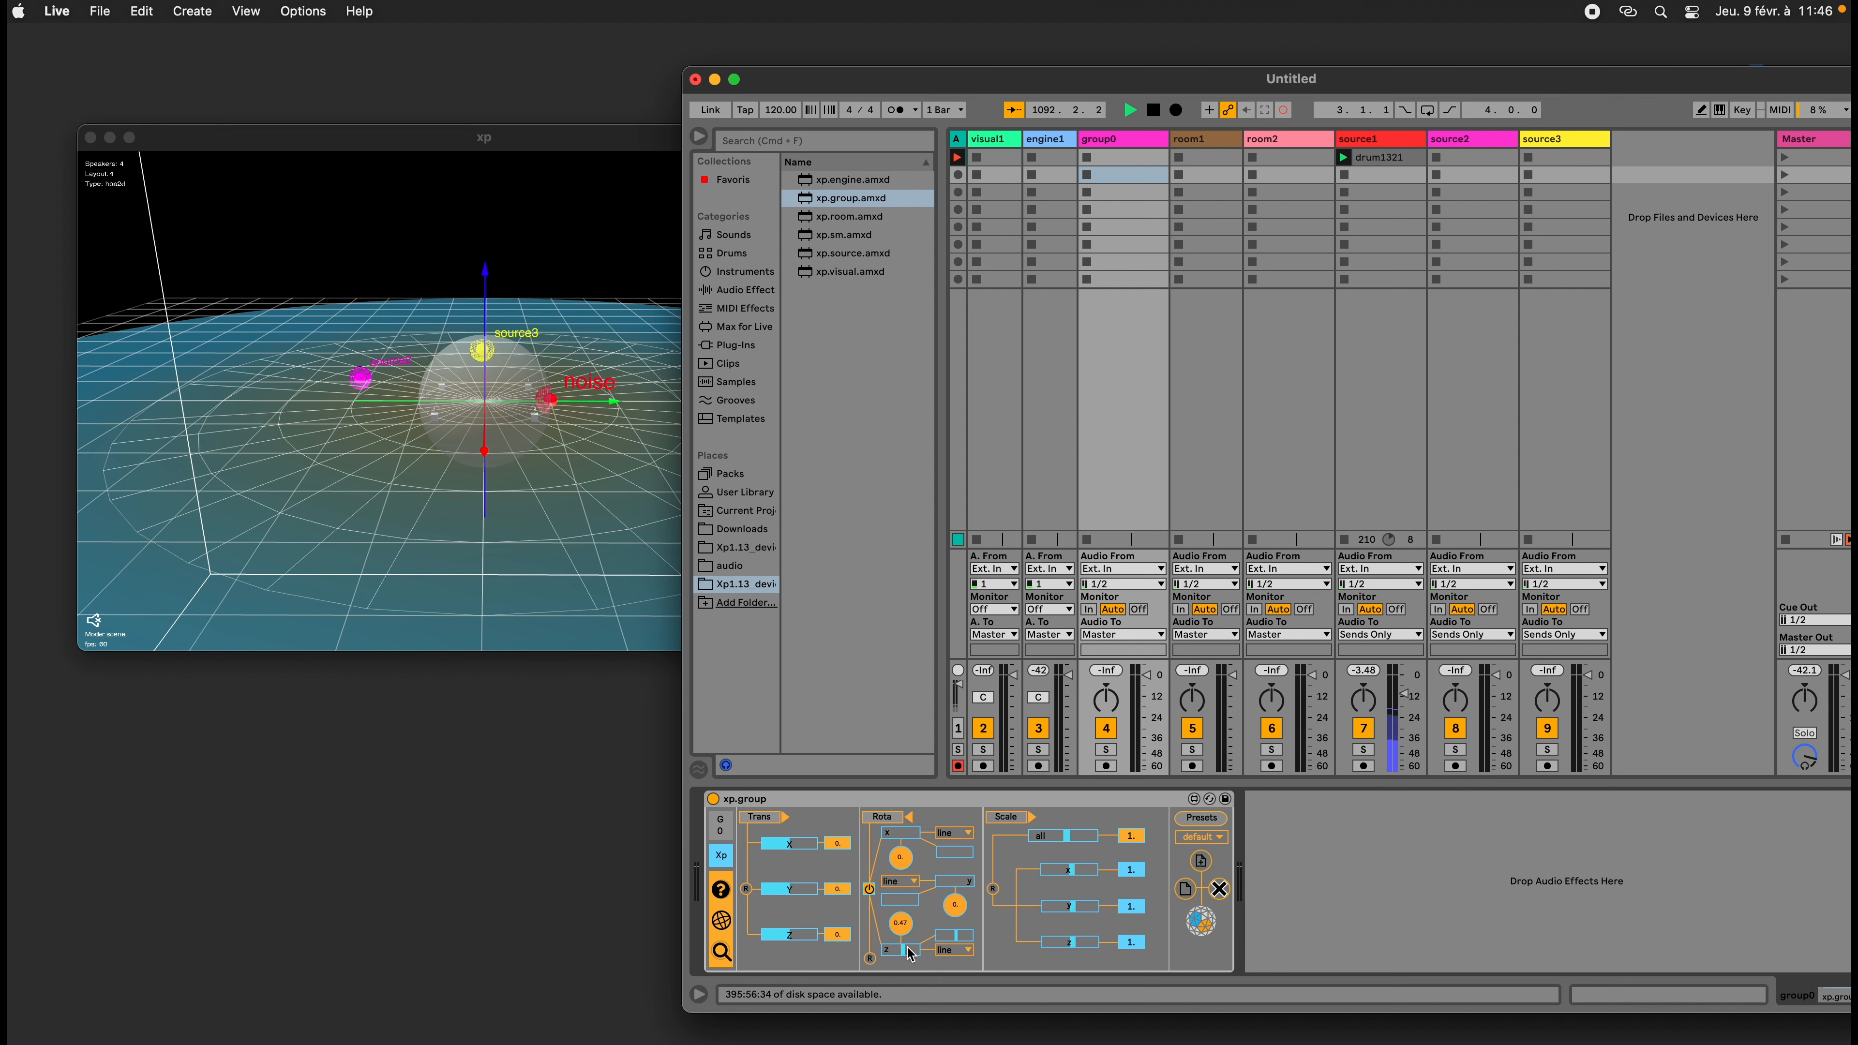
drag(913, 951, 913, 955)
click(958, 951)
click(954, 981)
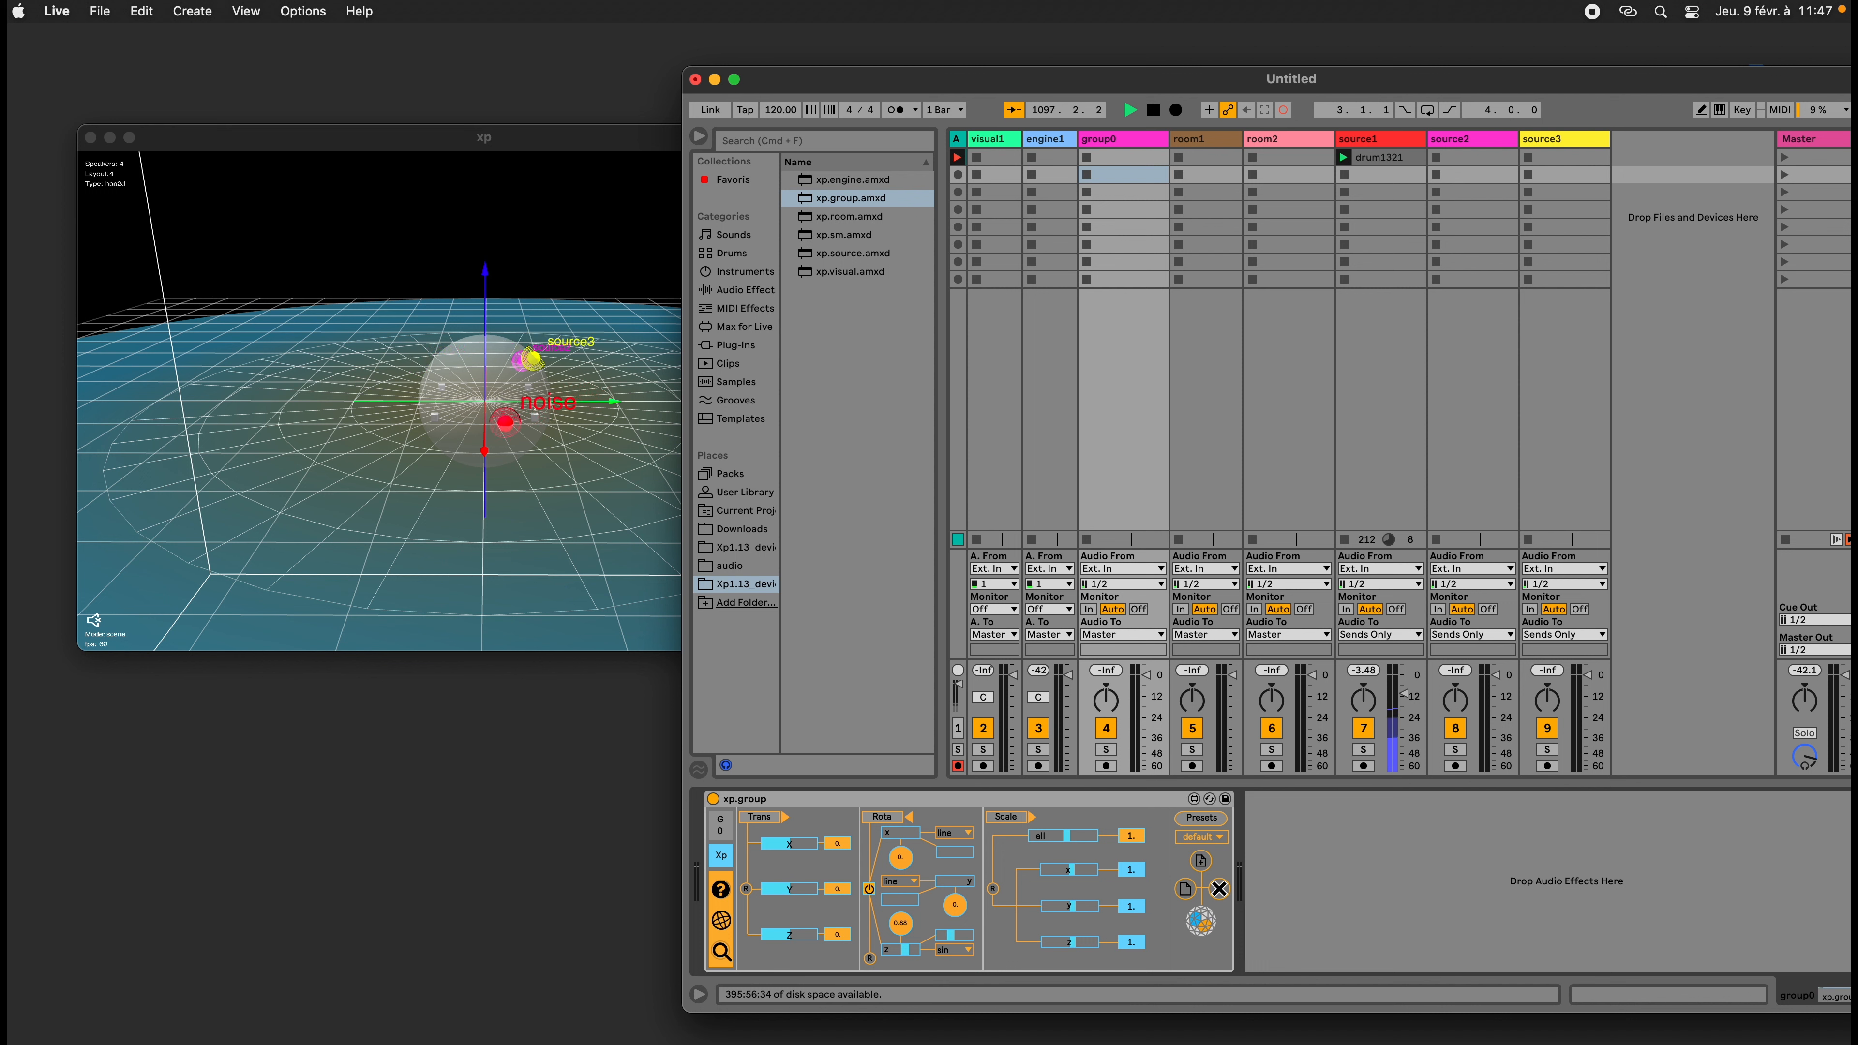
Try shifting the rotating group along Y and changing its overall scale, and reset the scale
drag(795, 888, 812, 896)
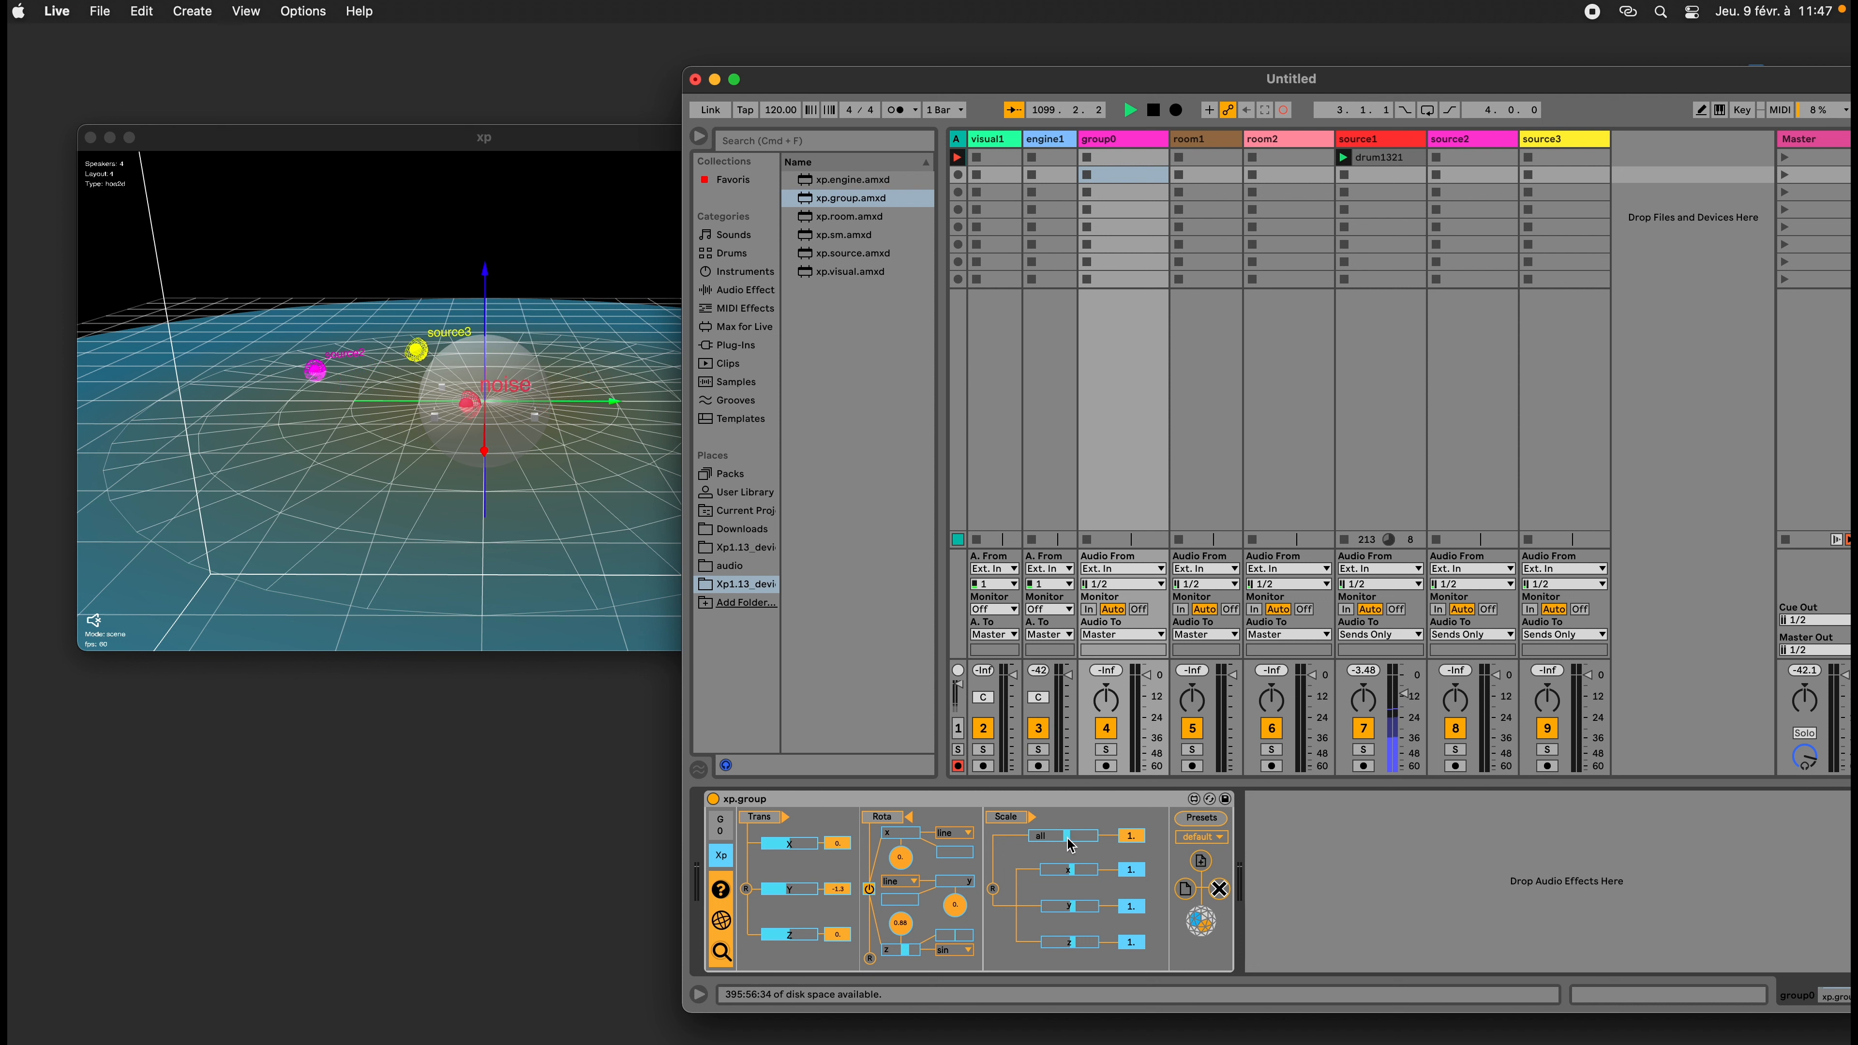
drag(1068, 839, 1069, 839)
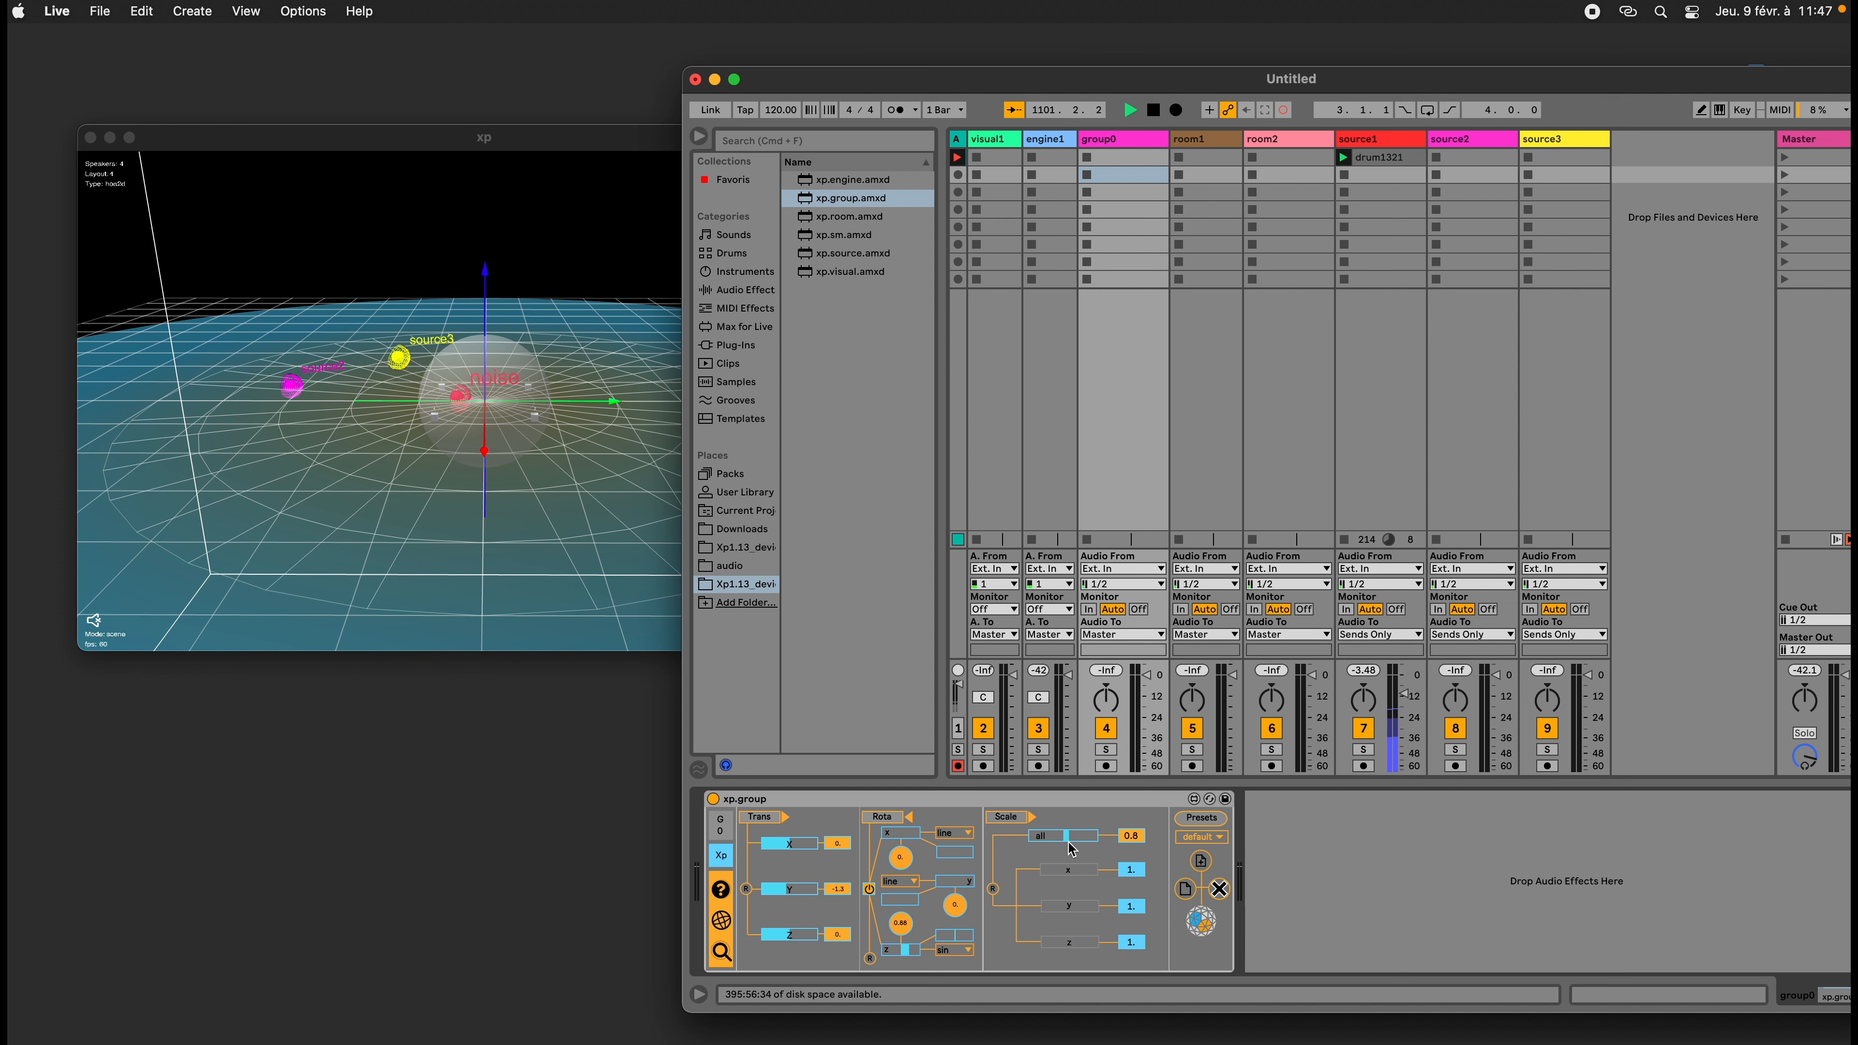
click(993, 888)
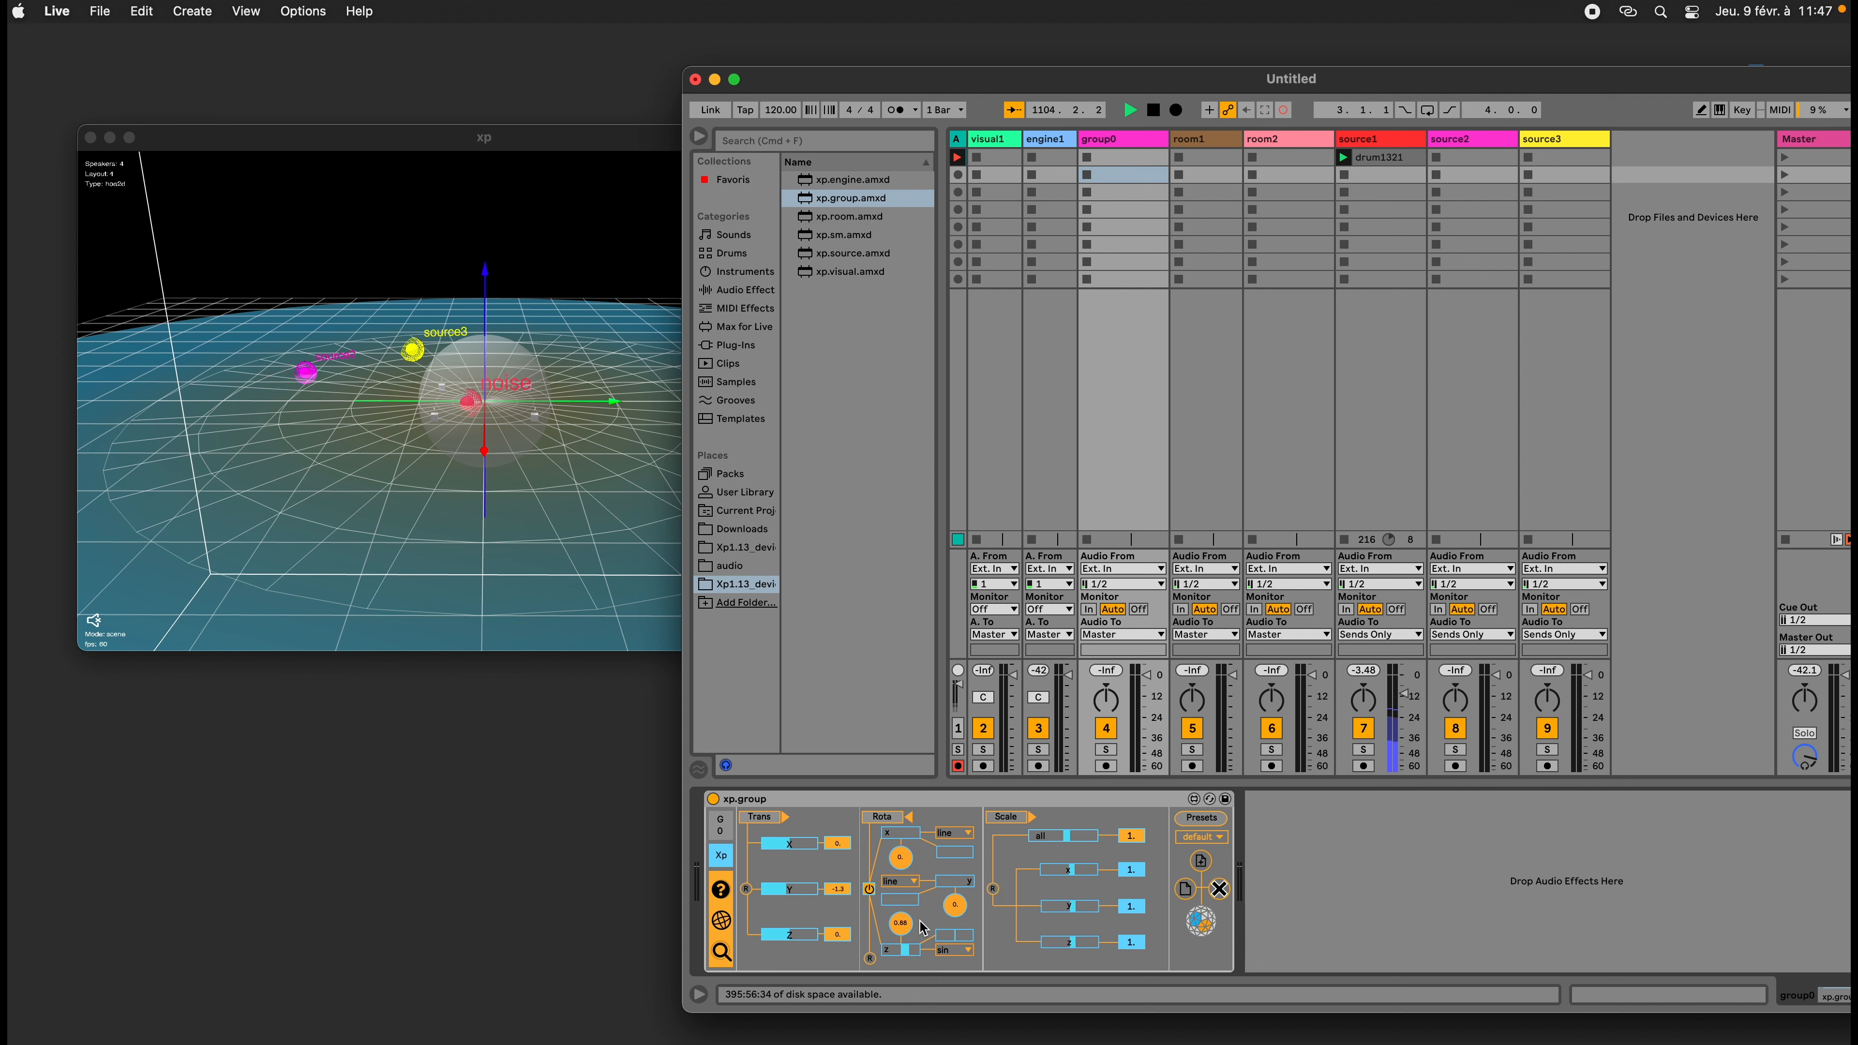
Turn off the group's automatic rotation, return to the manual rotation controls, and reset the translation
click(870, 889)
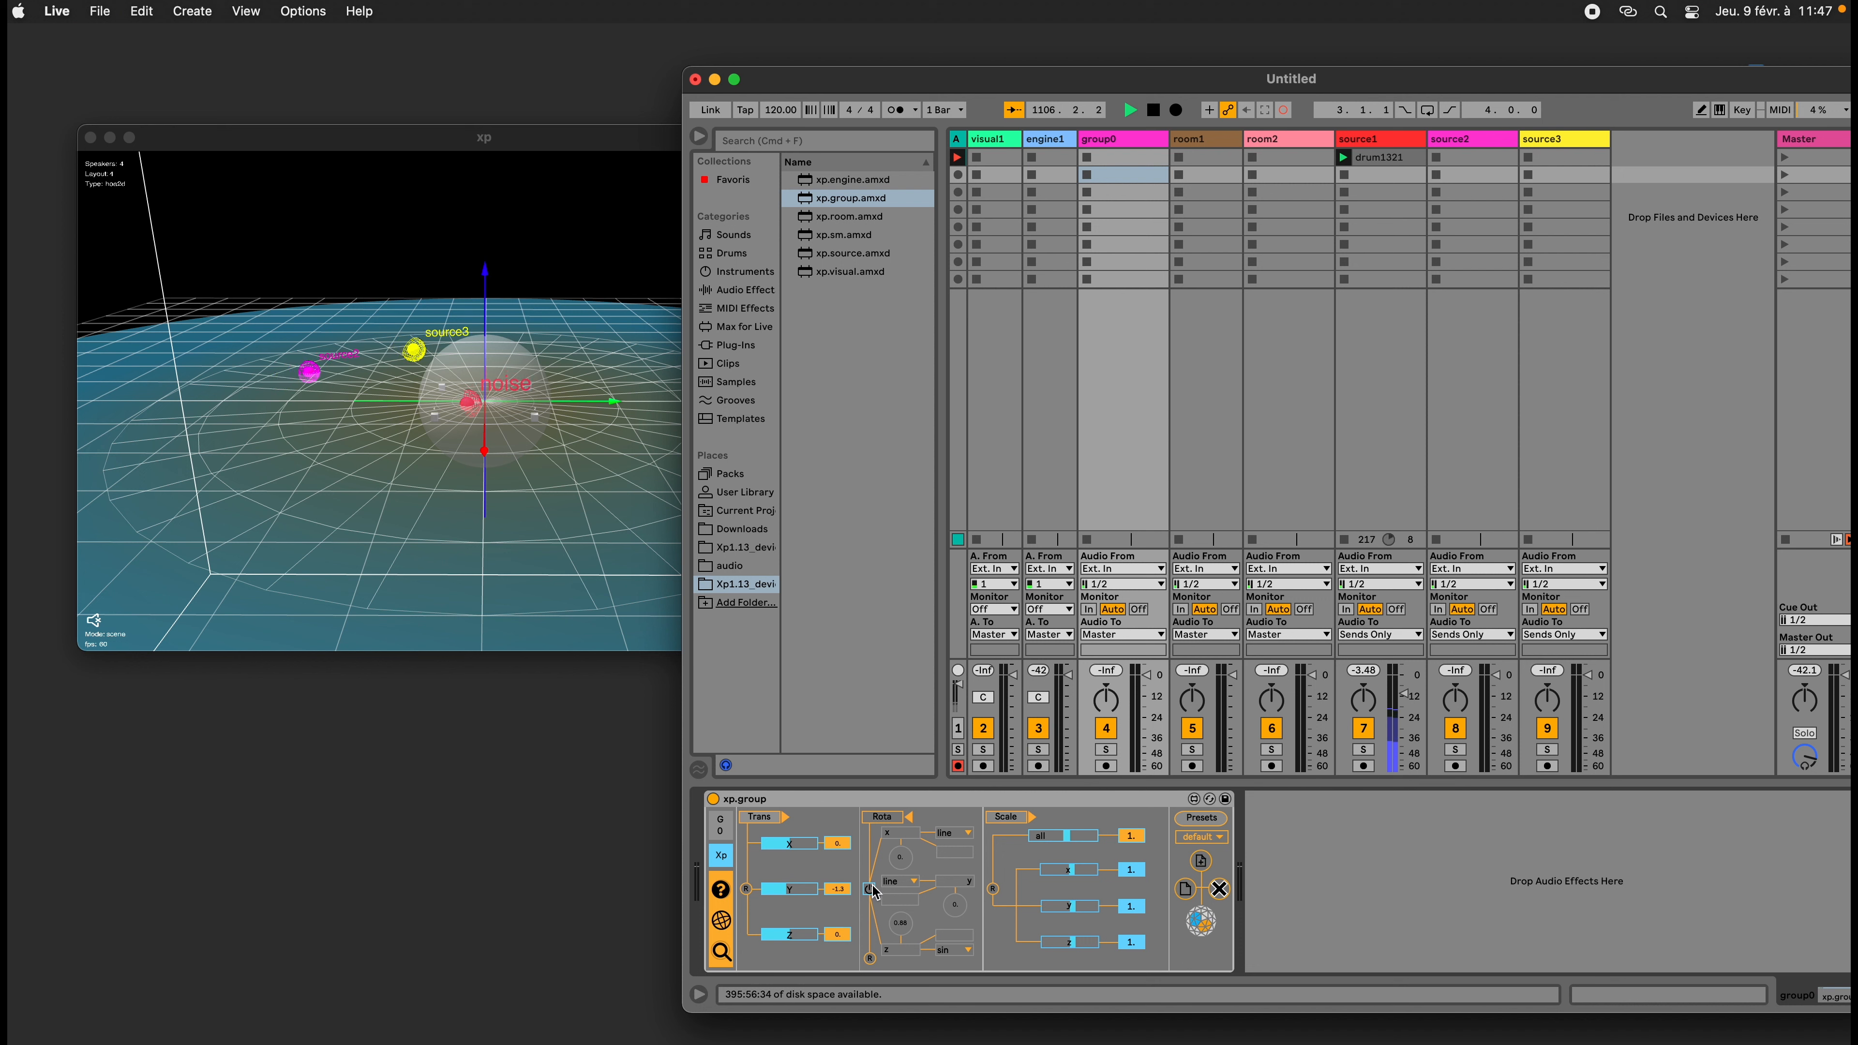
click(883, 817)
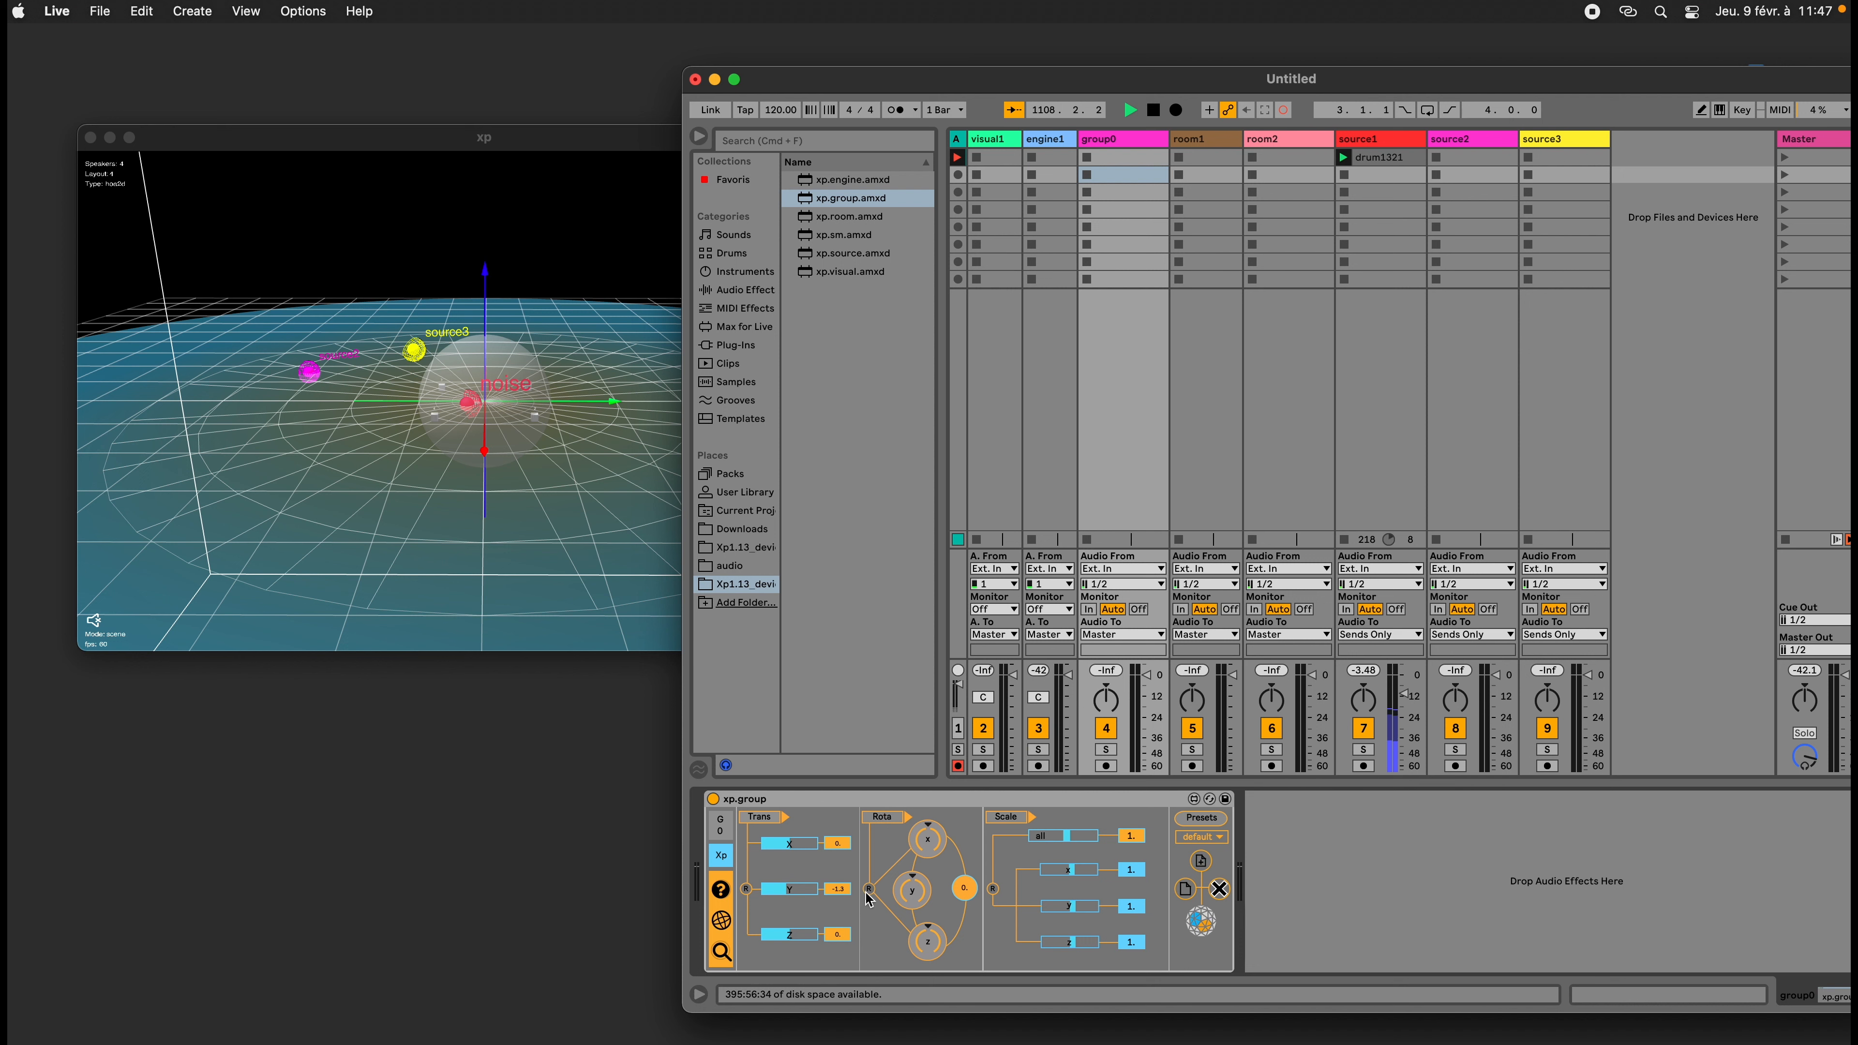
click(747, 888)
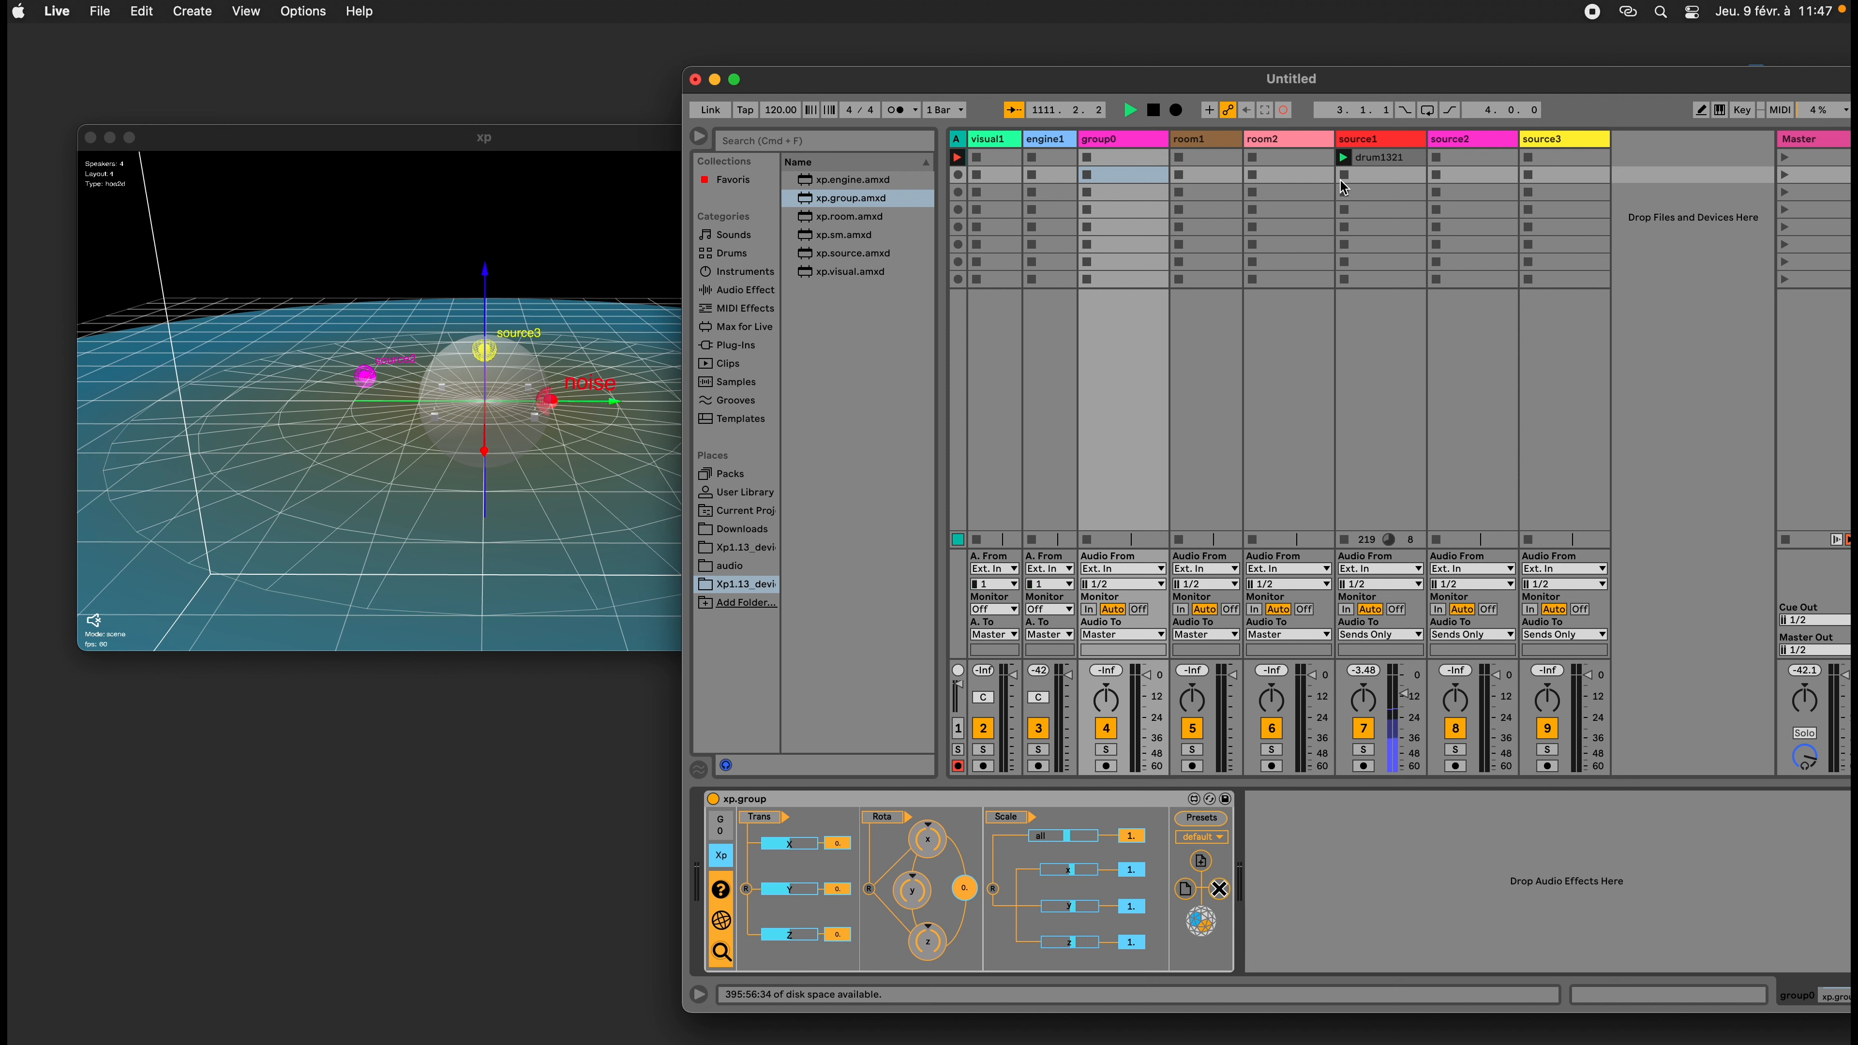
Look at source1's trajectory page and return to the group0 device
click(1365, 143)
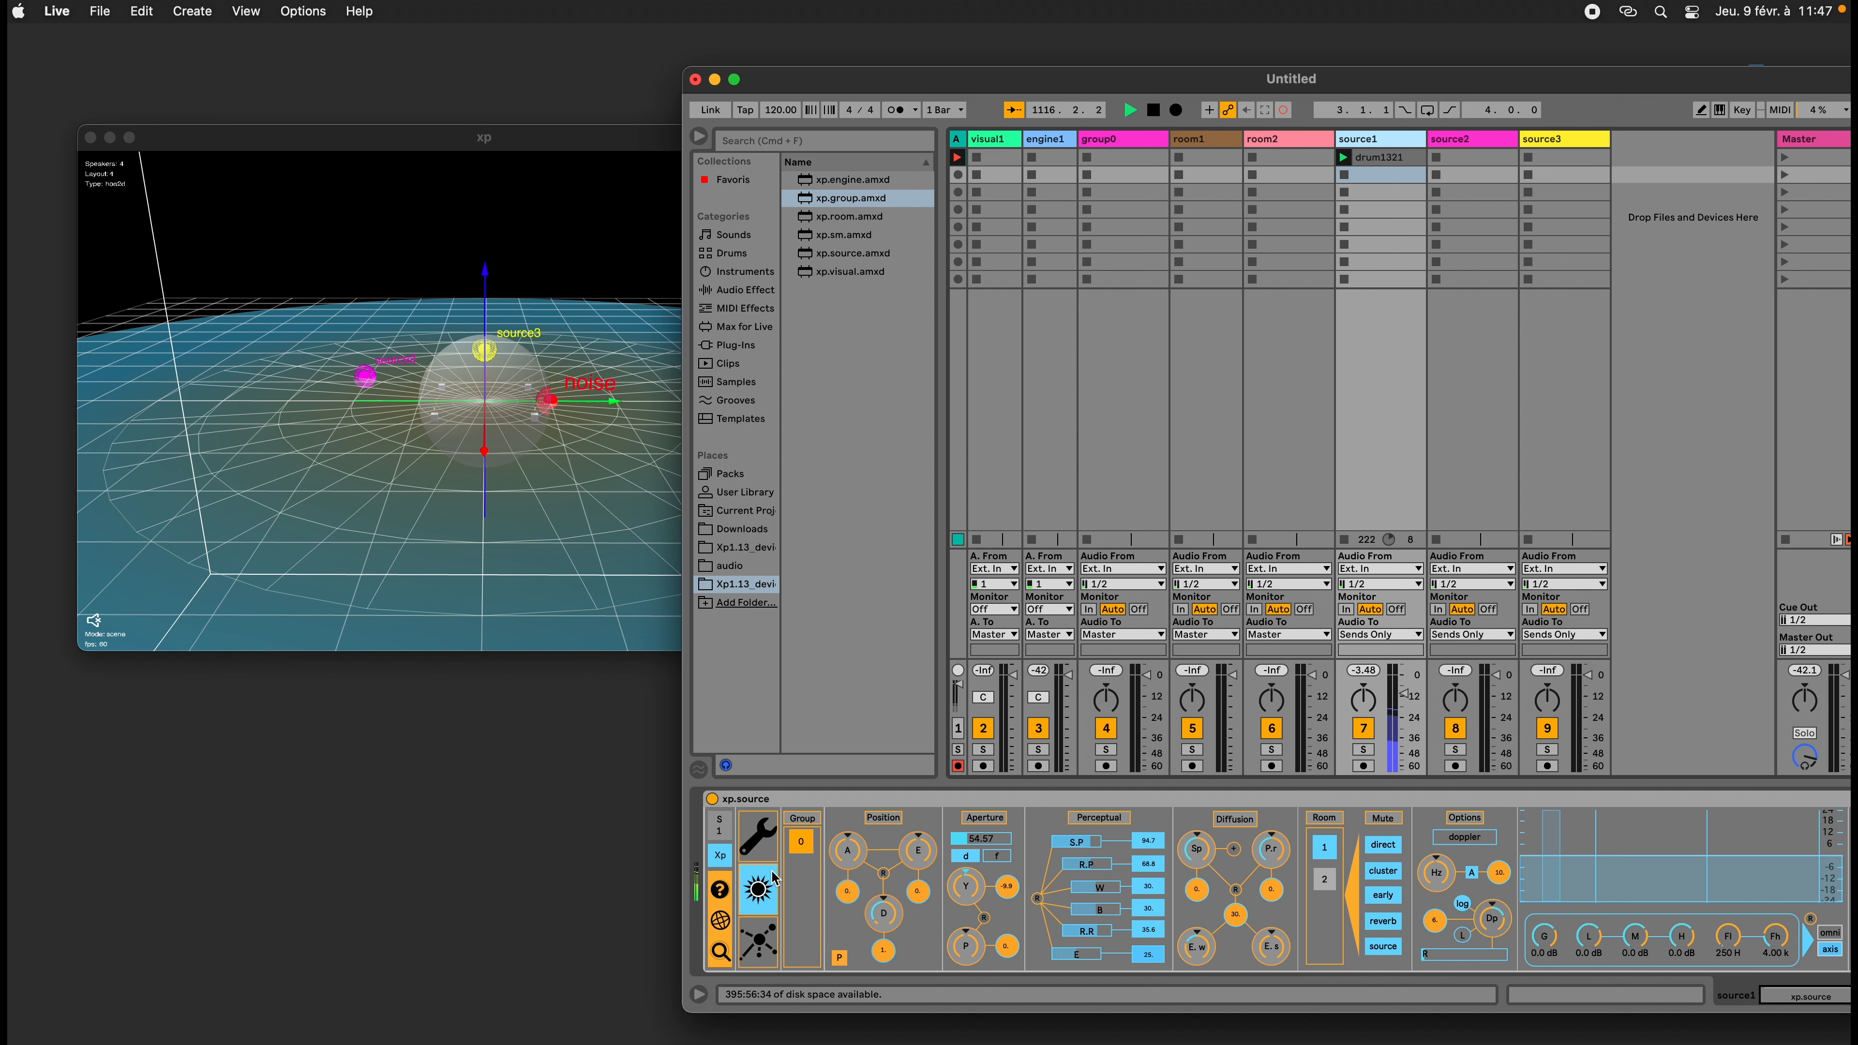
click(761, 948)
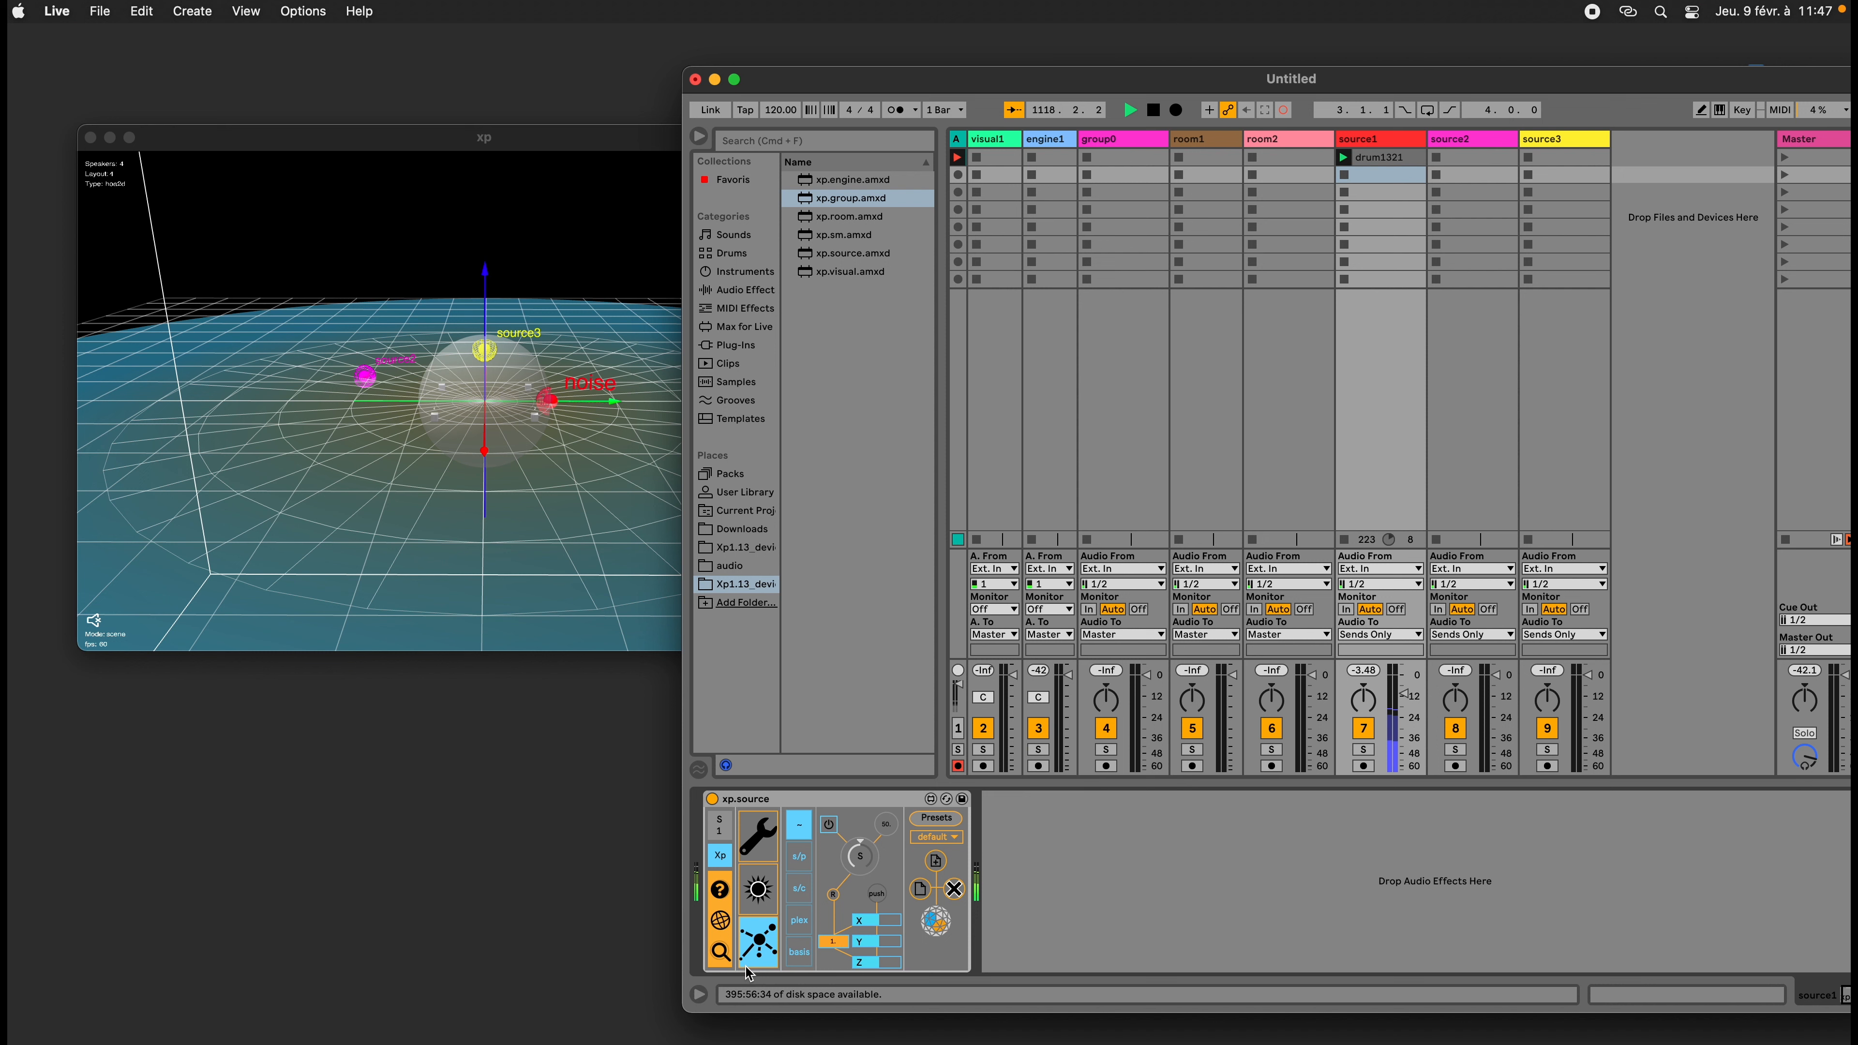
click(1133, 140)
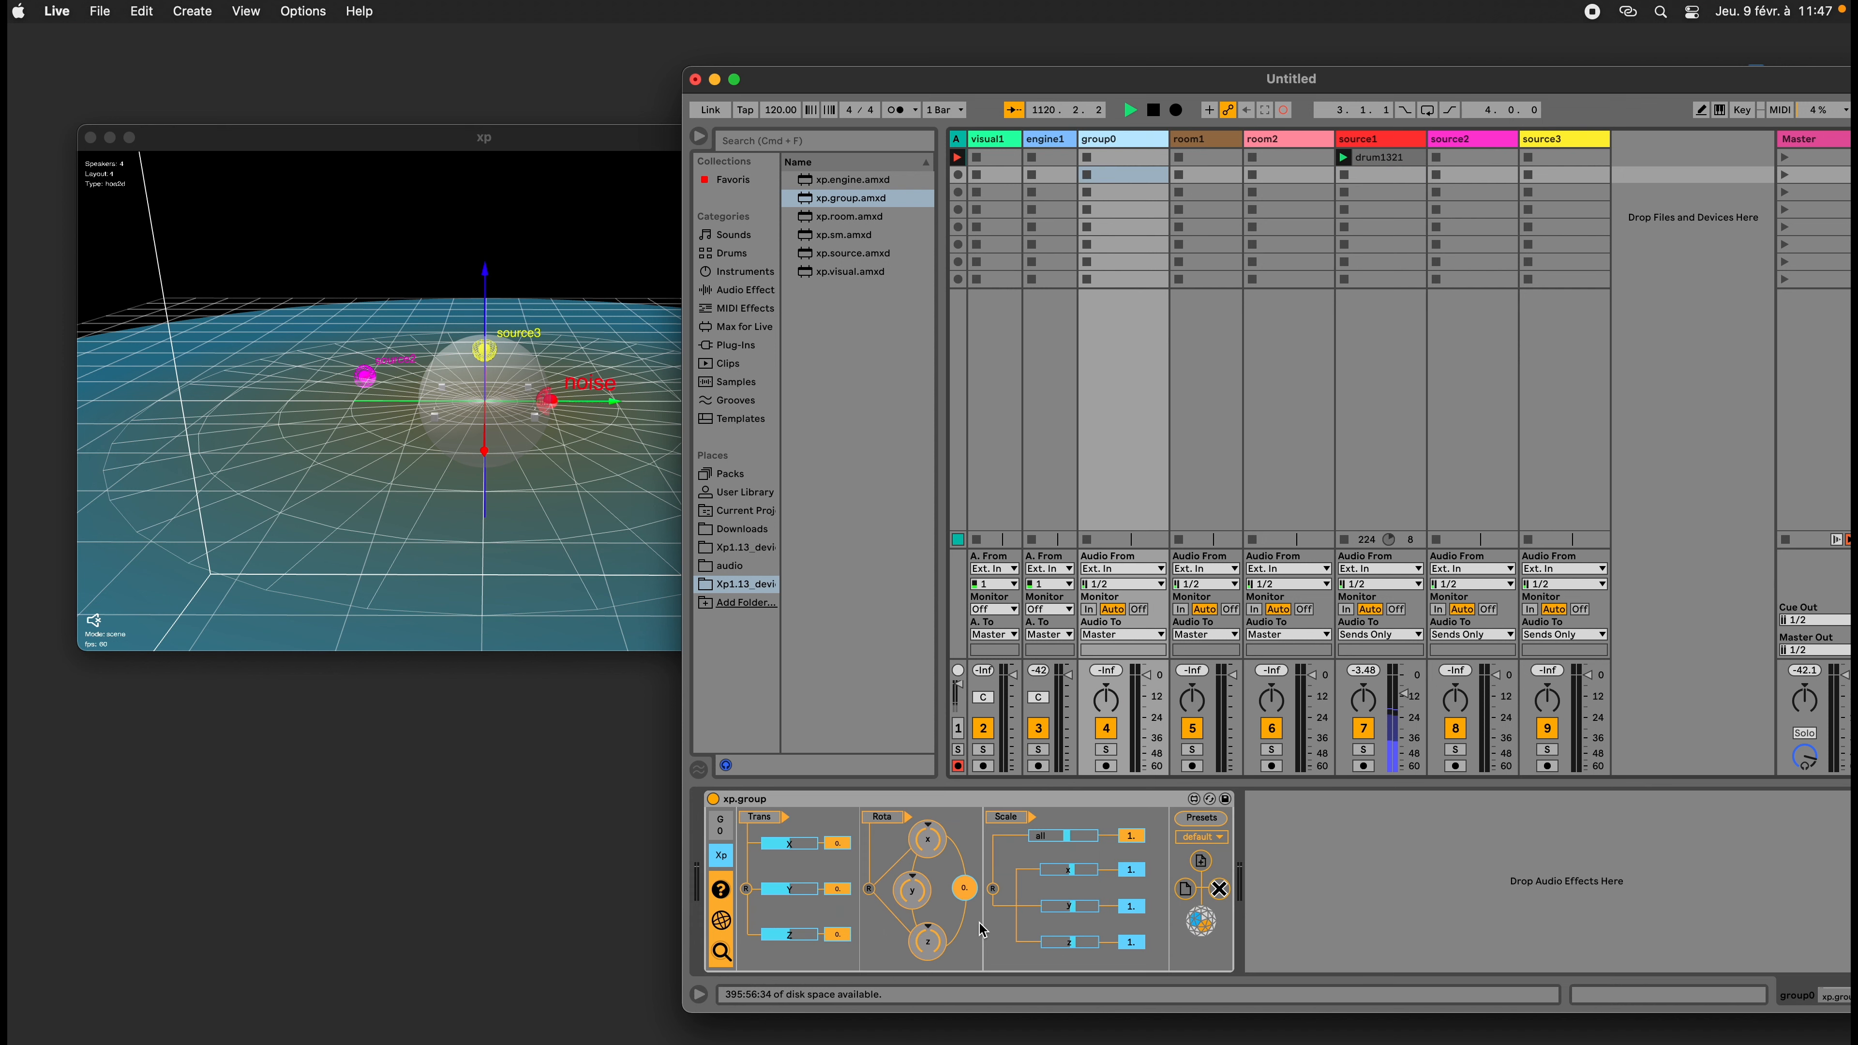
Switch on source1's automatic trajectory rotation and solo the source1 track to view it alone in the 3D scene
click(1406, 139)
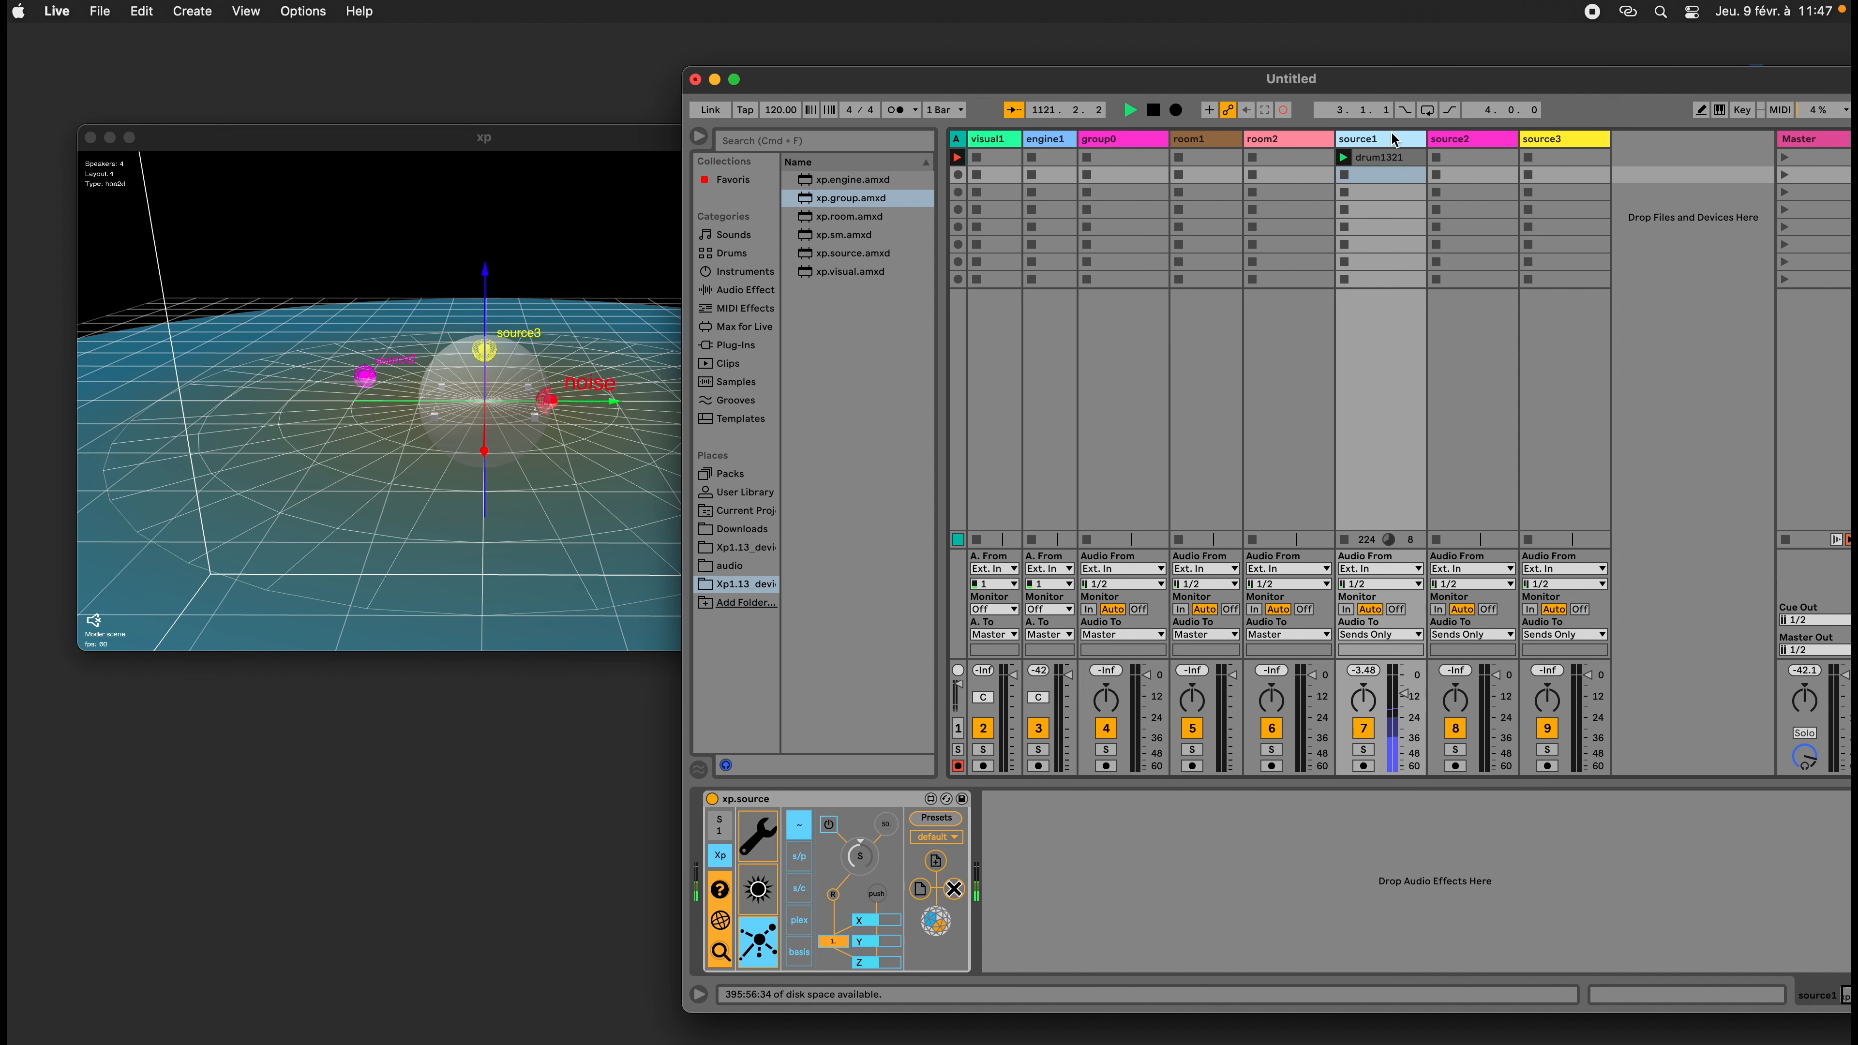
click(830, 825)
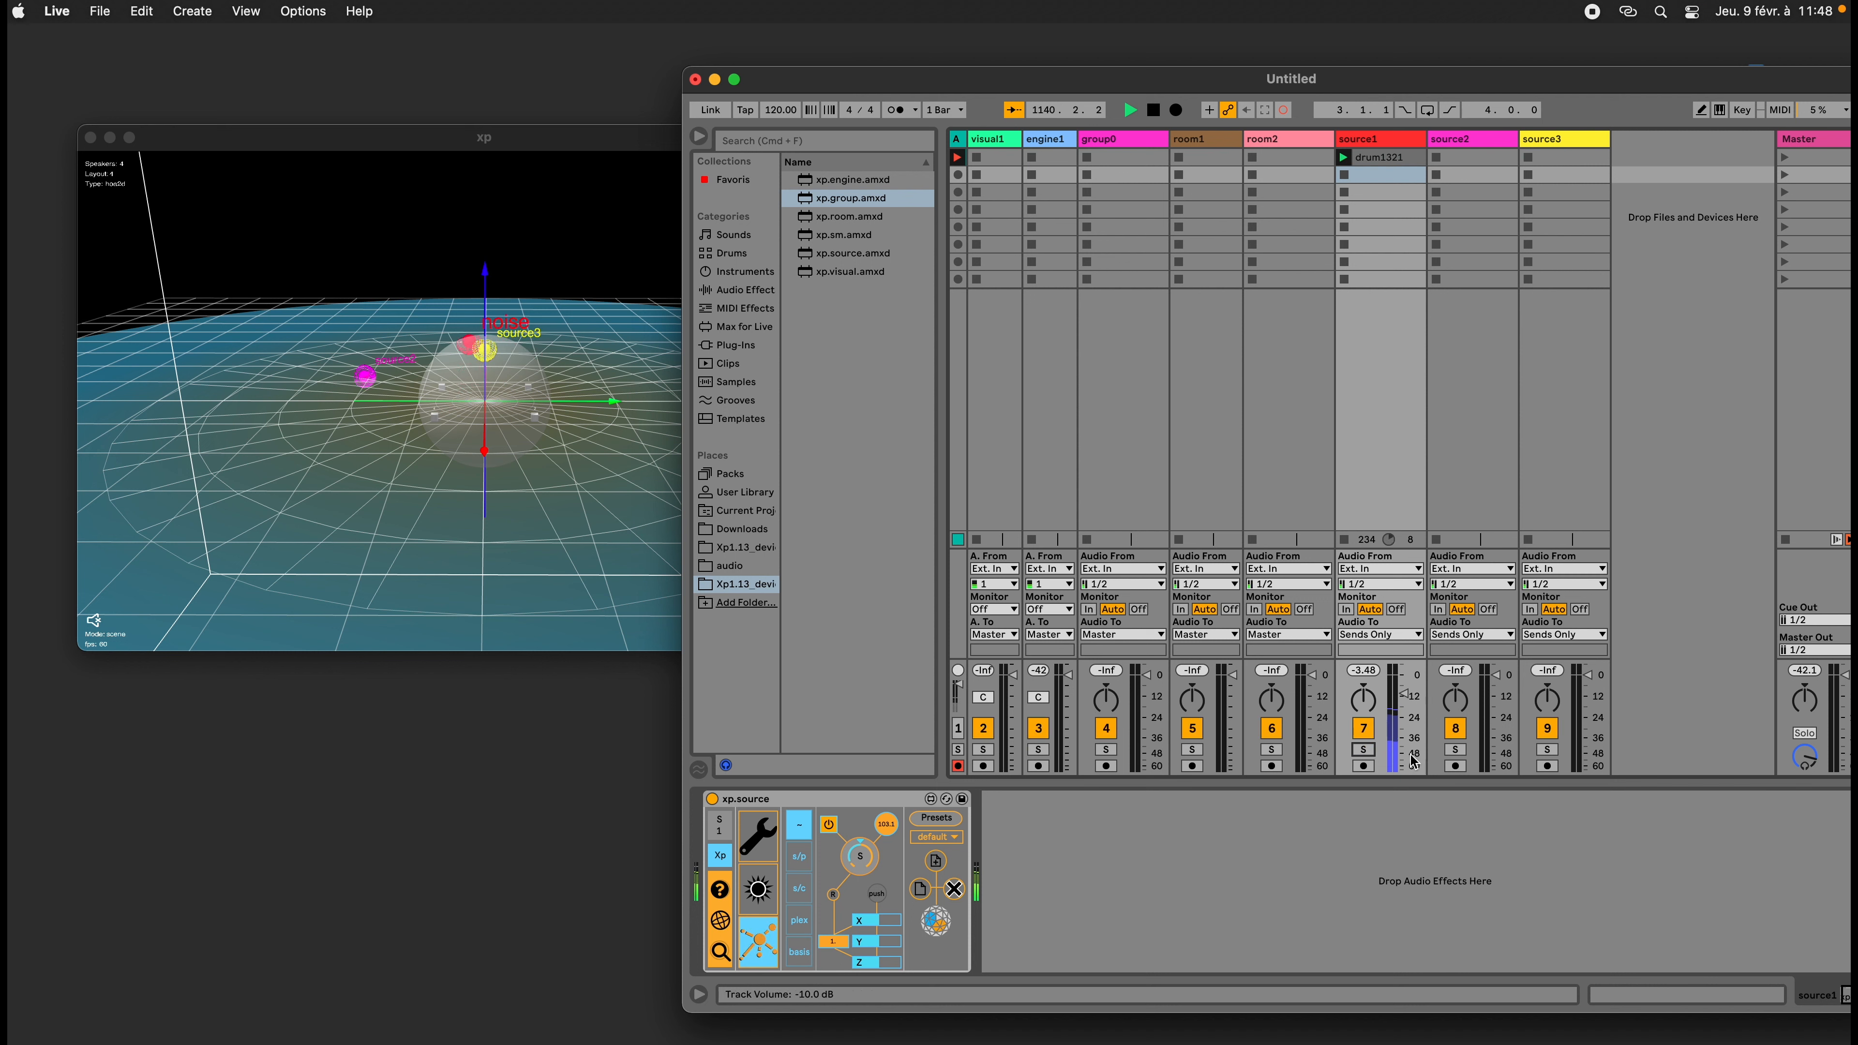
click(1363, 749)
click(553, 460)
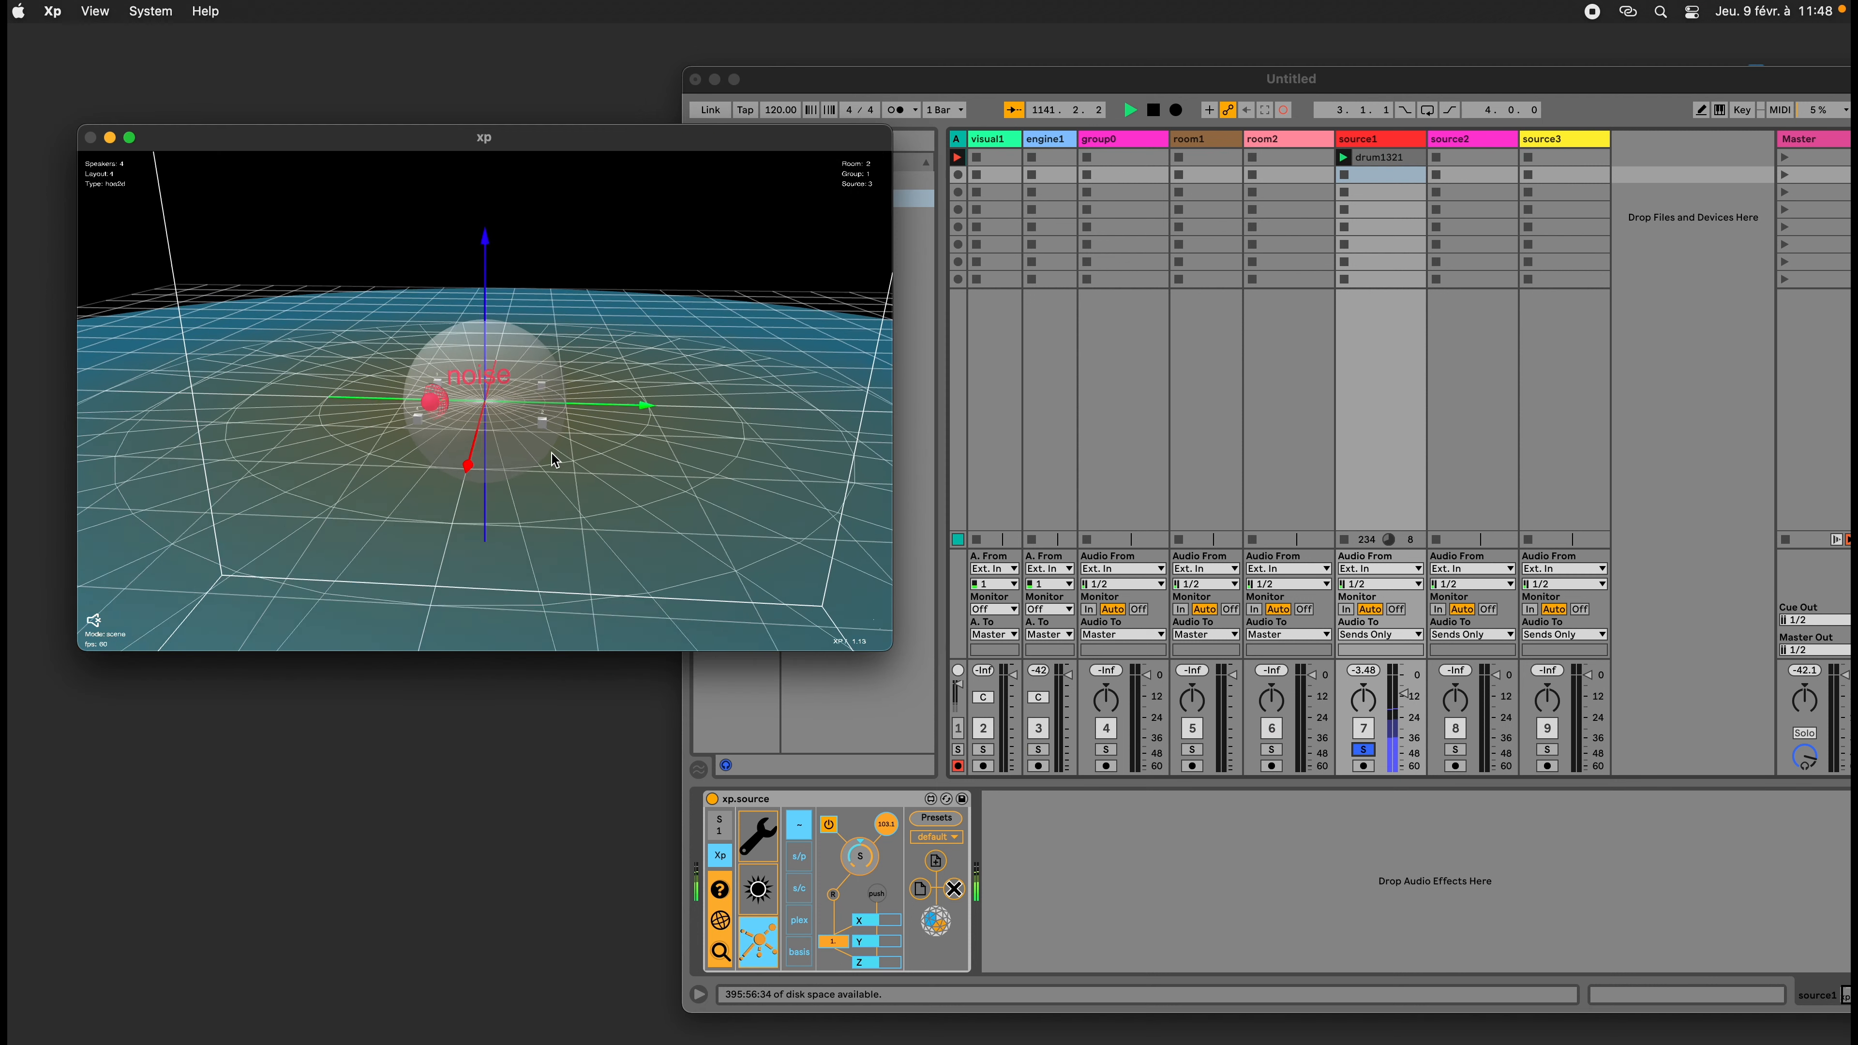
drag(553, 459, 472, 384)
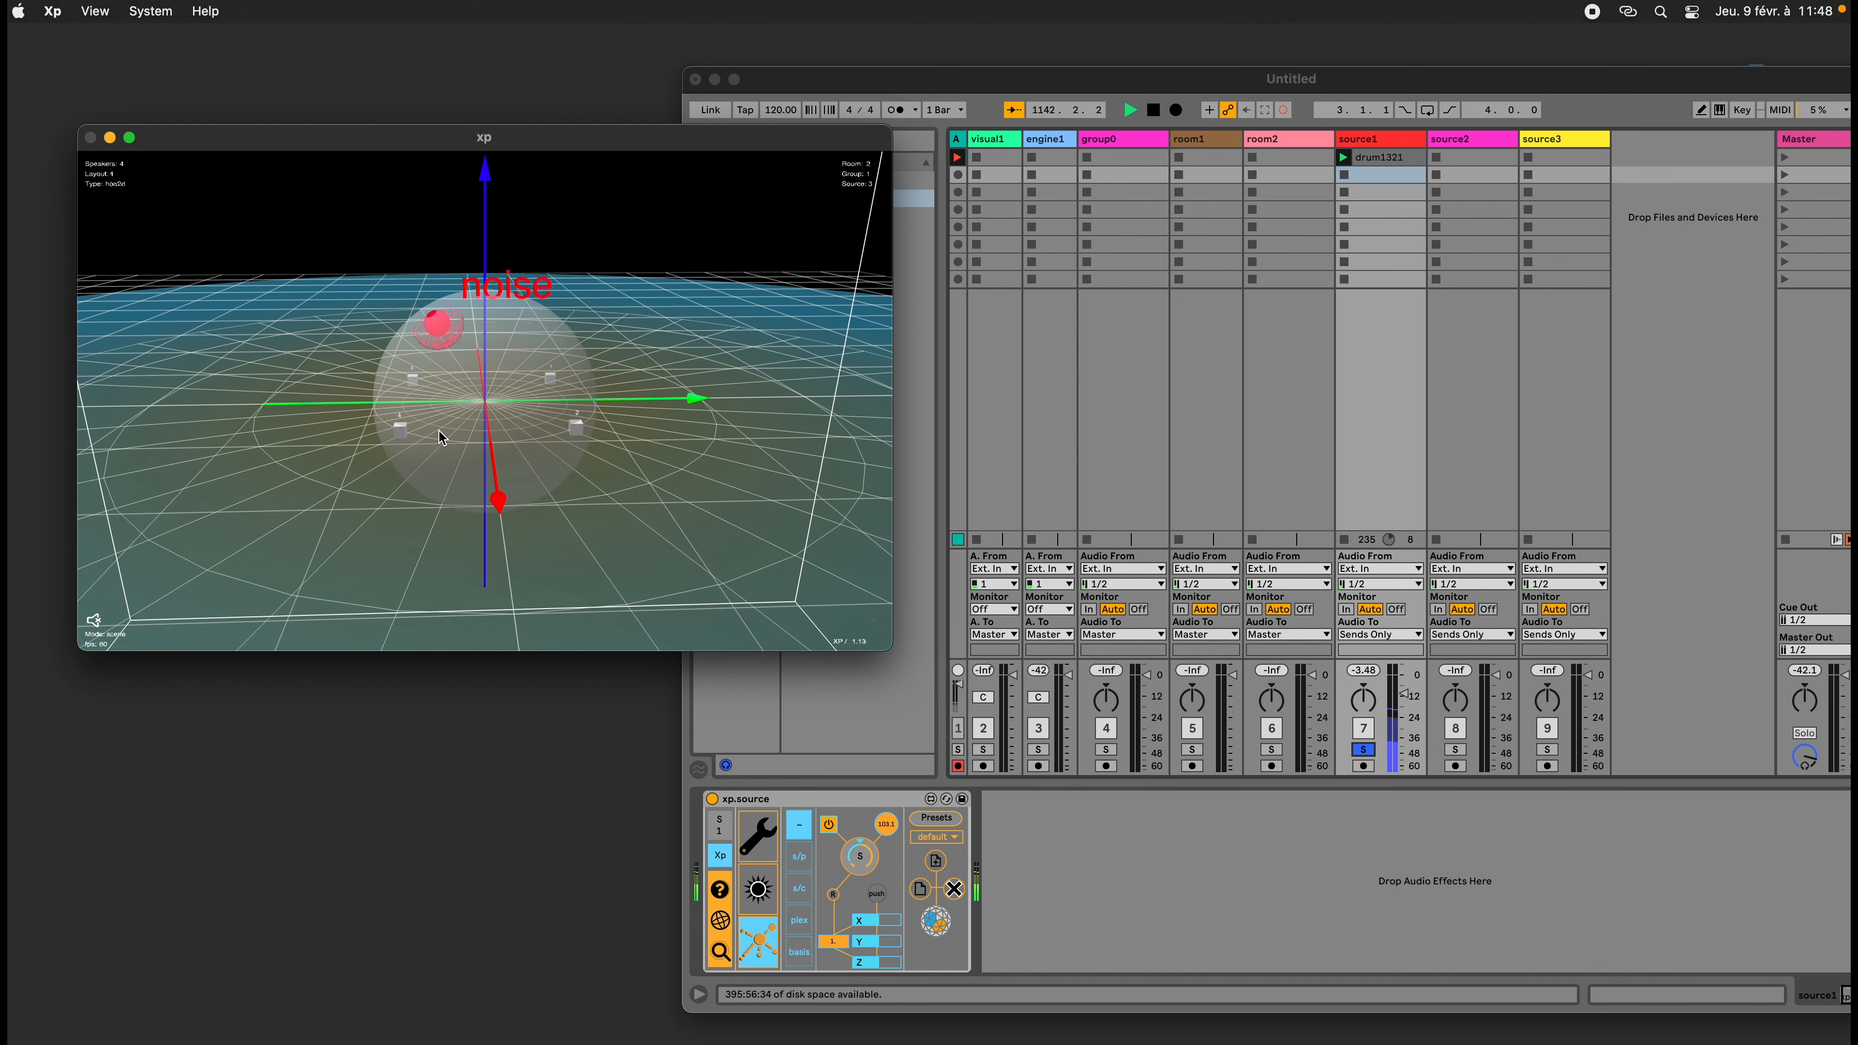
Unsolo source1, try deactivating the source2 and source3 tracks, and reactivate both
click(1366, 753)
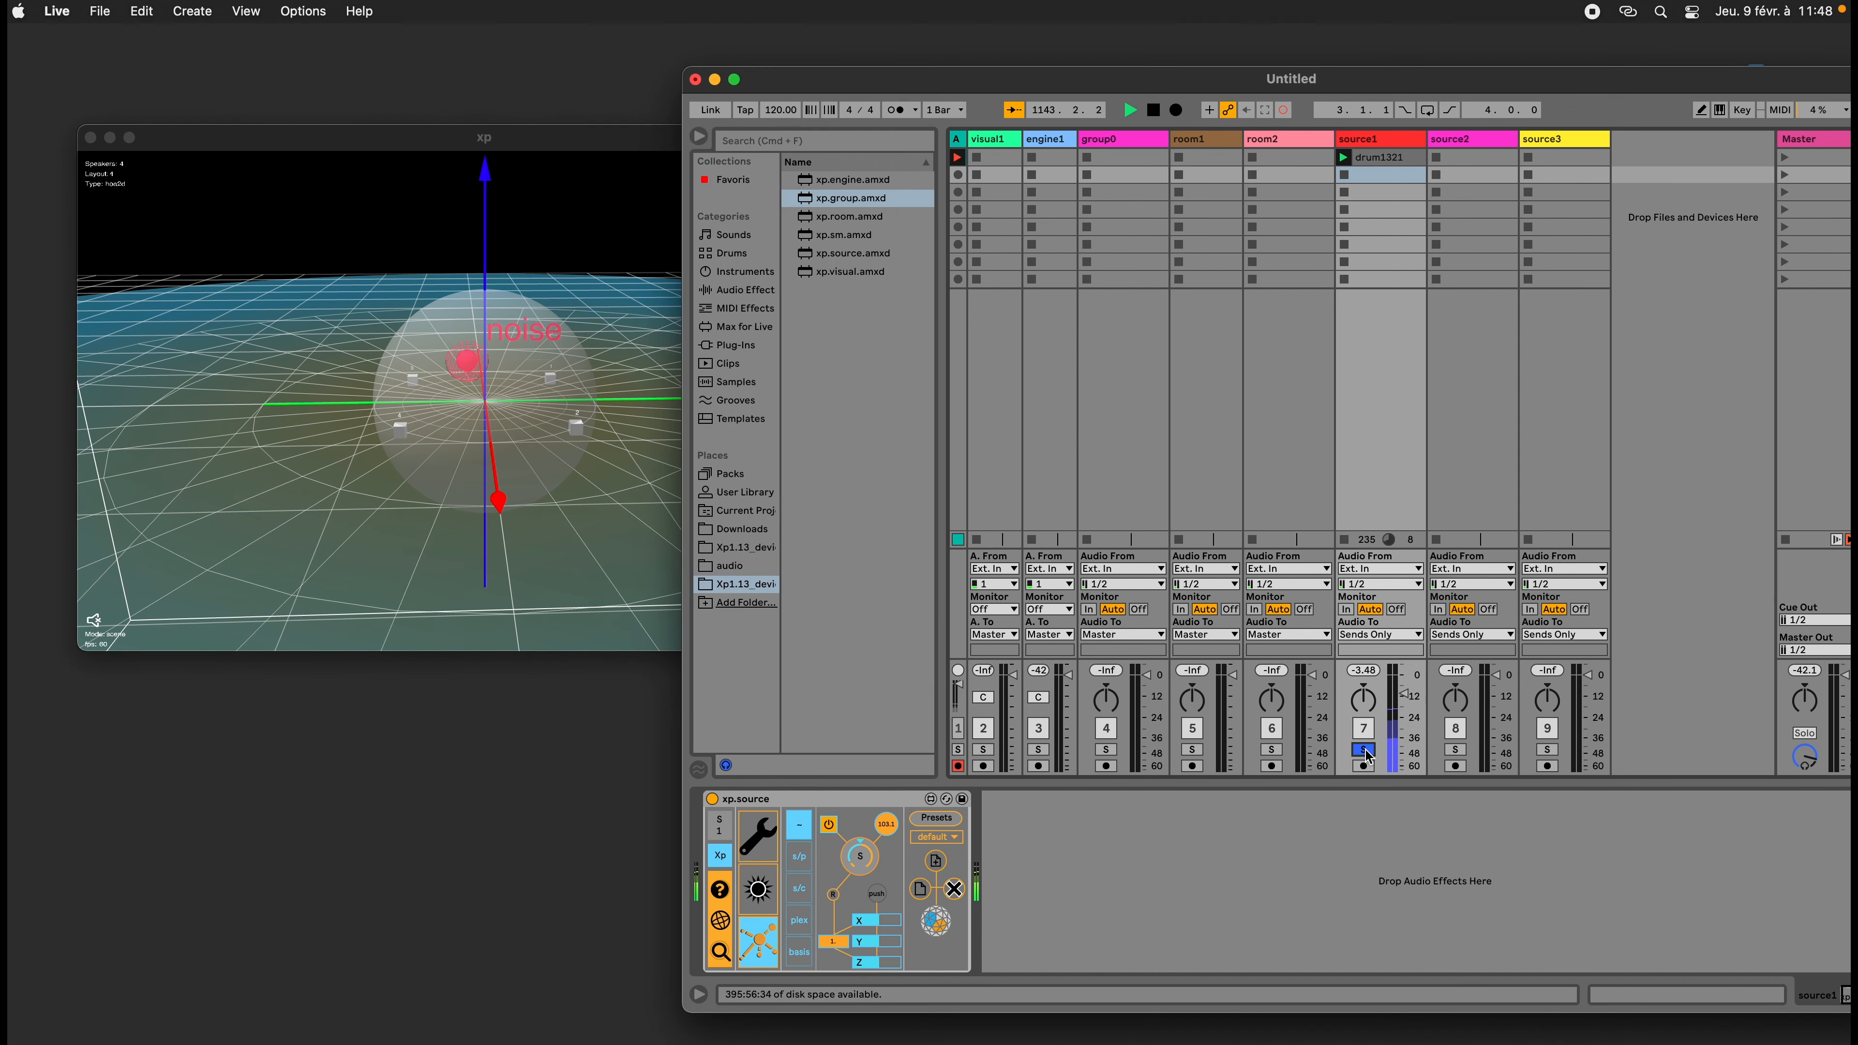
click(1364, 750)
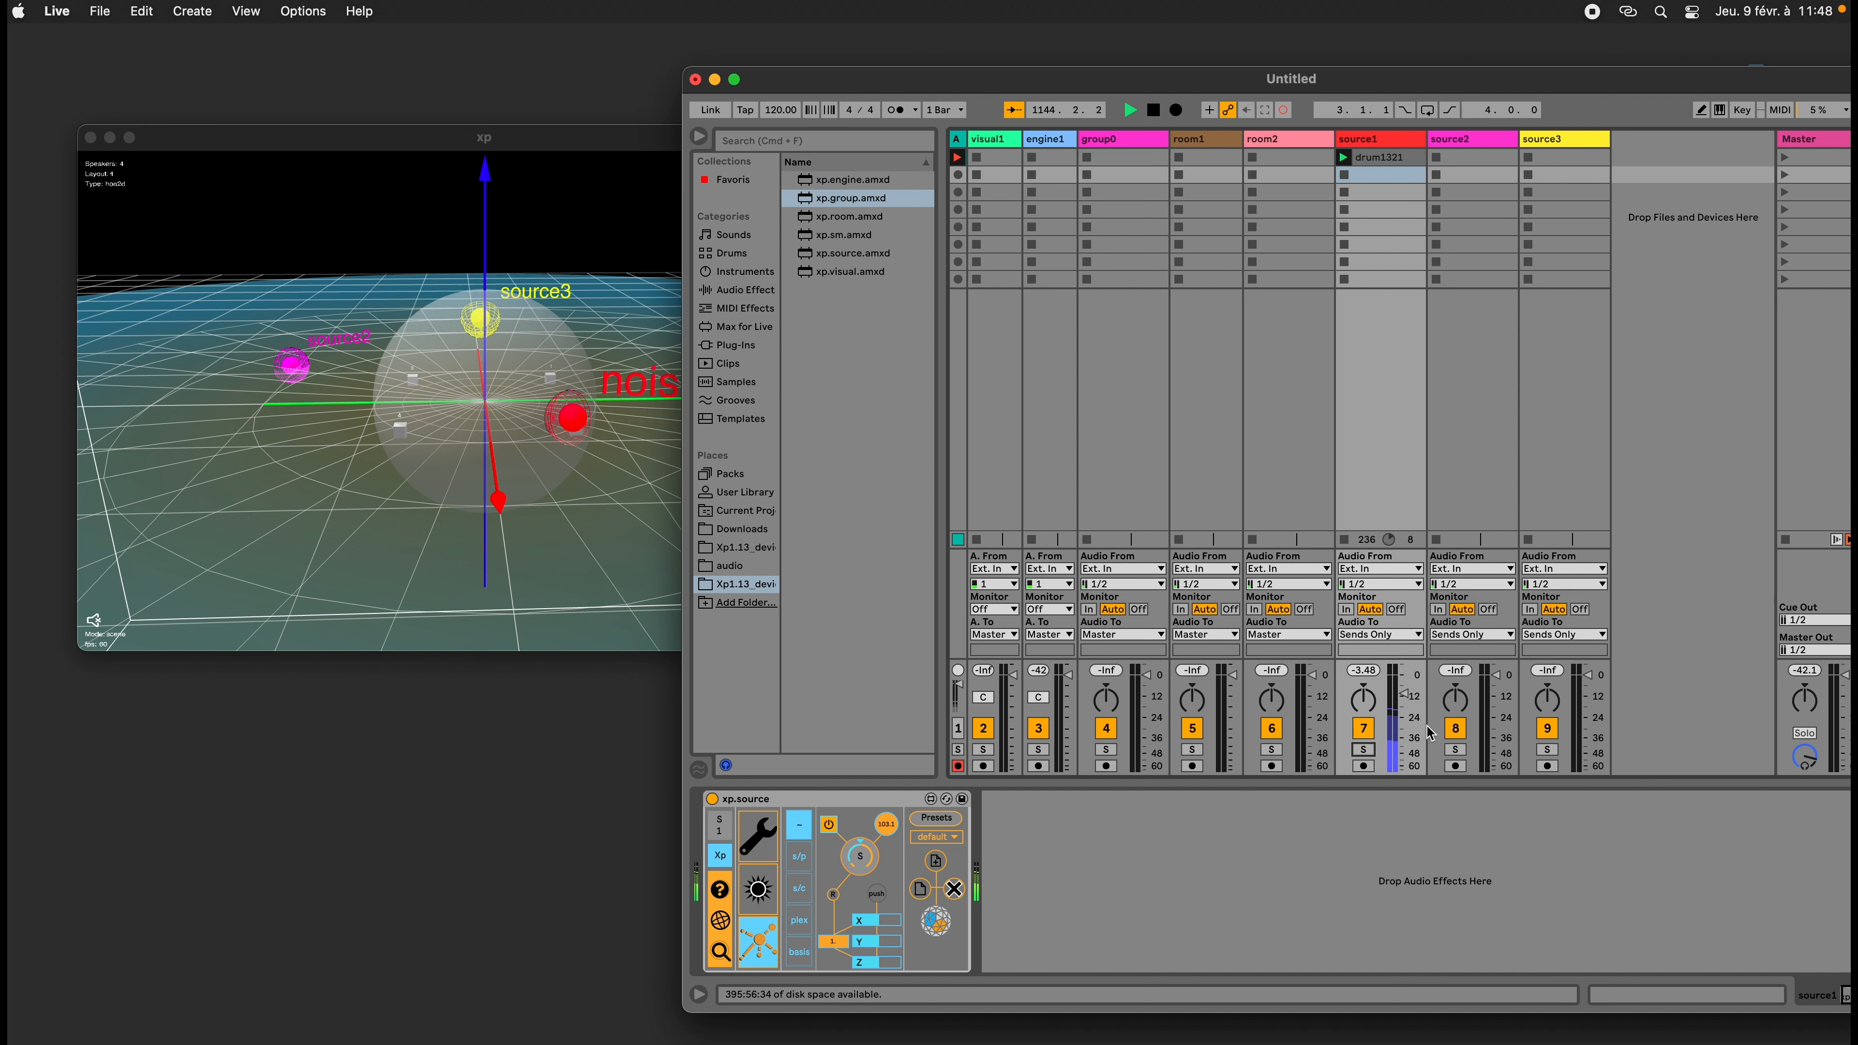
click(1456, 728)
click(1549, 729)
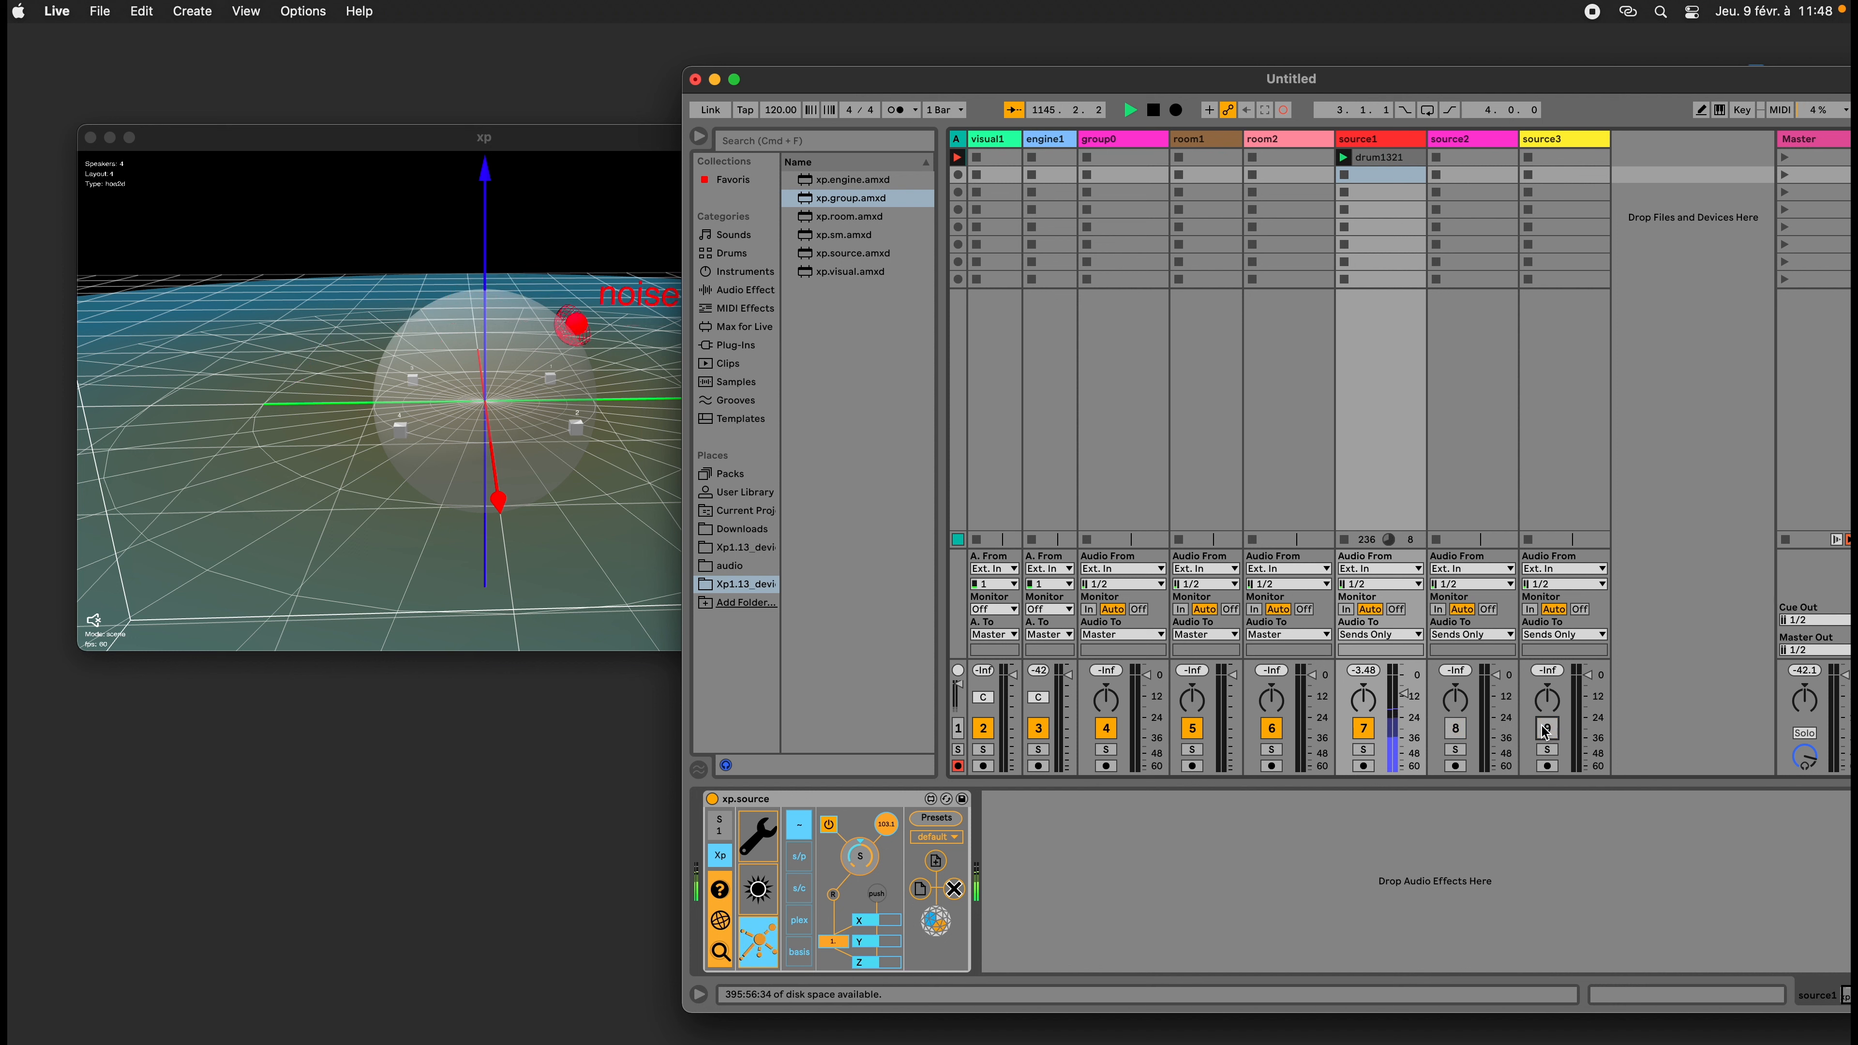
click(1456, 728)
click(1548, 728)
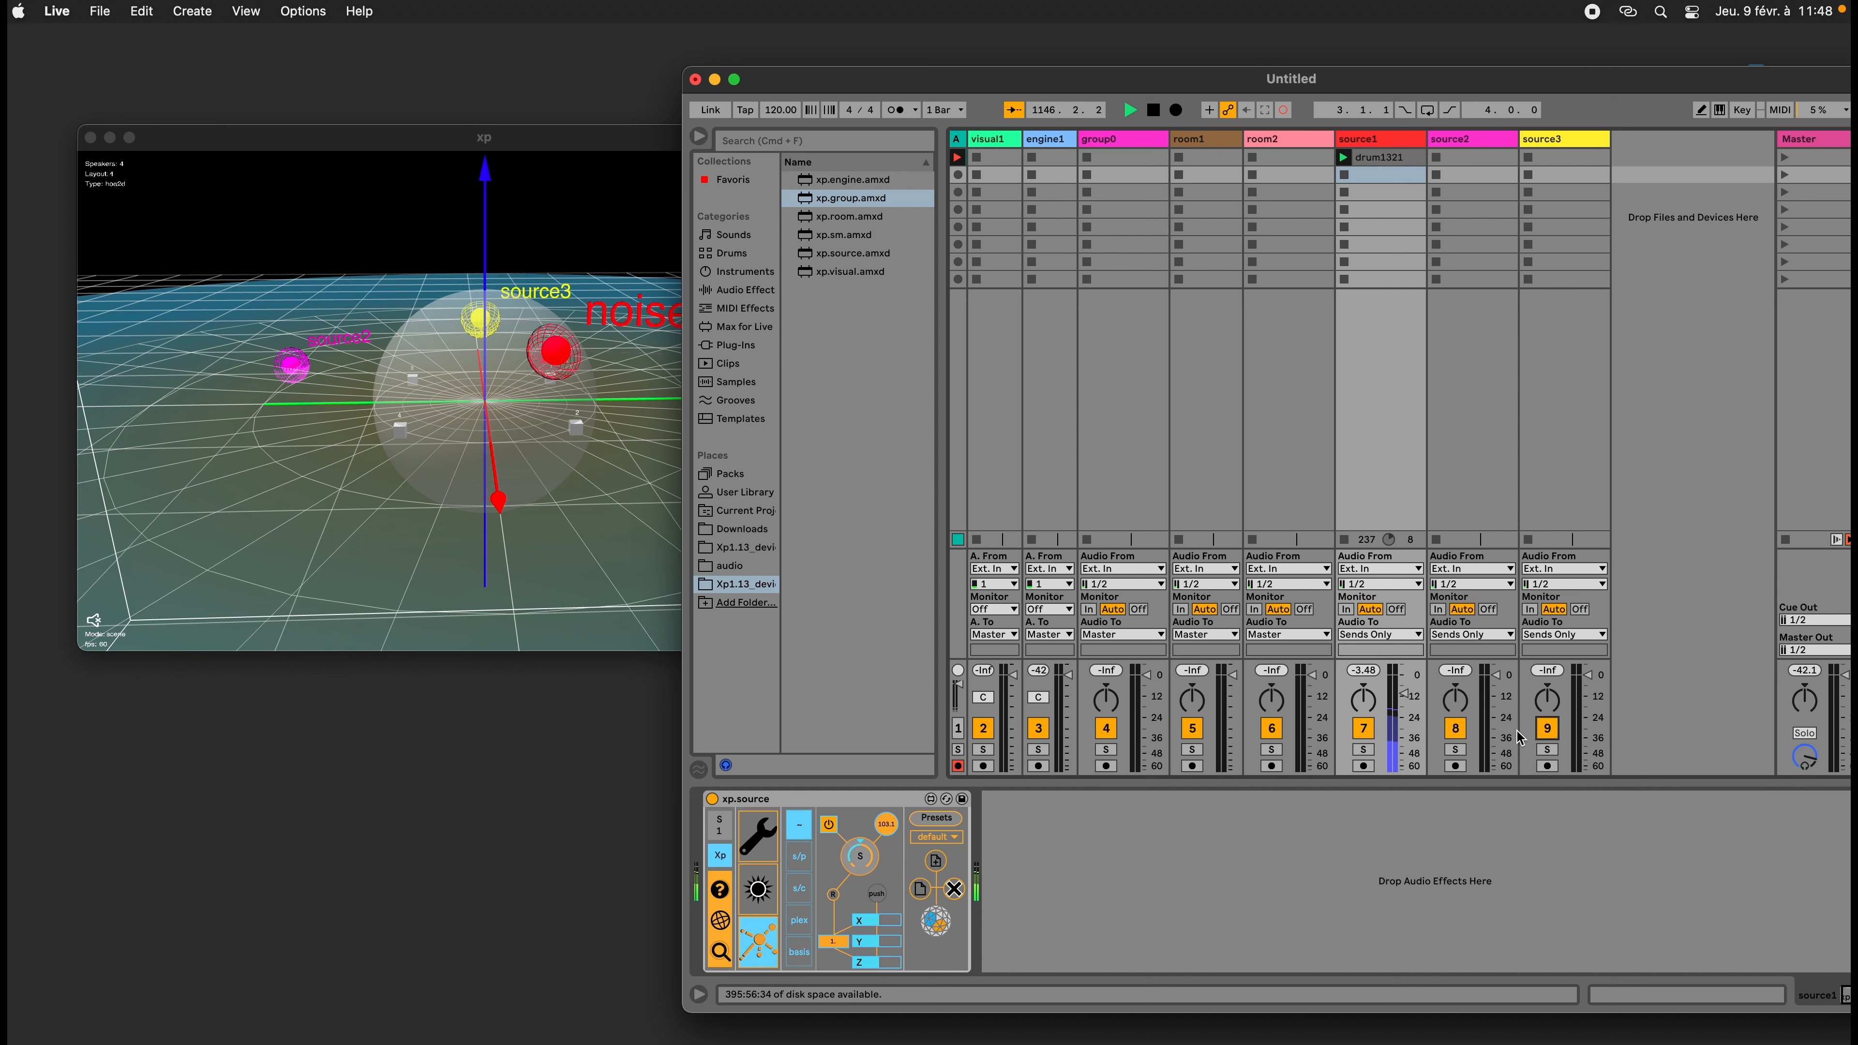
Solo source1 again and adjust its rotation speed and trajectory scale while inspecting the motion in the 3D view
click(1364, 750)
mouse_move(566, 448)
mouse_down()
mouse_move(501, 412)
mouse_move(573, 440)
mouse_up()
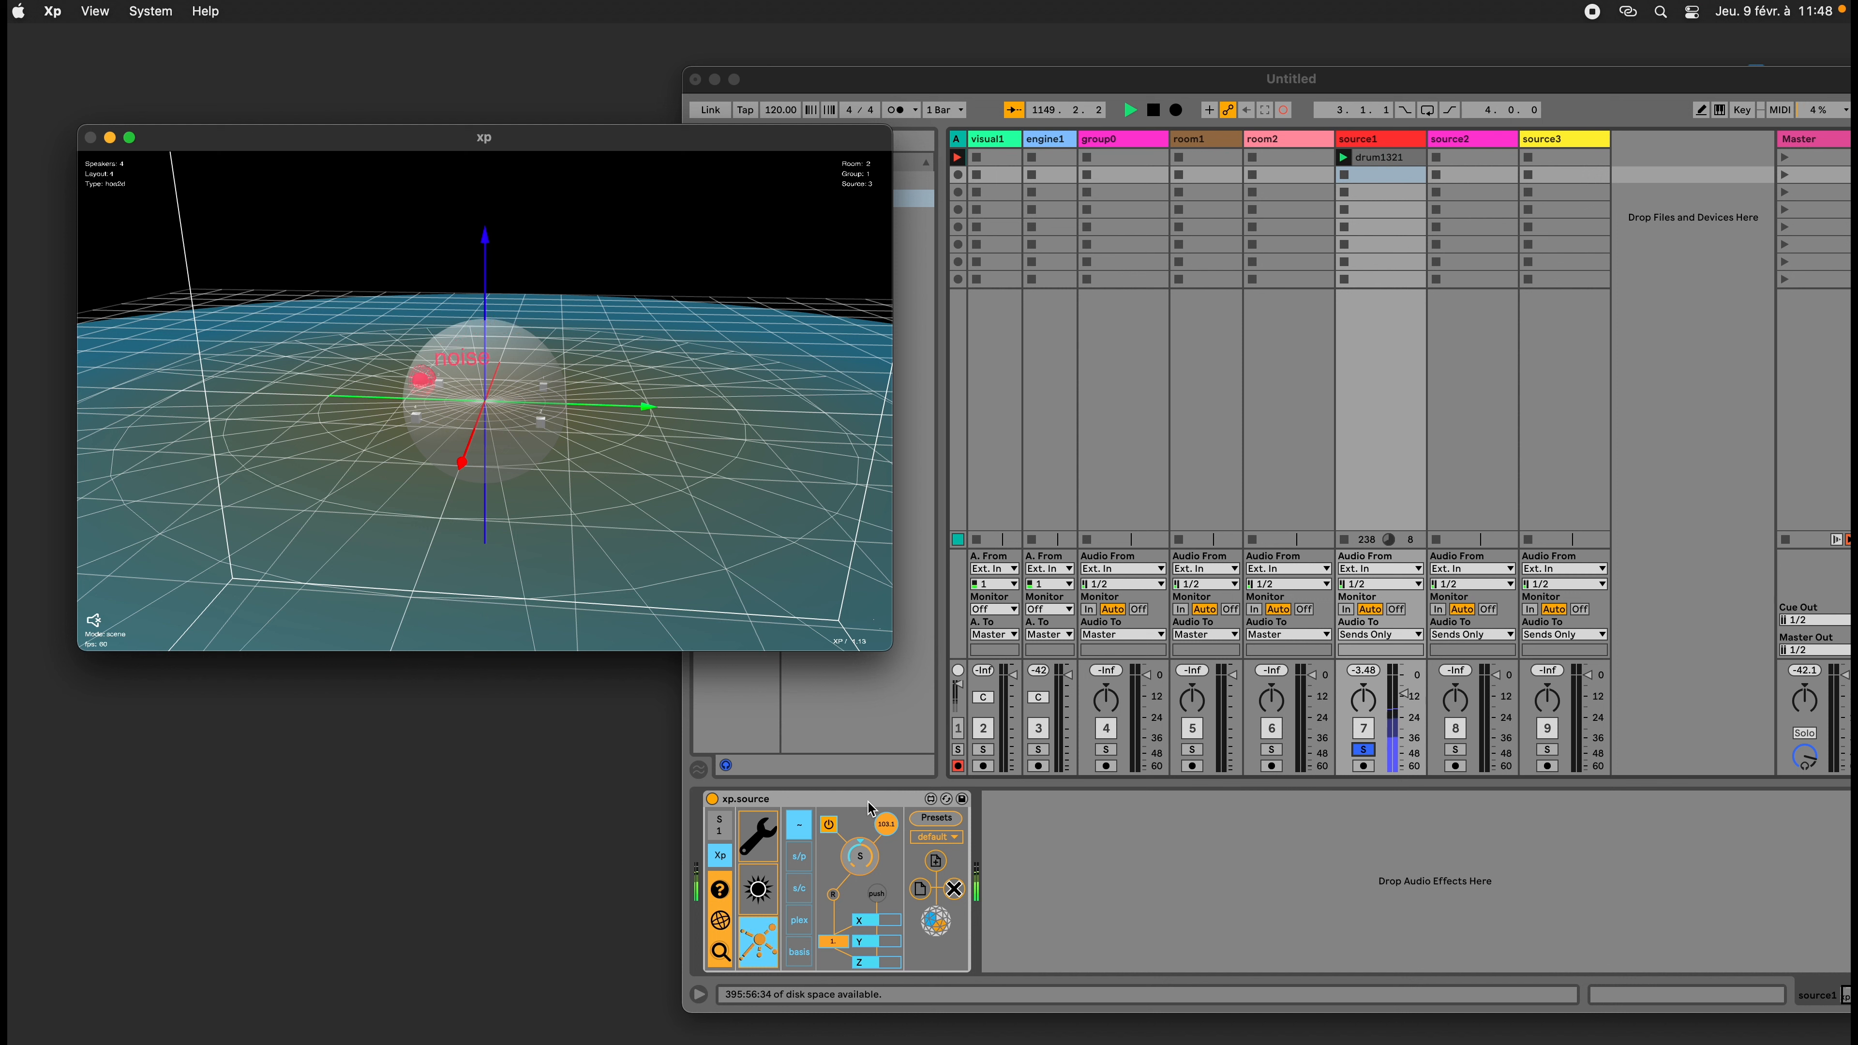
click(859, 867)
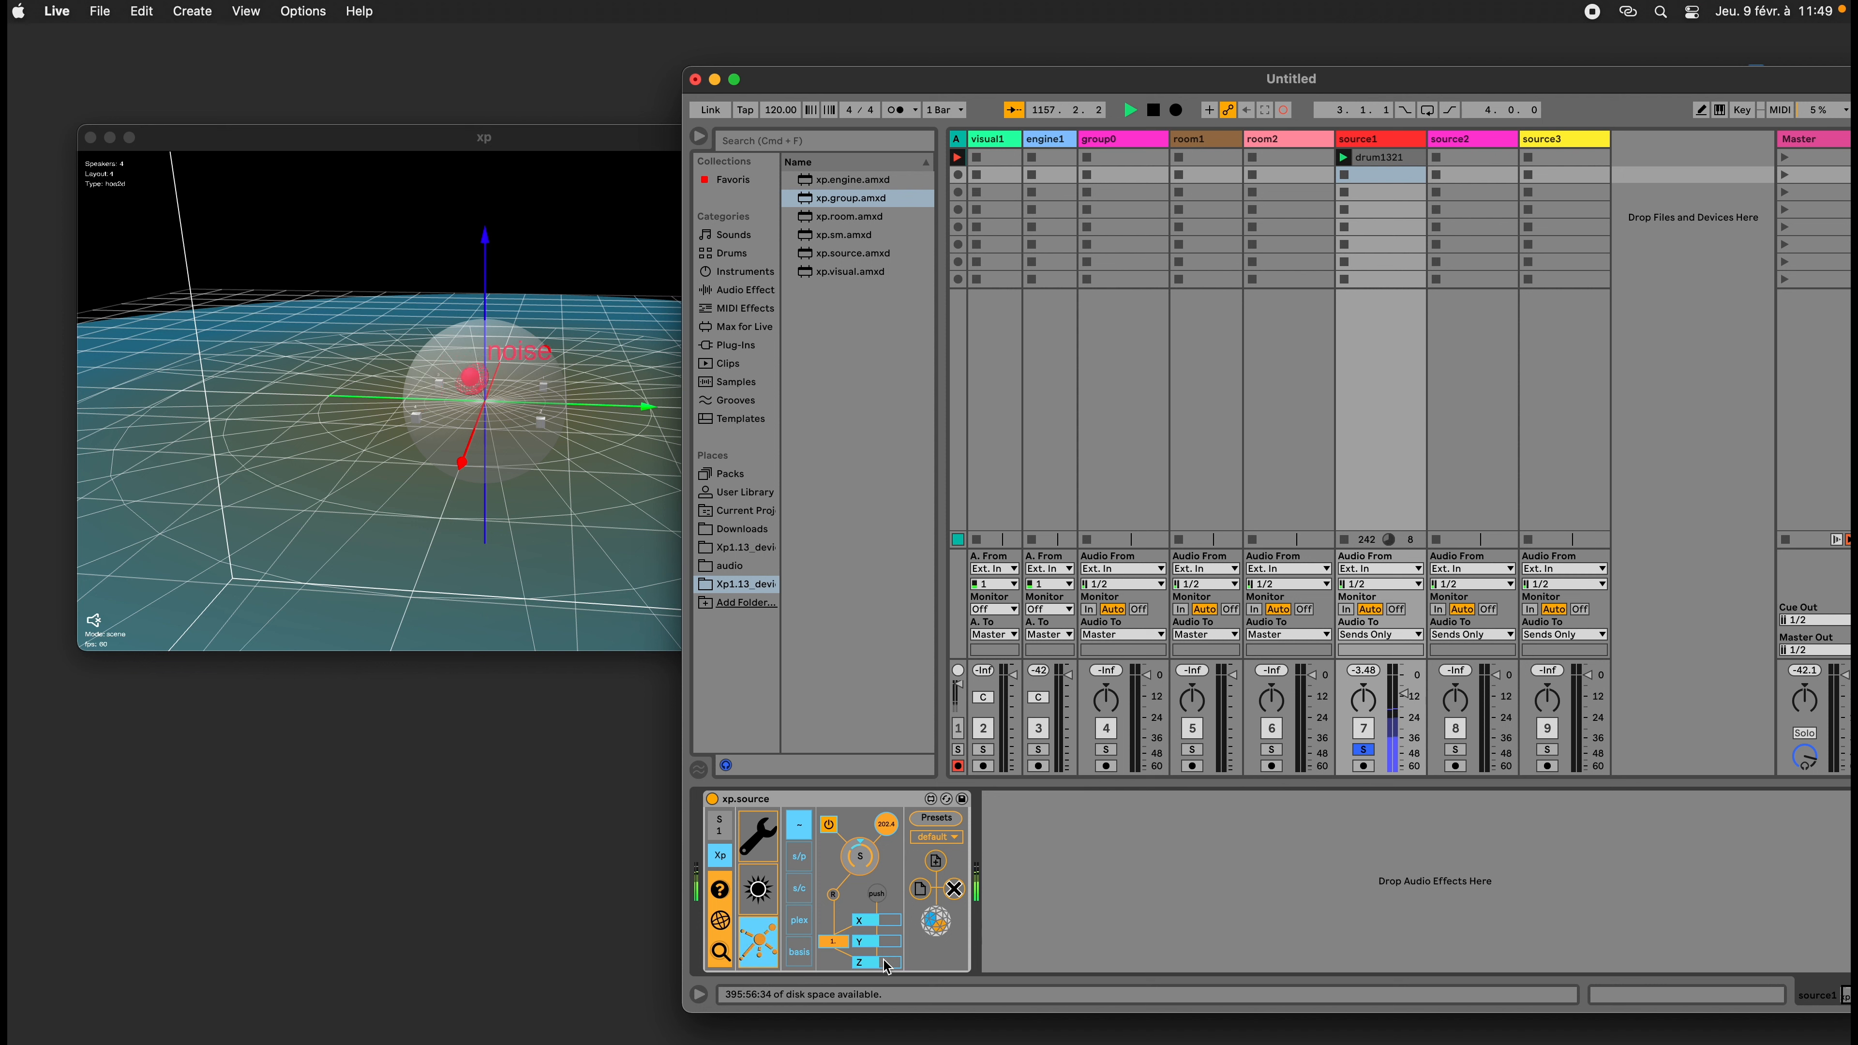
drag(884, 961, 876, 963)
click(508, 358)
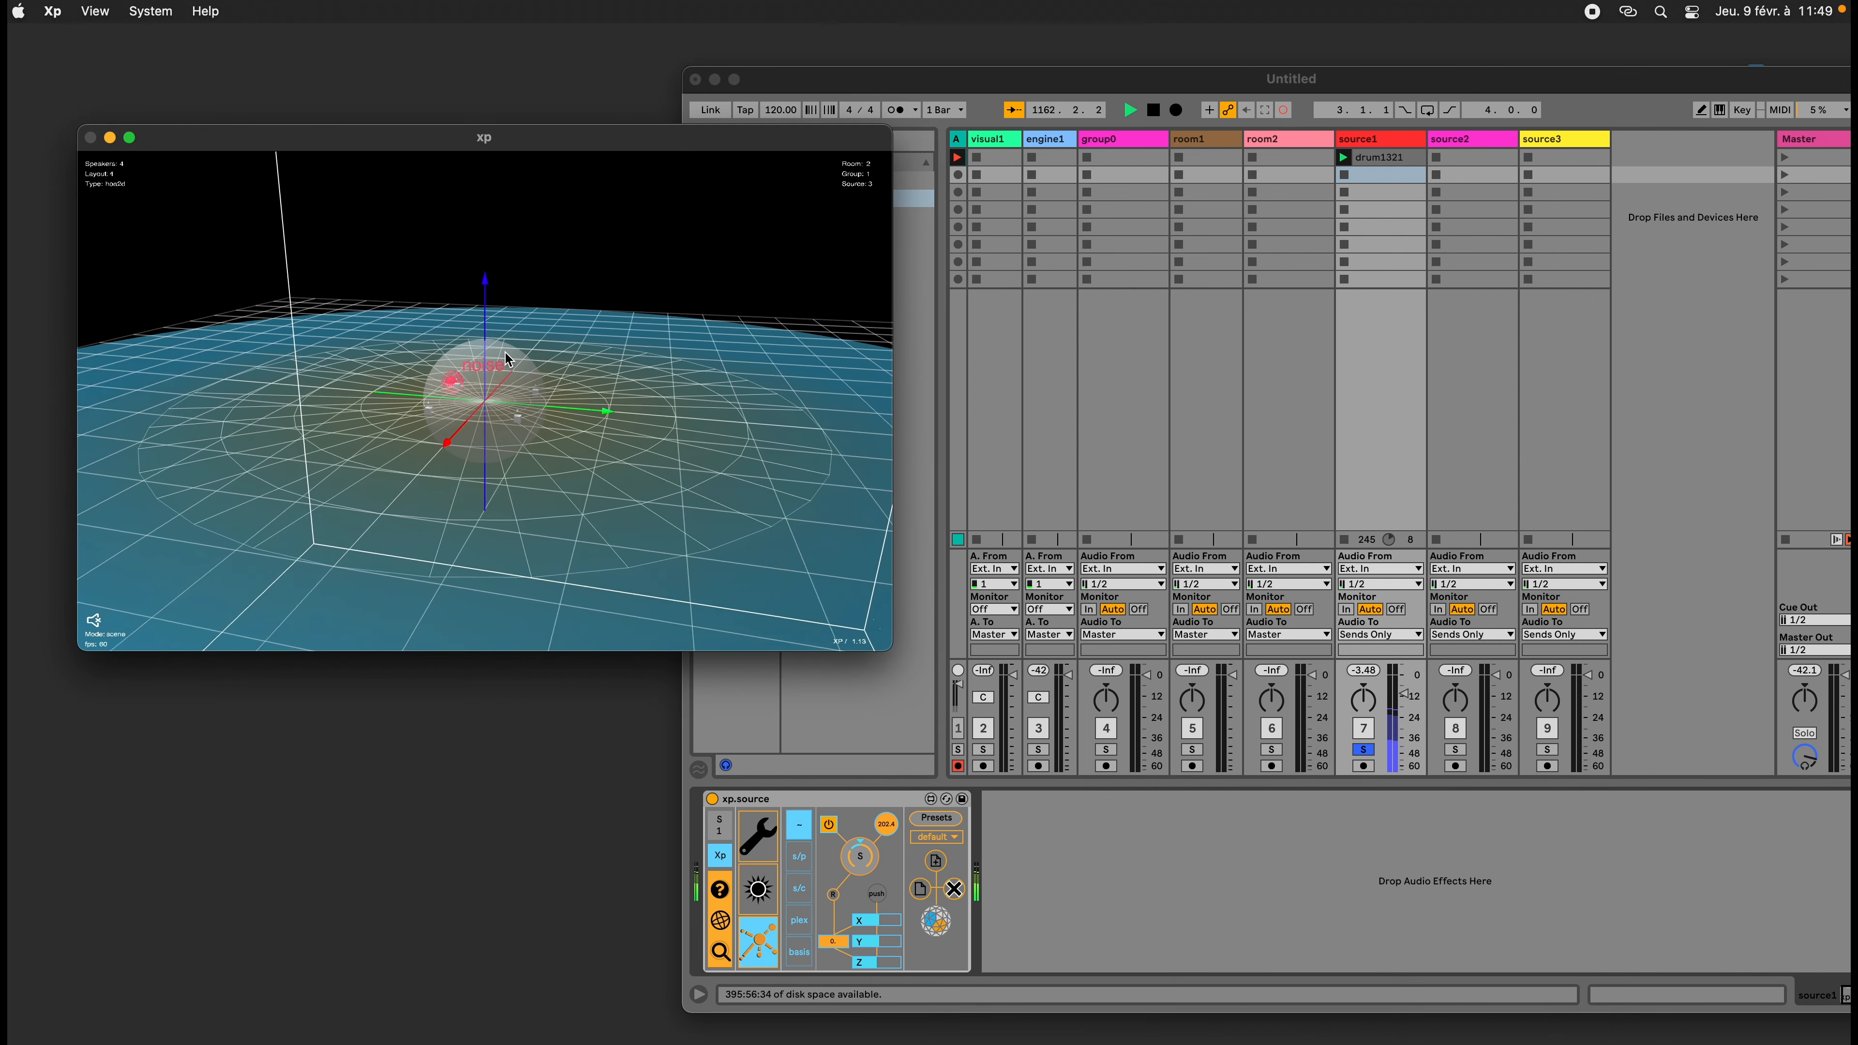
drag(508, 358, 650, 417)
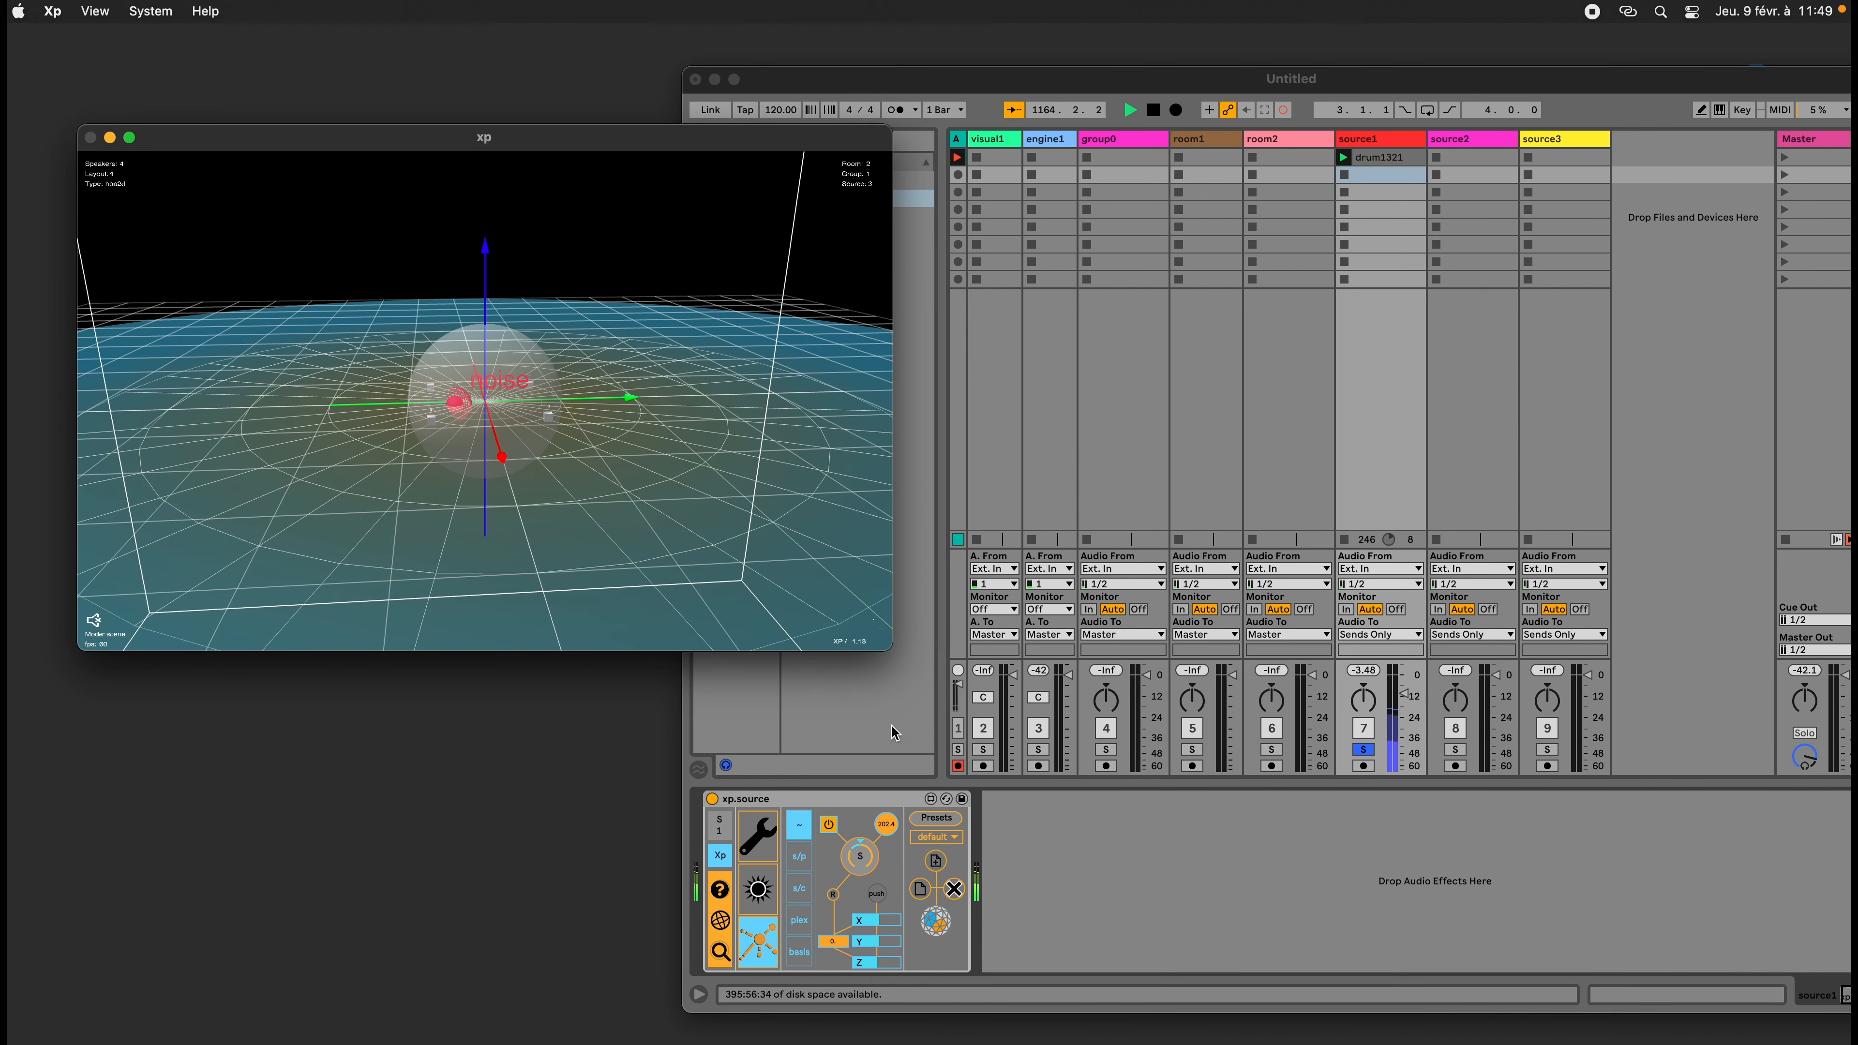
Turn off source1's basic rotation, enable its s/p trajectory instead, and save the settings as a preset named rotate
click(831, 827)
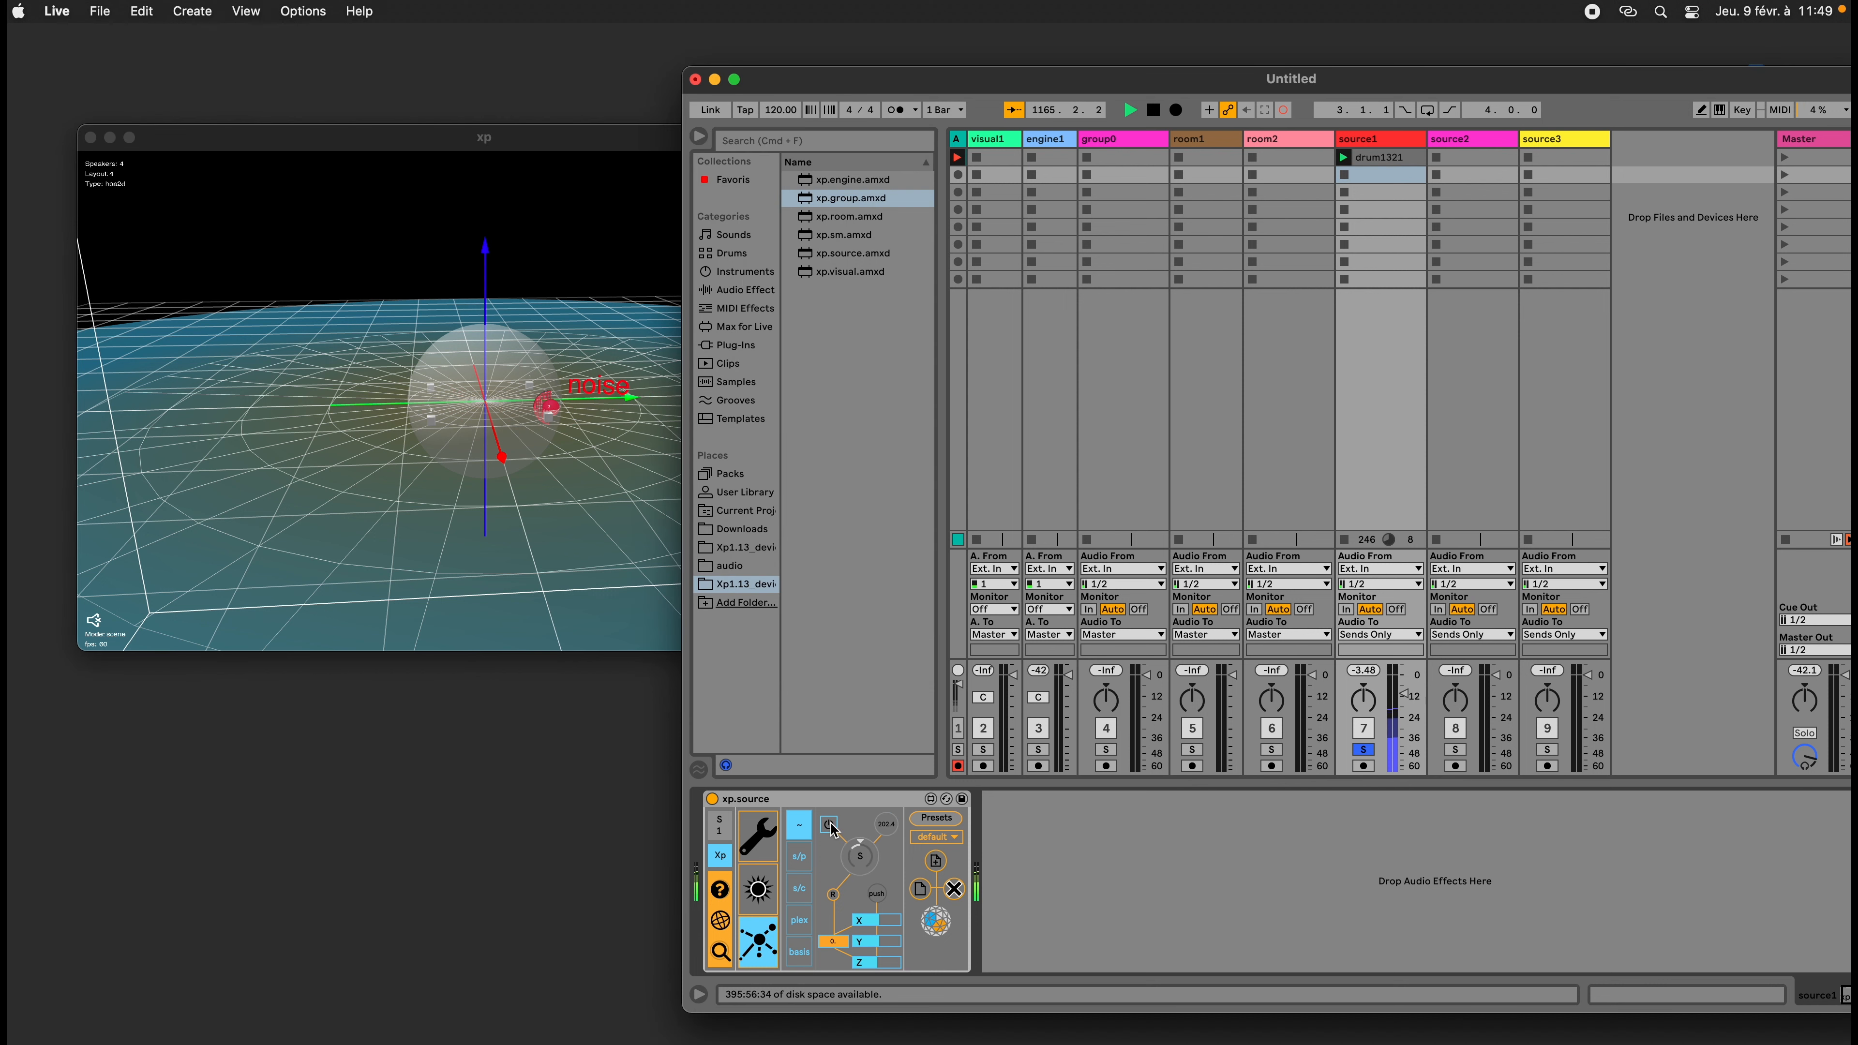
click(800, 856)
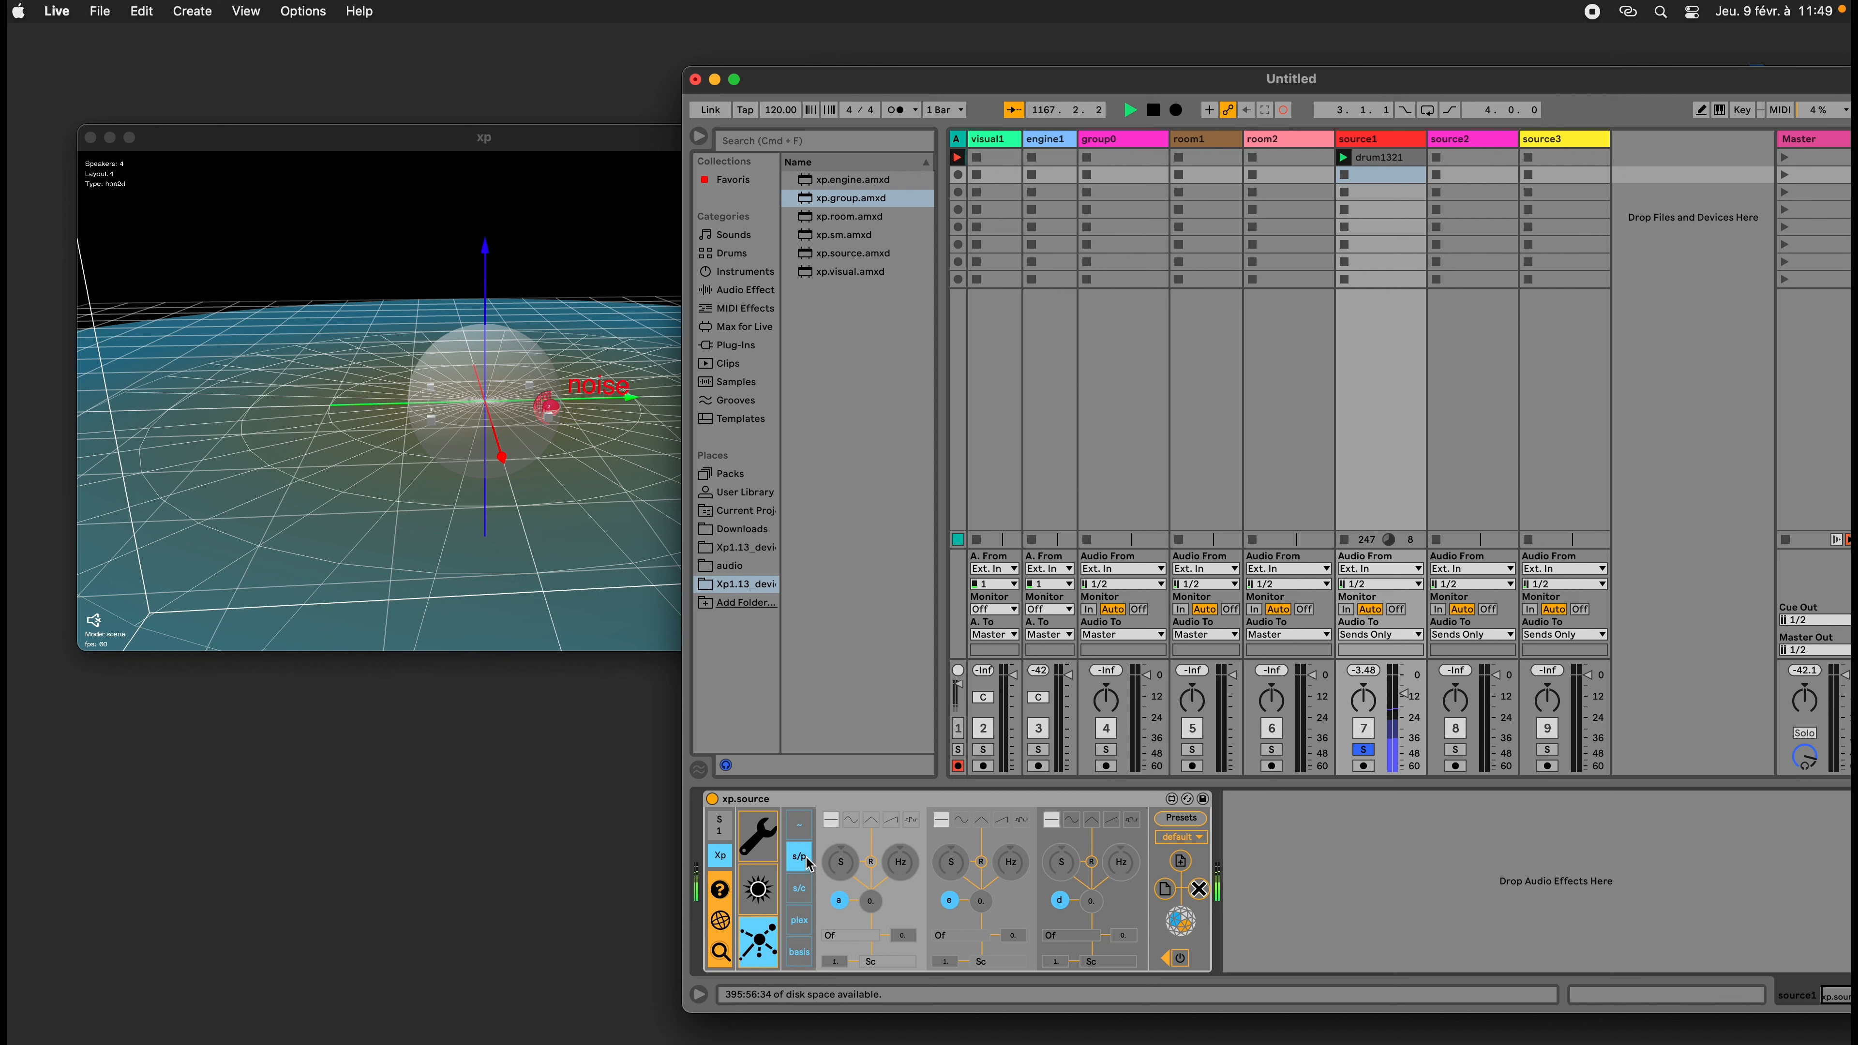
click(1184, 961)
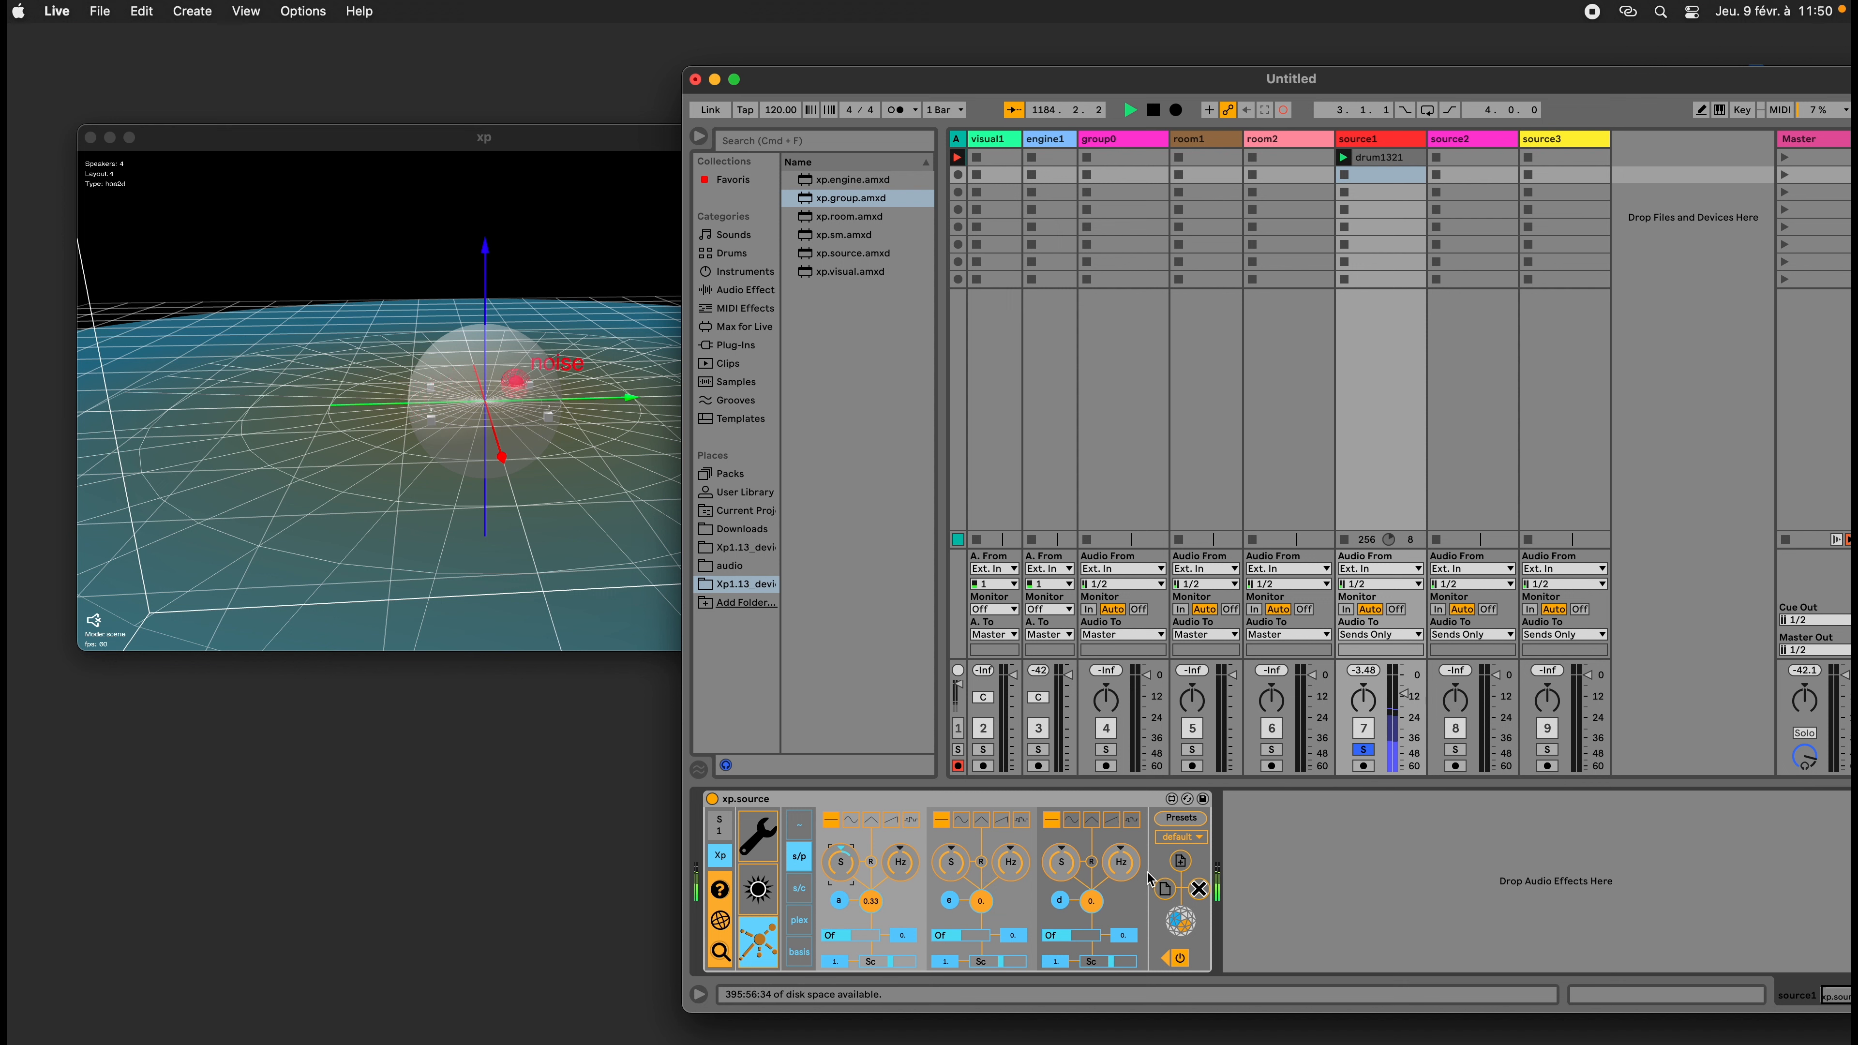
click(1180, 861)
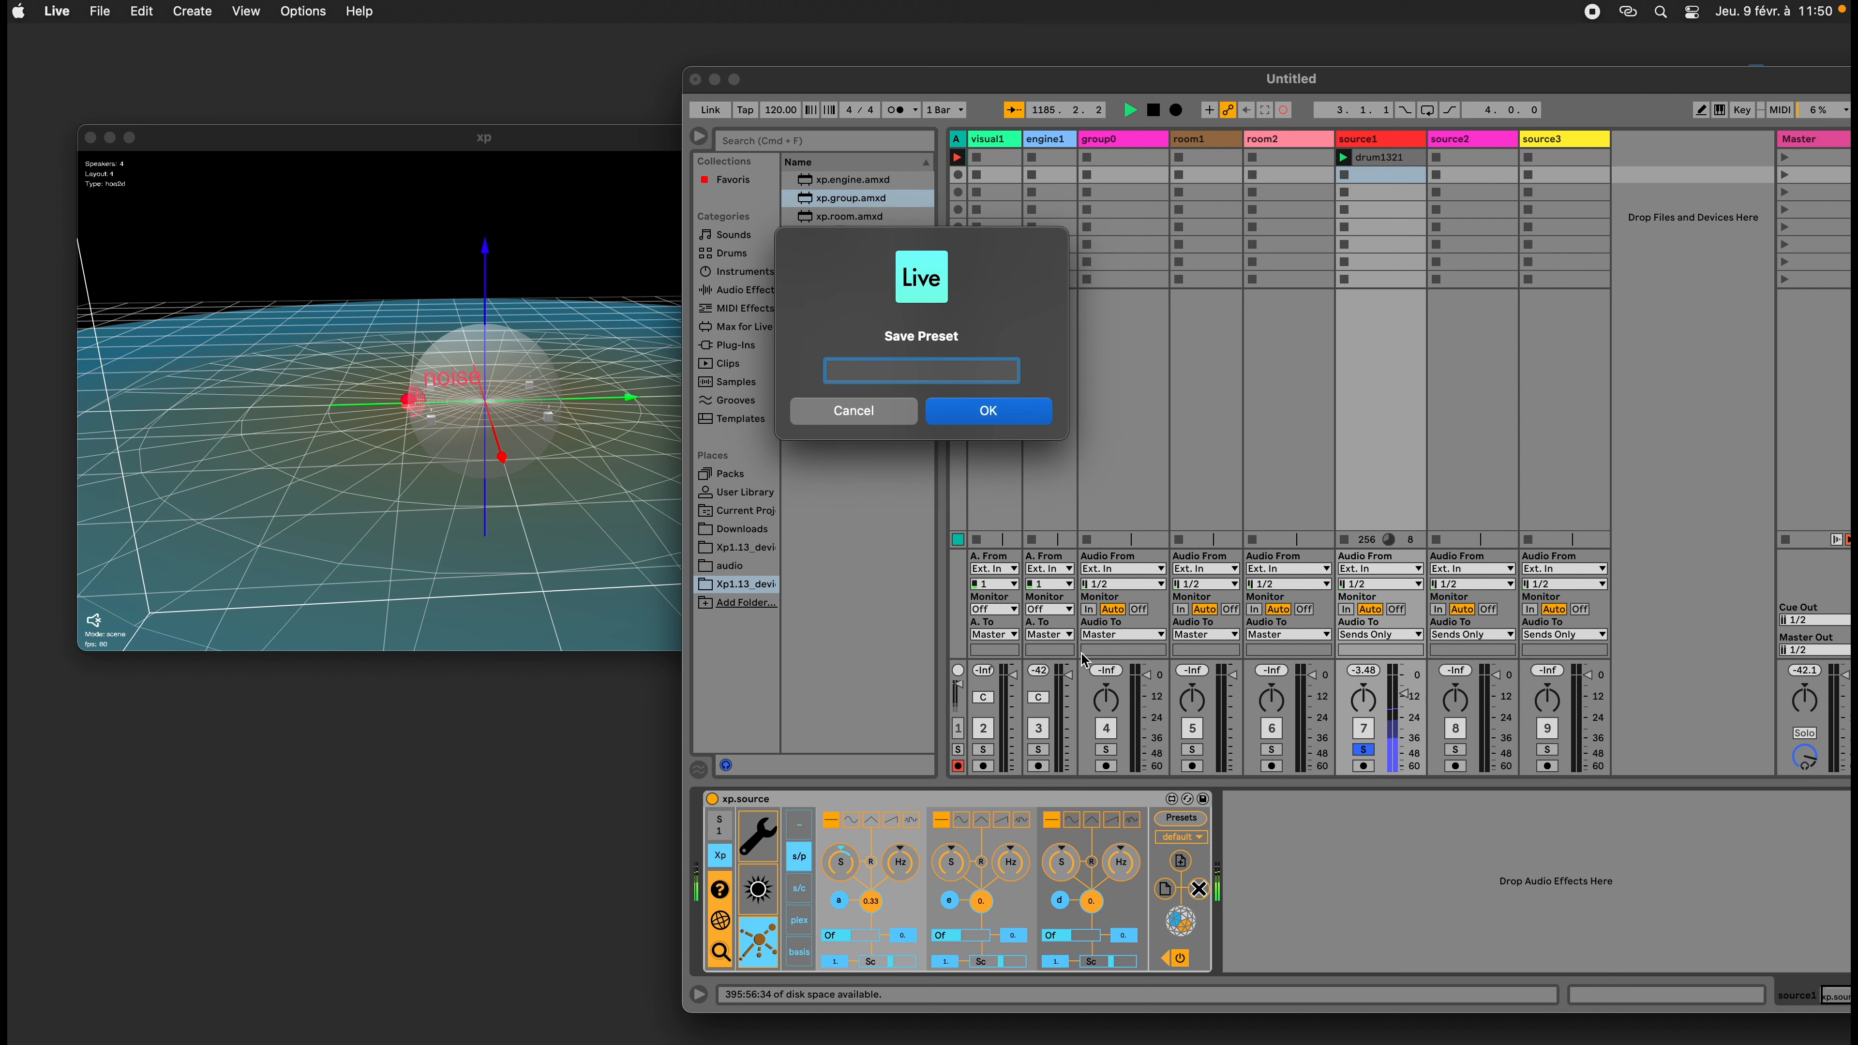
text(rotate)
key(Return)
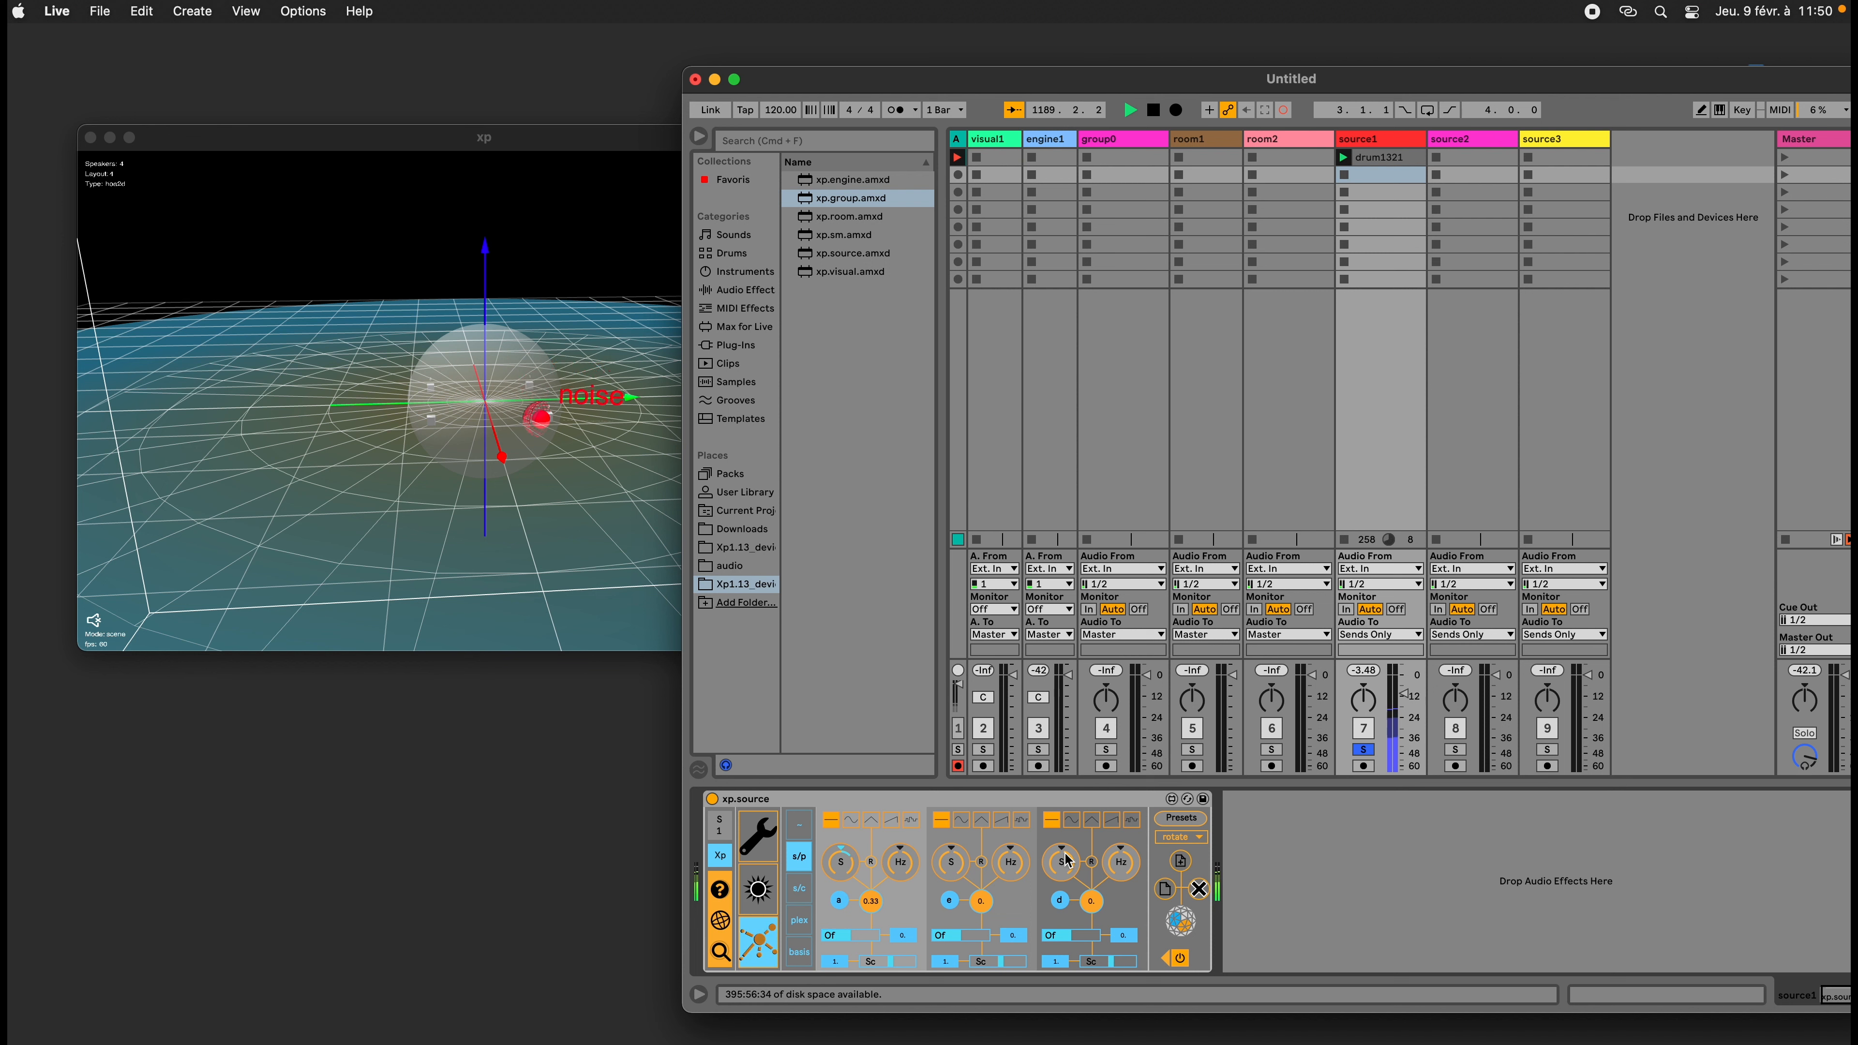
Disable the s/p trajectory, enable source1's basis trajectory with noise.simplex, and lower its speed while viewing the scene
click(1180, 958)
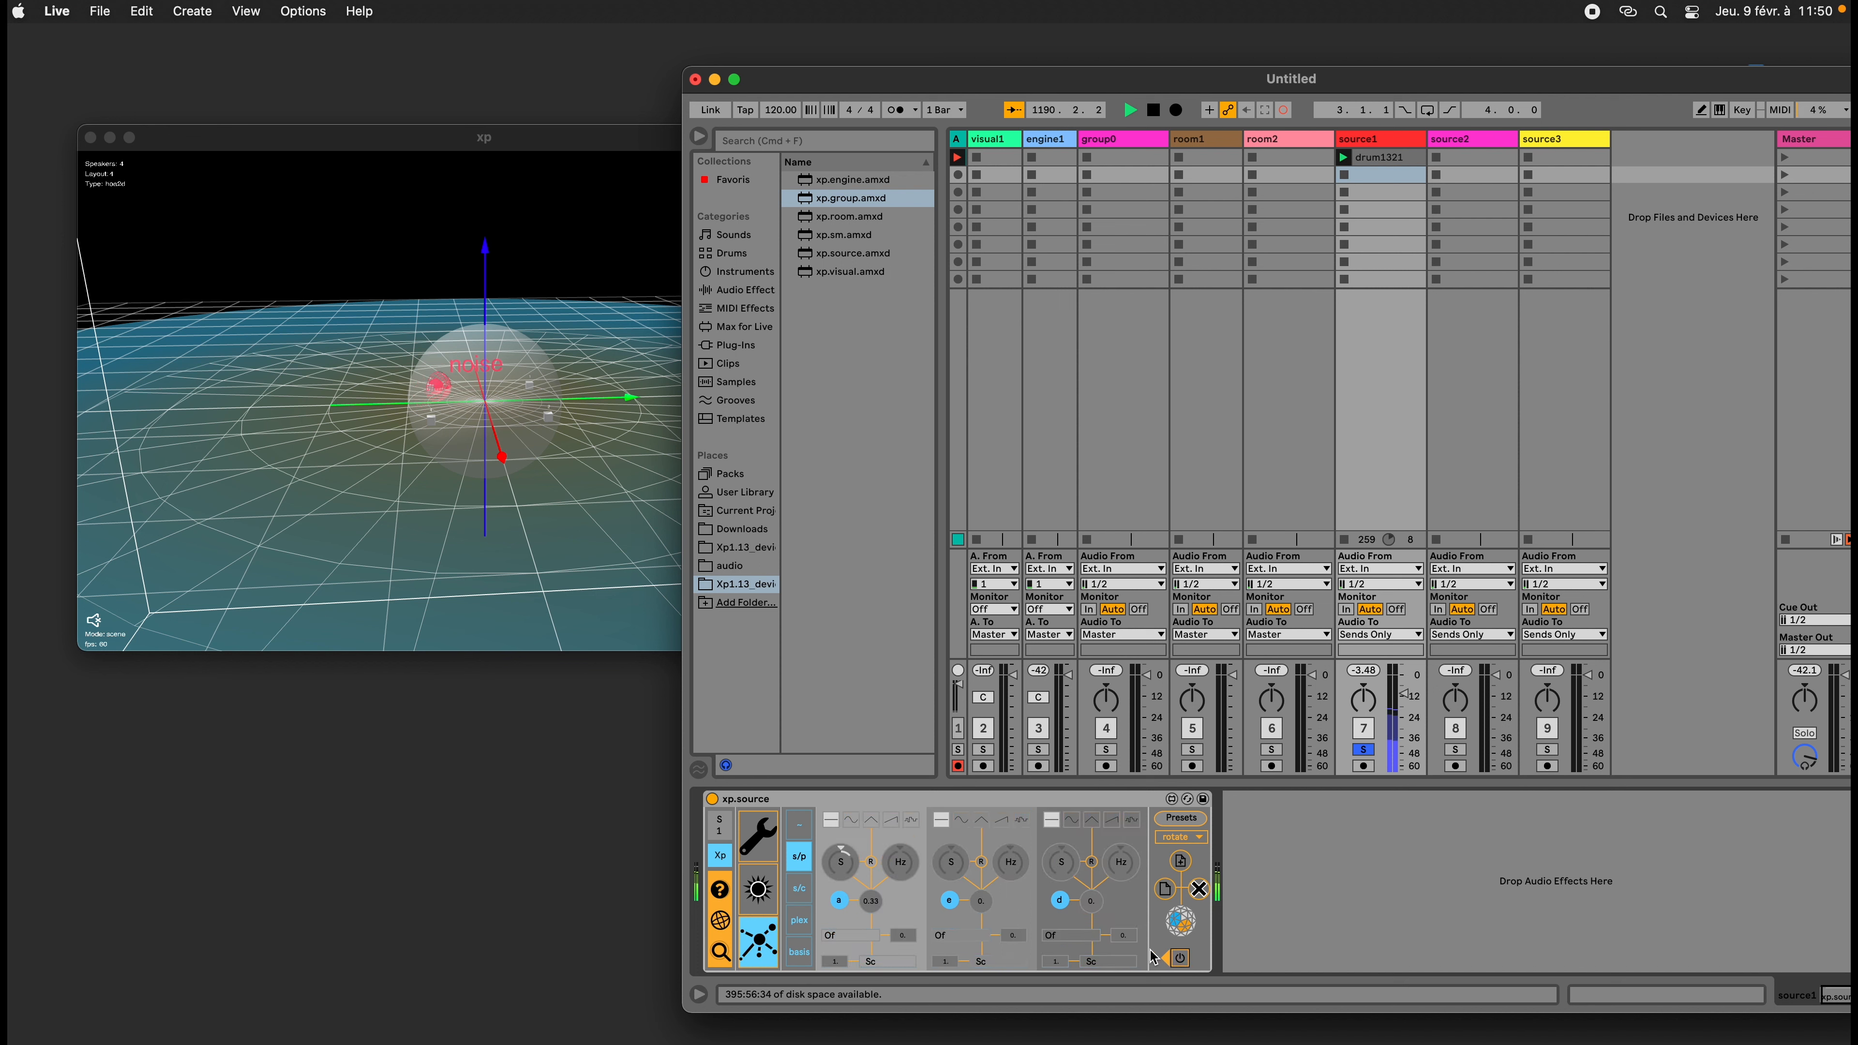
click(797, 952)
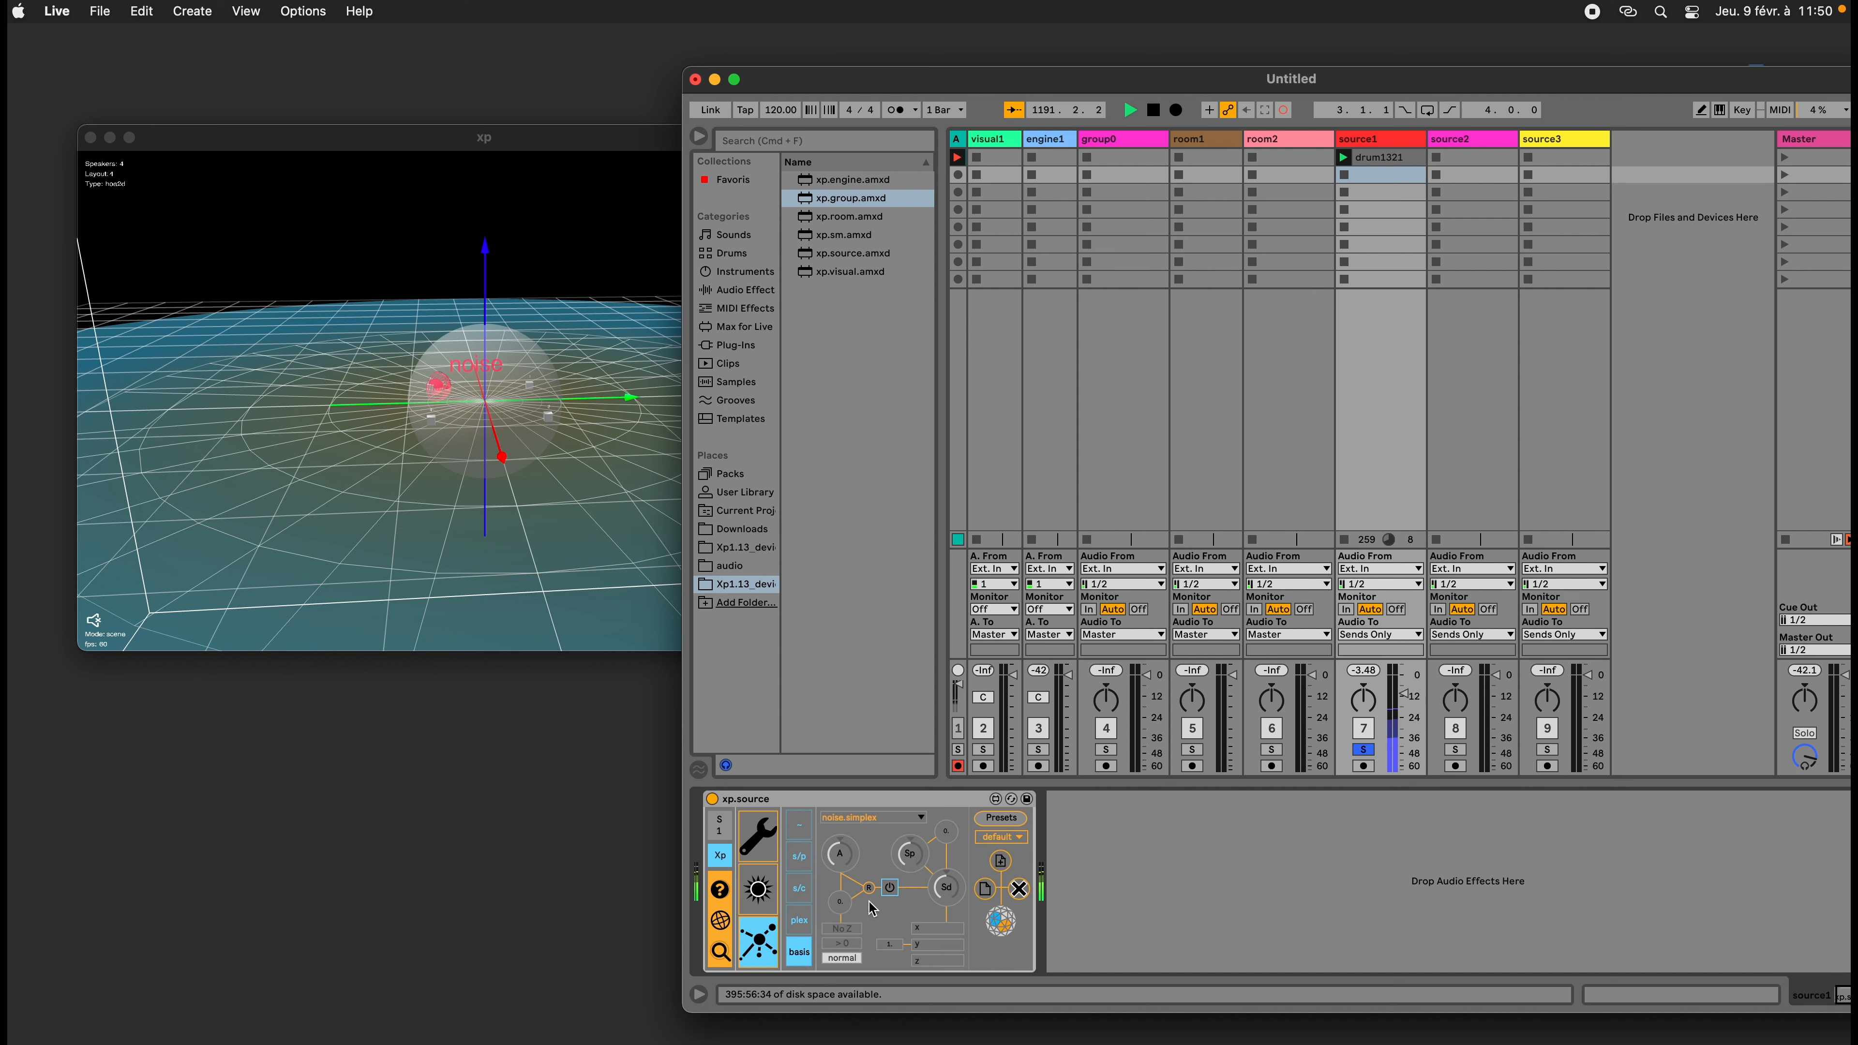
click(888, 886)
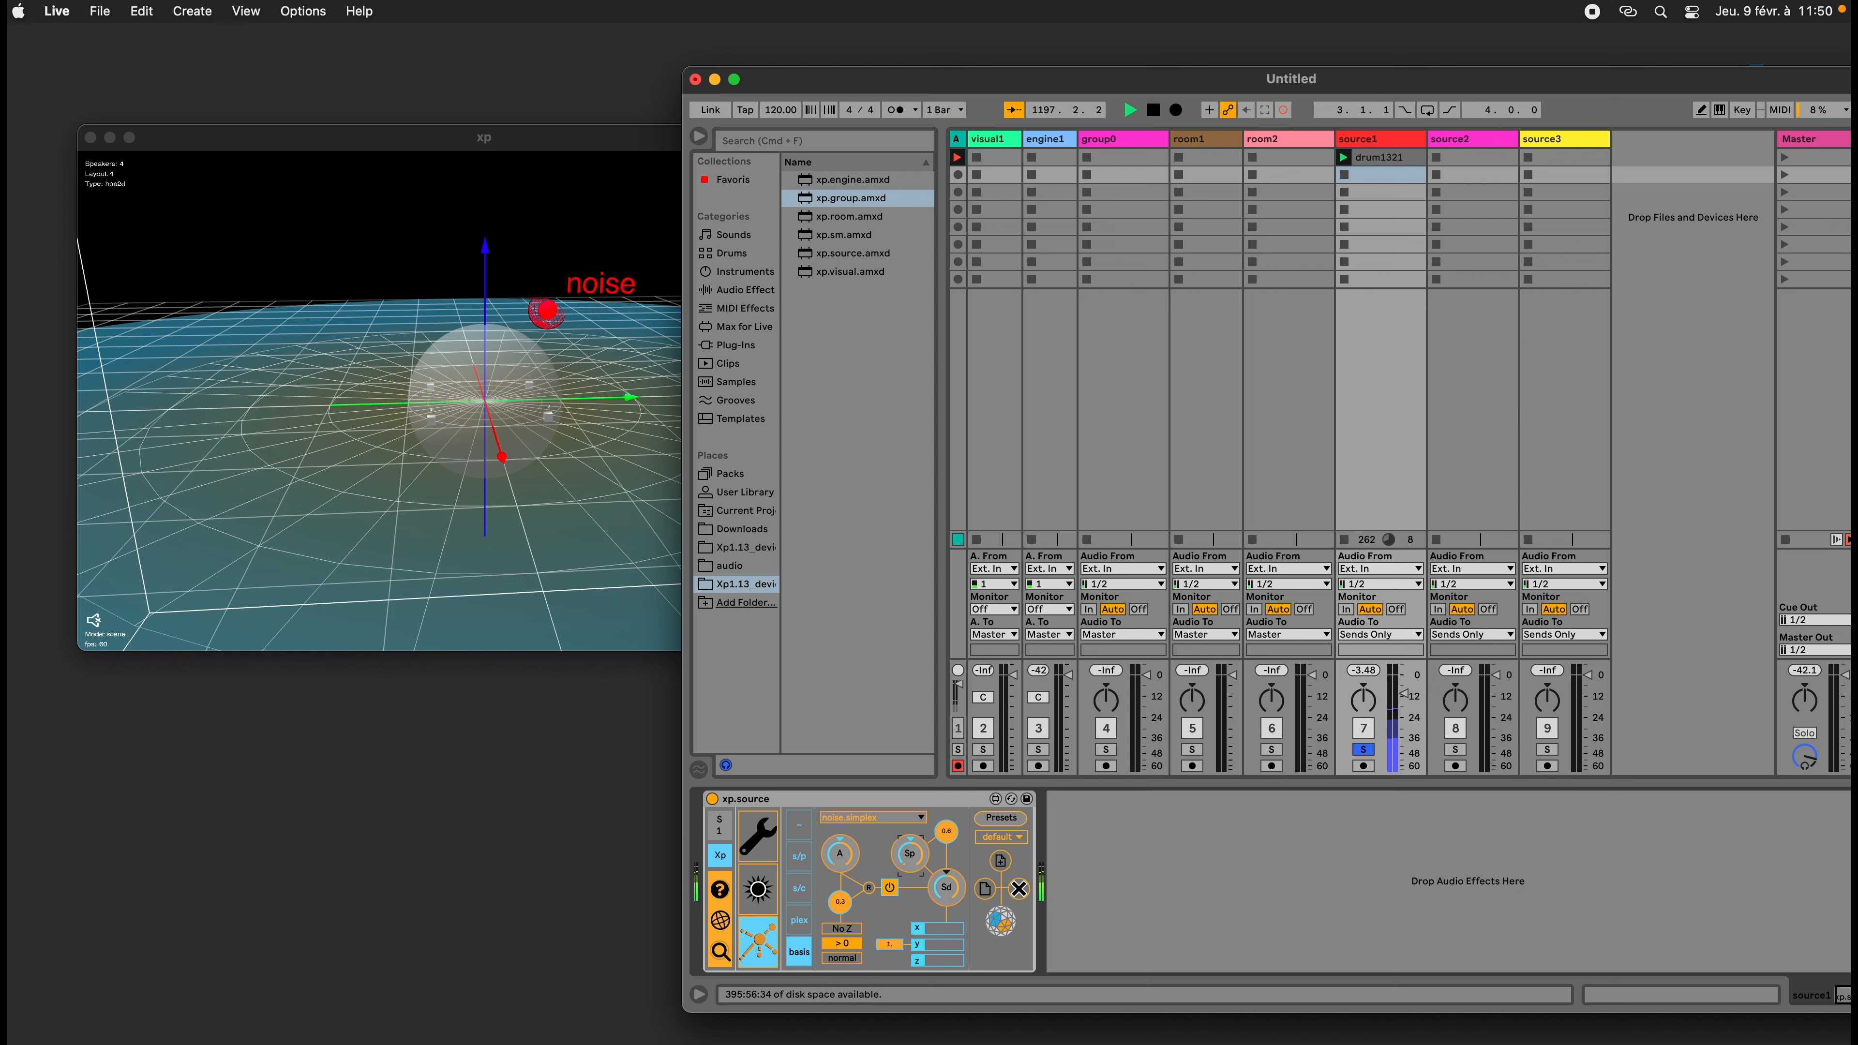
drag(910, 853, 910, 878)
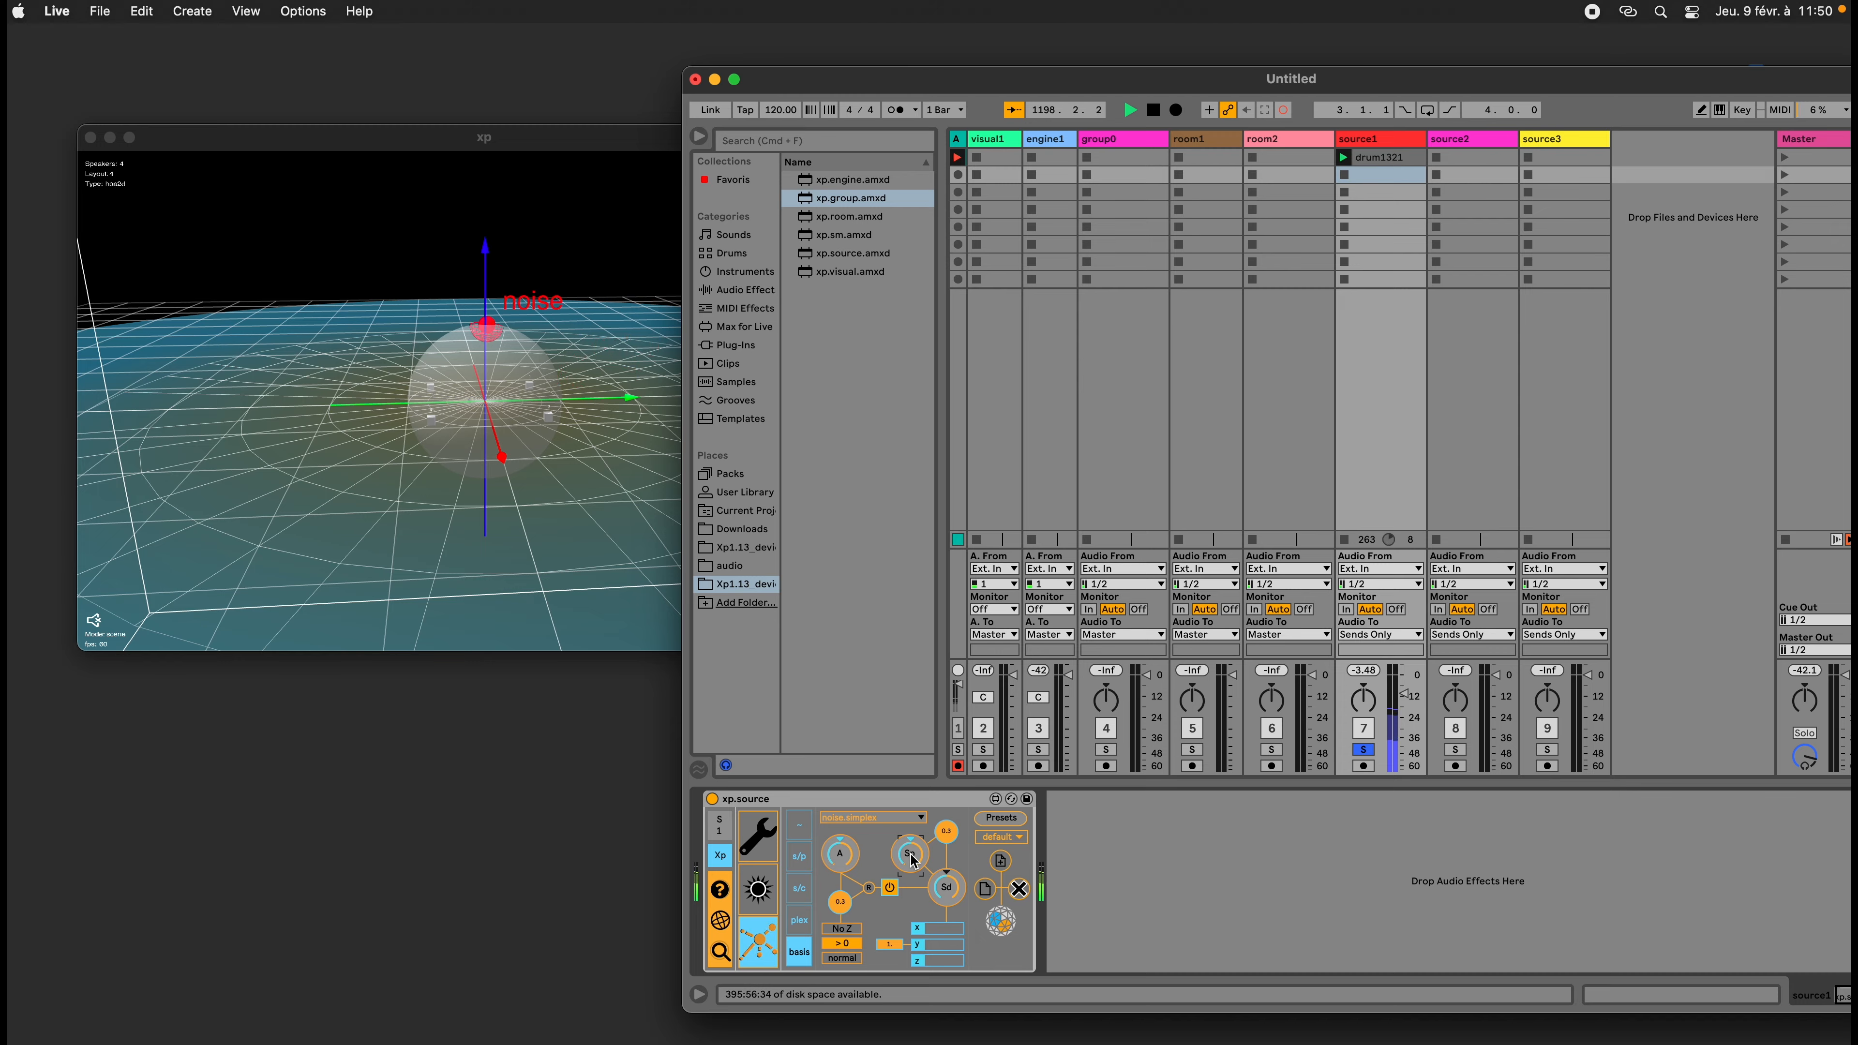
click(602, 487)
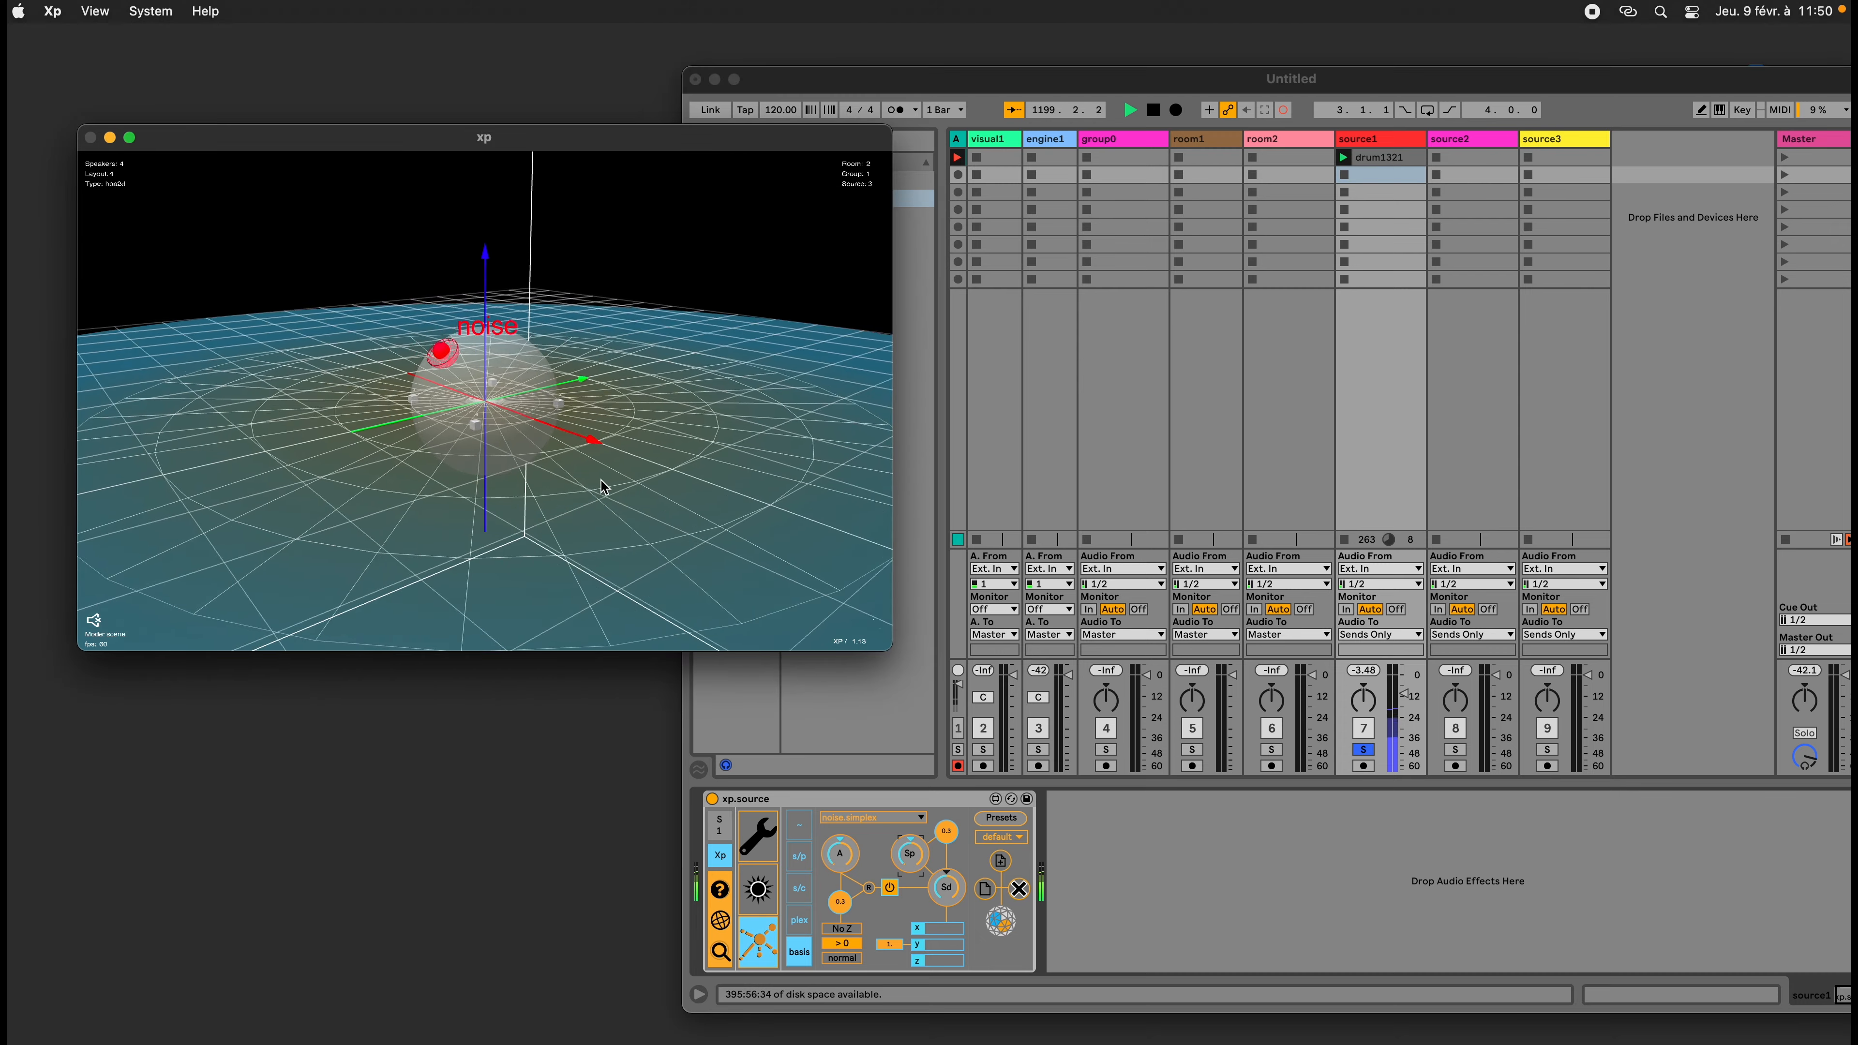
drag(601, 481, 529, 504)
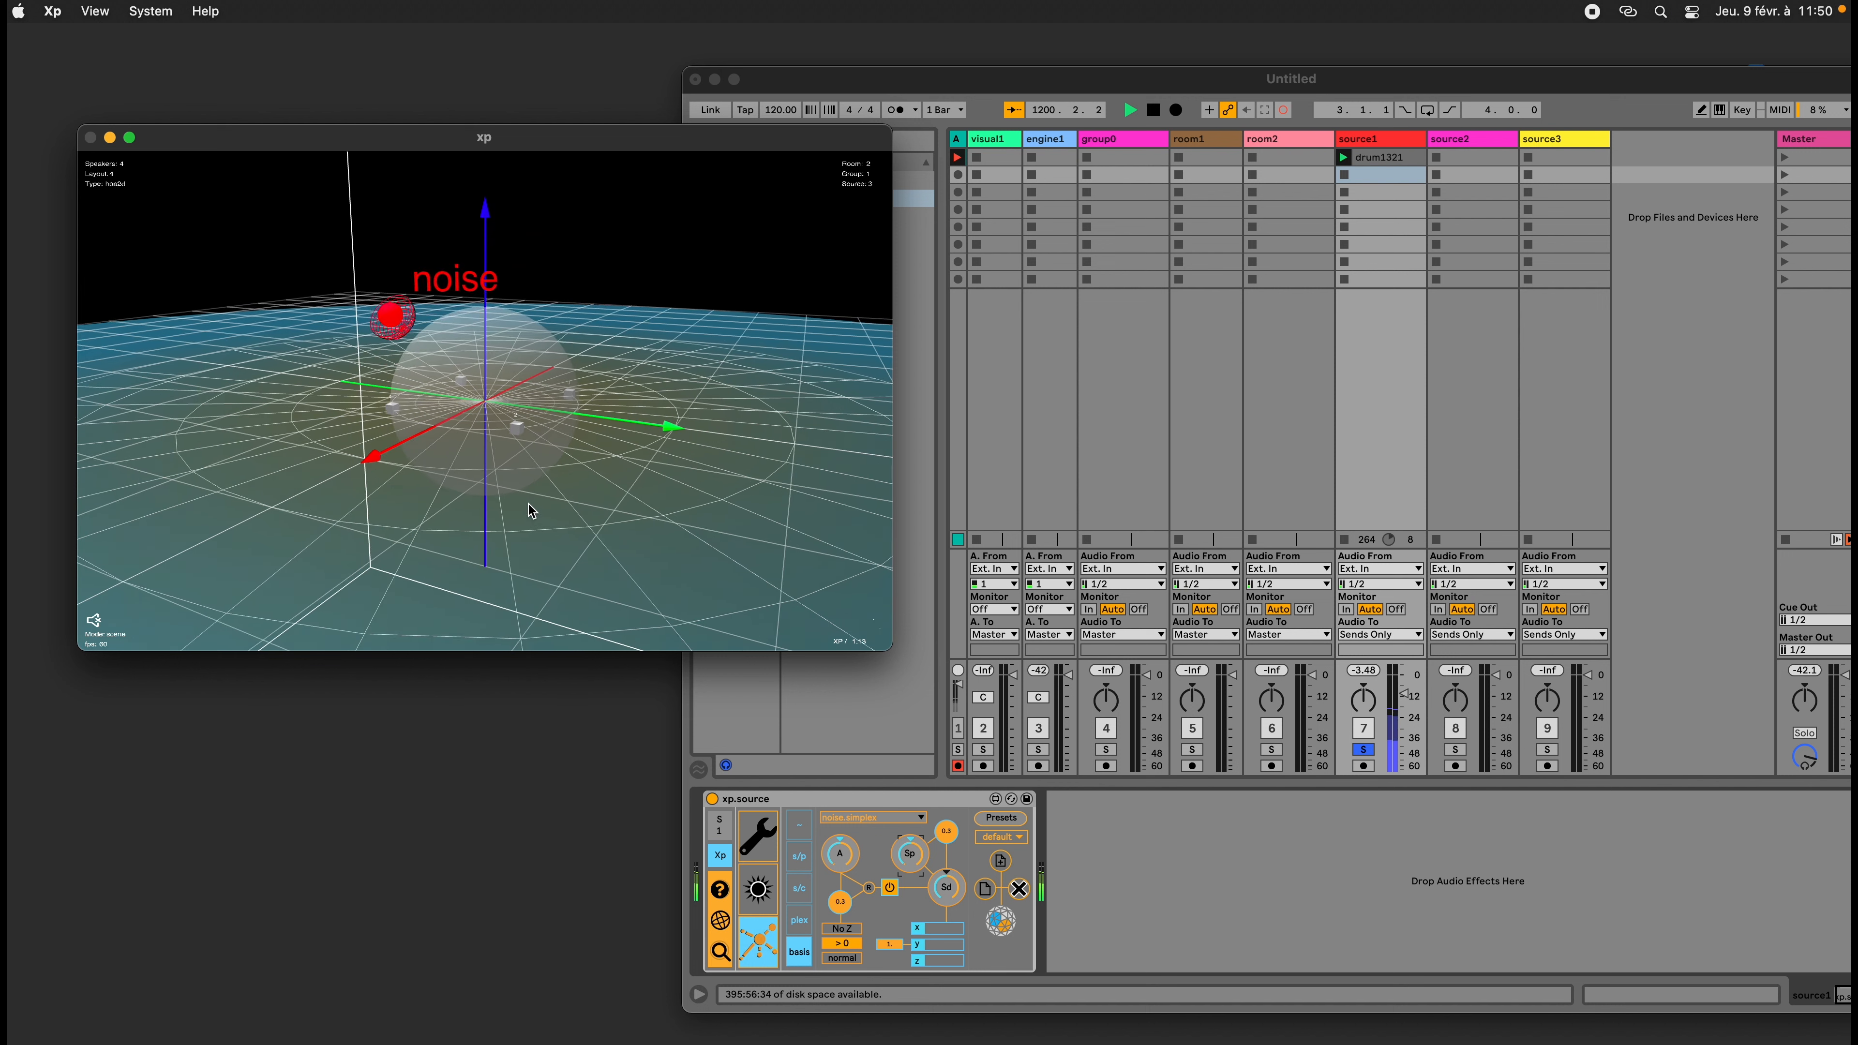
scroll(528, 505, up, 2)
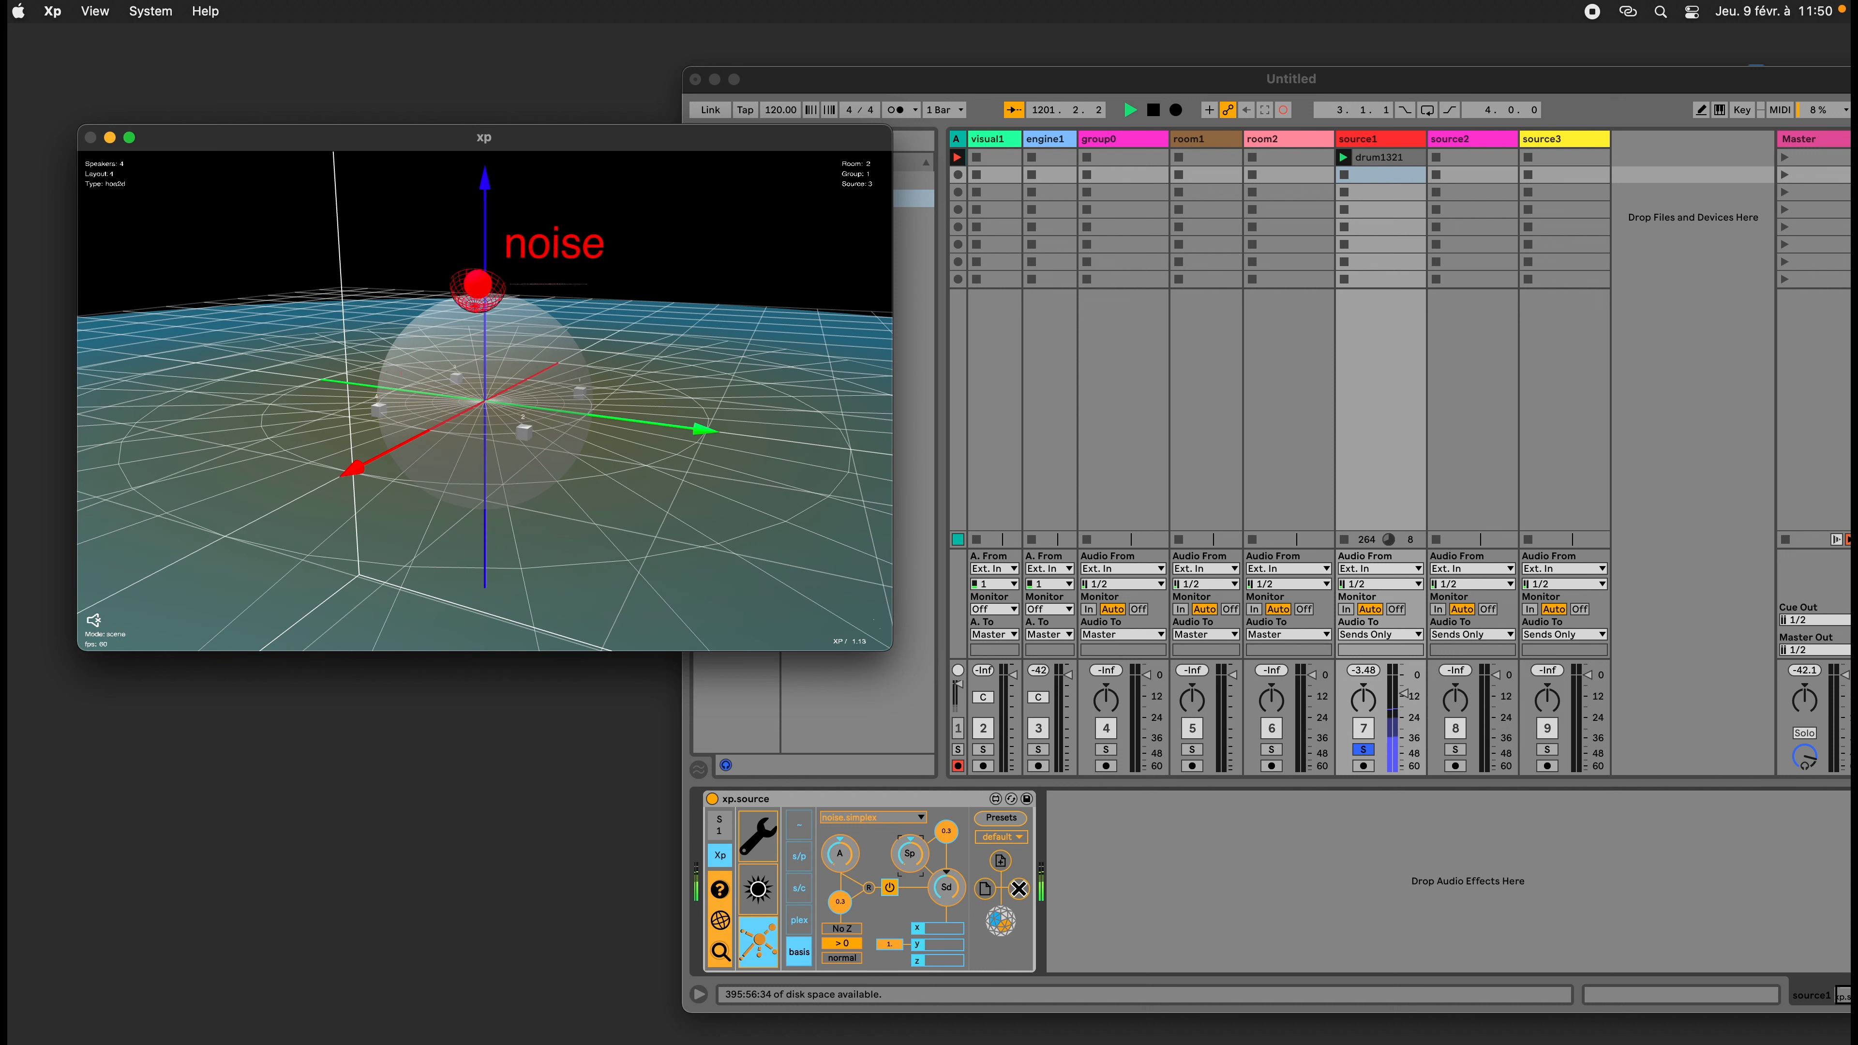
Arrange the Live window and a smaller xp view side by side, and frame the noise source in the 3D scene
click(1392, 765)
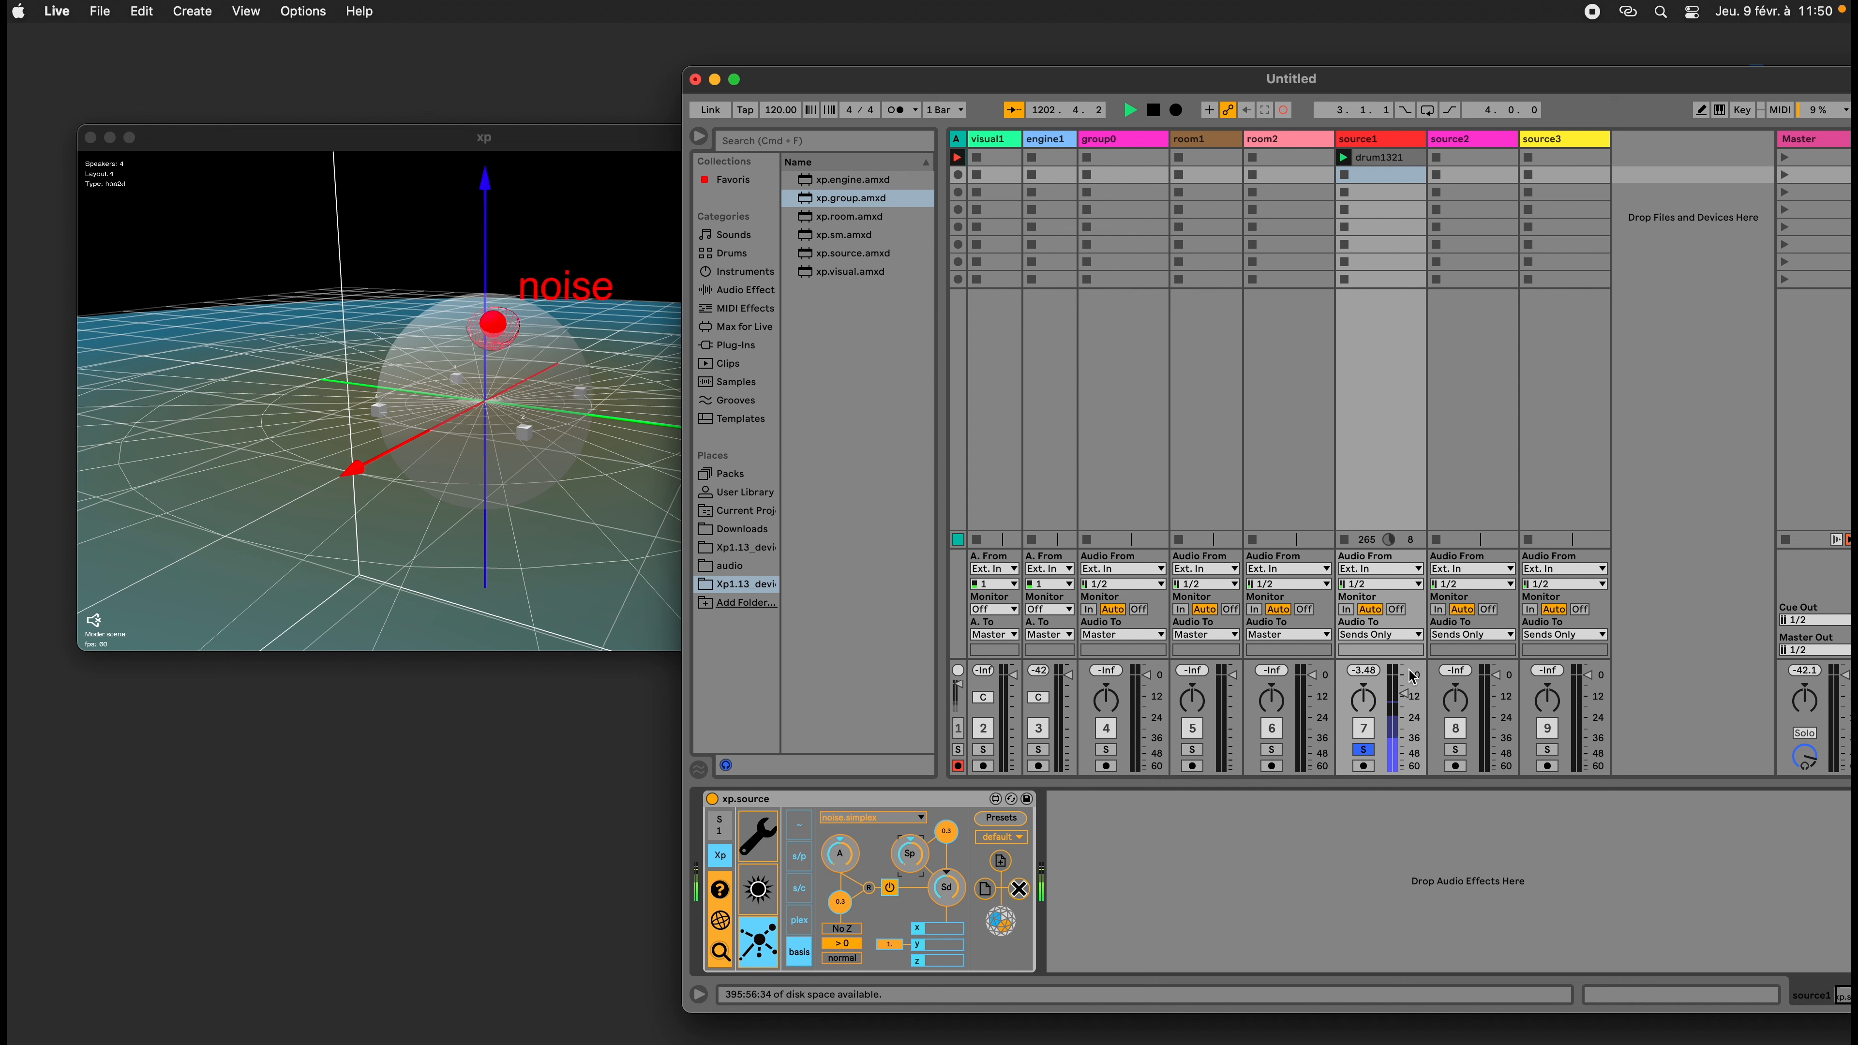
click(594, 383)
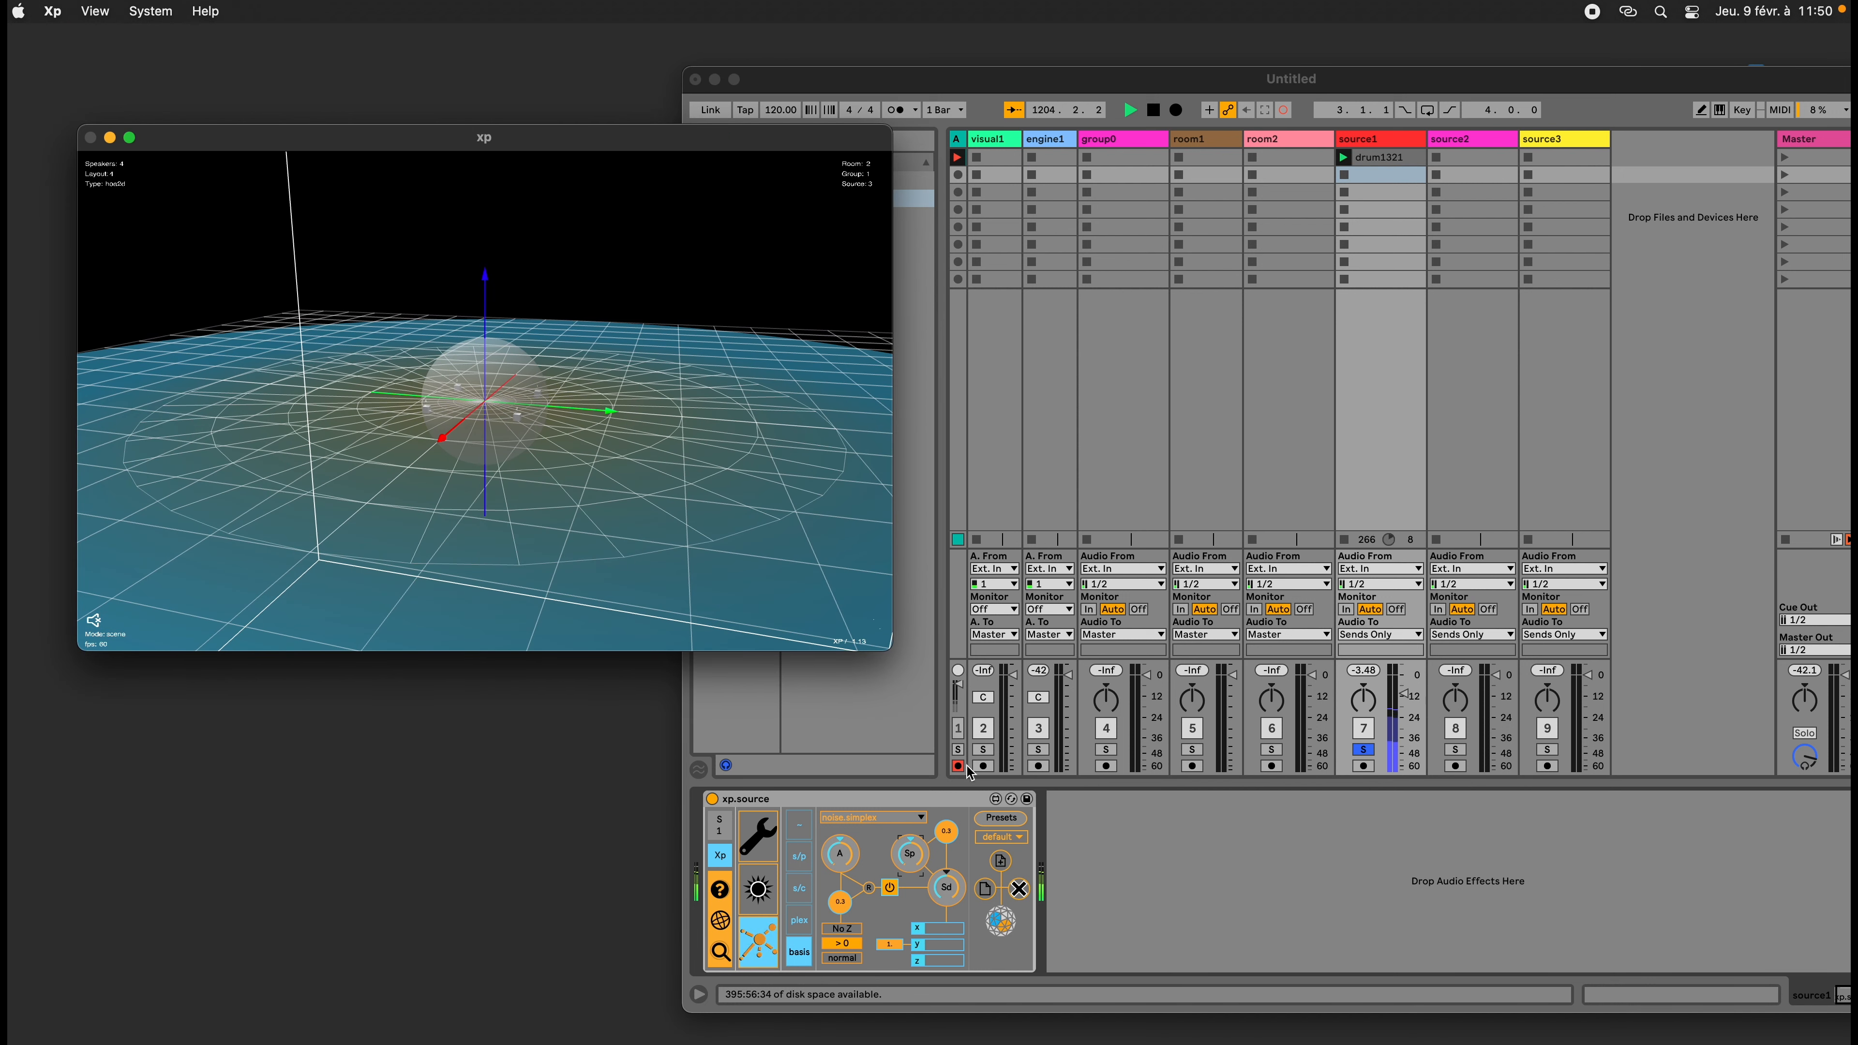
click(1165, 893)
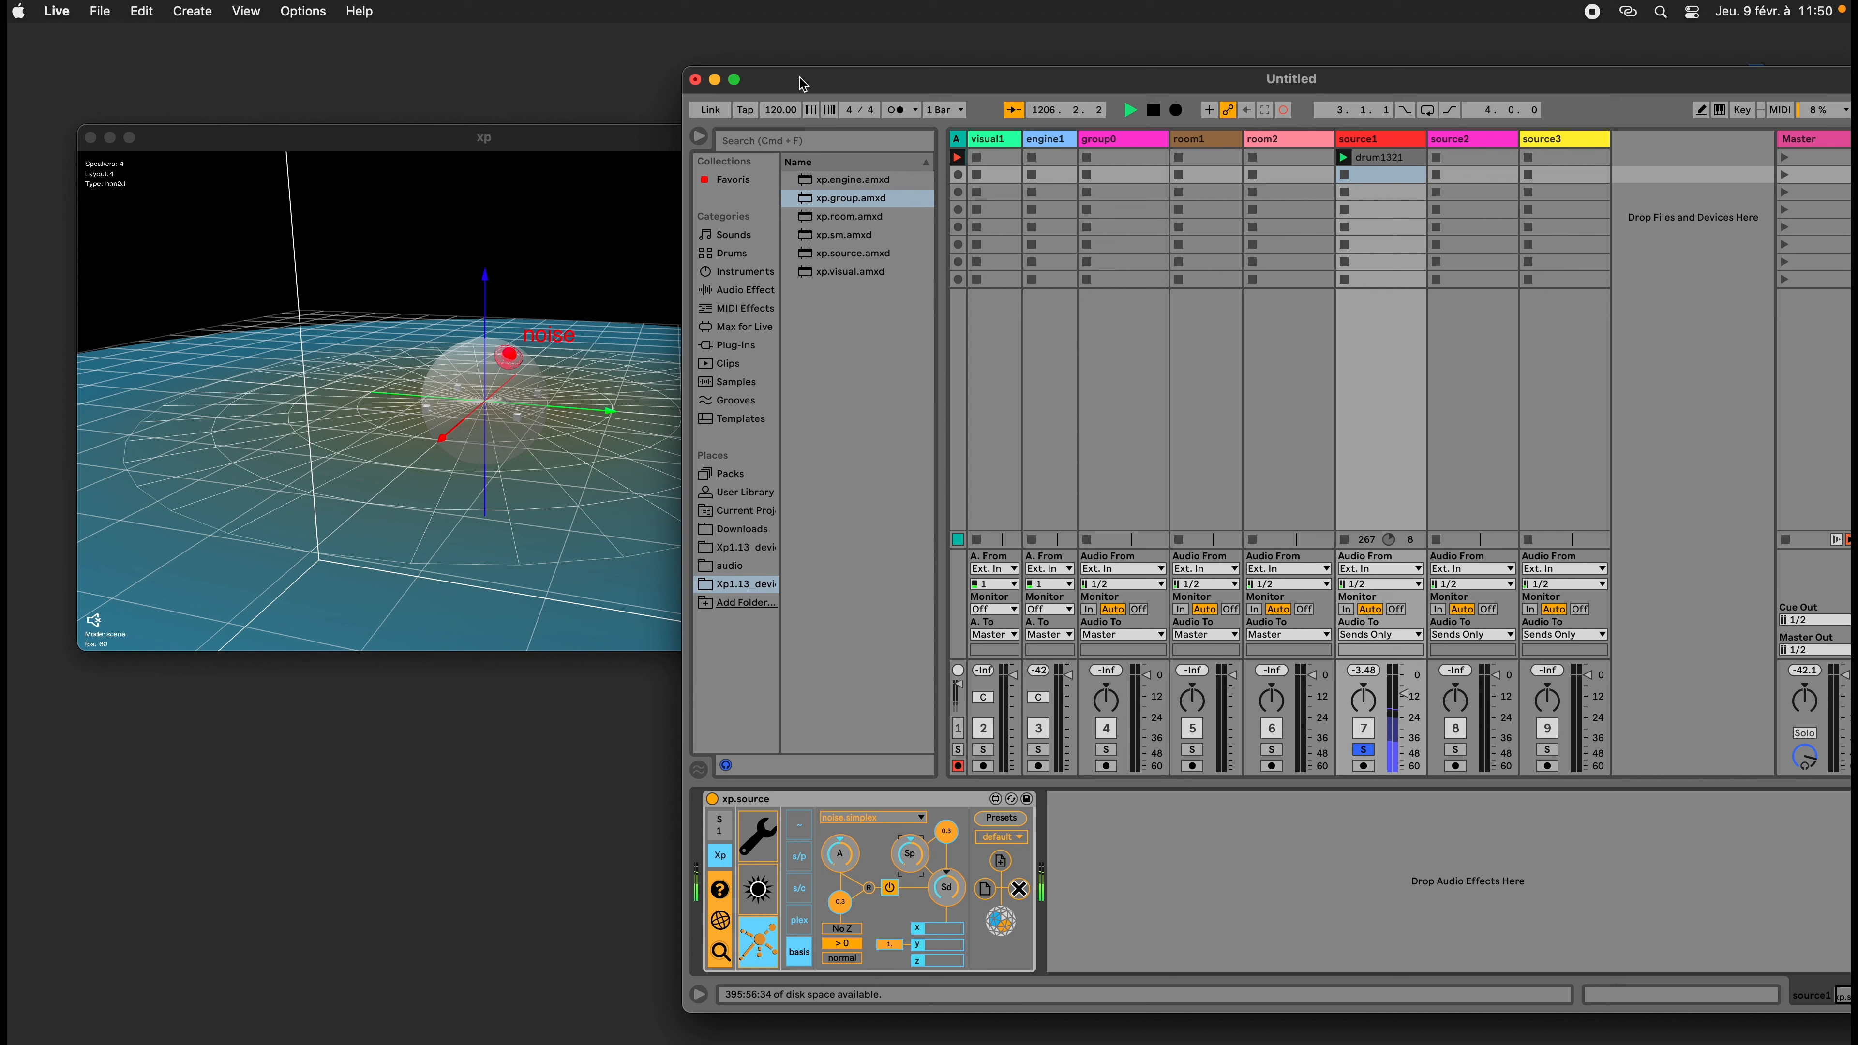
drag(802, 83, 900, 87)
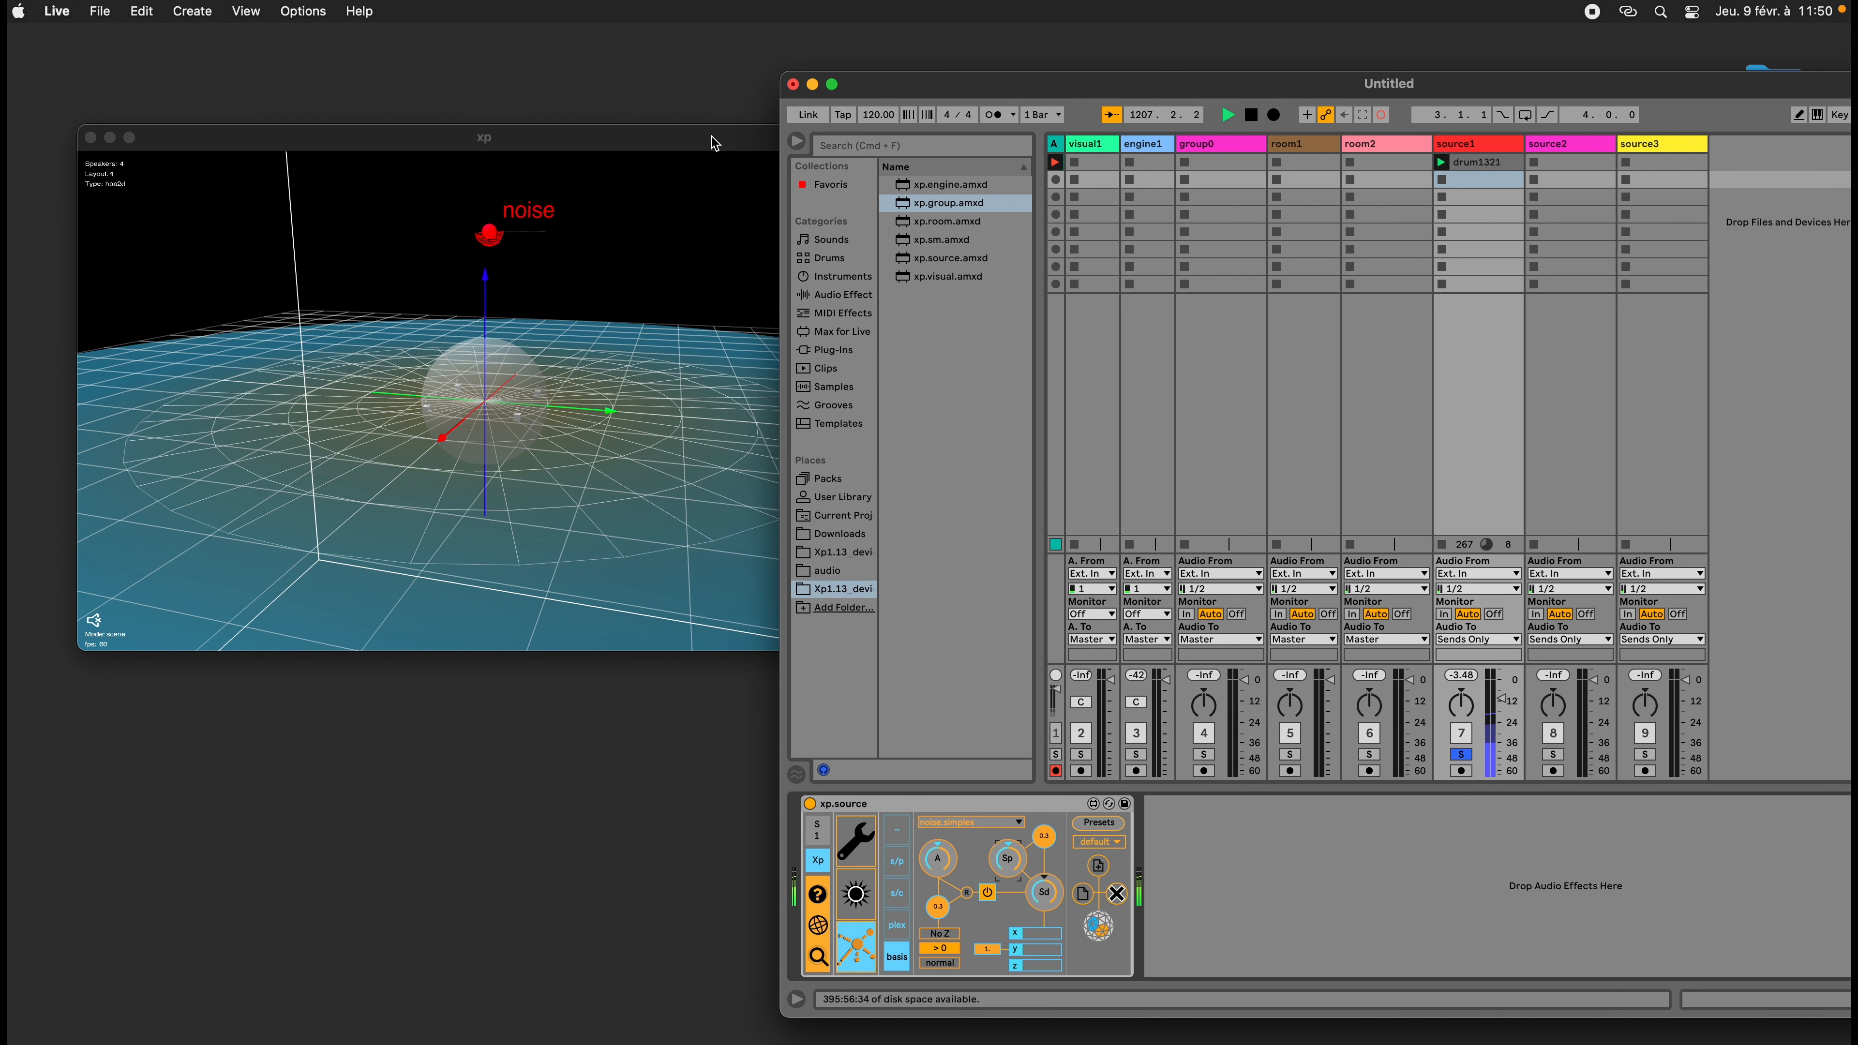
drag(714, 143, 677, 123)
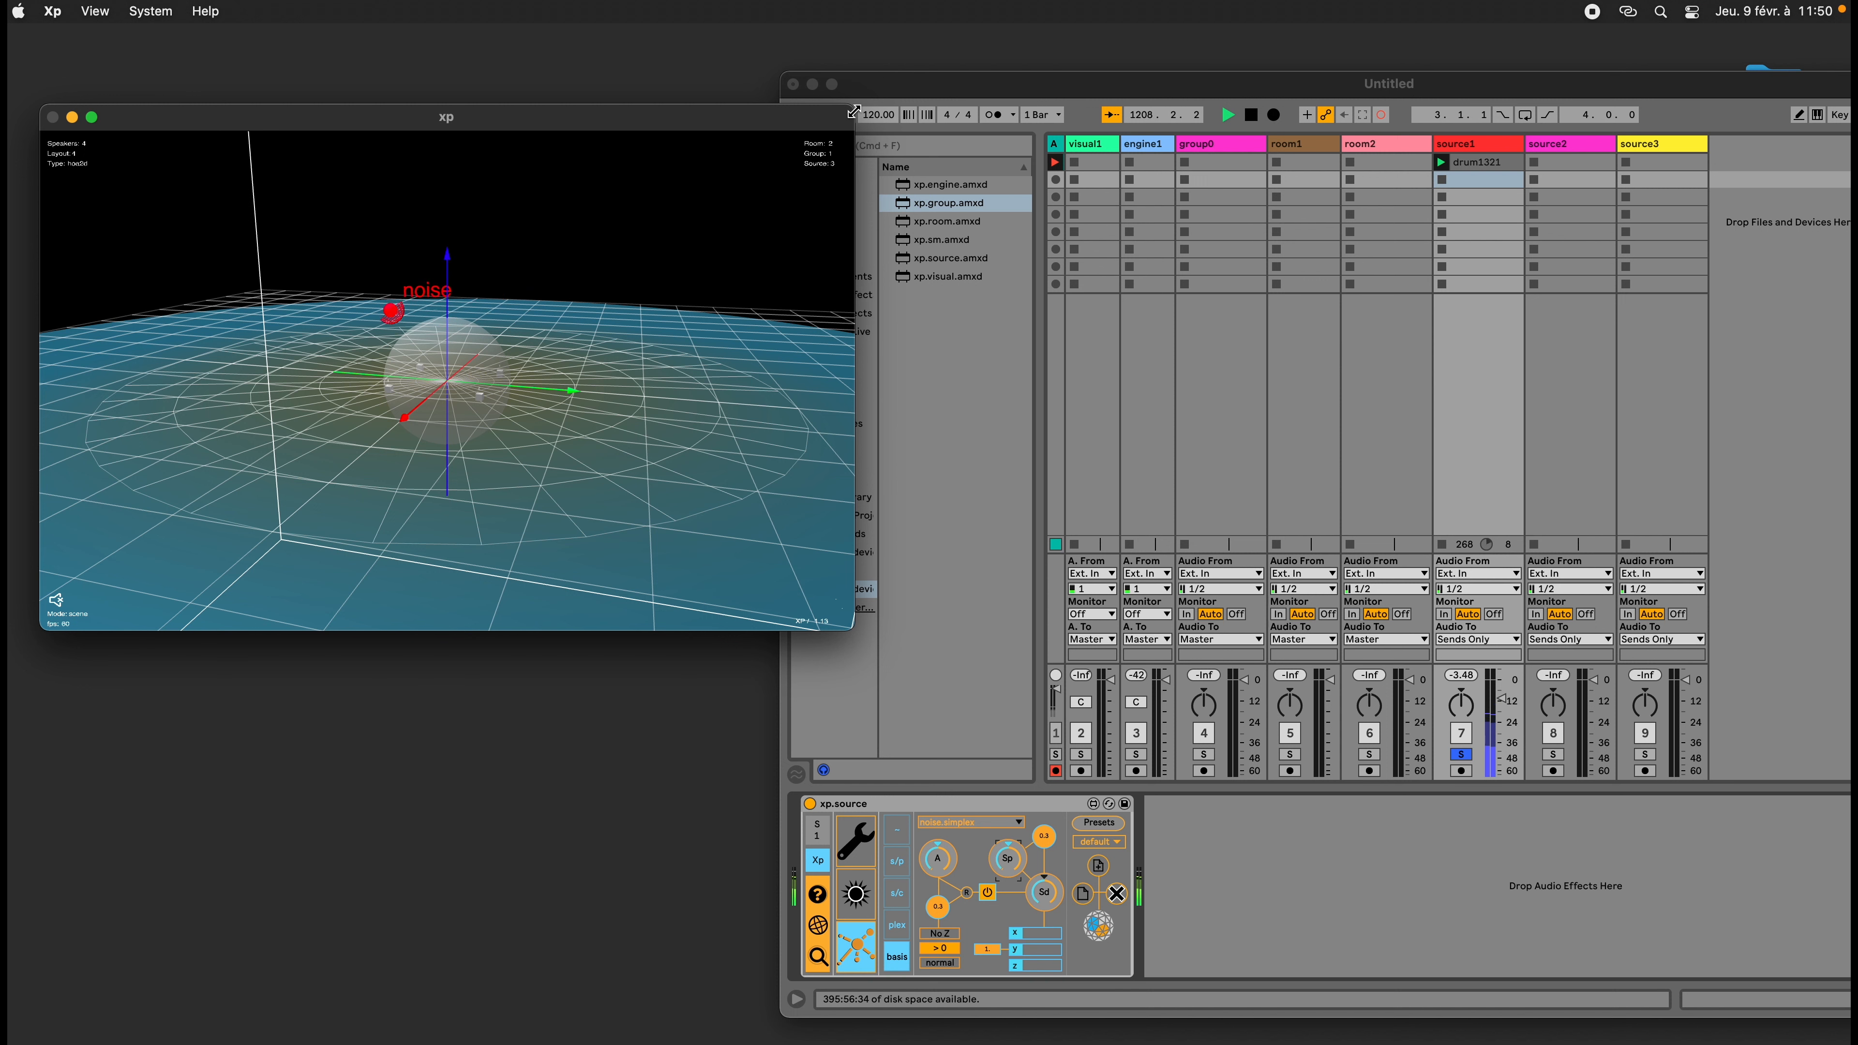
drag(853, 112, 776, 63)
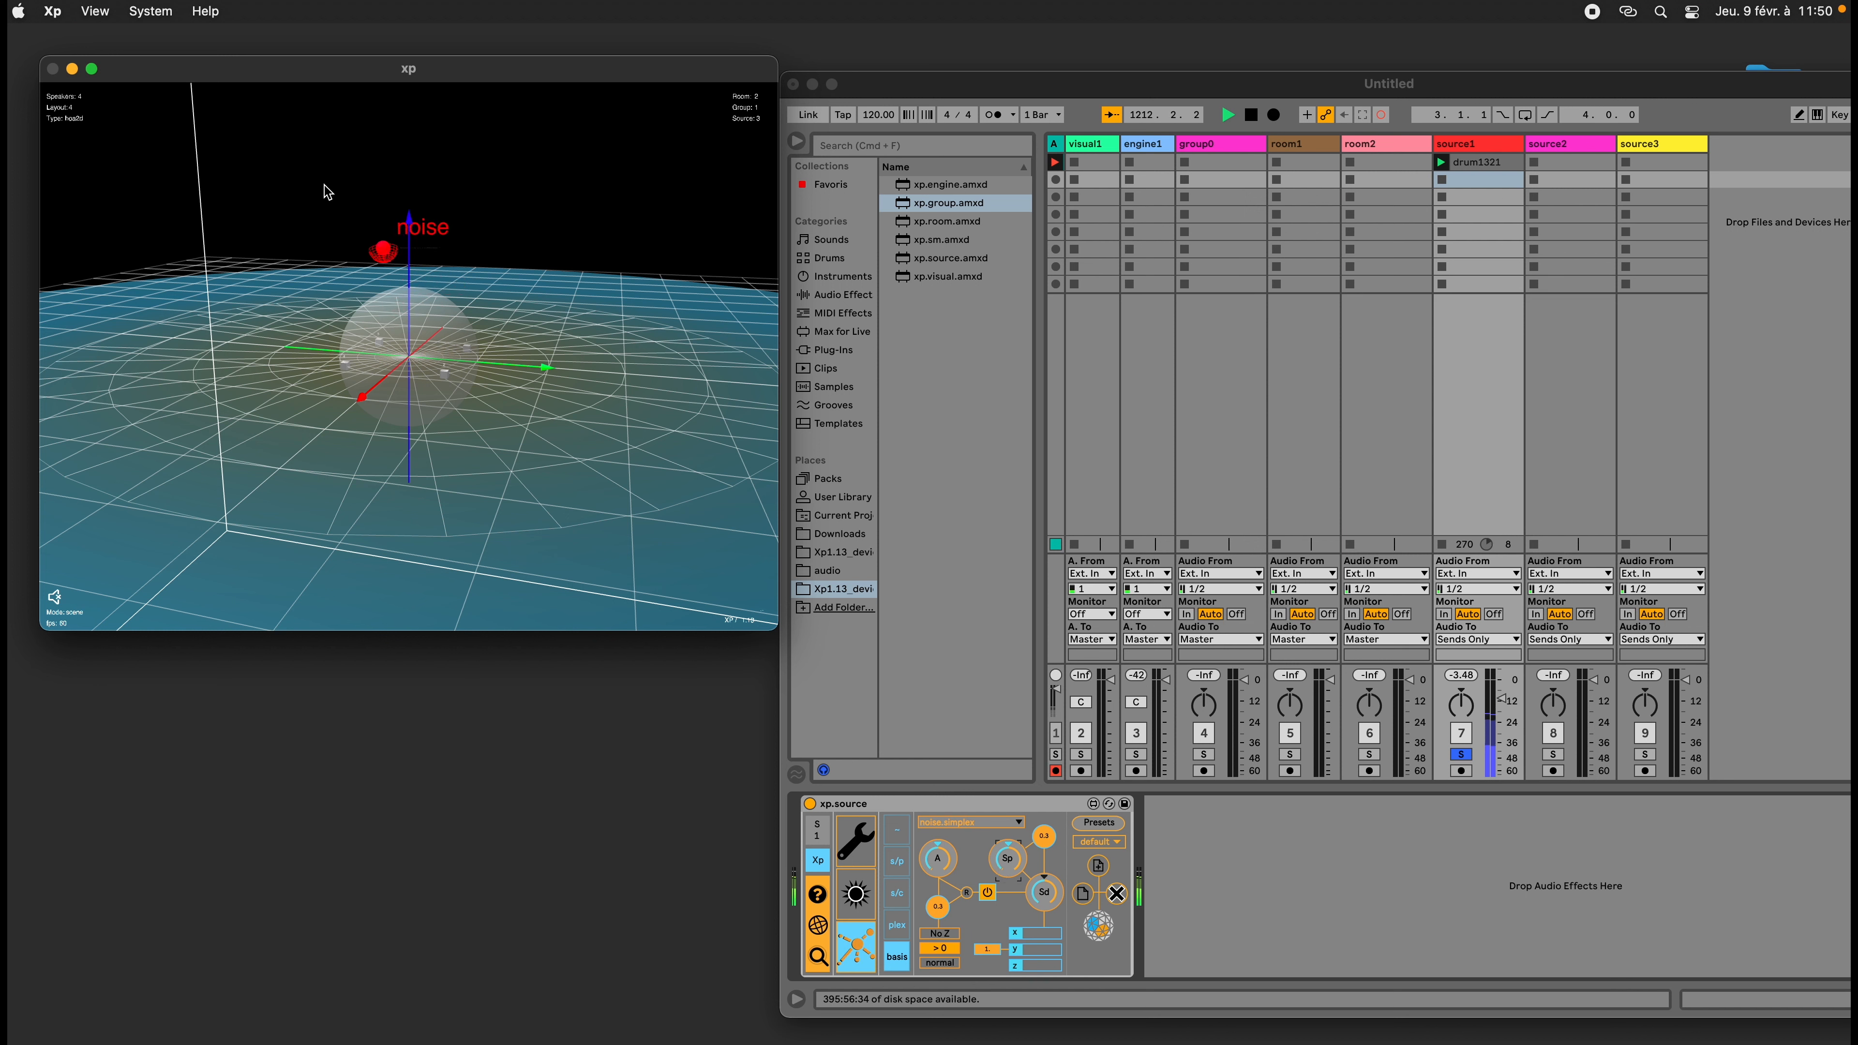
drag(333, 213, 460, 386)
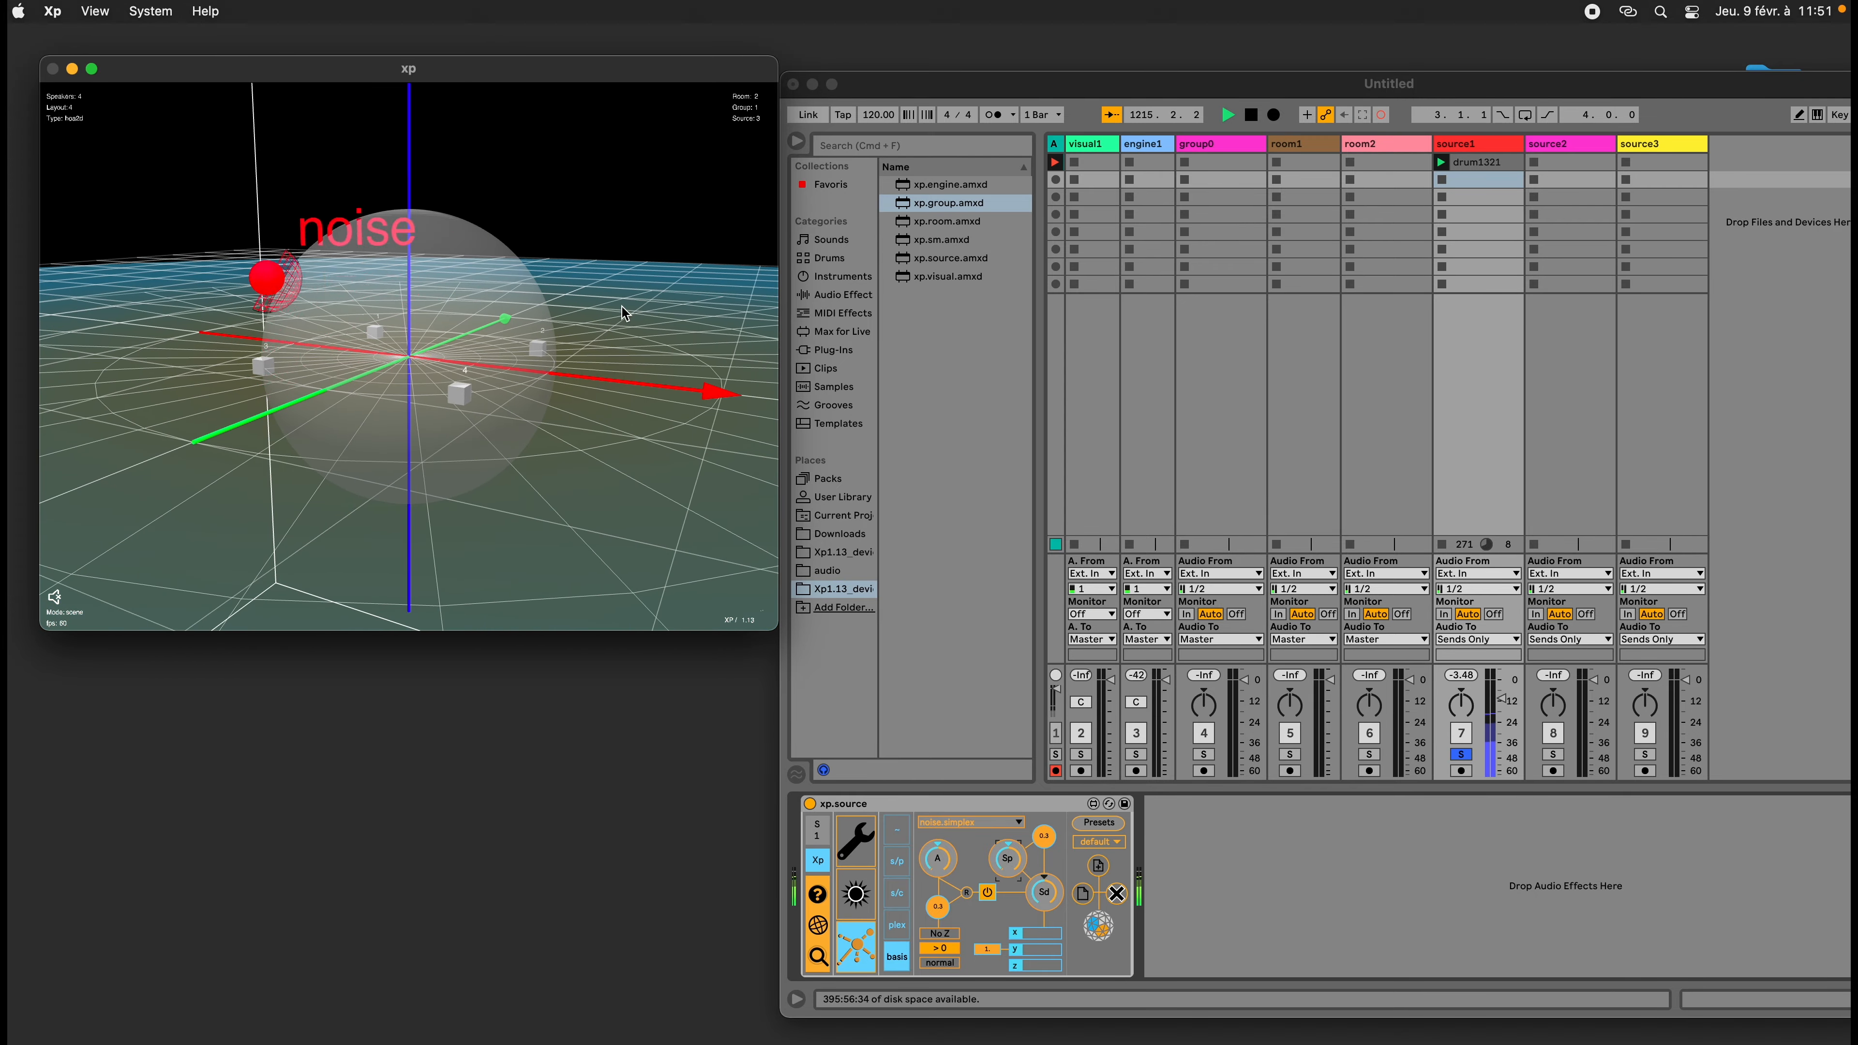
Set the engine1 device's factory speaker configuration to satosphere montreal and inspect the speaker dome in the 3D view
click(1149, 147)
click(1148, 147)
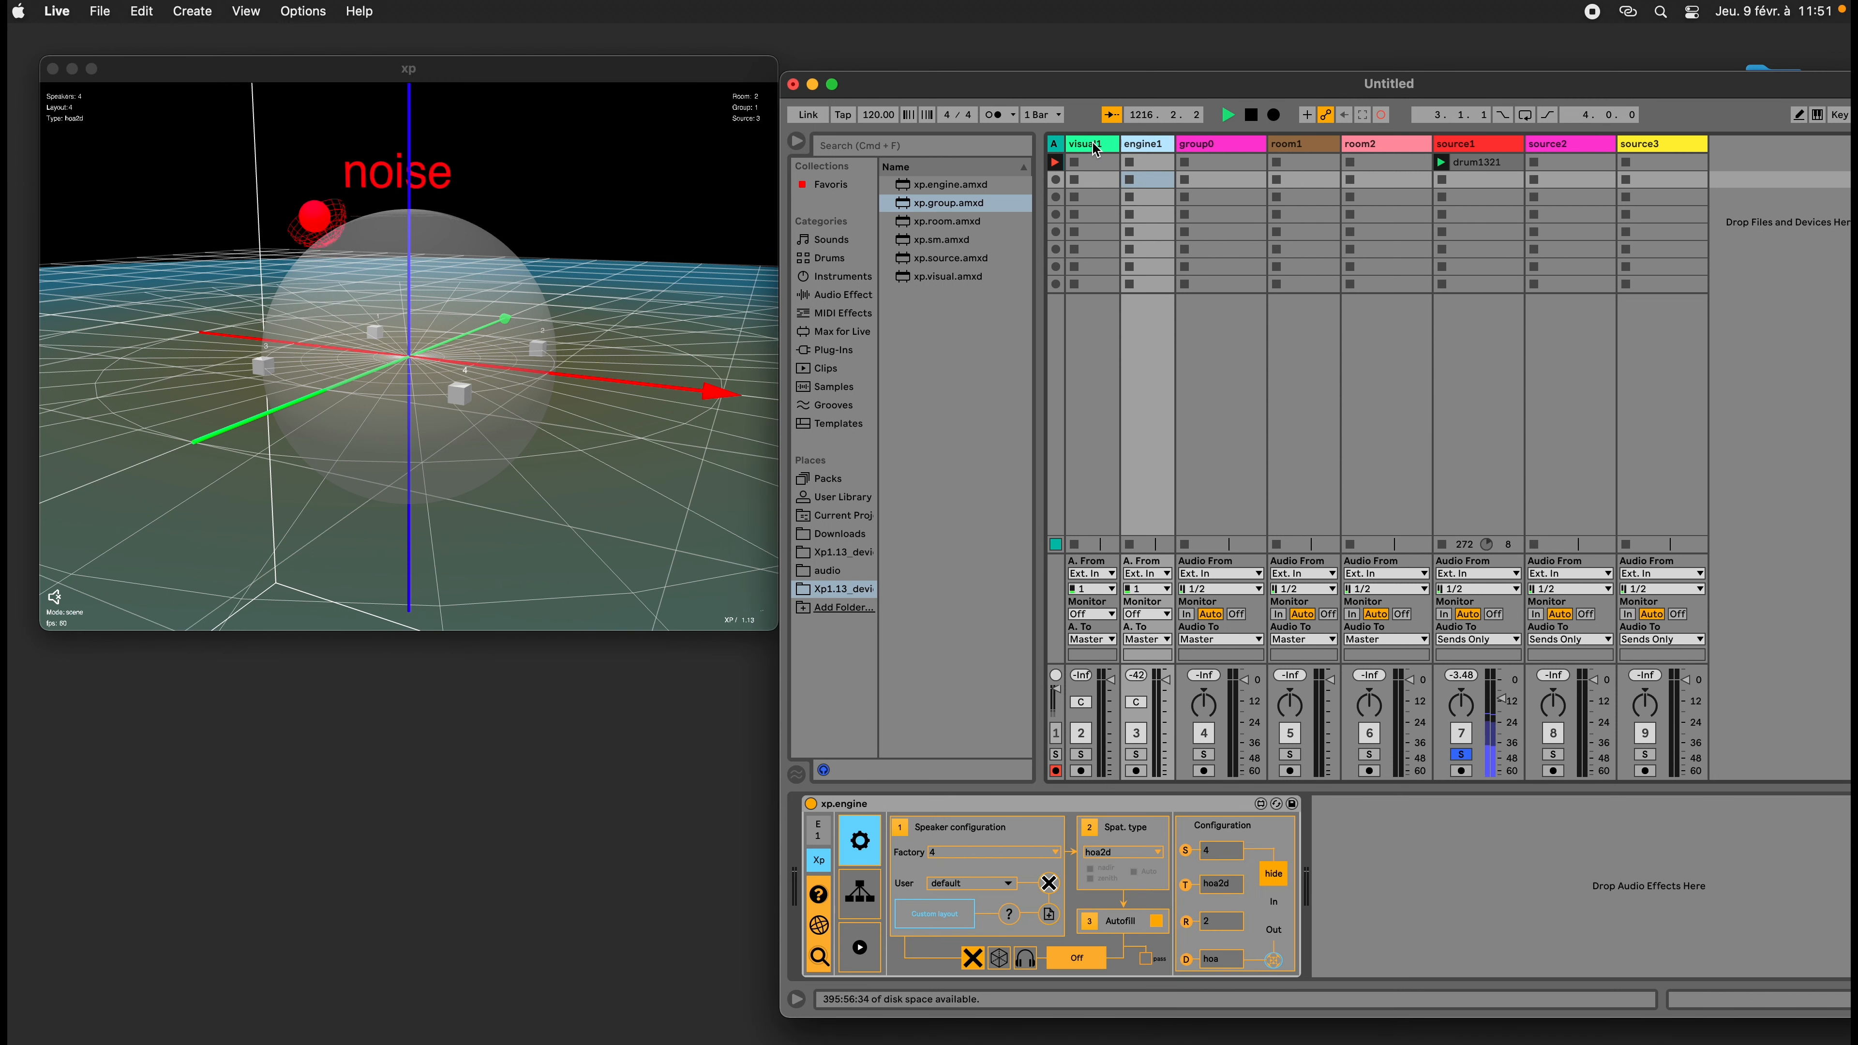
click(1095, 146)
click(1146, 147)
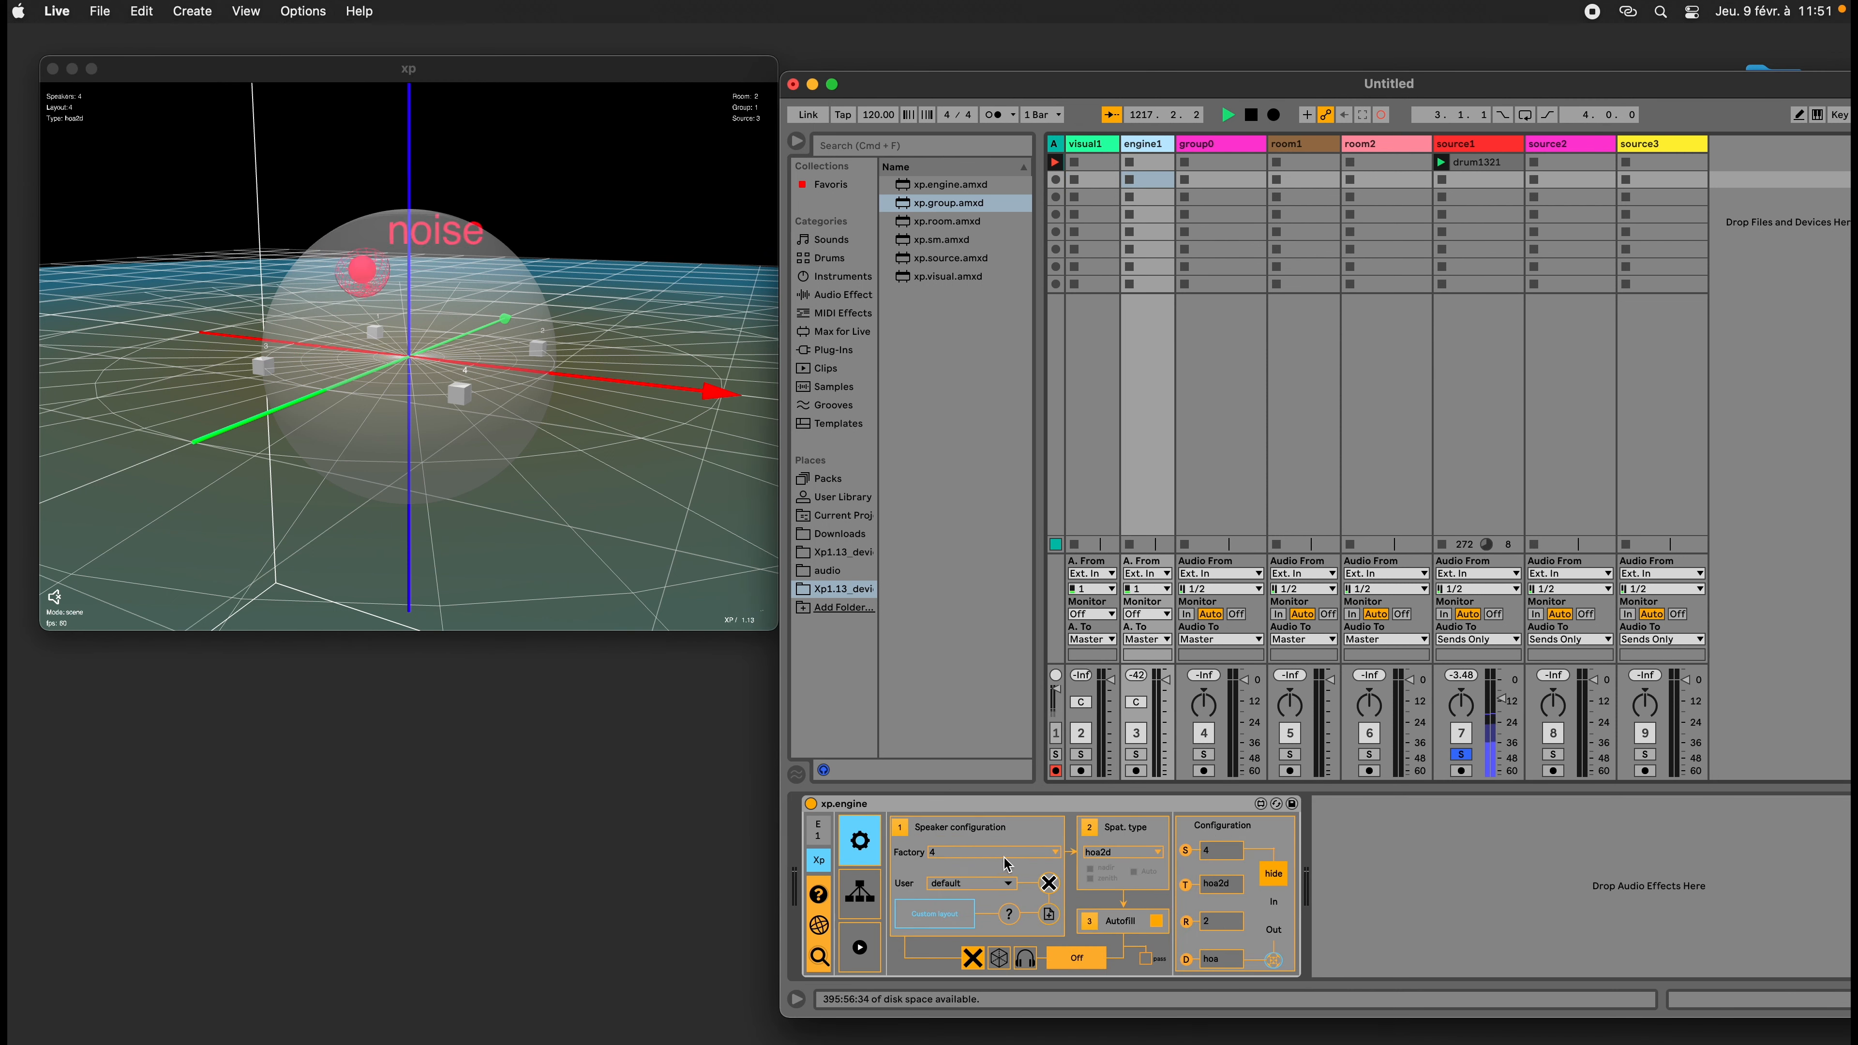
click(1039, 852)
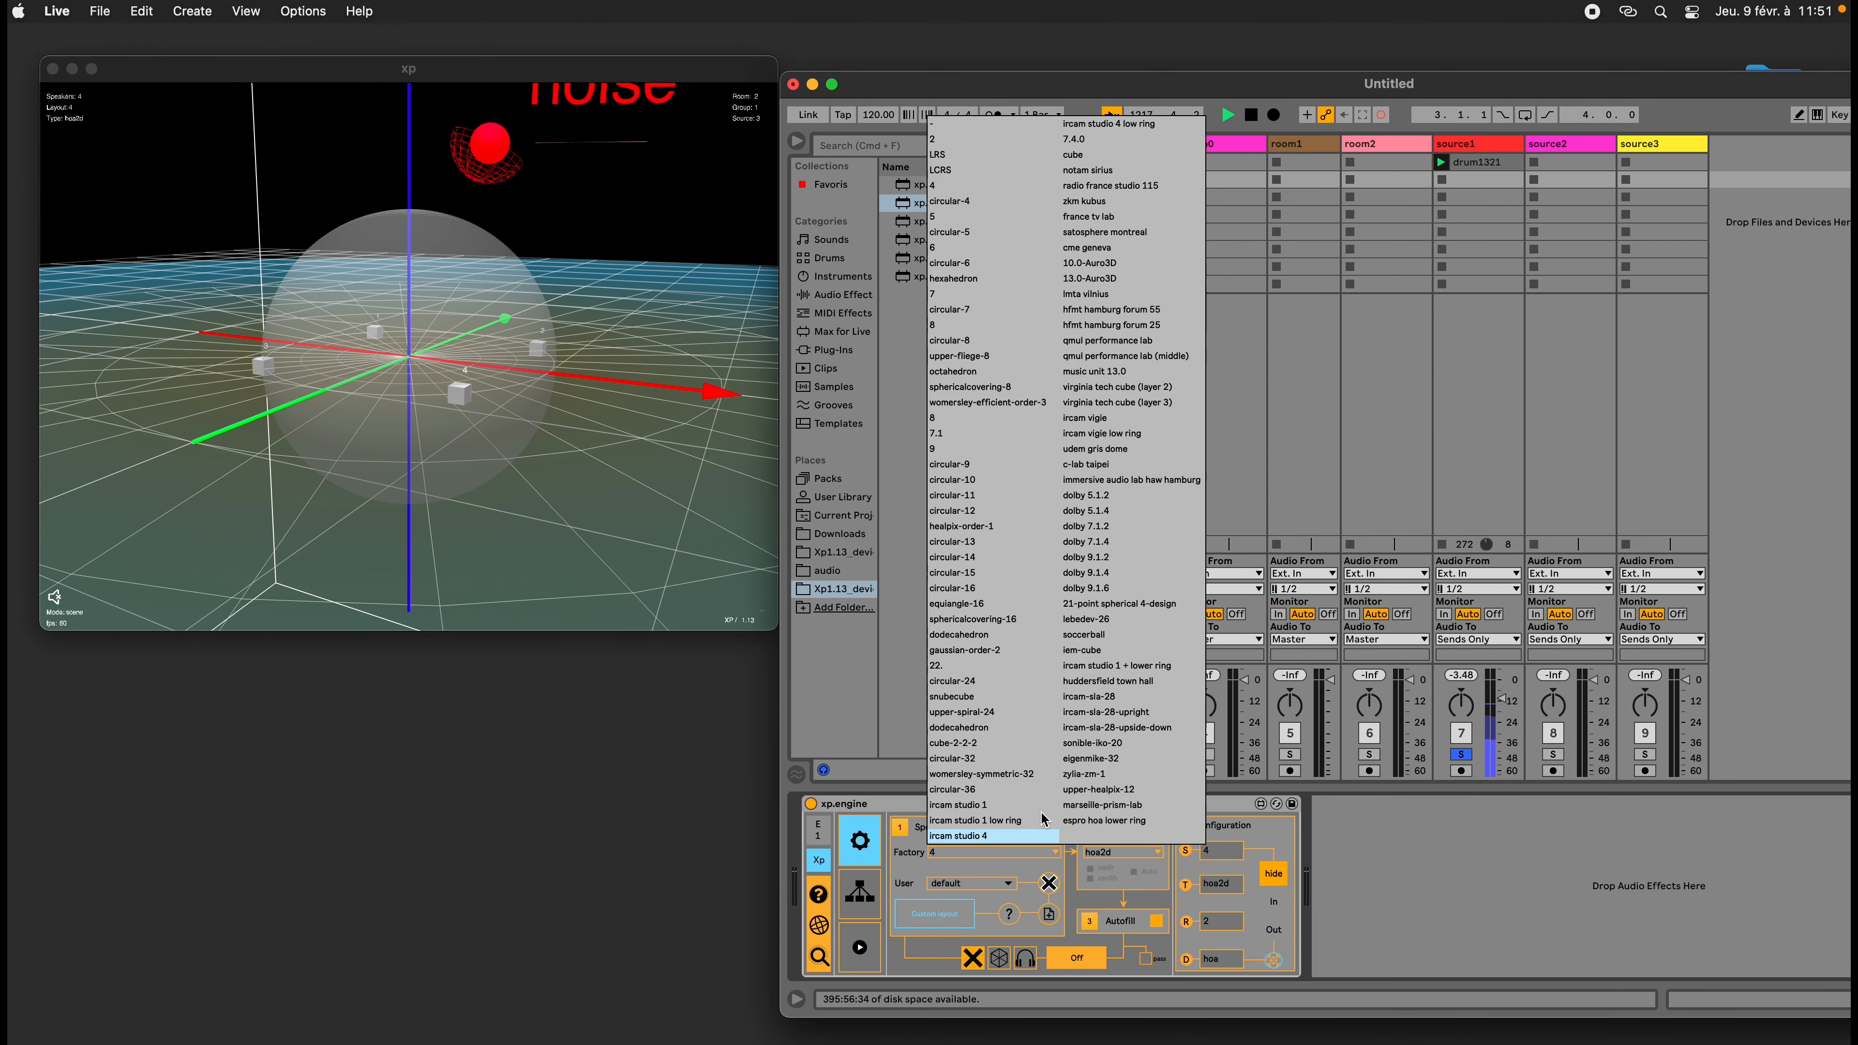
click(1112, 232)
click(547, 396)
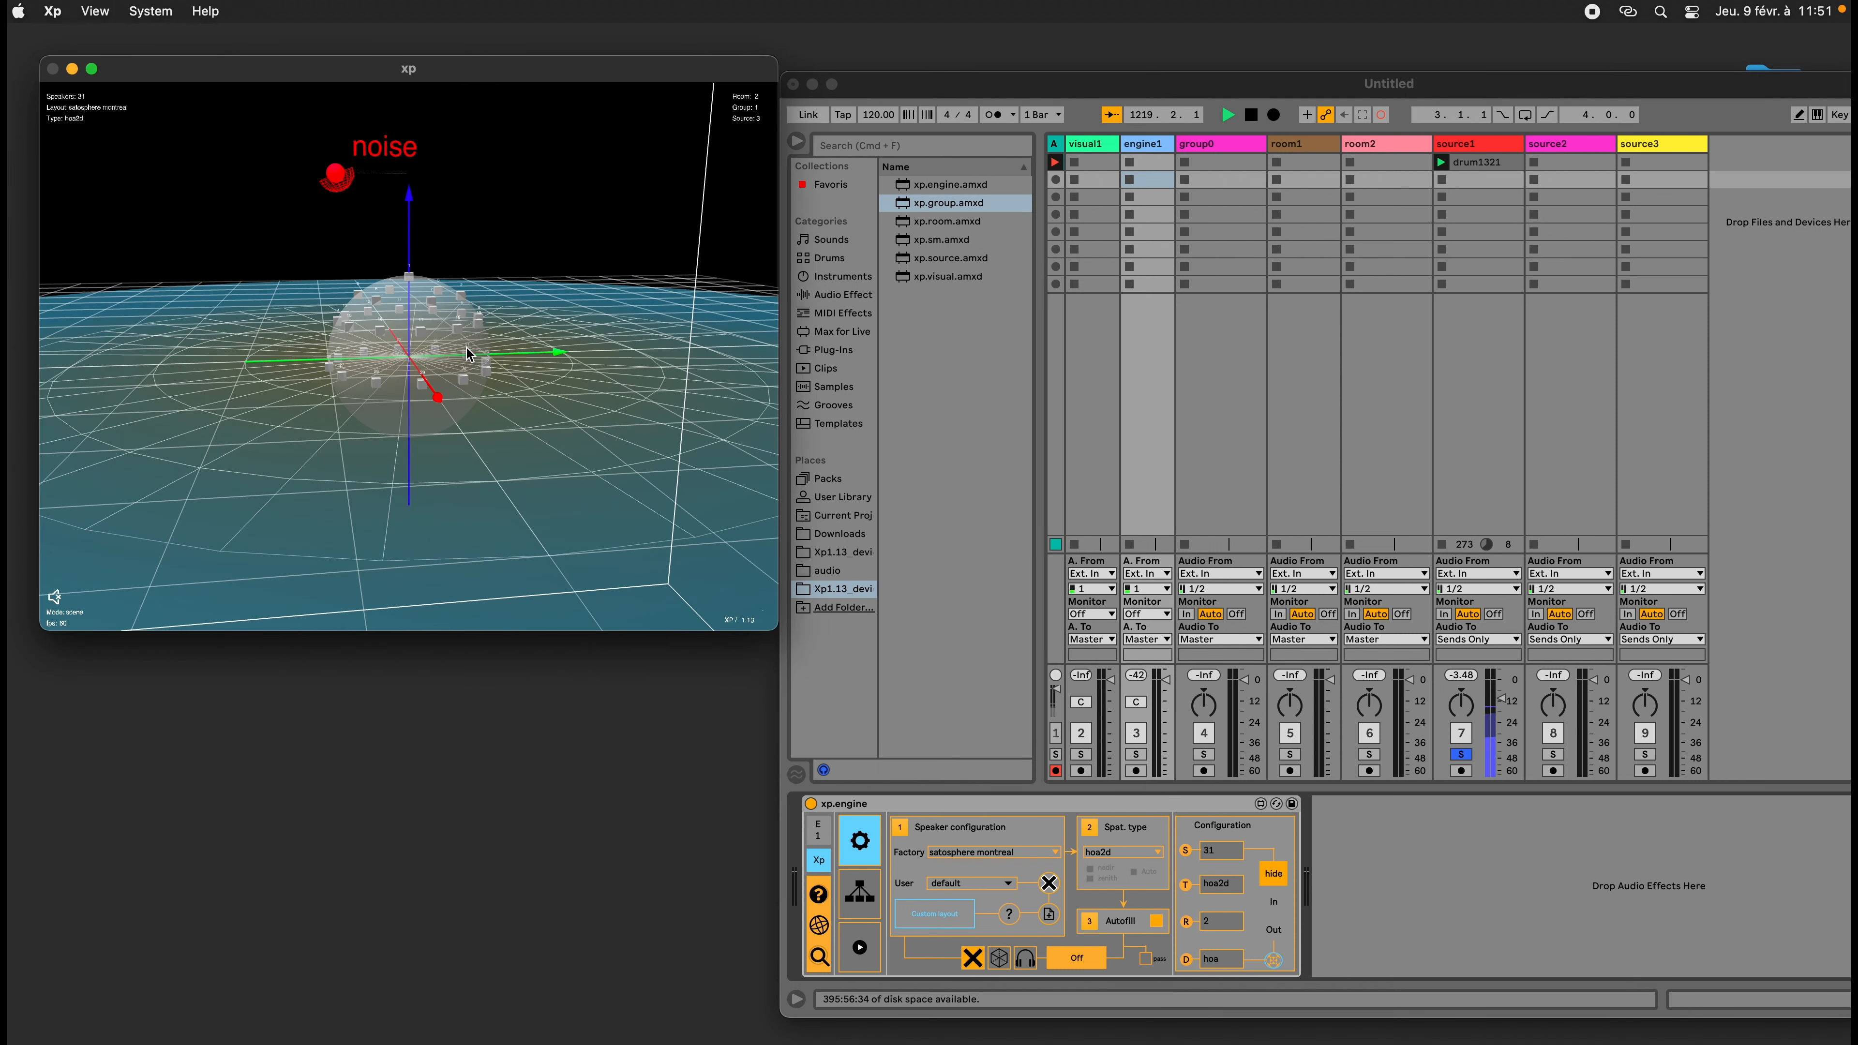
Set the engine1 device's factory speaker configuration to 4 after viewing the speaker dome from another angle
drag(472, 350, 578, 382)
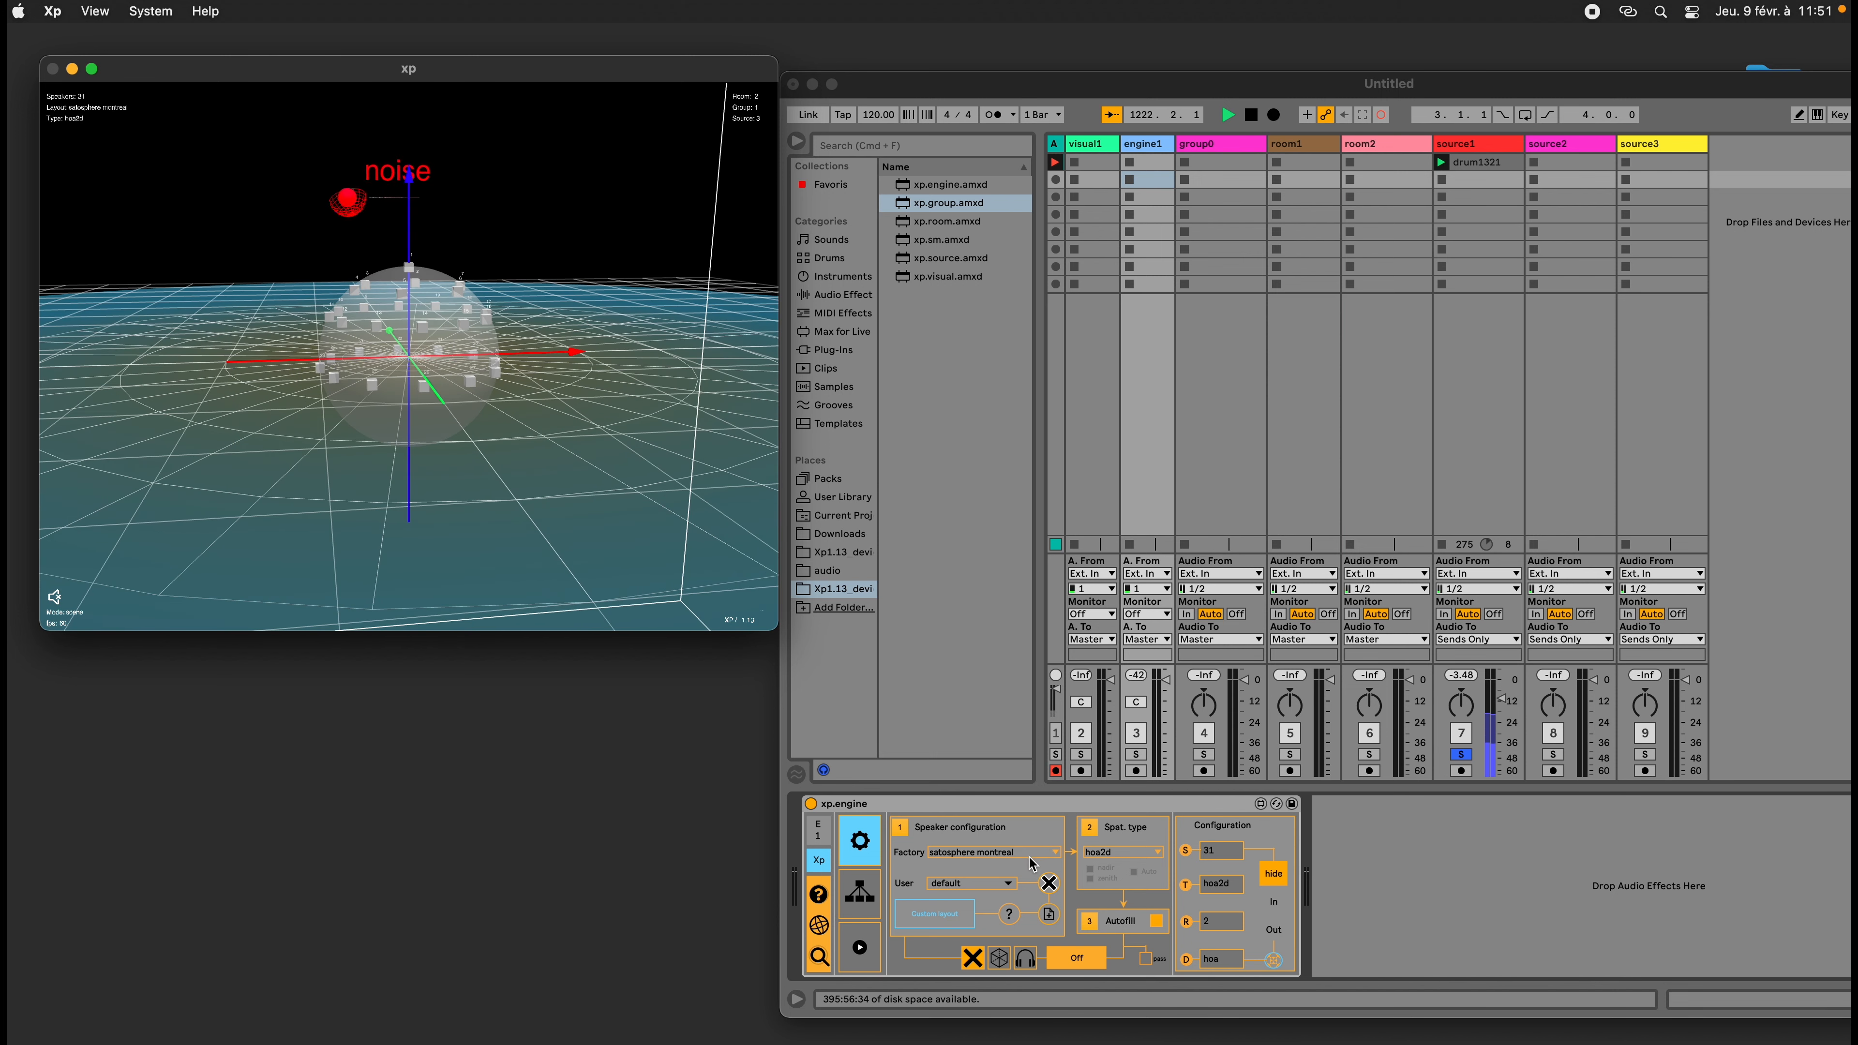
click(991, 852)
click(958, 192)
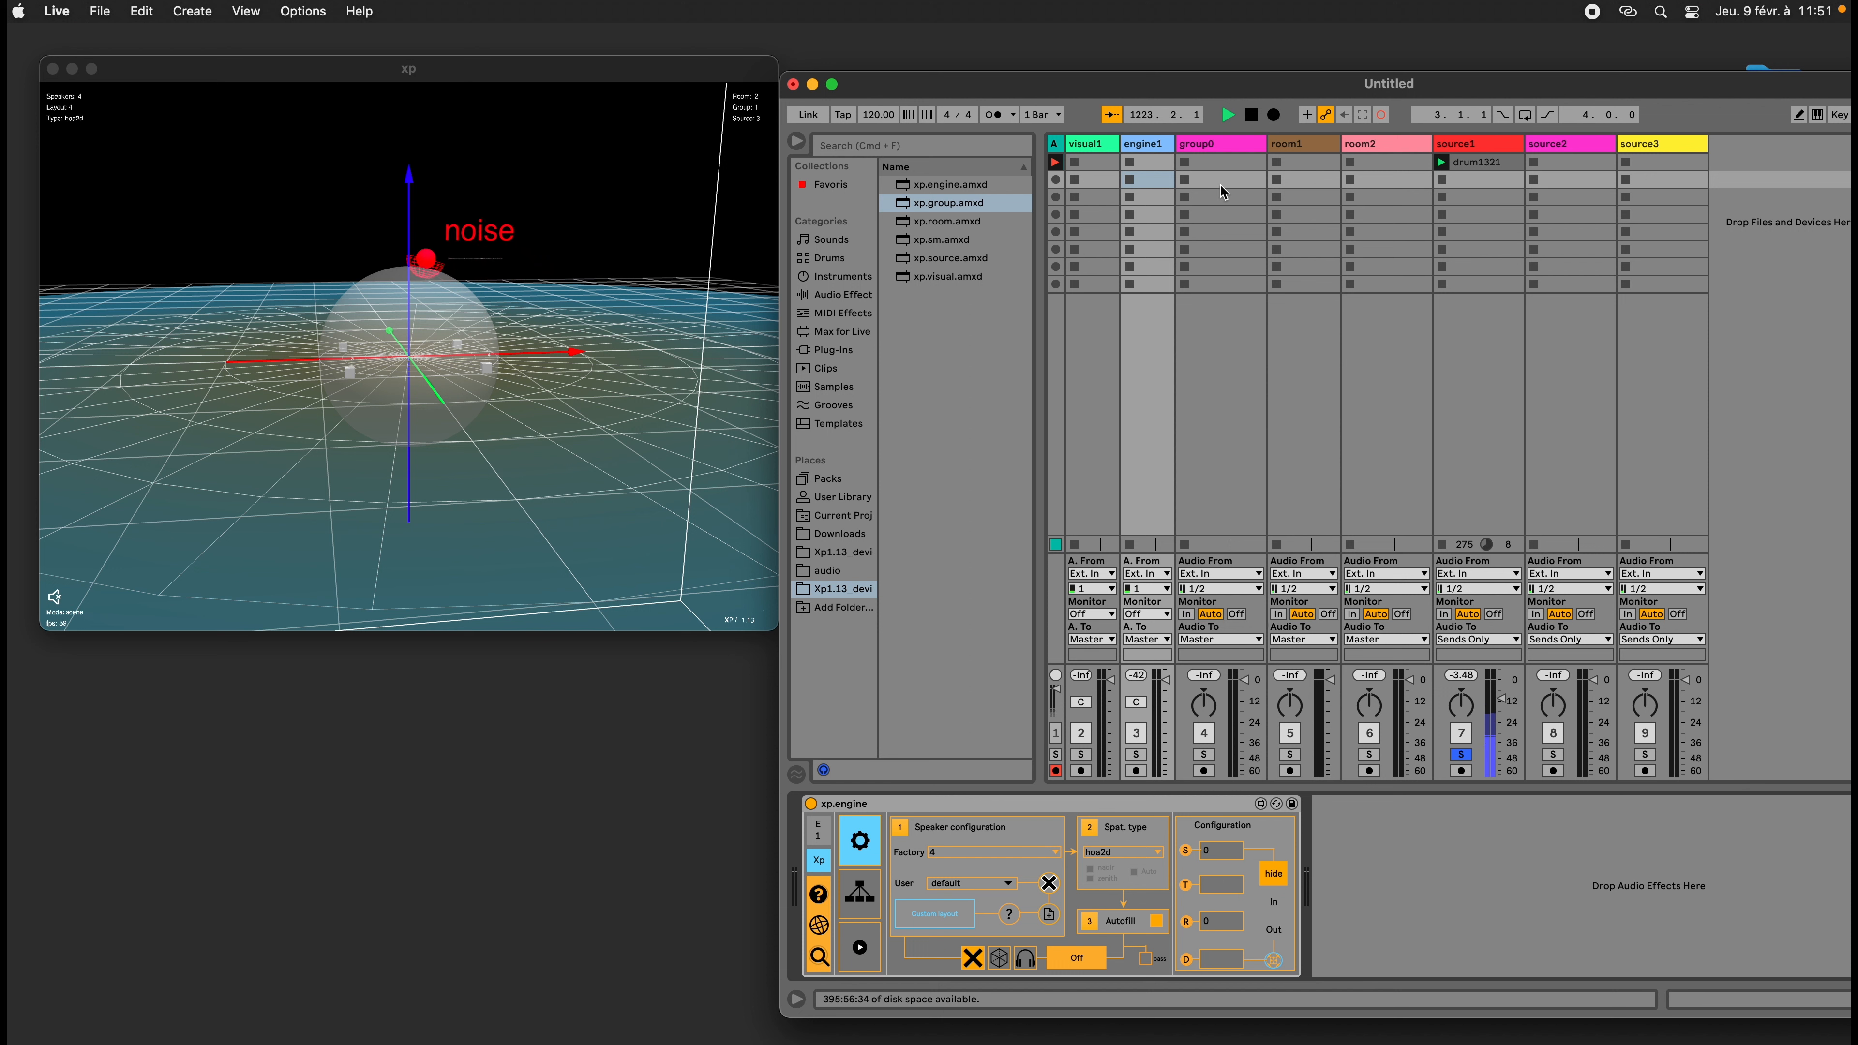
Turn off the basis trajectory in source1's xp.source device
click(1568, 148)
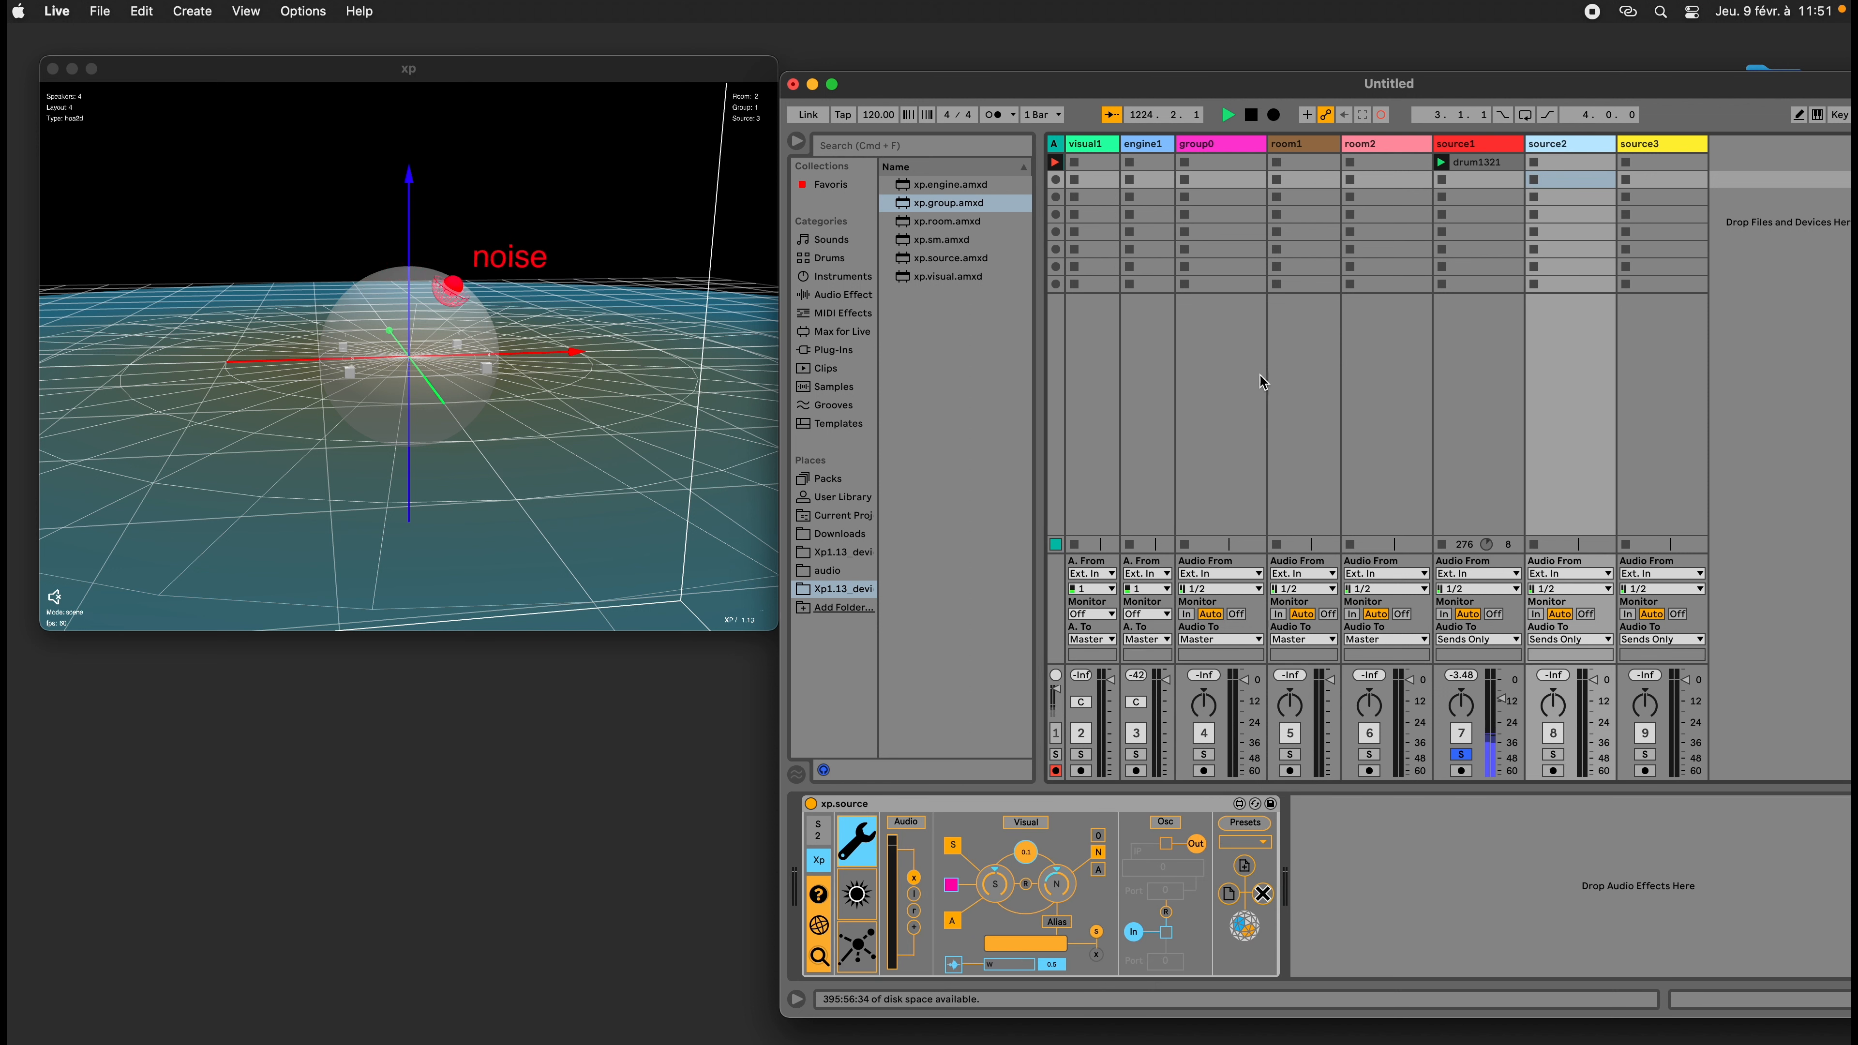
click(1465, 141)
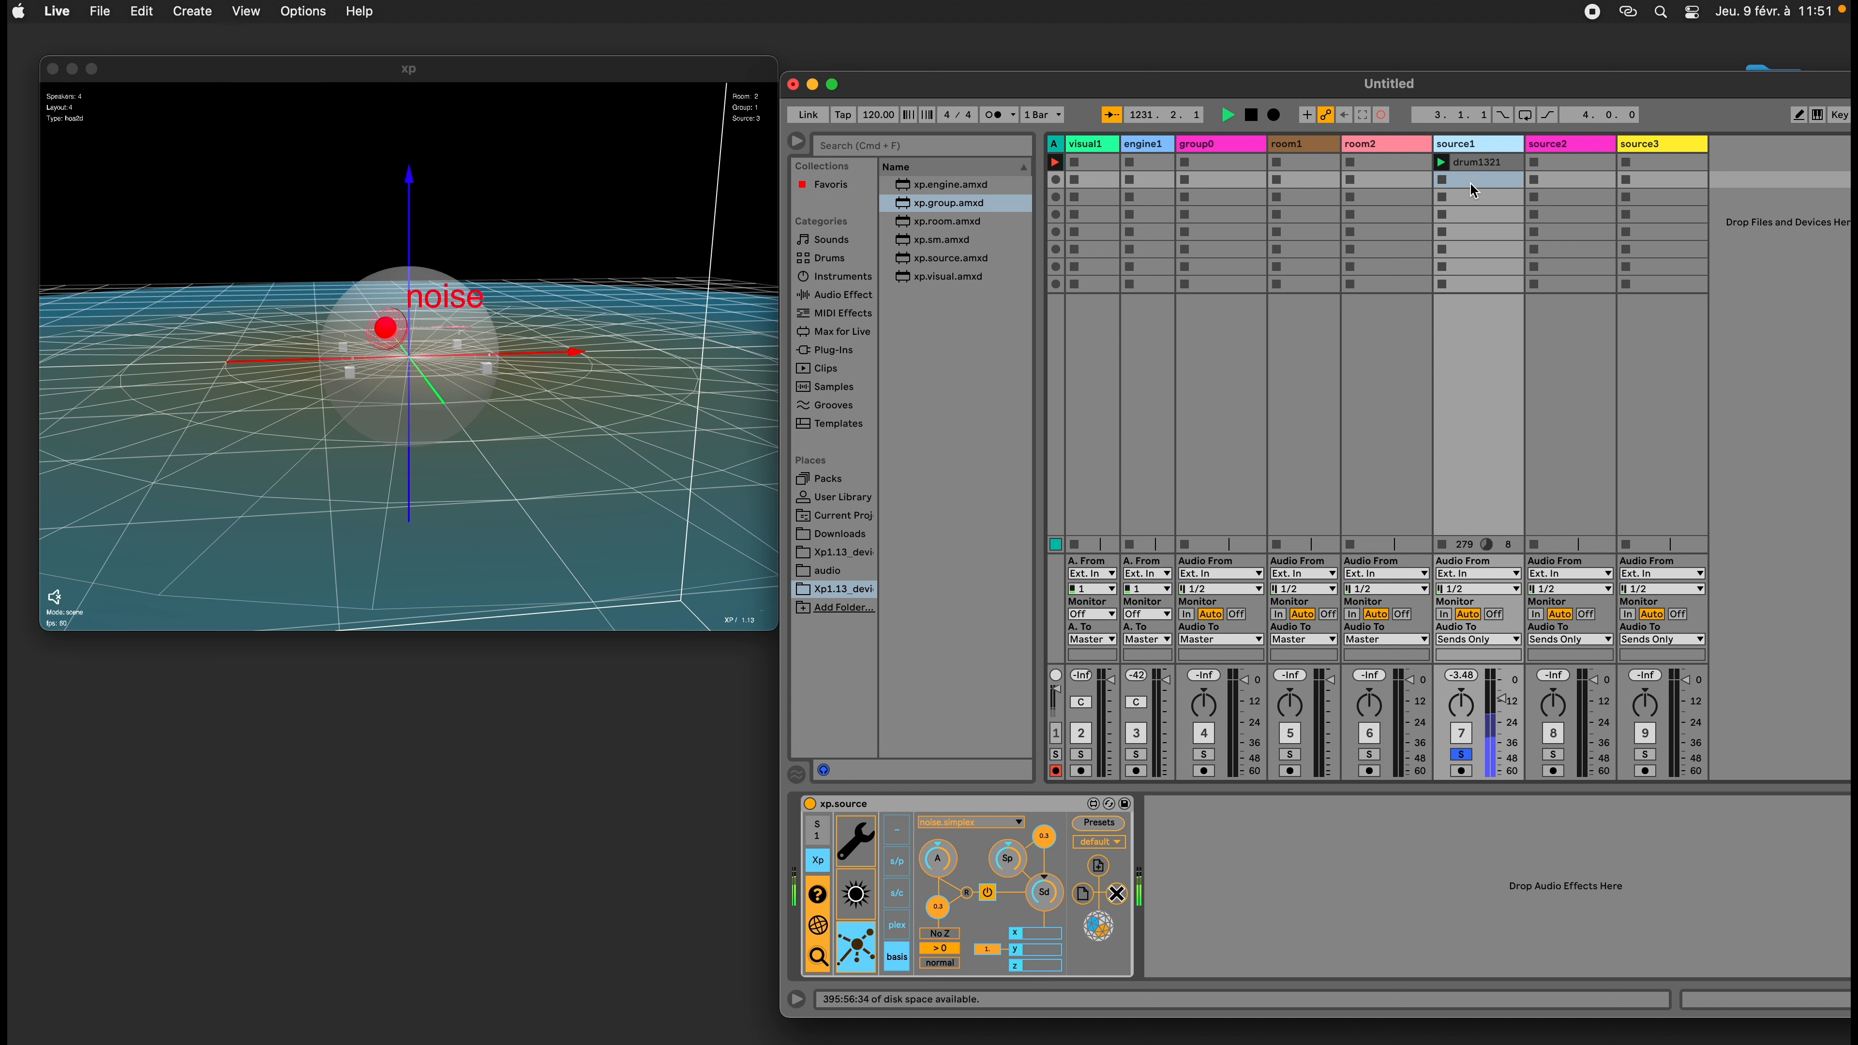
click(987, 893)
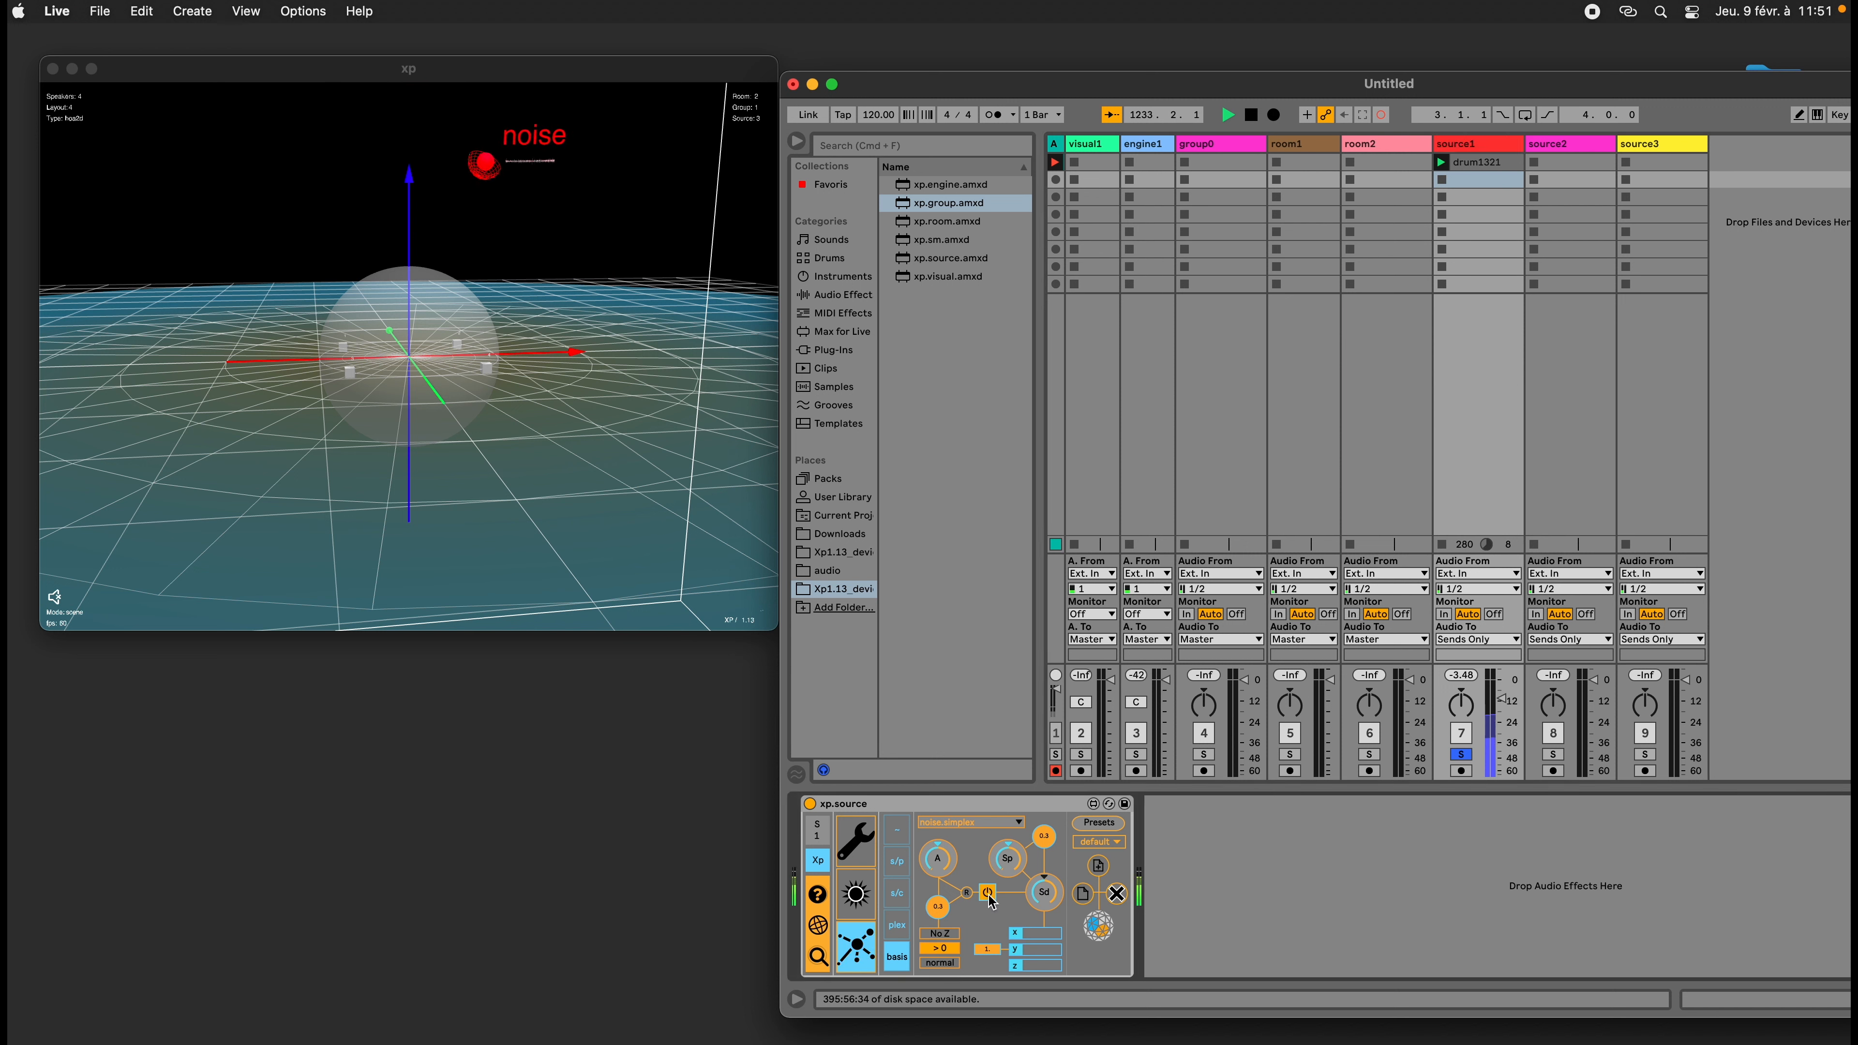
Map the computer key d to the activation switch of source1's noise animation and test toggling it
click(896, 834)
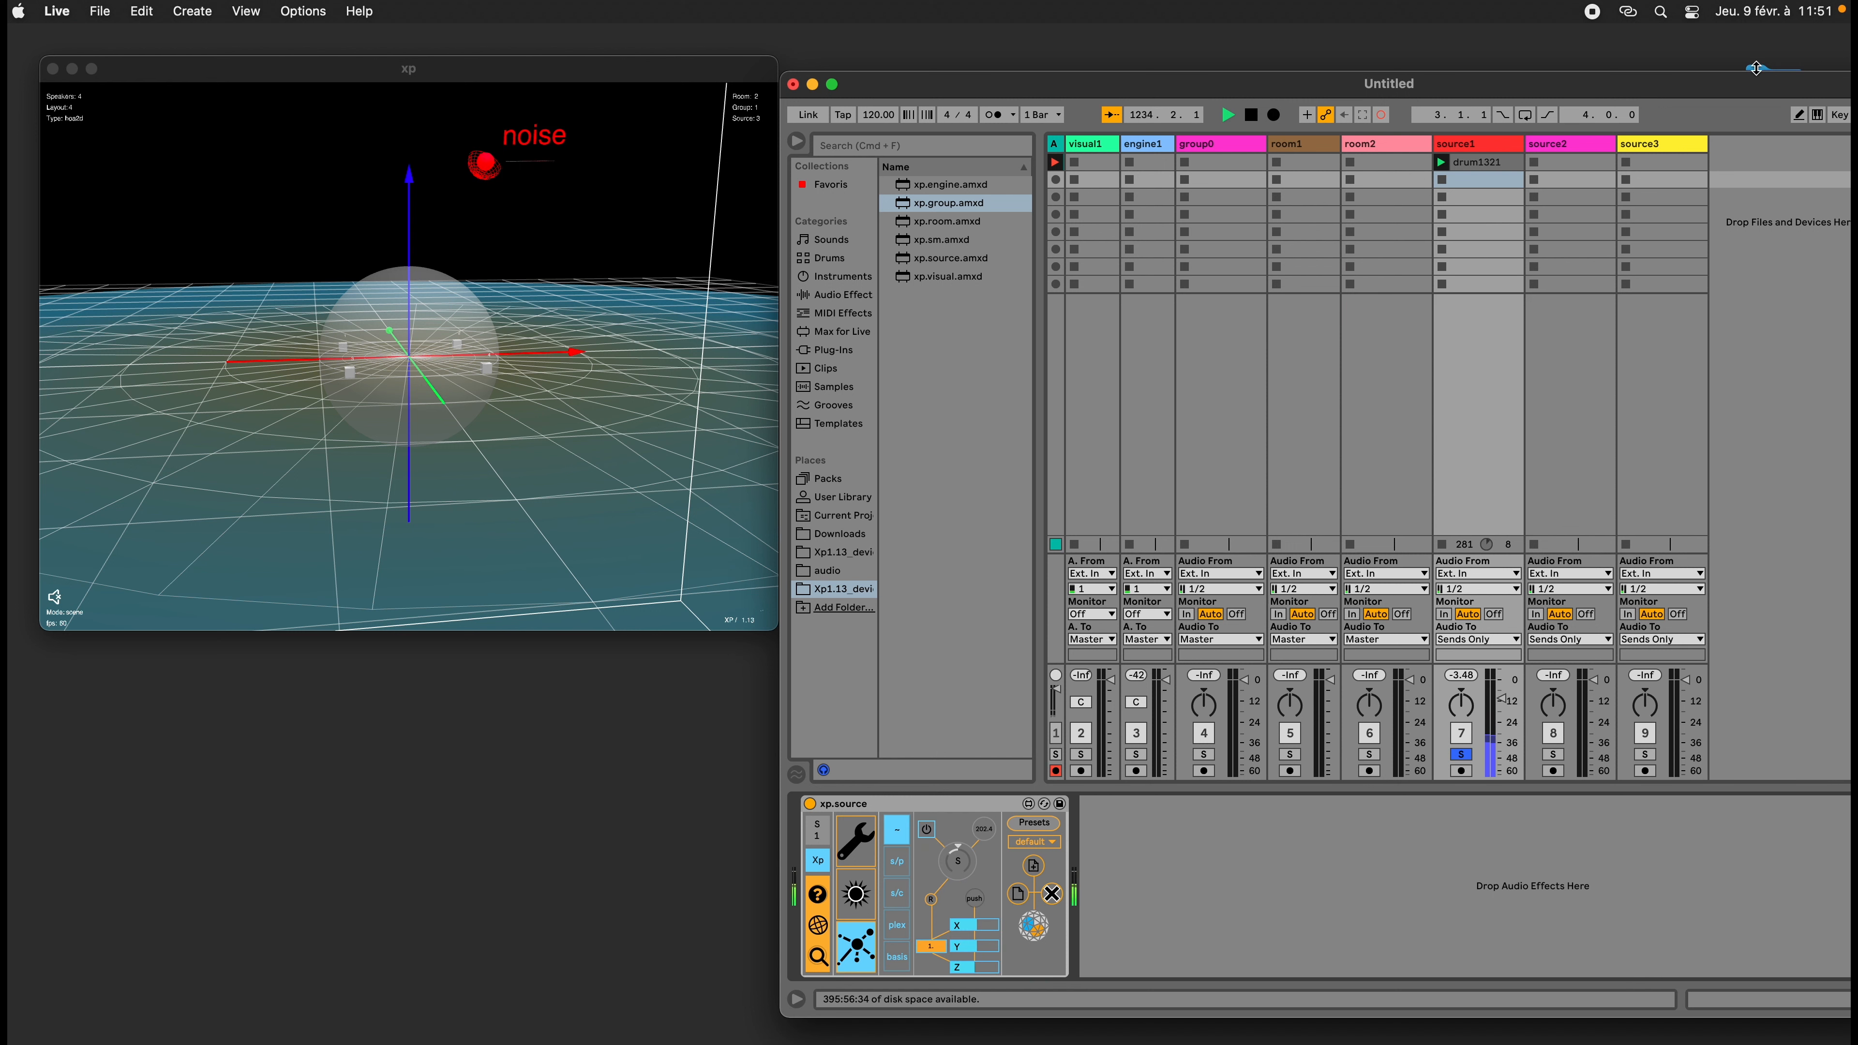
drag(1728, 84, 1623, 90)
click(1729, 120)
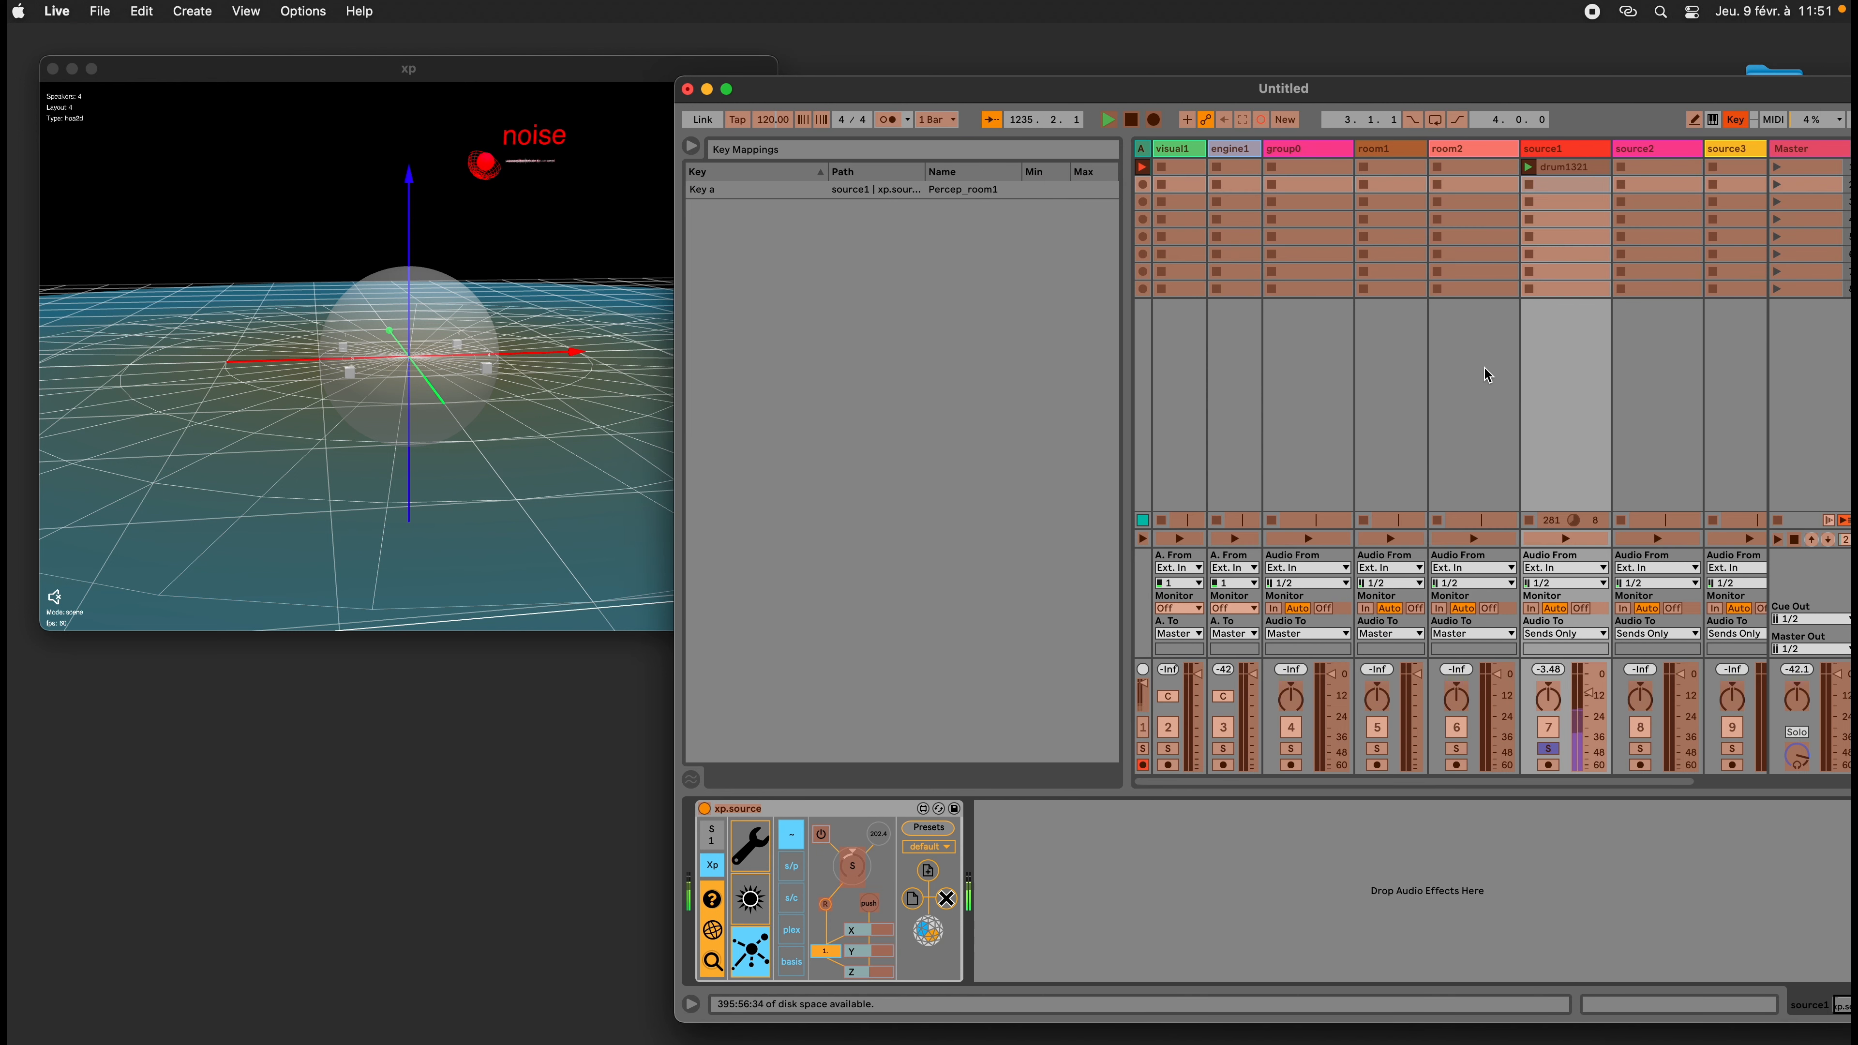
click(855, 858)
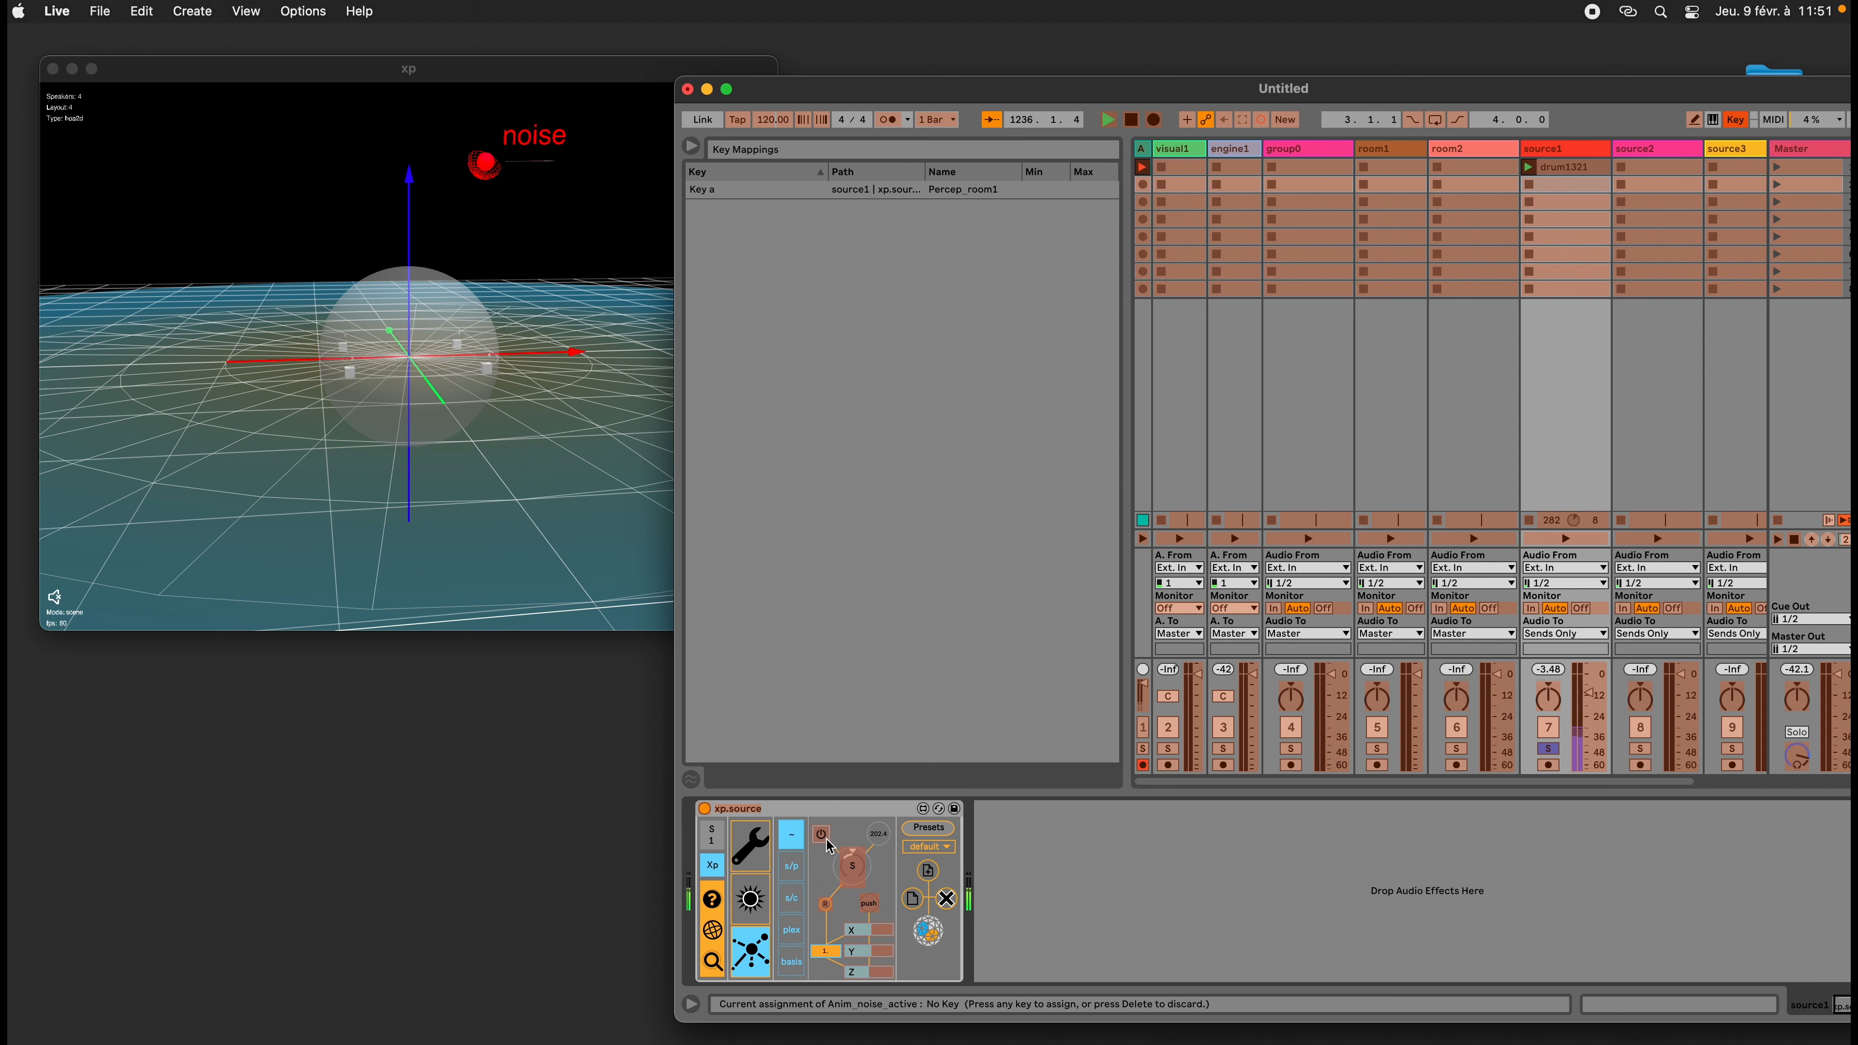
key(d)
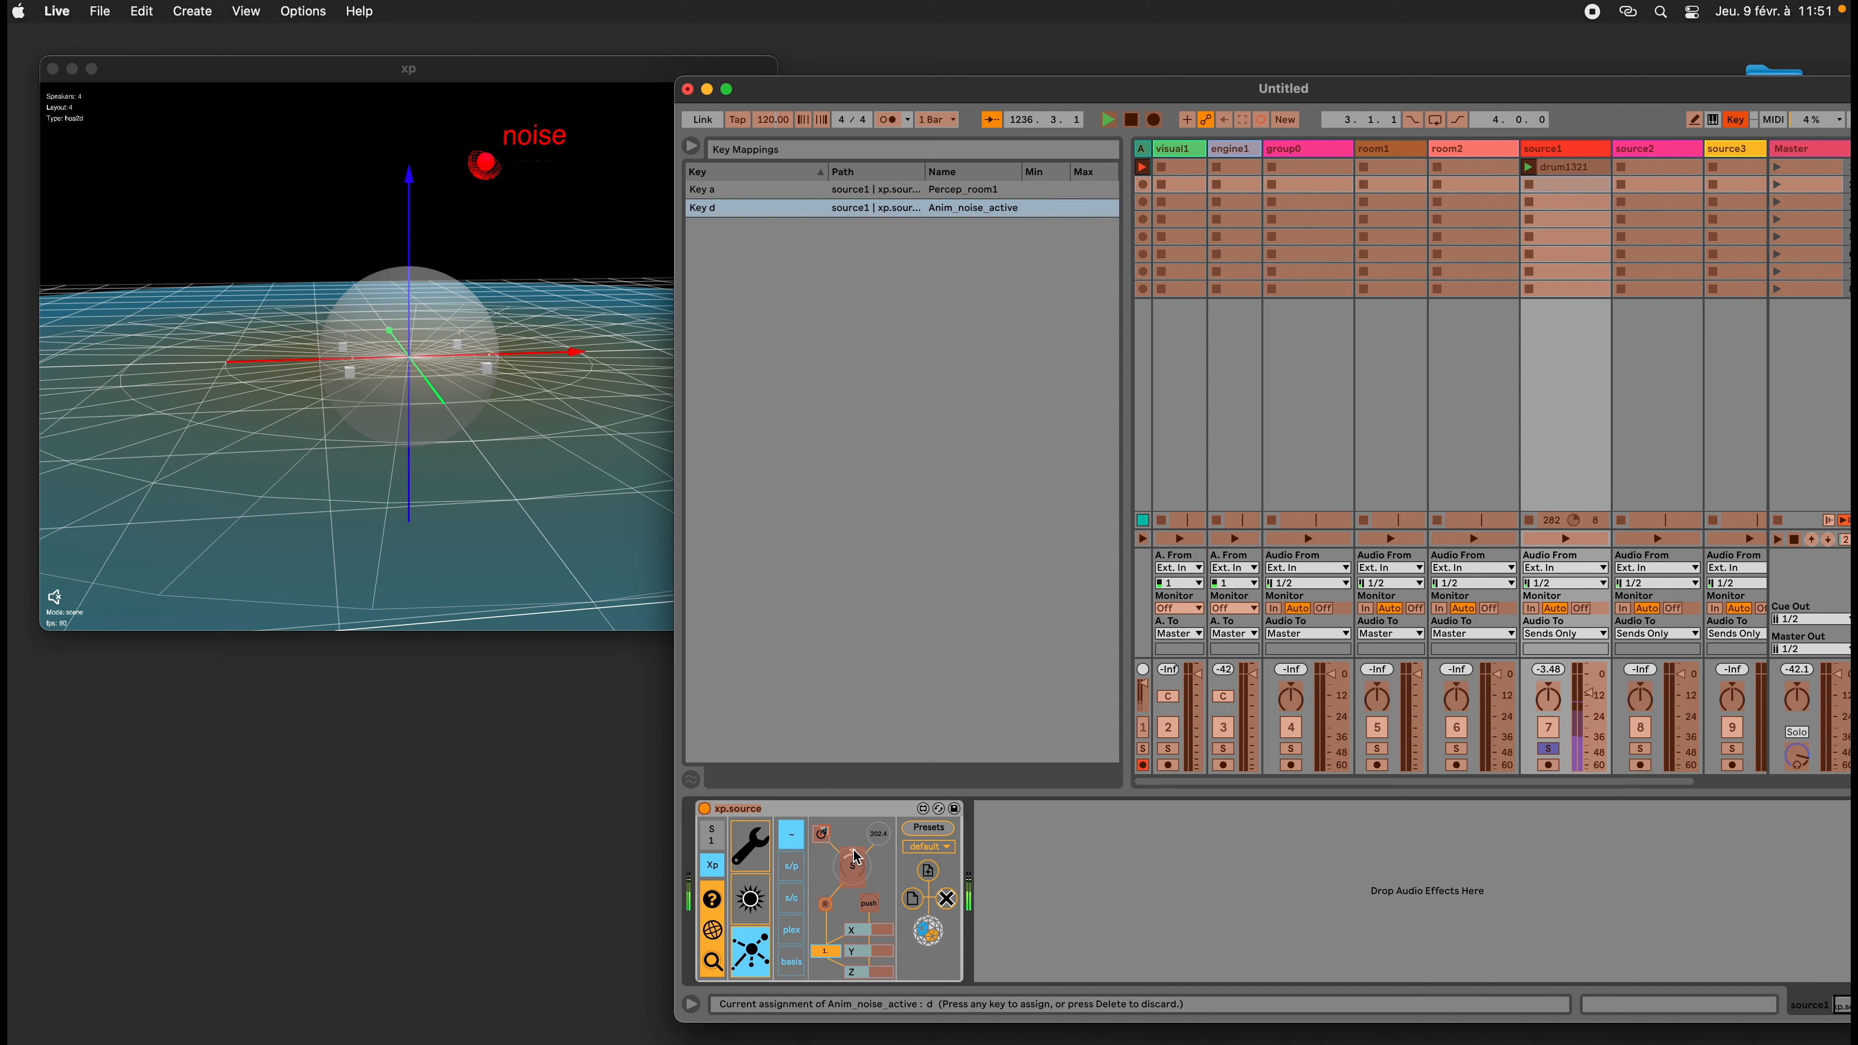
click(1735, 119)
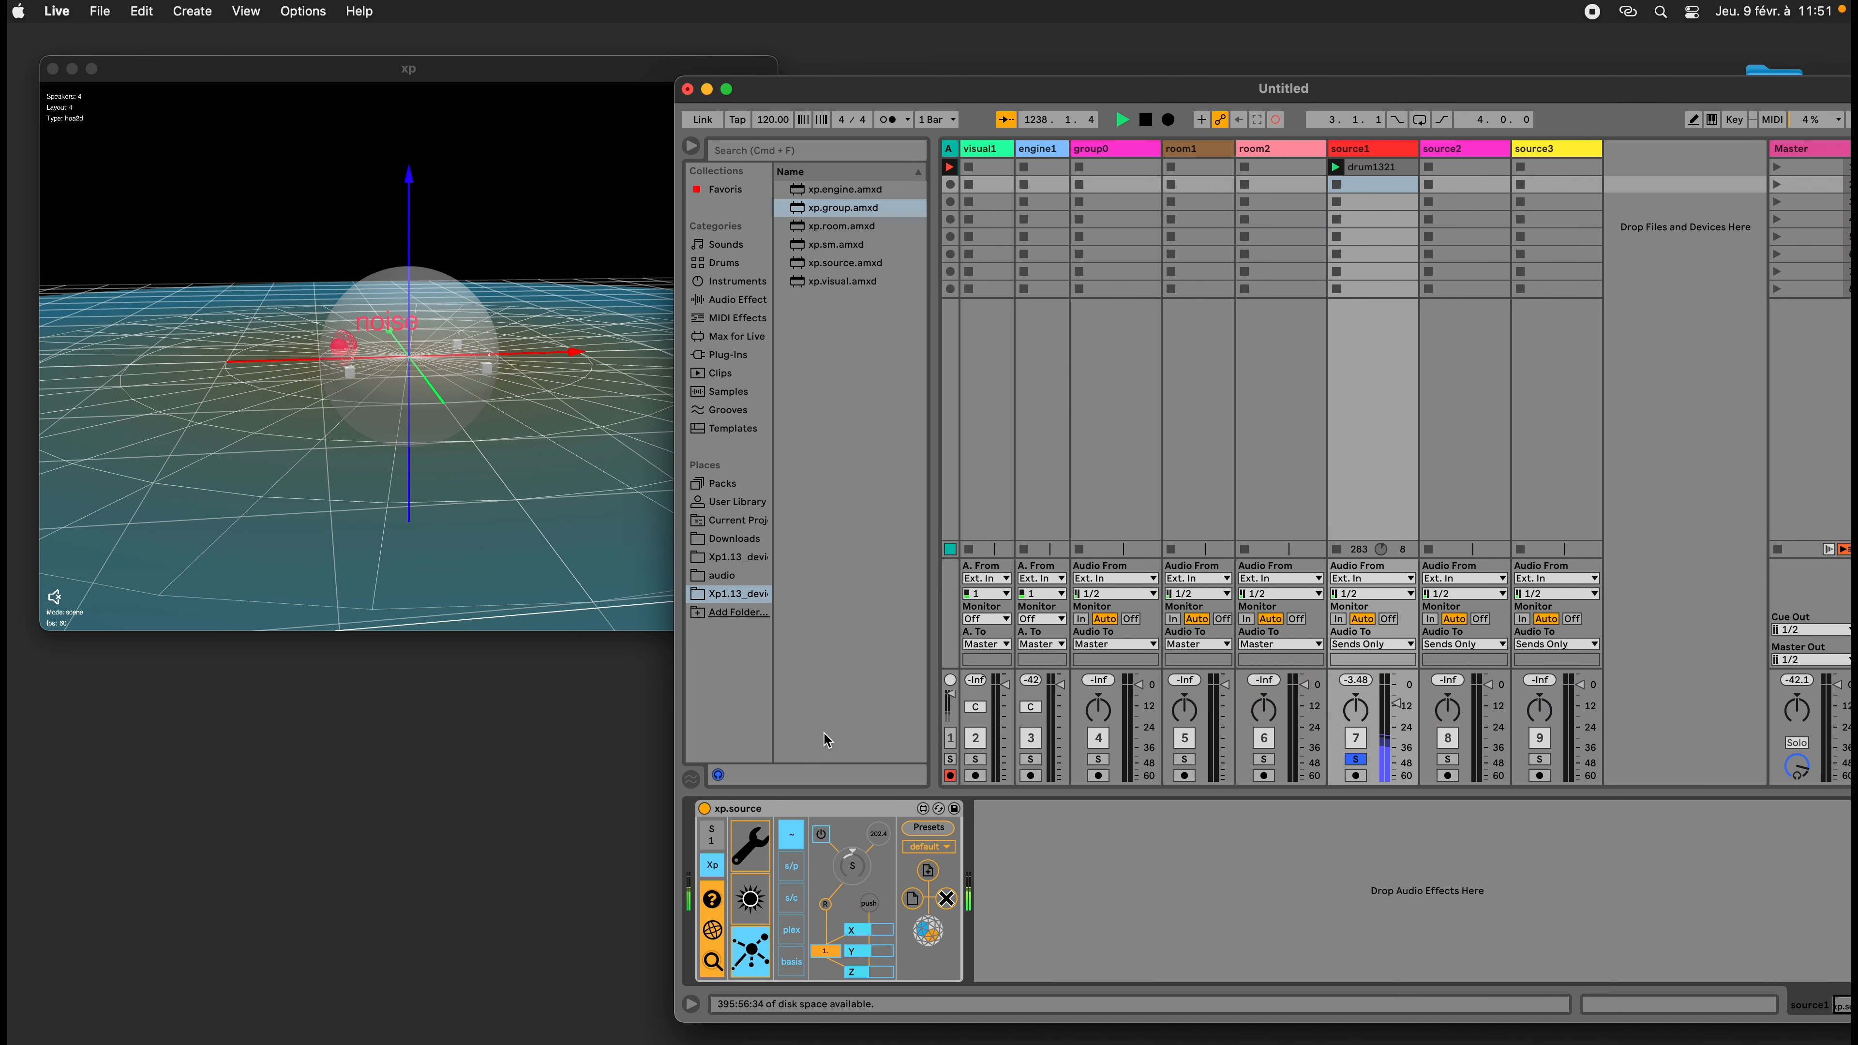
key(d)
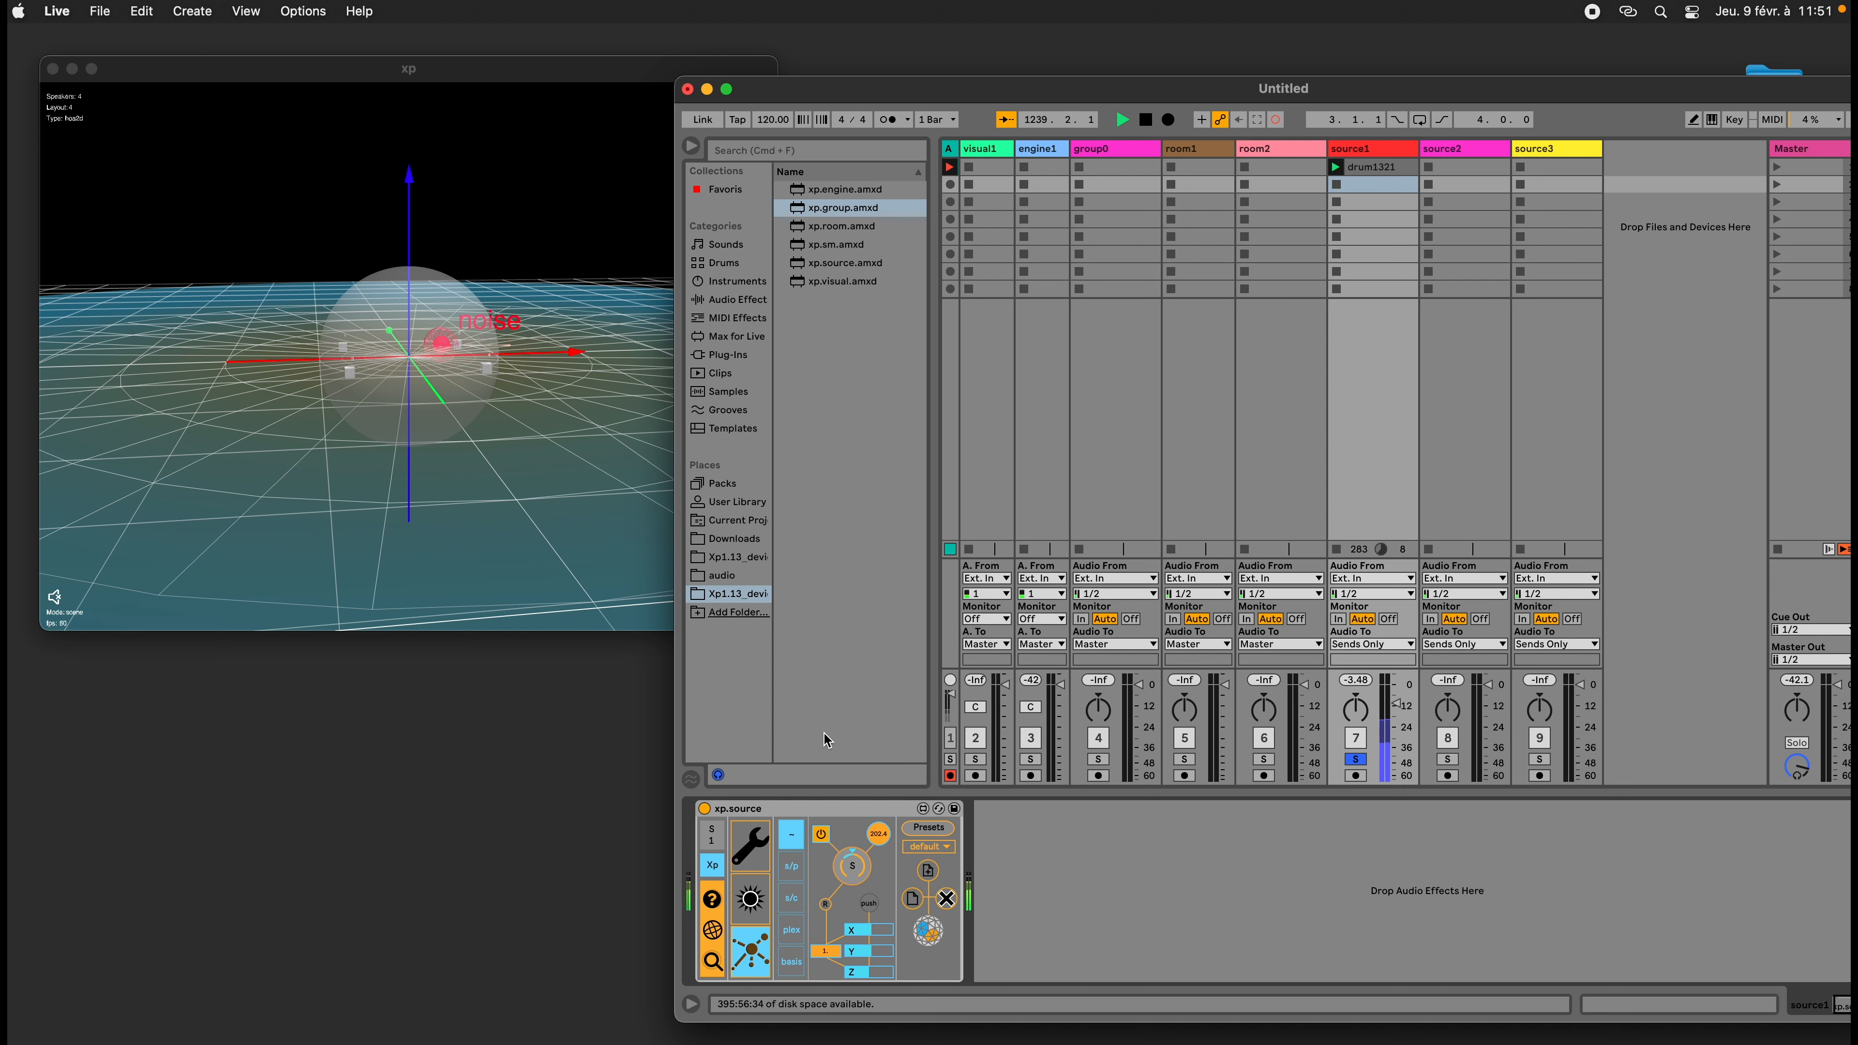
key(d)
Map the computer key s to group0's automatic rotation switch and increase the z-axis rotation setting
click(1099, 150)
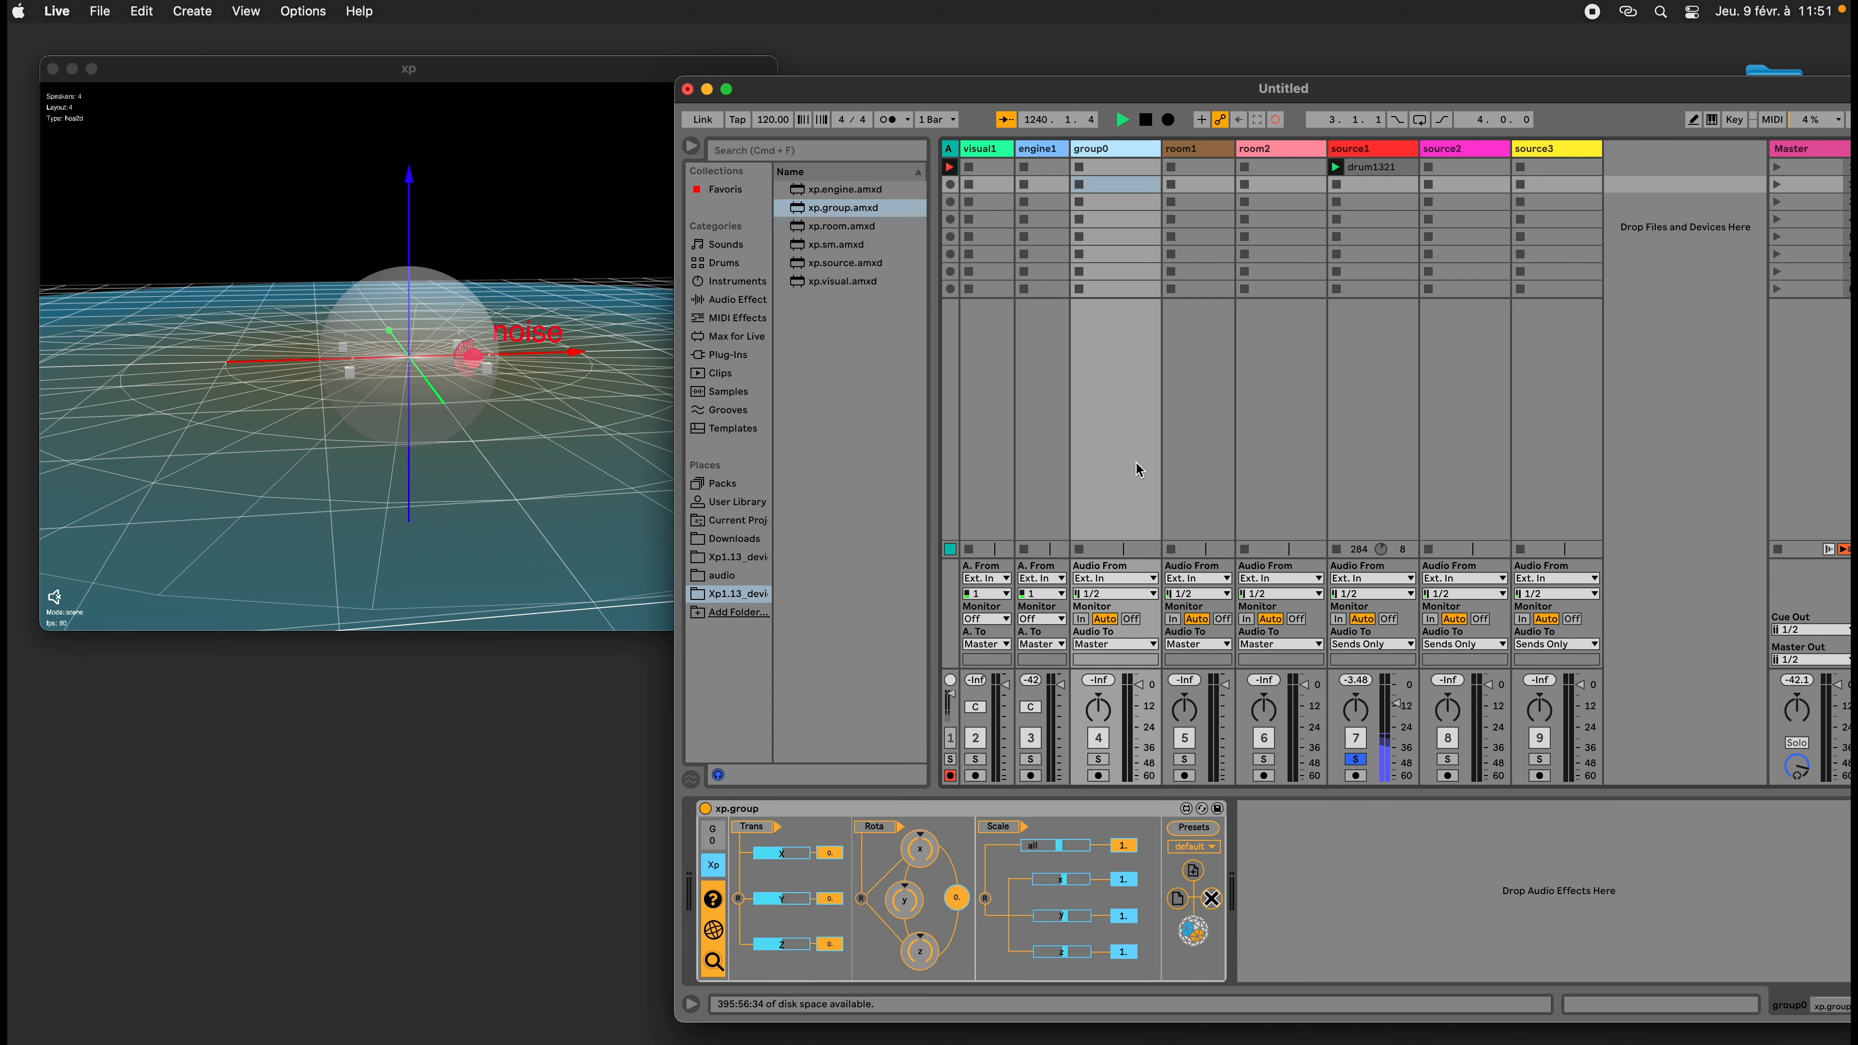
click(880, 828)
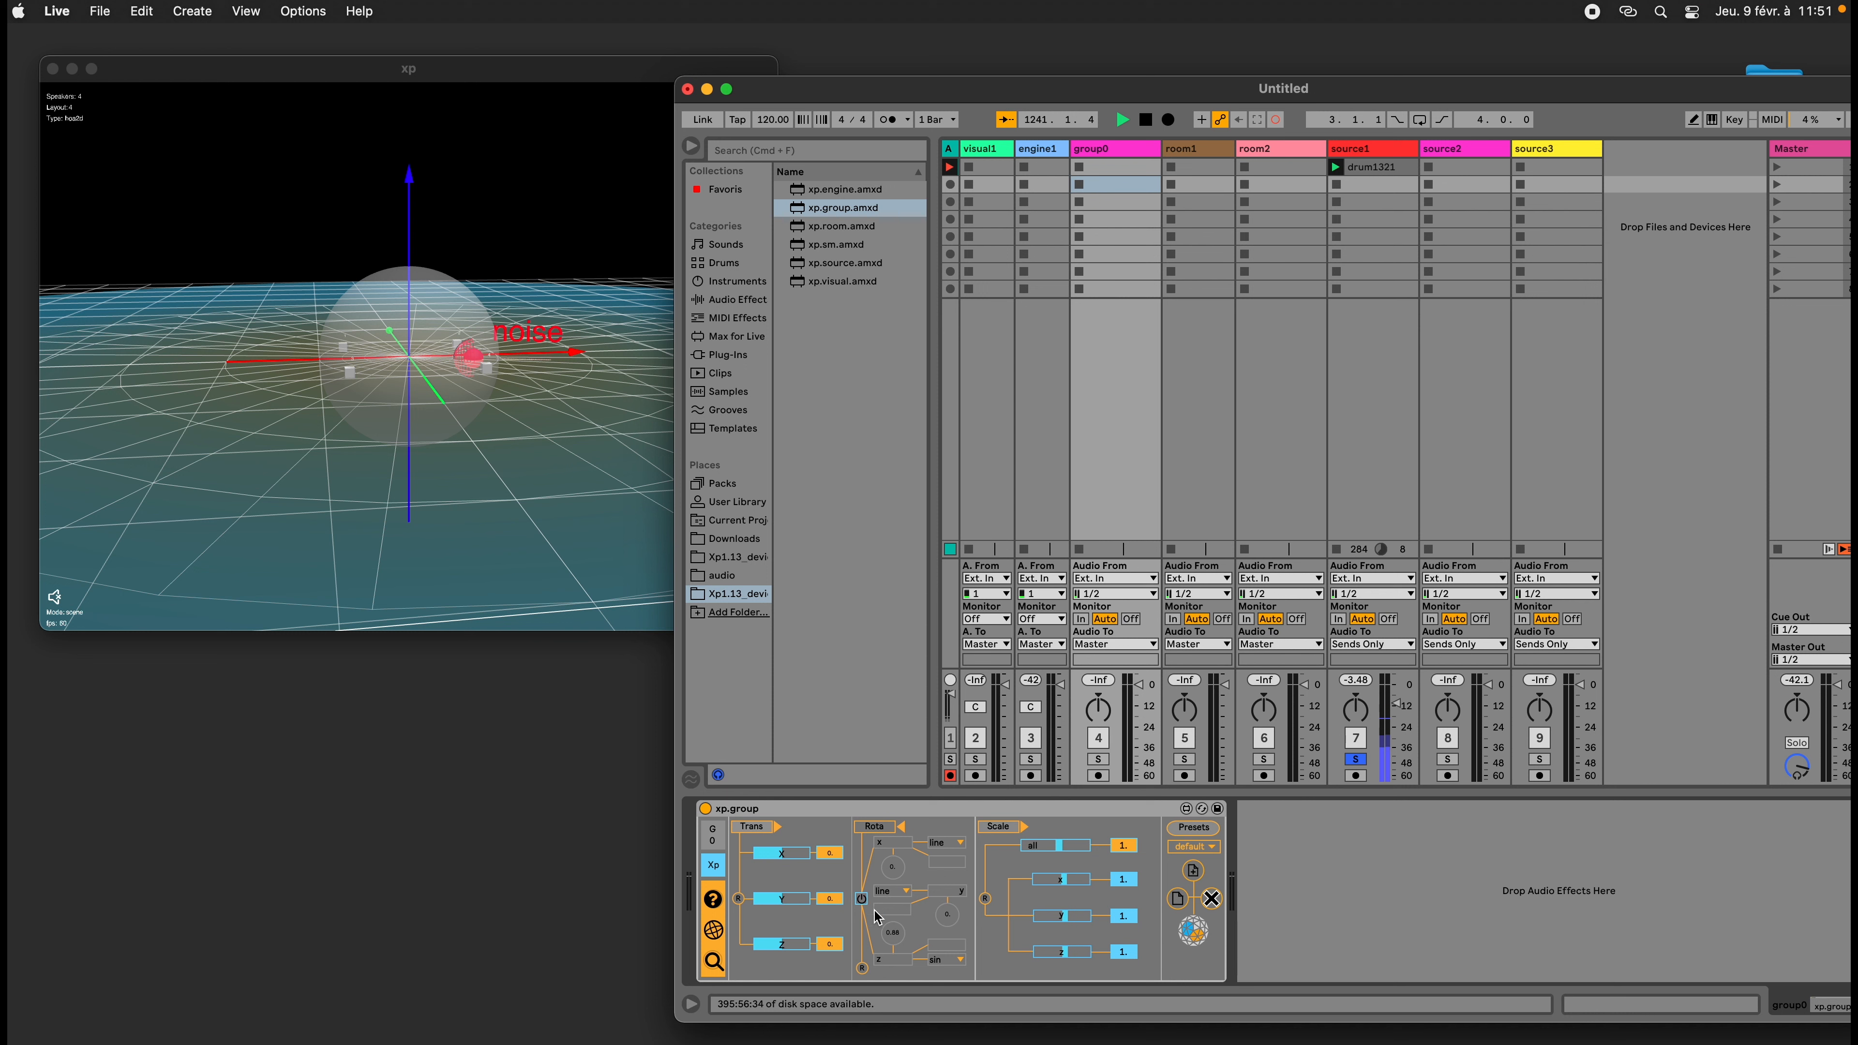
click(1734, 120)
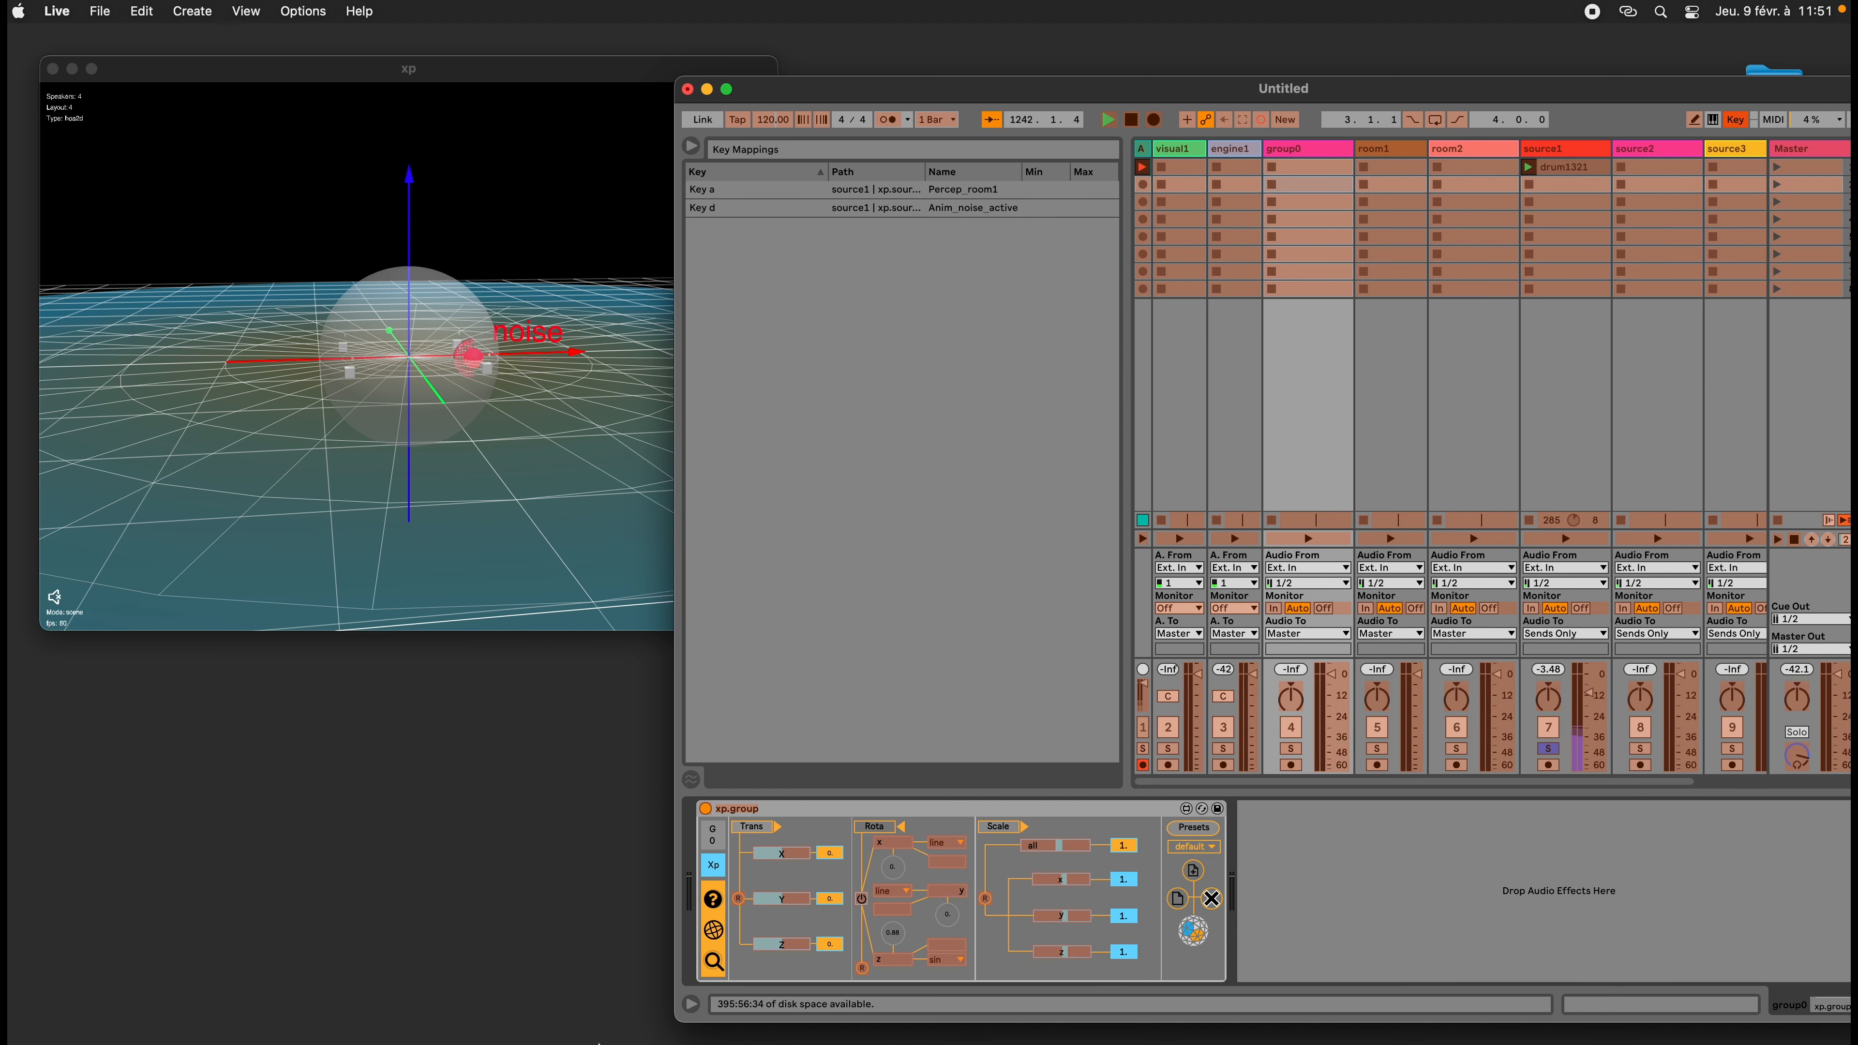
click(861, 901)
key(s)
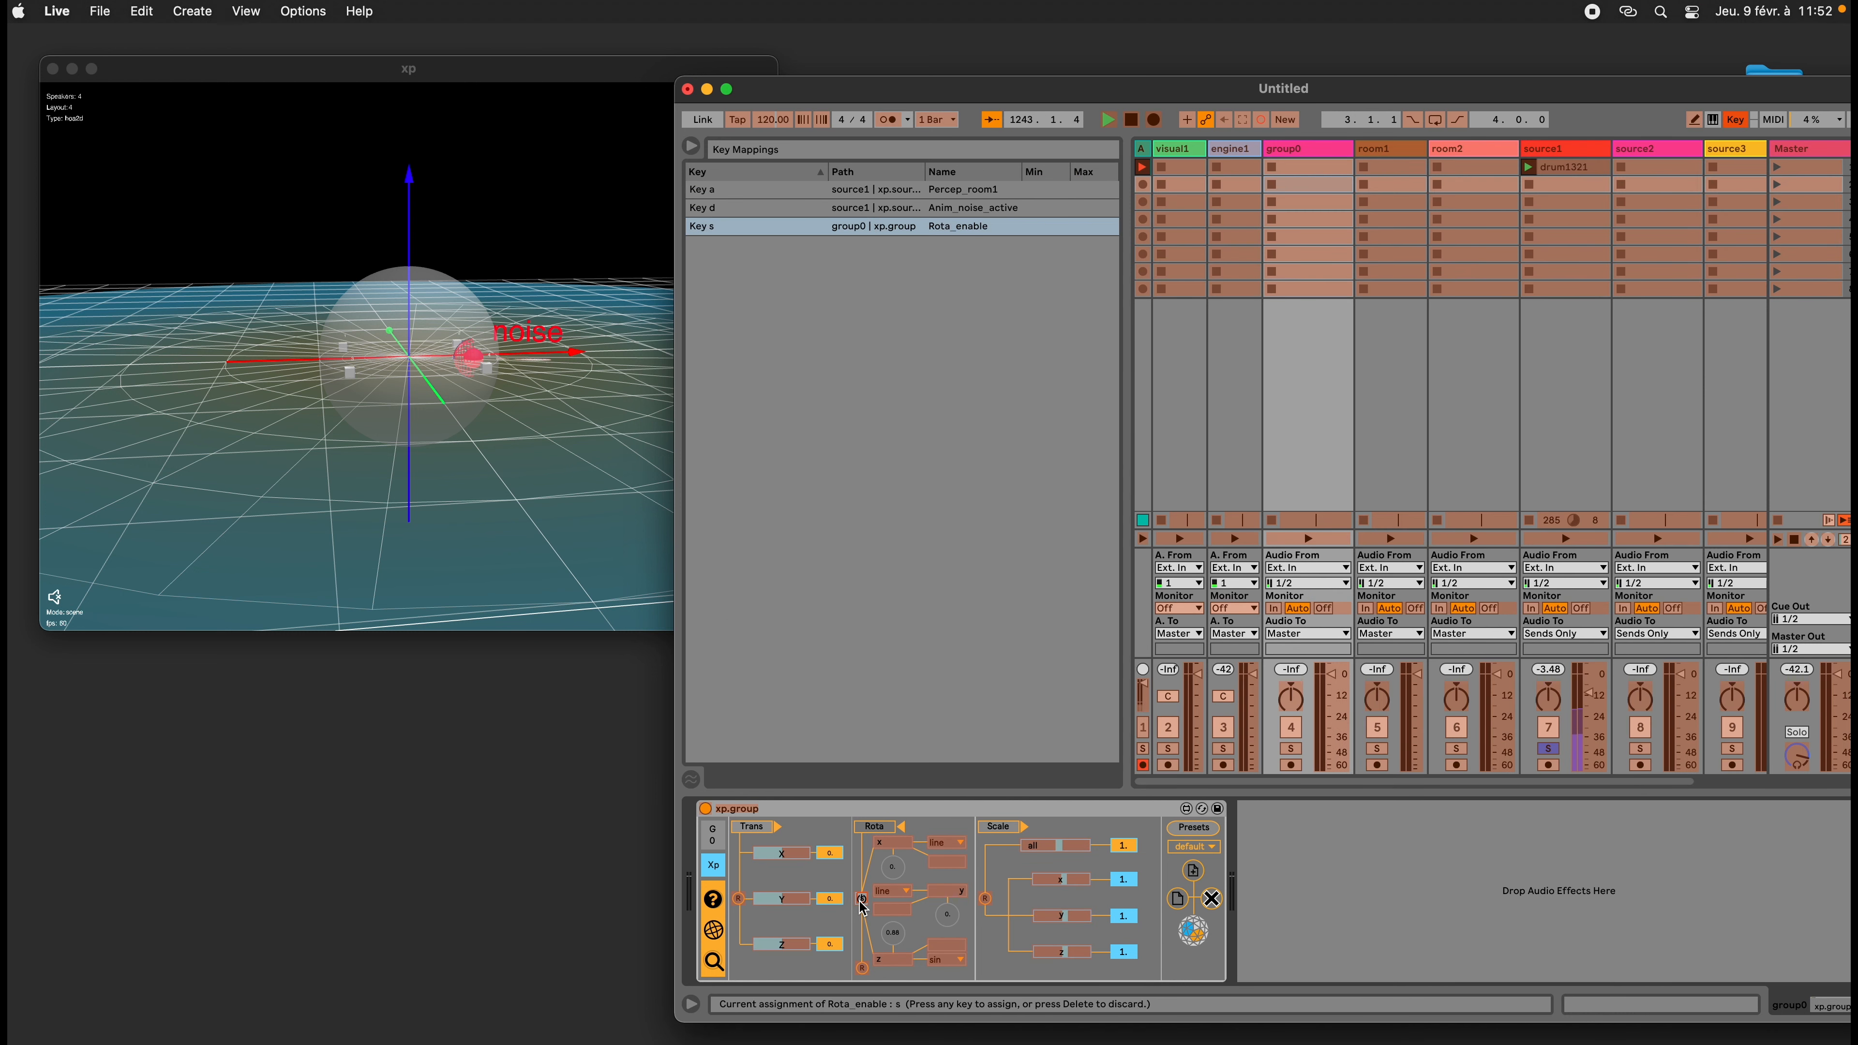
click(1738, 122)
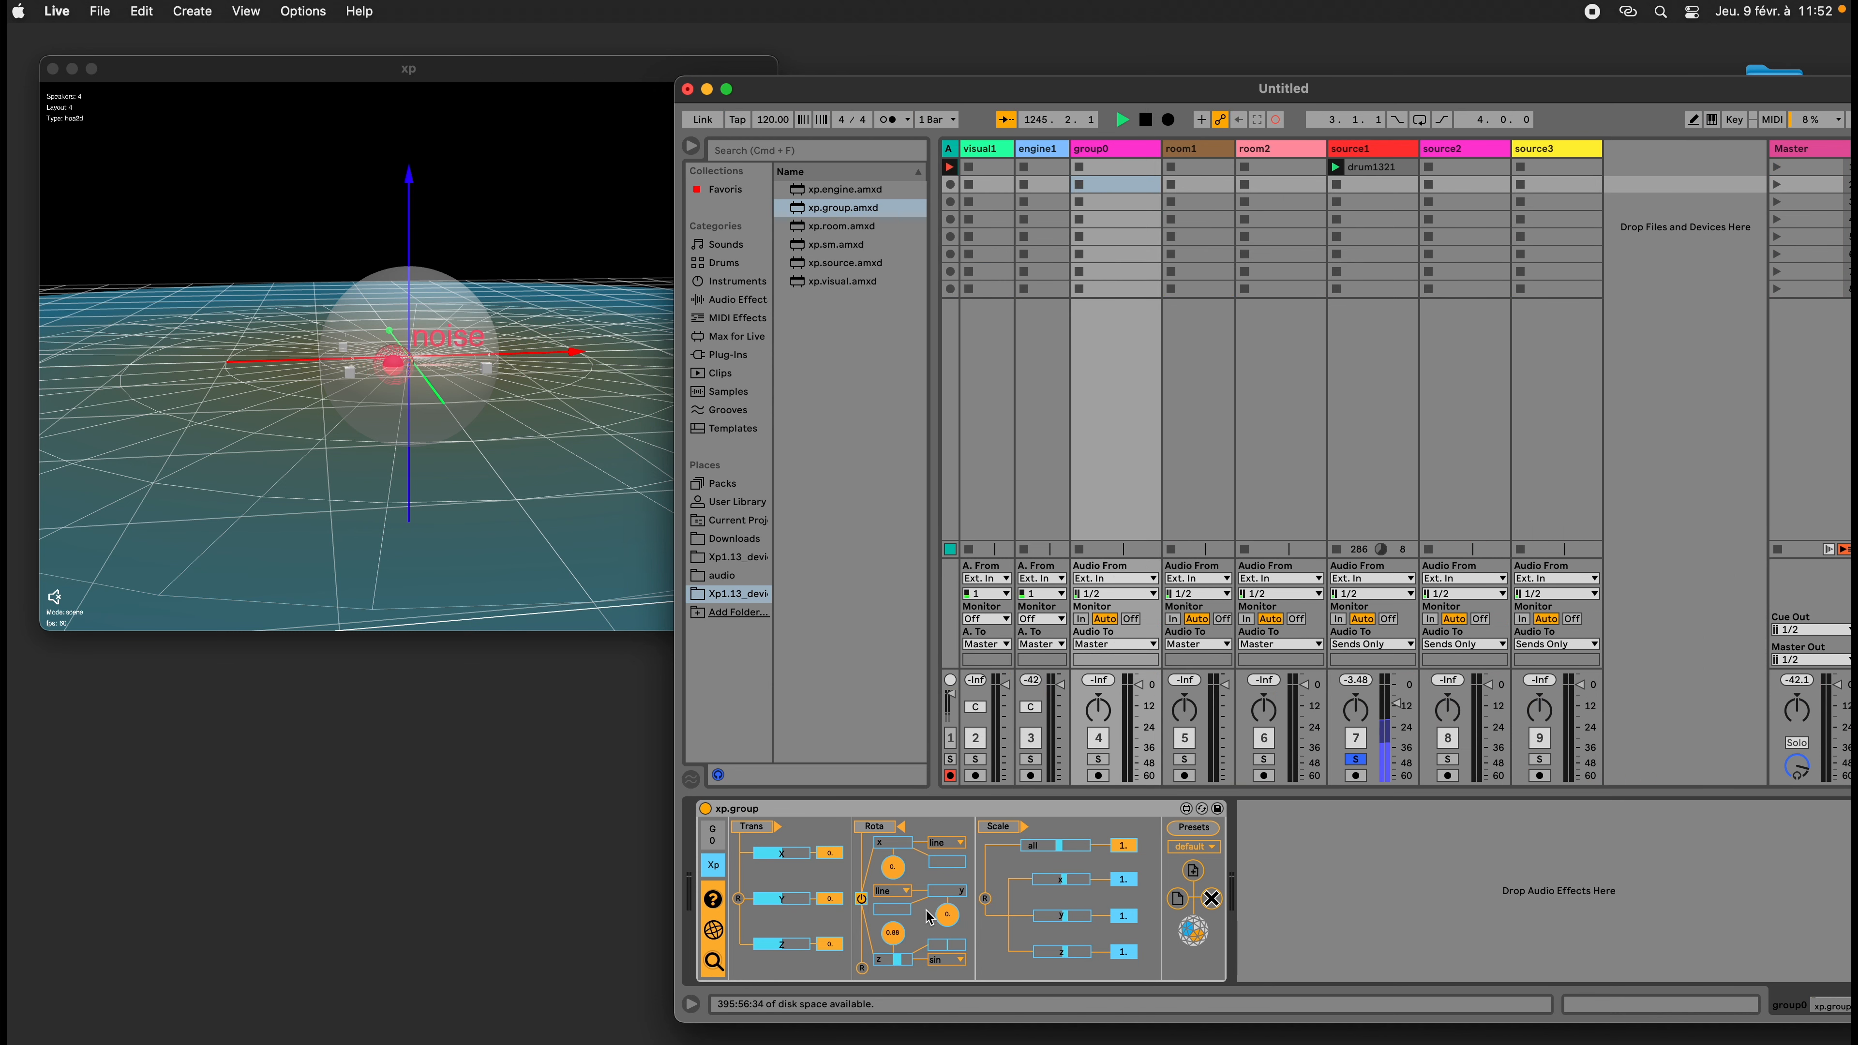
drag(906, 962, 912, 962)
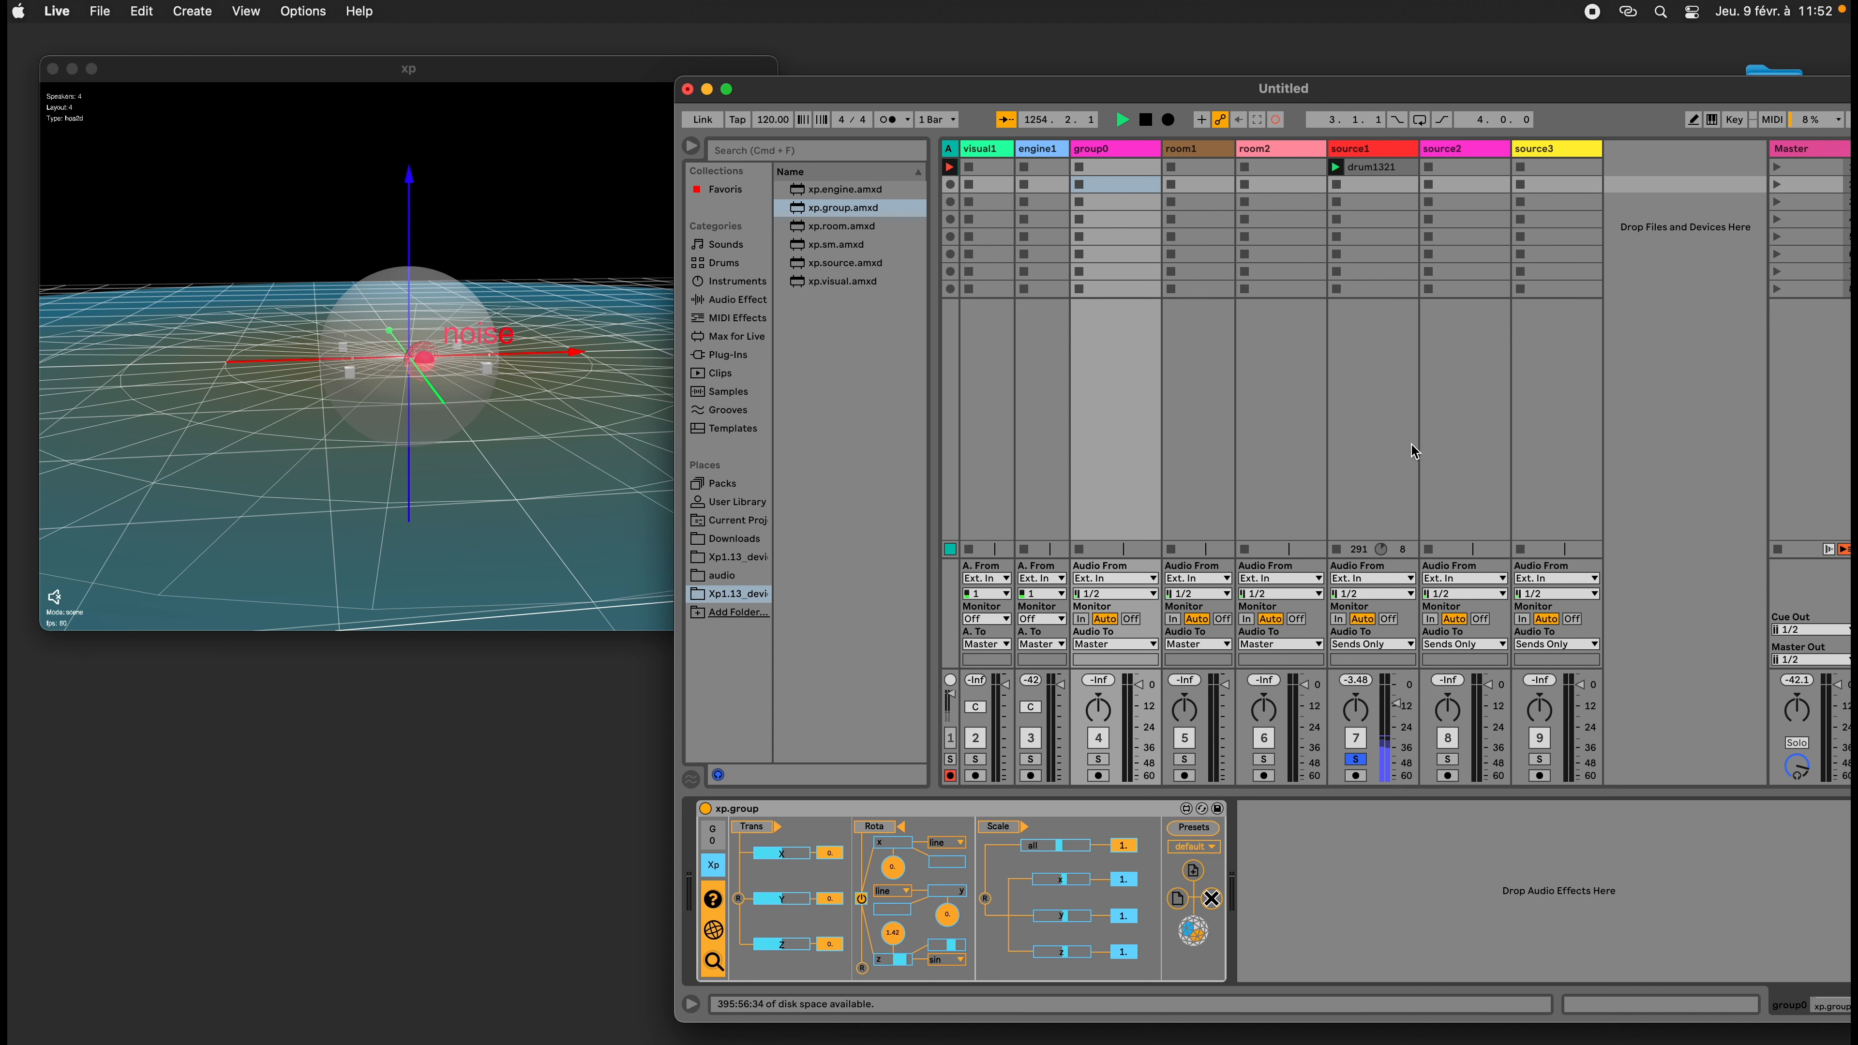
Turn off solo on the source1 track and reposition the Live and xp windows on the desktop
click(1360, 760)
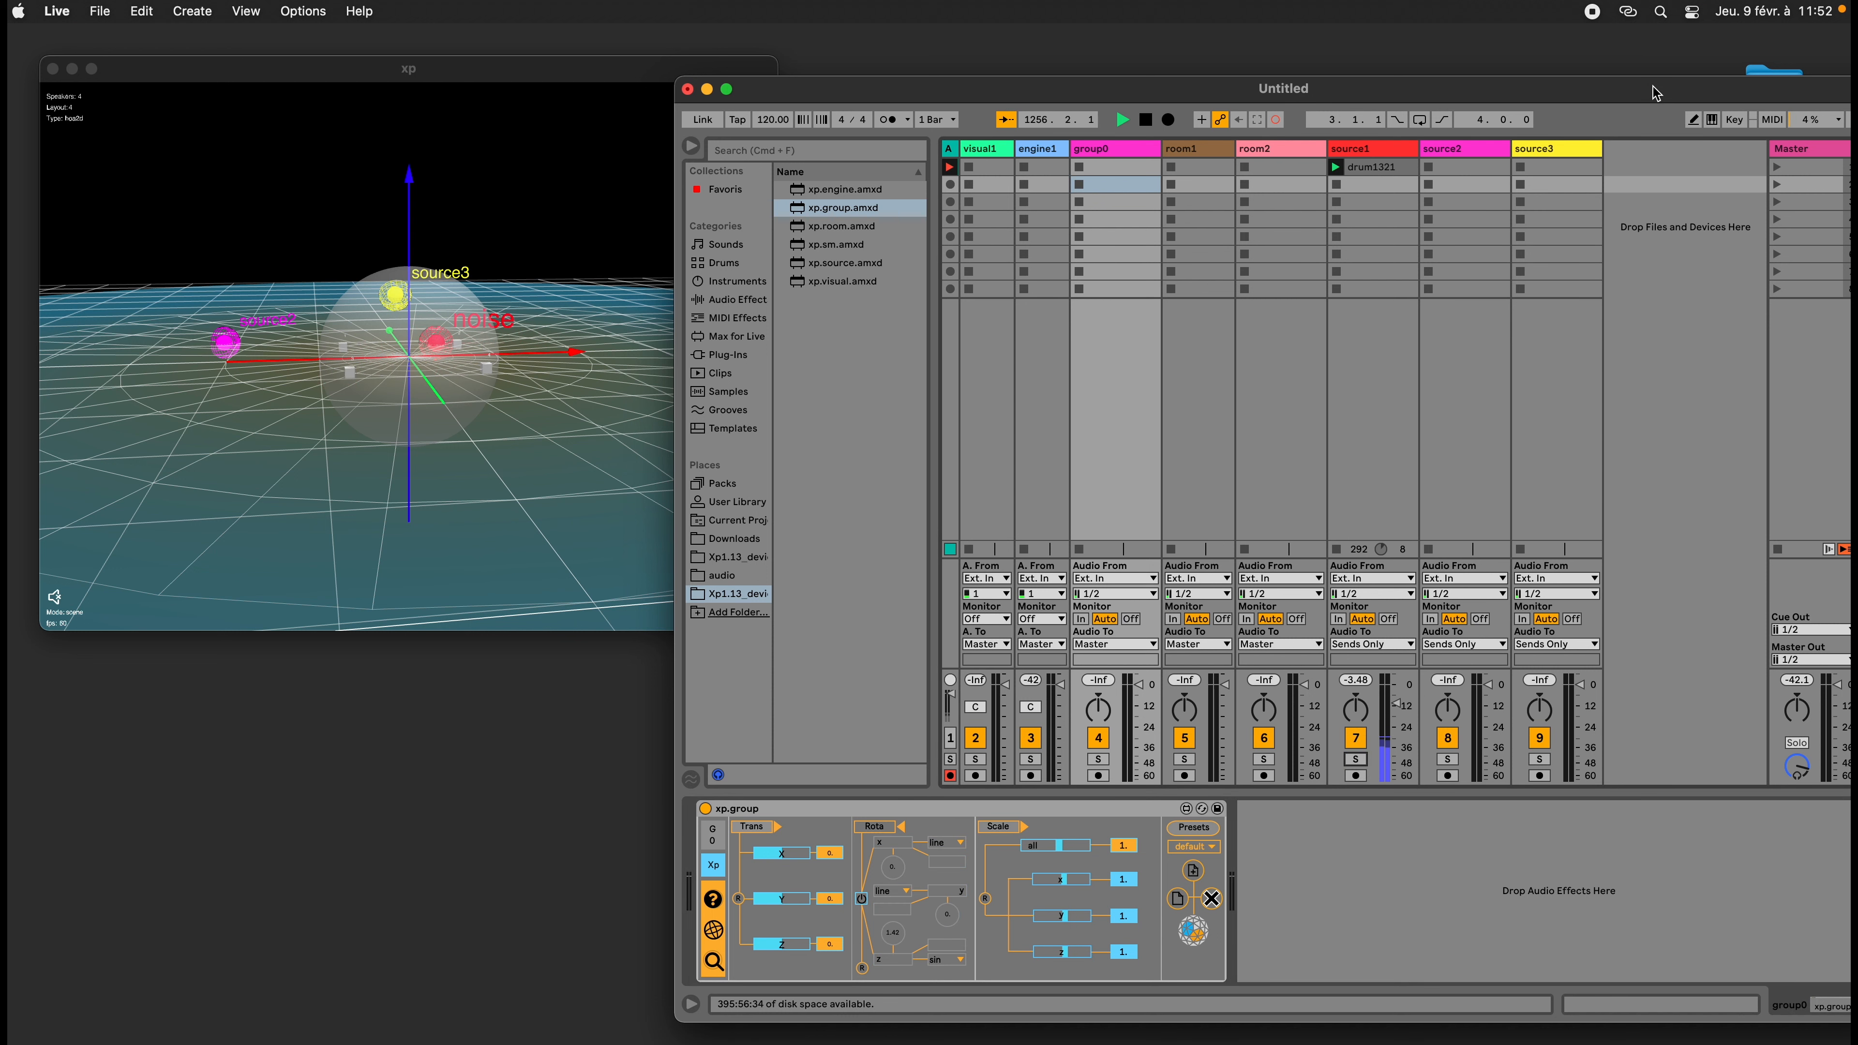
drag(1656, 93, 1573, 61)
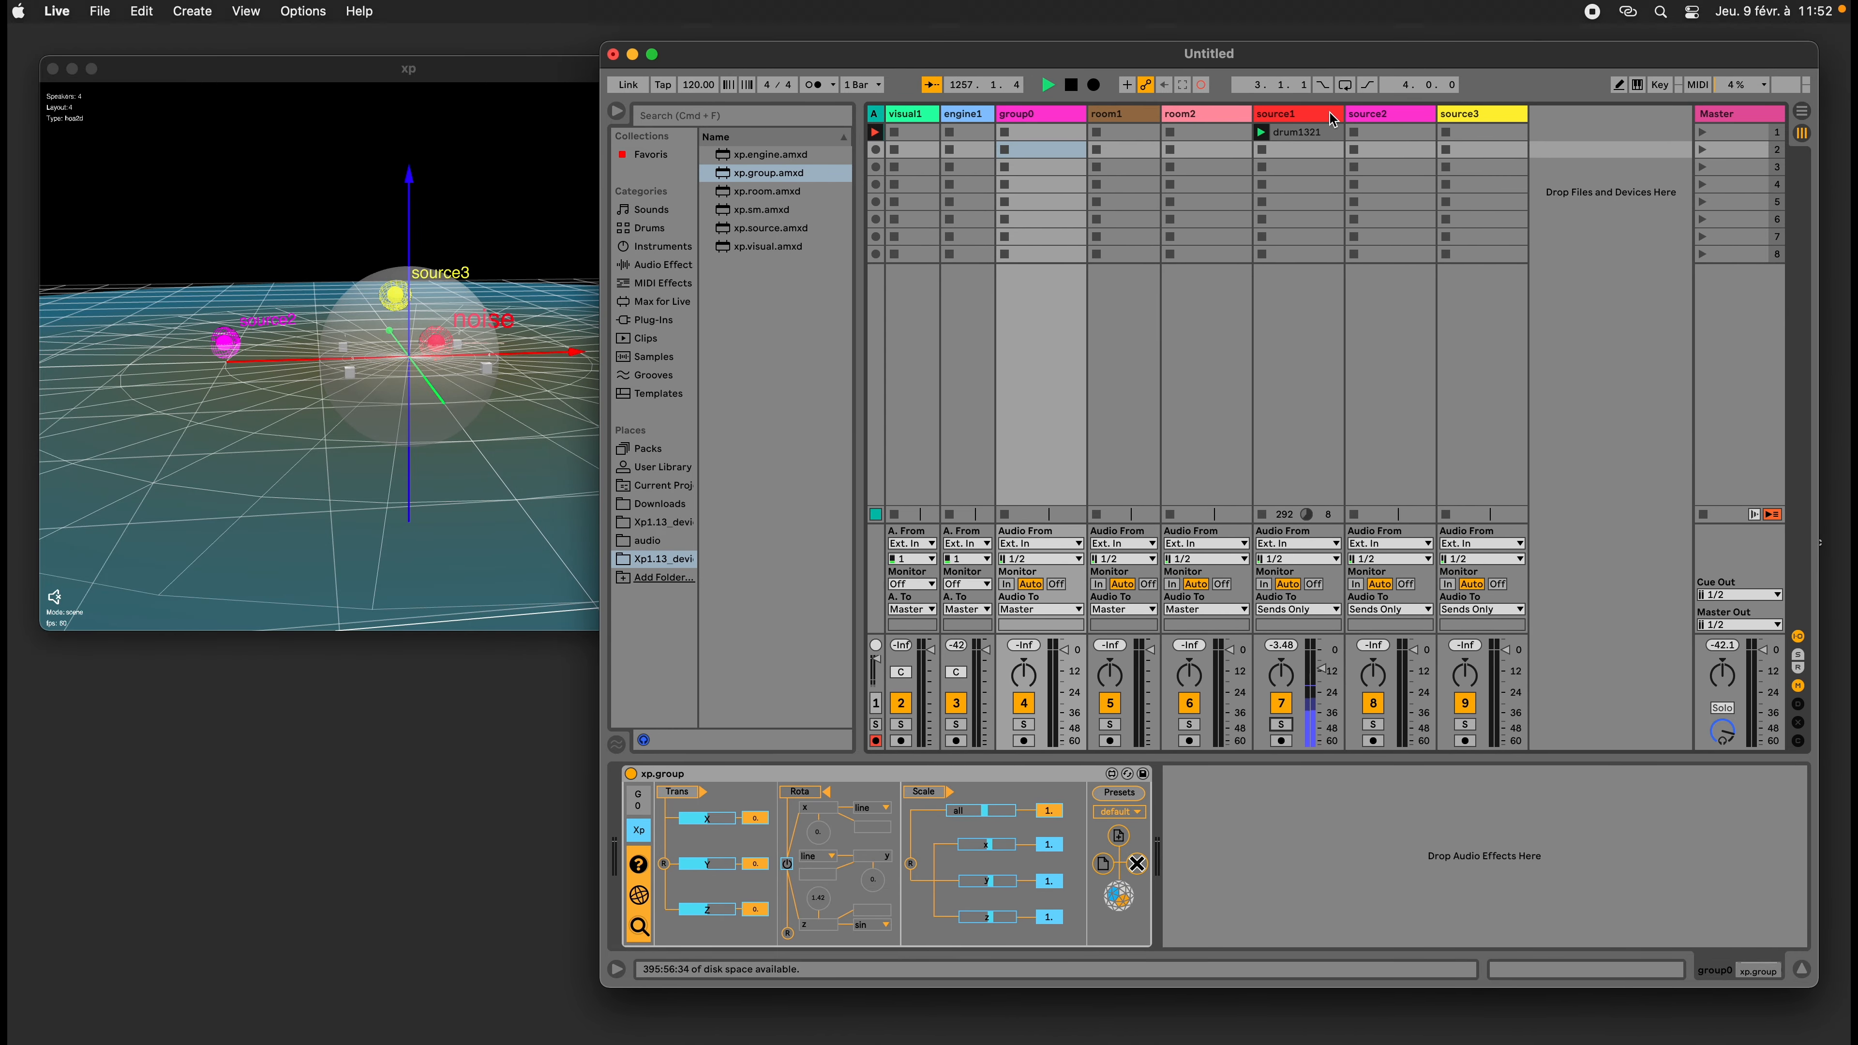
drag(1367, 55, 1304, 49)
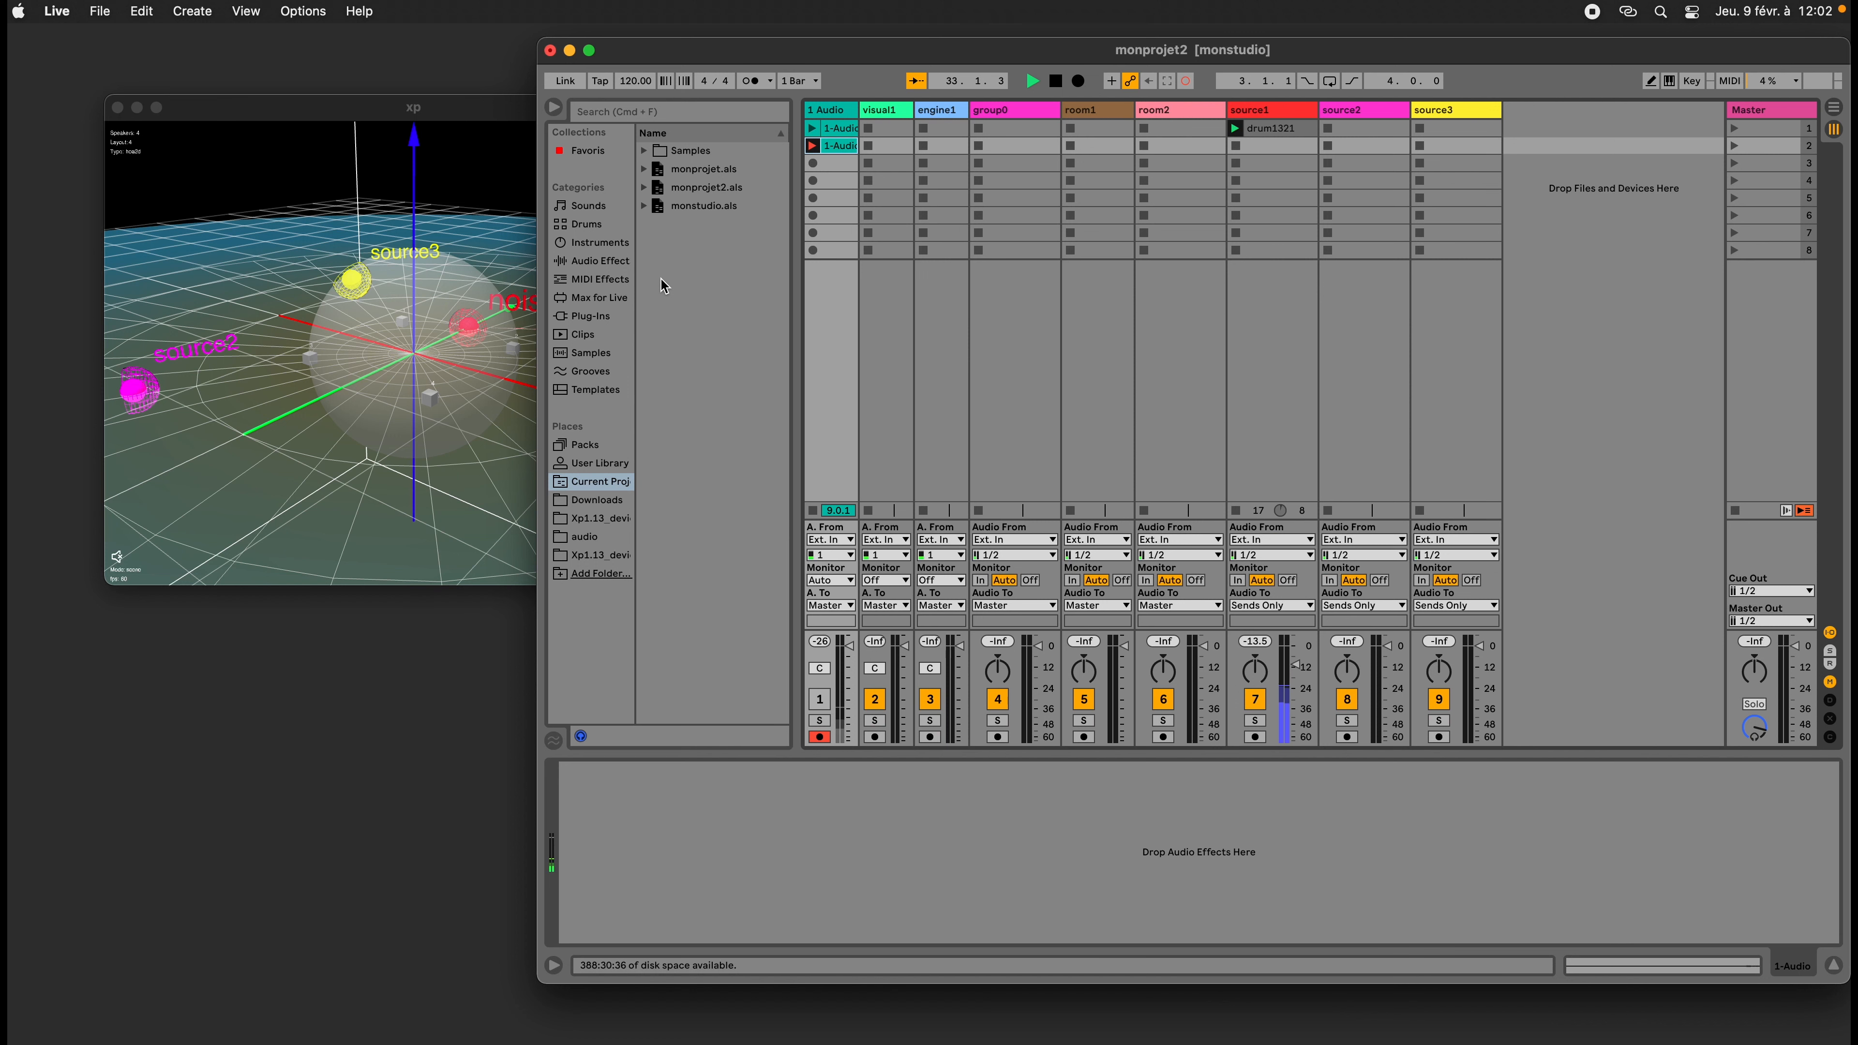
drag(500, 110, 539, 154)
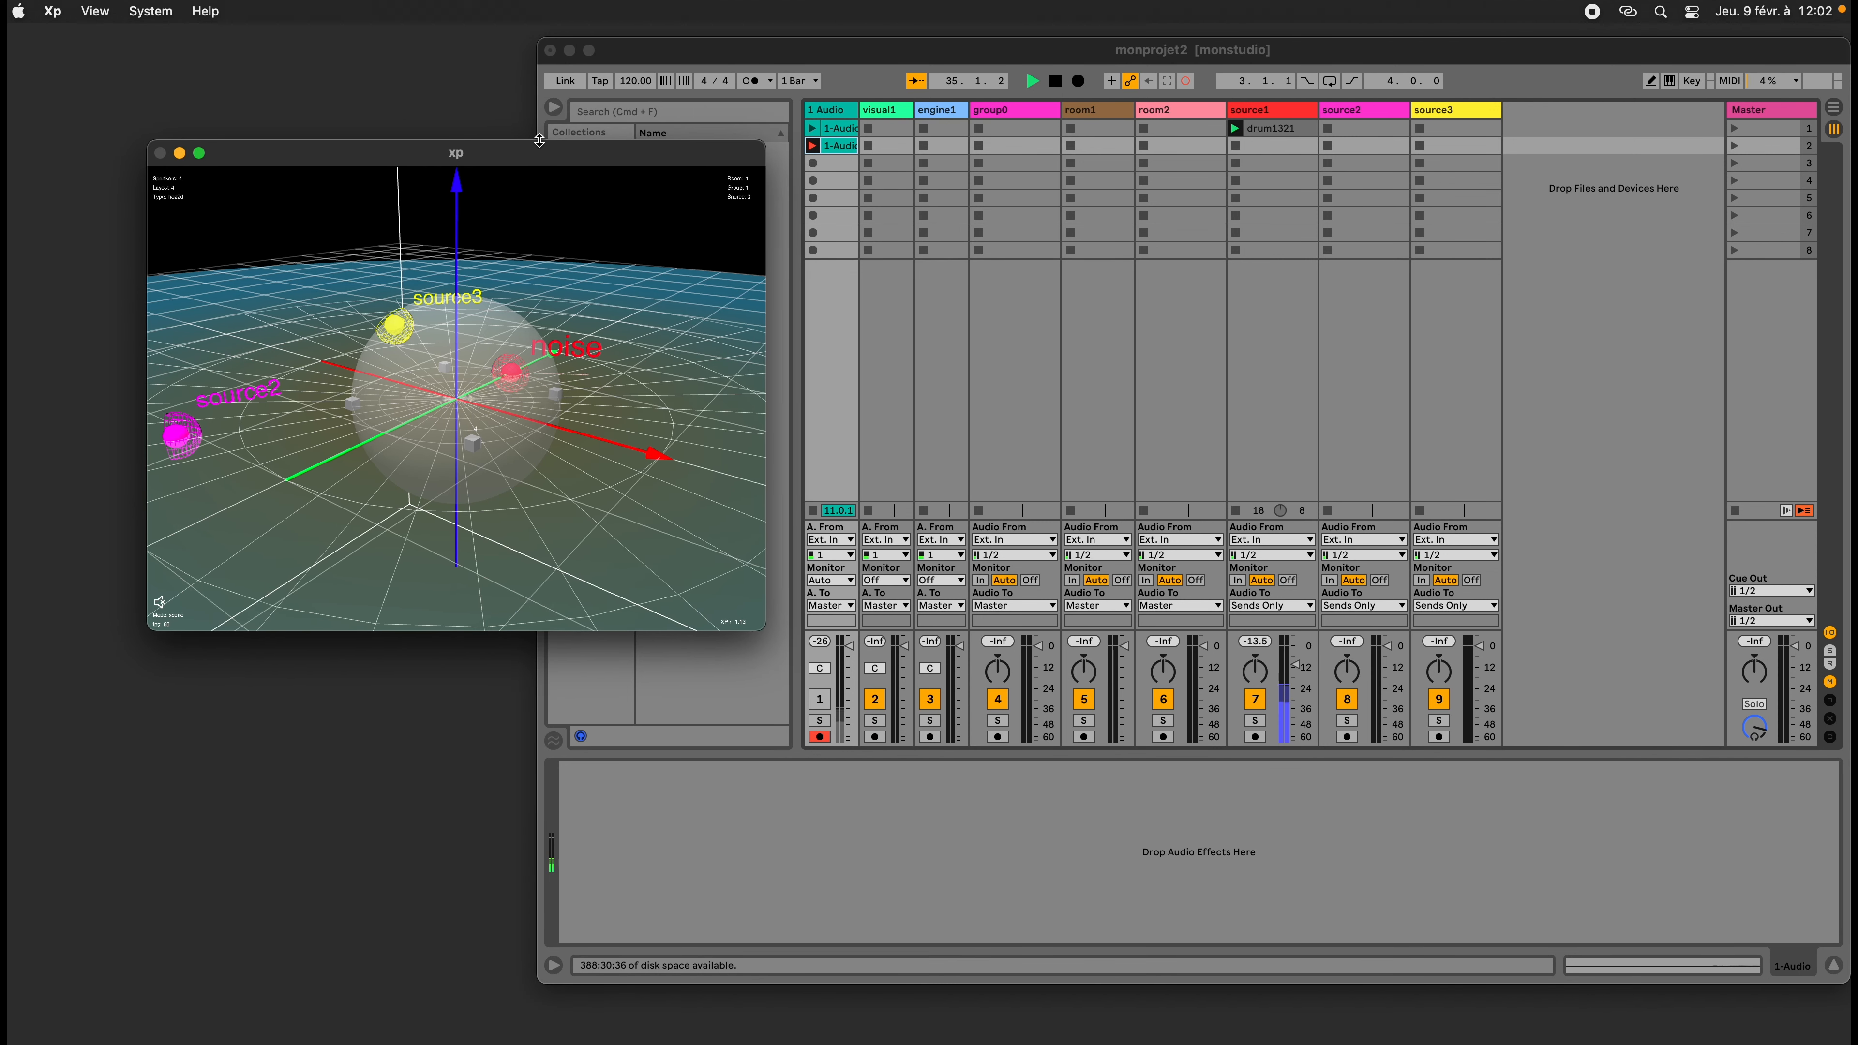